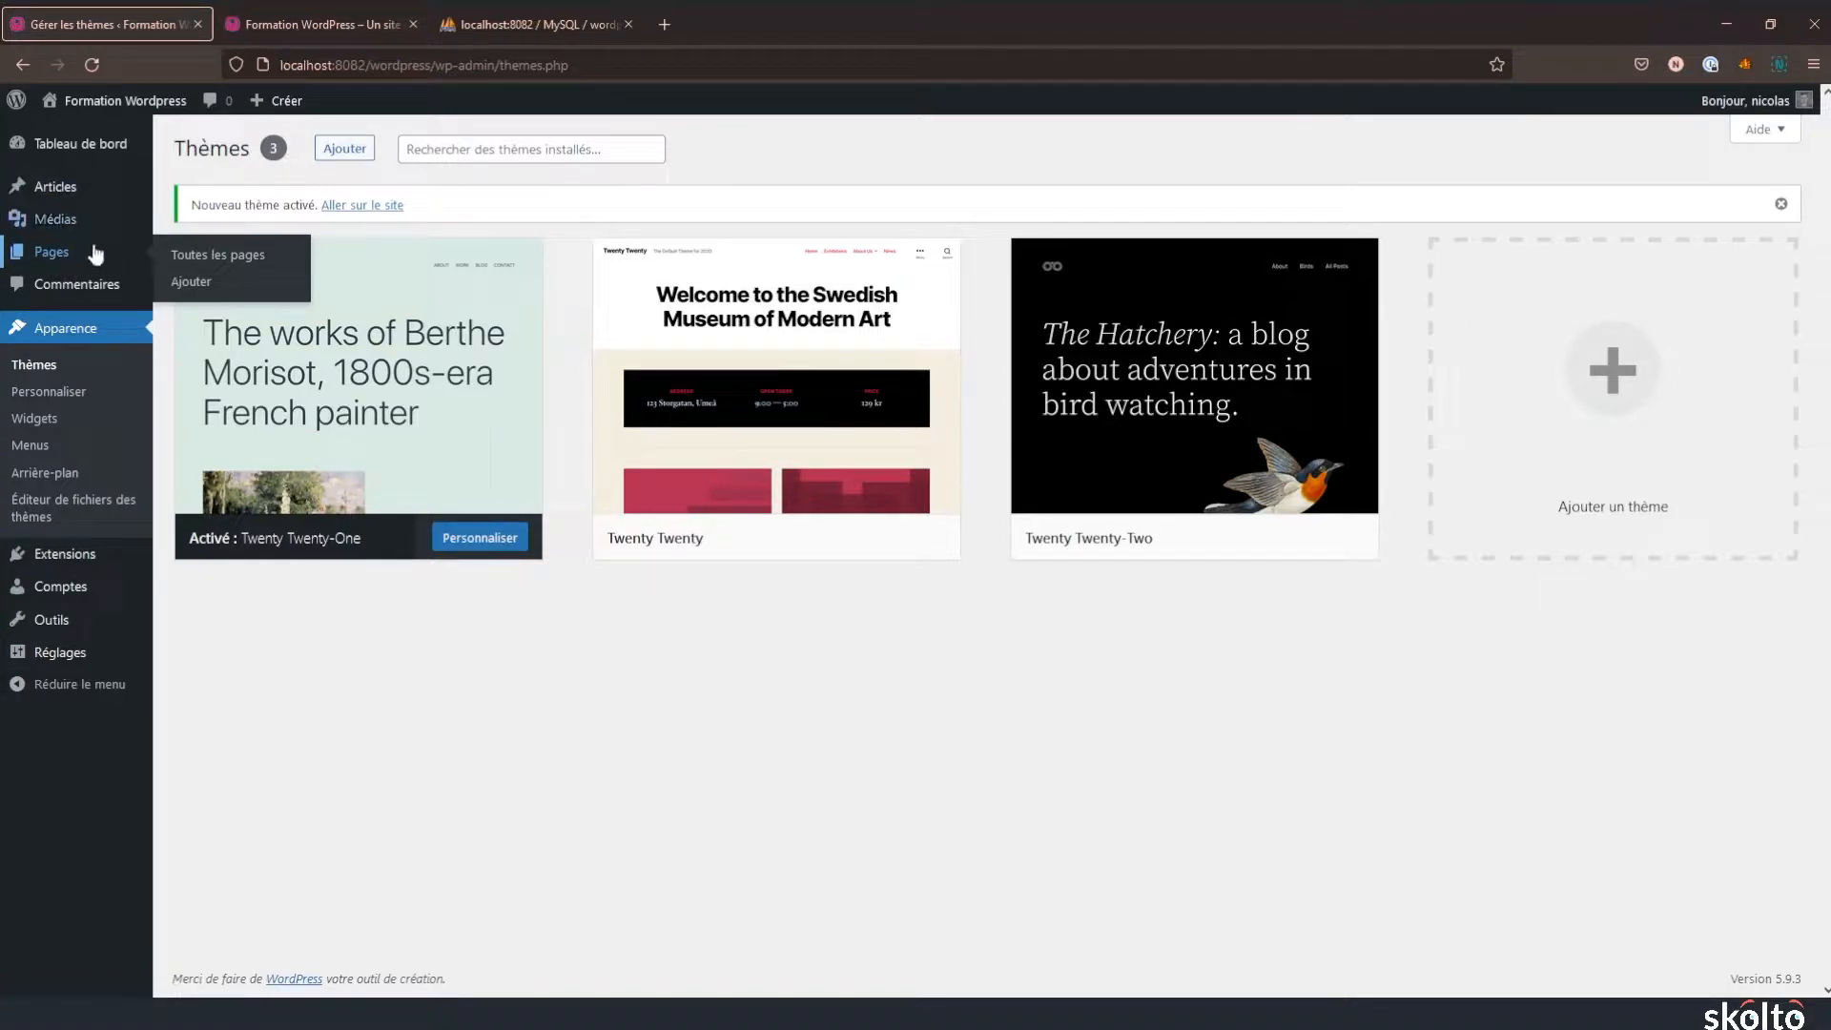
# - Create a new page and go through the slides of the block editor's welcome guide before closing it
pyautogui.moveTo(100, 187)
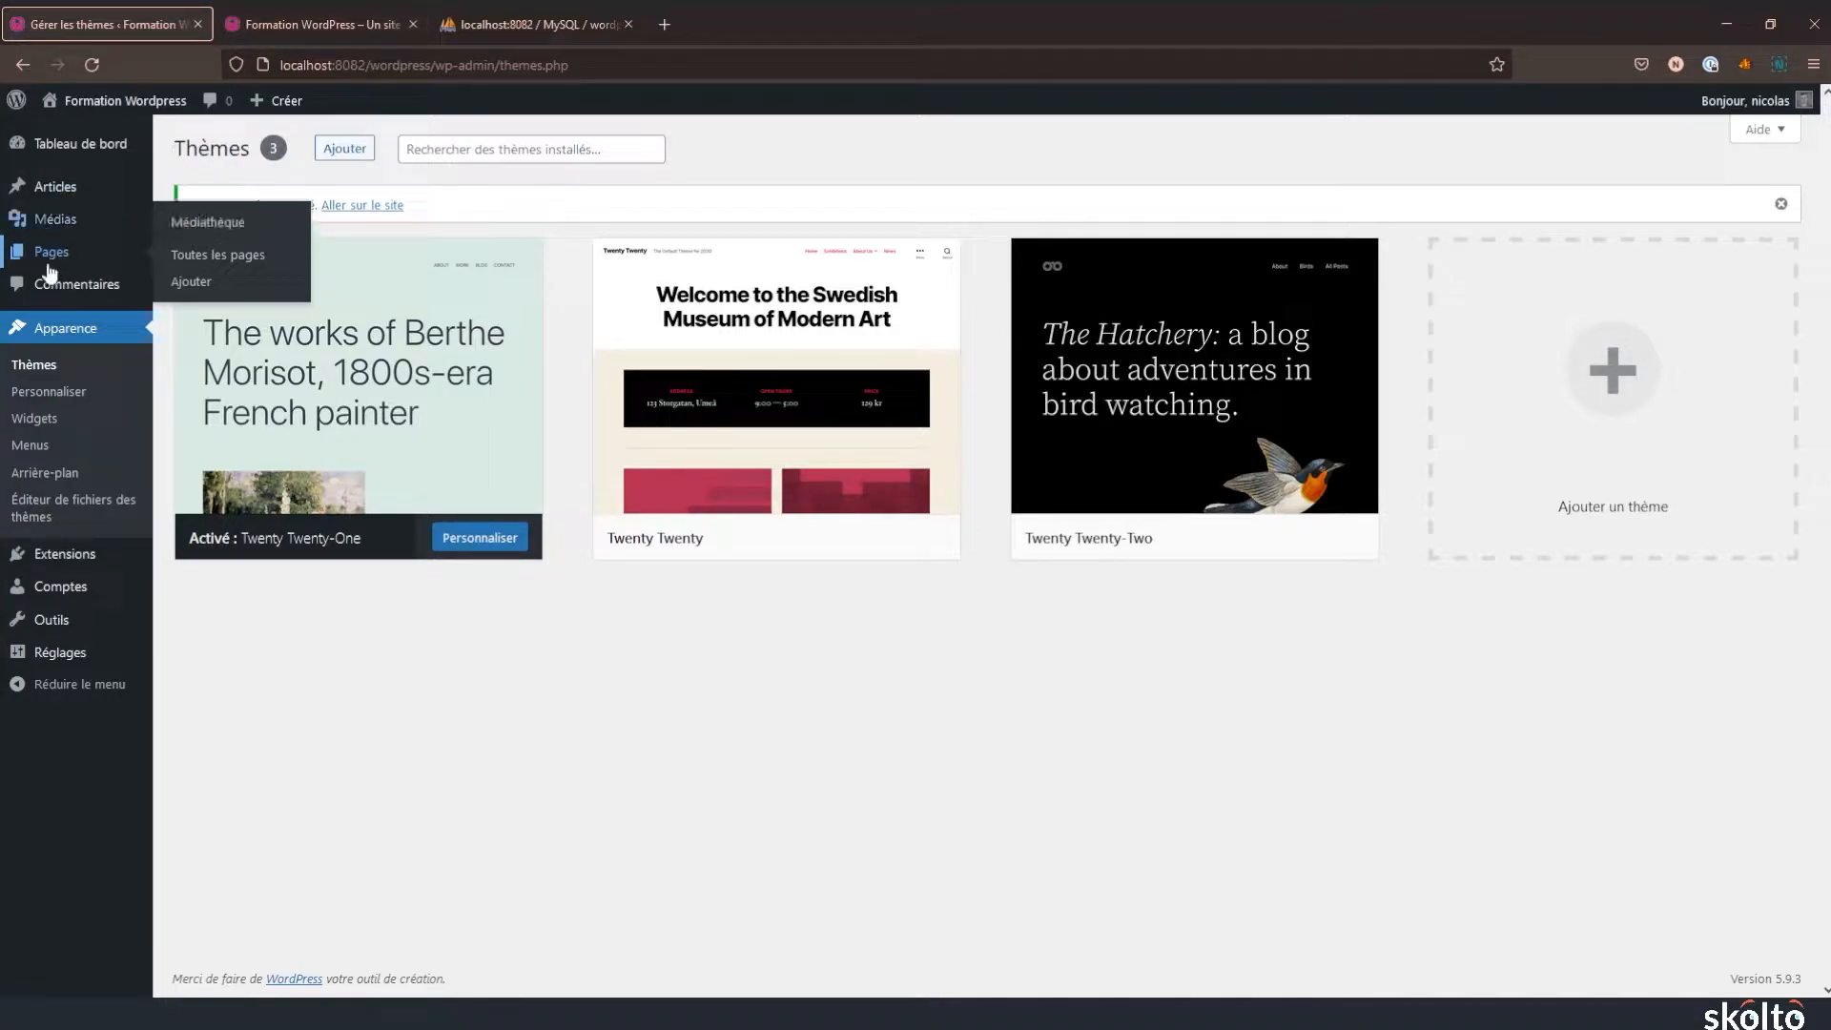
pyautogui.click(192, 282)
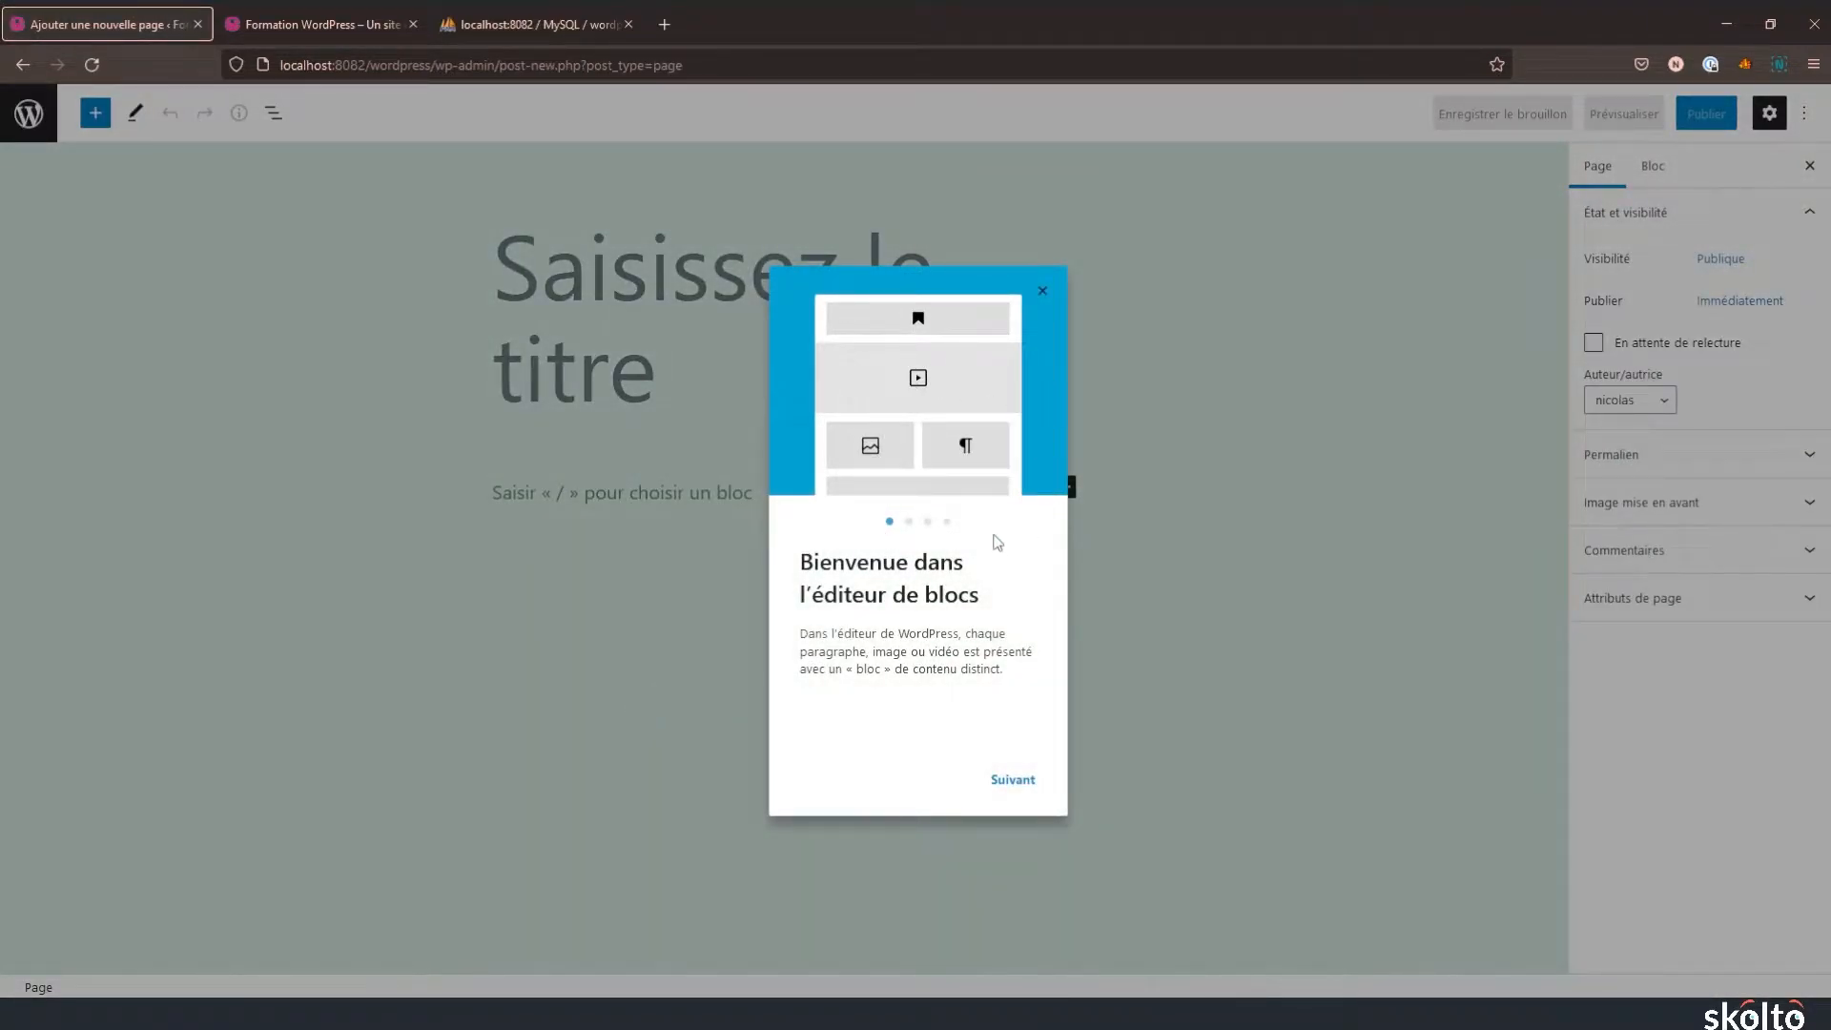
pyautogui.click(907, 523)
pyautogui.click(928, 522)
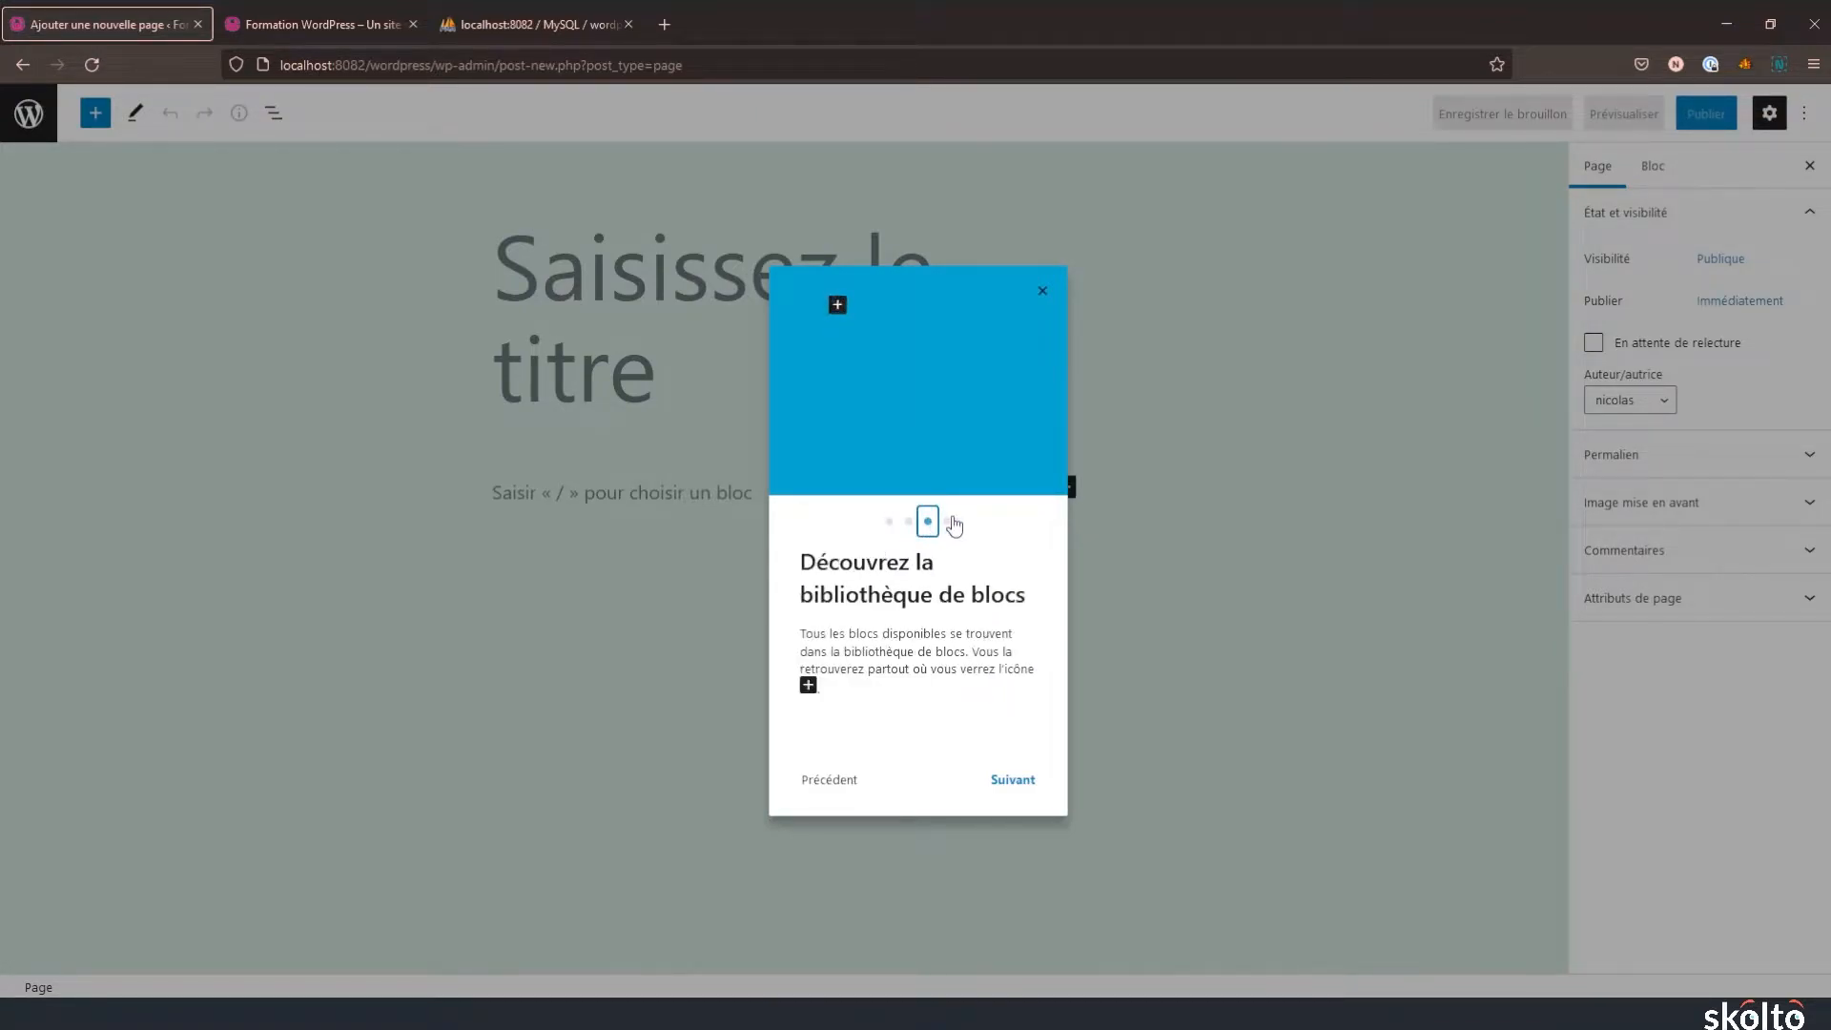
pyautogui.click(948, 521)
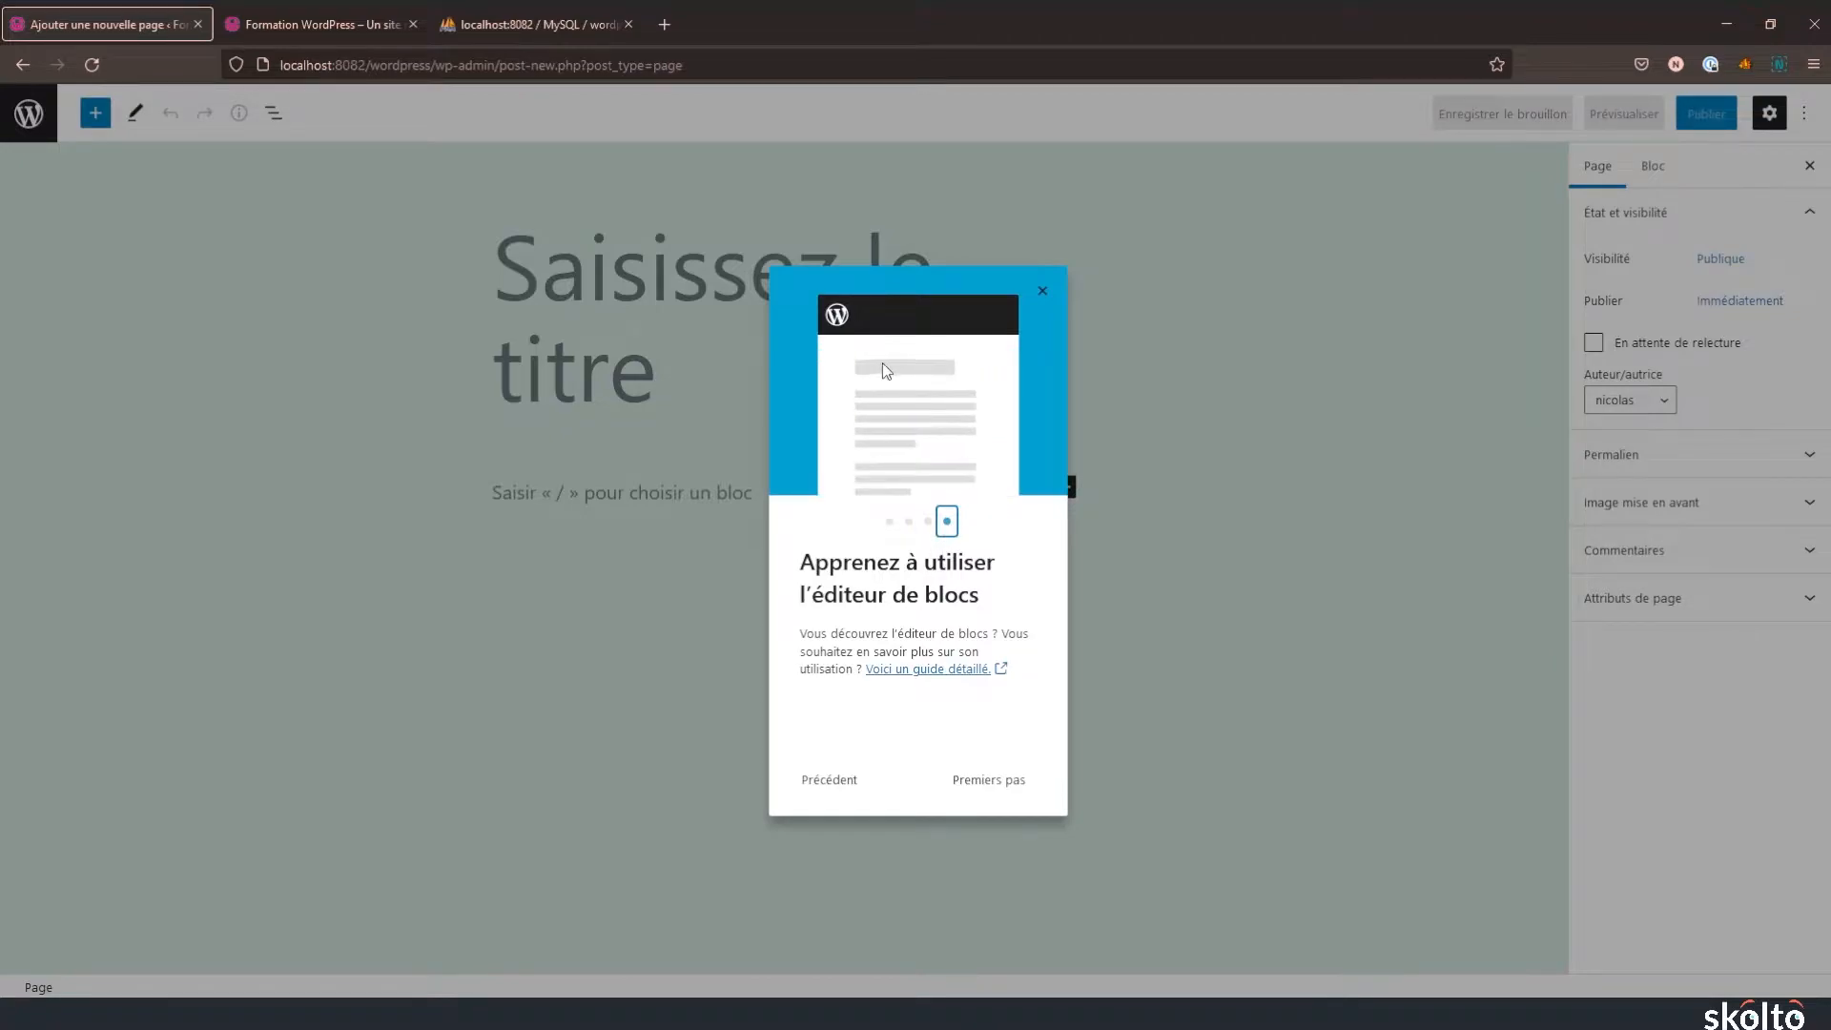
pyautogui.click(1041, 292)
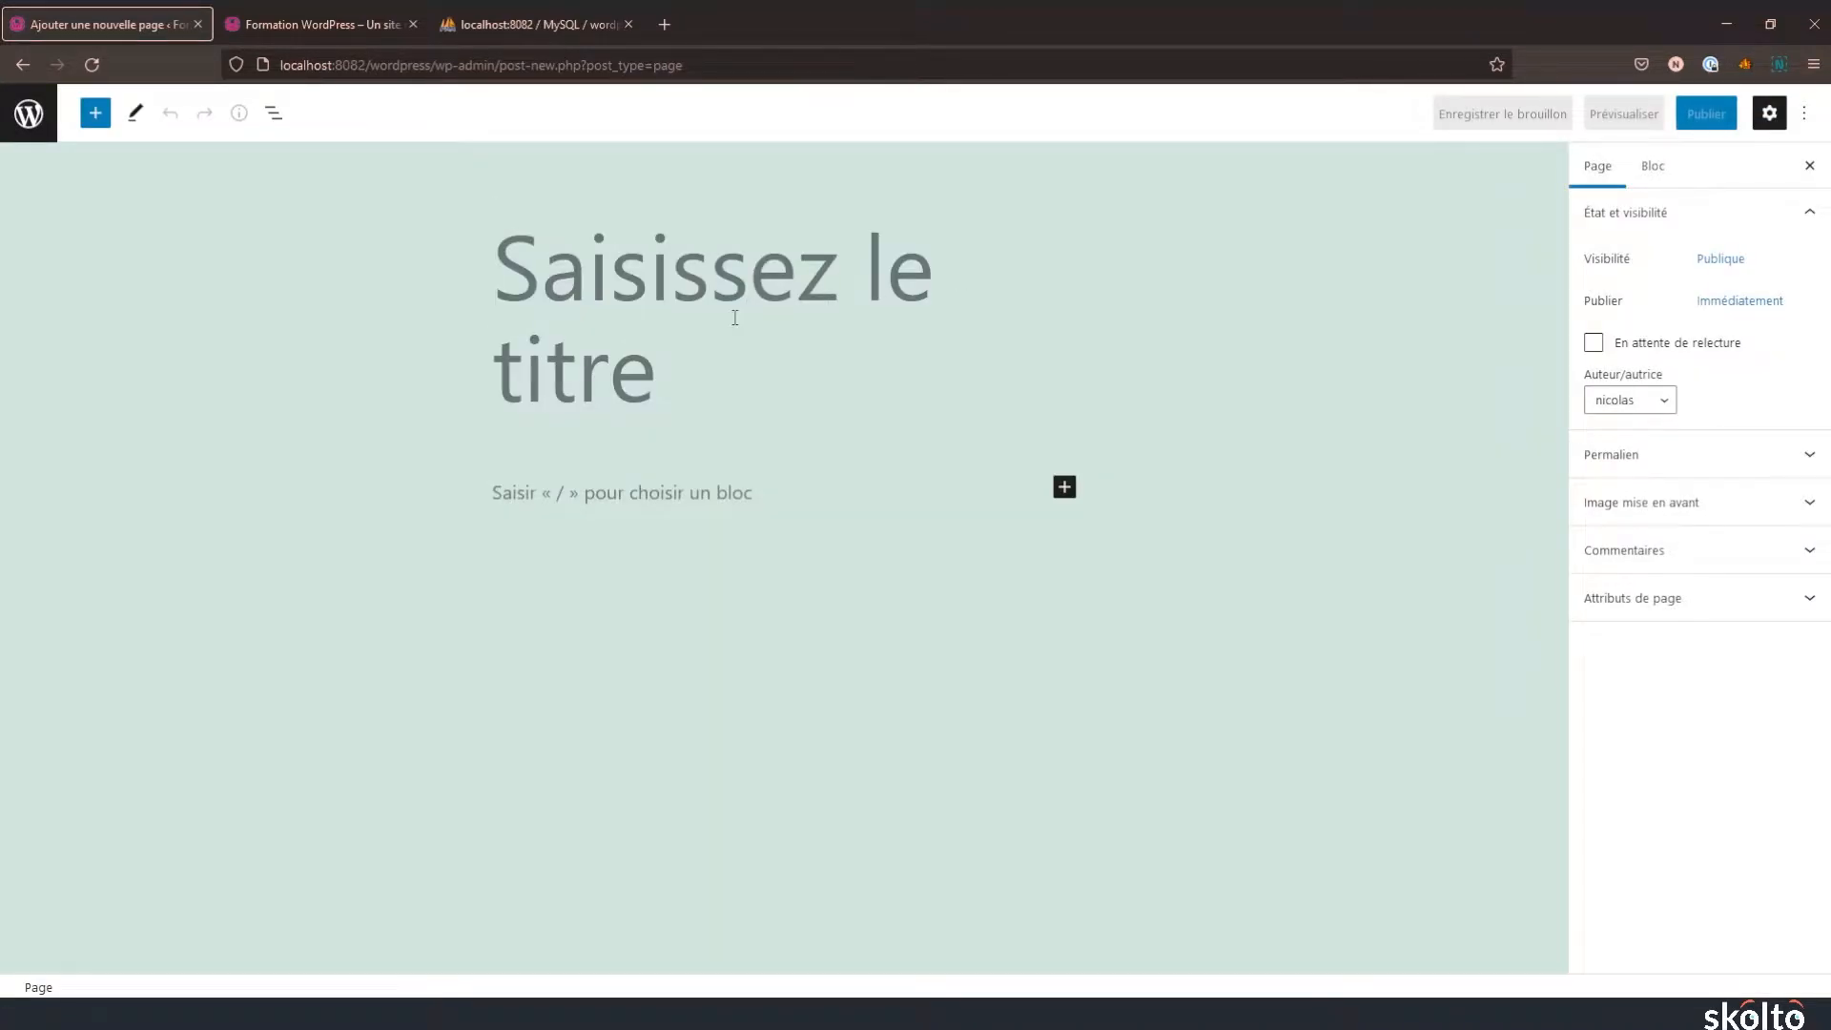
# - Title the new page "Accueil" and select the empty paragraph block below the title
pyautogui.write('Ac')
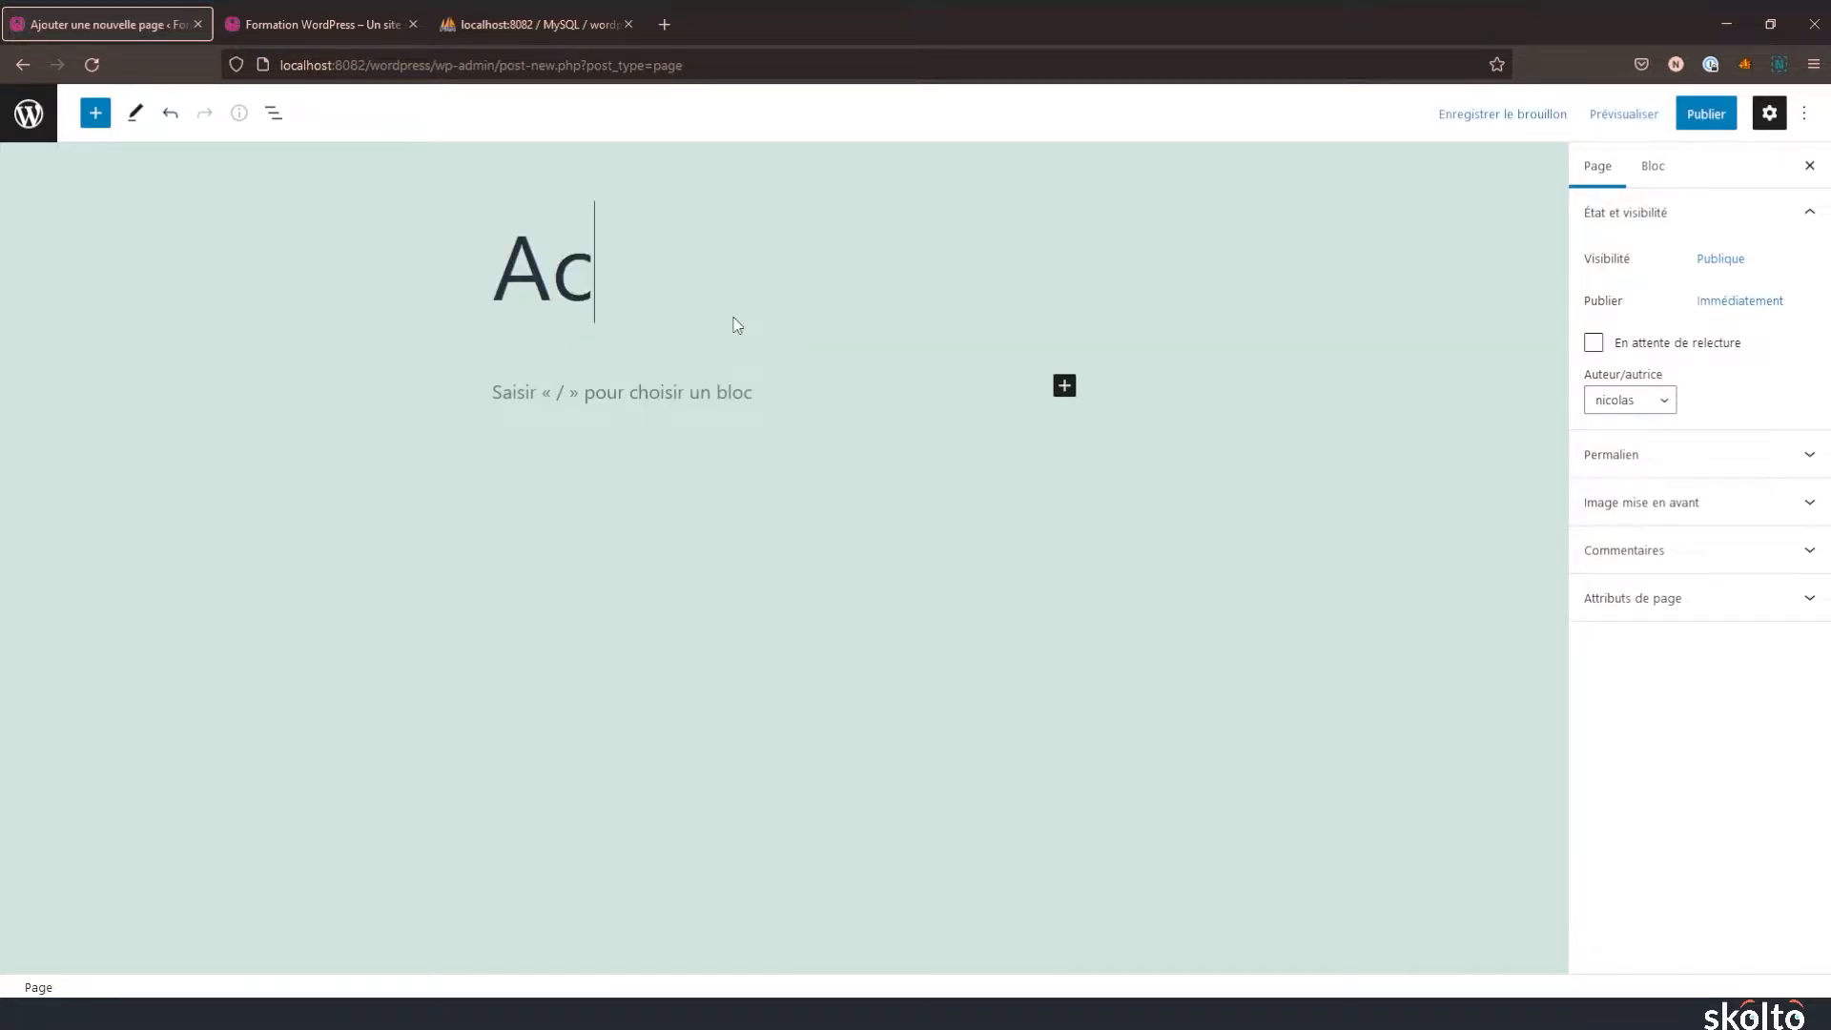
pyautogui.write('cueil')
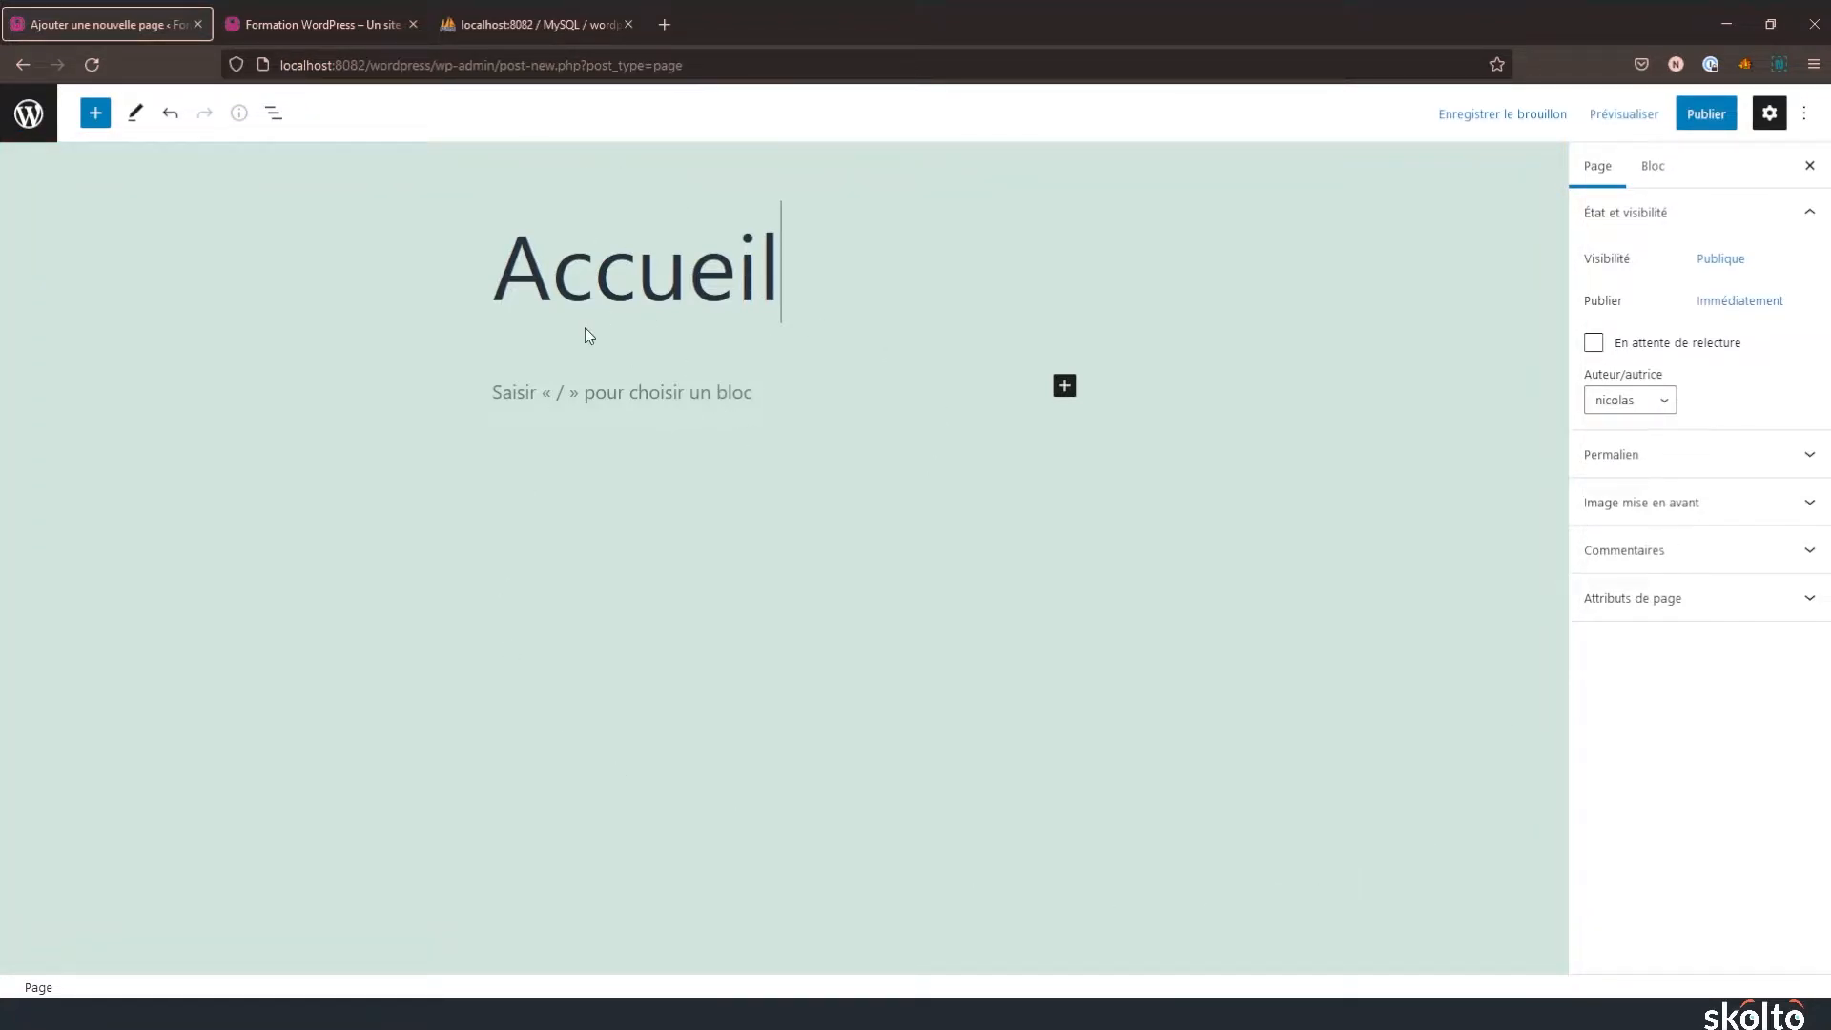
pyautogui.moveTo(792, 258); pyautogui.dragTo(425, 250)
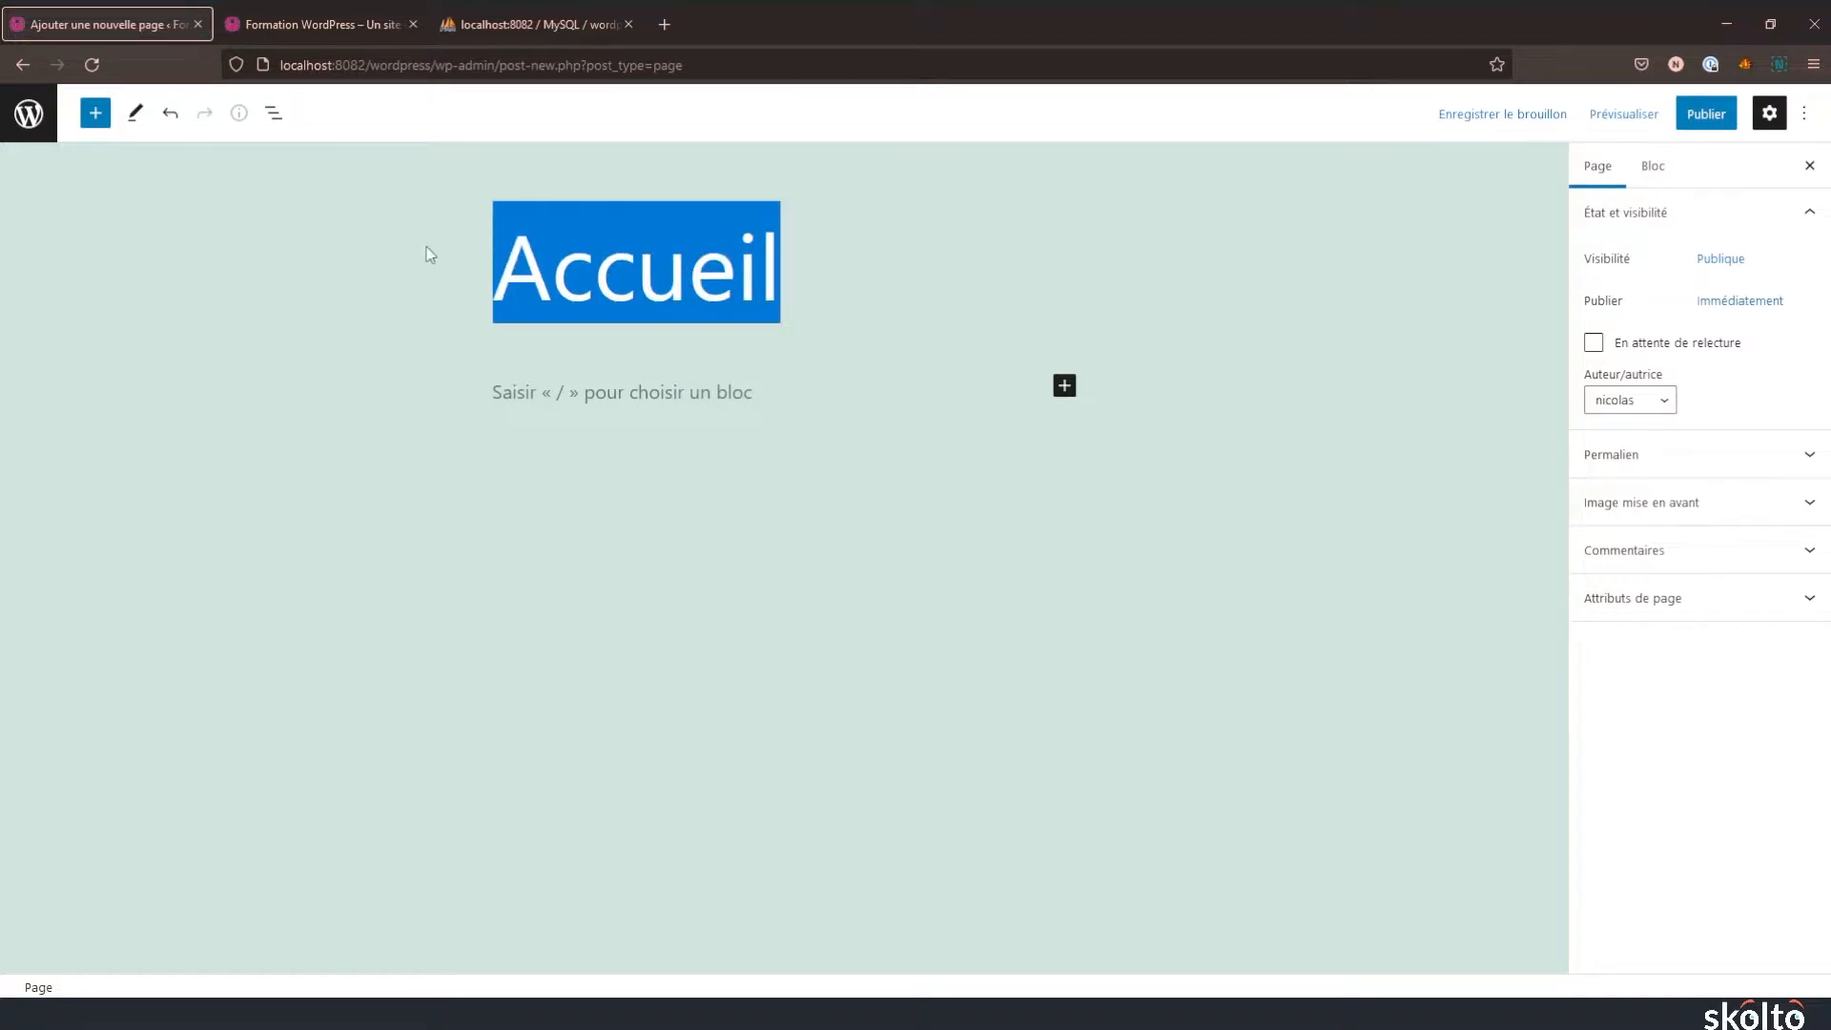
pyautogui.click(649, 403)
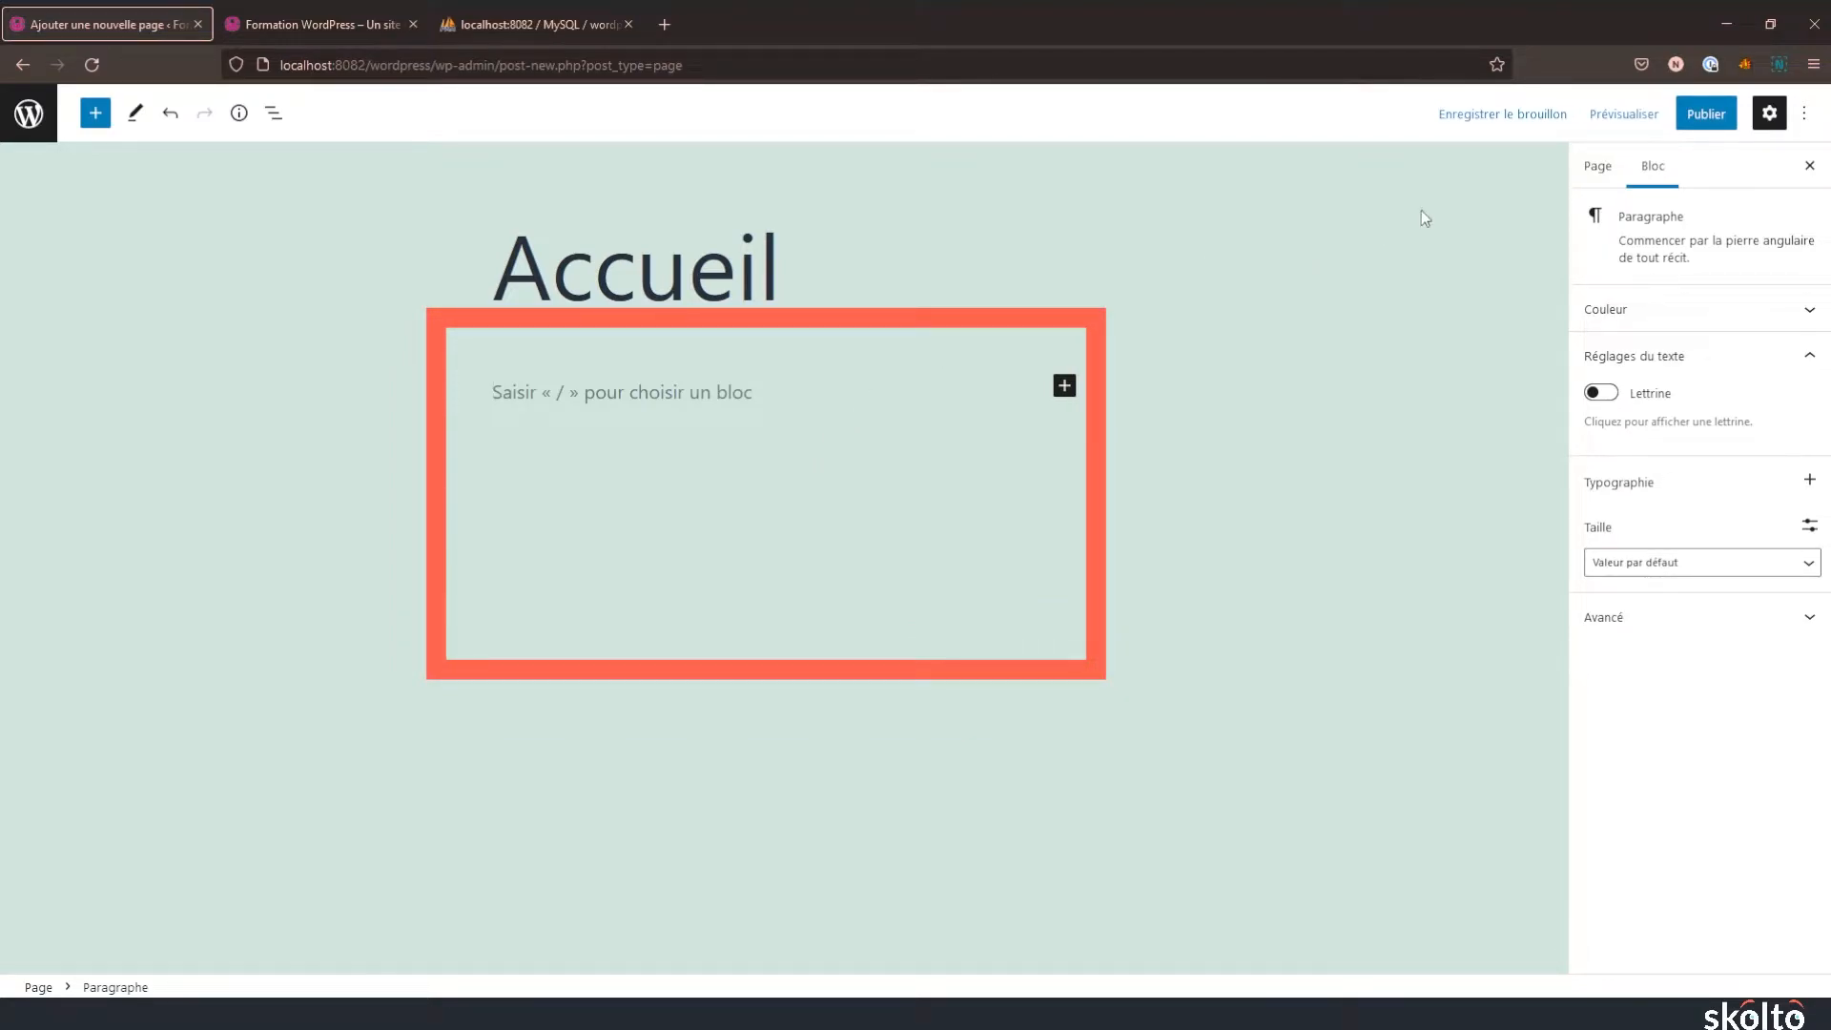
# - Examine the page's status settings: visibility choices, publication date, pending review and author
pyautogui.click(1599, 168)
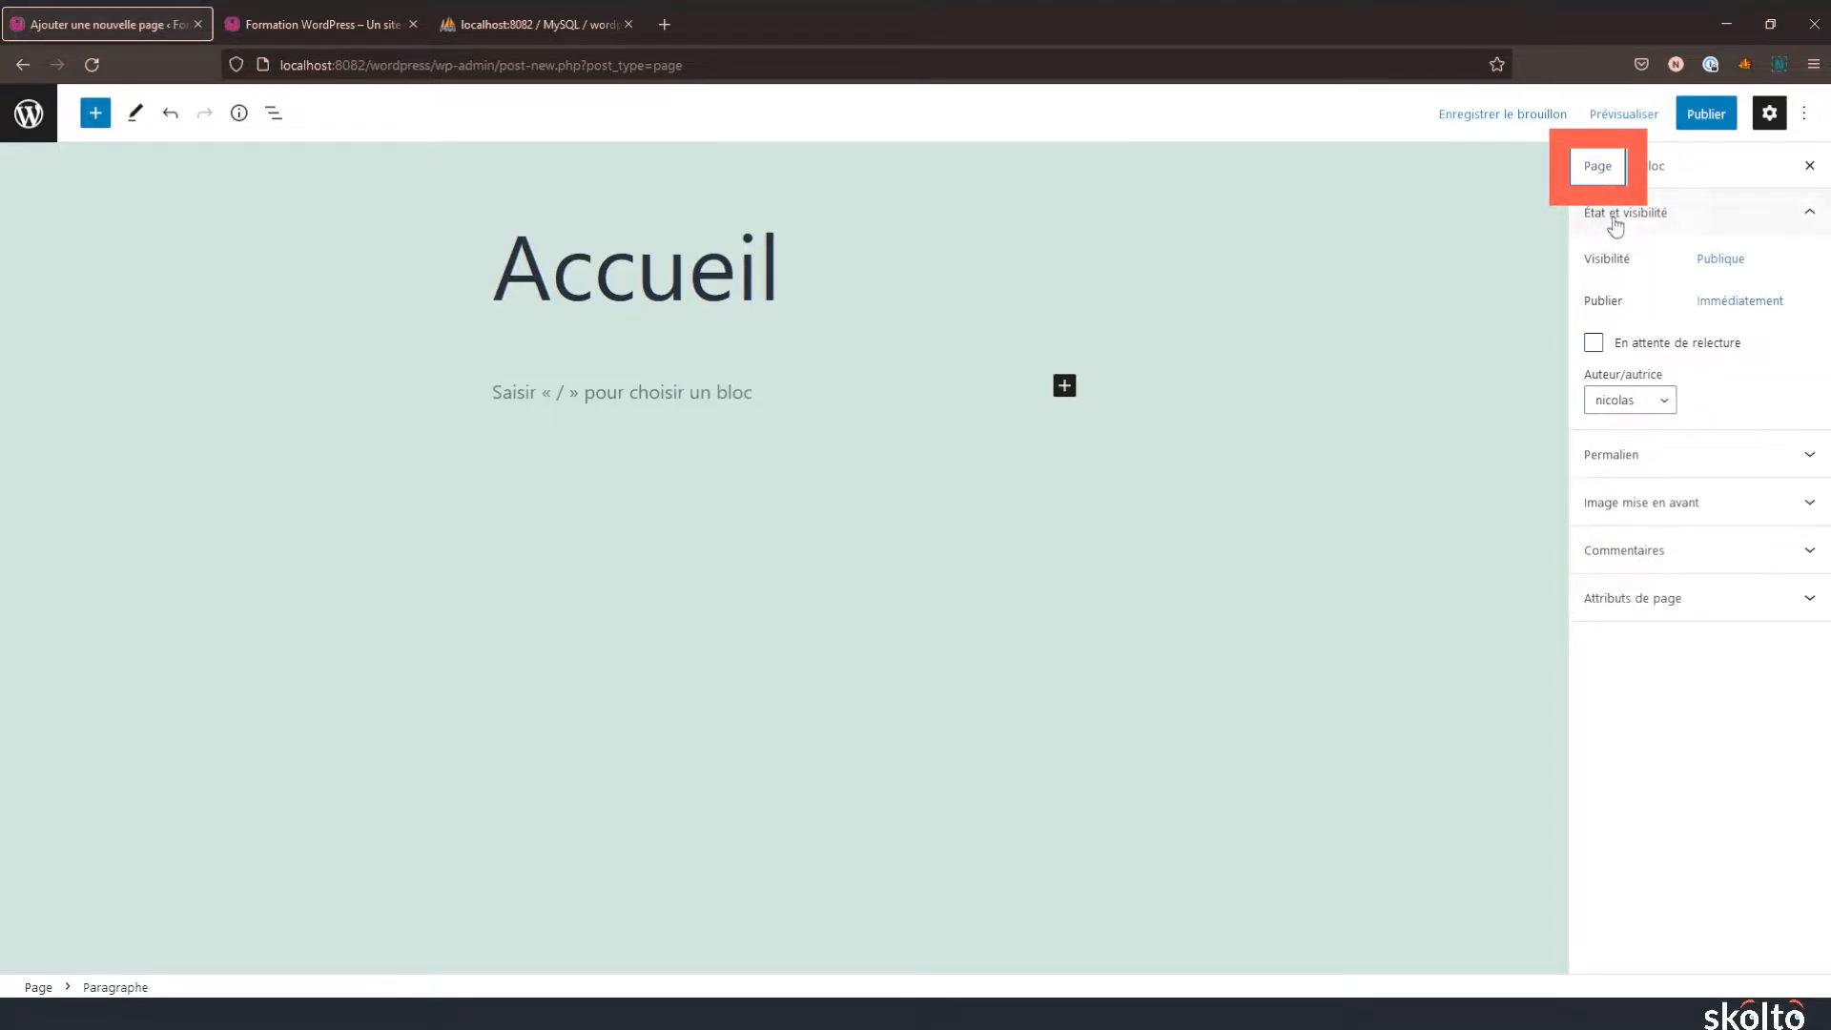
pyautogui.click(1726, 267)
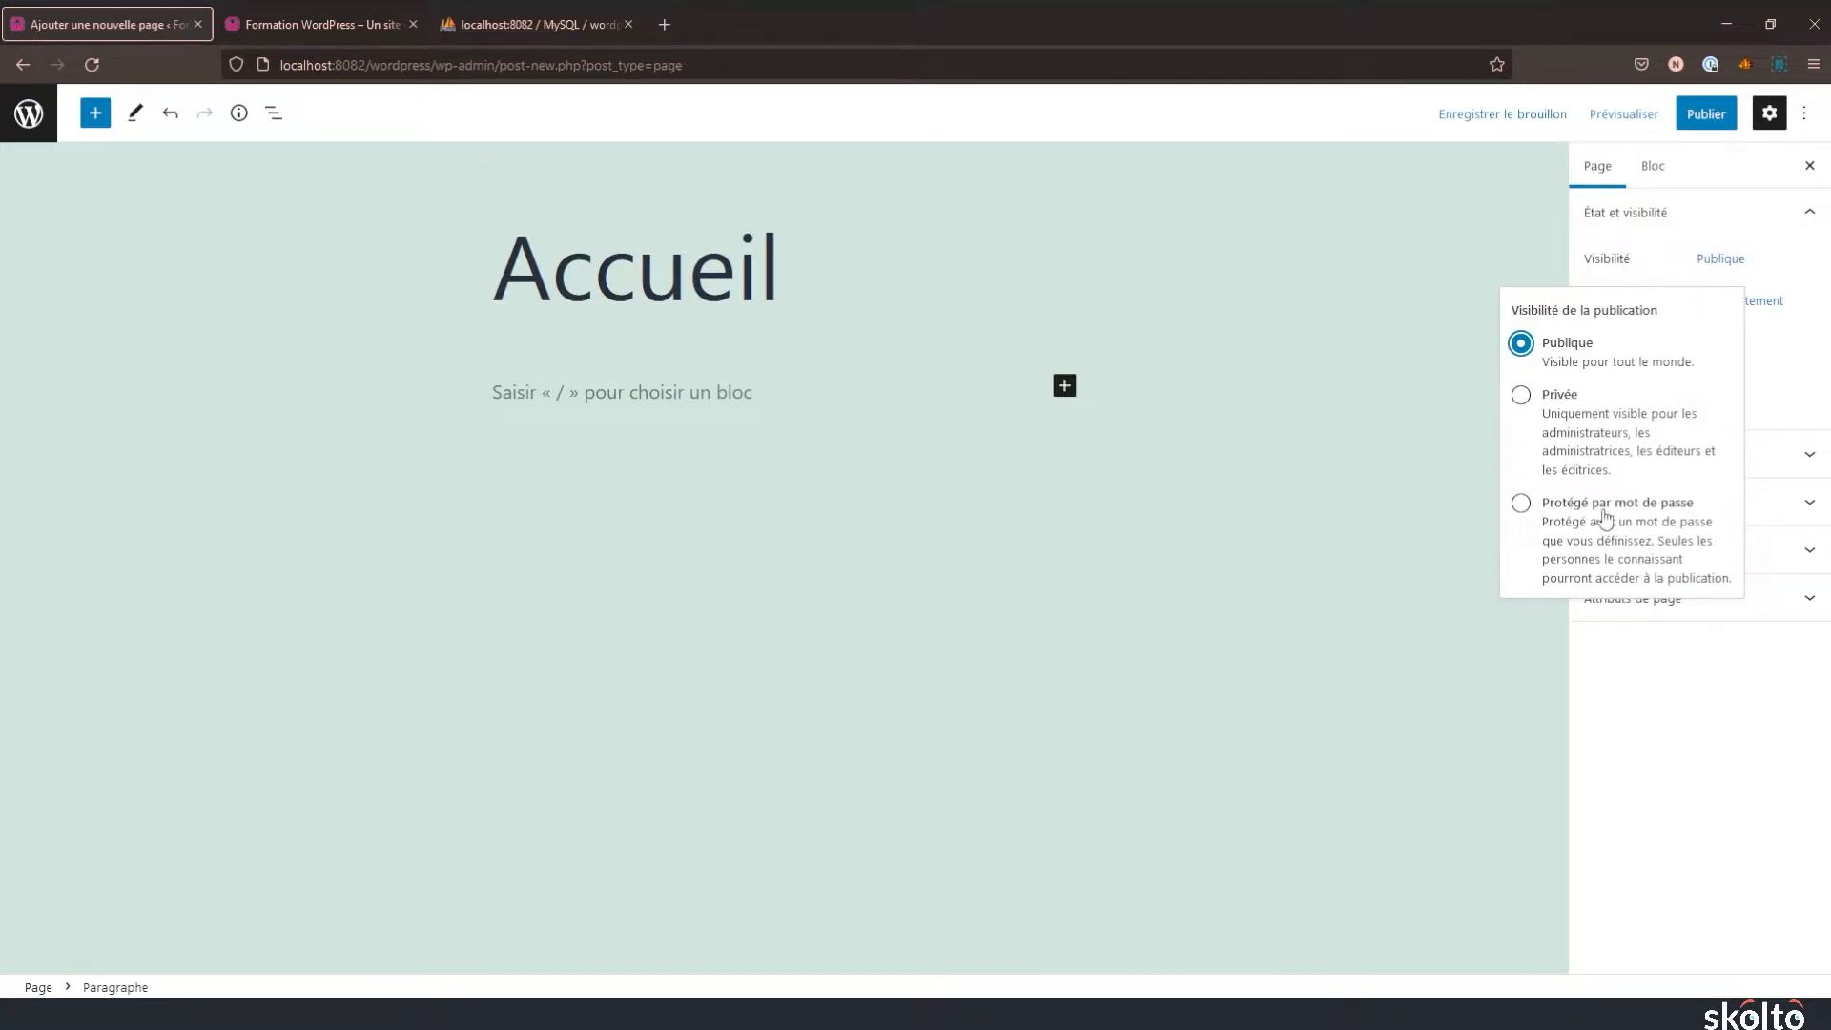
pyautogui.click(1621, 277)
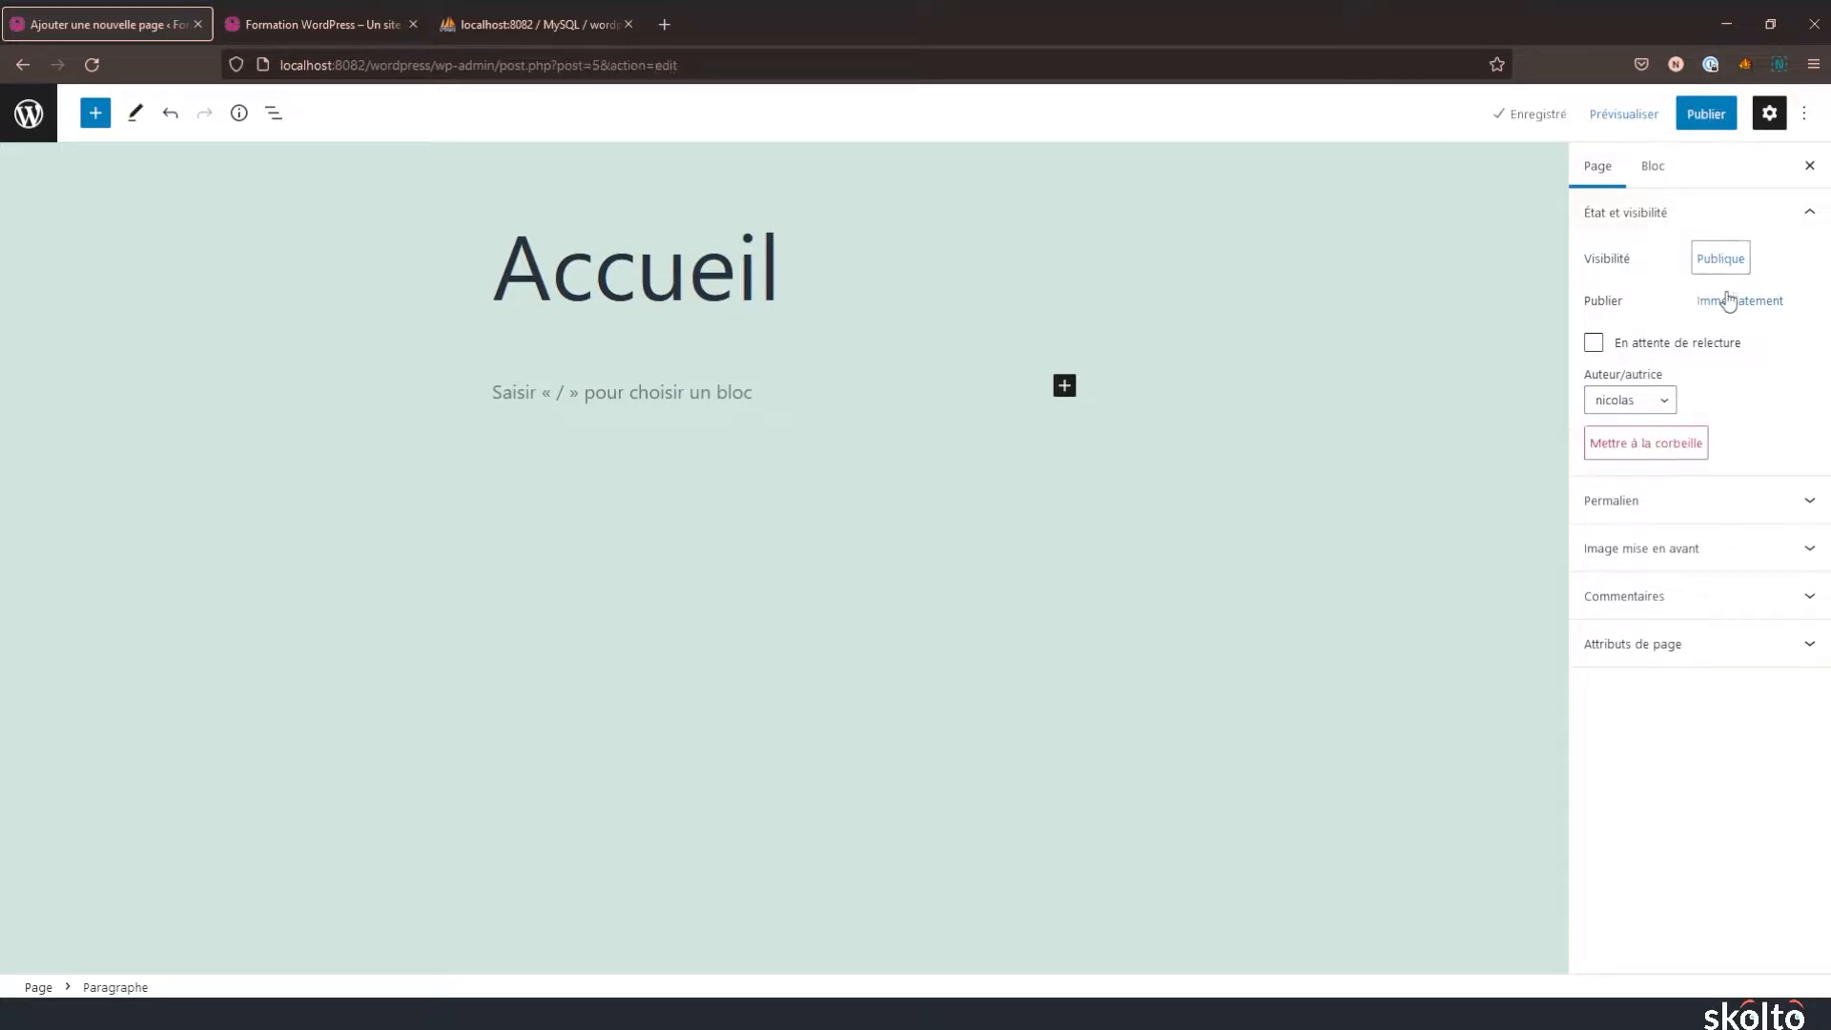
pyautogui.click(1734, 301)
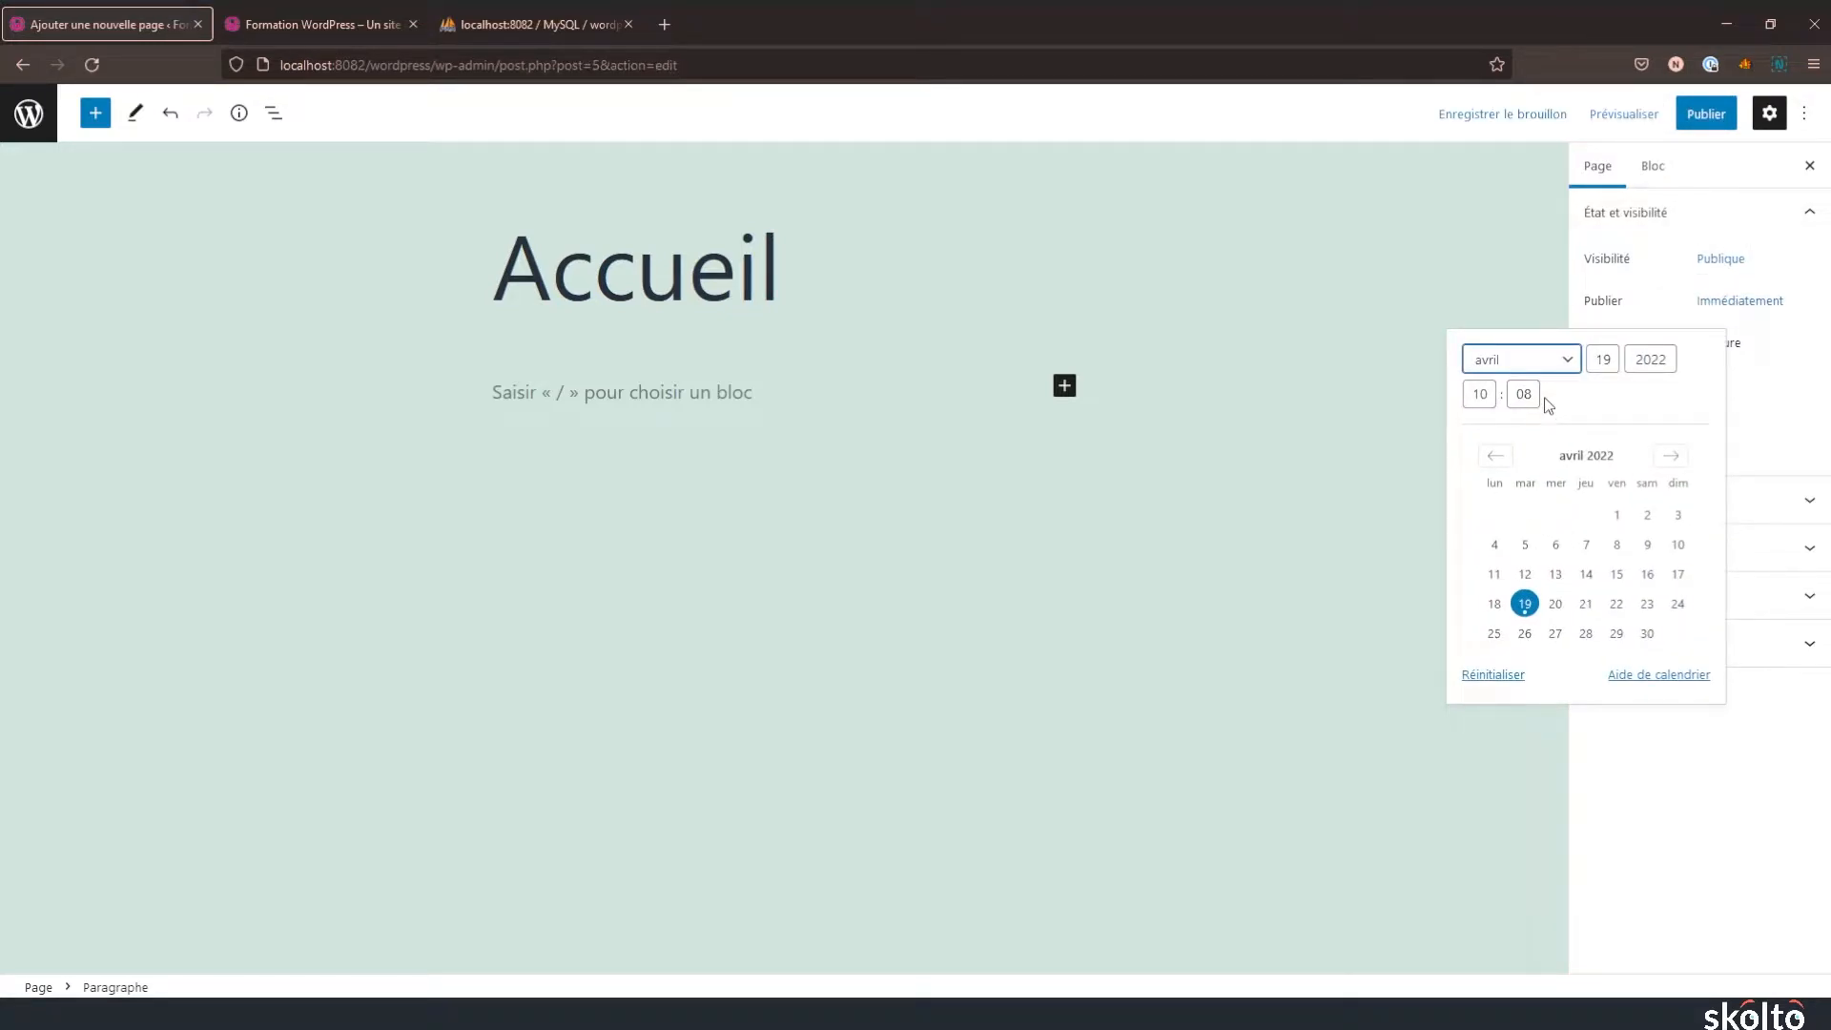
pyautogui.click(1811, 279)
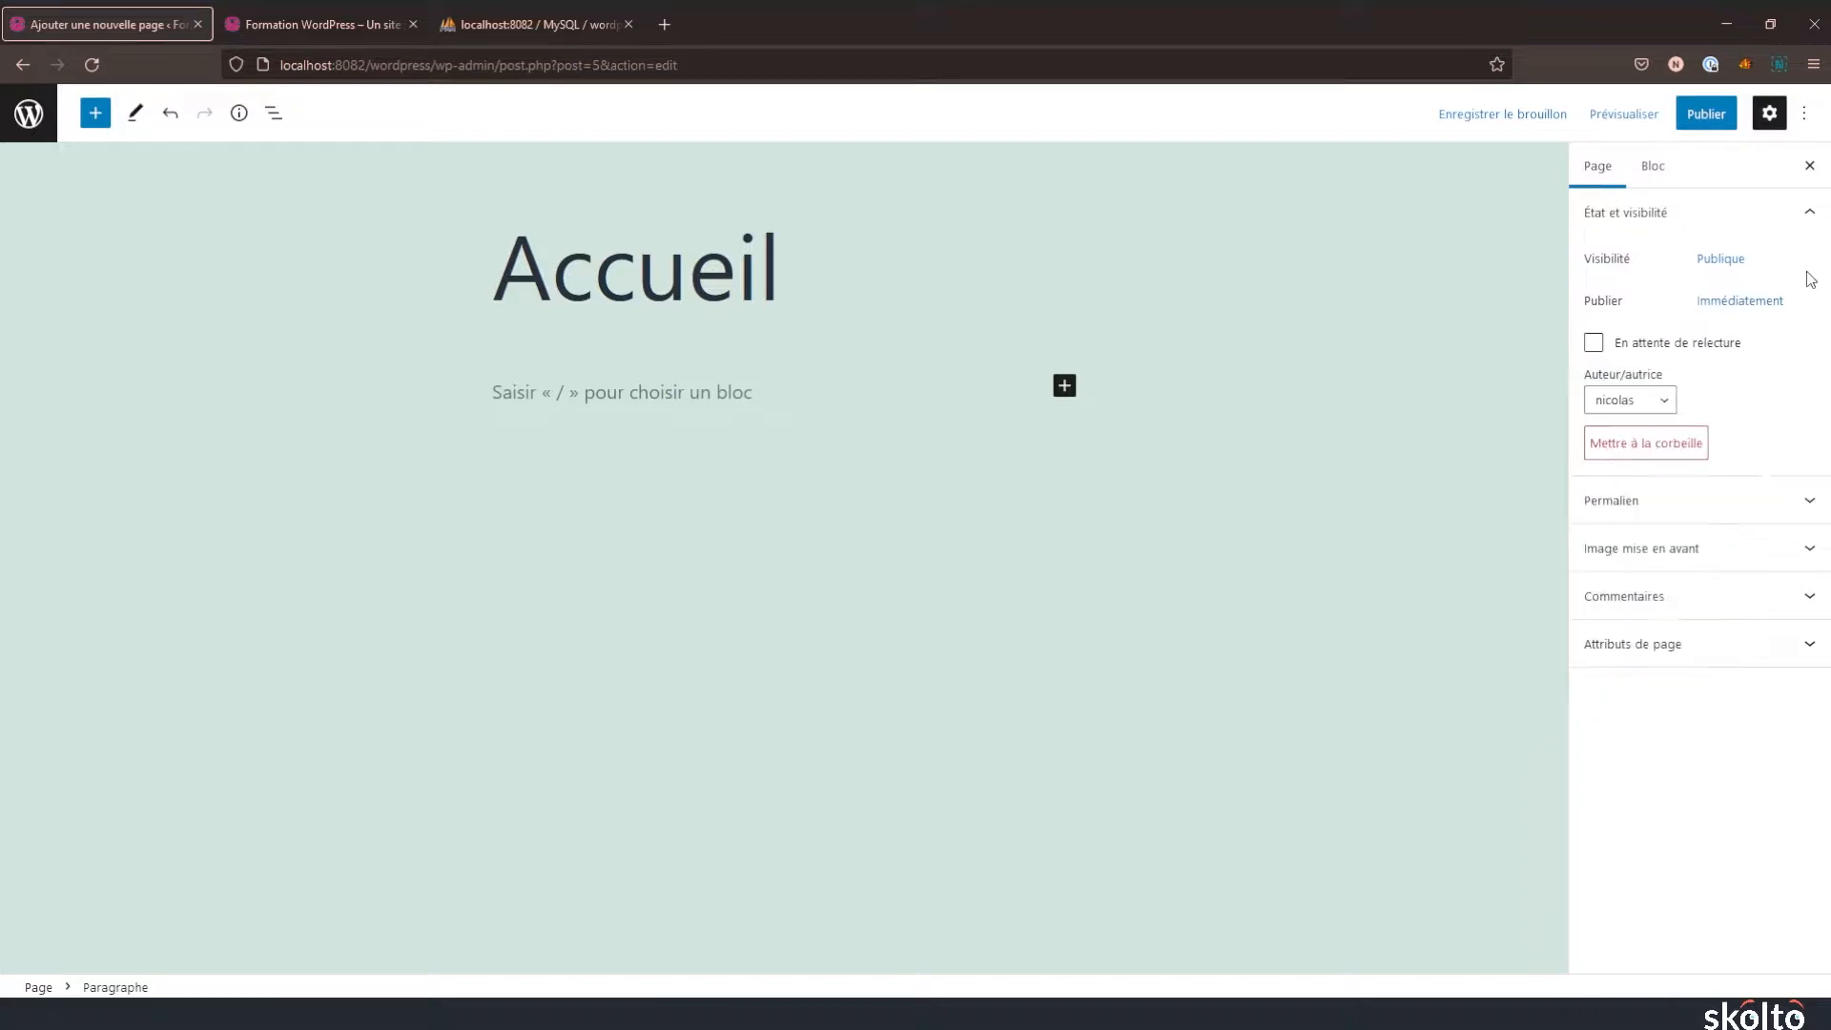
pyautogui.click(1642, 354)
pyautogui.click(1671, 346)
pyautogui.click(1667, 402)
# - Examine the page's permalink settings, comparing the URL slug and page link with the site's front-end address
pyautogui.click(1785, 506)
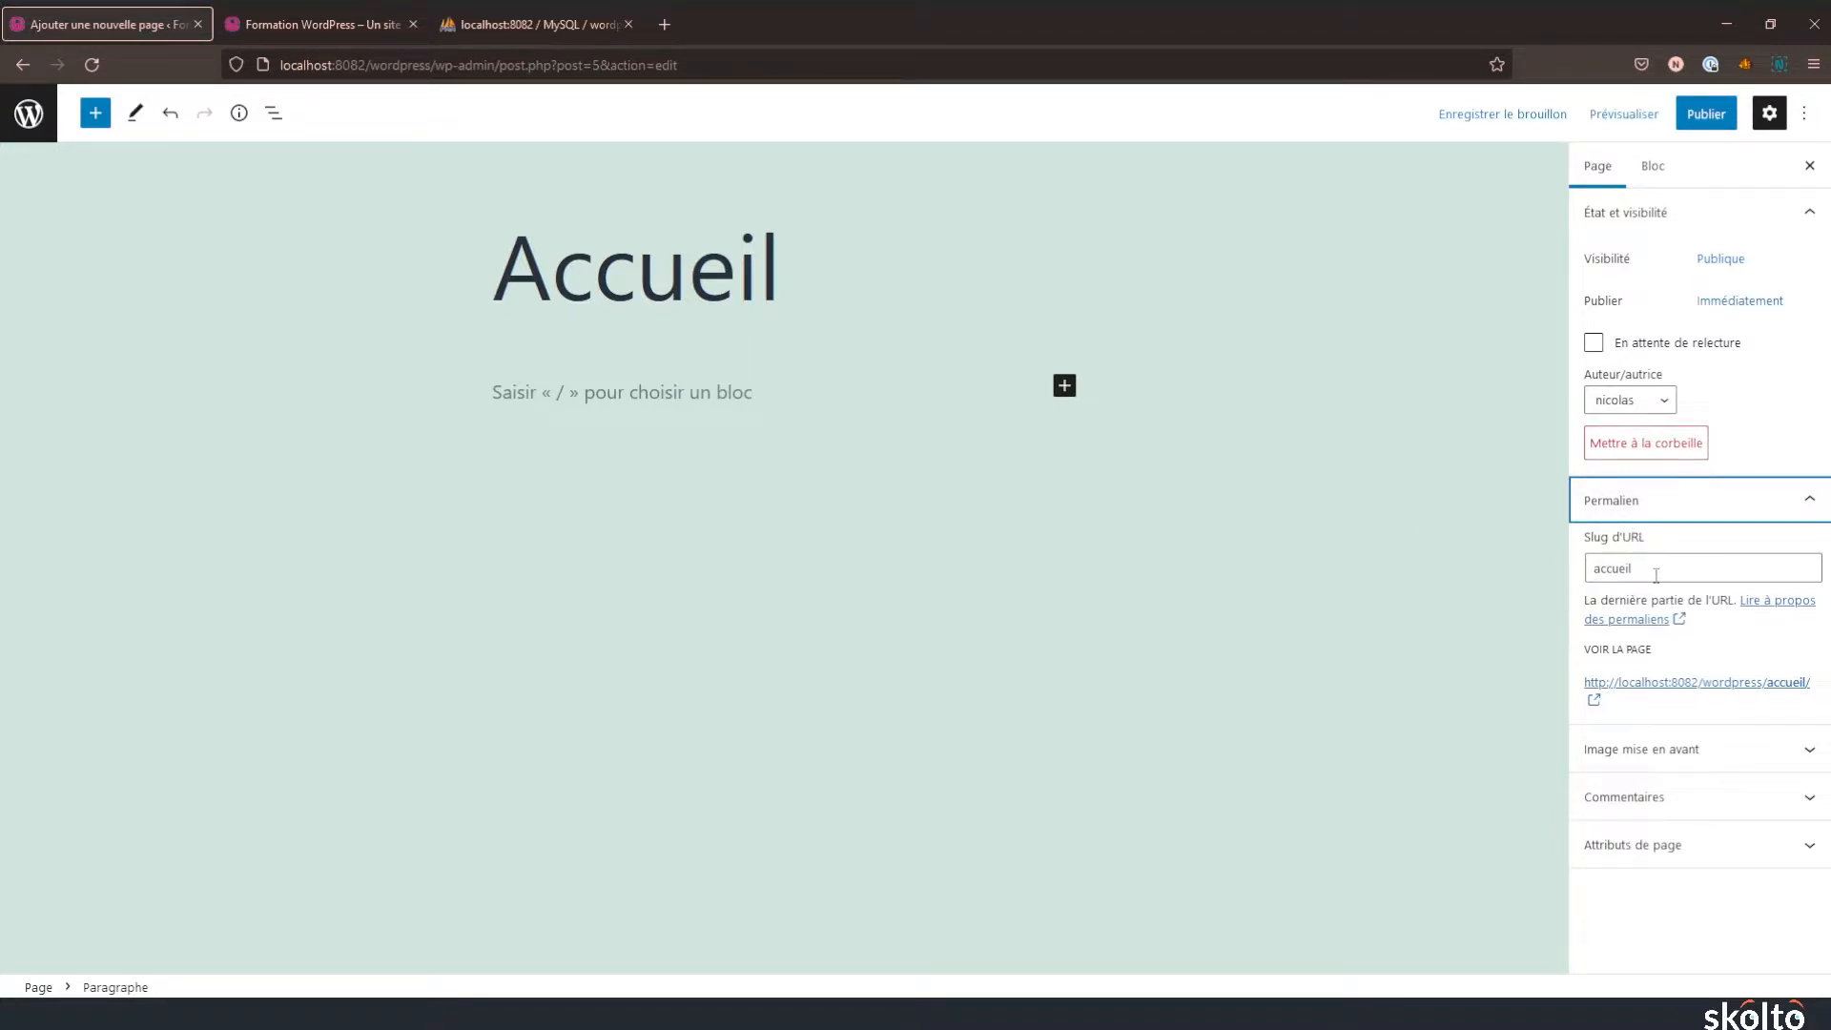
pyautogui.click(1671, 570)
pyautogui.moveTo(1583, 538); pyautogui.dragTo(1660, 544)
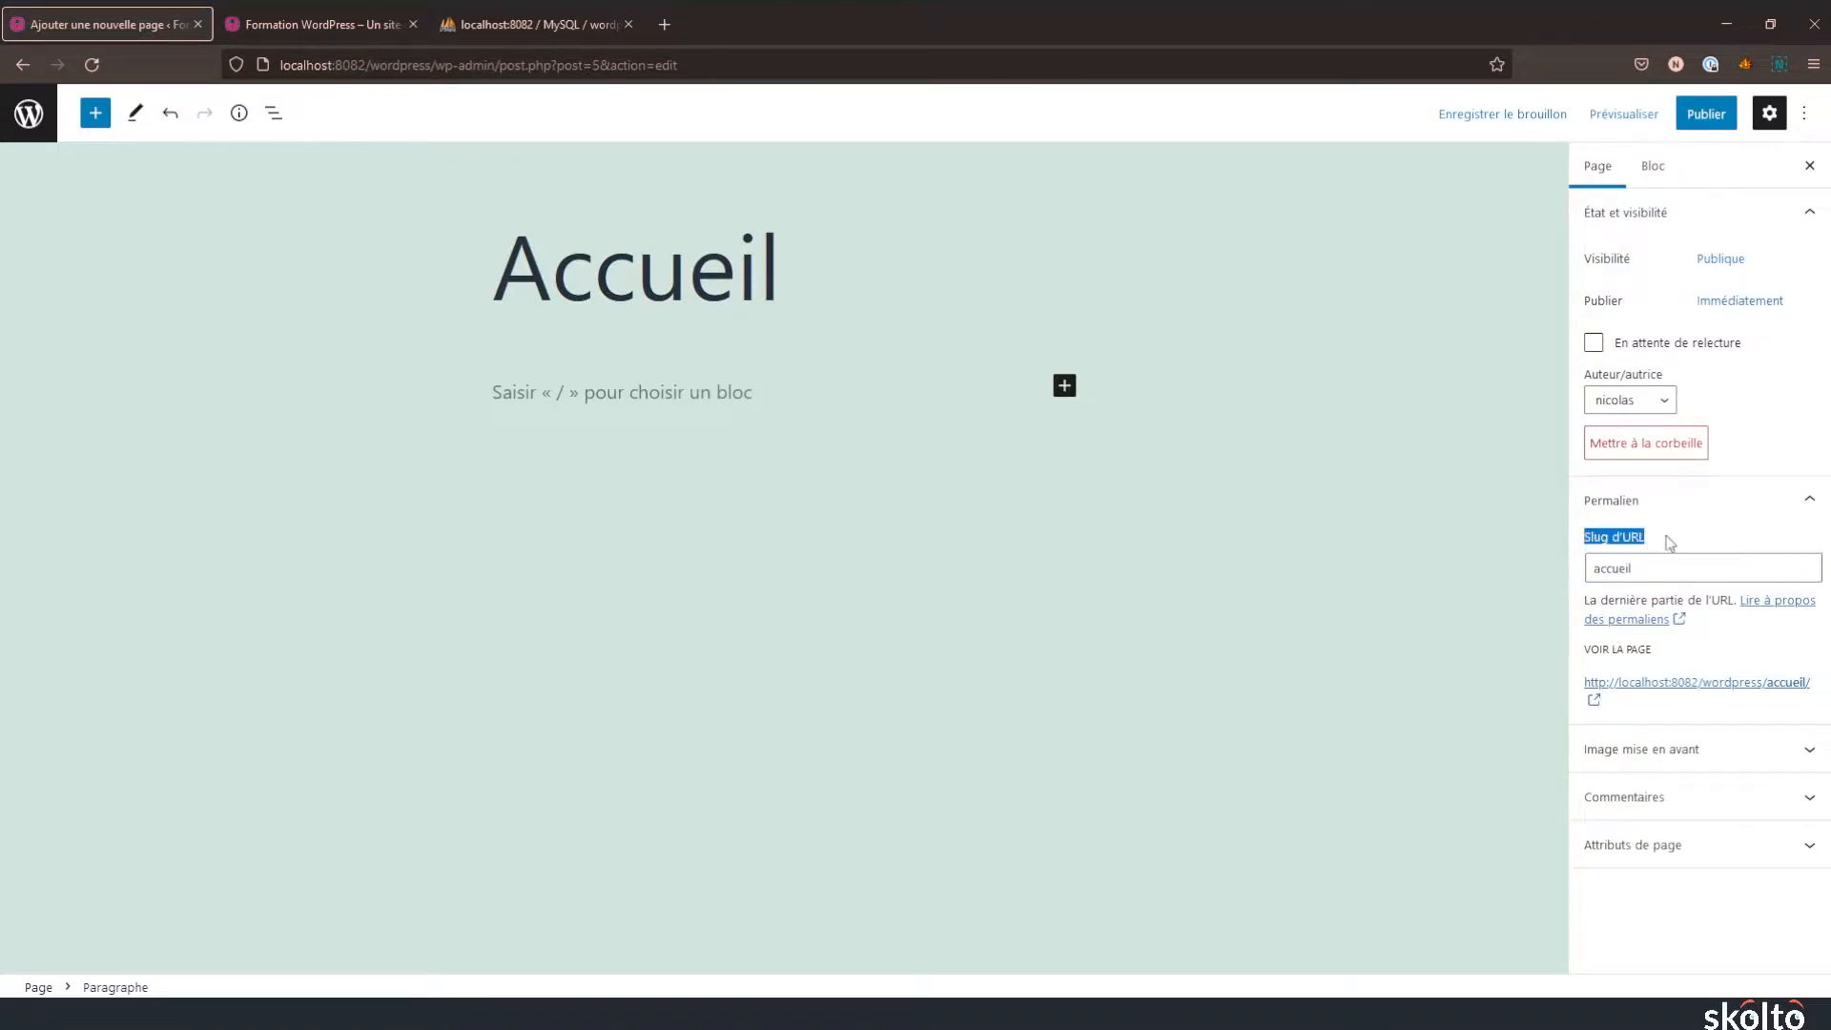
pyautogui.click(1660, 575)
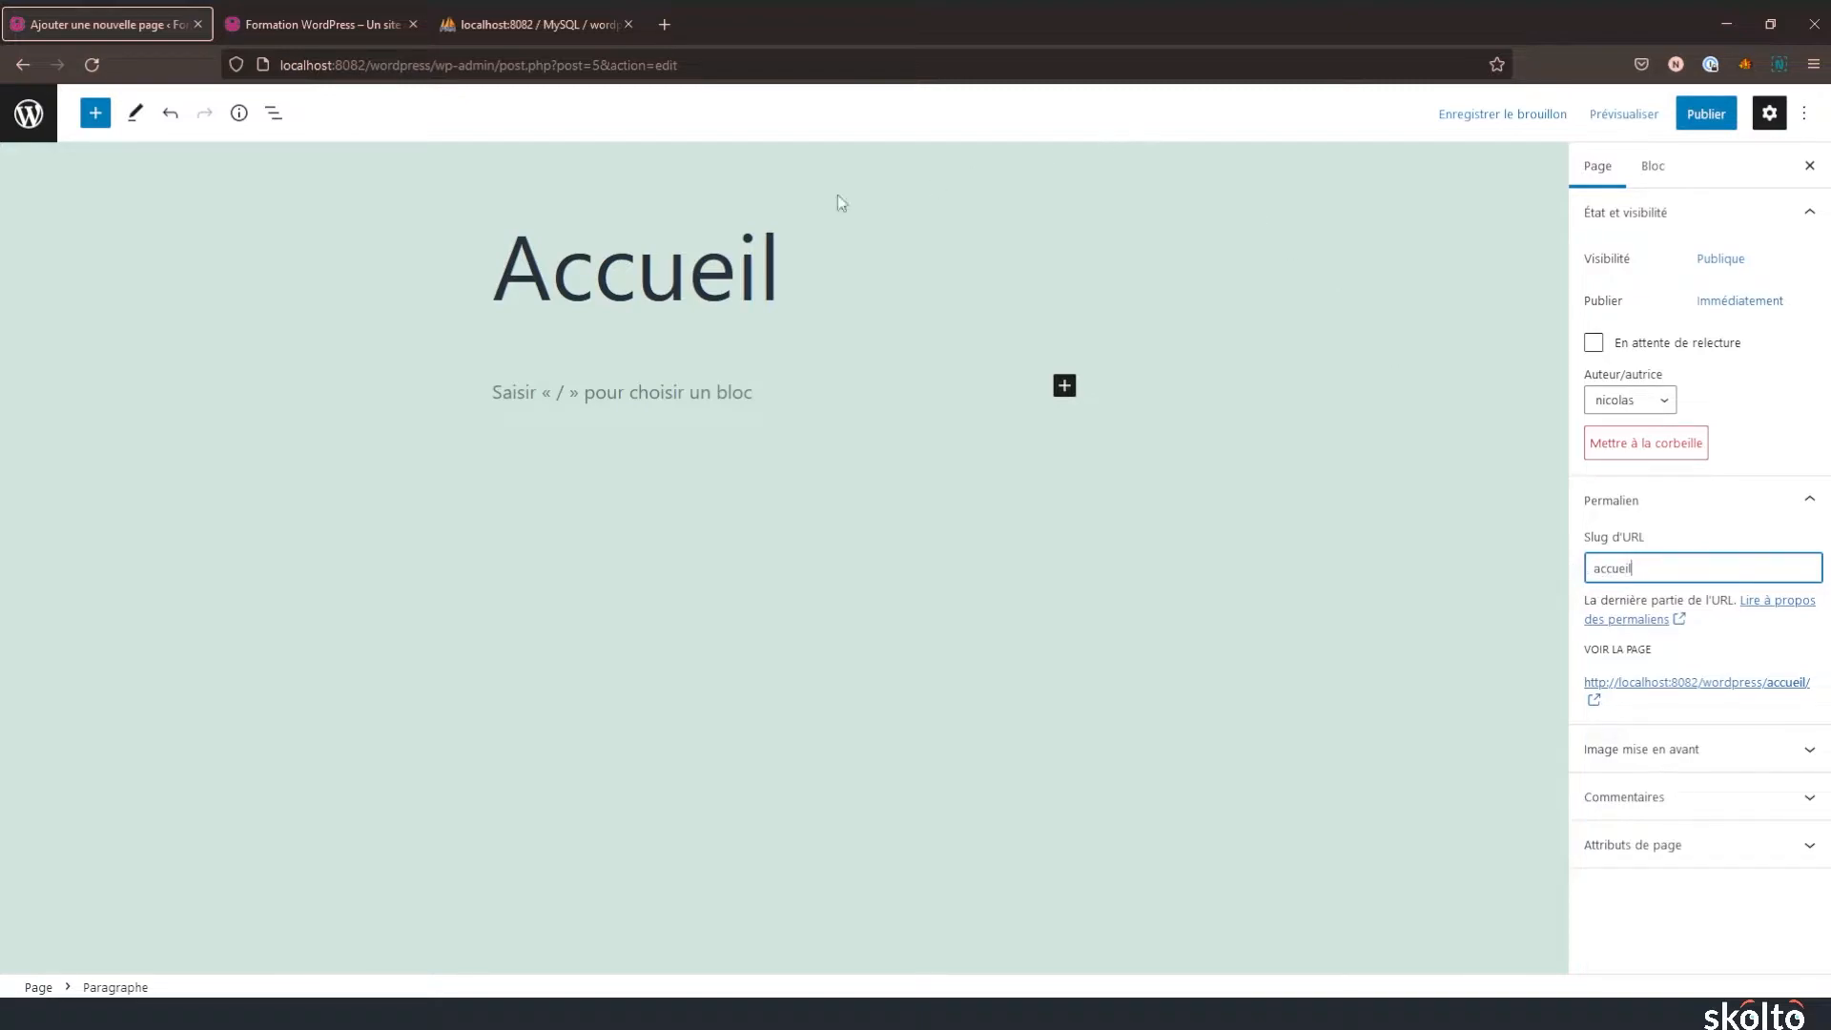
pyautogui.click(303, 25)
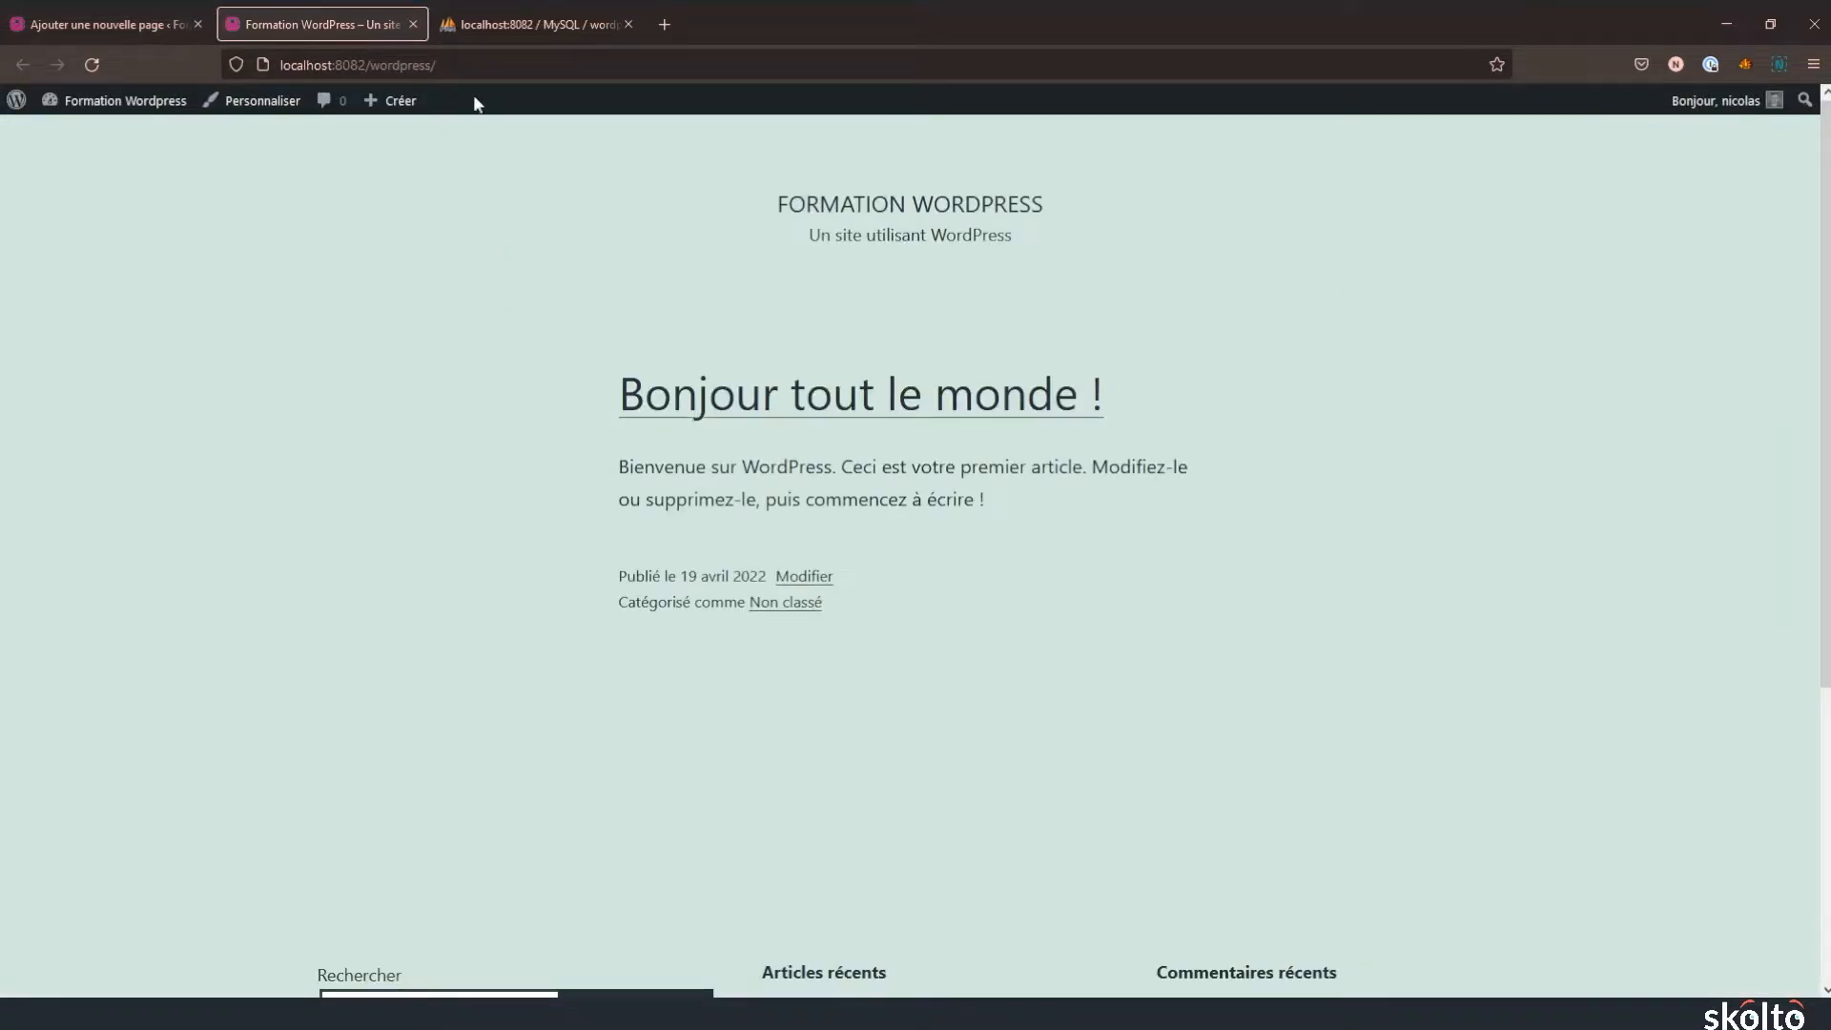
pyautogui.click(461, 67)
pyautogui.click(454, 65)
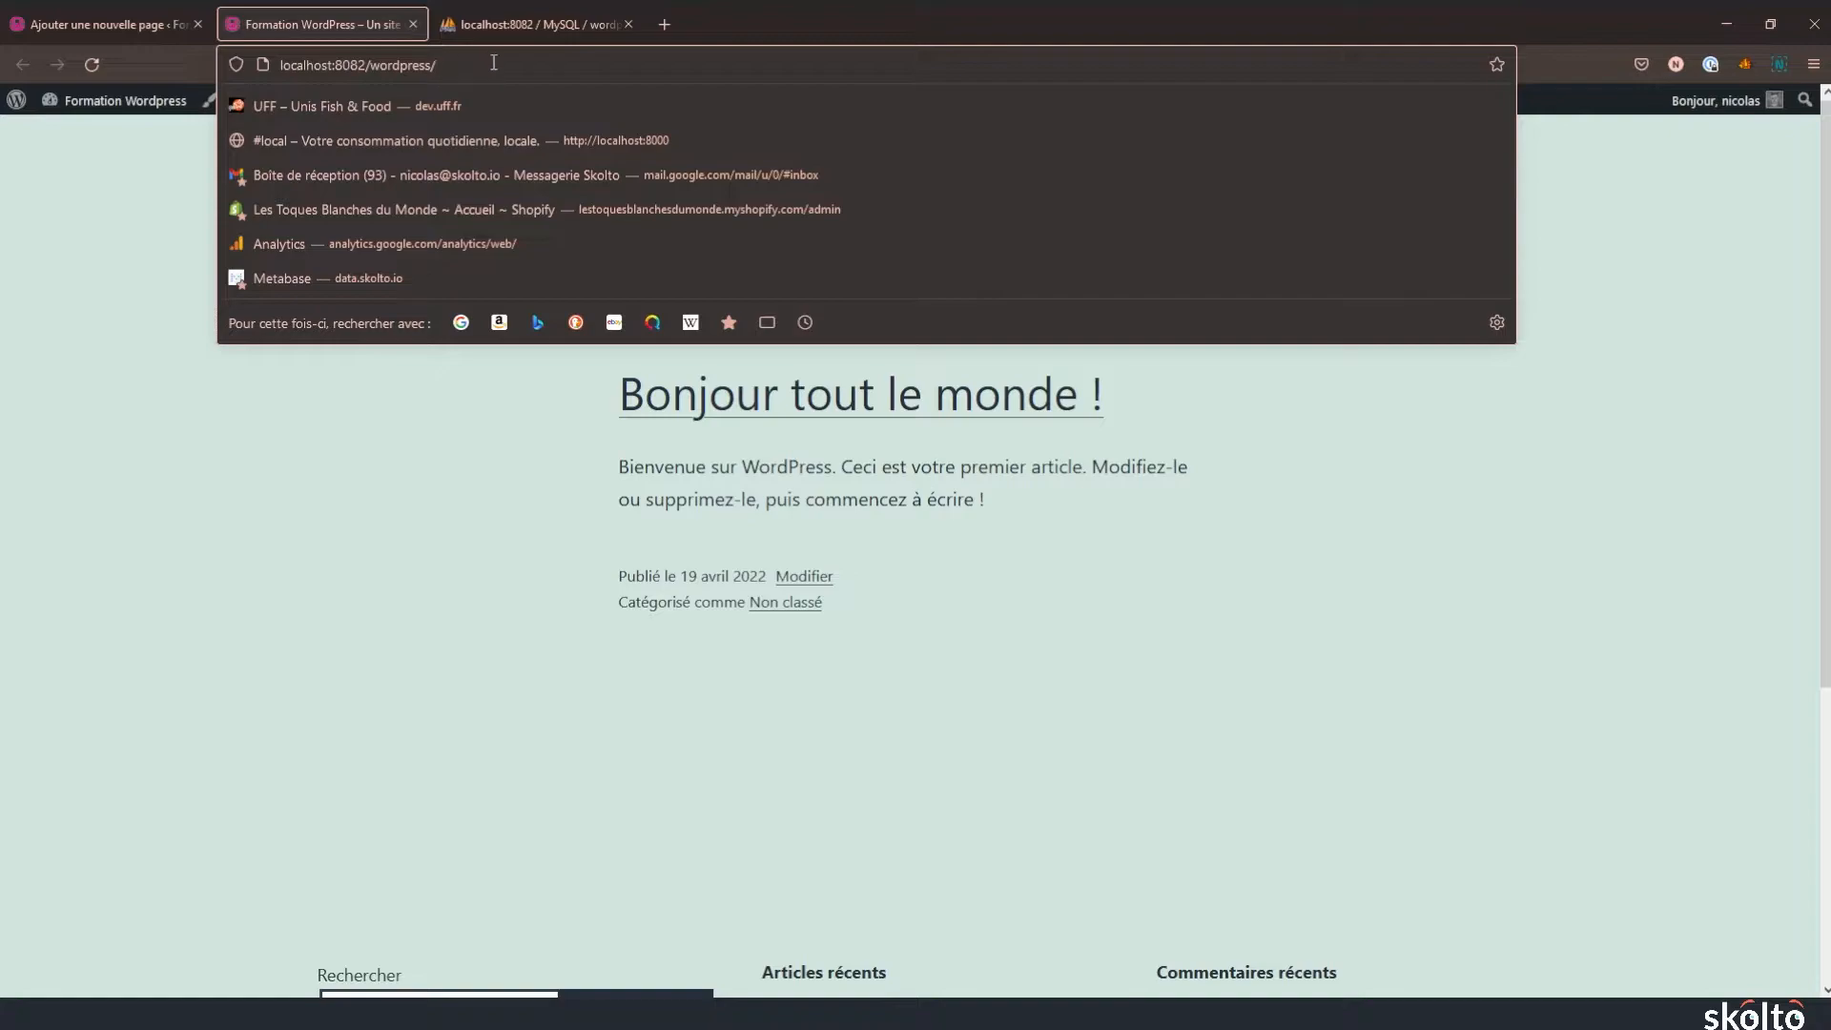
pyautogui.click(47, 28)
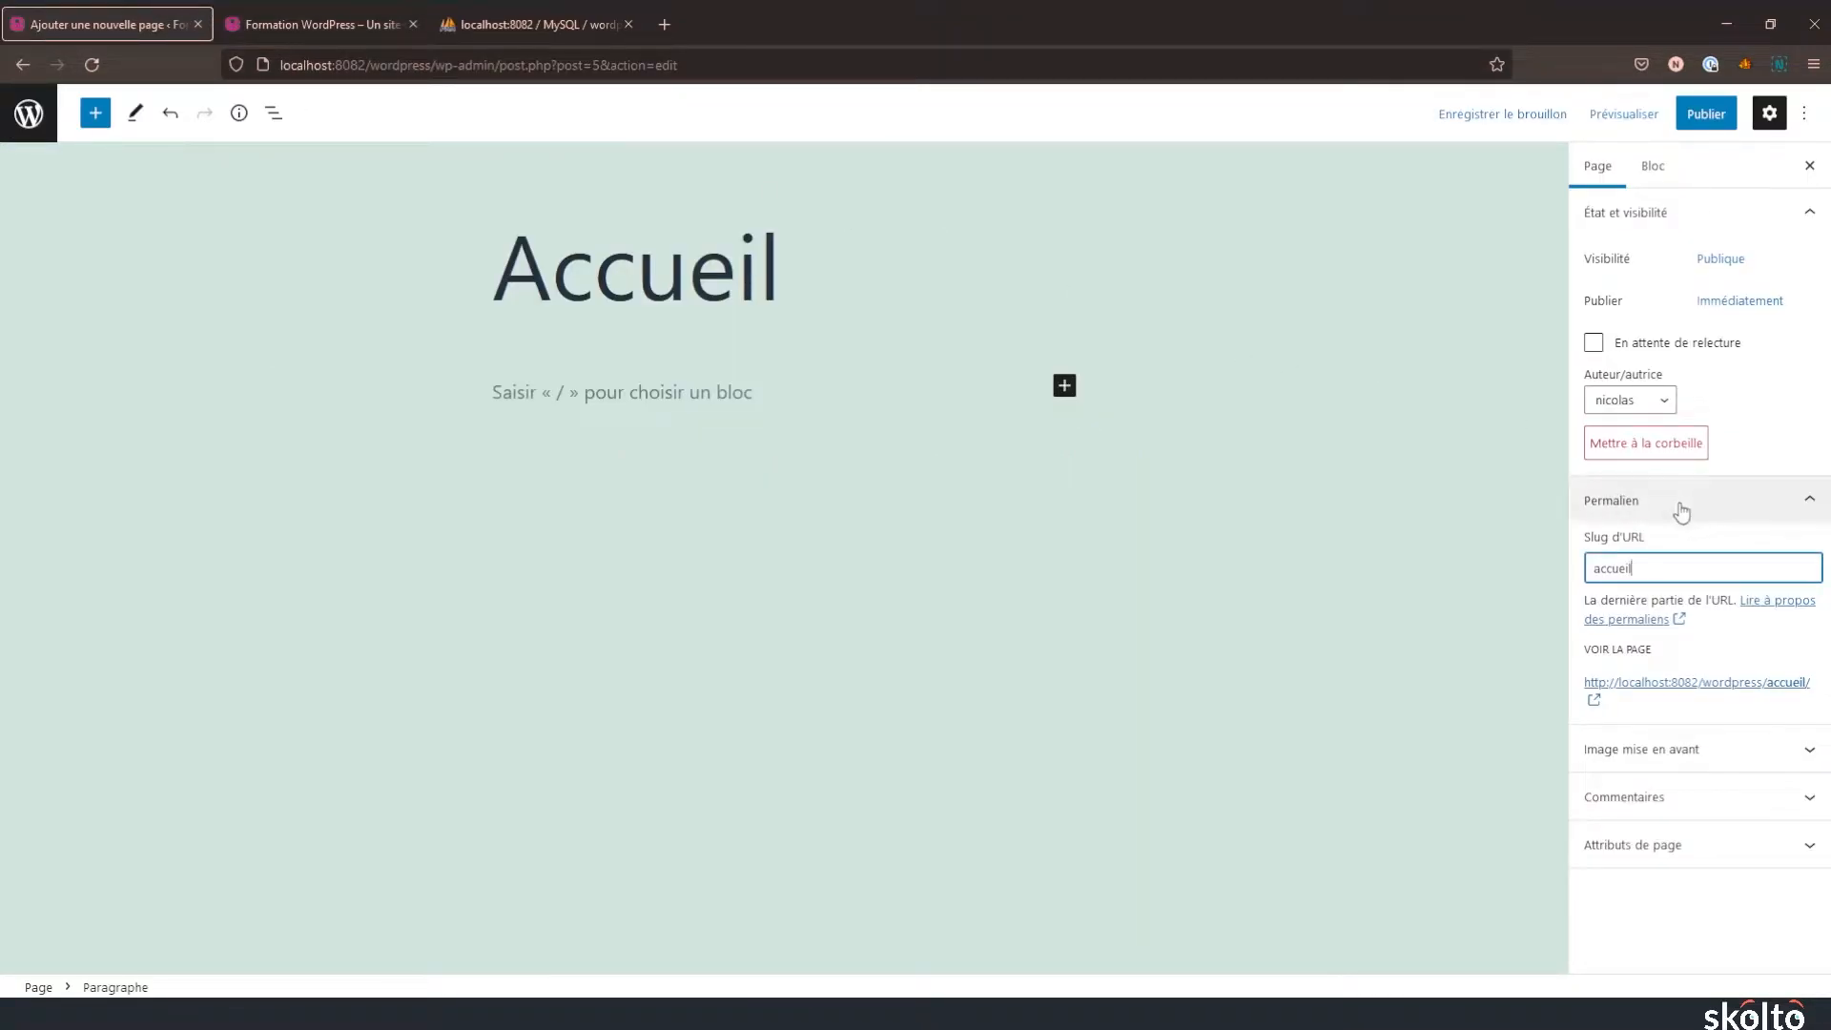
pyautogui.click(1793, 688)
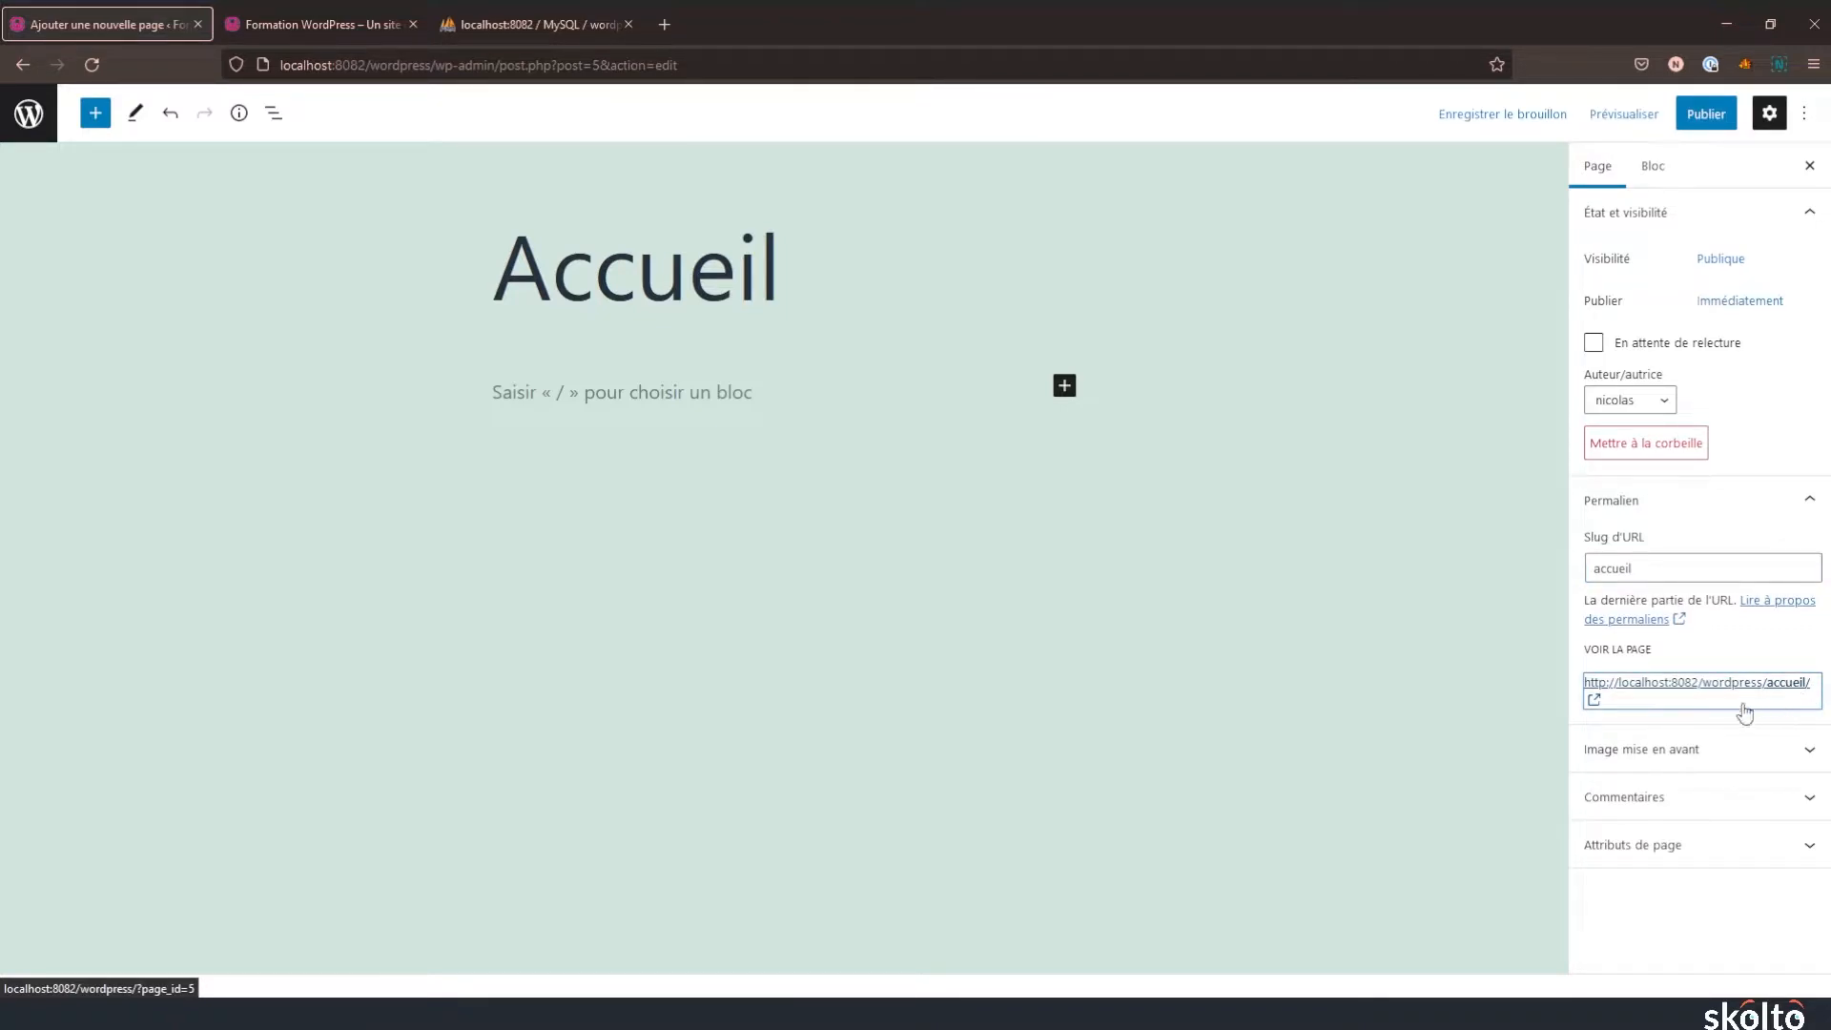
# - Expand the page's featured image, comments and page attributes settings to review their options
pyautogui.click(1634, 770)
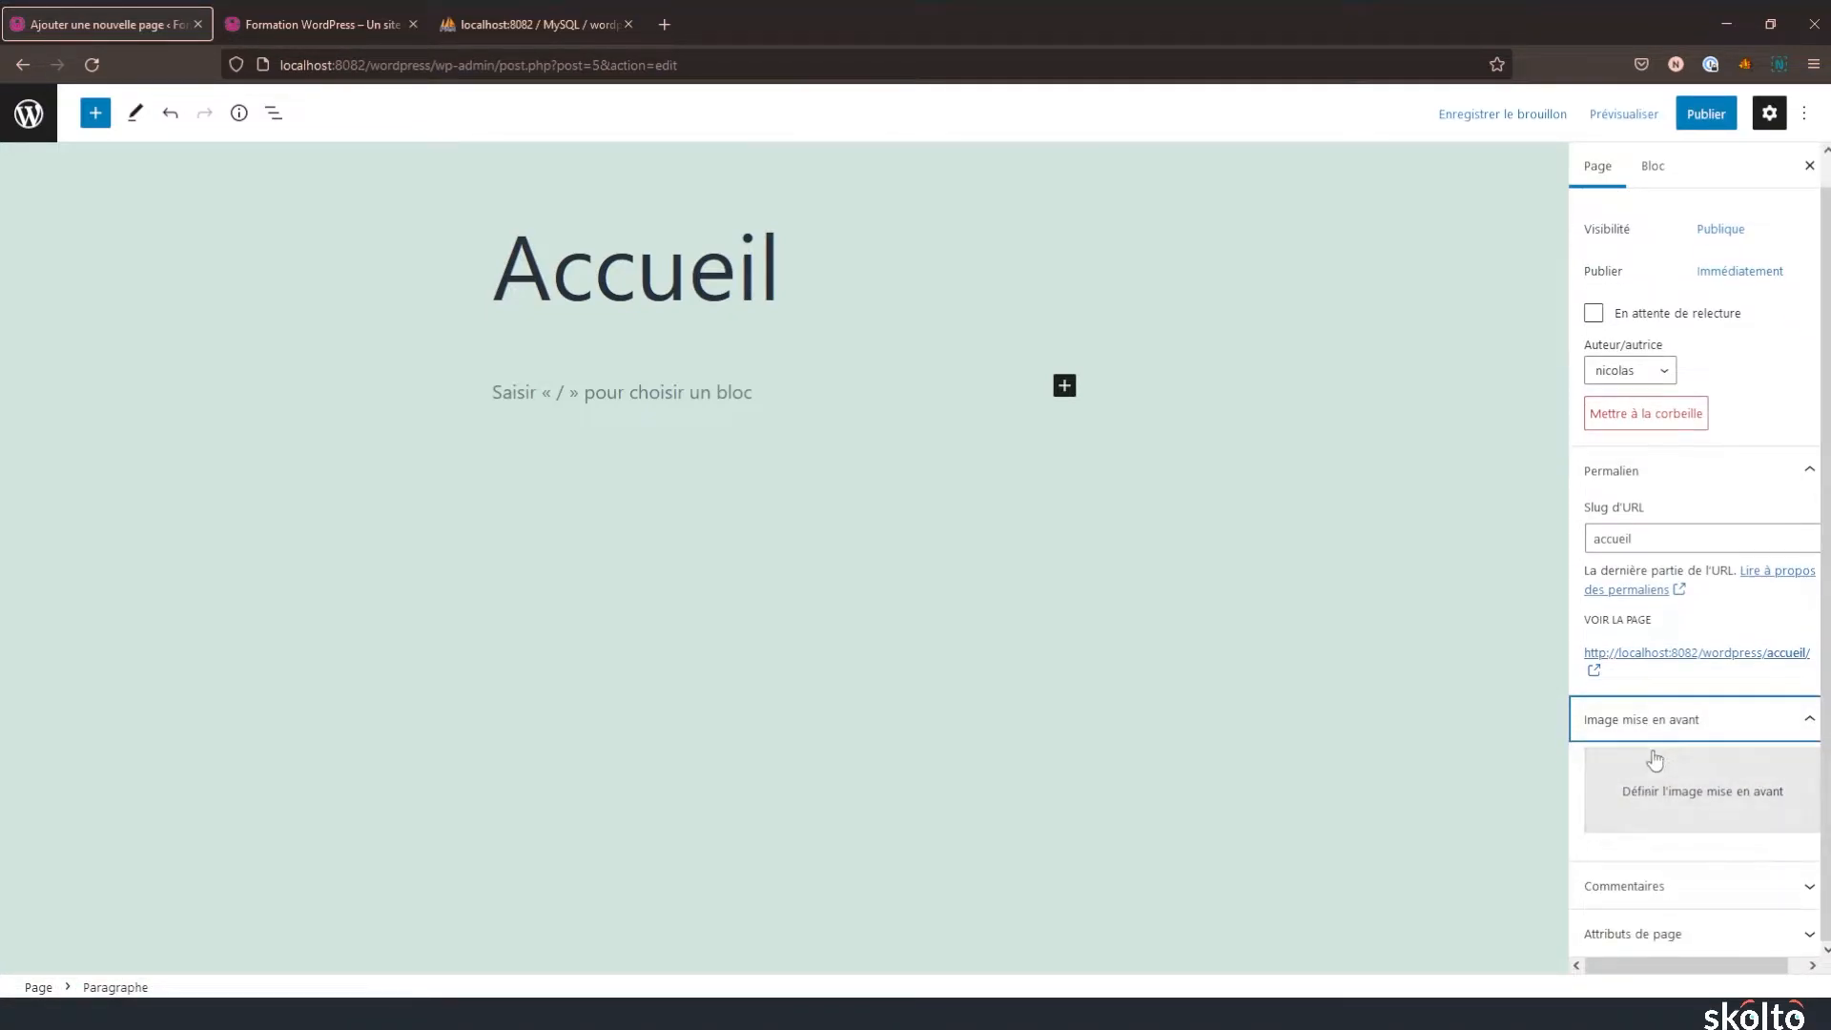
pyautogui.click(1678, 895)
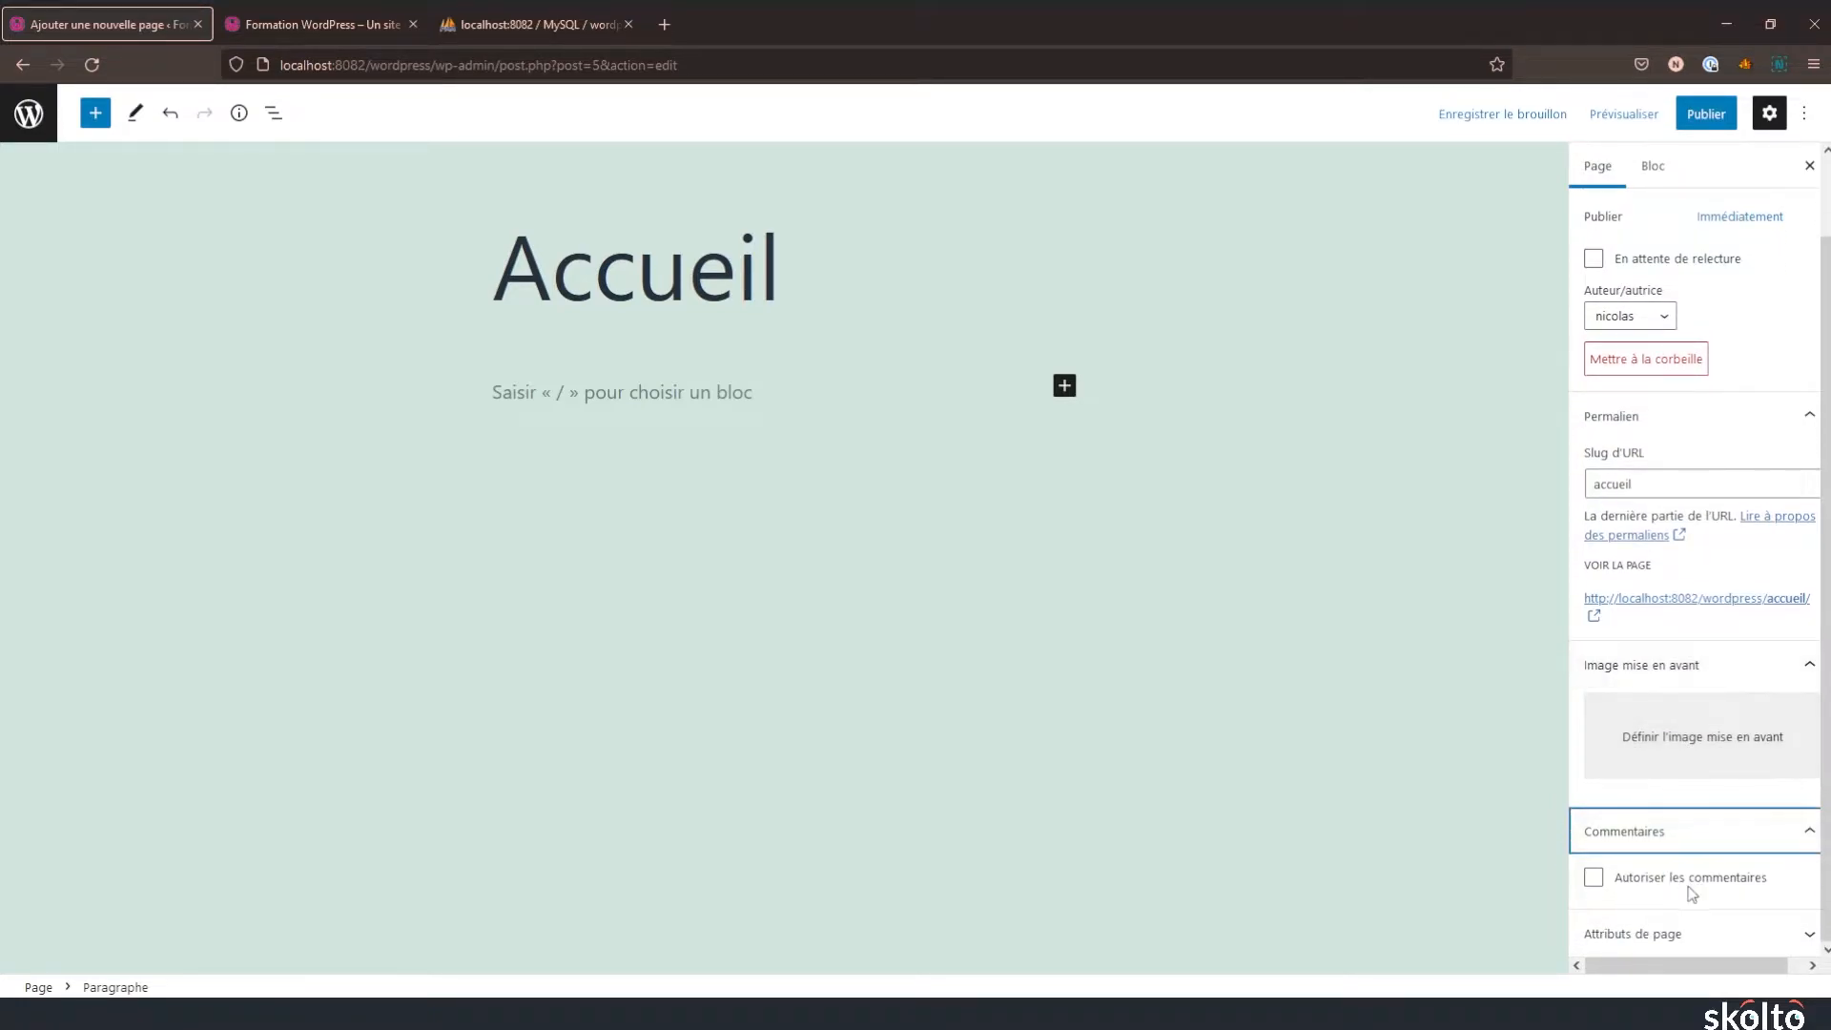
pyautogui.click(1644, 931)
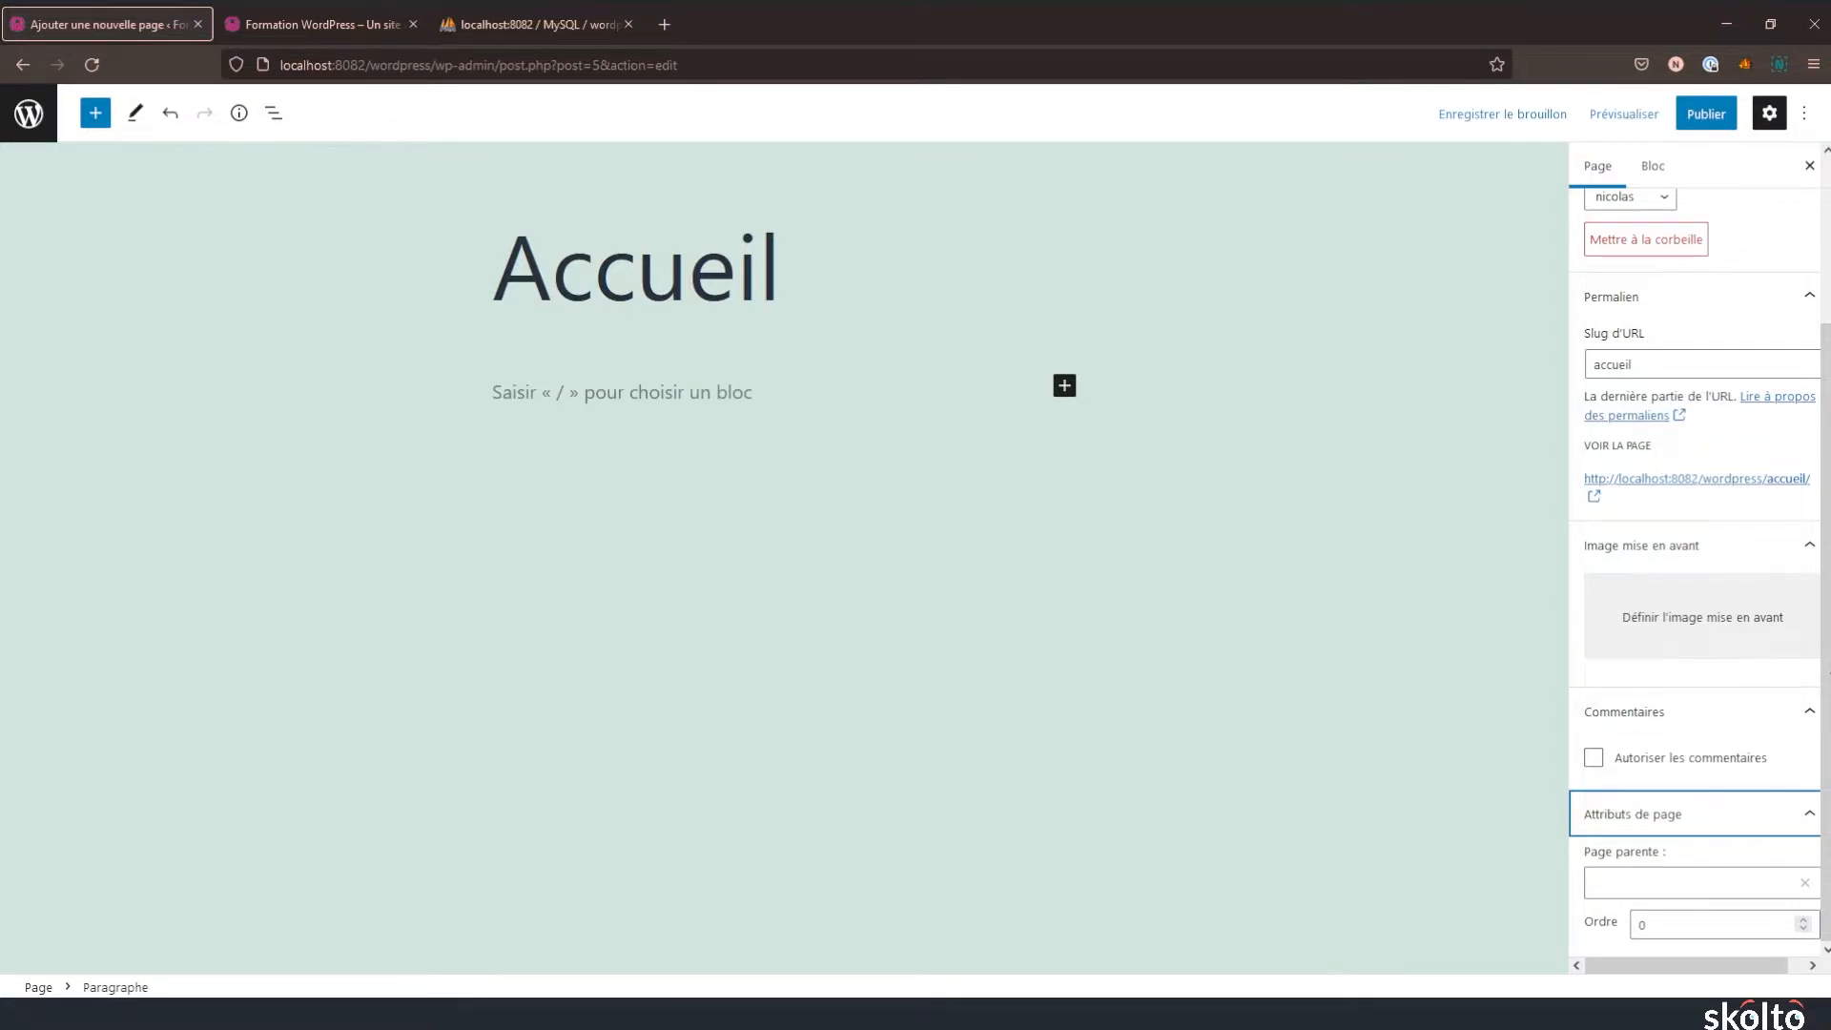
pyautogui.scroll(3, 1621, 668)
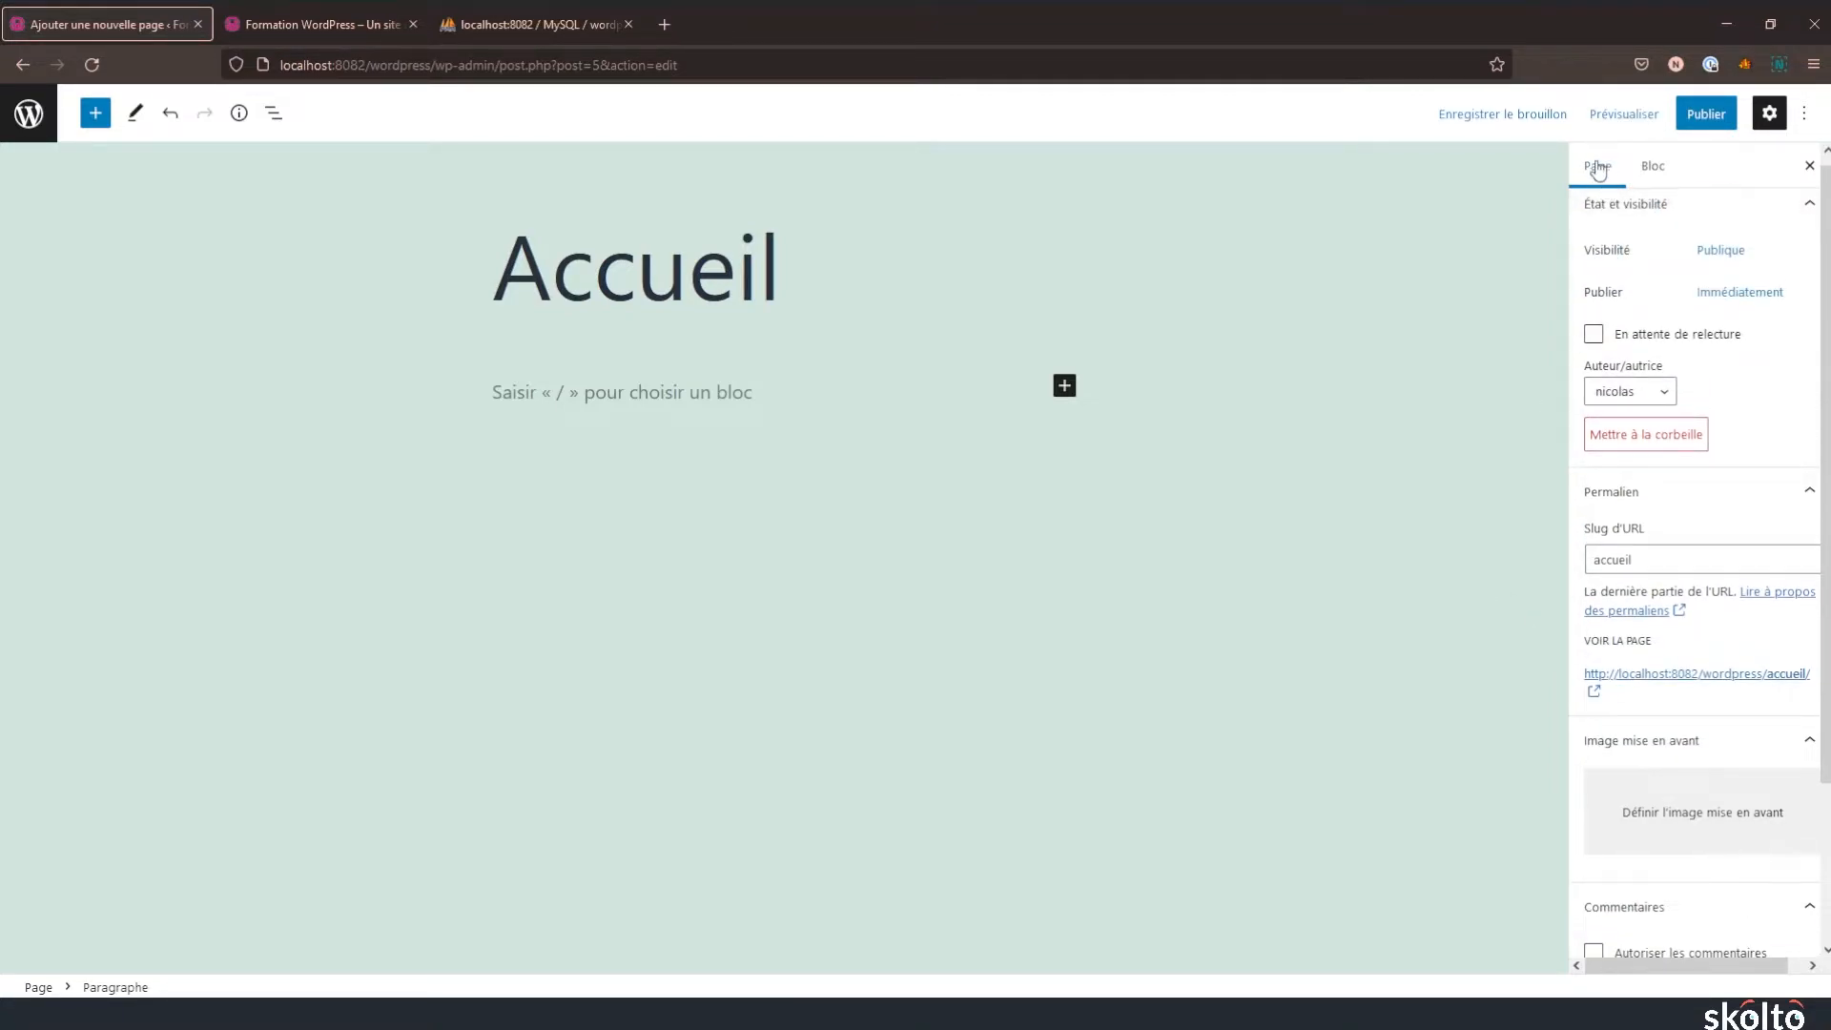
# - Review the paragraph block's settings, inspecting its text and background colour options
pyautogui.click(1653, 174)
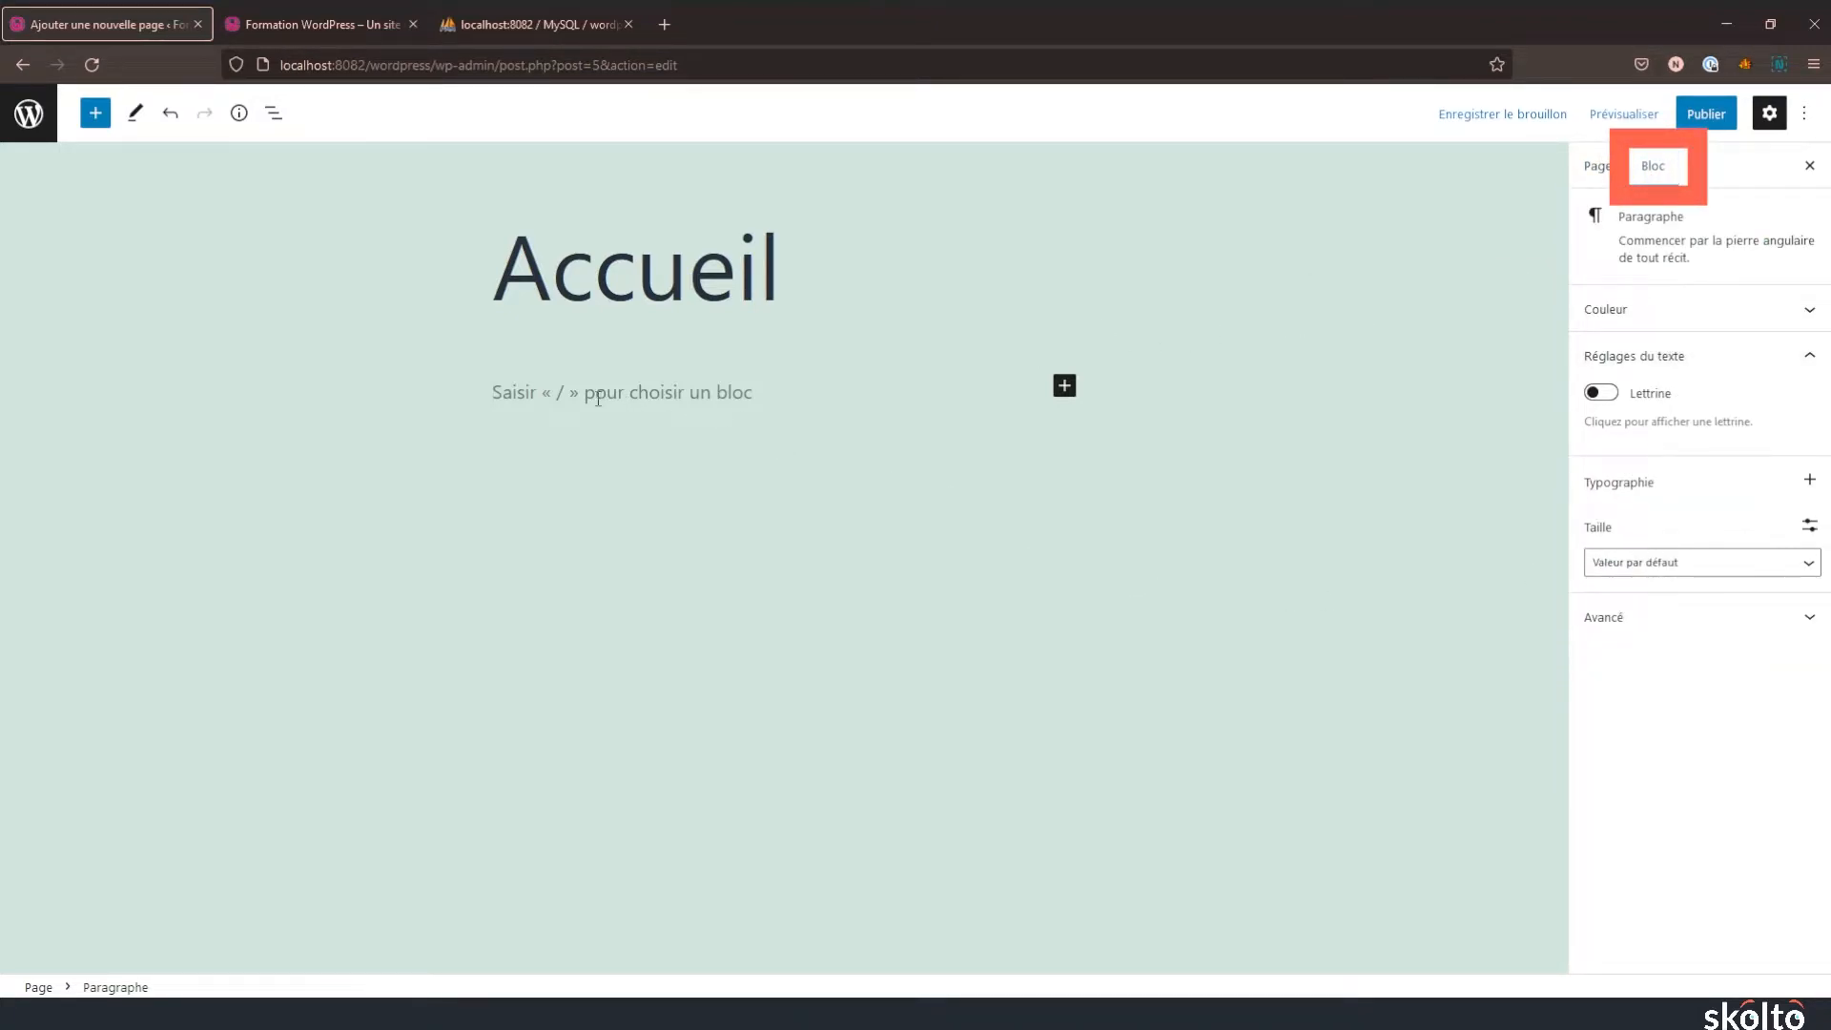
pyautogui.click(1656, 319)
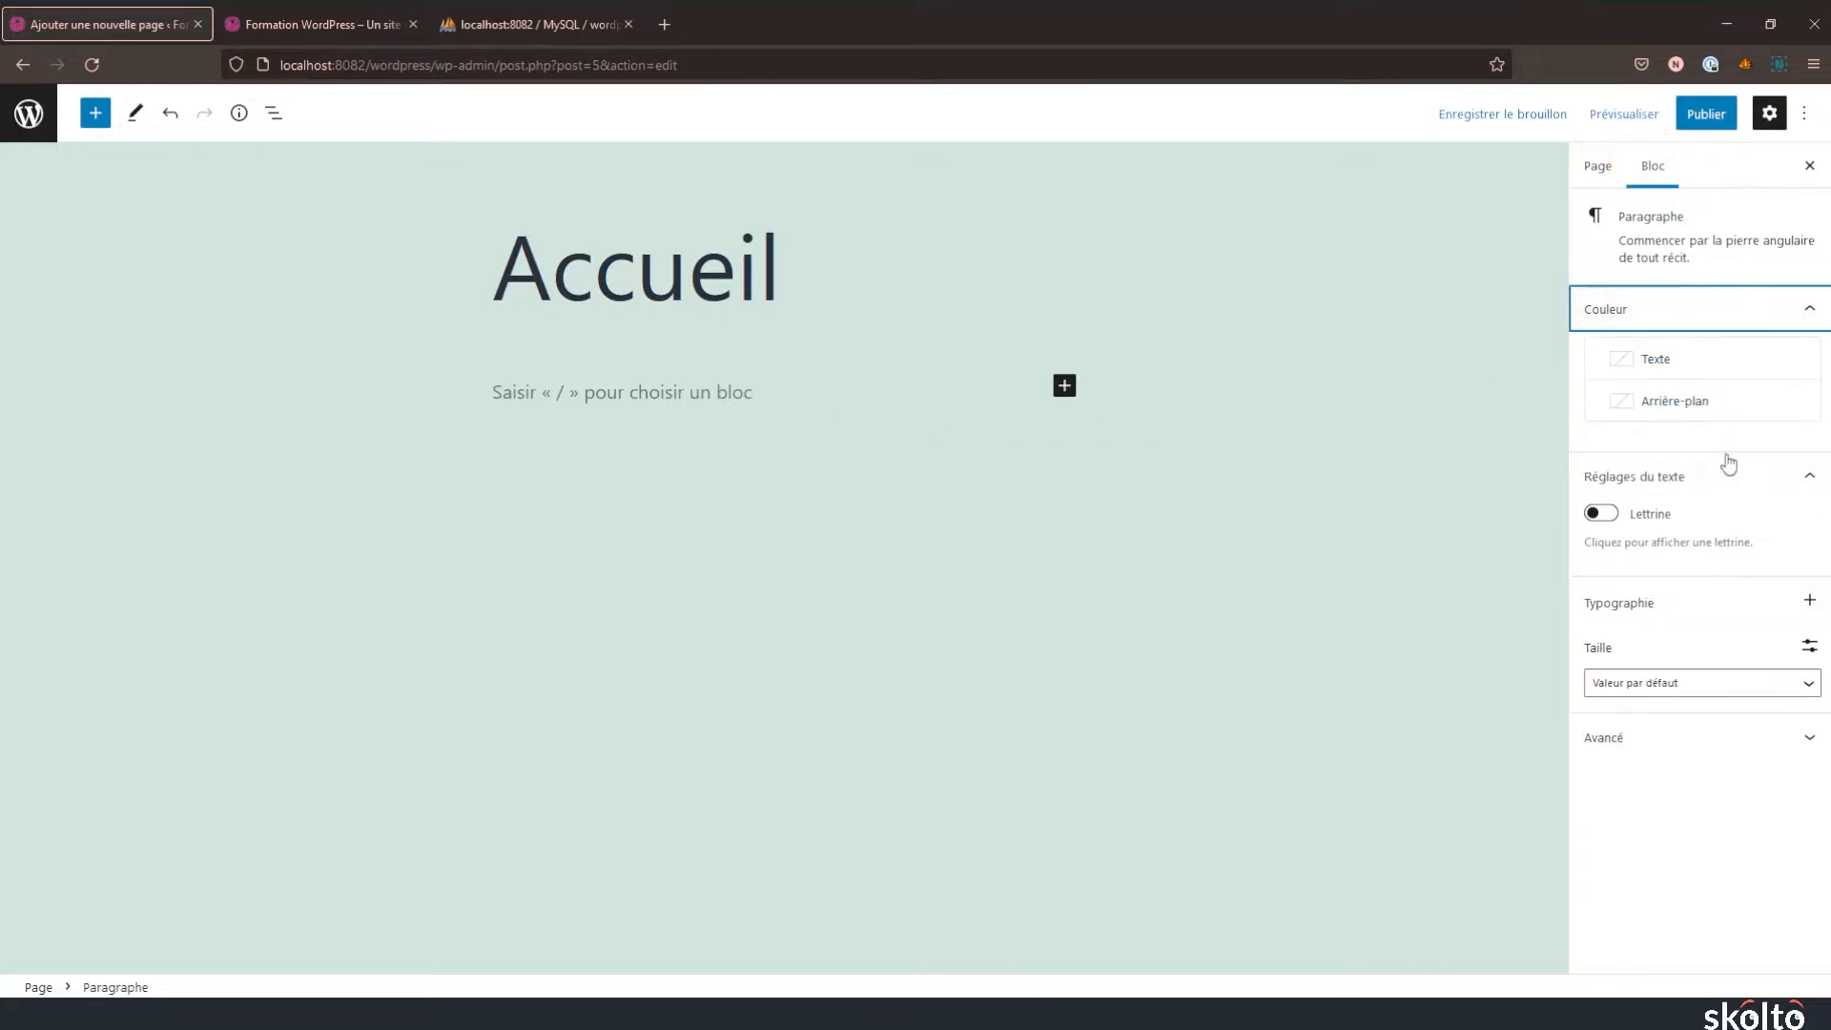
pyautogui.click(1655, 370)
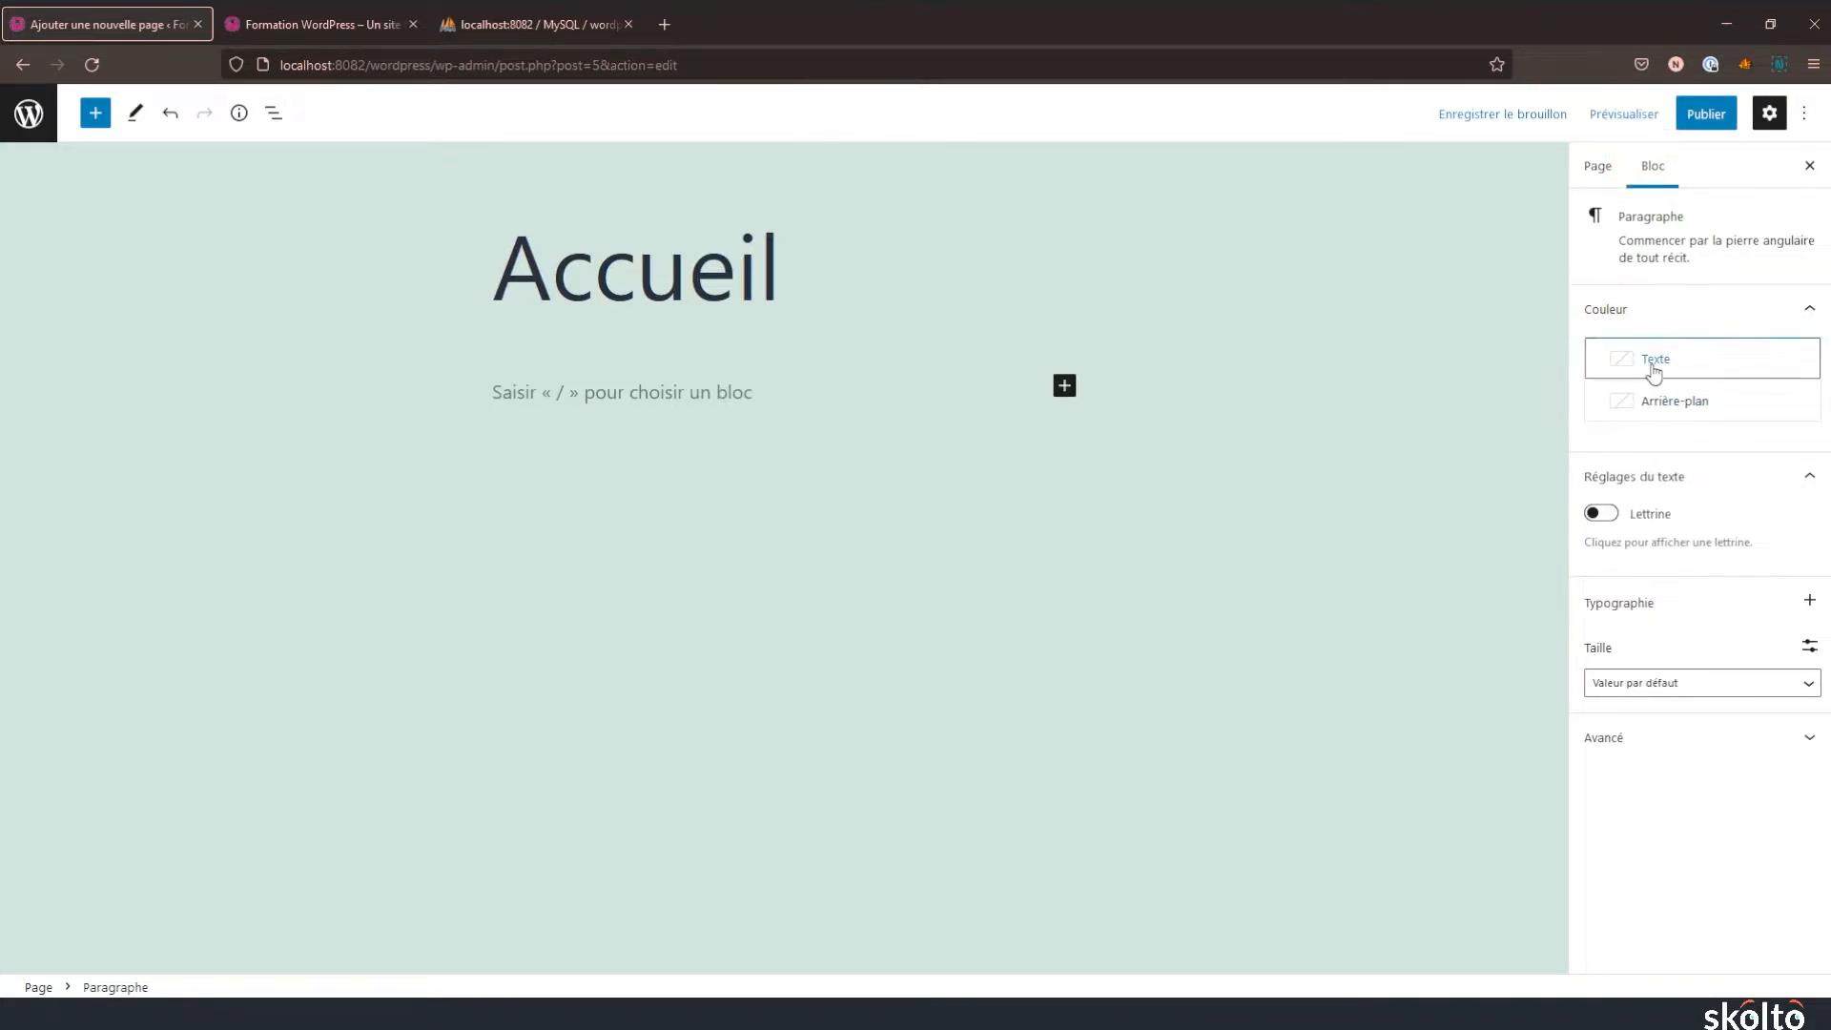
pyautogui.click(1685, 413)
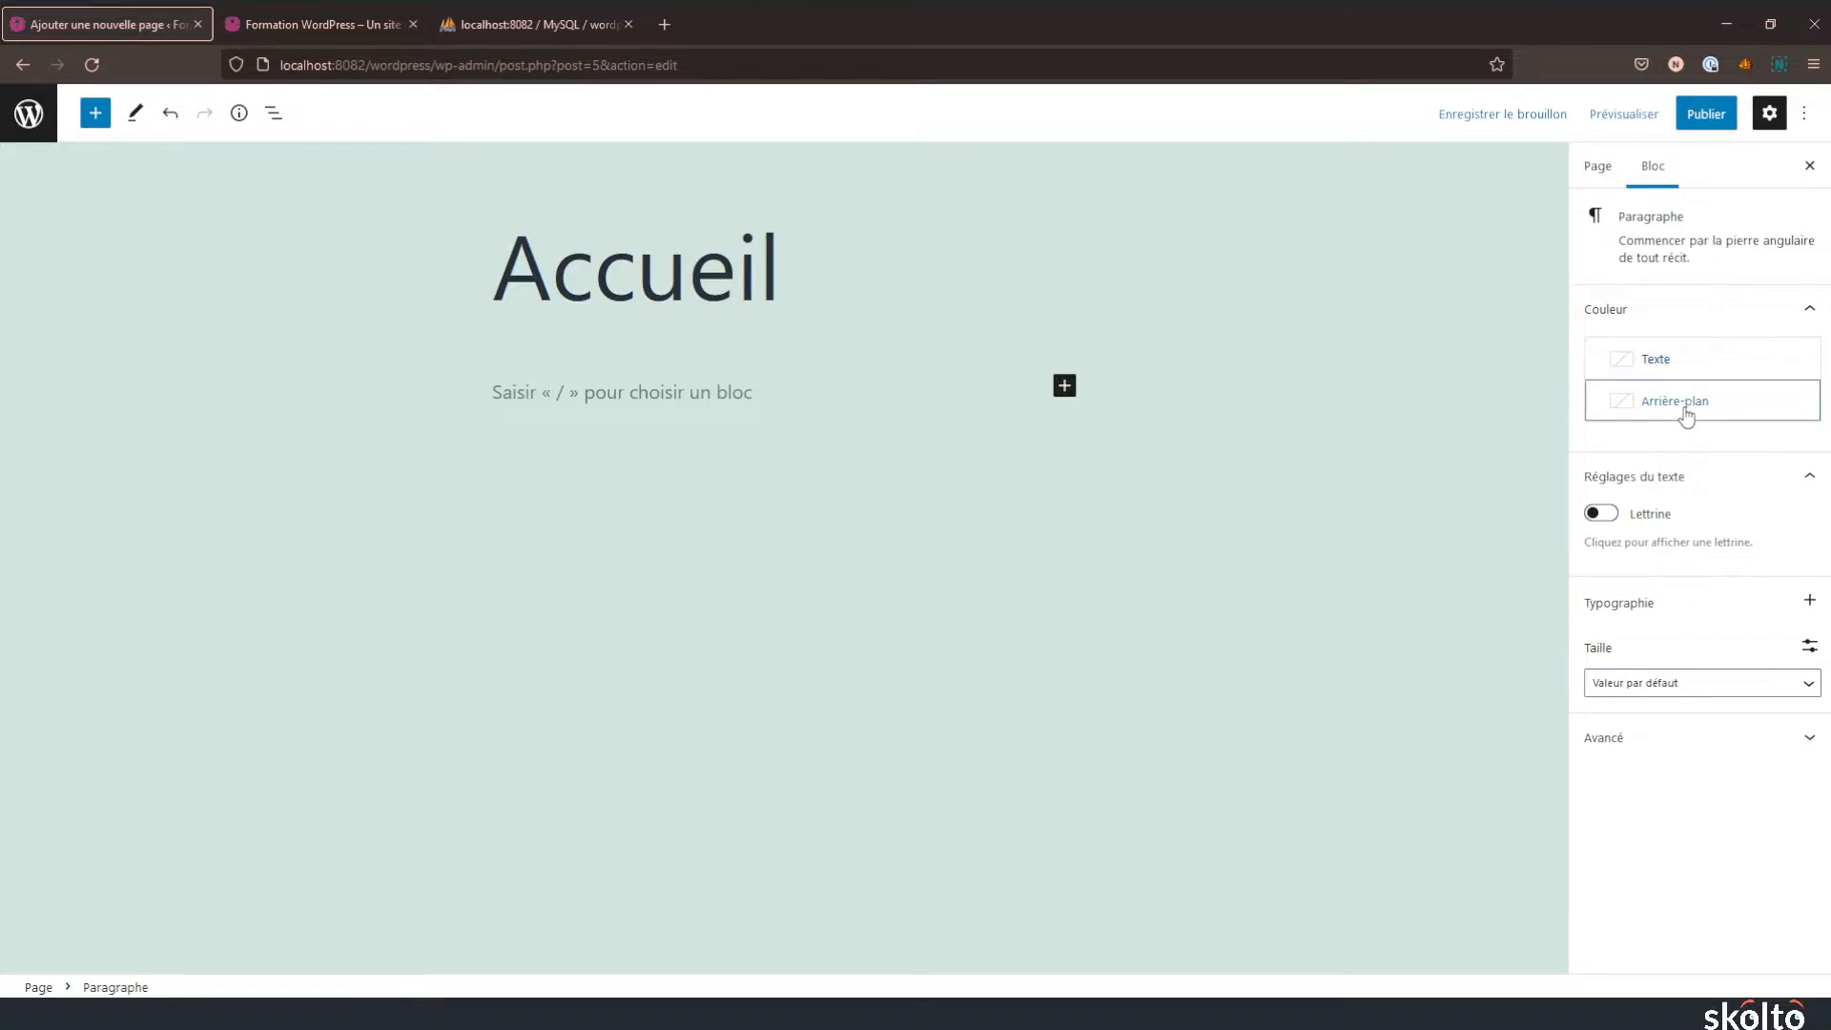
pyautogui.click(1686, 417)
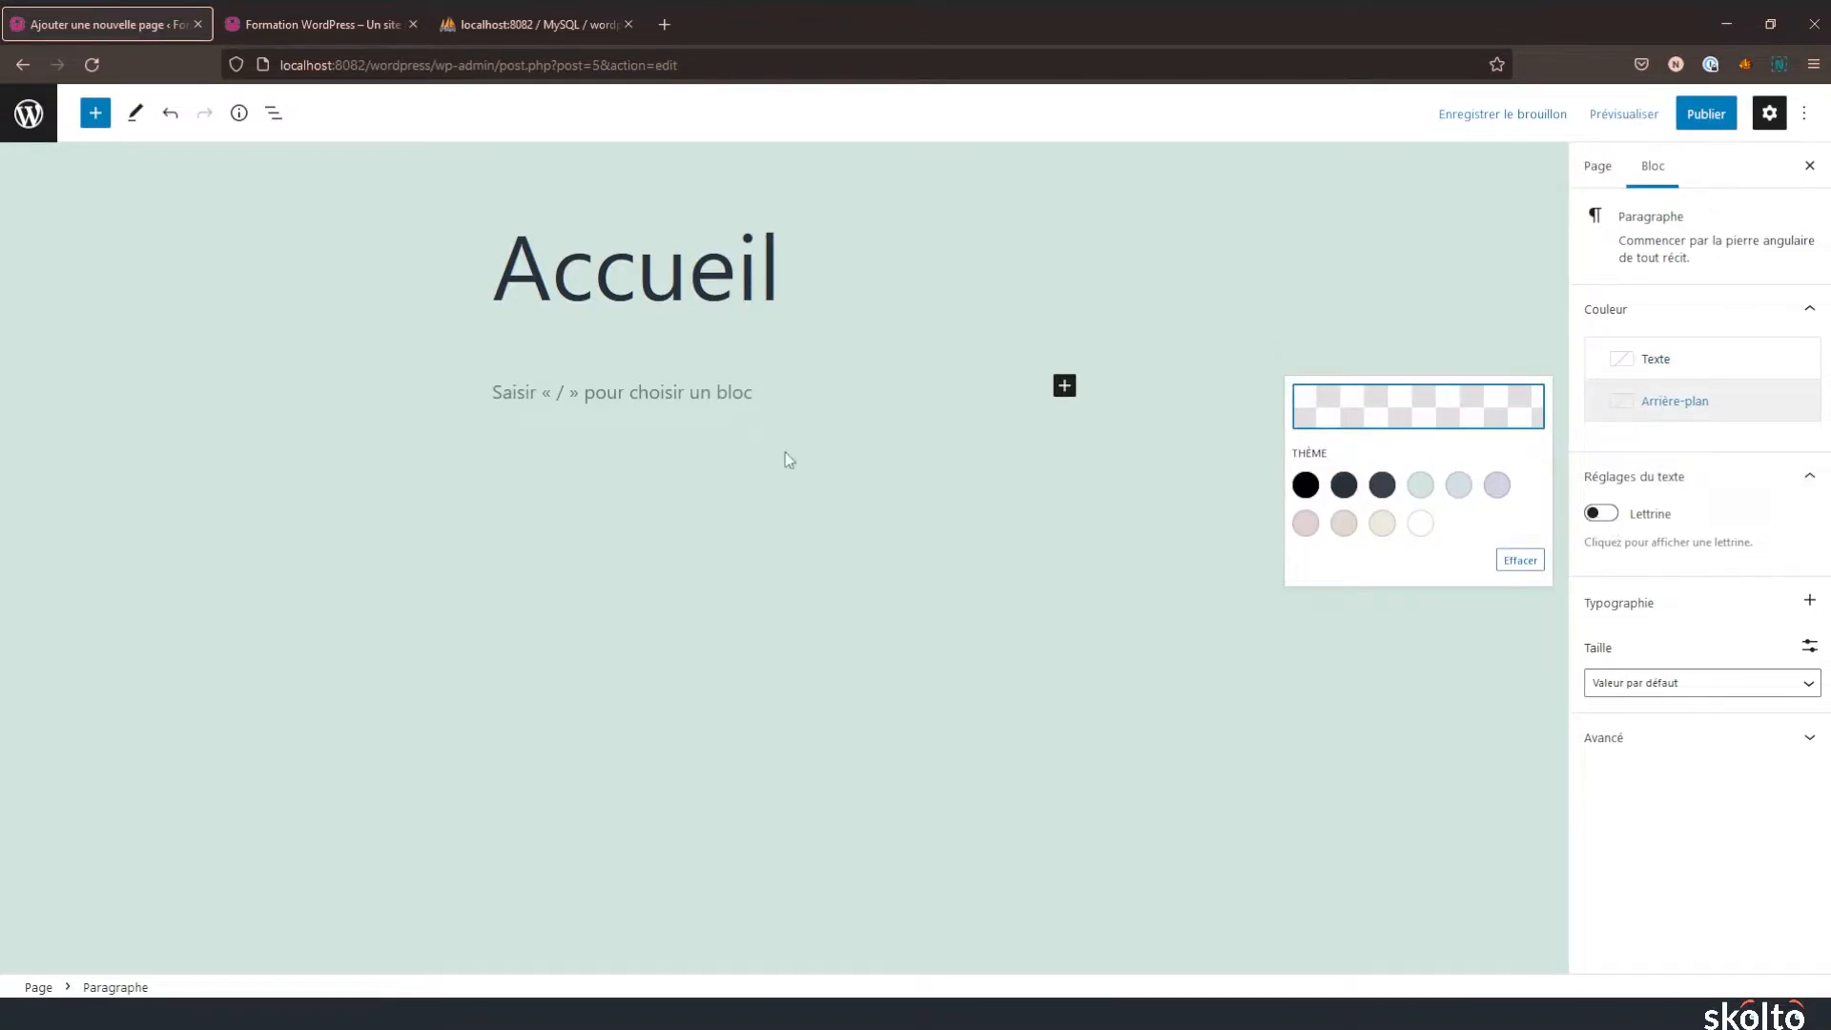
# - Enter the text "Exemple" in the paragraph block below the page title
pyautogui.click(719, 389)
pyautogui.write('Ex')
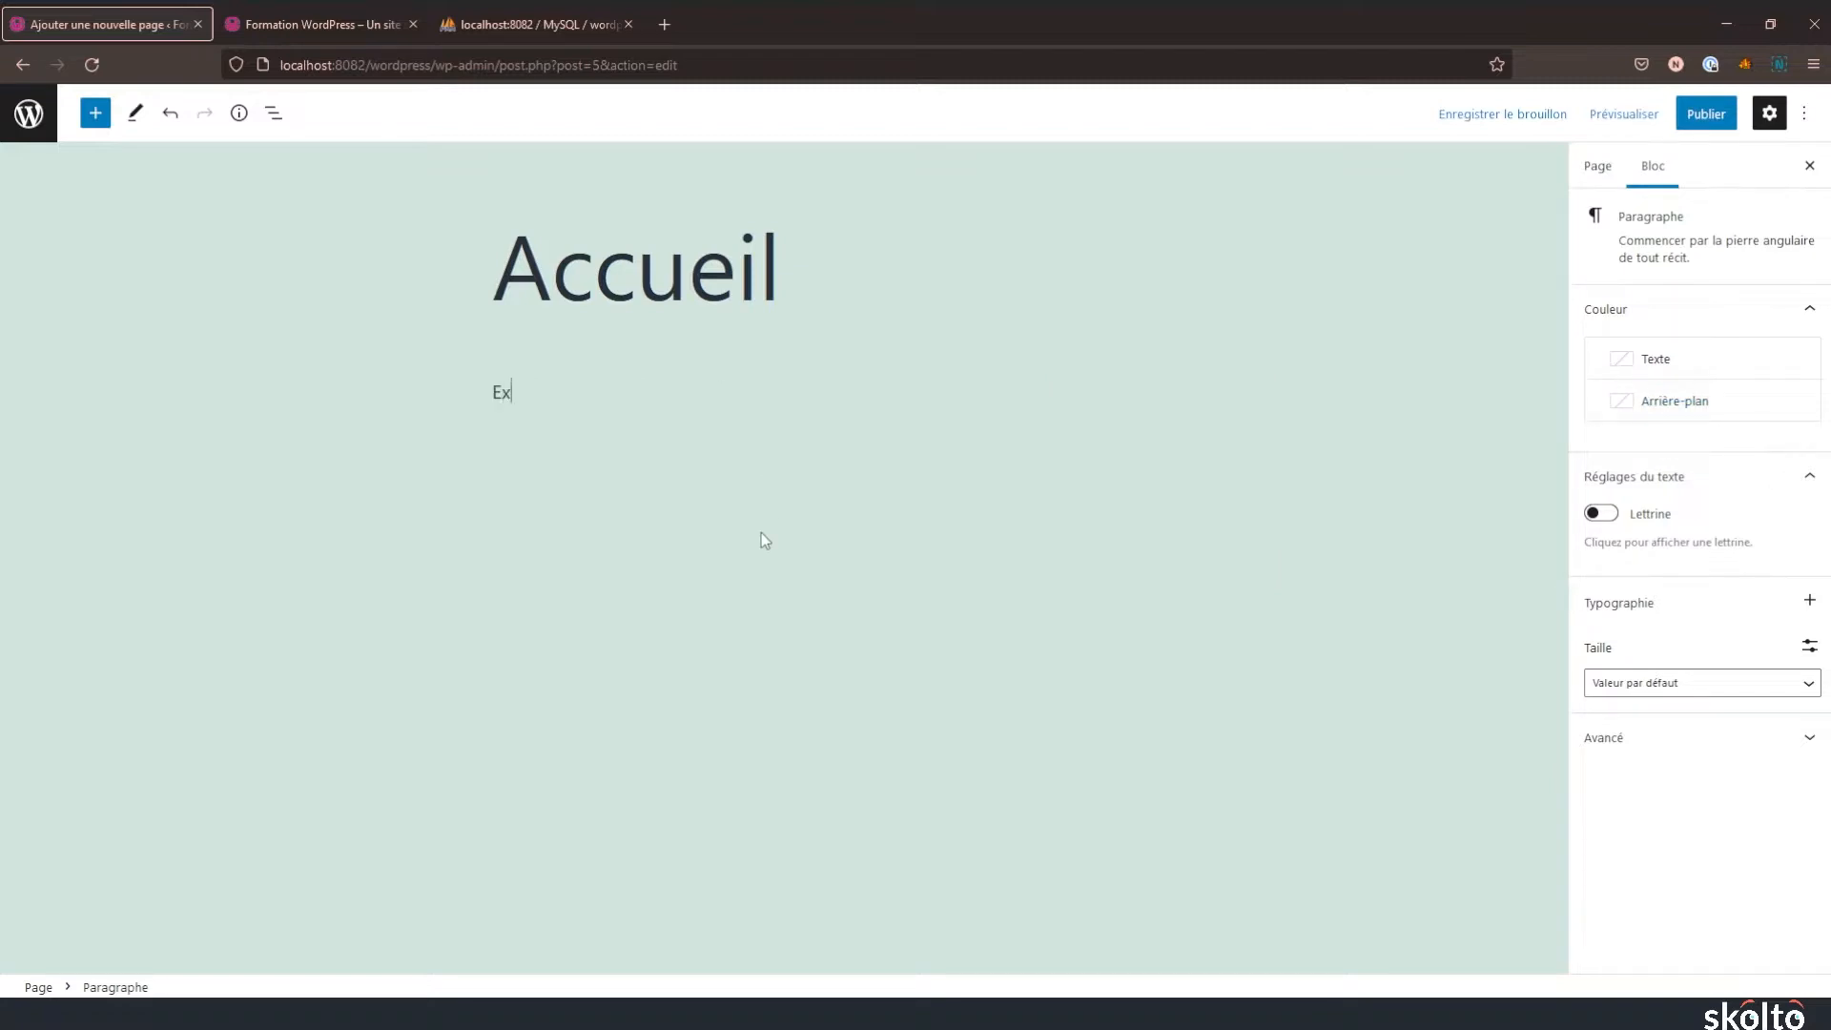
pyautogui.write('emple')
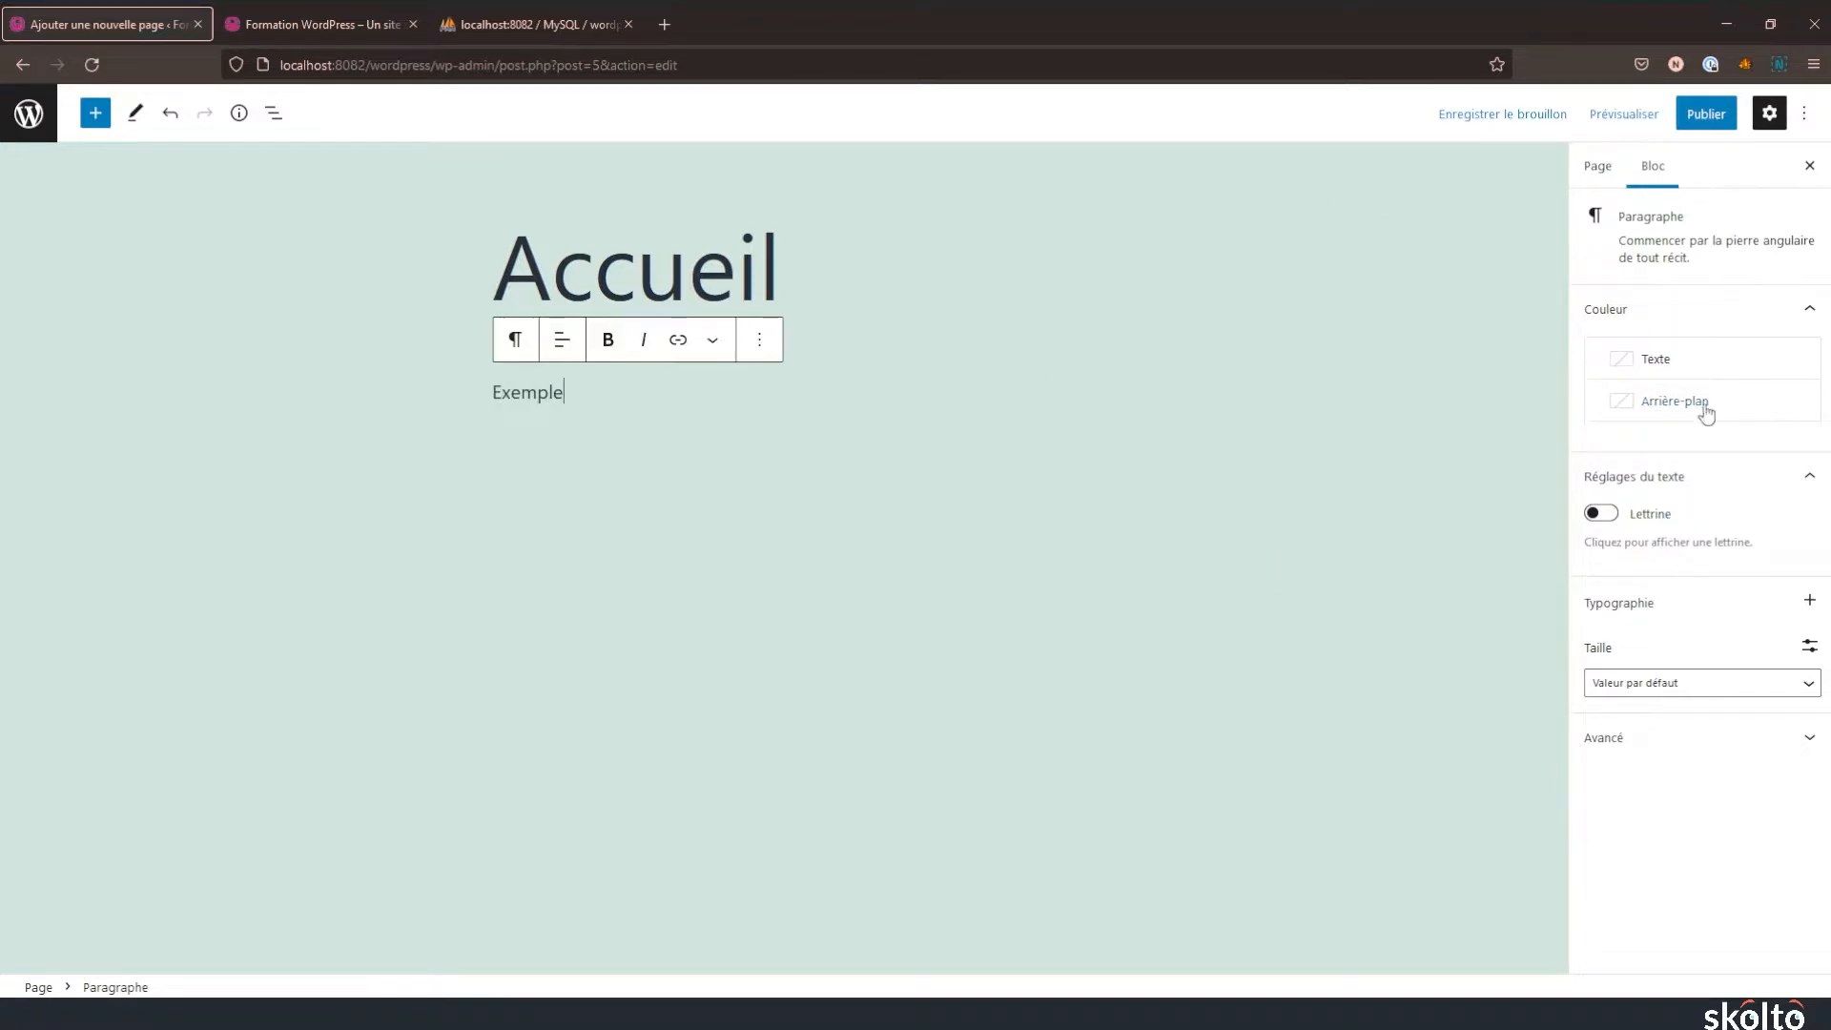
# - Try the drop cap (Lettrine) on the "Exemple" paragraph and switch it off again
pyautogui.click(1617, 517)
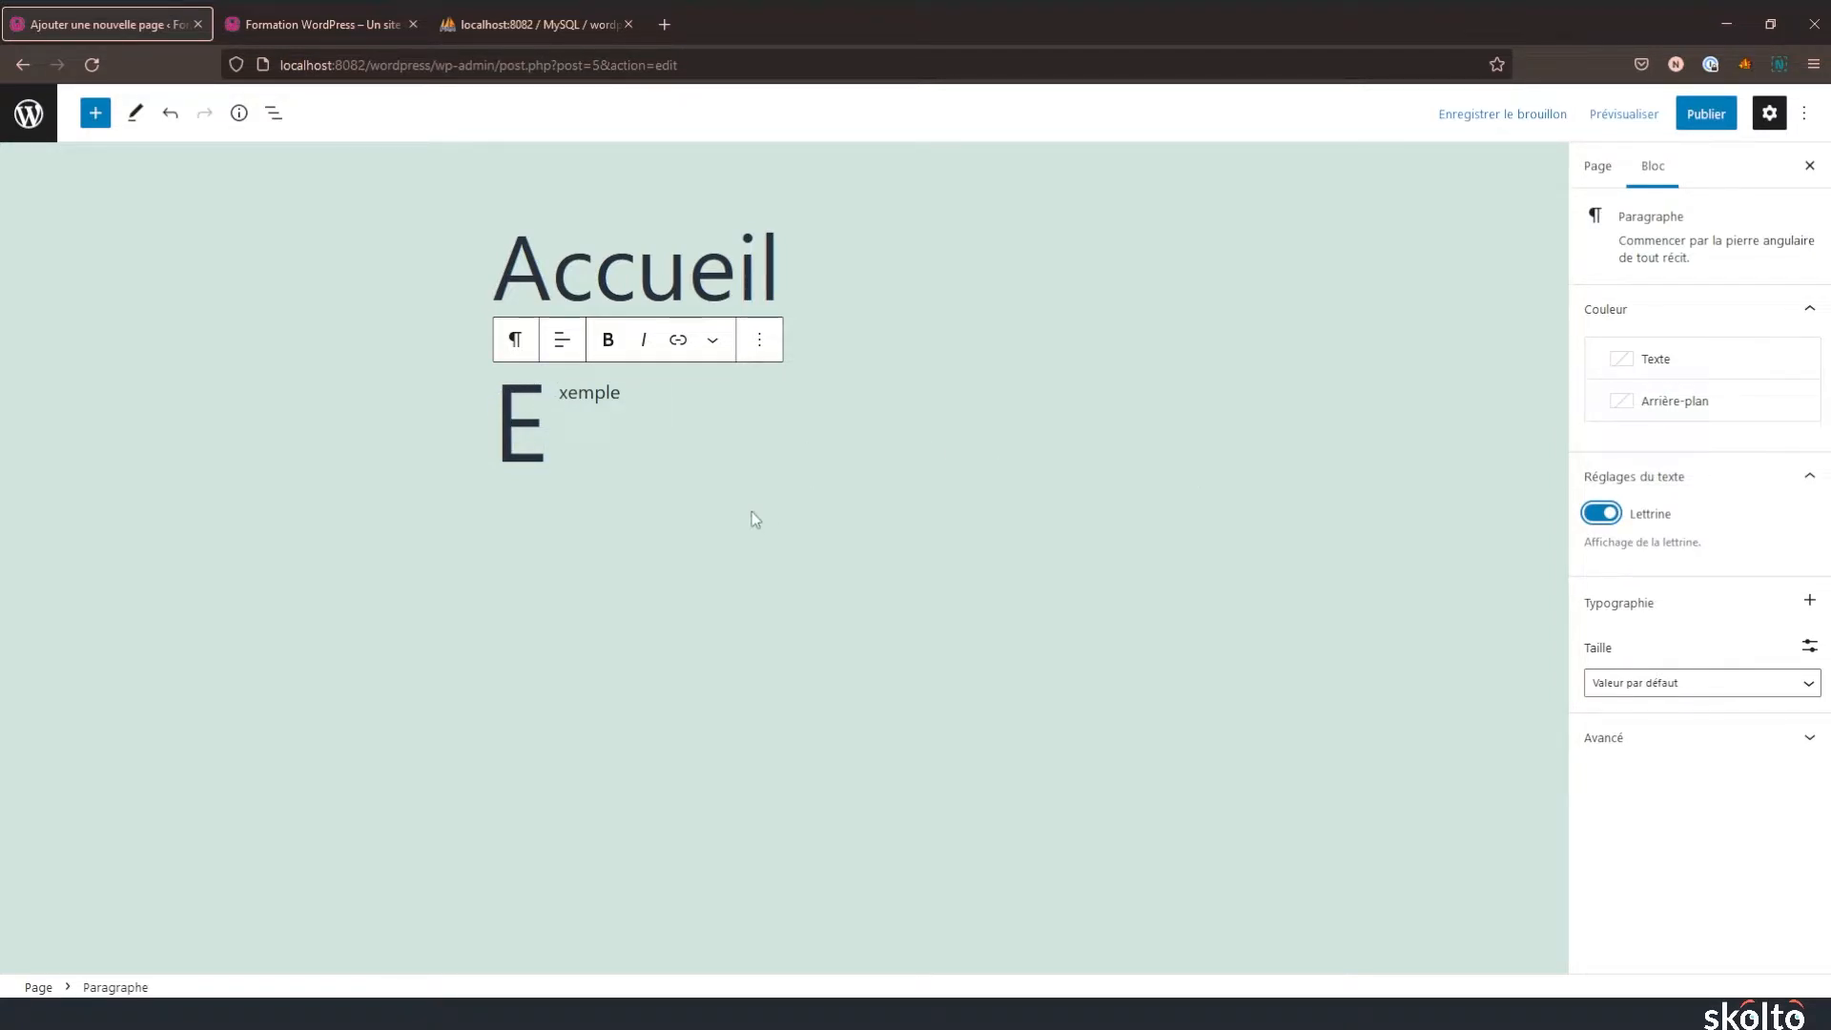
pyautogui.click(1595, 515)
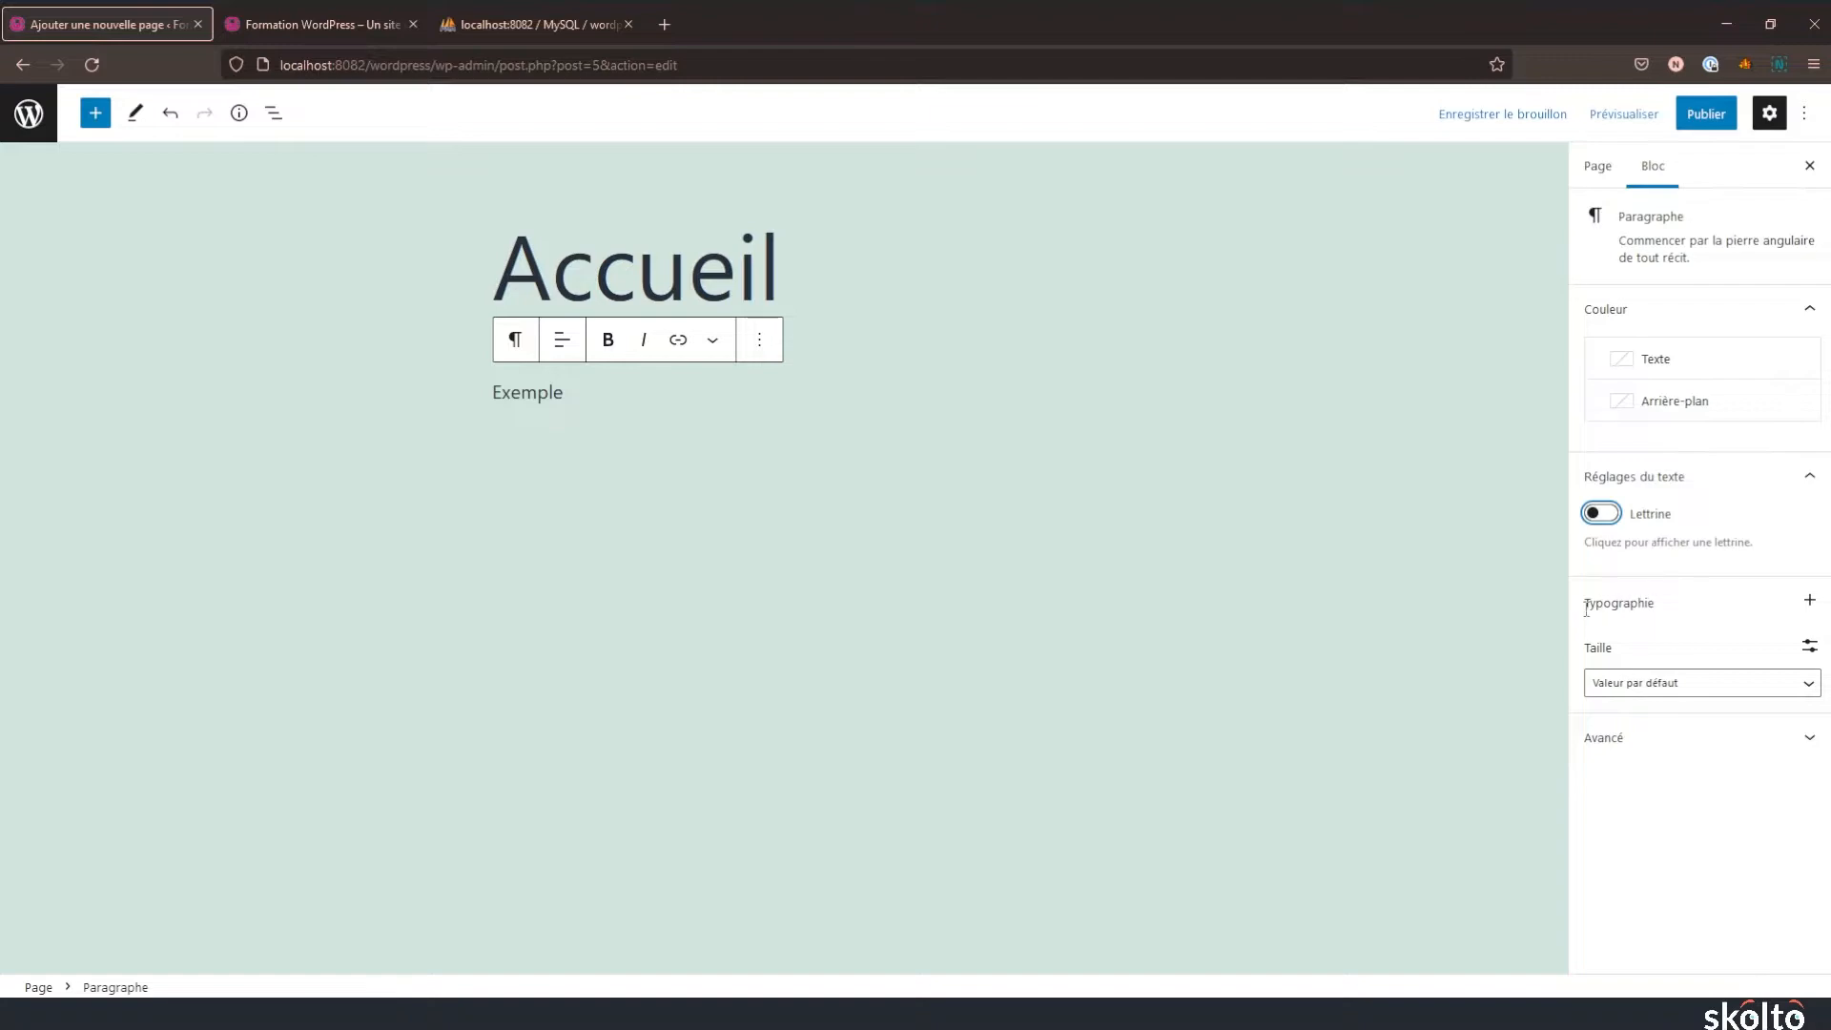
# - Display the Apparence, Hauteur de ligne, Casse and Espacement des lettres controls in the paragraph block's typography settings
pyautogui.moveTo(1589, 604); pyautogui.dragTo(1720, 612)
pyautogui.click(1720, 611)
pyautogui.click(1811, 602)
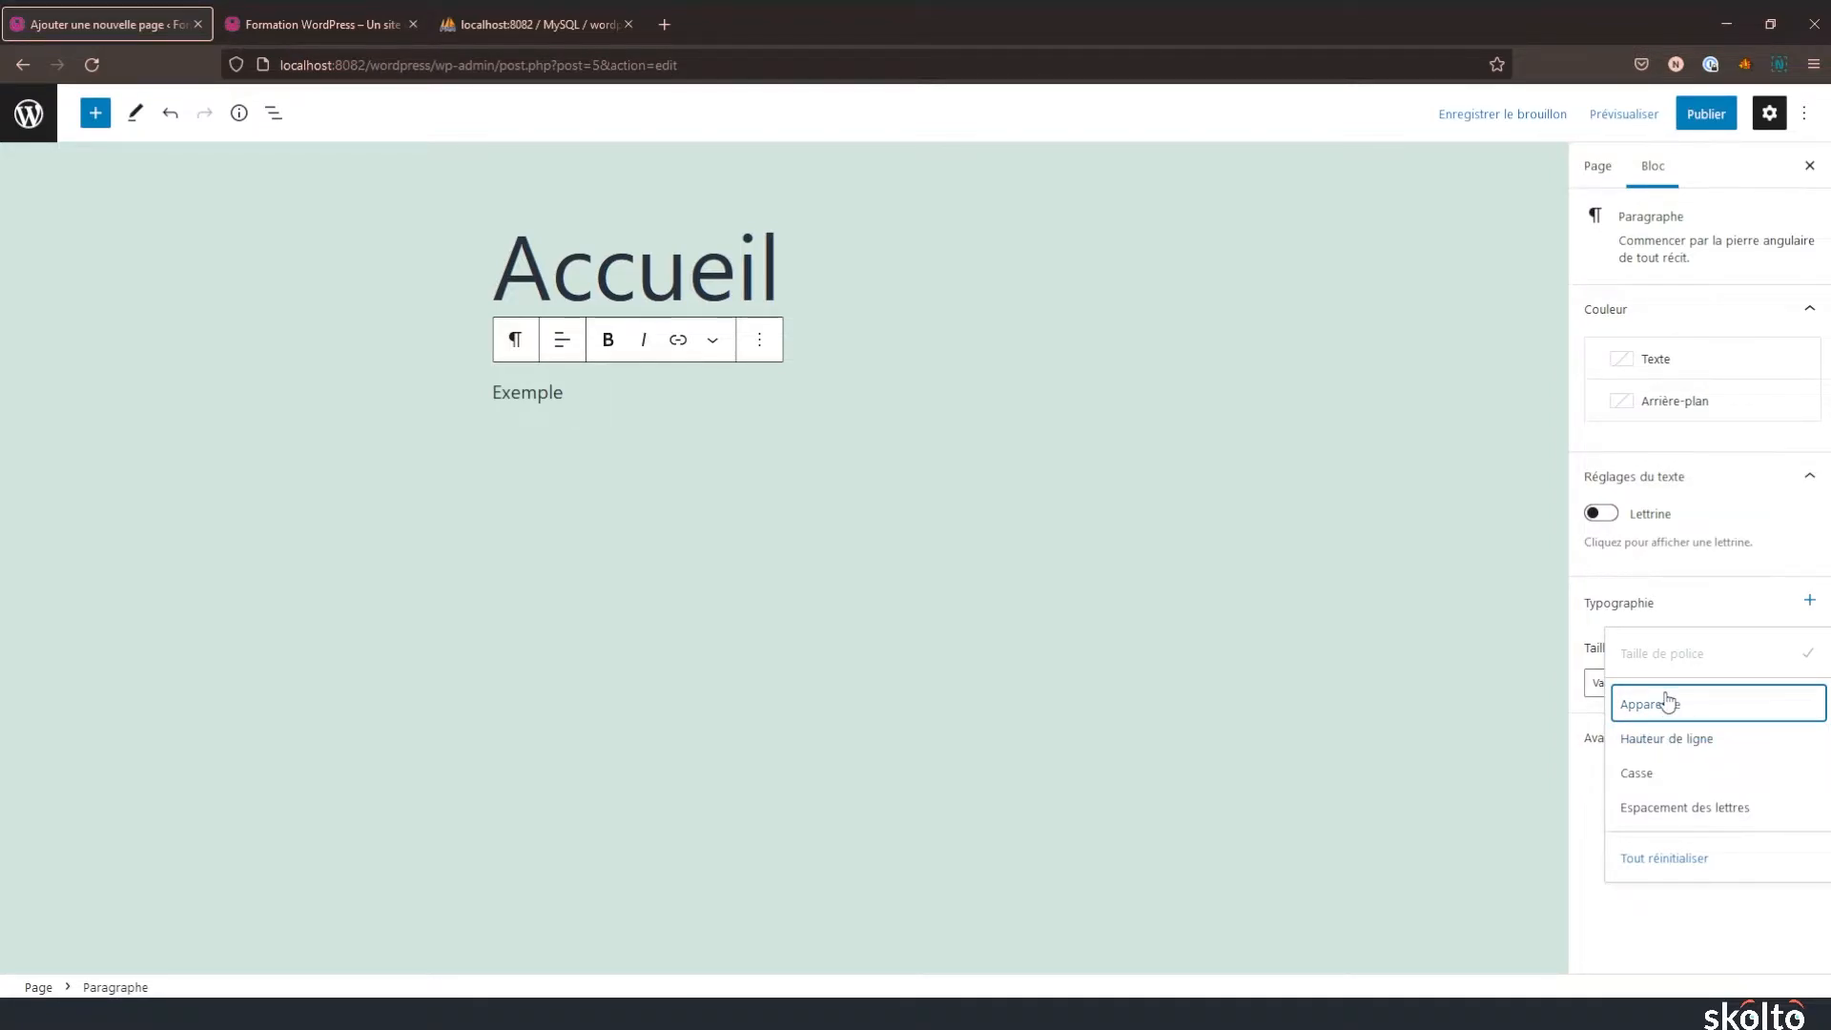
pyautogui.click(1658, 615)
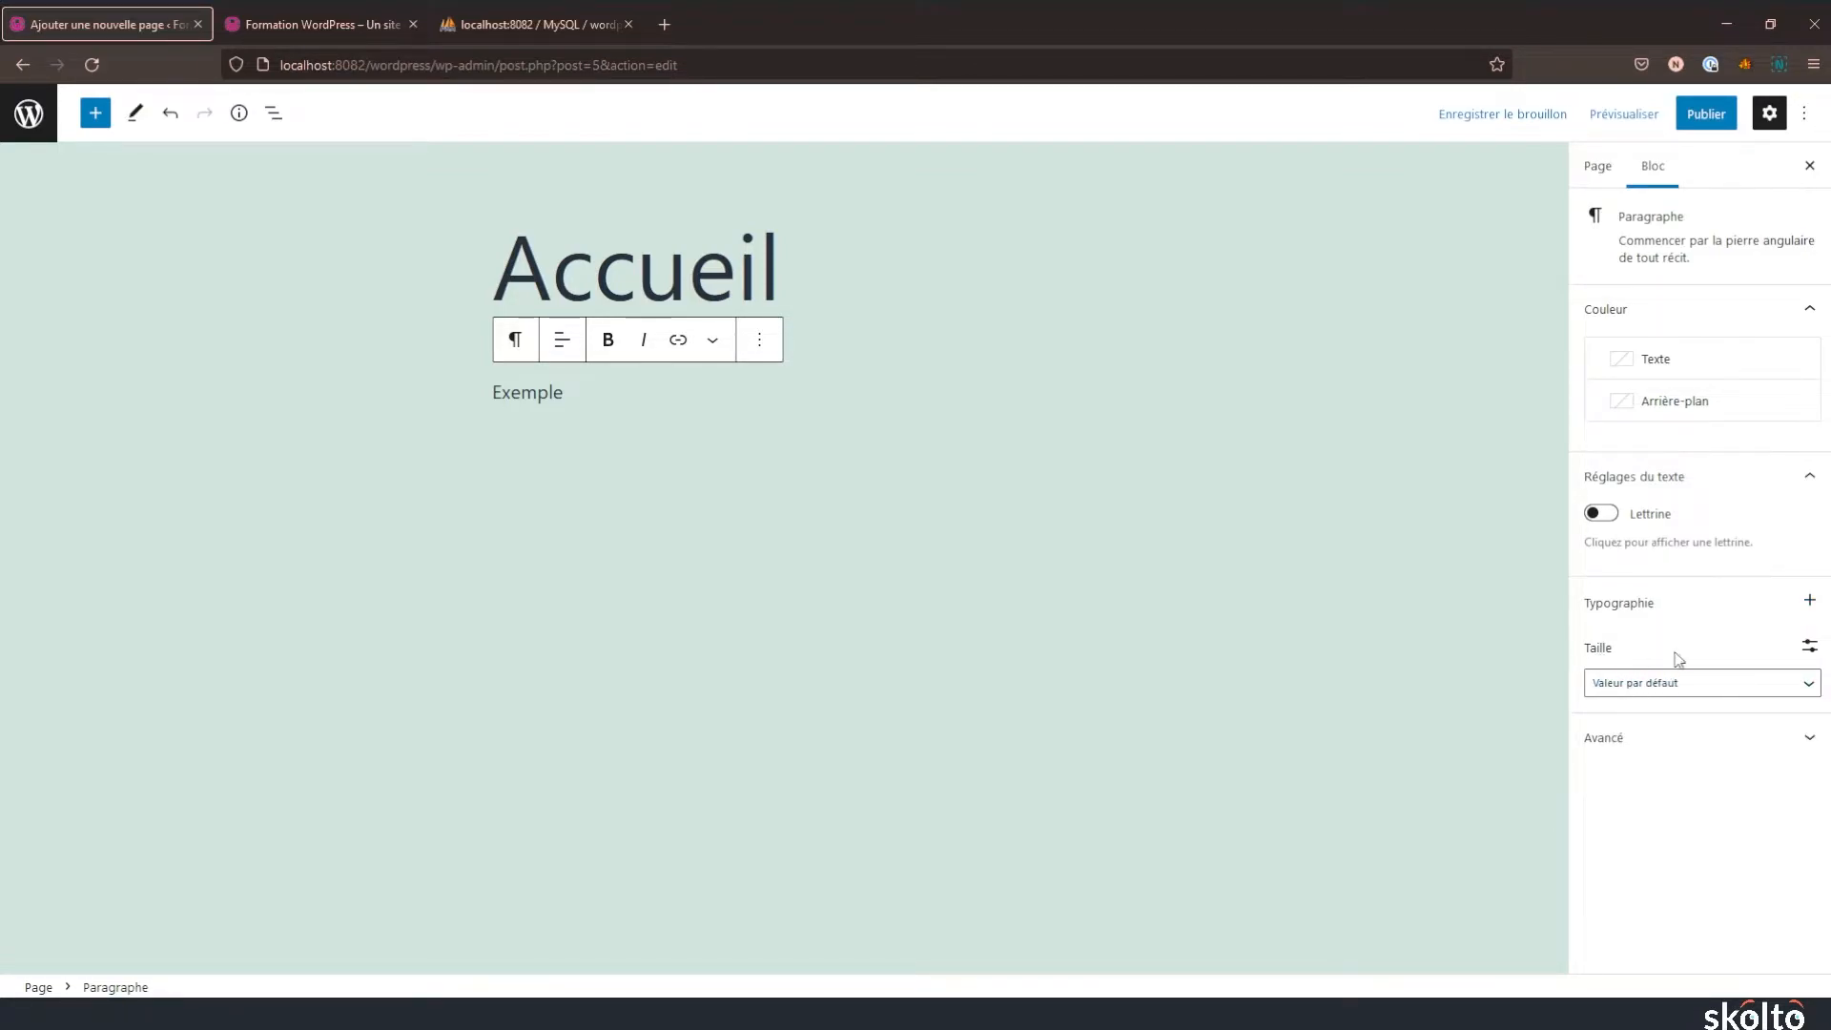
pyautogui.click(1809, 600)
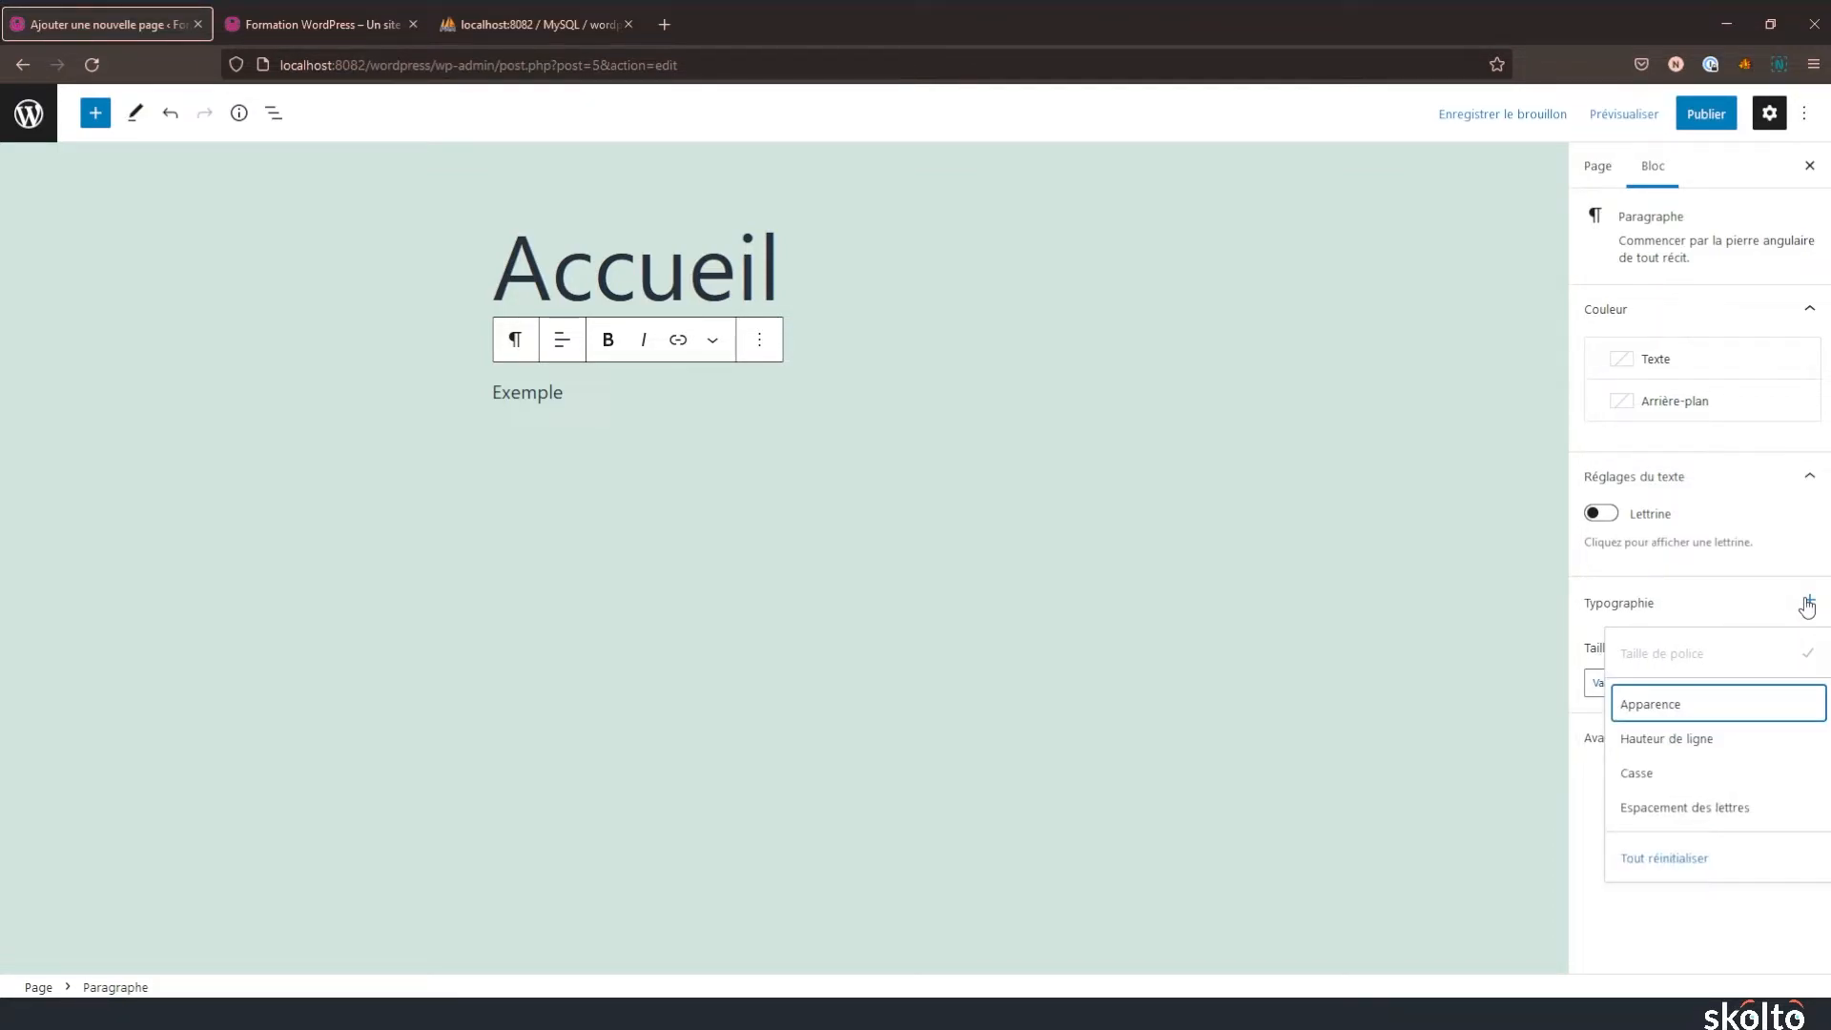
pyautogui.click(1645, 705)
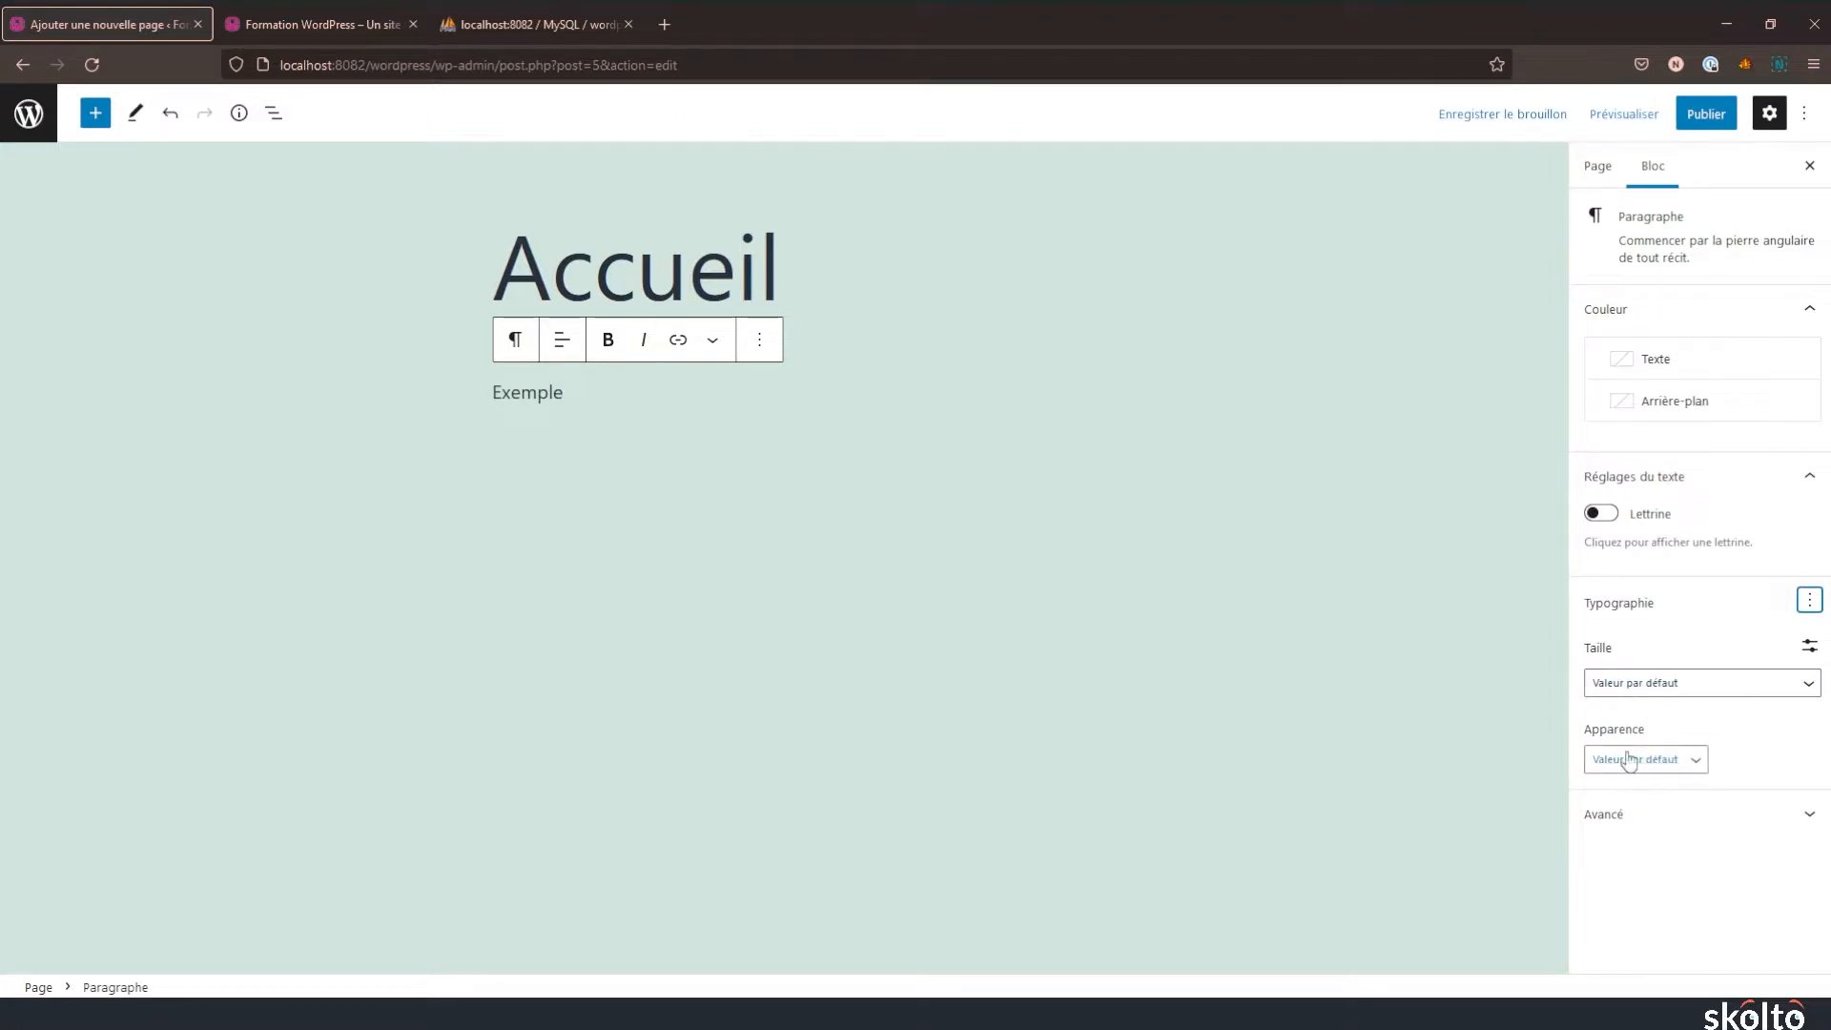
pyautogui.click(1809, 600)
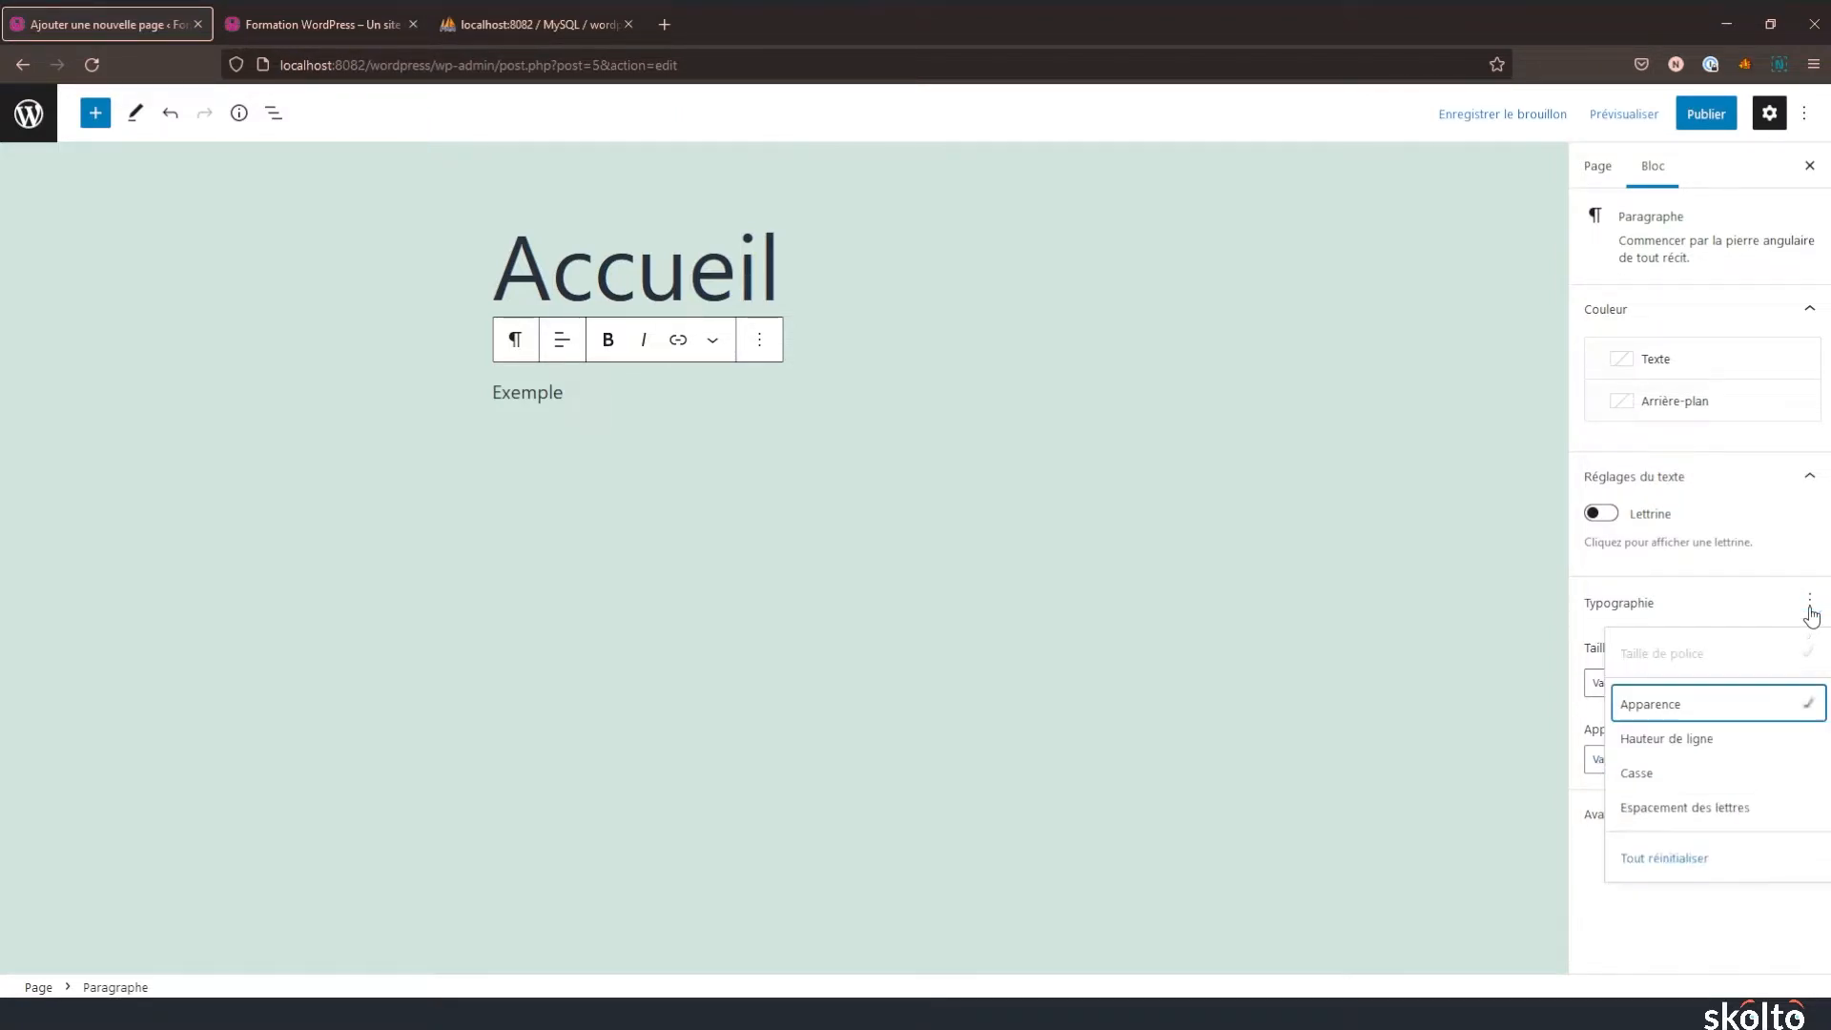
pyautogui.click(1664, 740)
pyautogui.click(1810, 603)
pyautogui.click(1645, 773)
pyautogui.click(1809, 599)
pyautogui.click(1648, 807)
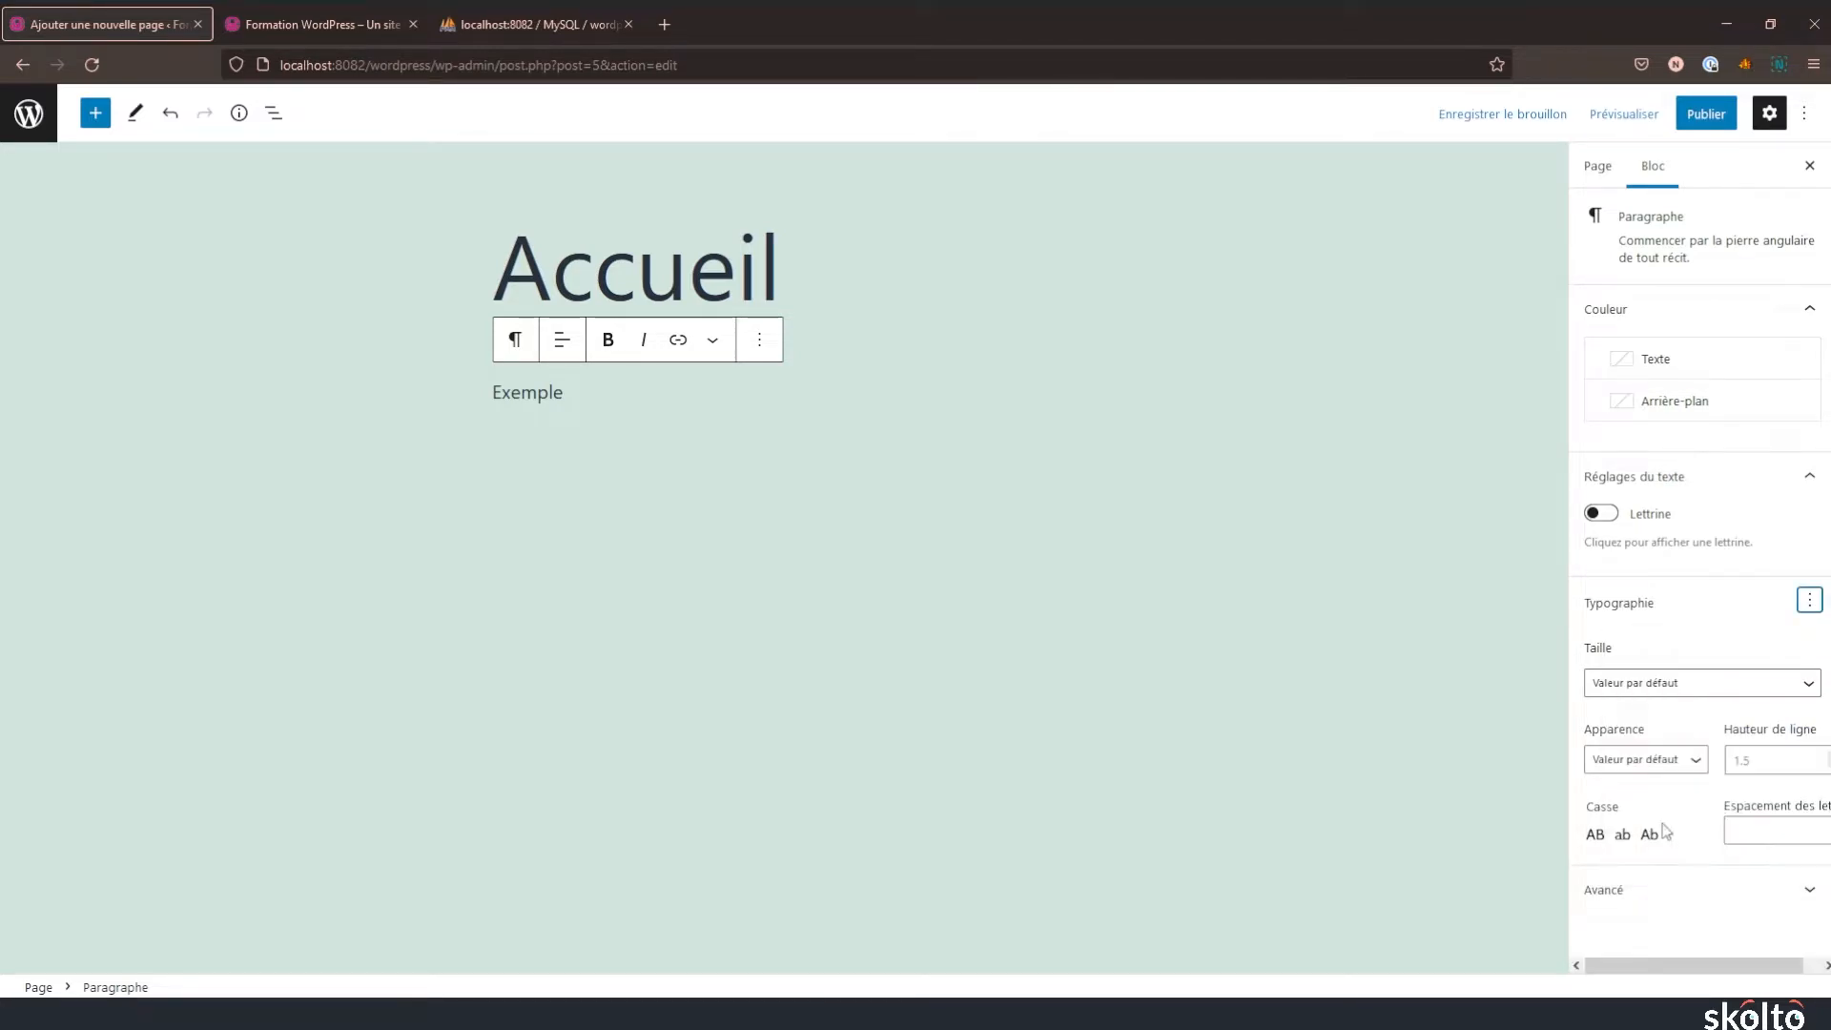
# - Examine the paragraph's typography controls, including line height and the custom font size option
pyautogui.moveTo(1606, 965); pyautogui.dragTo(1614, 966)
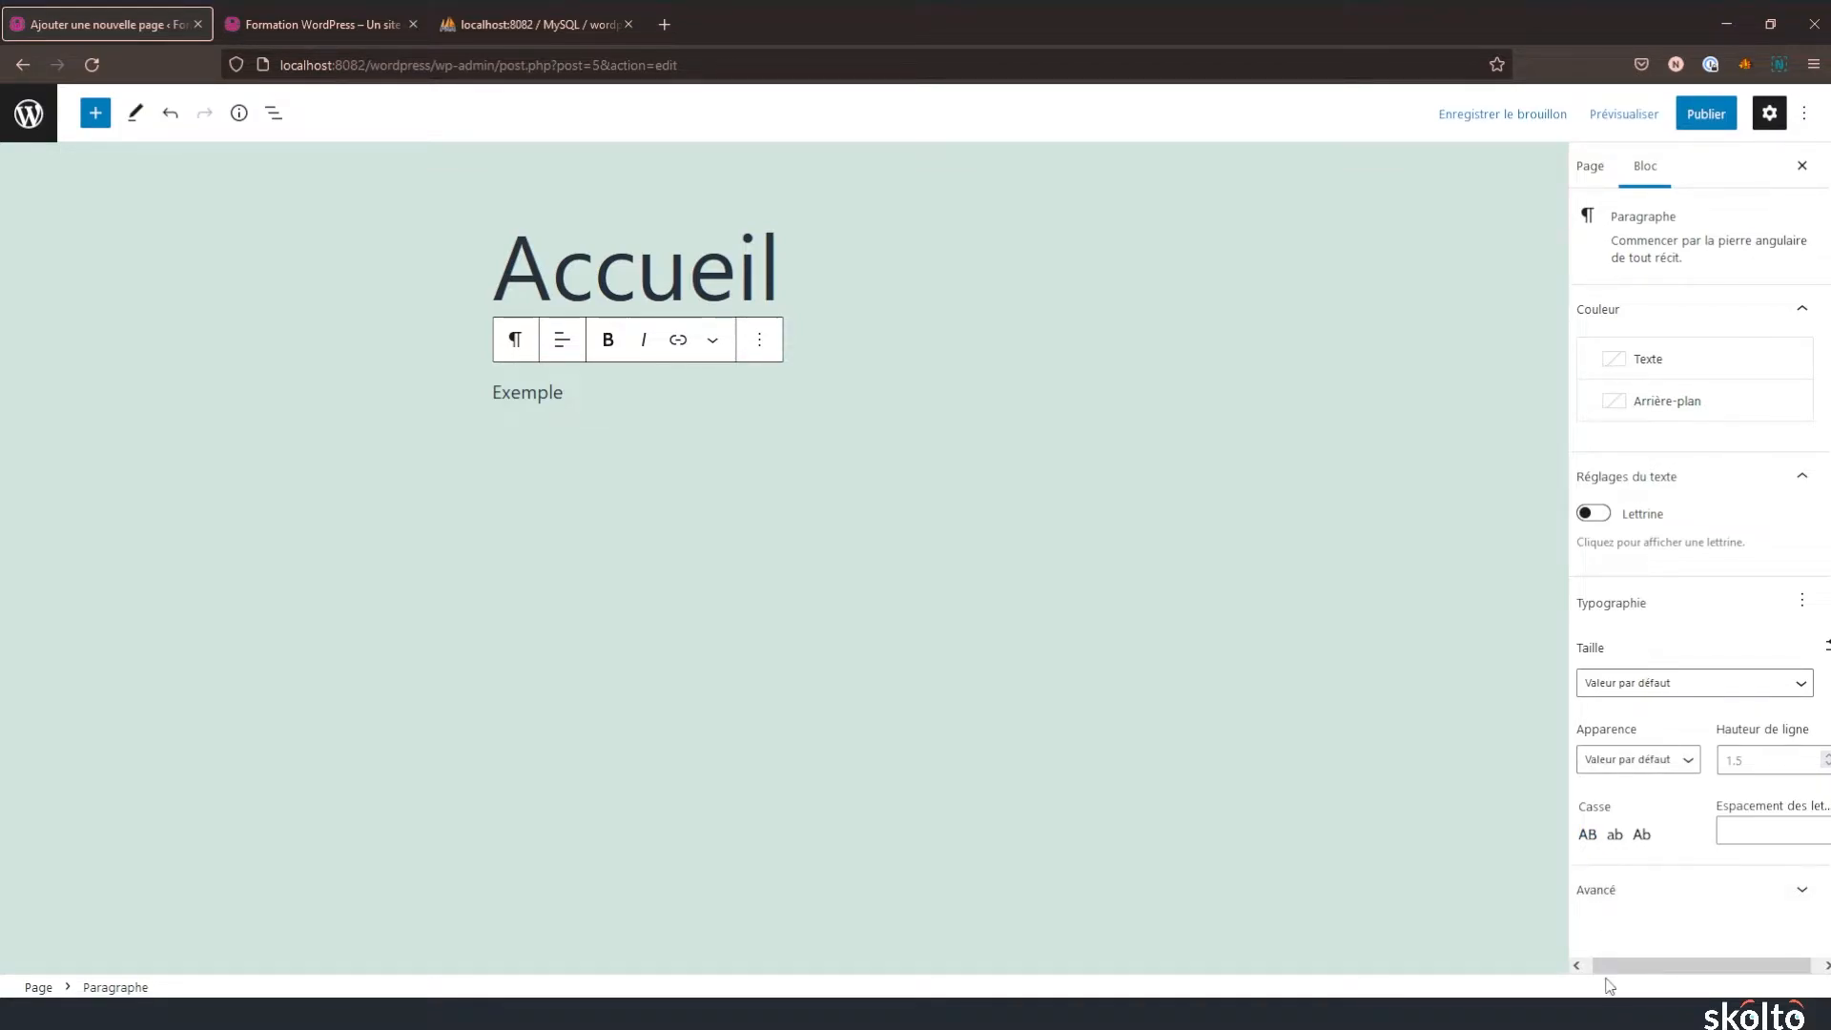
pyautogui.moveTo(1654, 966); pyautogui.dragTo(1620, 977)
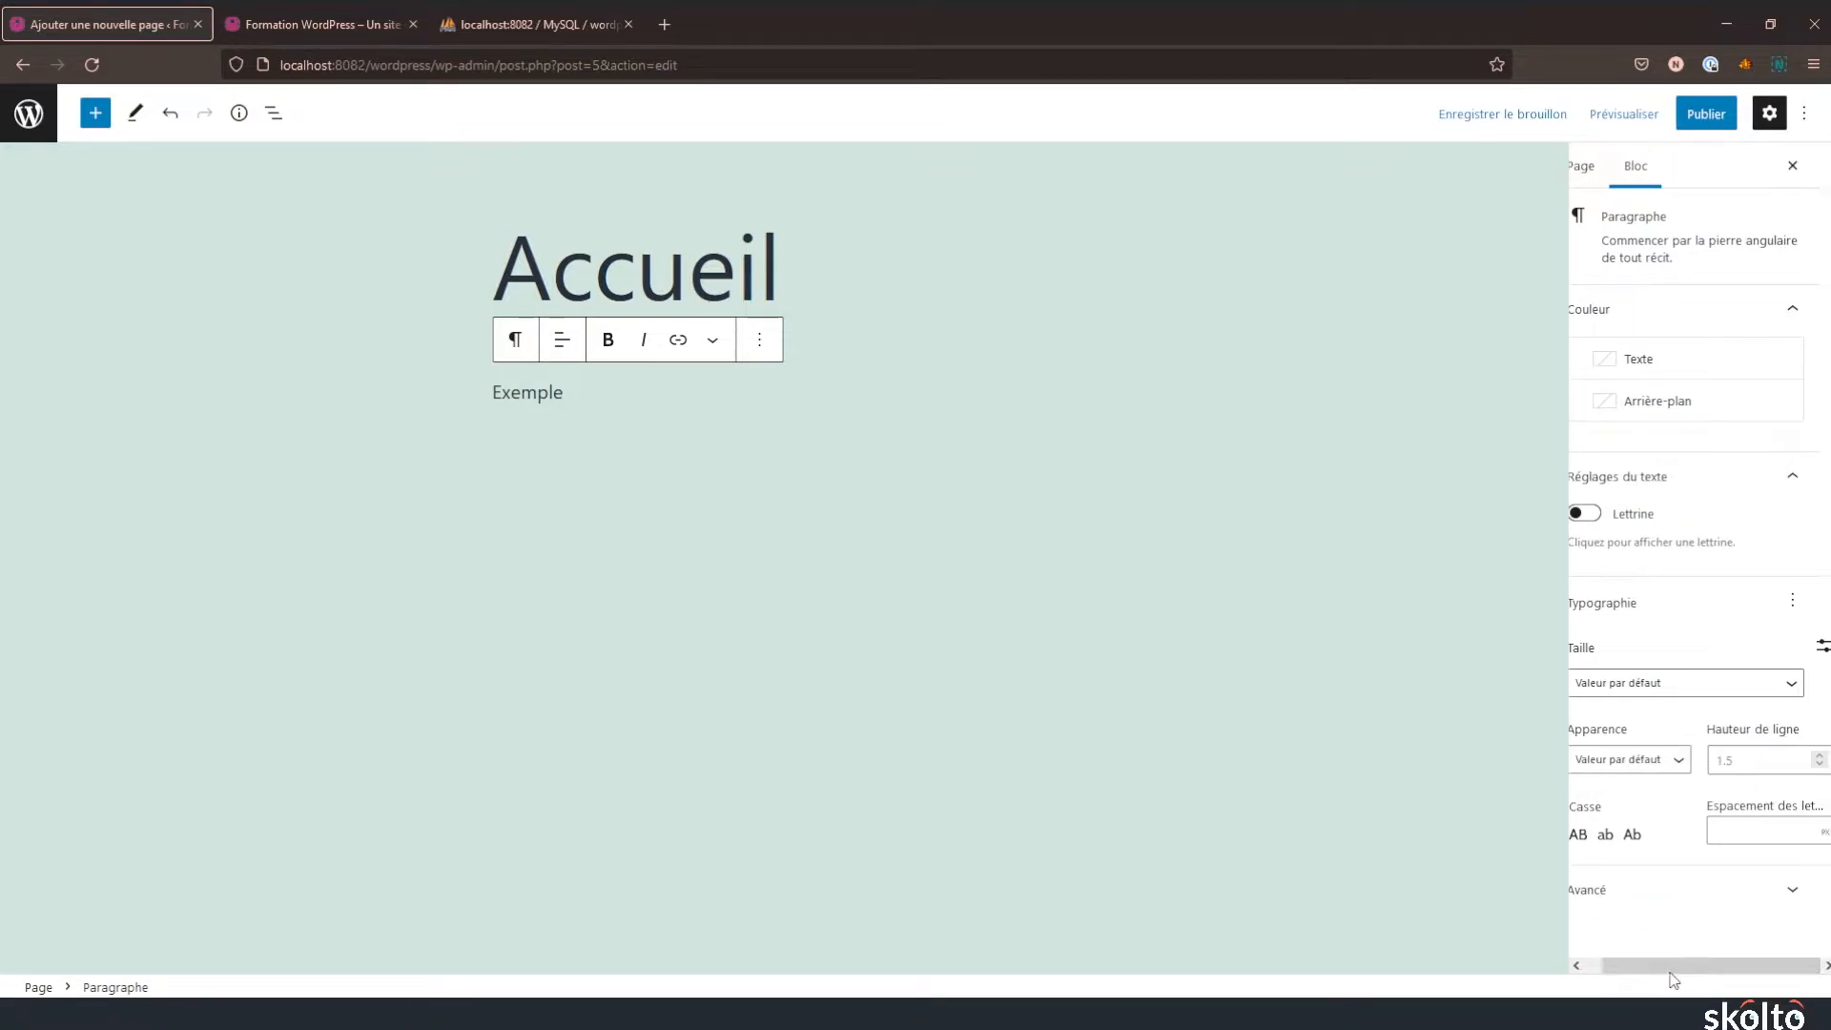
pyautogui.click(1721, 760)
pyautogui.click(1822, 645)
pyautogui.click(1821, 646)
# - Expand the paragraph block's advanced settings and review the HTML anchor and additional CSS class fields
pyautogui.click(1642, 918)
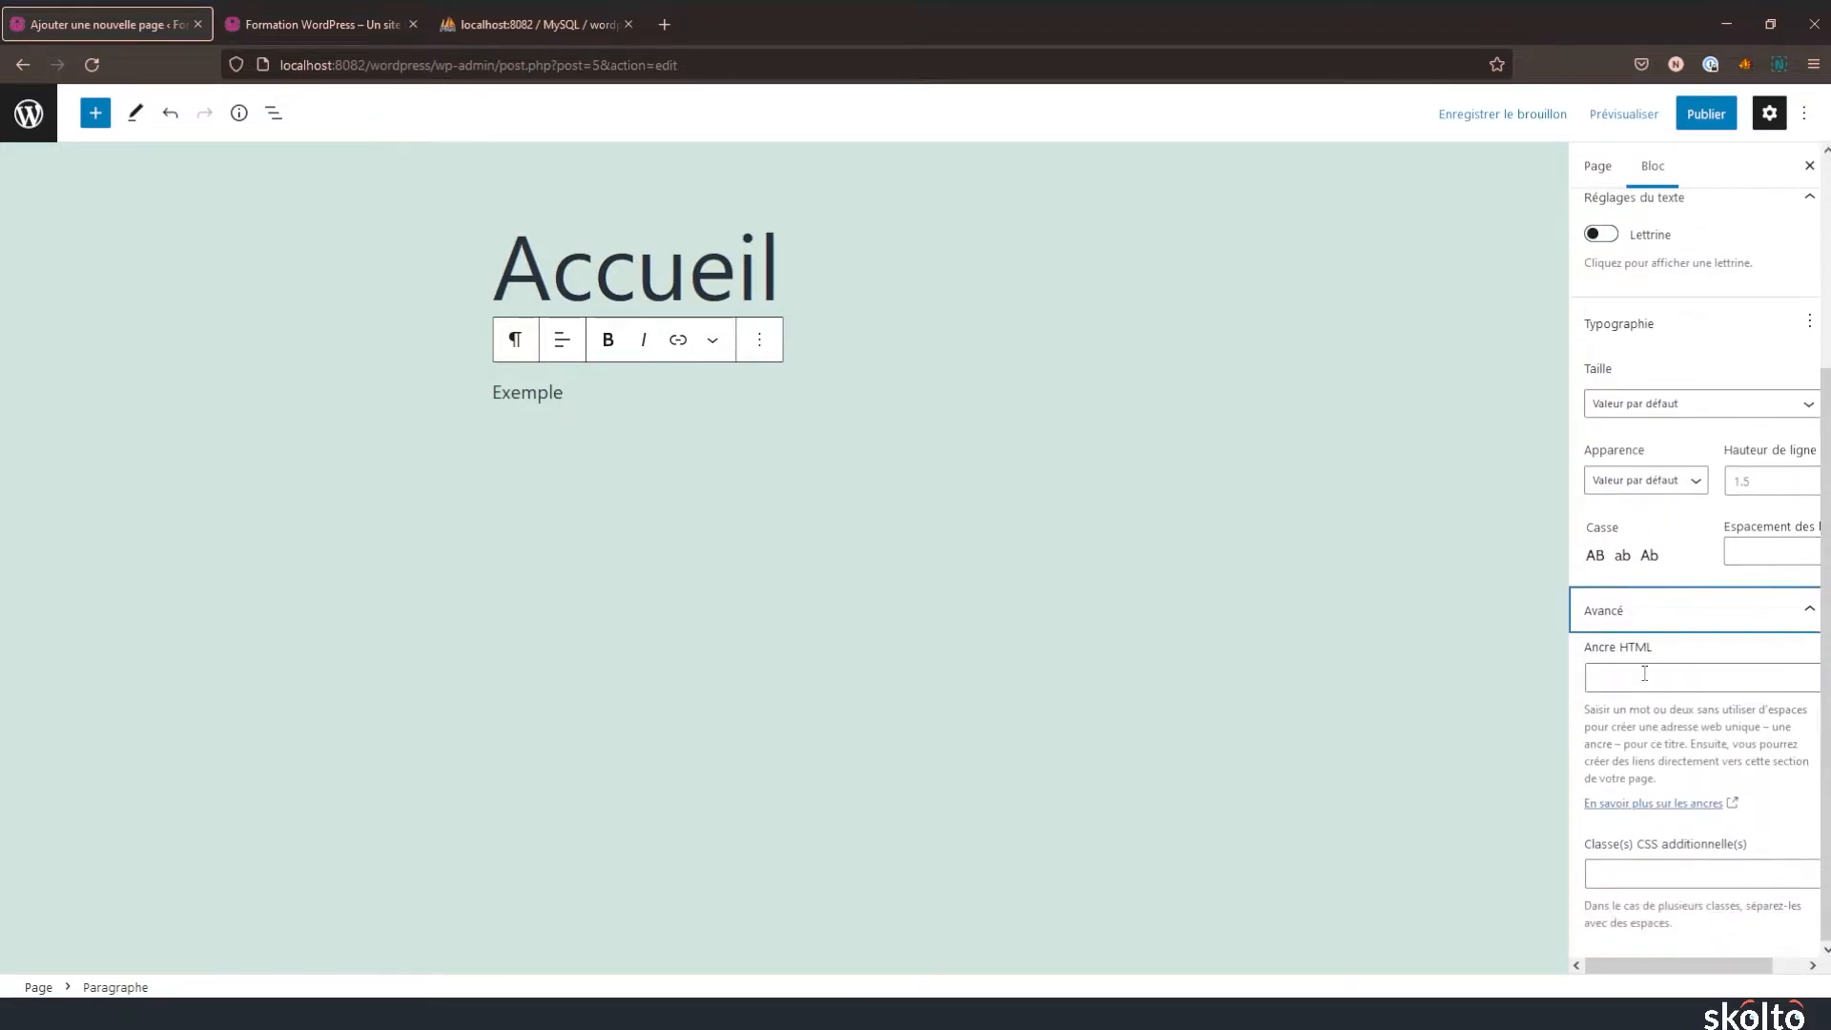
pyautogui.click(1648, 679)
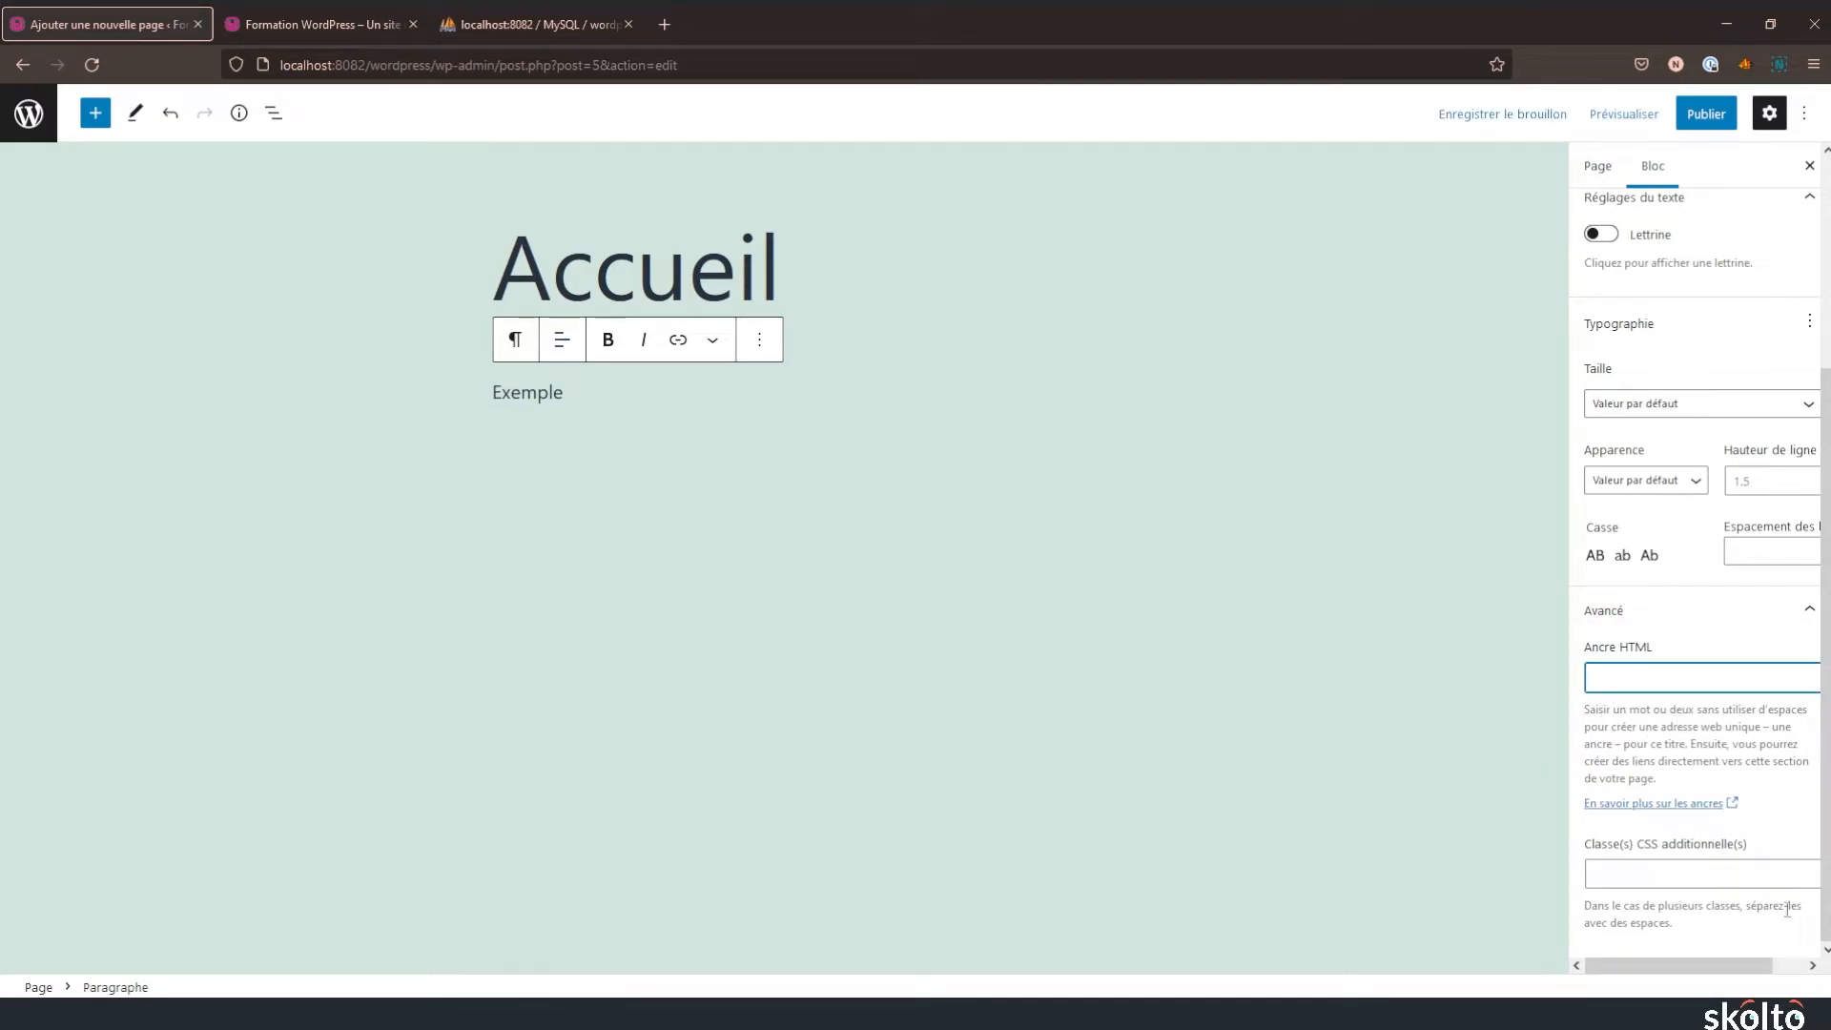
pyautogui.click(1734, 874)
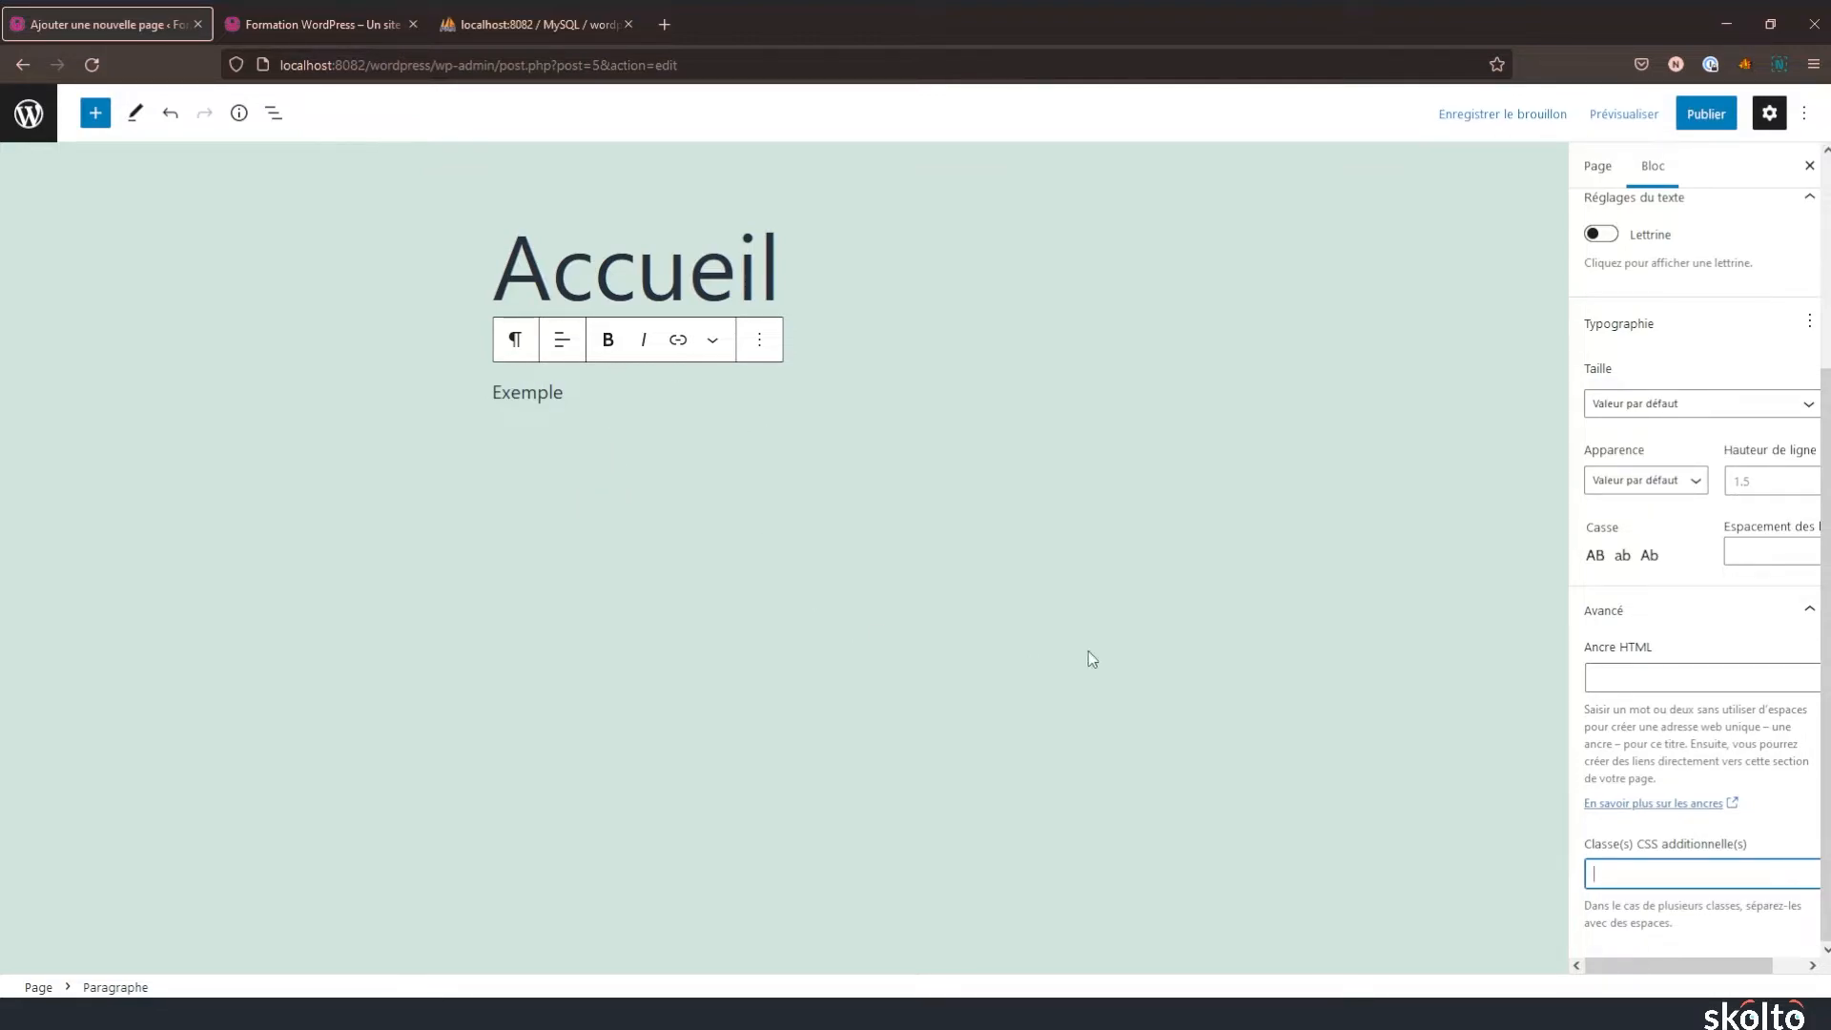
pyautogui.scroll(3, 1656, 608)
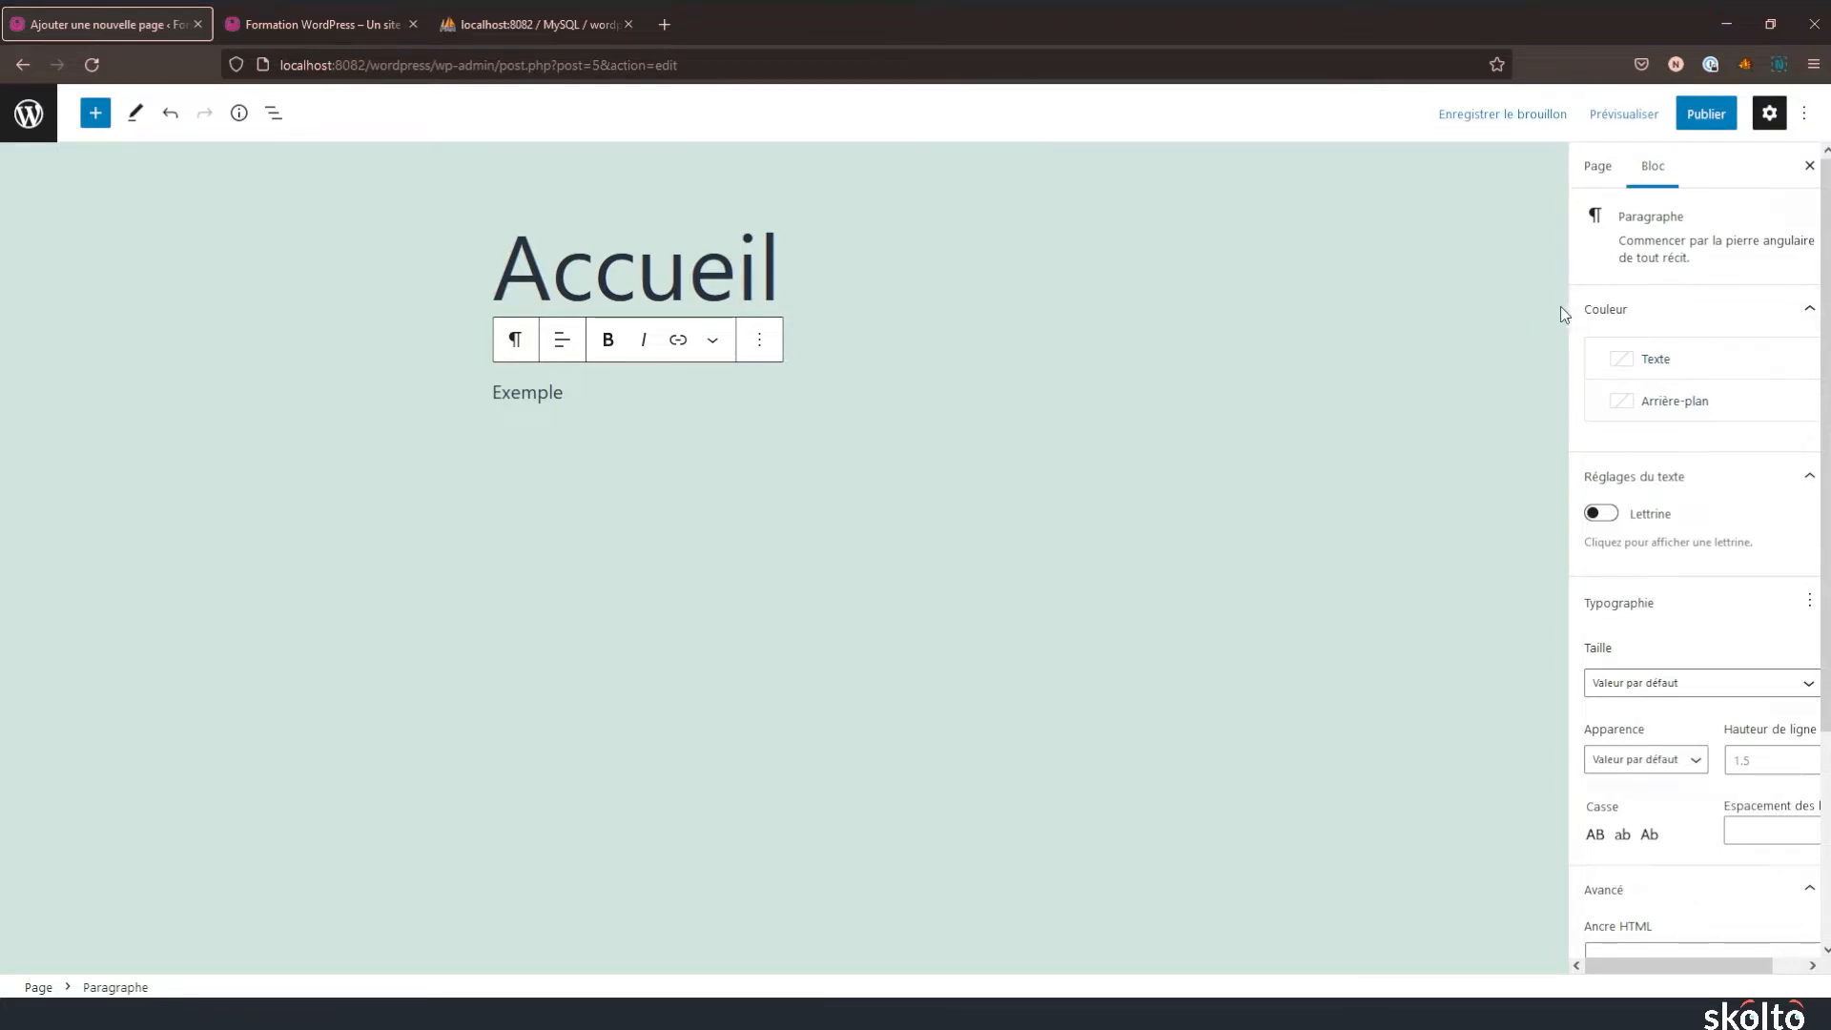
# - Change the page title to "Formation wordpress" and save the draft
pyautogui.click(1598, 167)
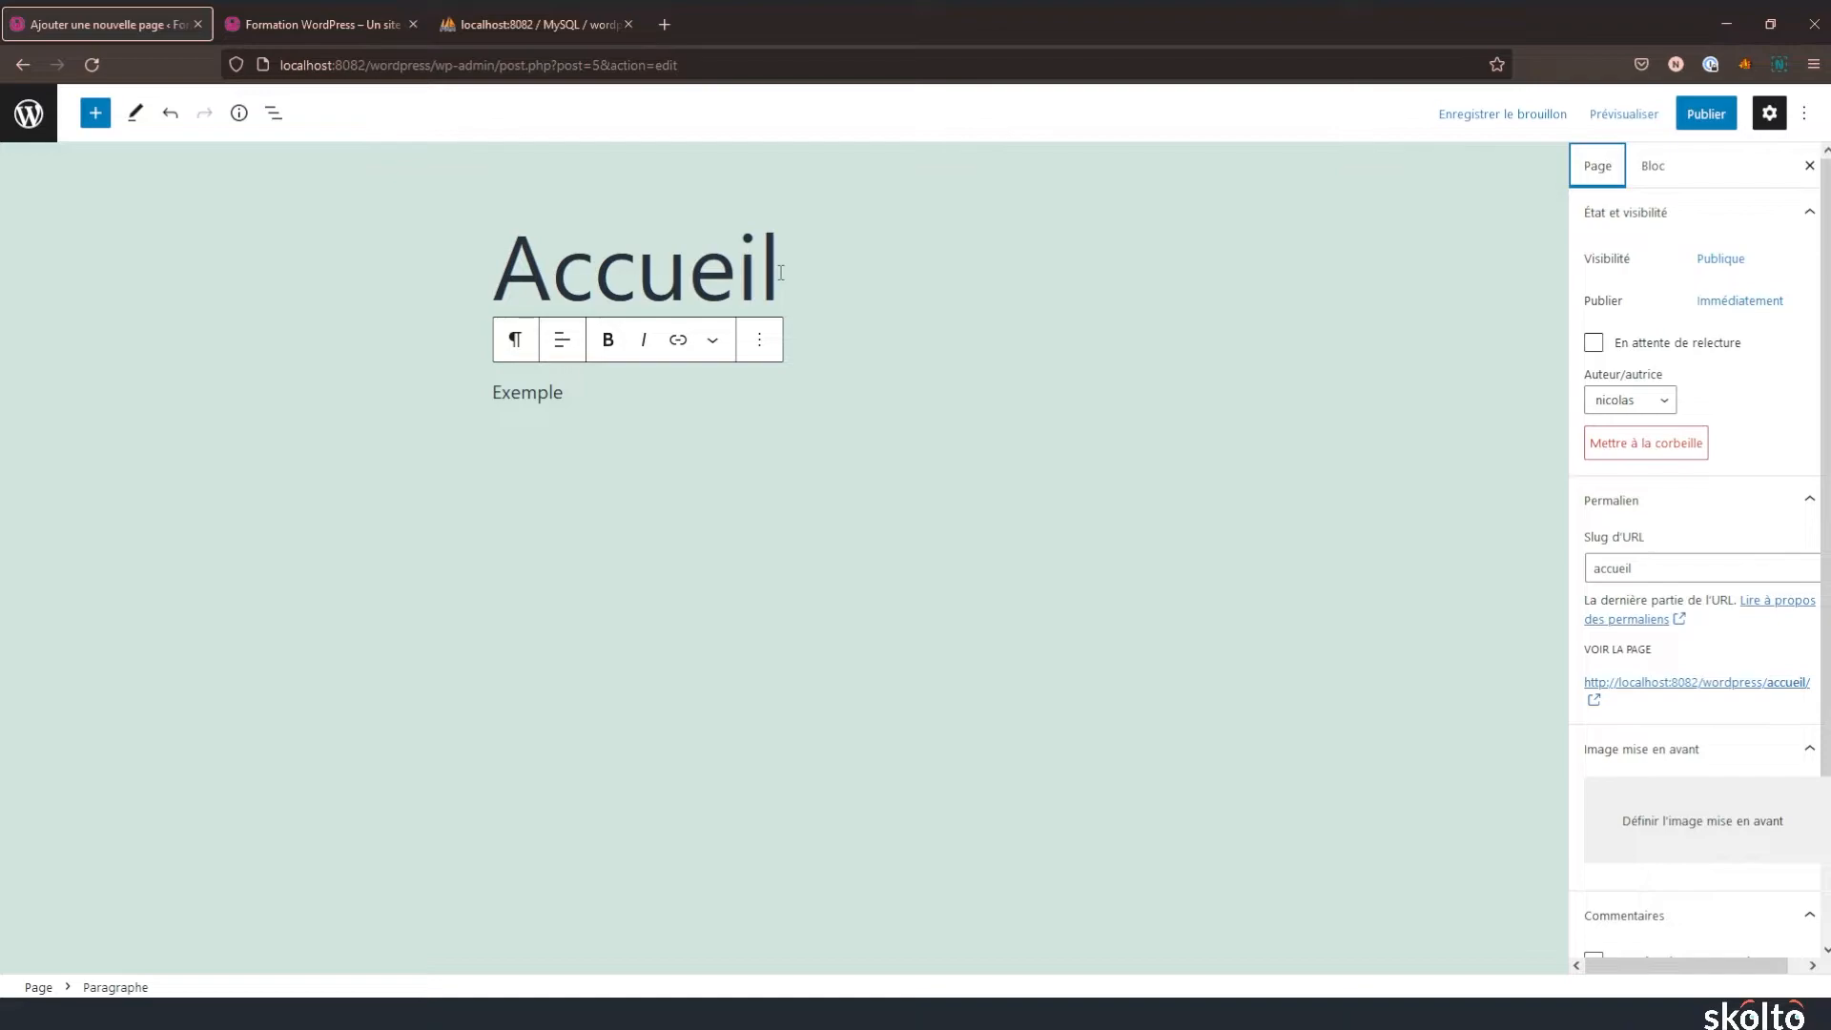
pyautogui.moveTo(781, 272); pyautogui.dragTo(461, 279)
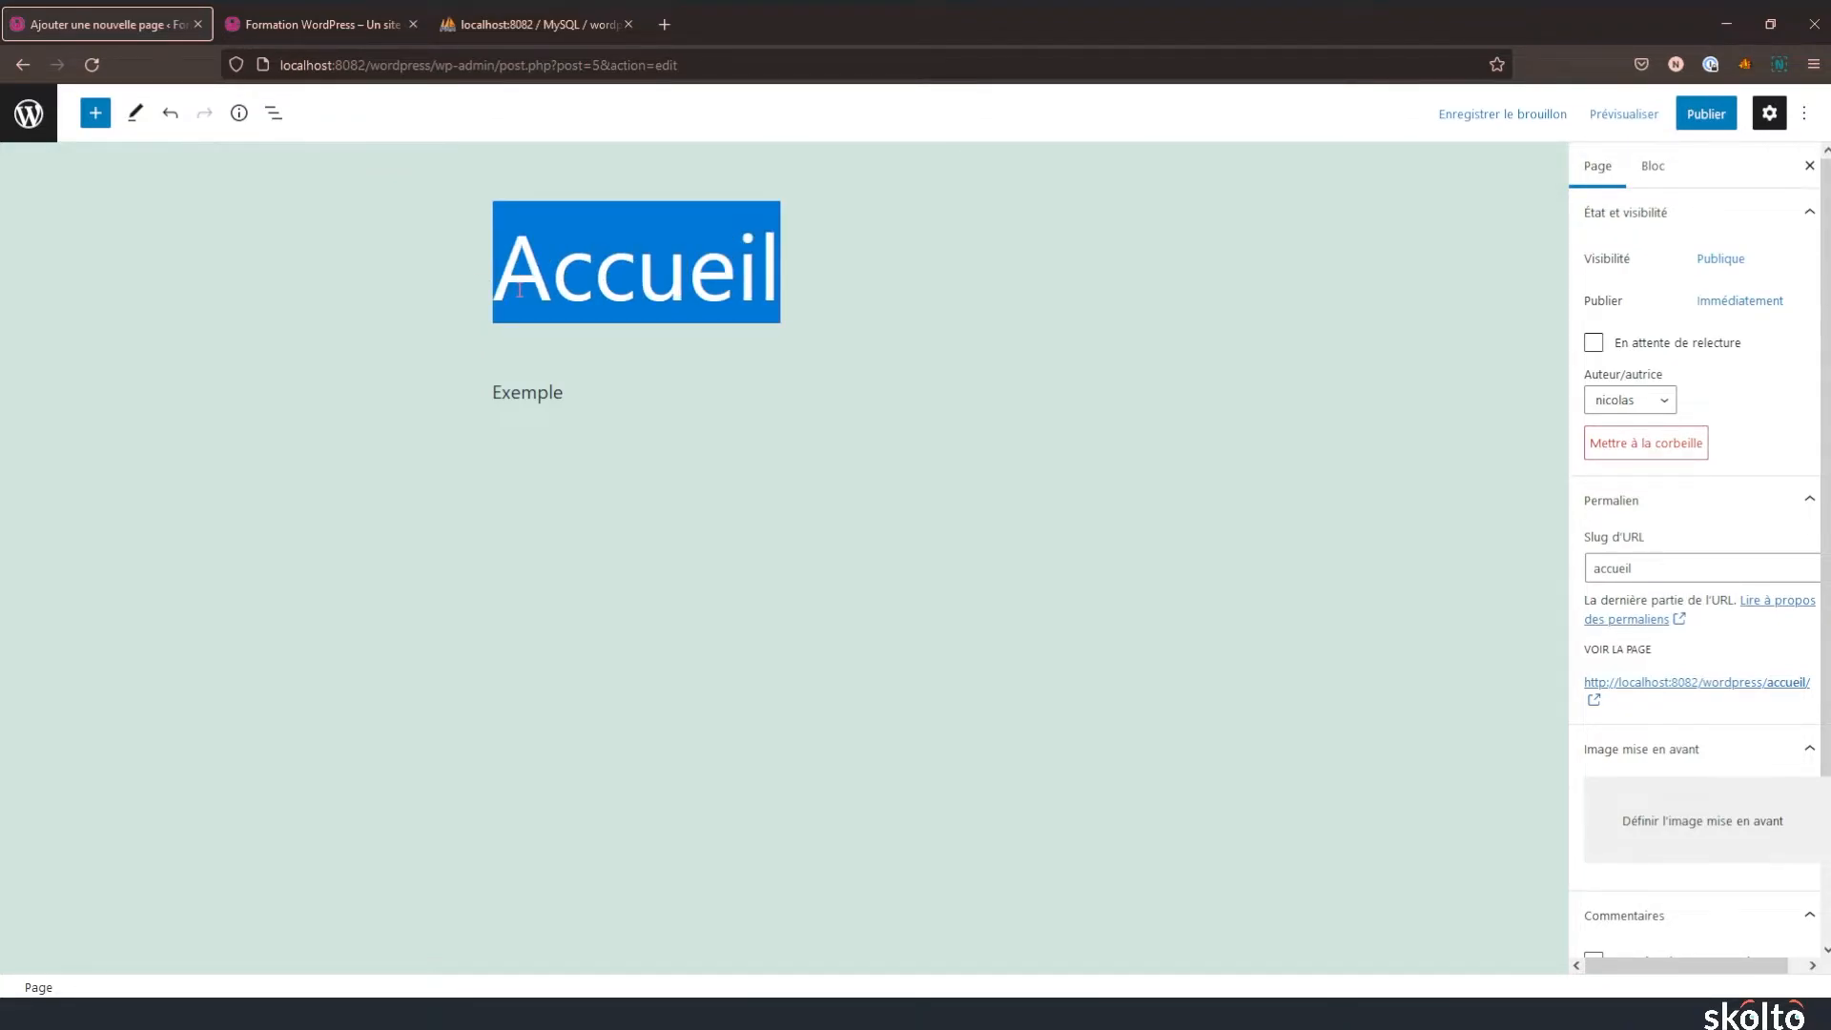
pyautogui.write('Formation wo')
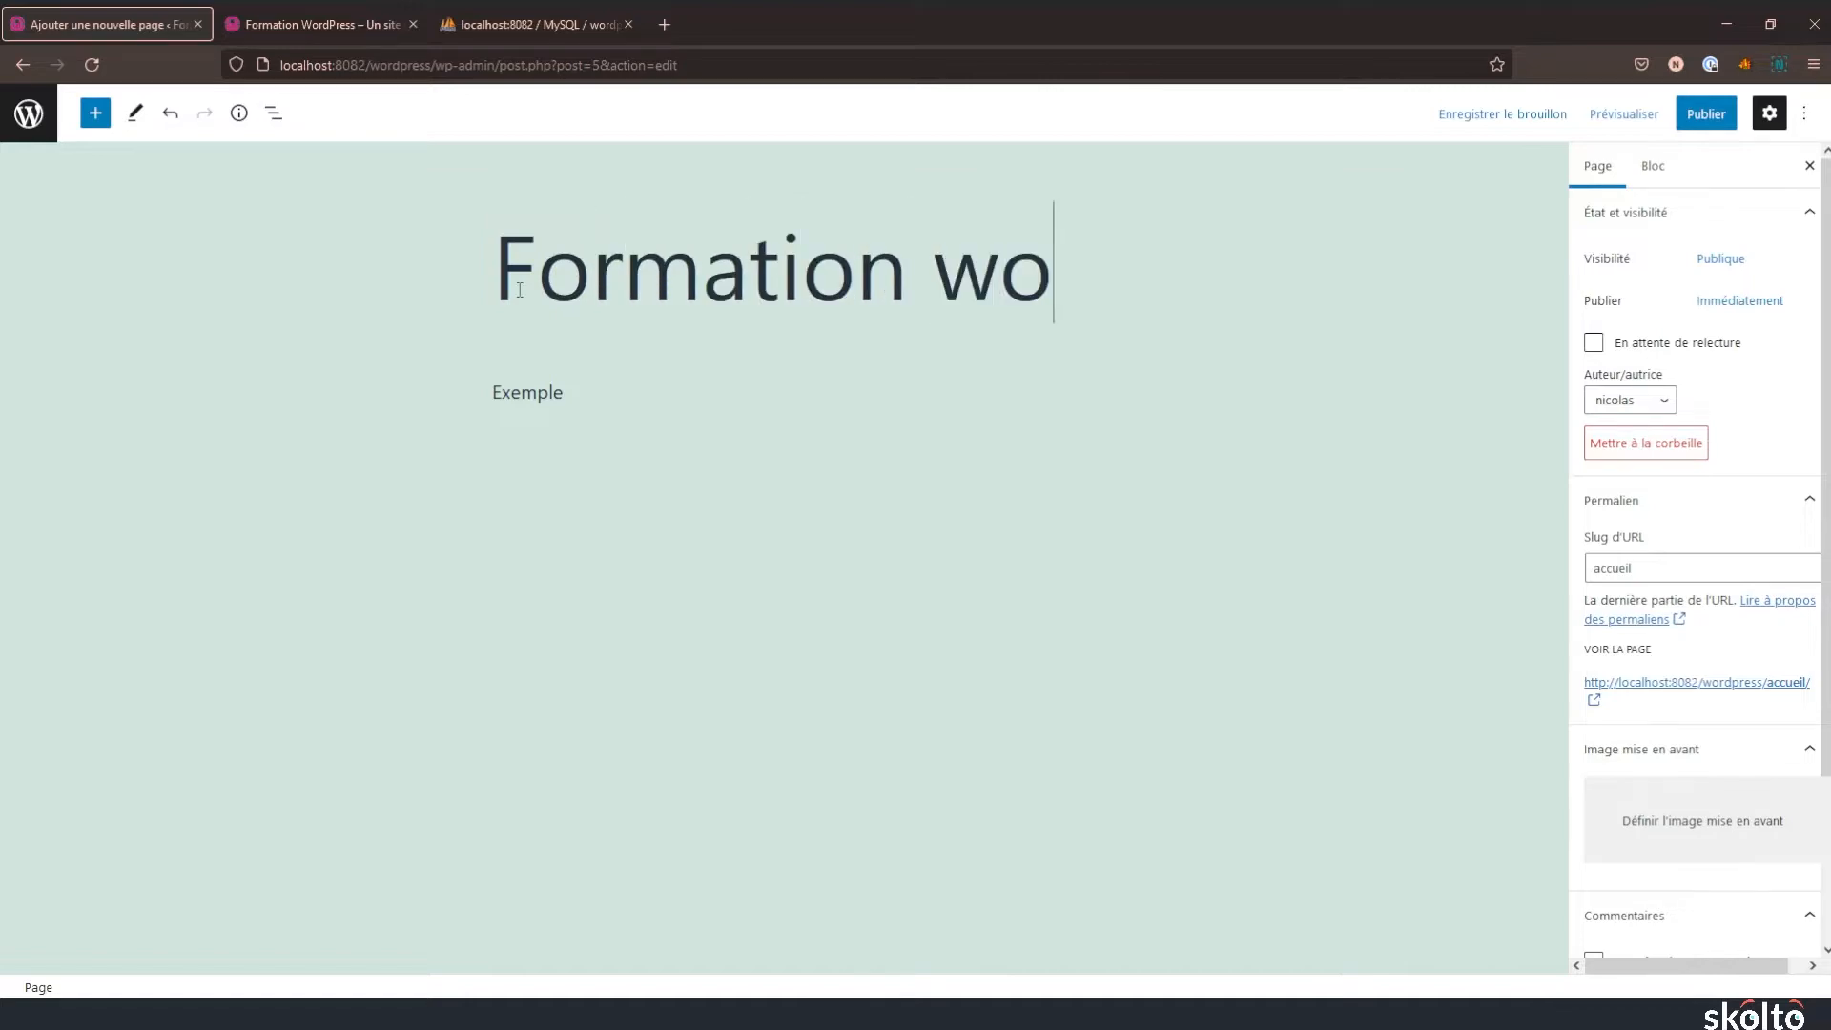
pyautogui.write('rdpress')
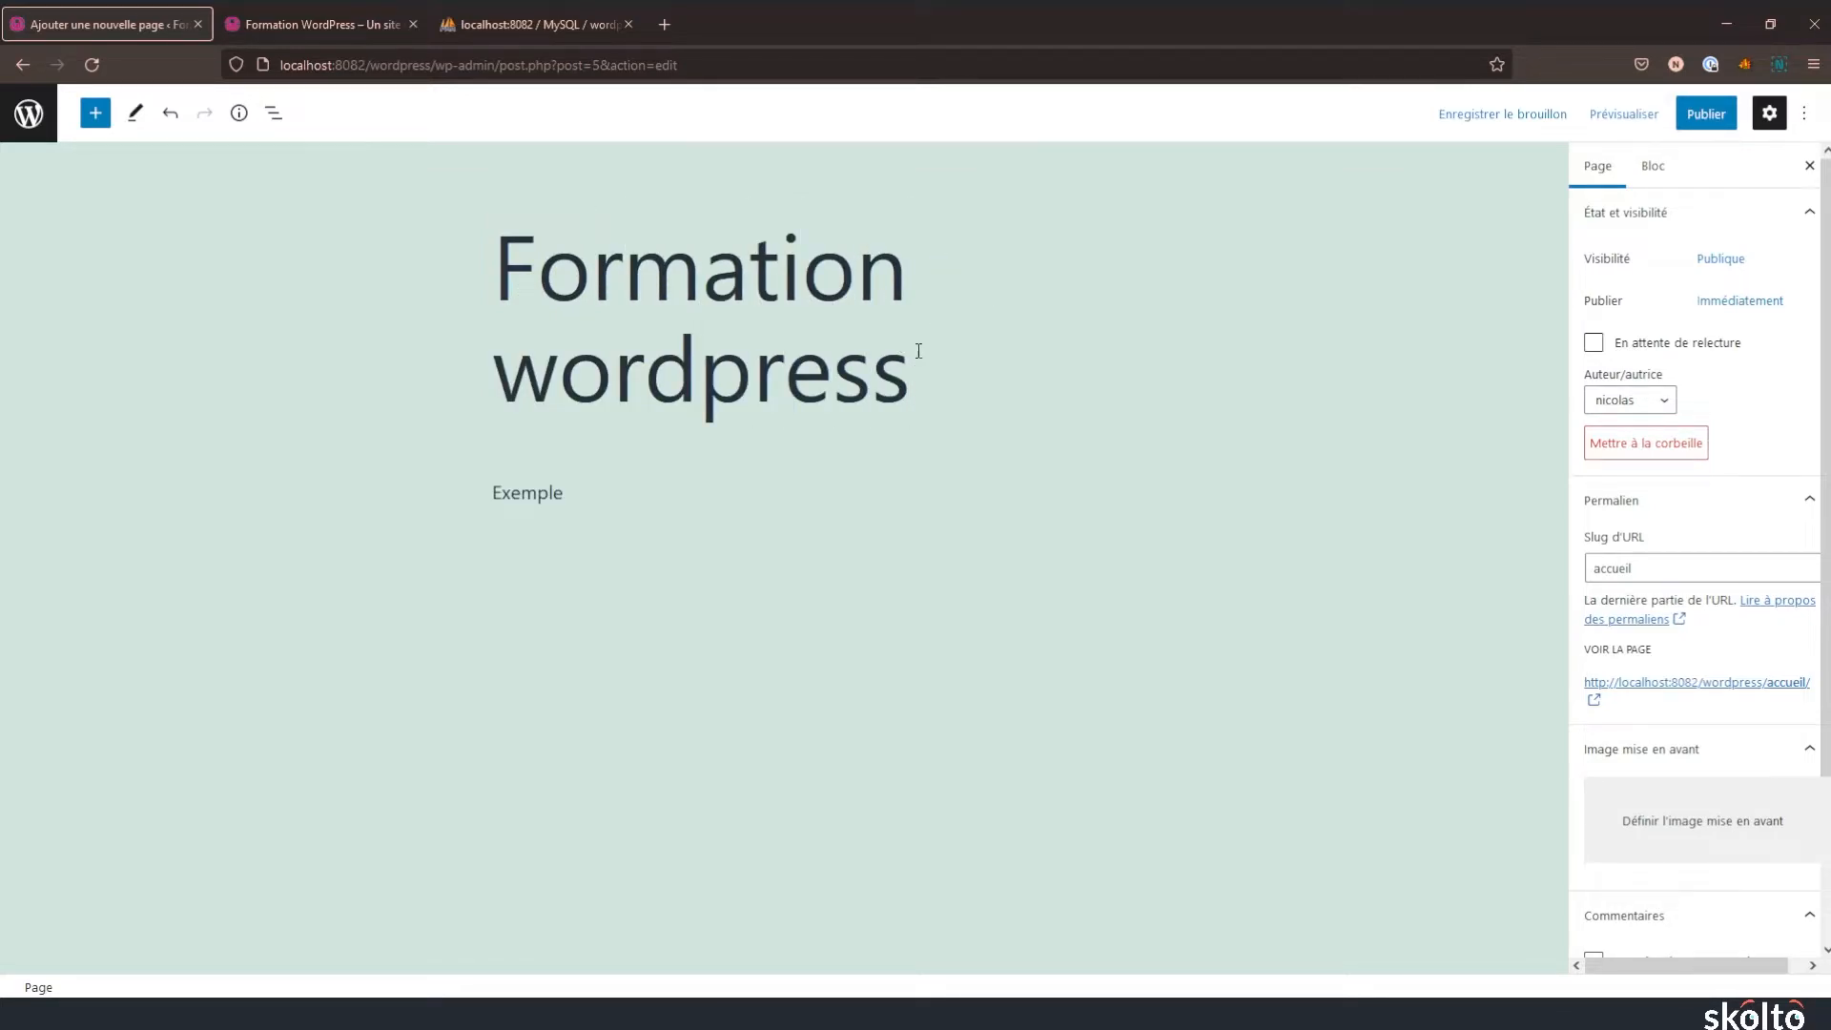
pyautogui.click(1675, 573)
pyautogui.click(1482, 105)
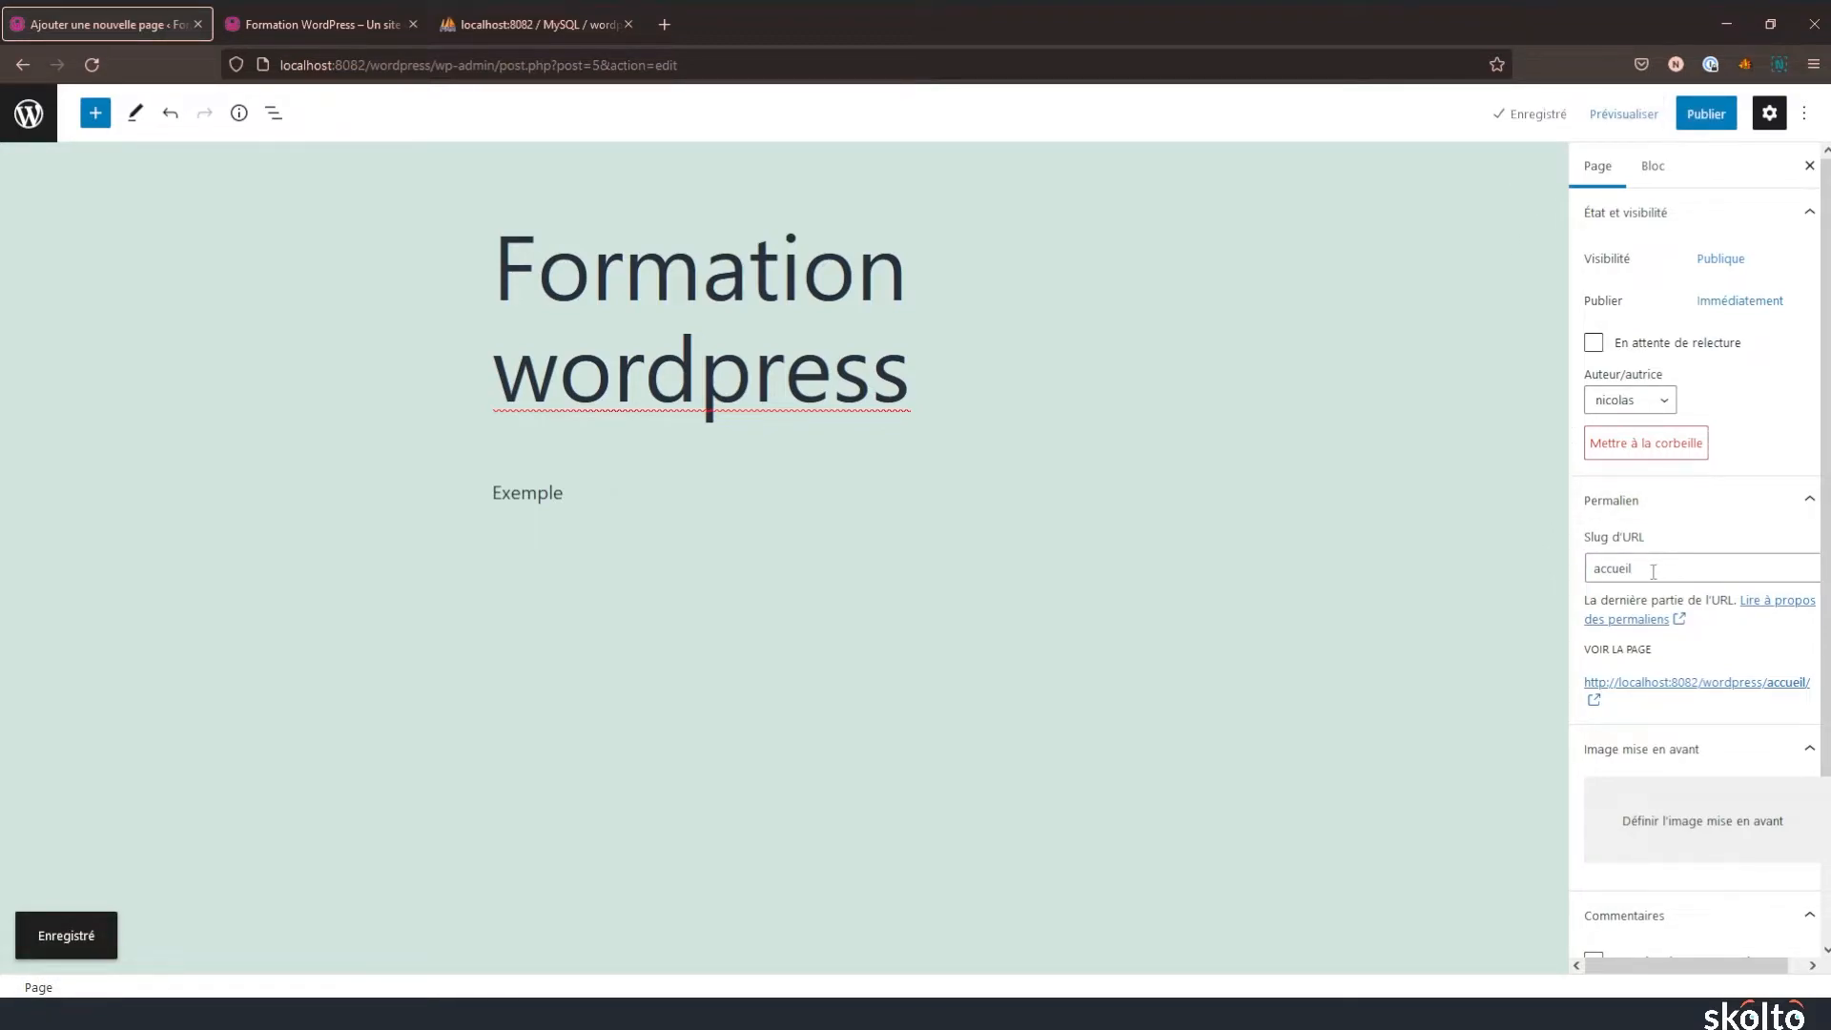
# - Reload the page editor and set the page's URL slug to "formation-wordpress"
pyautogui.click(92, 64)
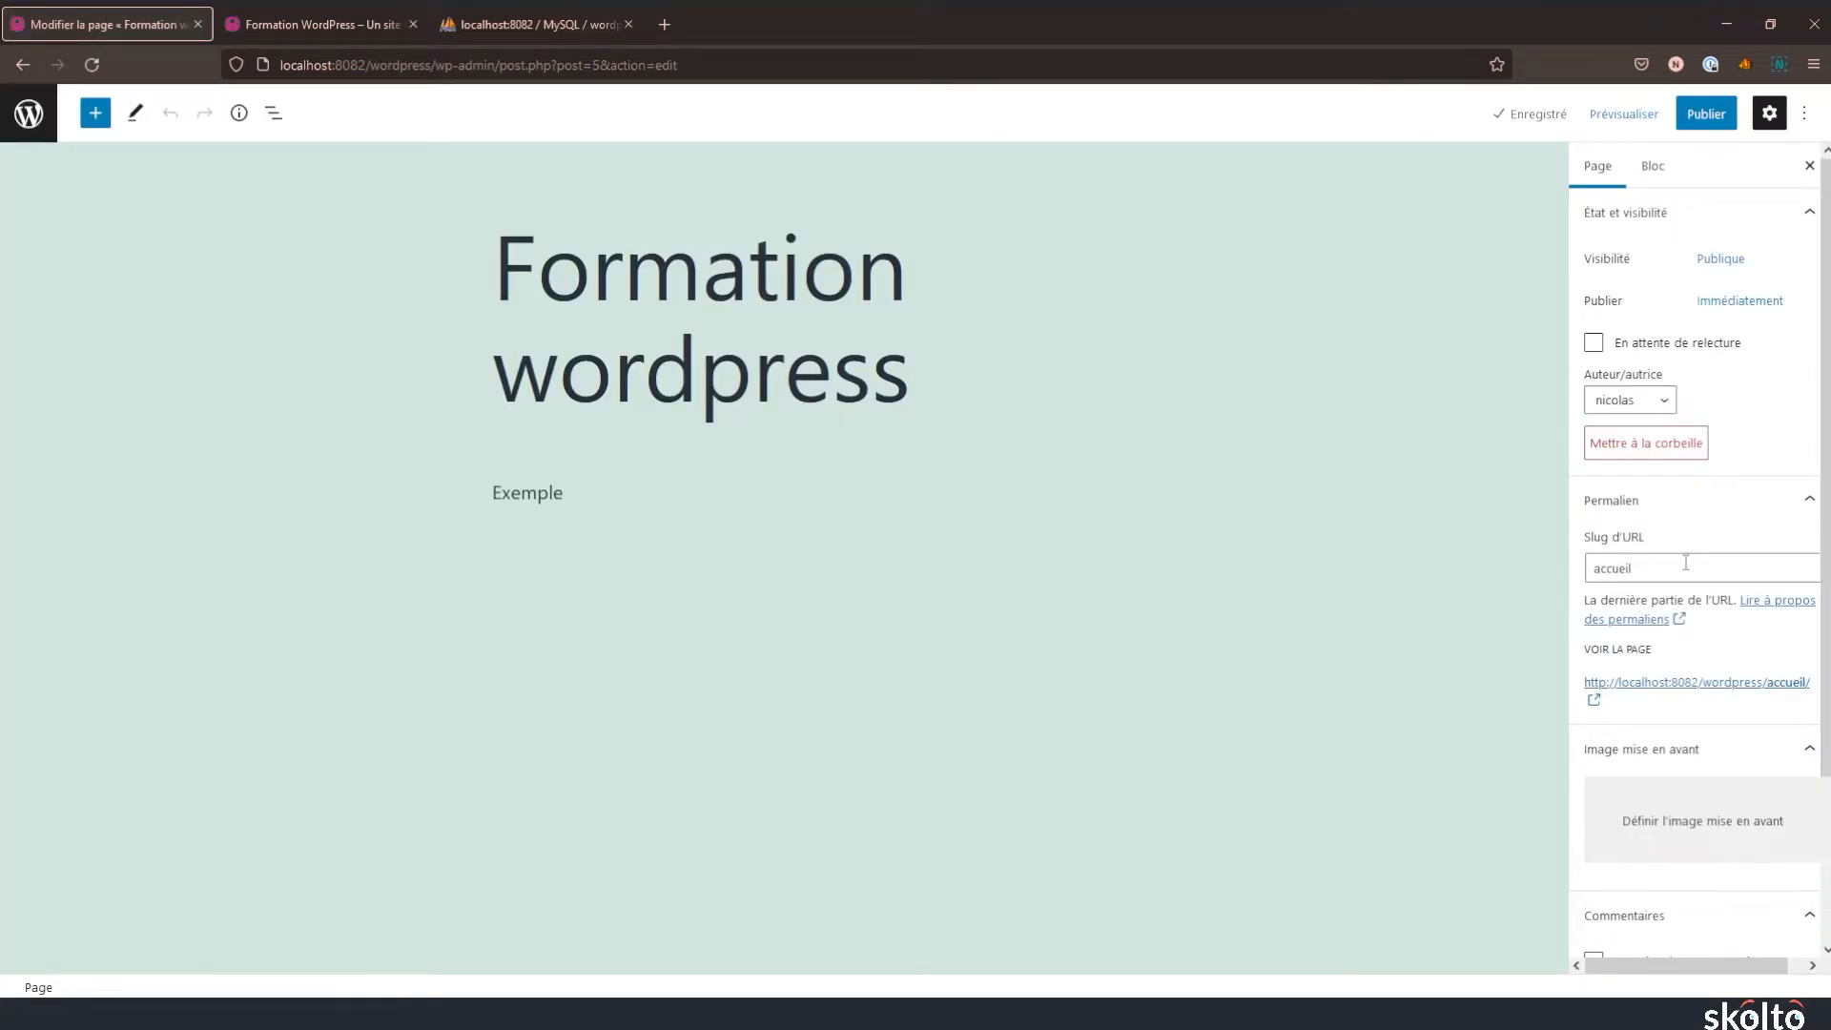
pyautogui.moveTo(1685, 565); pyautogui.dragTo(1547, 567)
pyautogui.write('formation-wordpress')
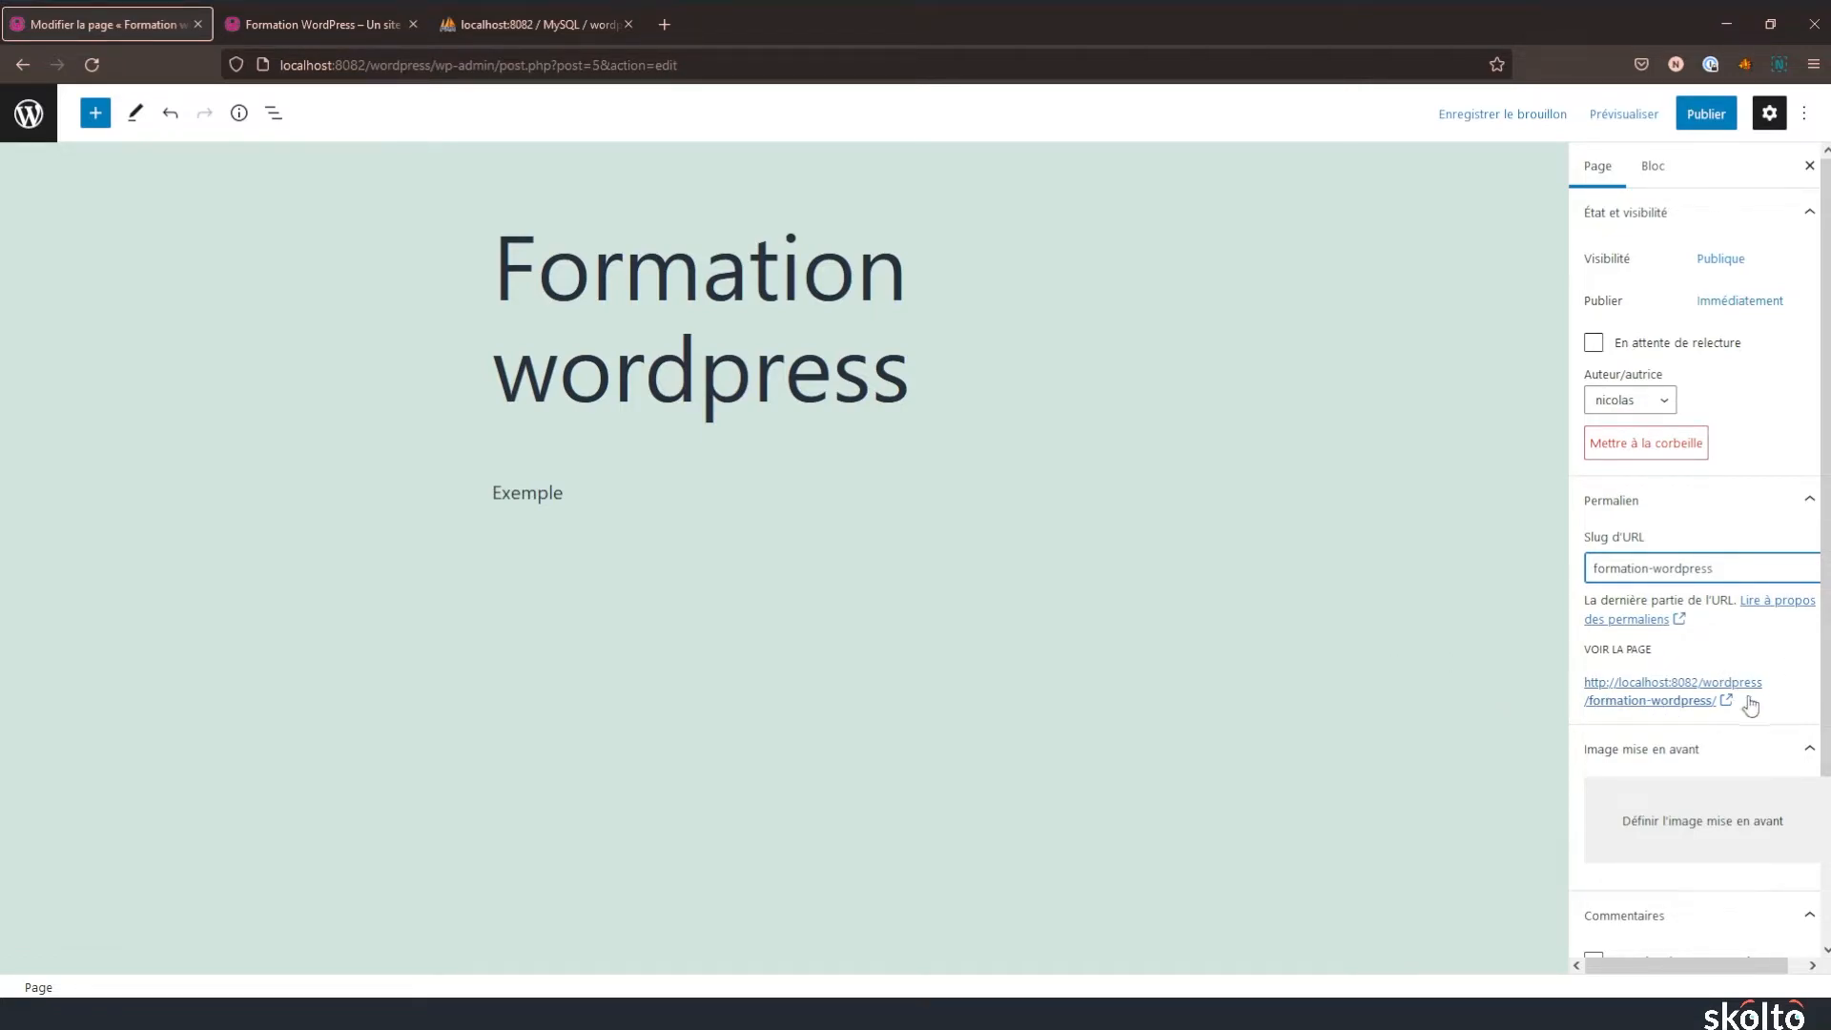
# - Replace the paragraph's "Exemple" text with "Devenez un expert Wordpress grâce à nos formations guidées !"
pyautogui.click(718, 541)
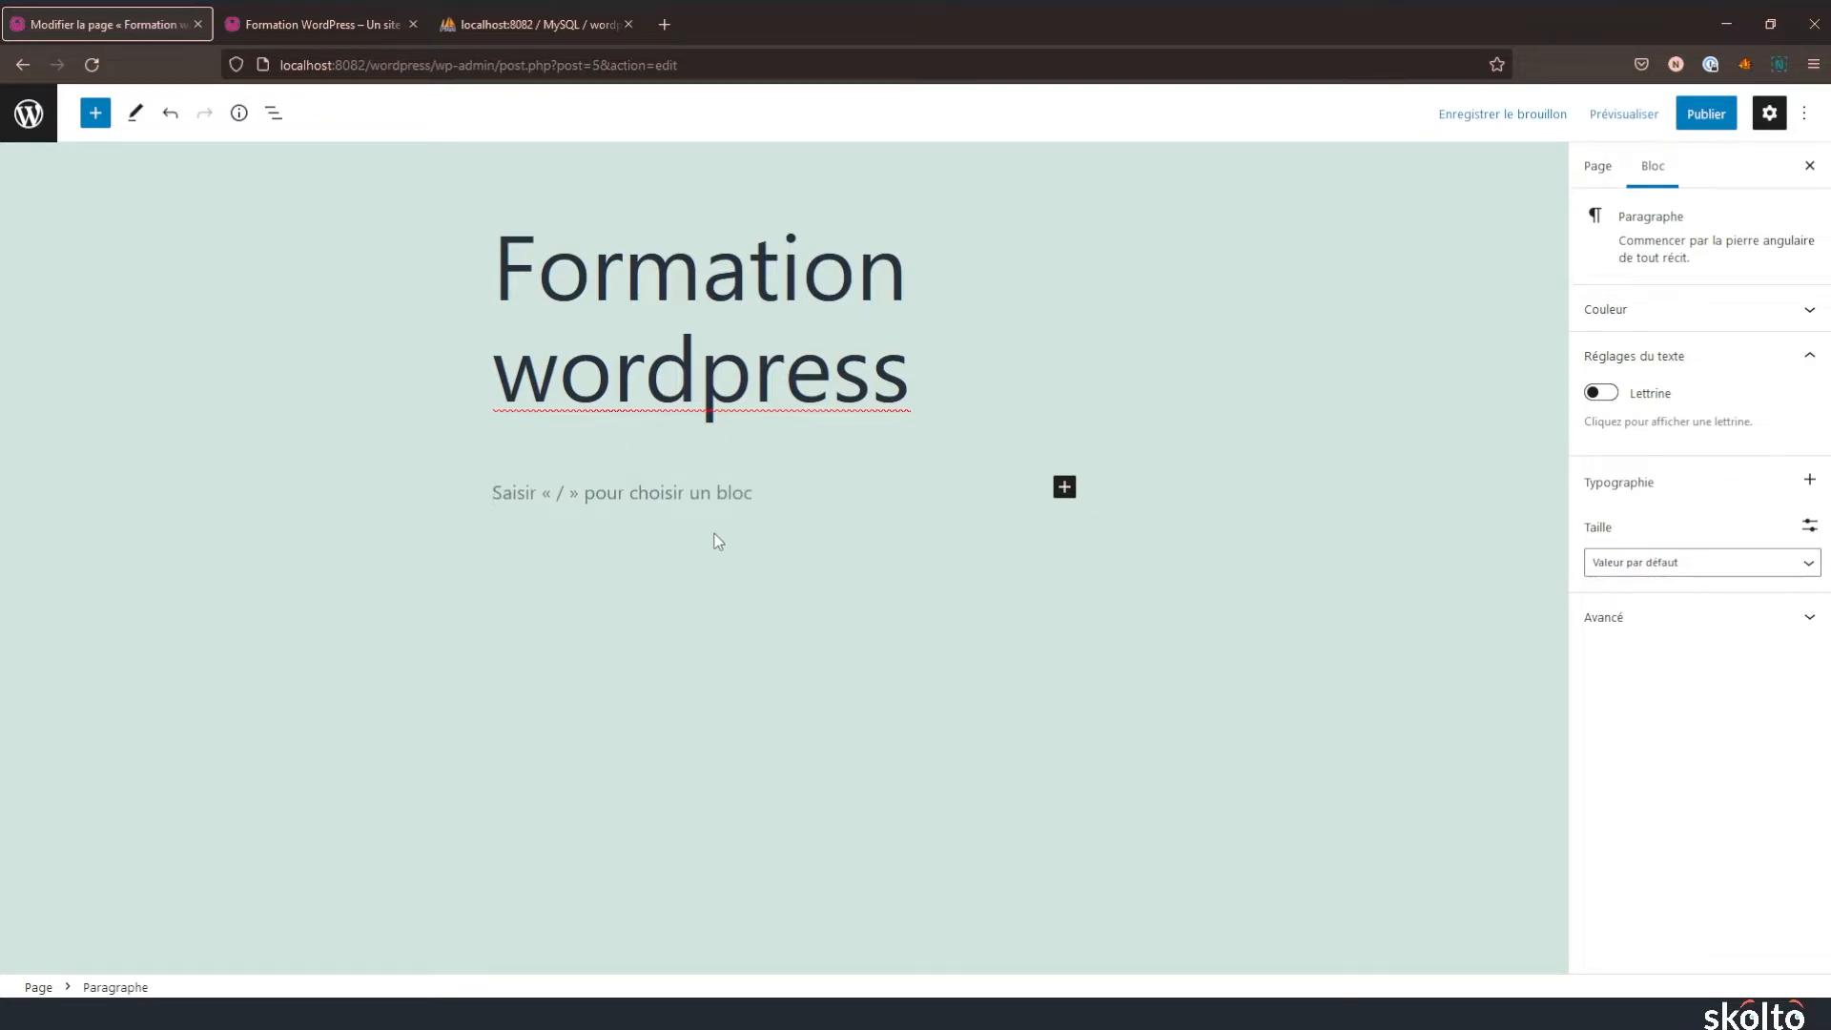
pyautogui.write('Devenez un expert')
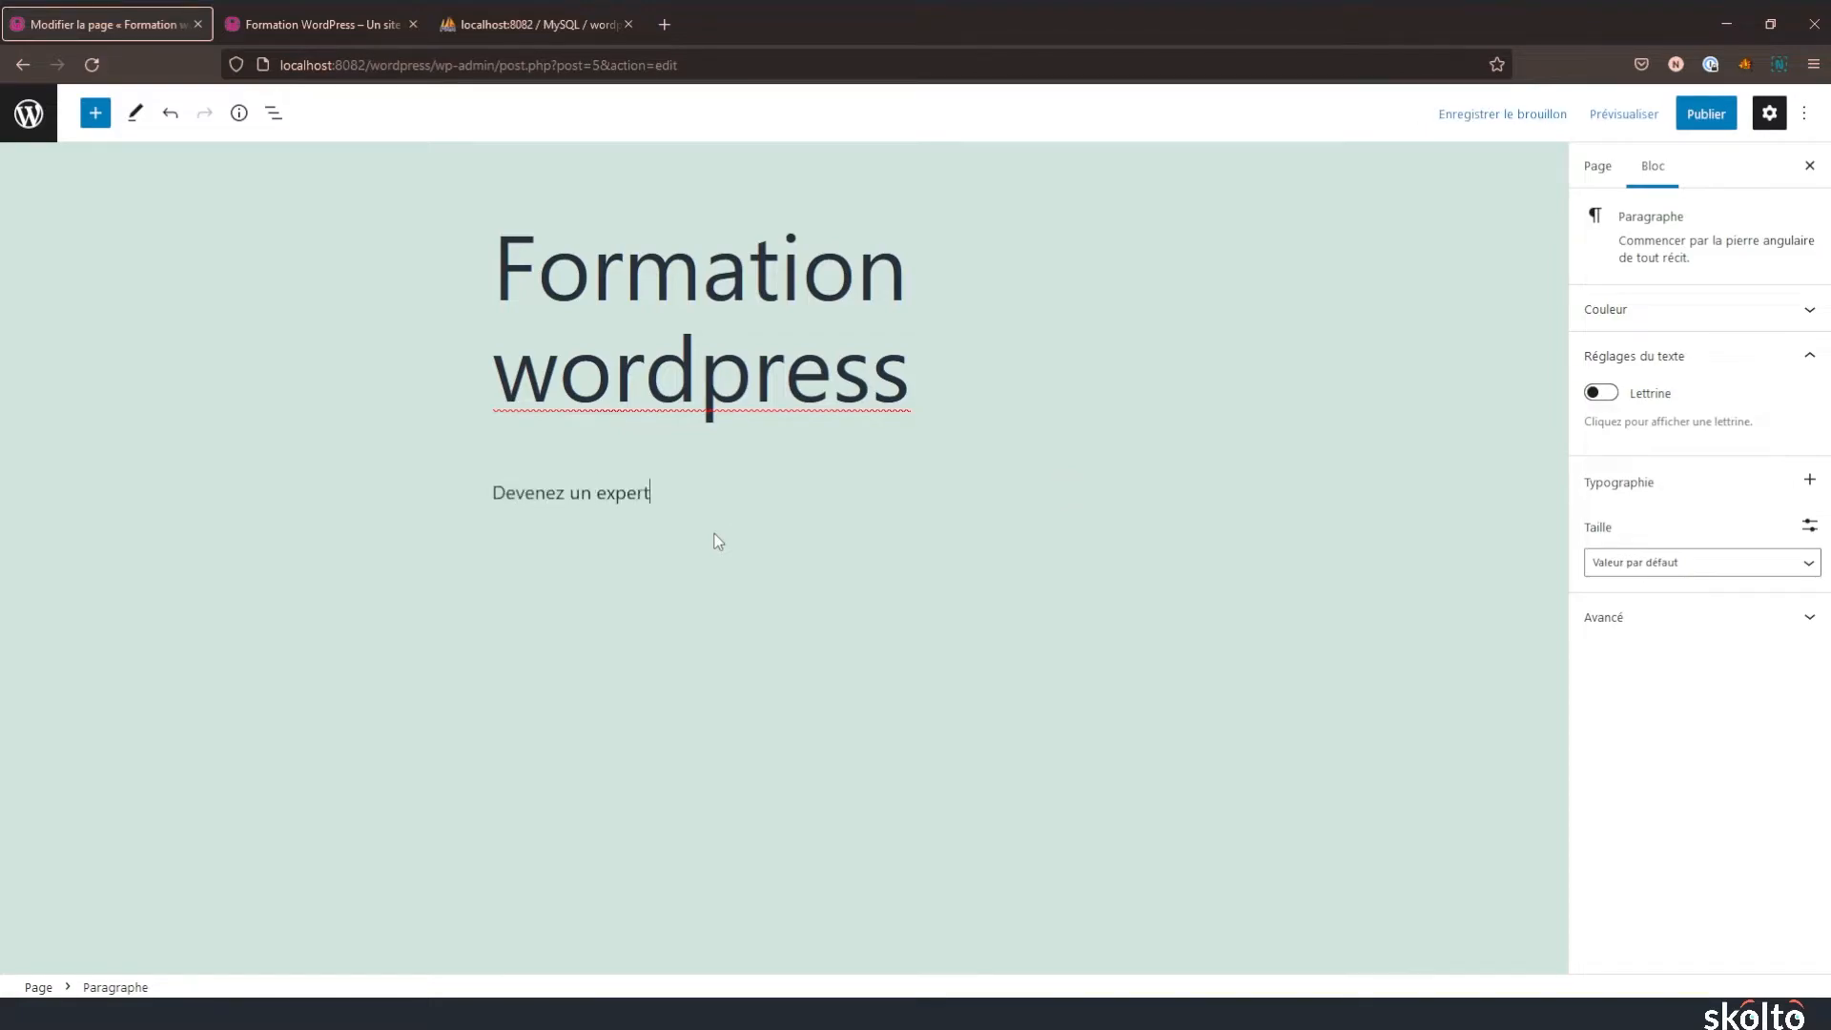
pyautogui.write(' wordpress grâce à nos formations guidées !')
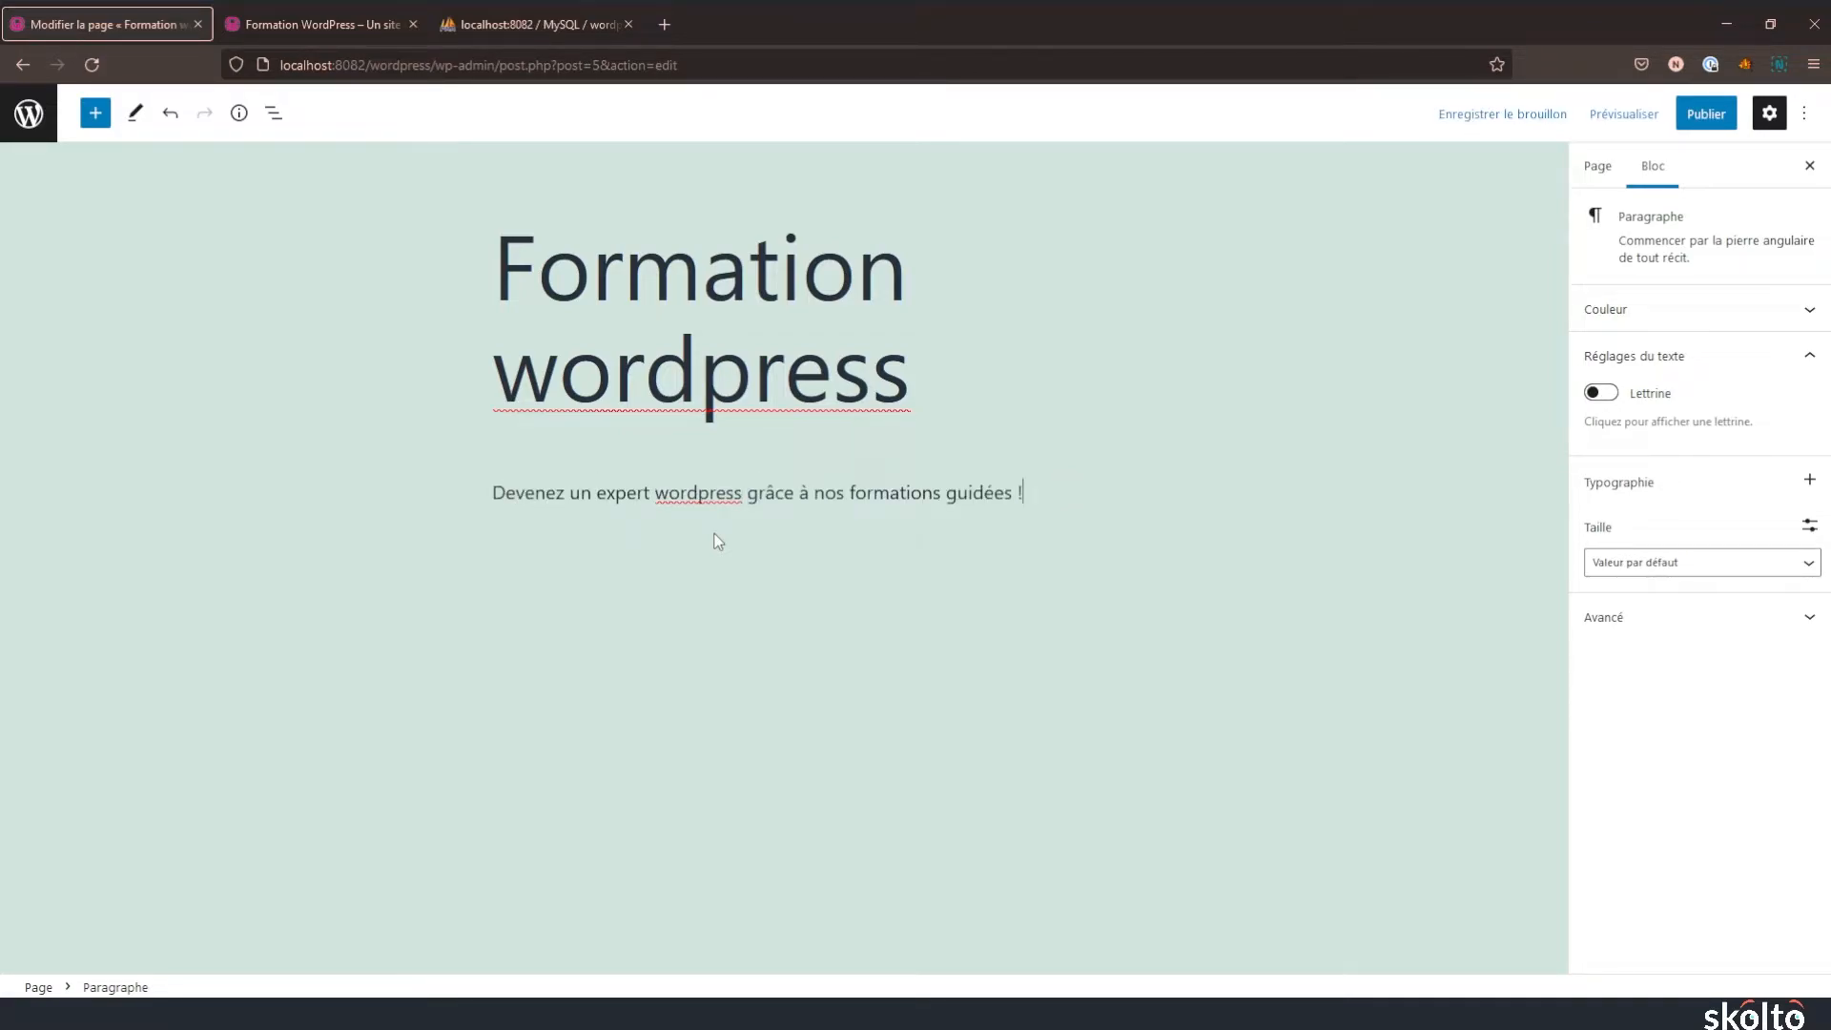
pyautogui.press('BackSpace')
pyautogui.write('W')
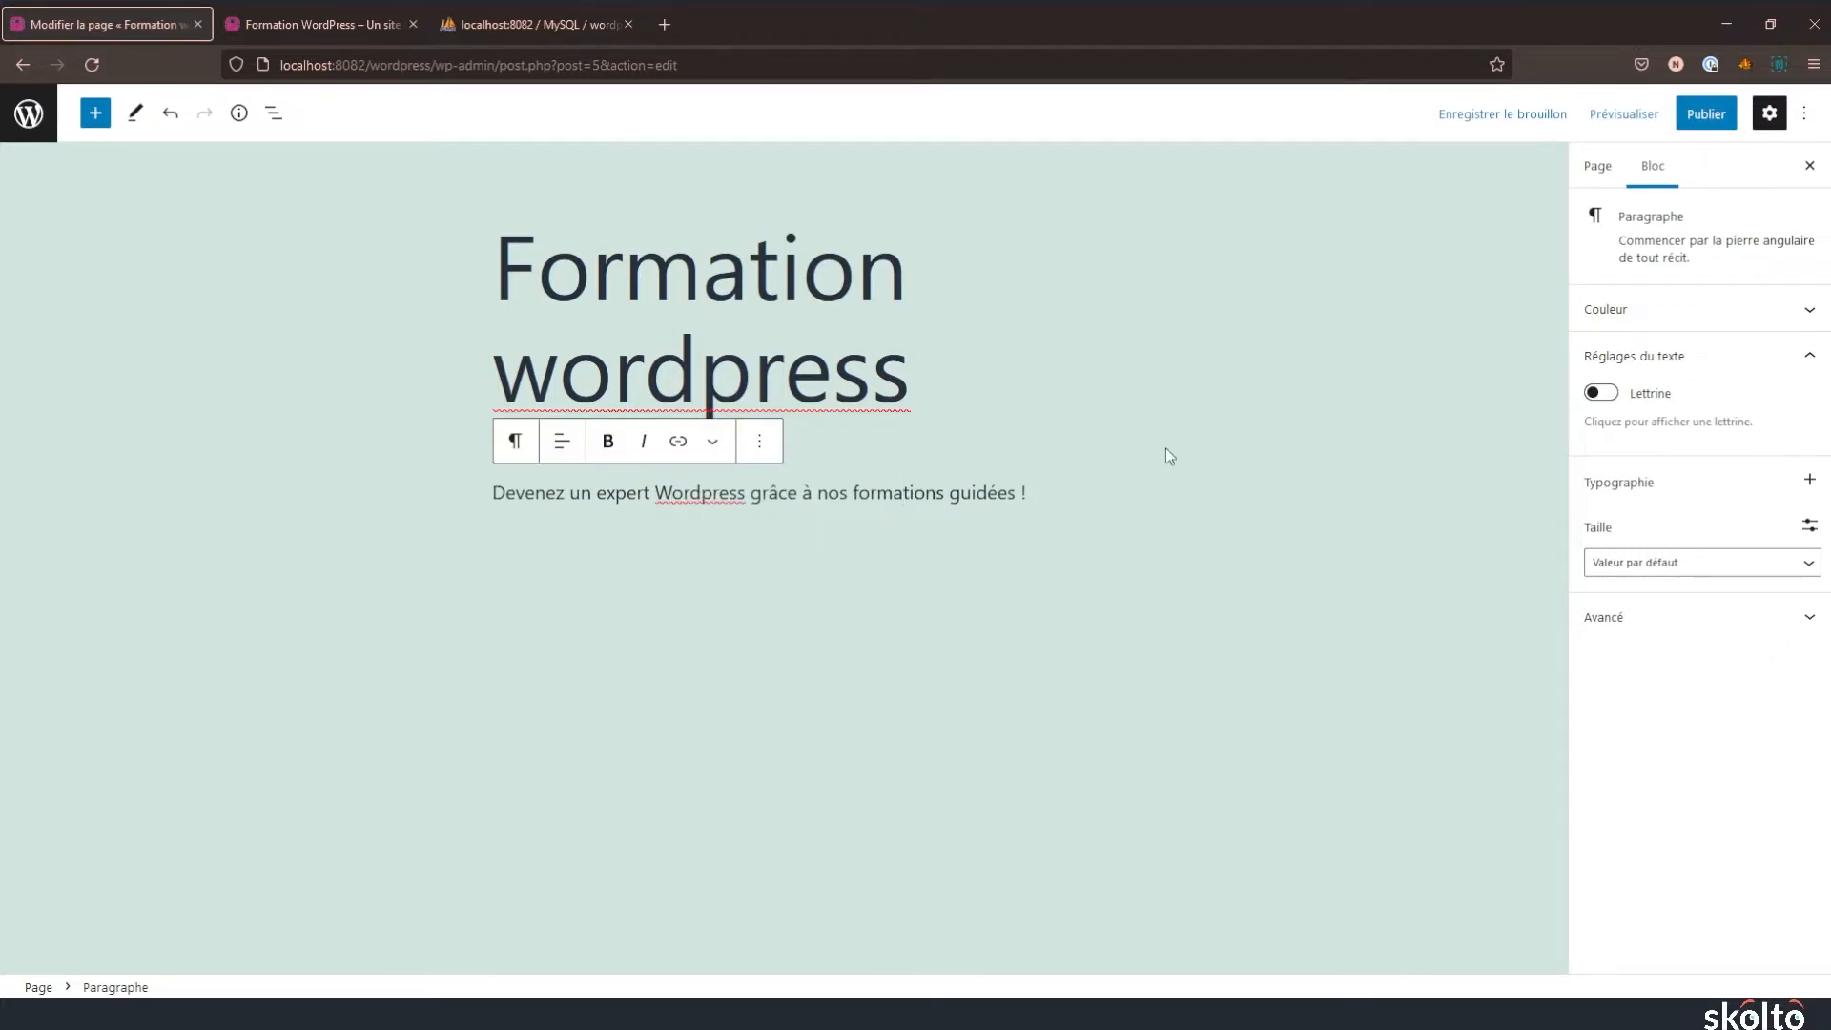
# - Review the visibility and publication date options, then publish the page publicly and immediately
pyautogui.click(1706, 114)
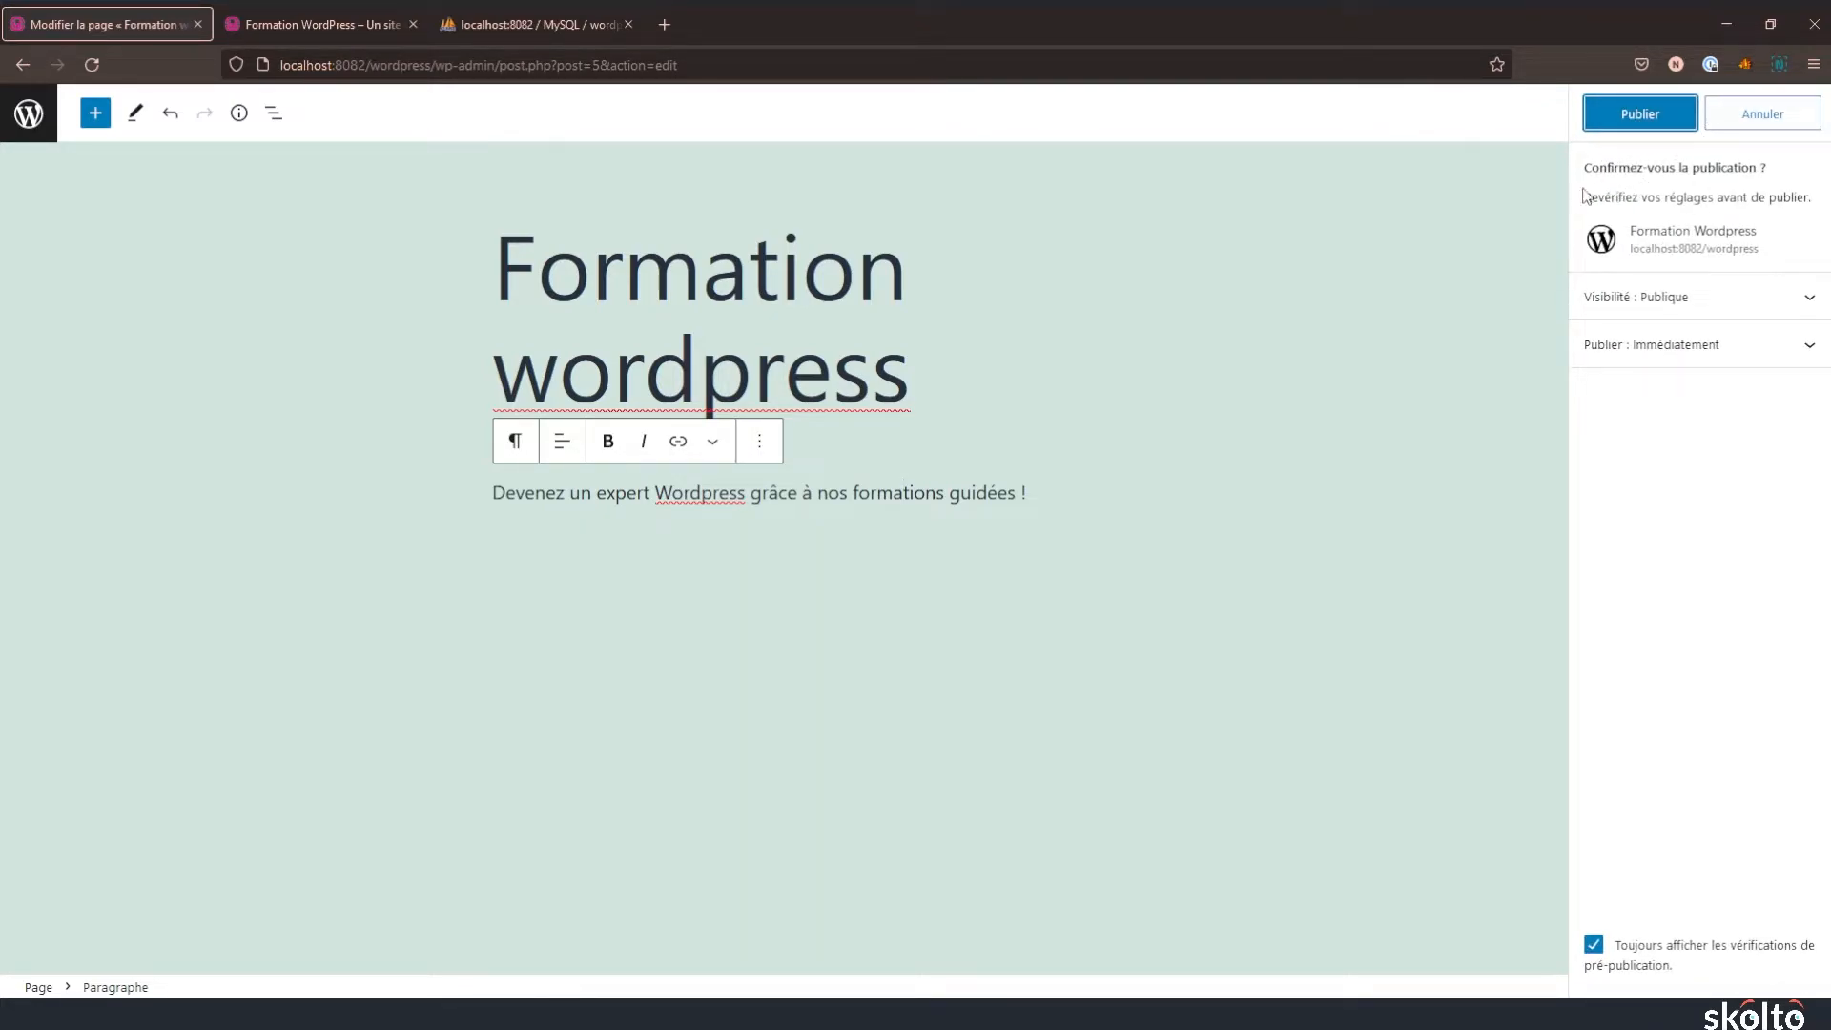
pyautogui.click(1707, 297)
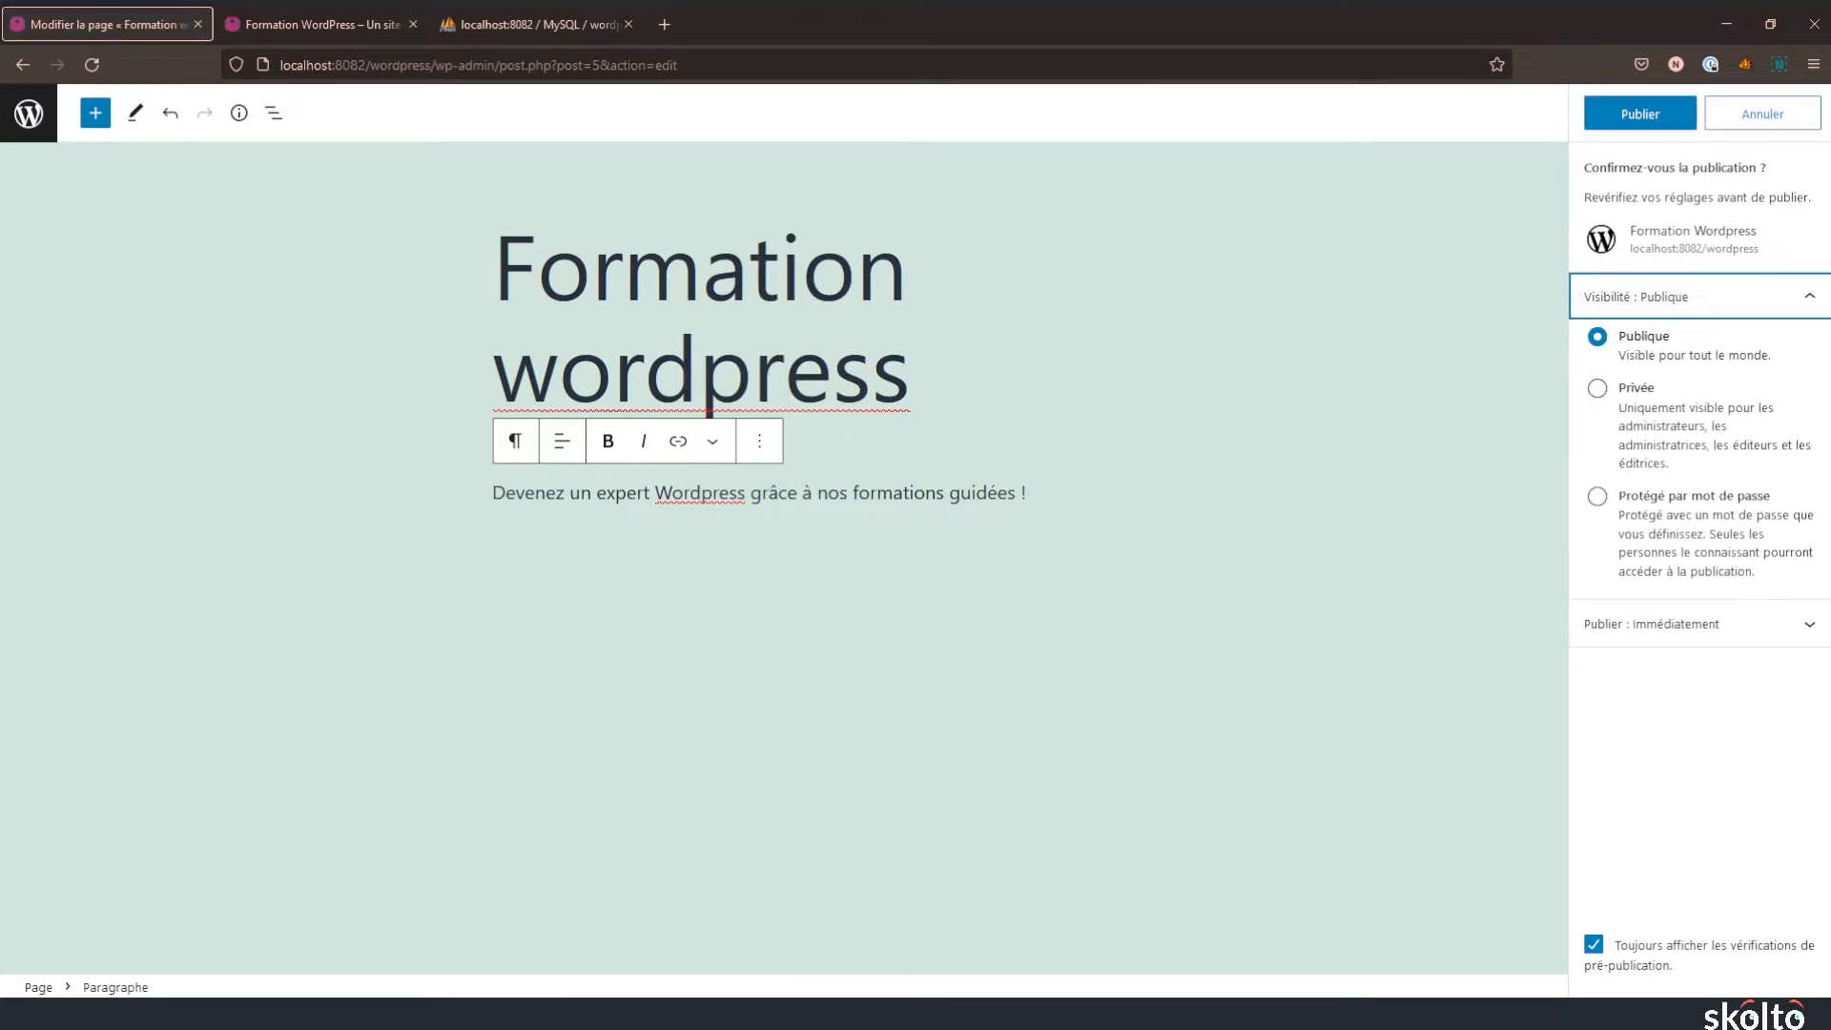
pyautogui.click(1735, 622)
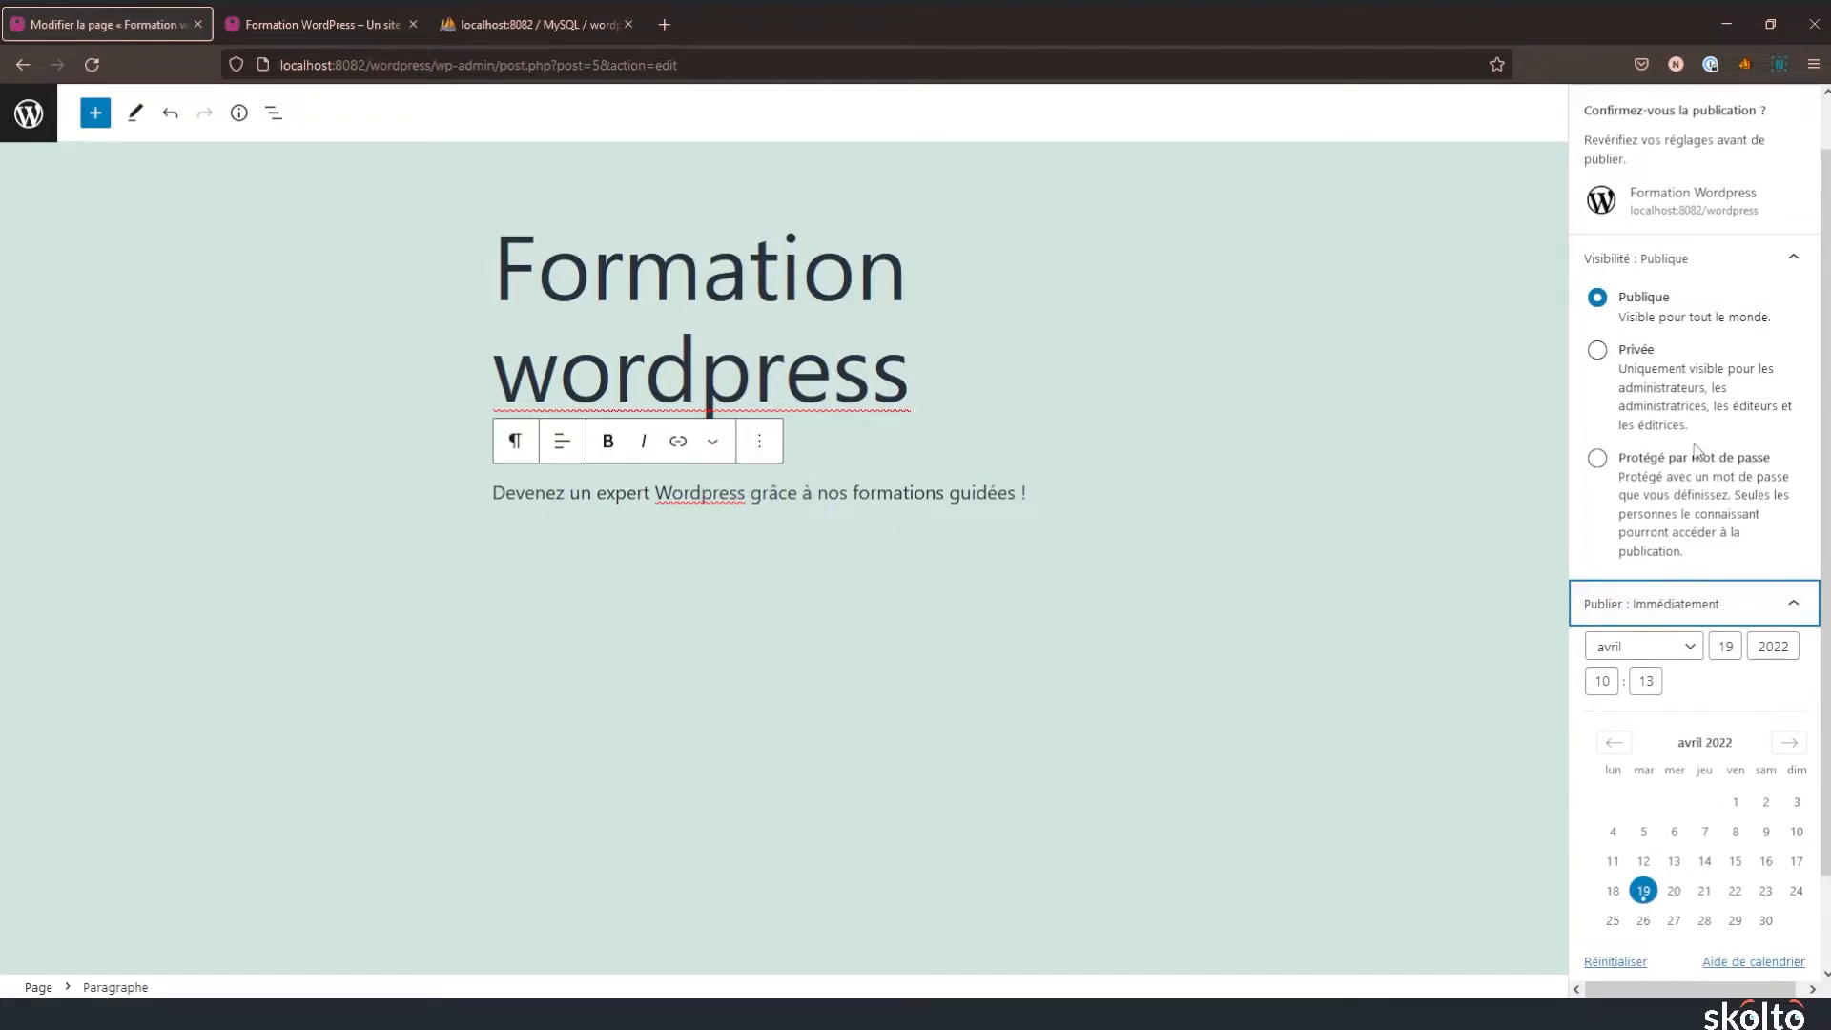
pyautogui.scroll(2, 1696, 451)
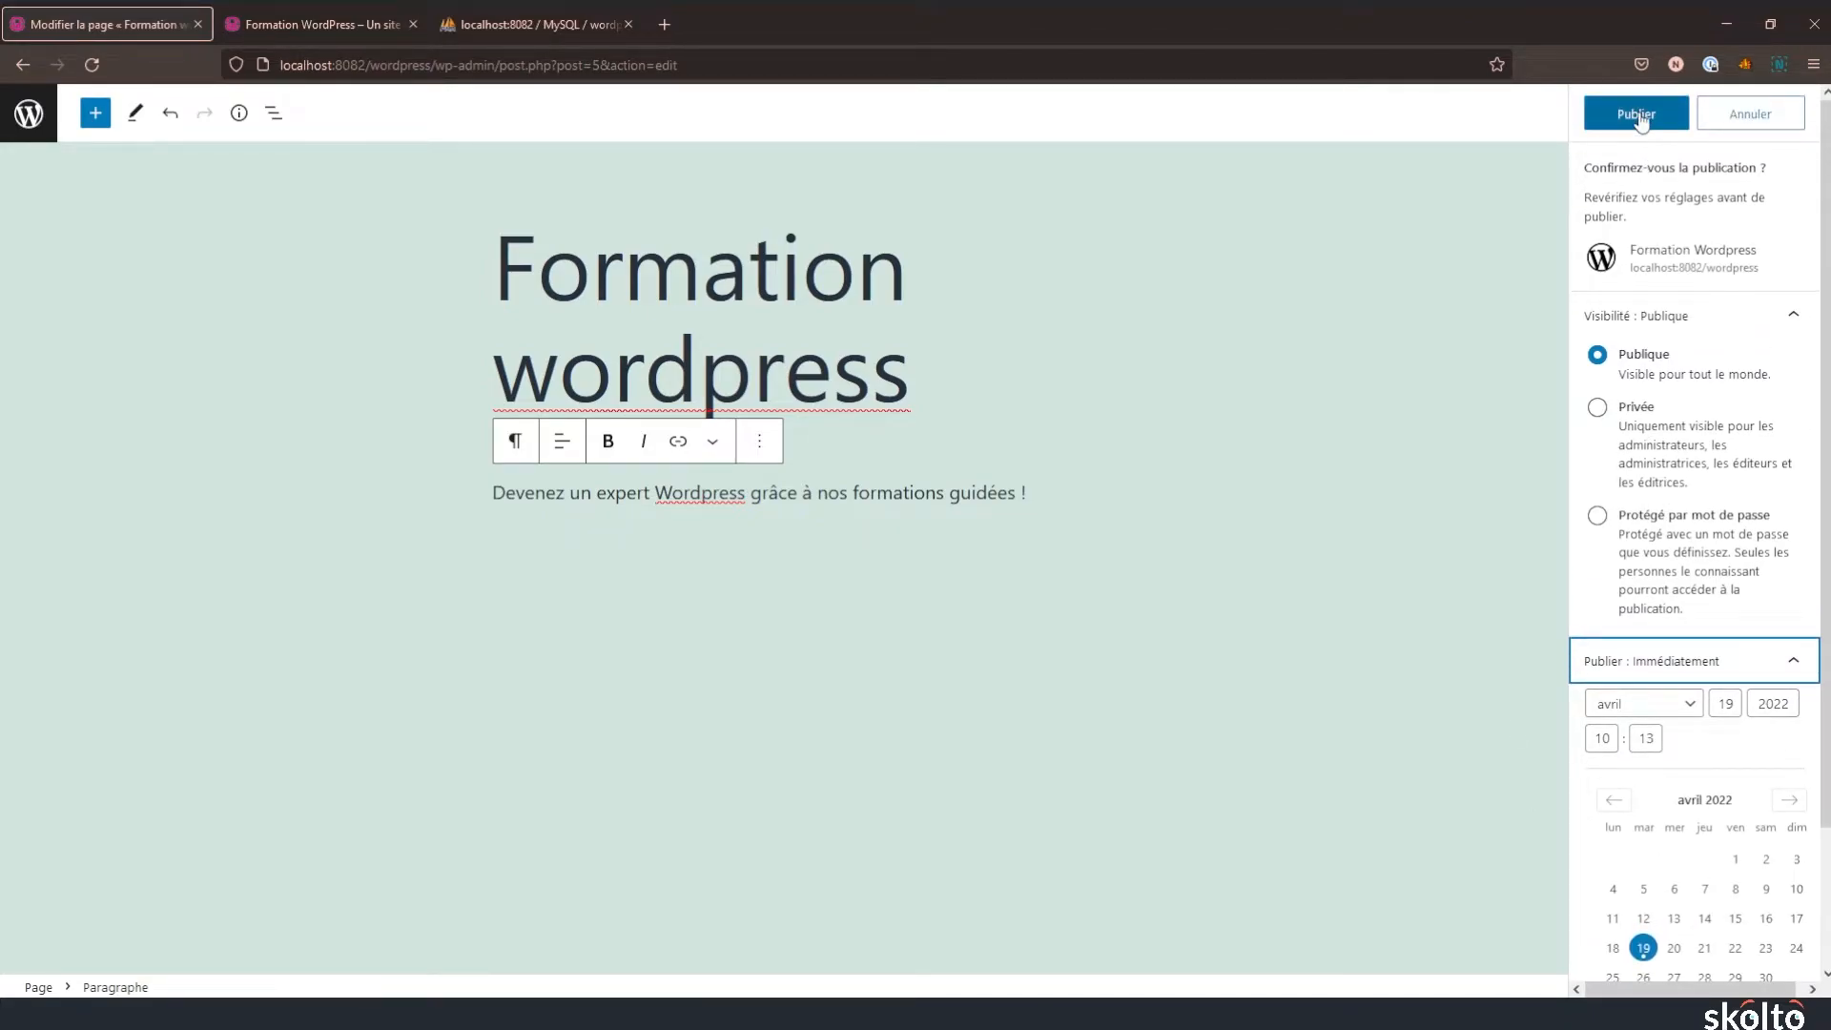
pyautogui.click(1636, 115)
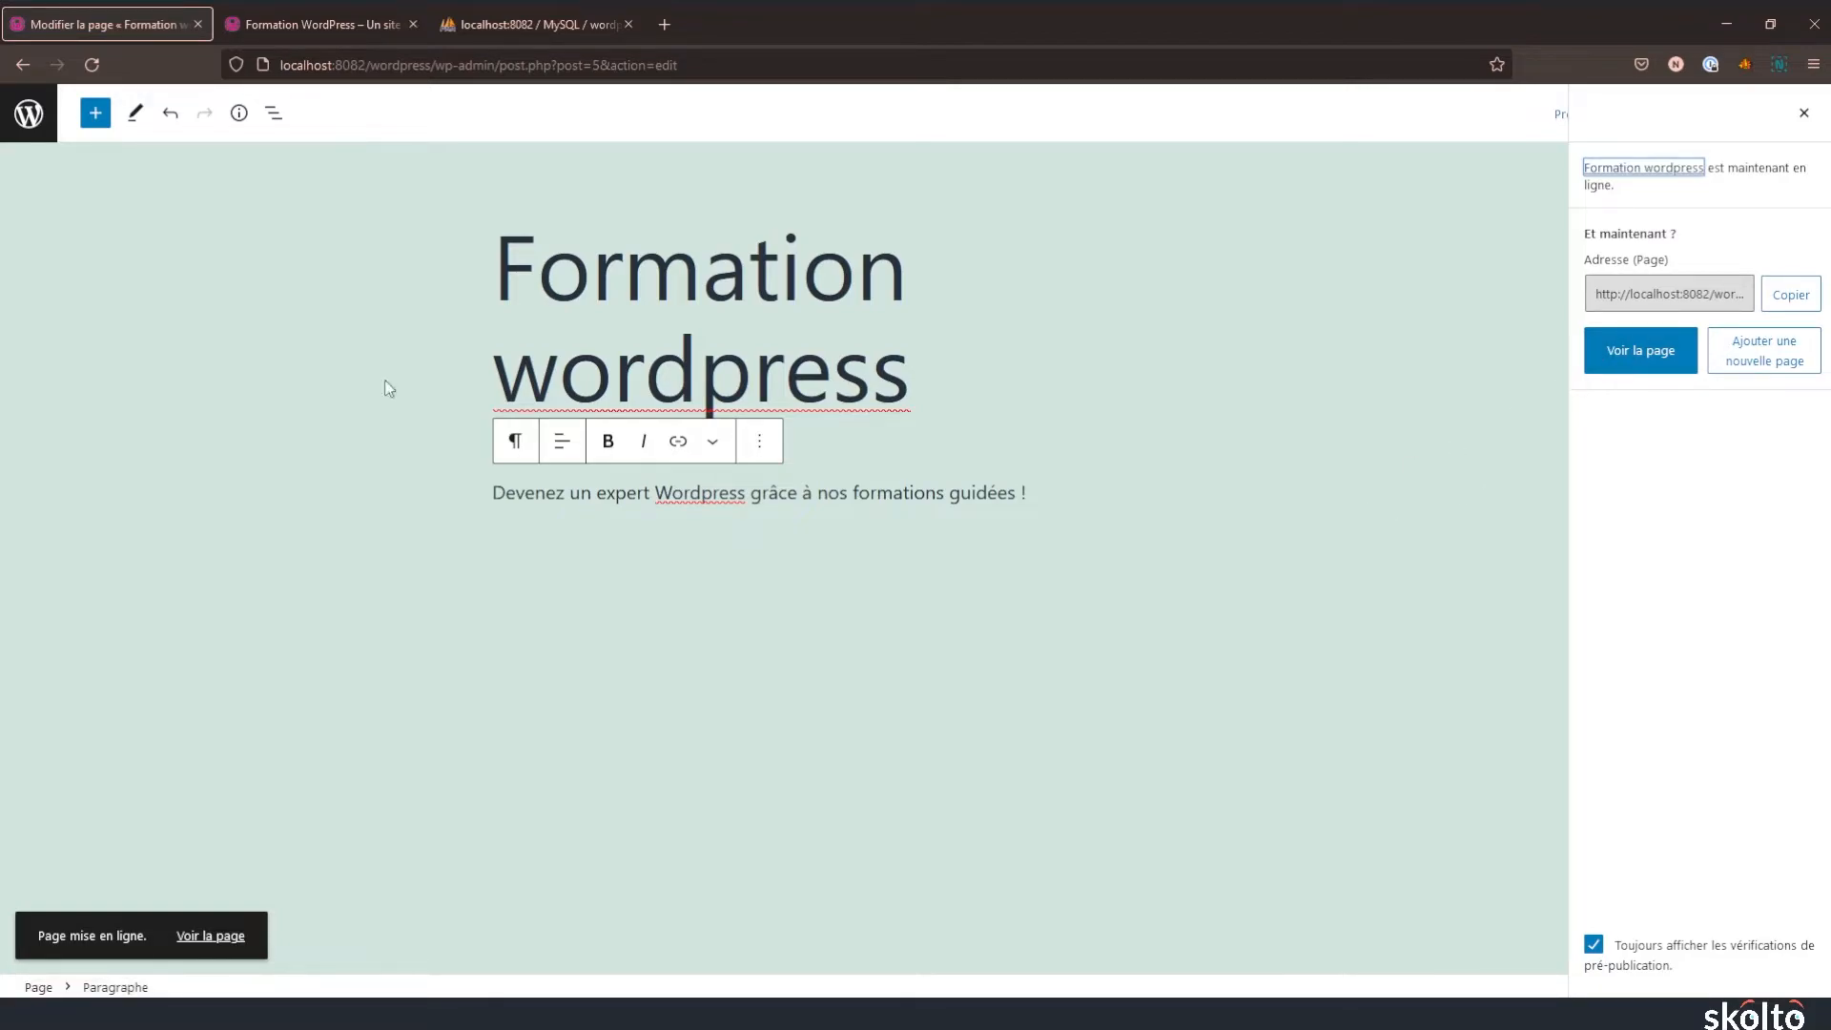
# - Switch to the site's front page and reload it to check what the home page shows
pyautogui.click(287, 23)
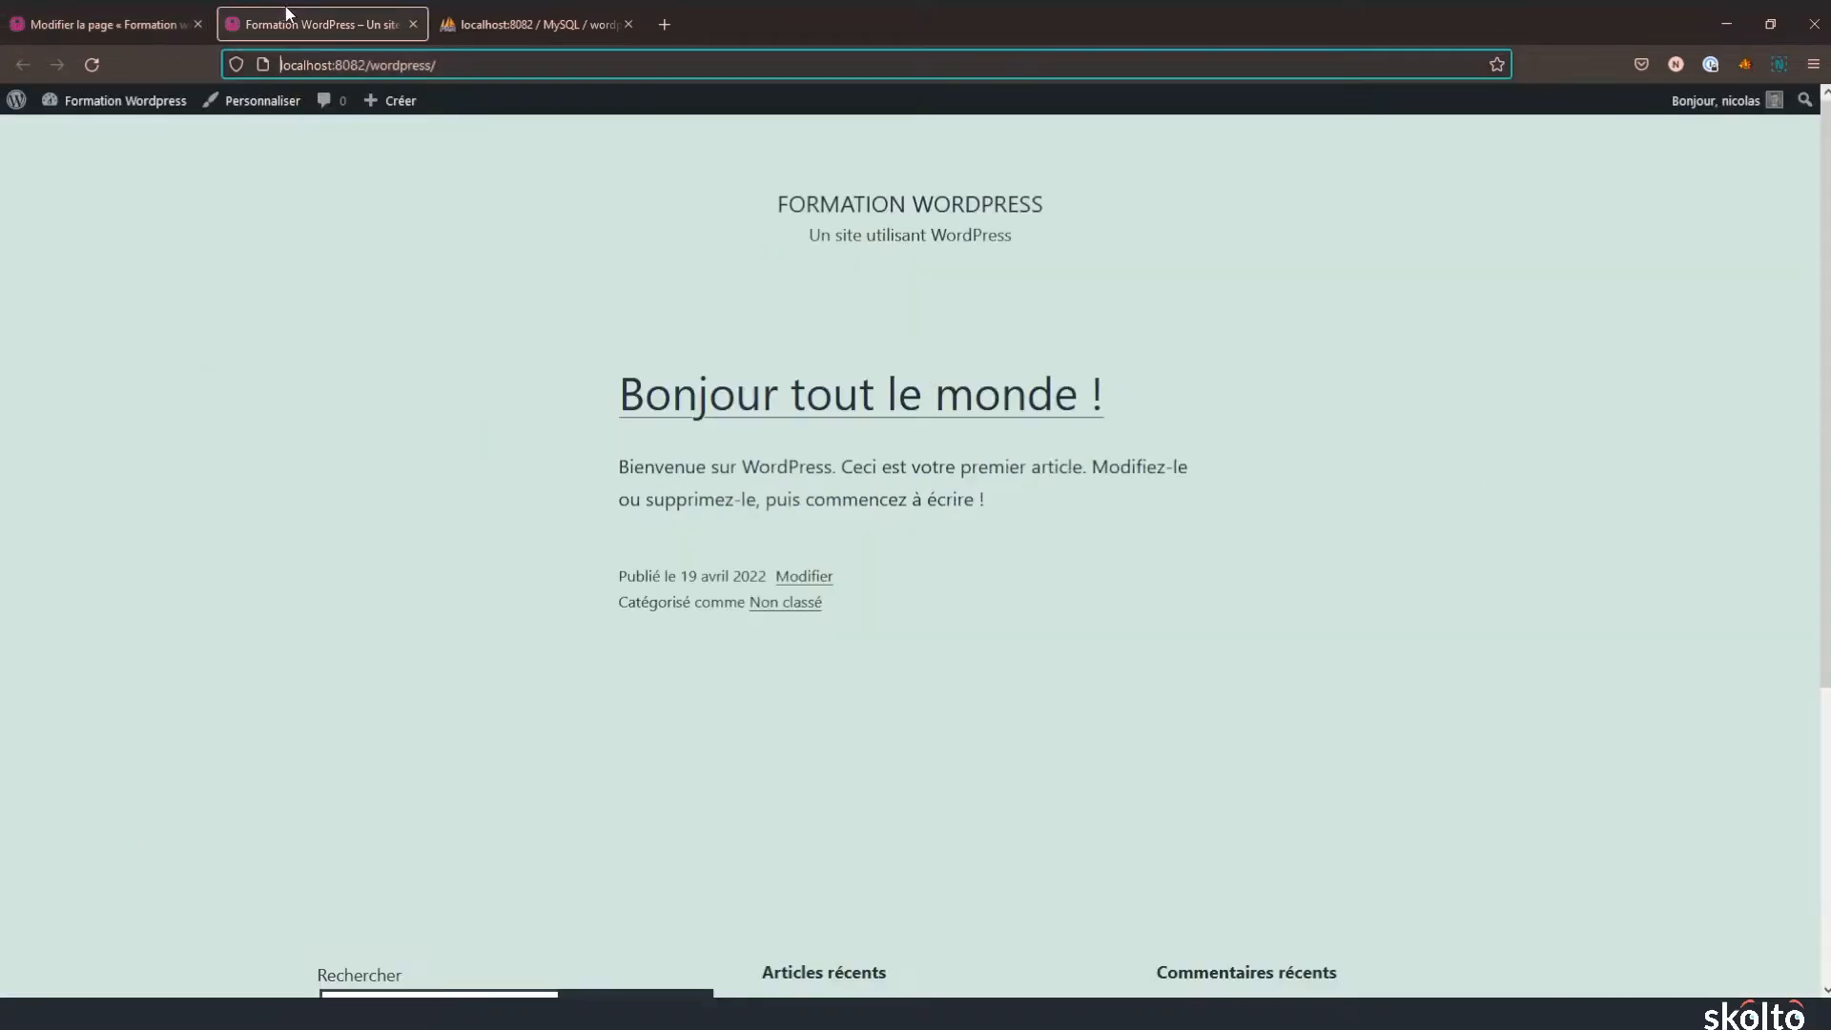
pyautogui.click(92, 65)
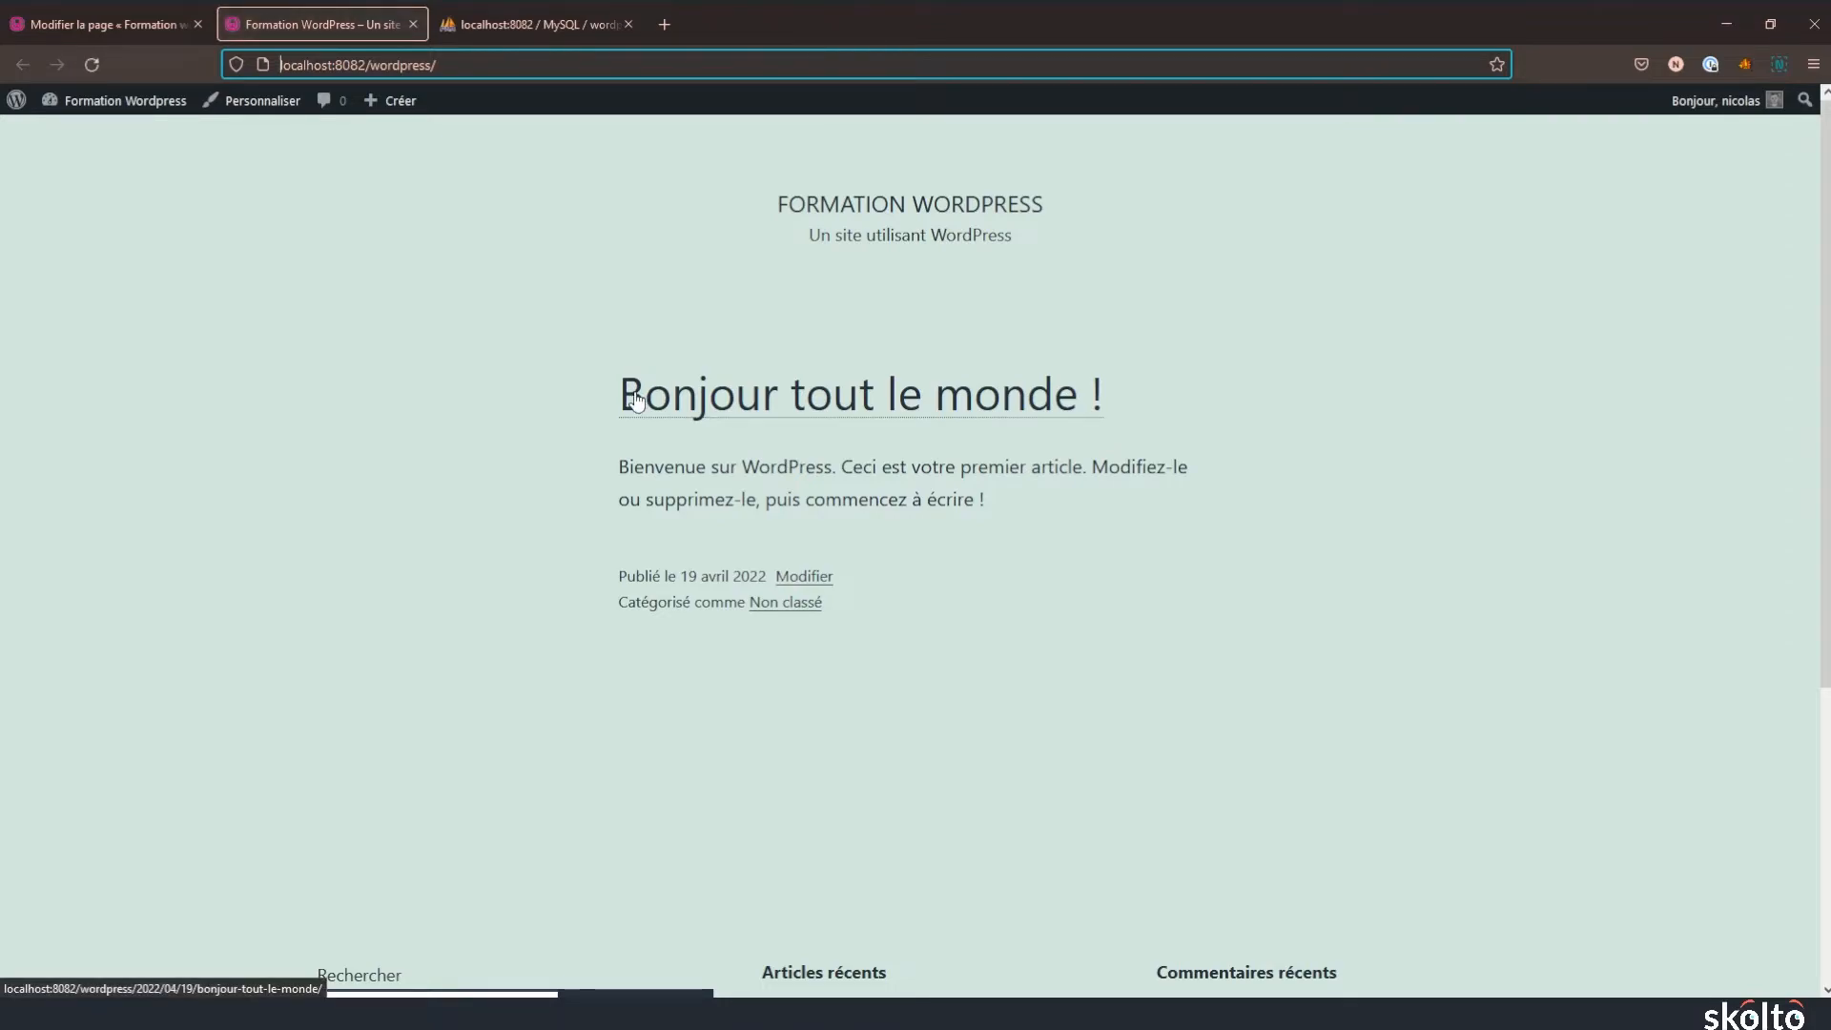
pyautogui.click(455, 66)
pyautogui.click(540, 628)
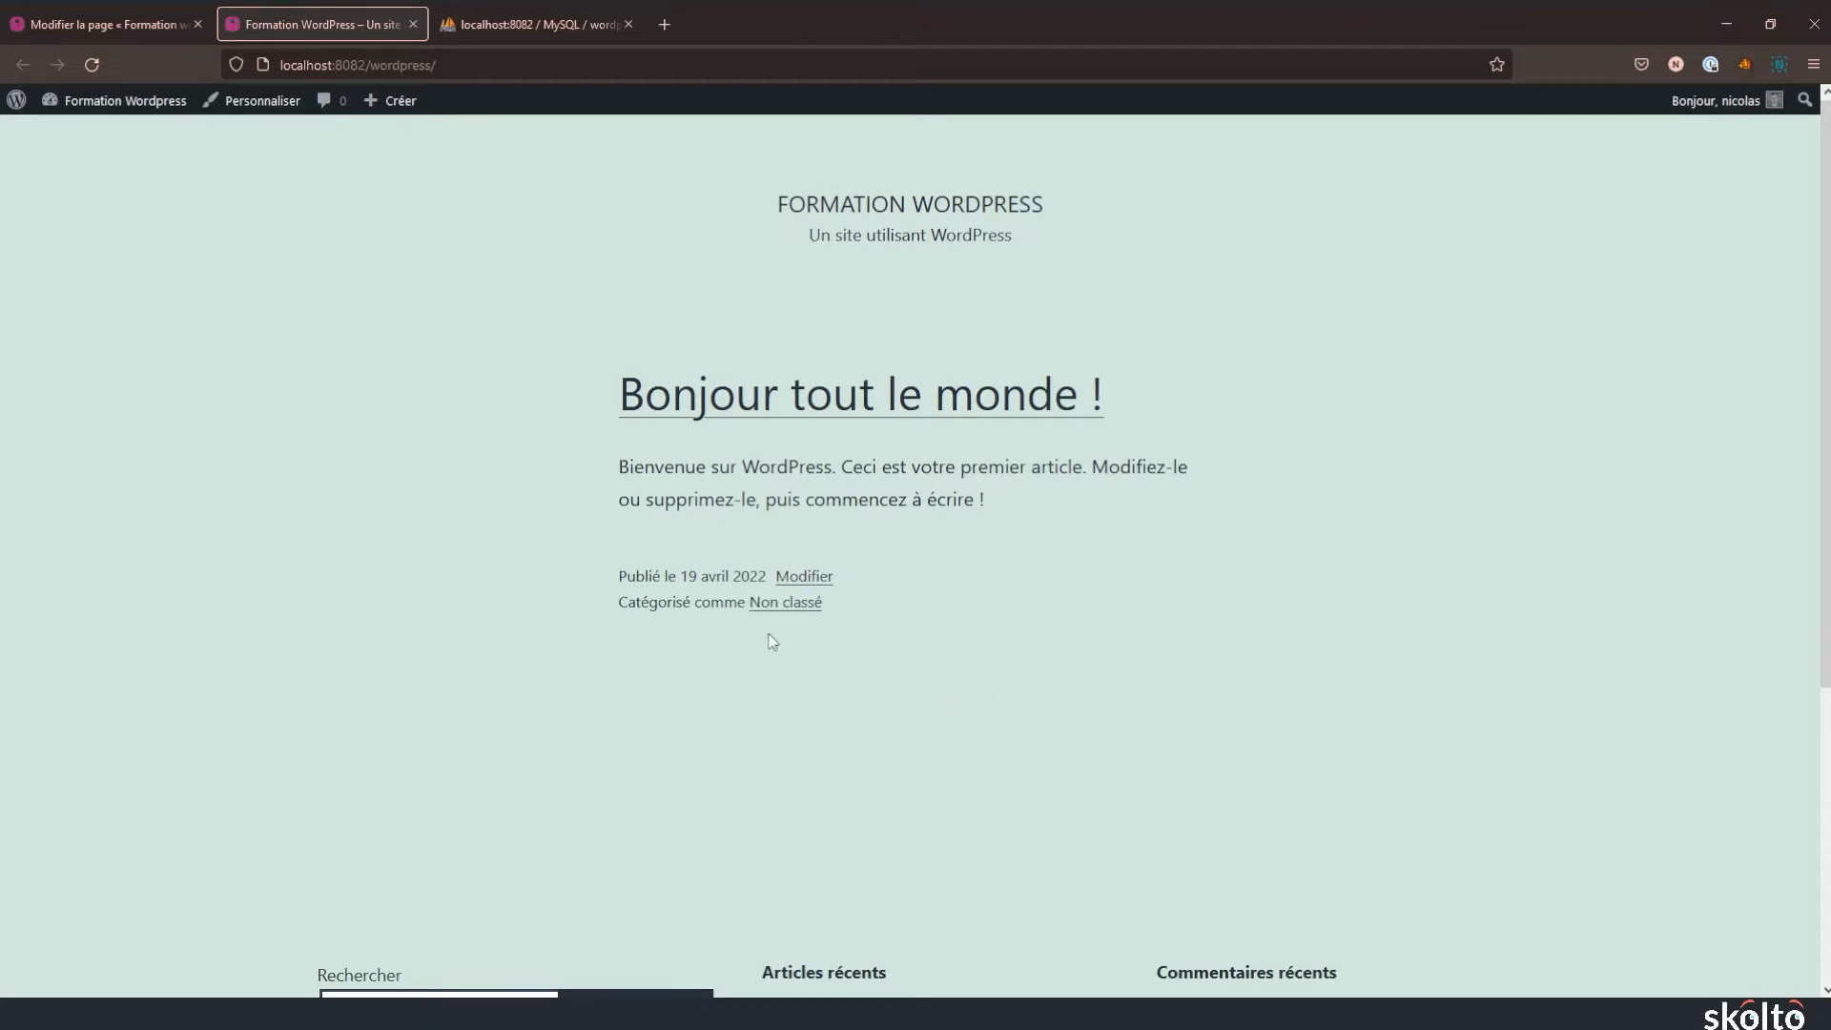
# - Return to the page editor and open the published "Formation wordpress" page in a new tab to view it
pyautogui.click(95, 32)
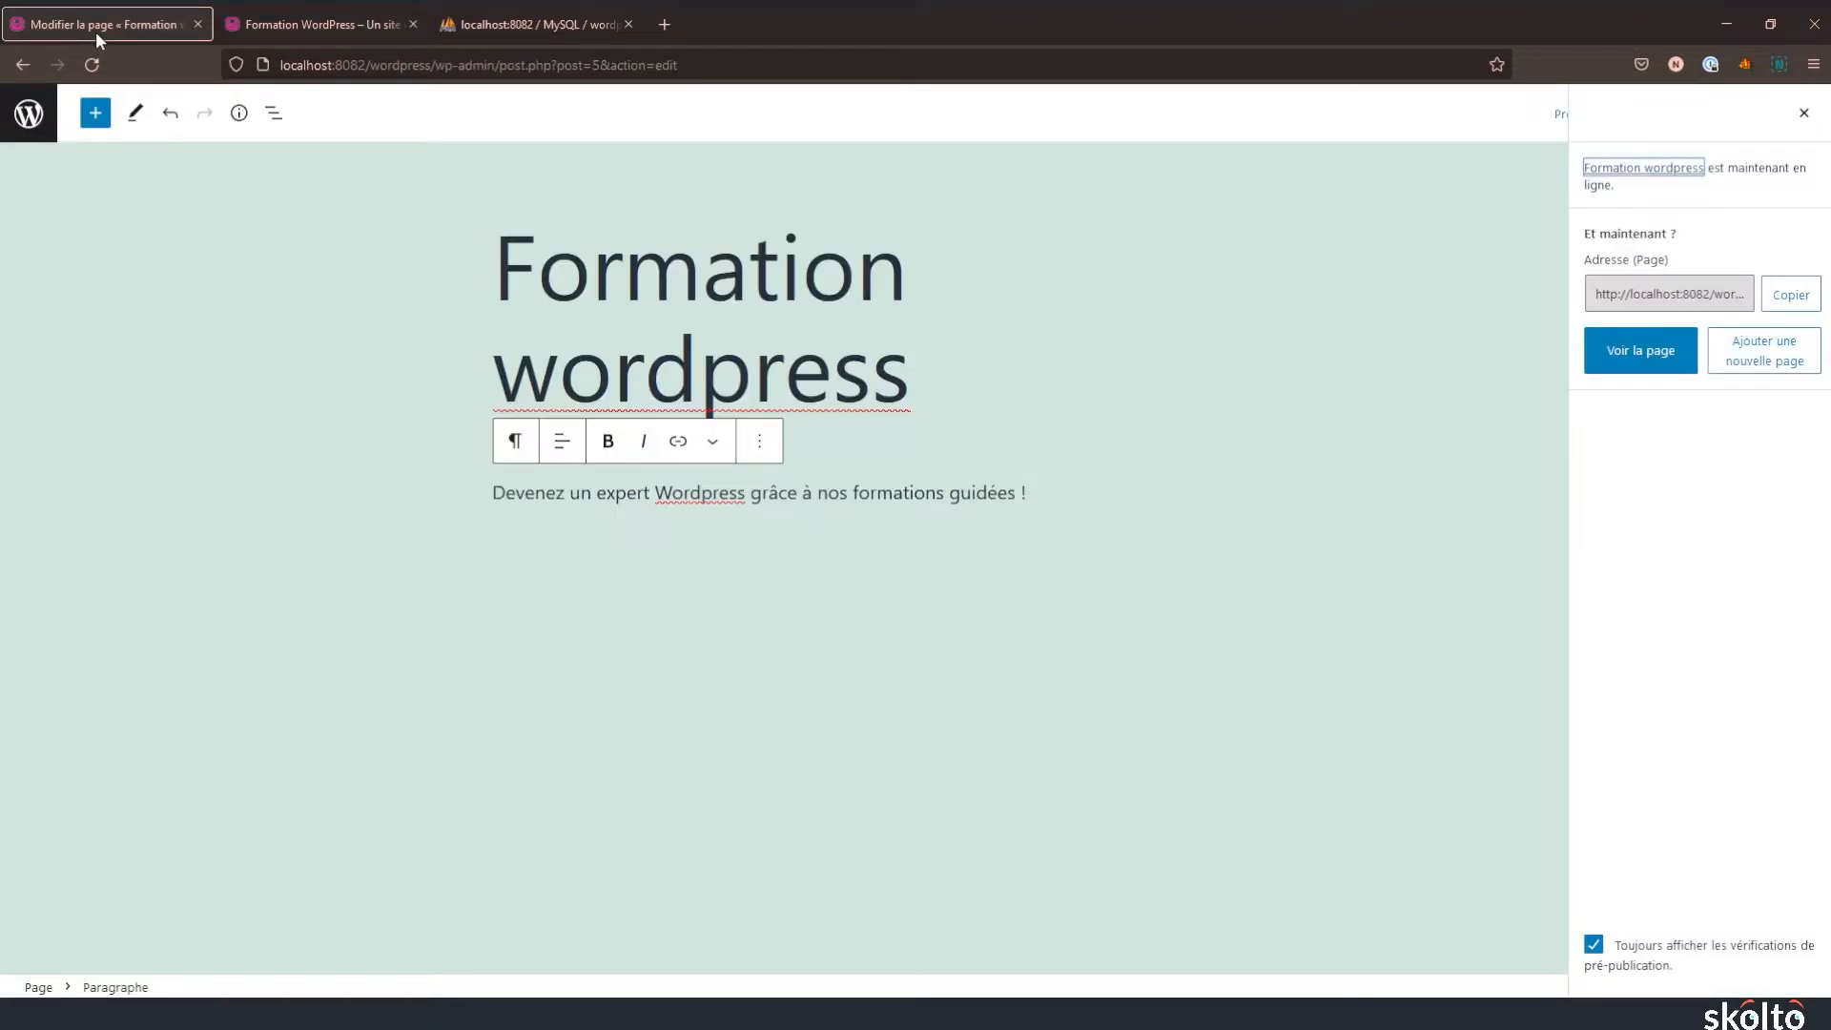
pyautogui.click(1664, 354)
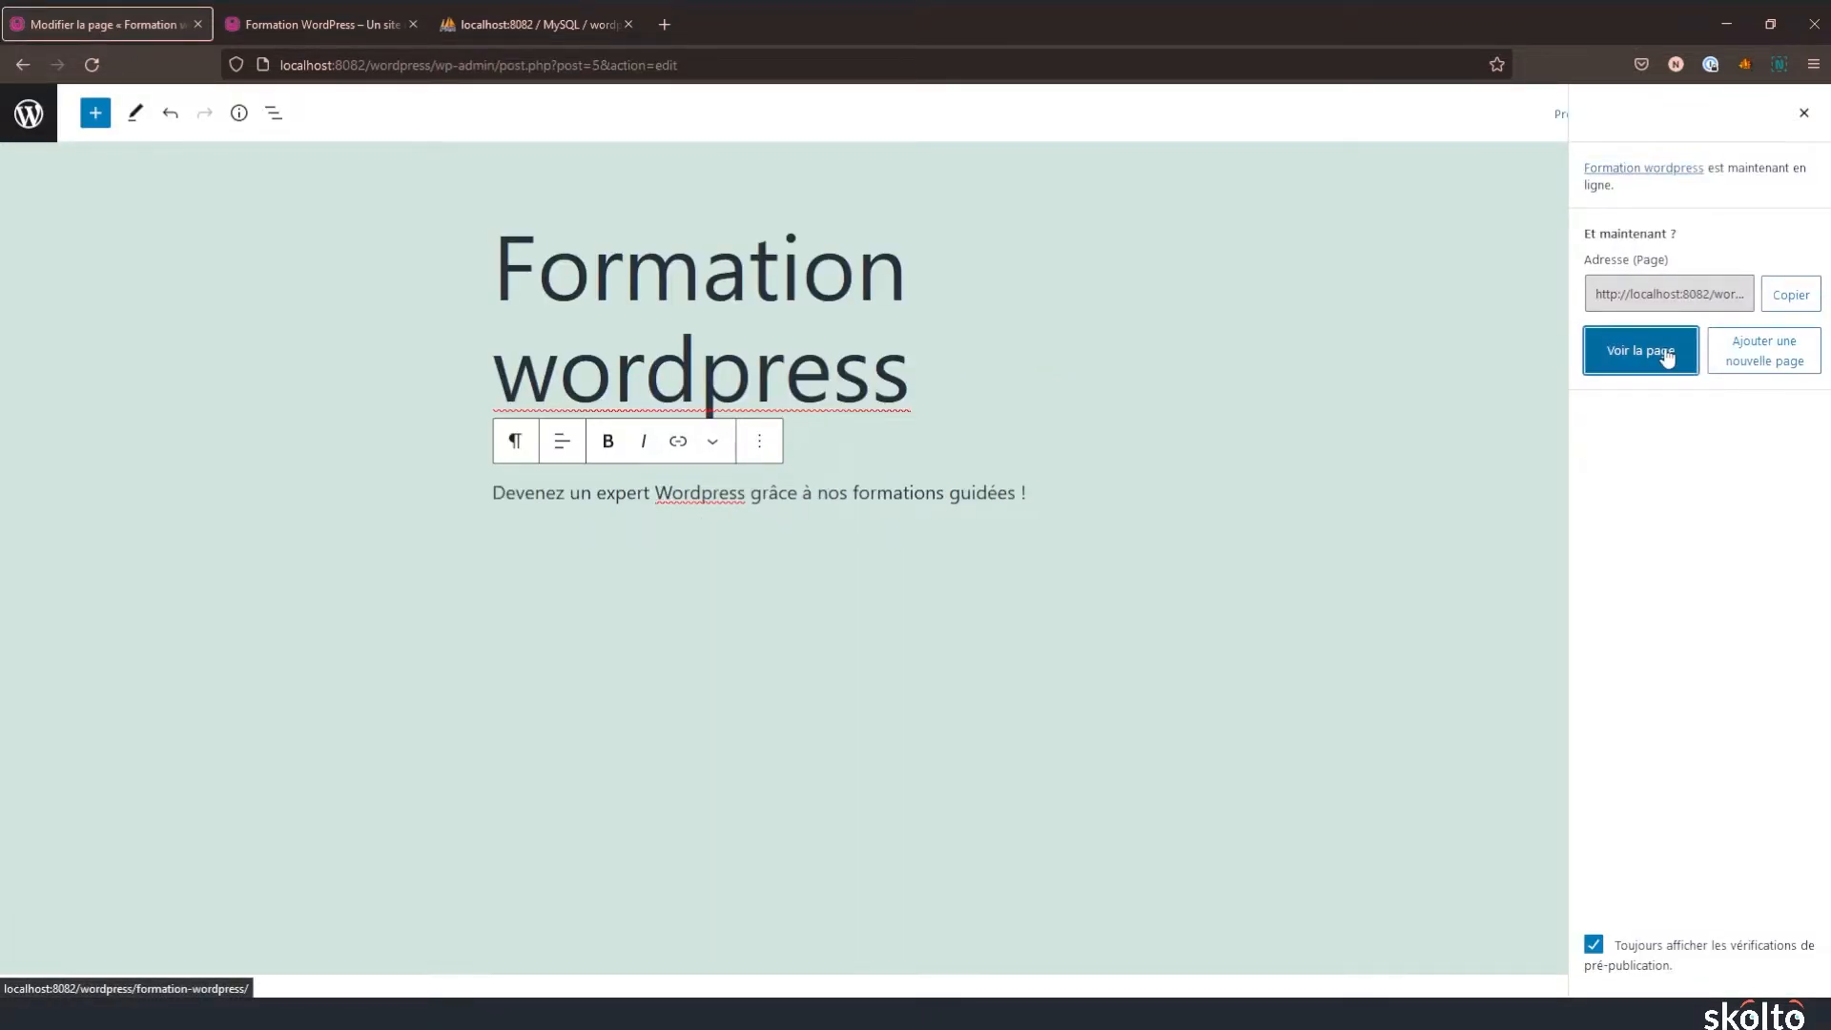
pyautogui.middleClick(1633, 370)
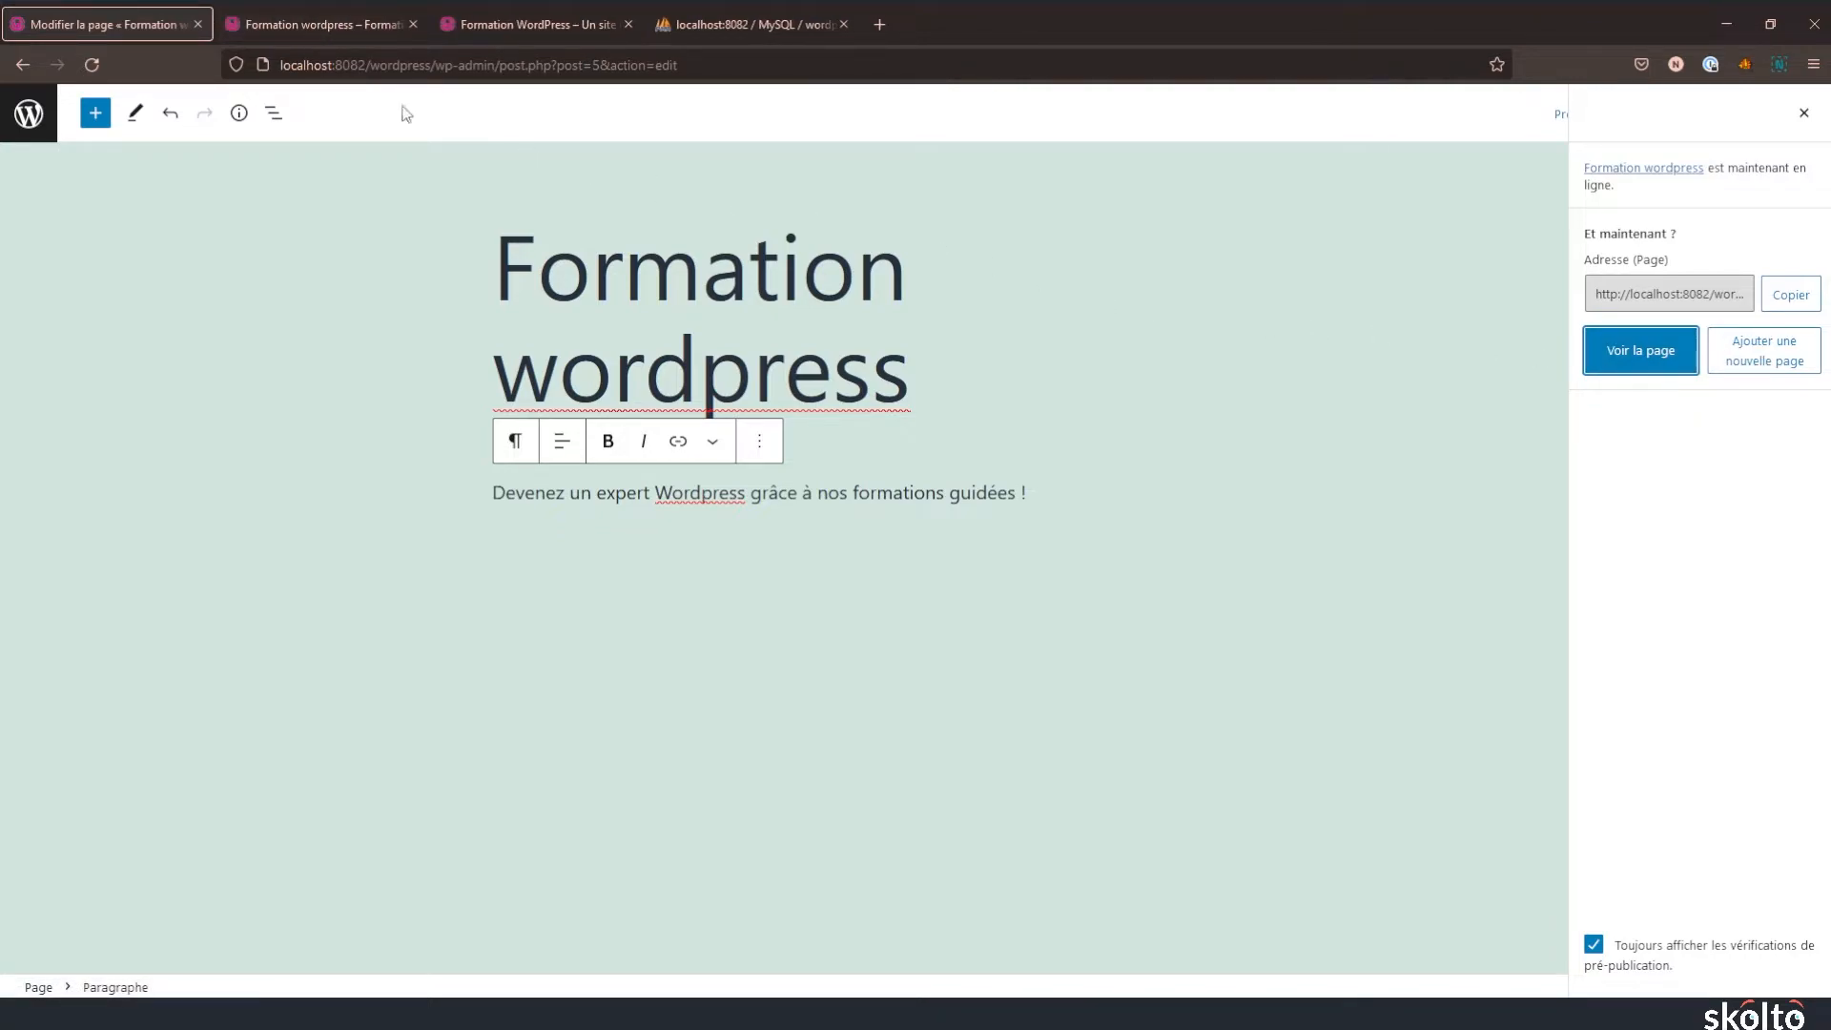
pyautogui.click(294, 23)
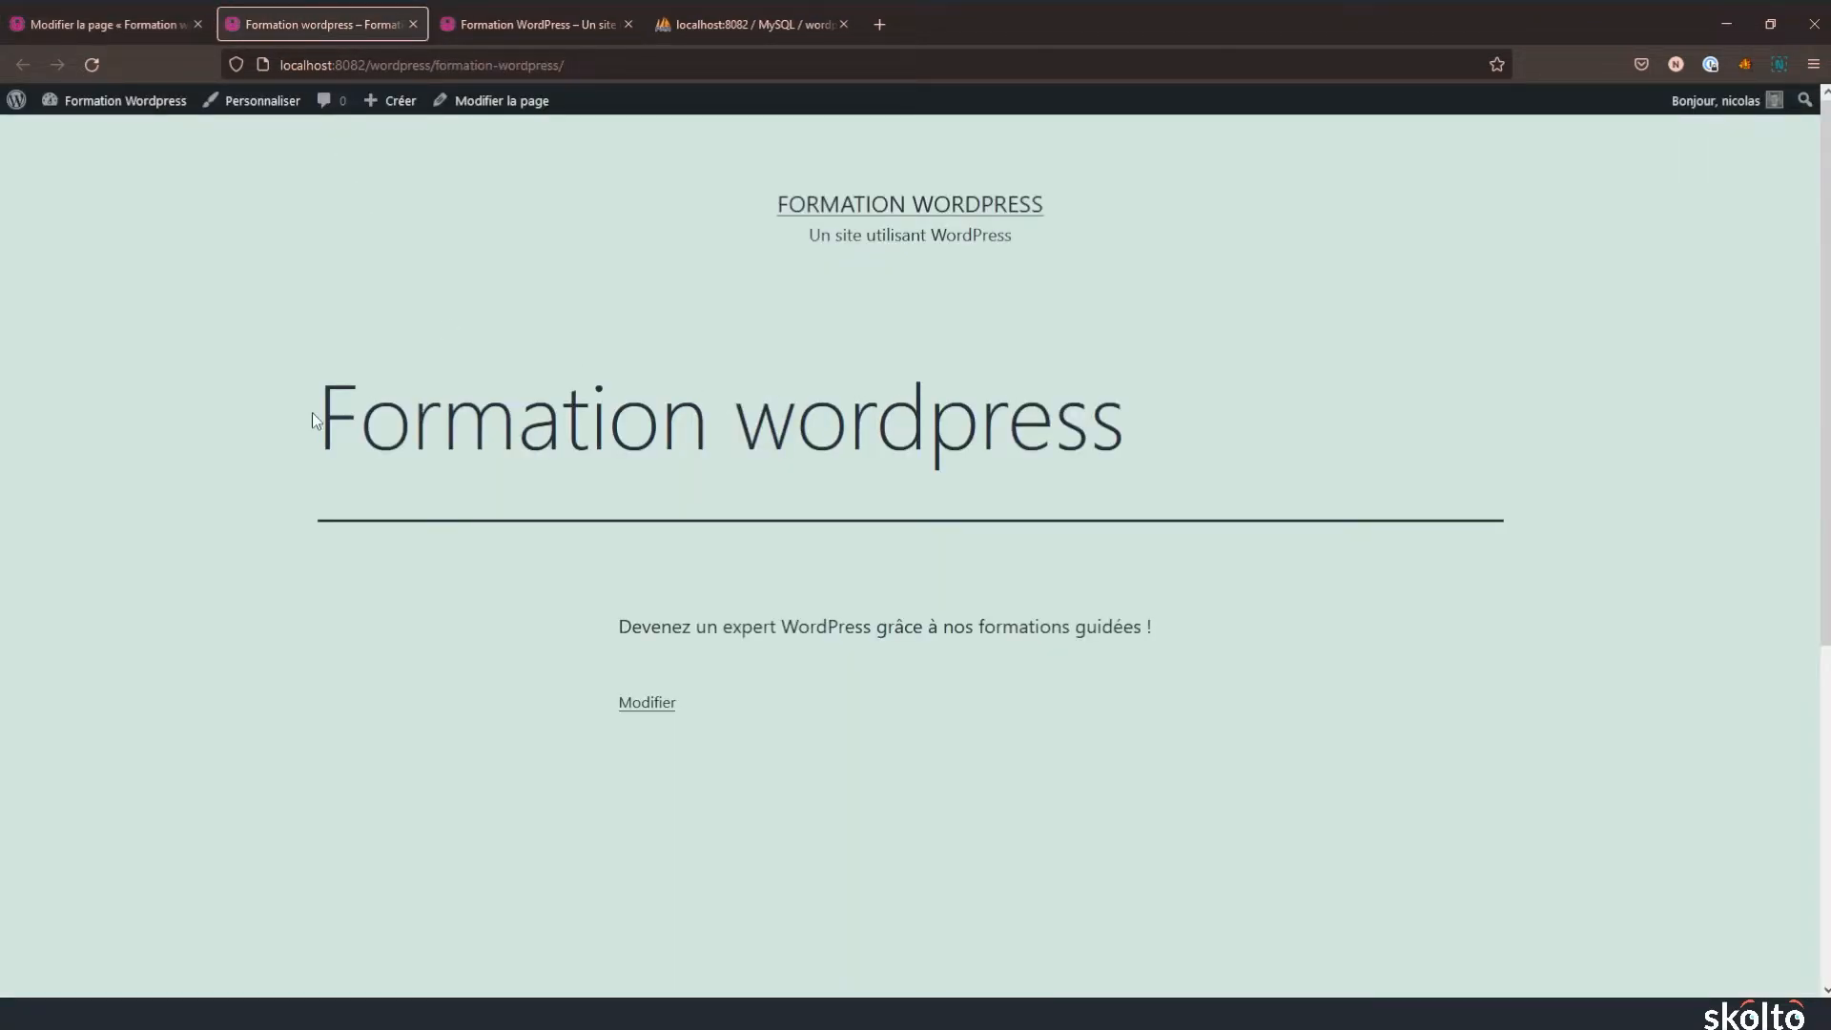
# - Check the title and the paragraph text on the published page, and return to the page editor
pyautogui.moveTo(314, 420); pyautogui.dragTo(1220, 443)
pyautogui.moveTo(611, 626); pyautogui.dragTo(1177, 629)
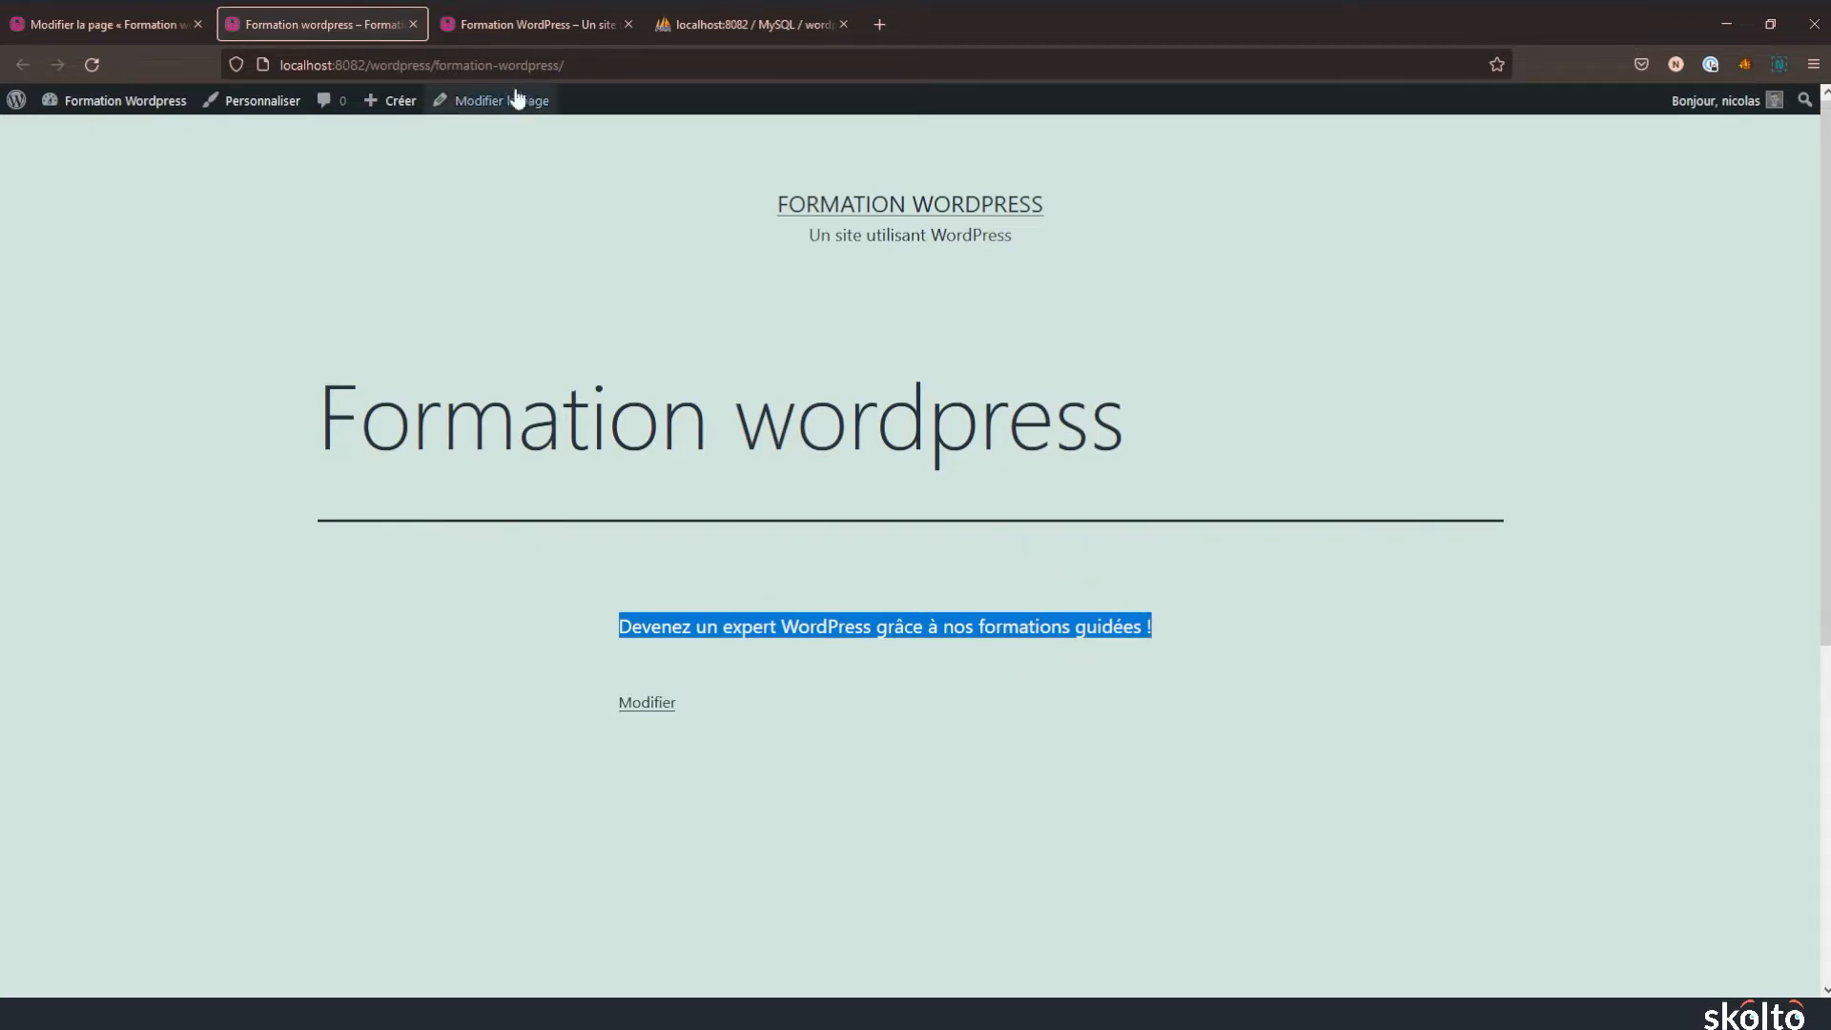
pyautogui.click(118, 24)
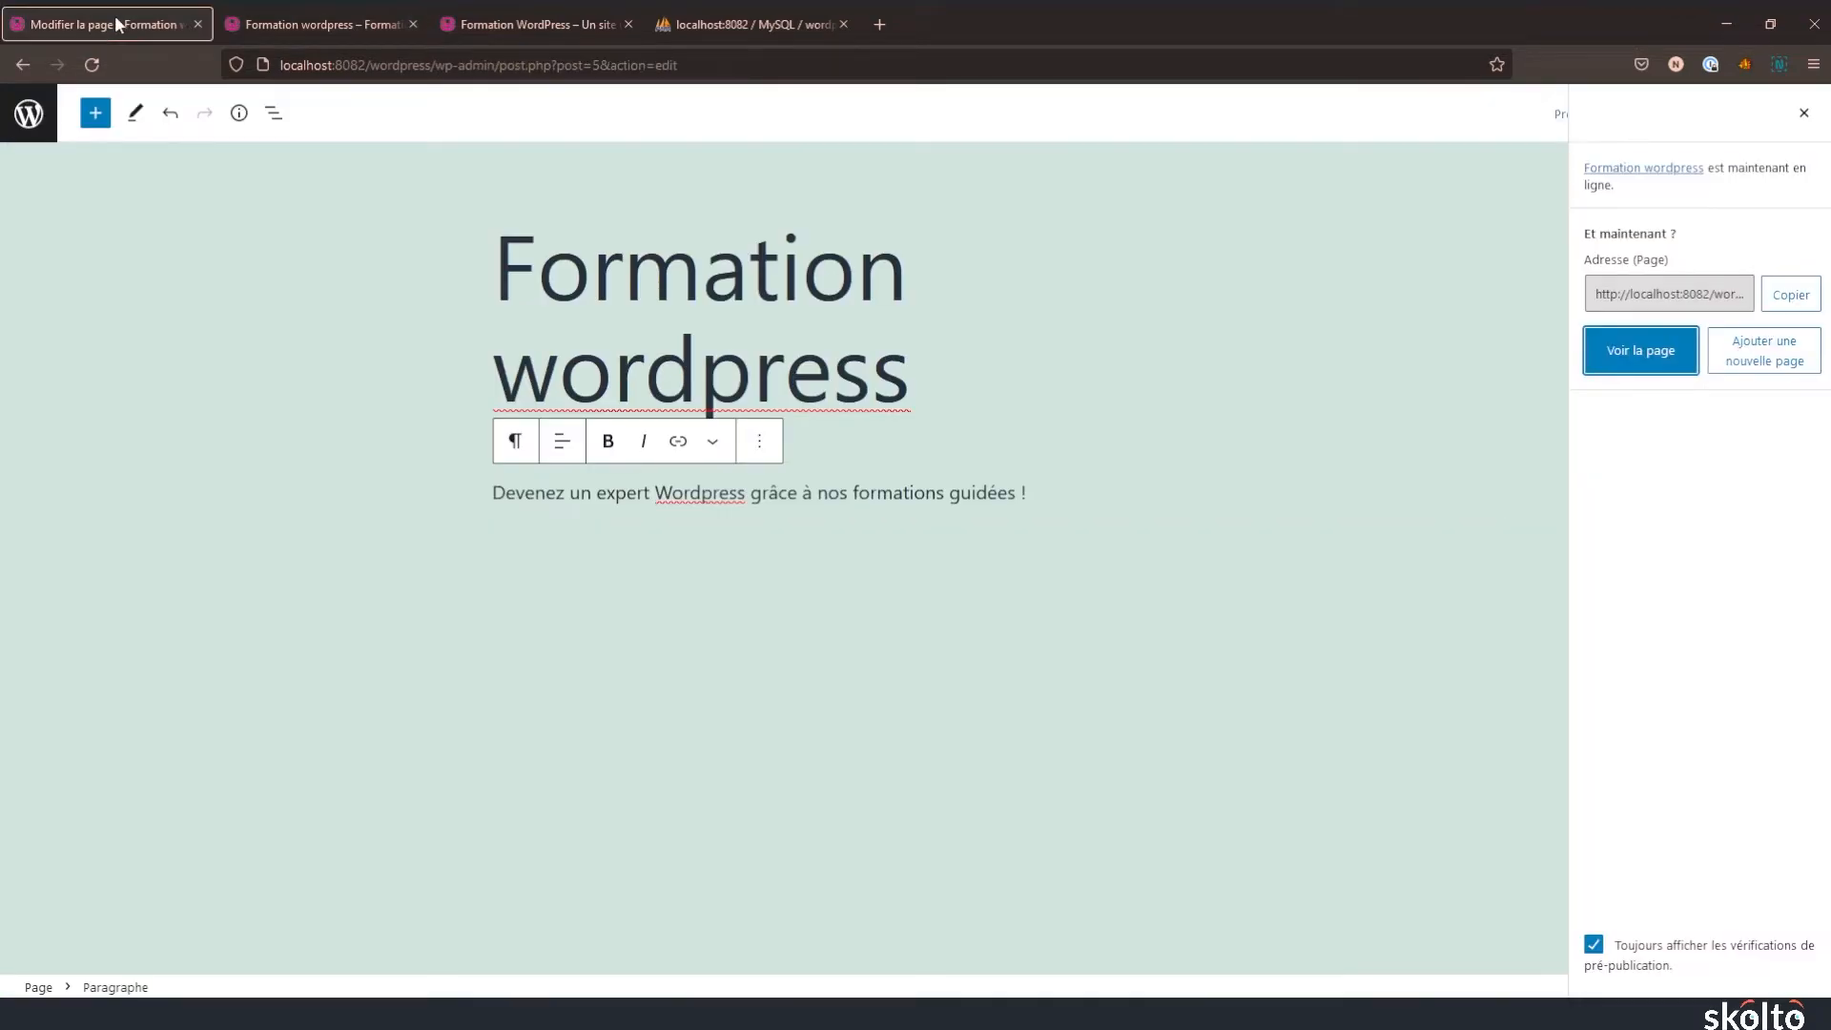
# - Show the list view of the page's blocks and dismiss the post-publication information
pyautogui.click(857, 495)
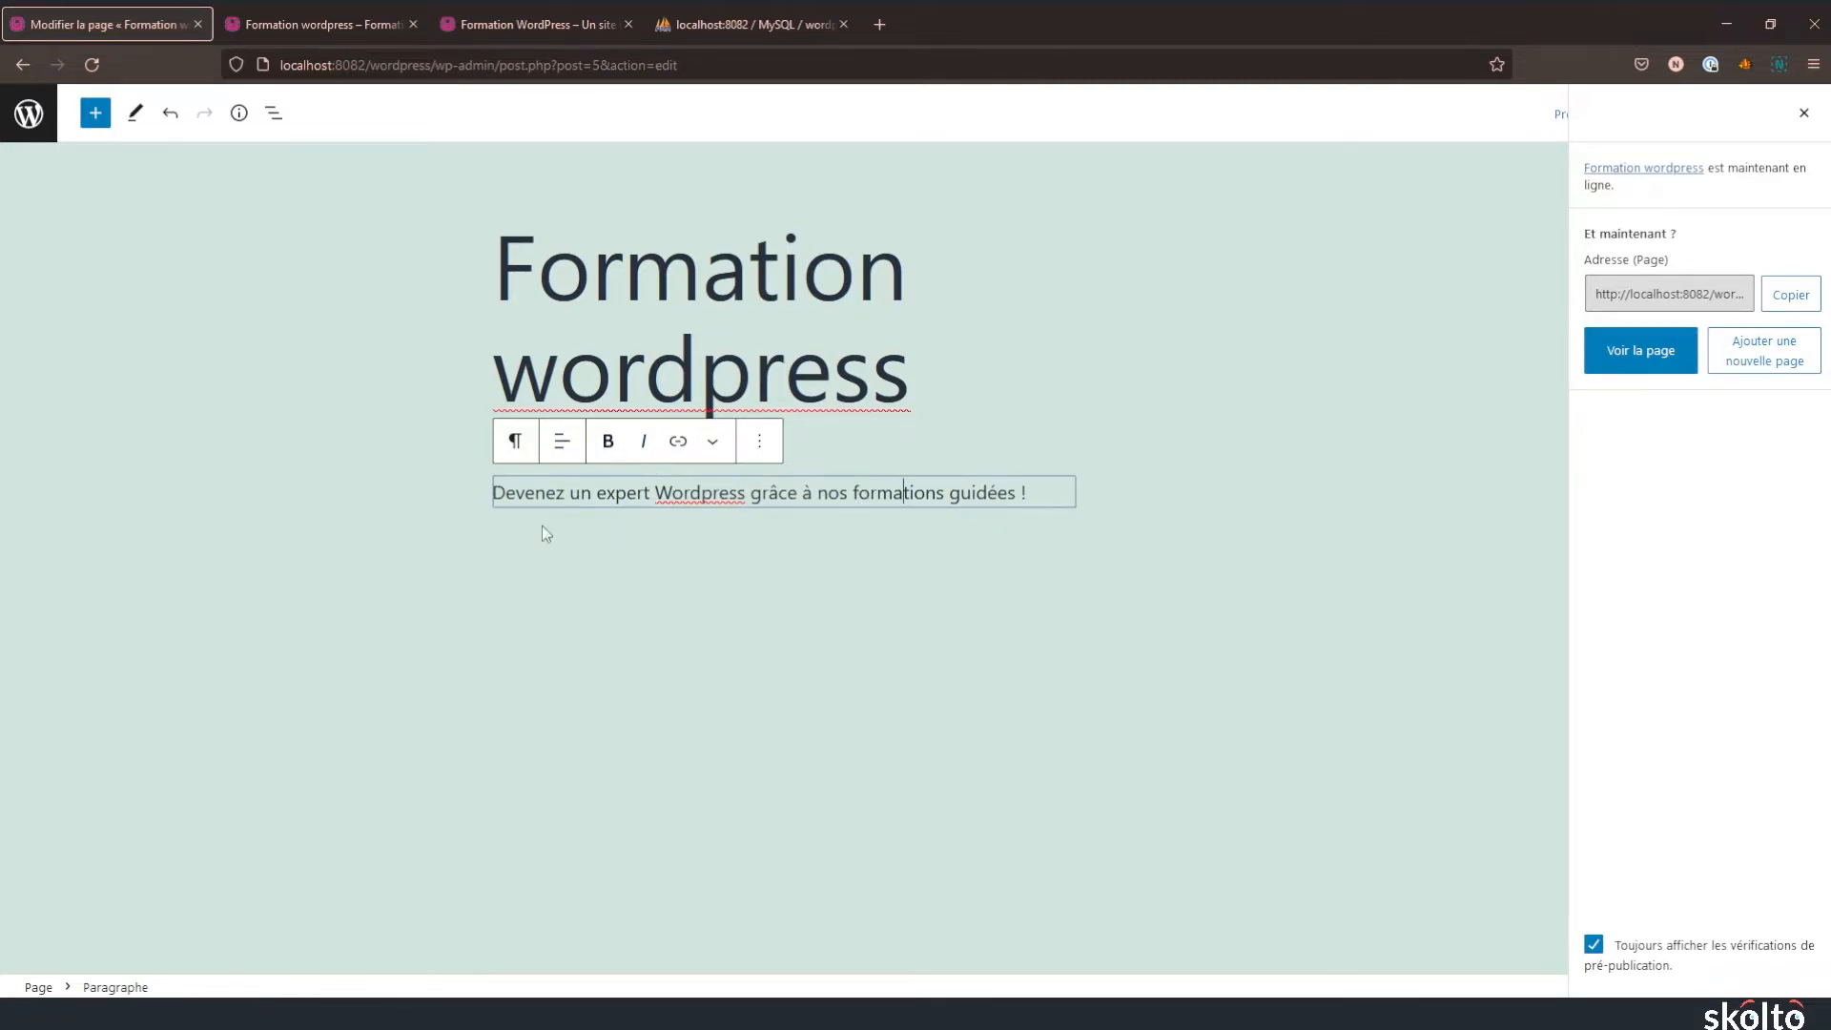
pyautogui.click(274, 113)
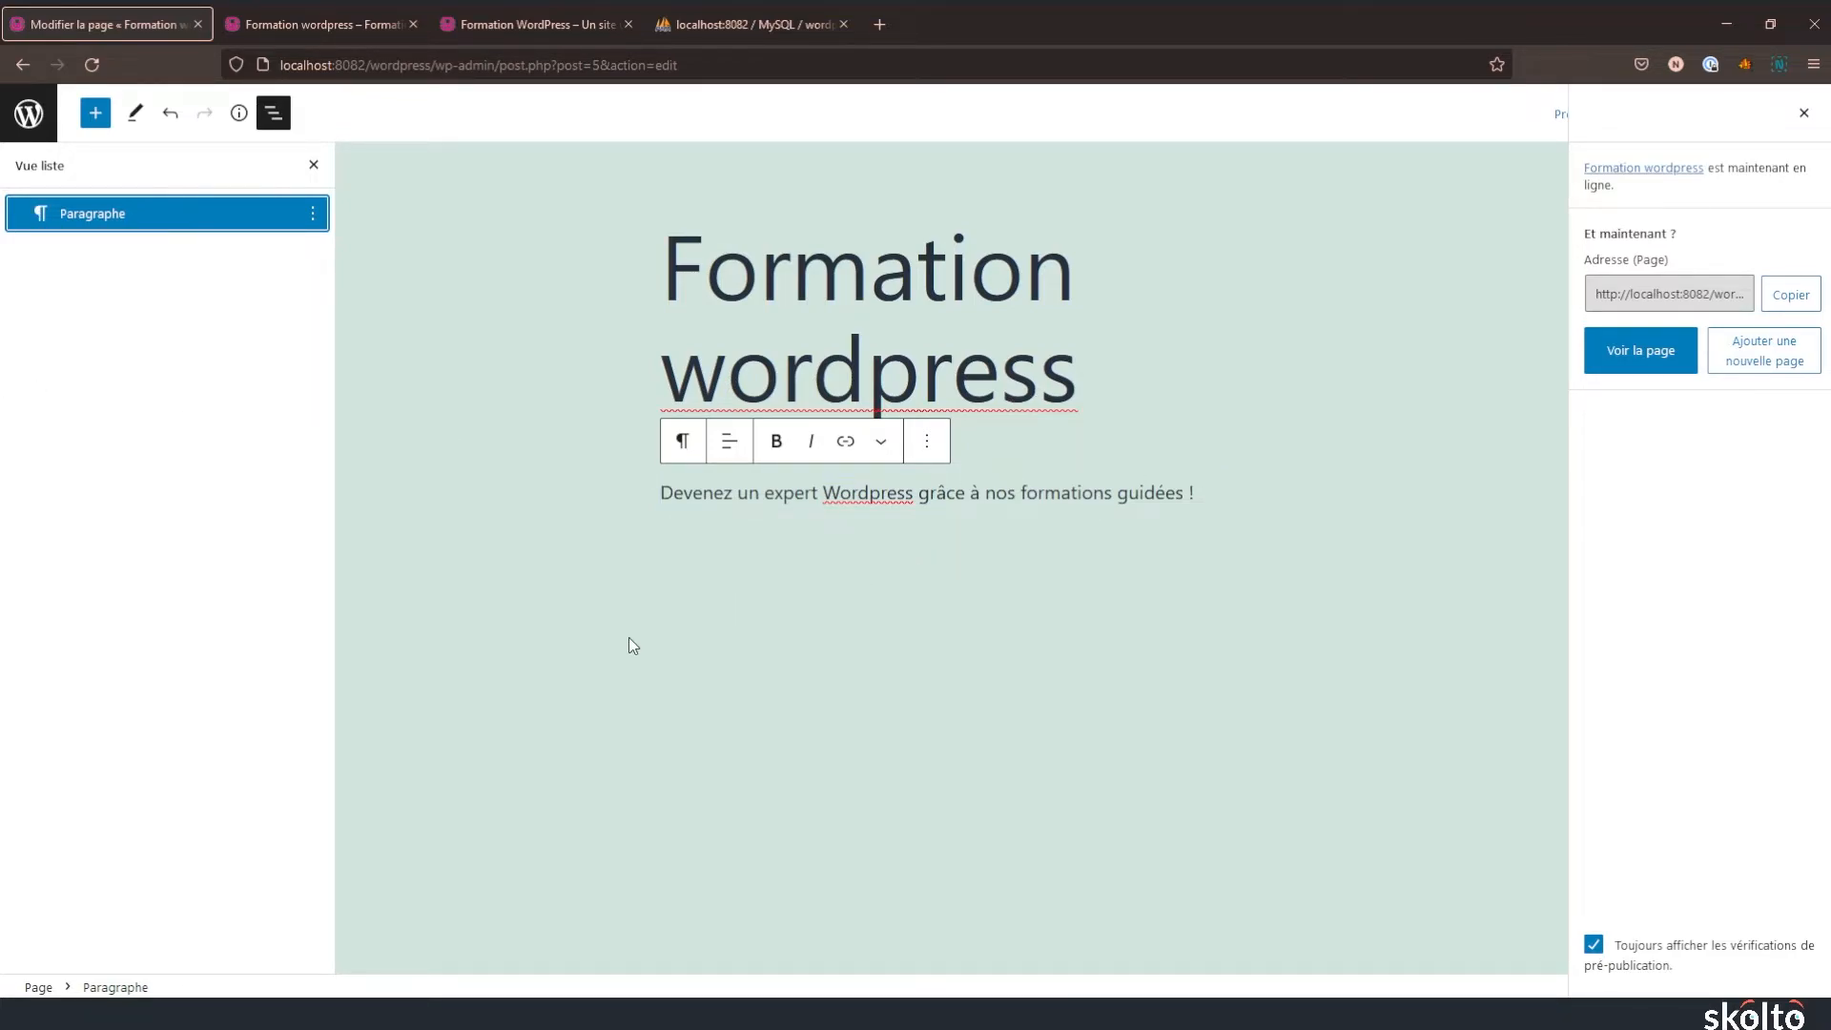
pyautogui.click(1803, 114)
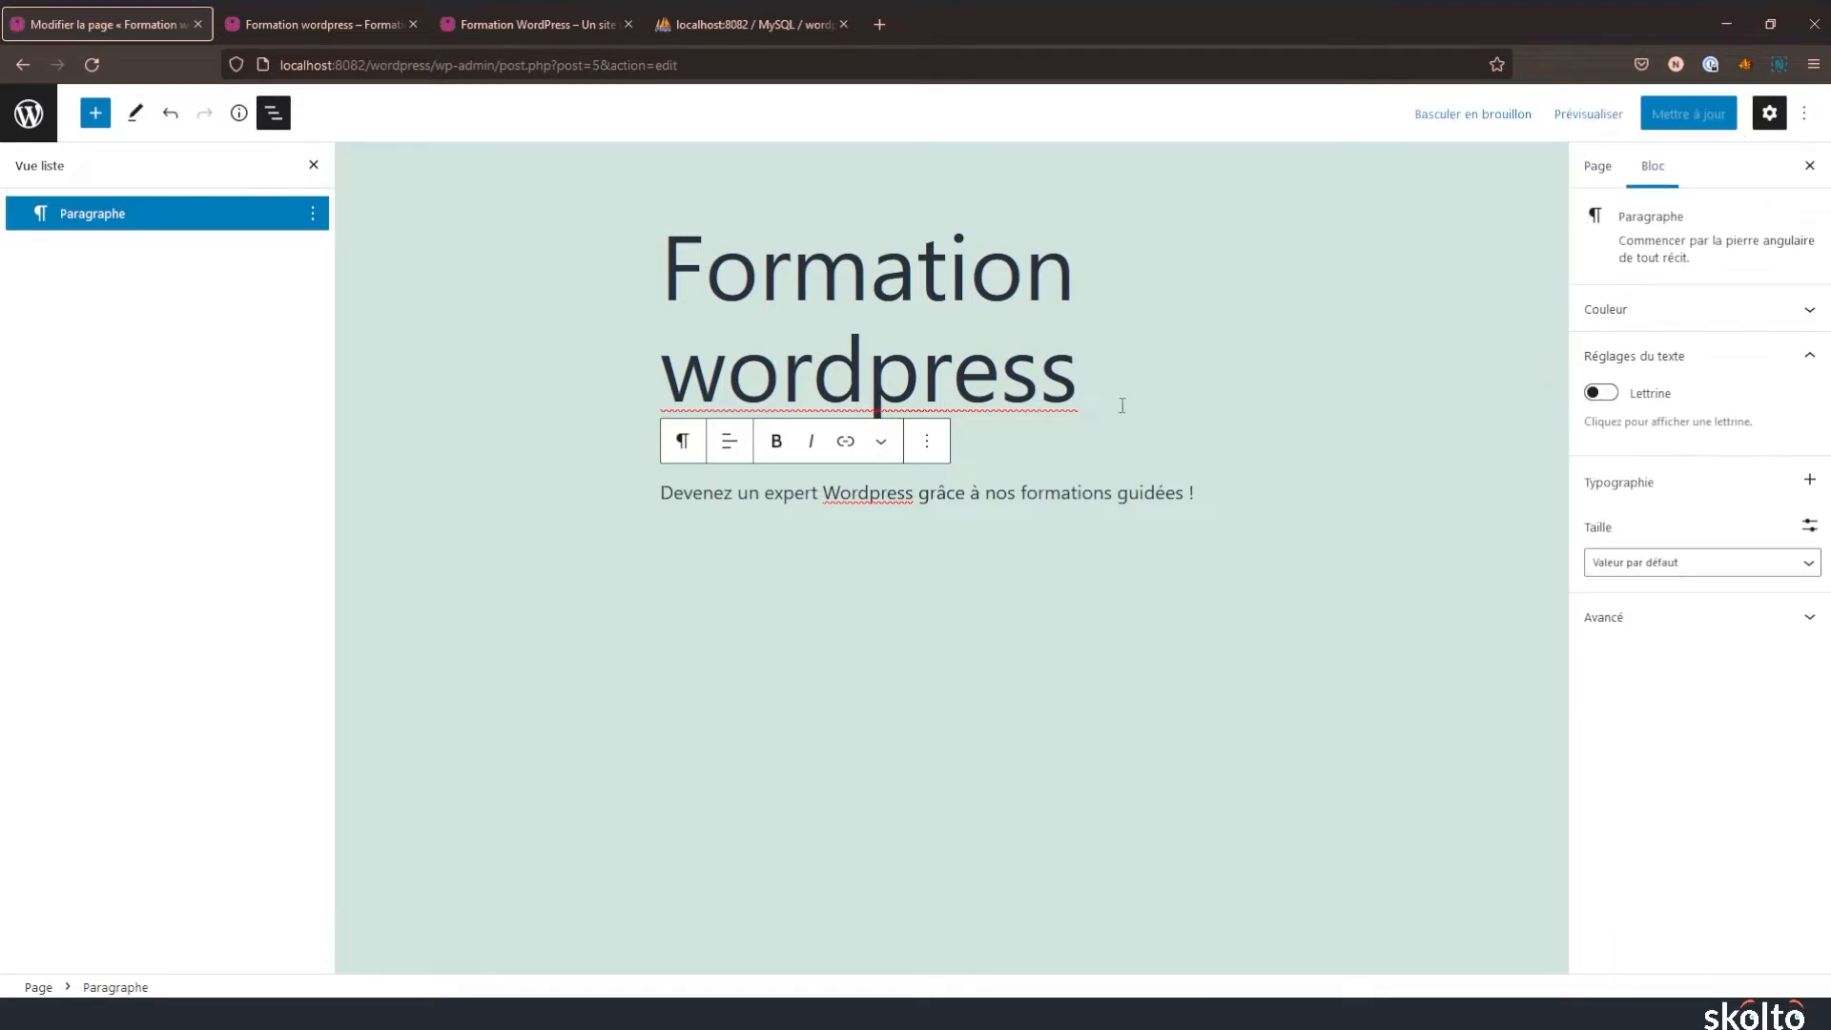
# - Insert a Colonnes block with the 70 / 30 layout between the page title and the existing paragraph
pyautogui.click(1108, 370)
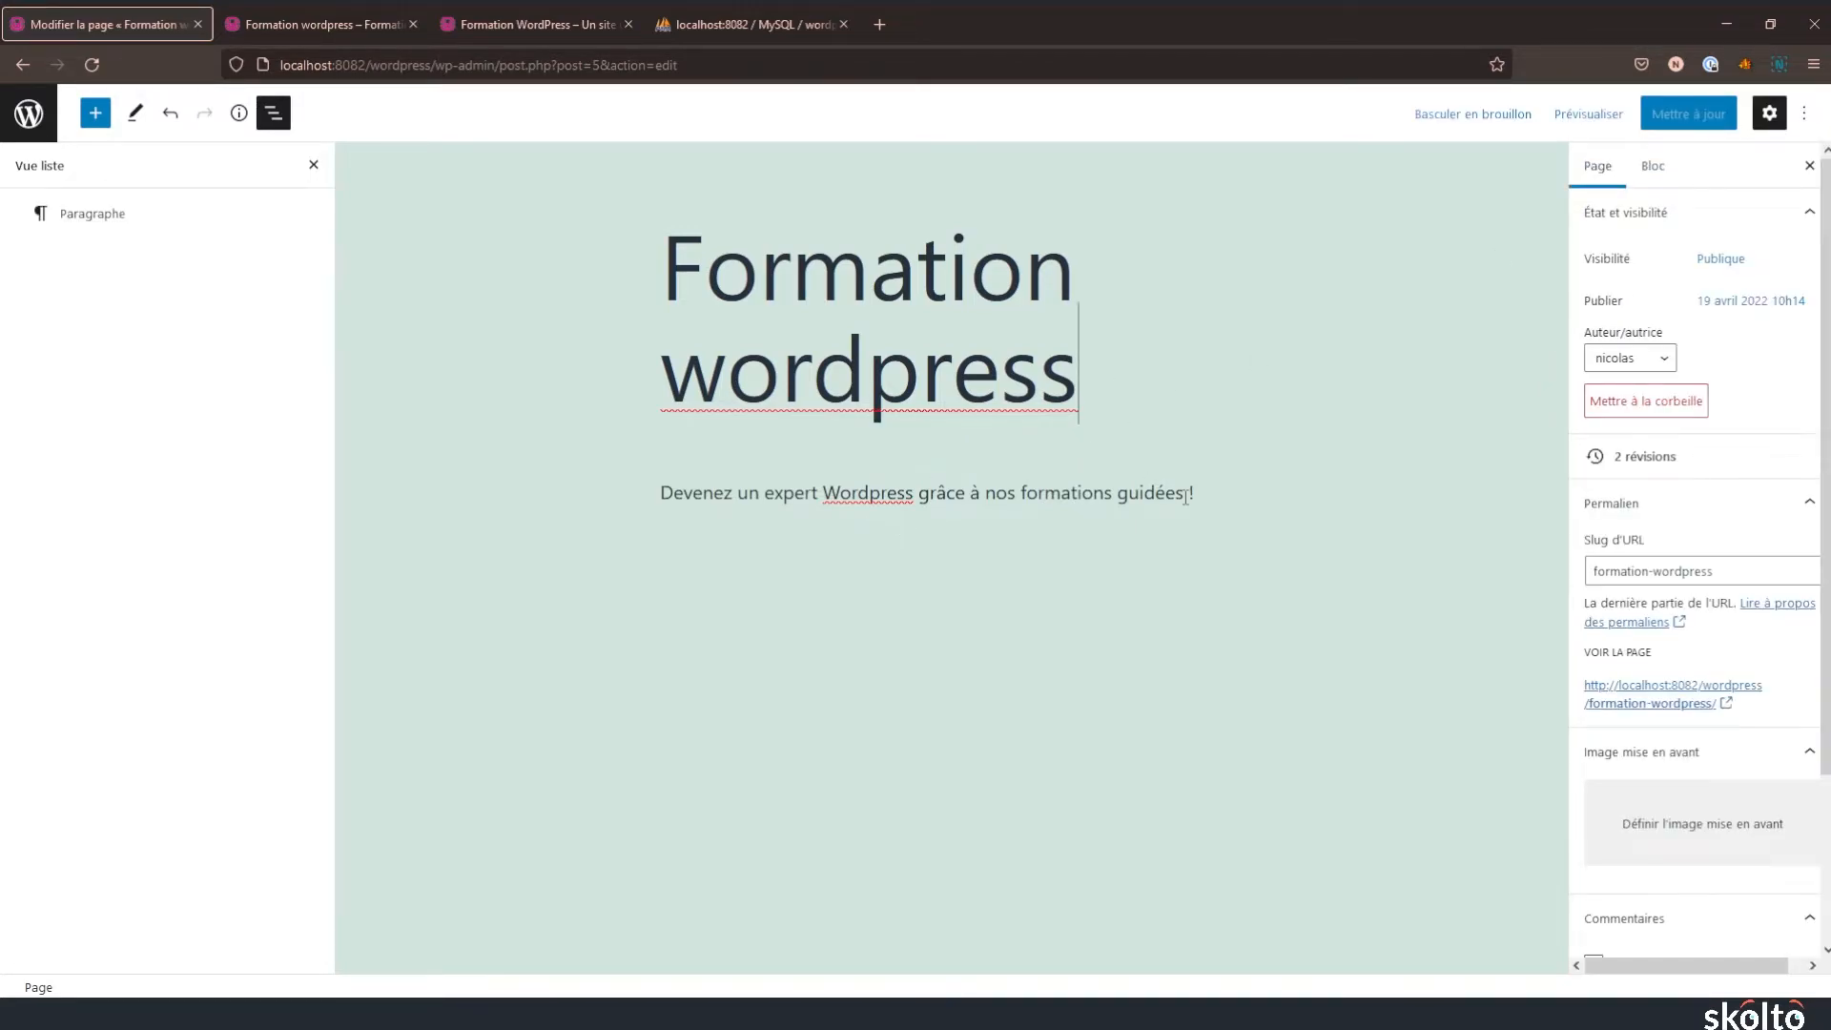
pyautogui.press('Return')
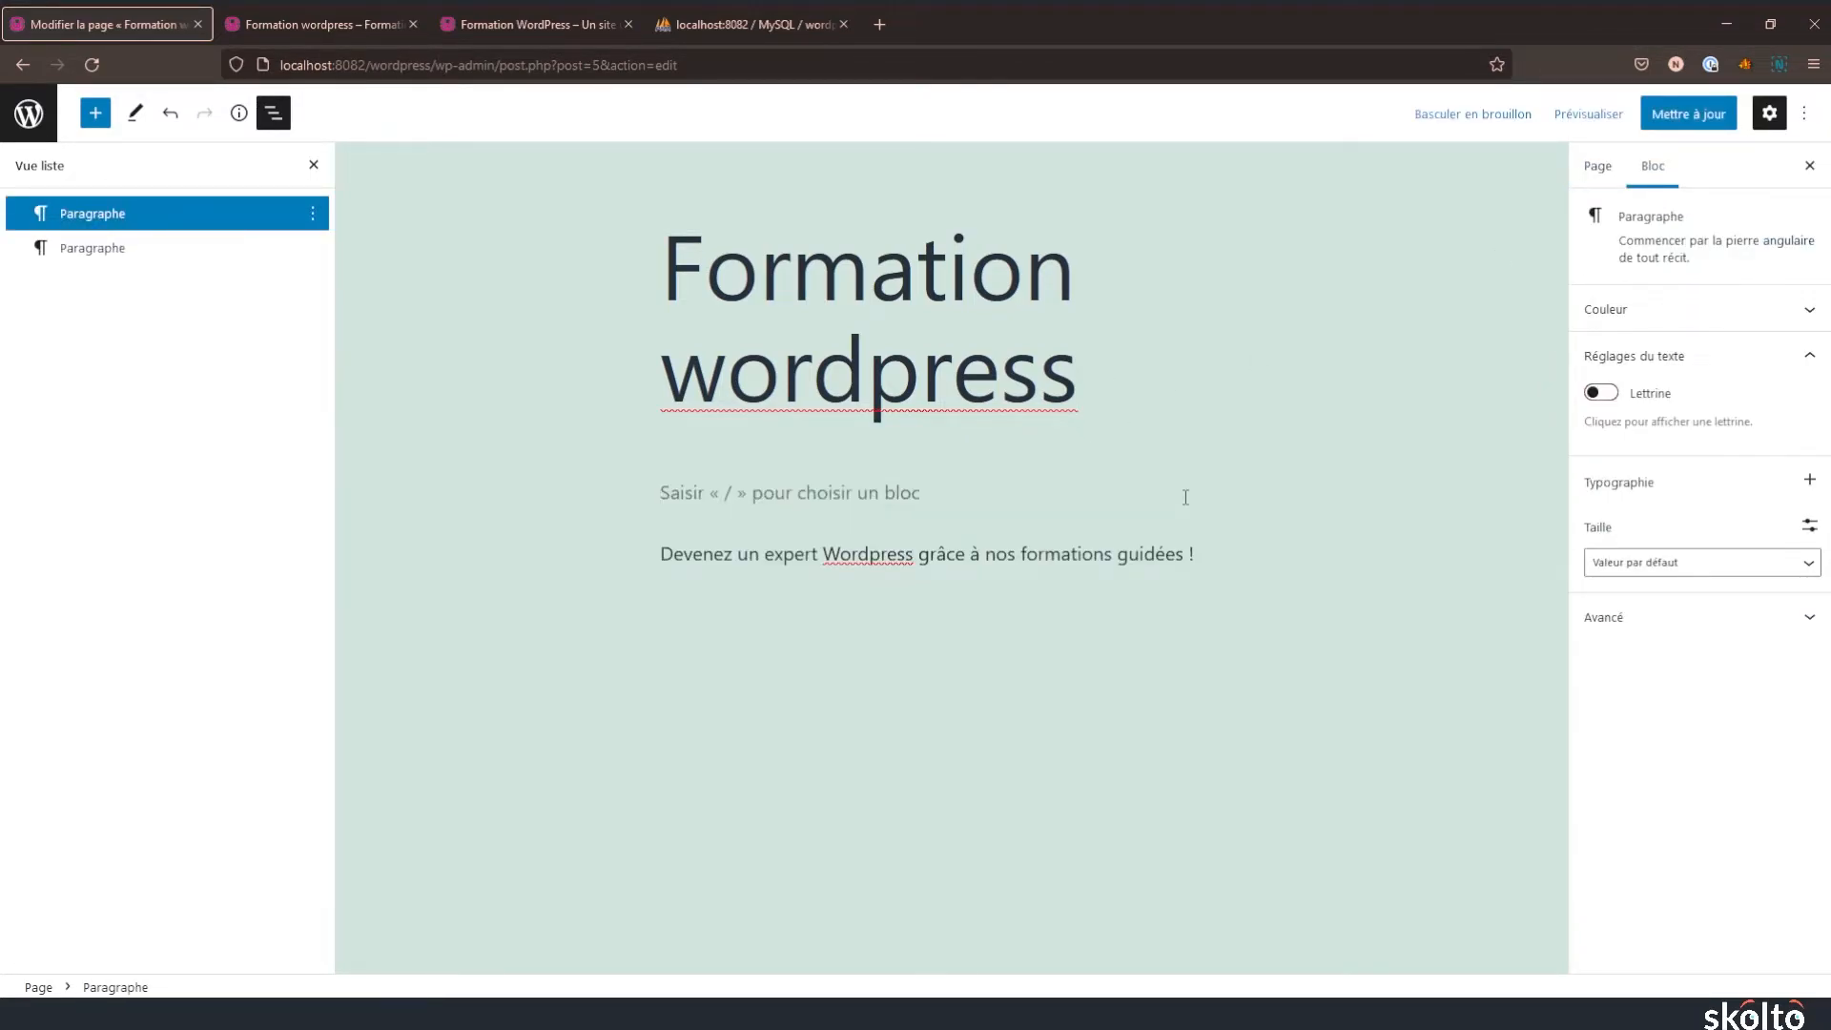
pyautogui.write('/colon')
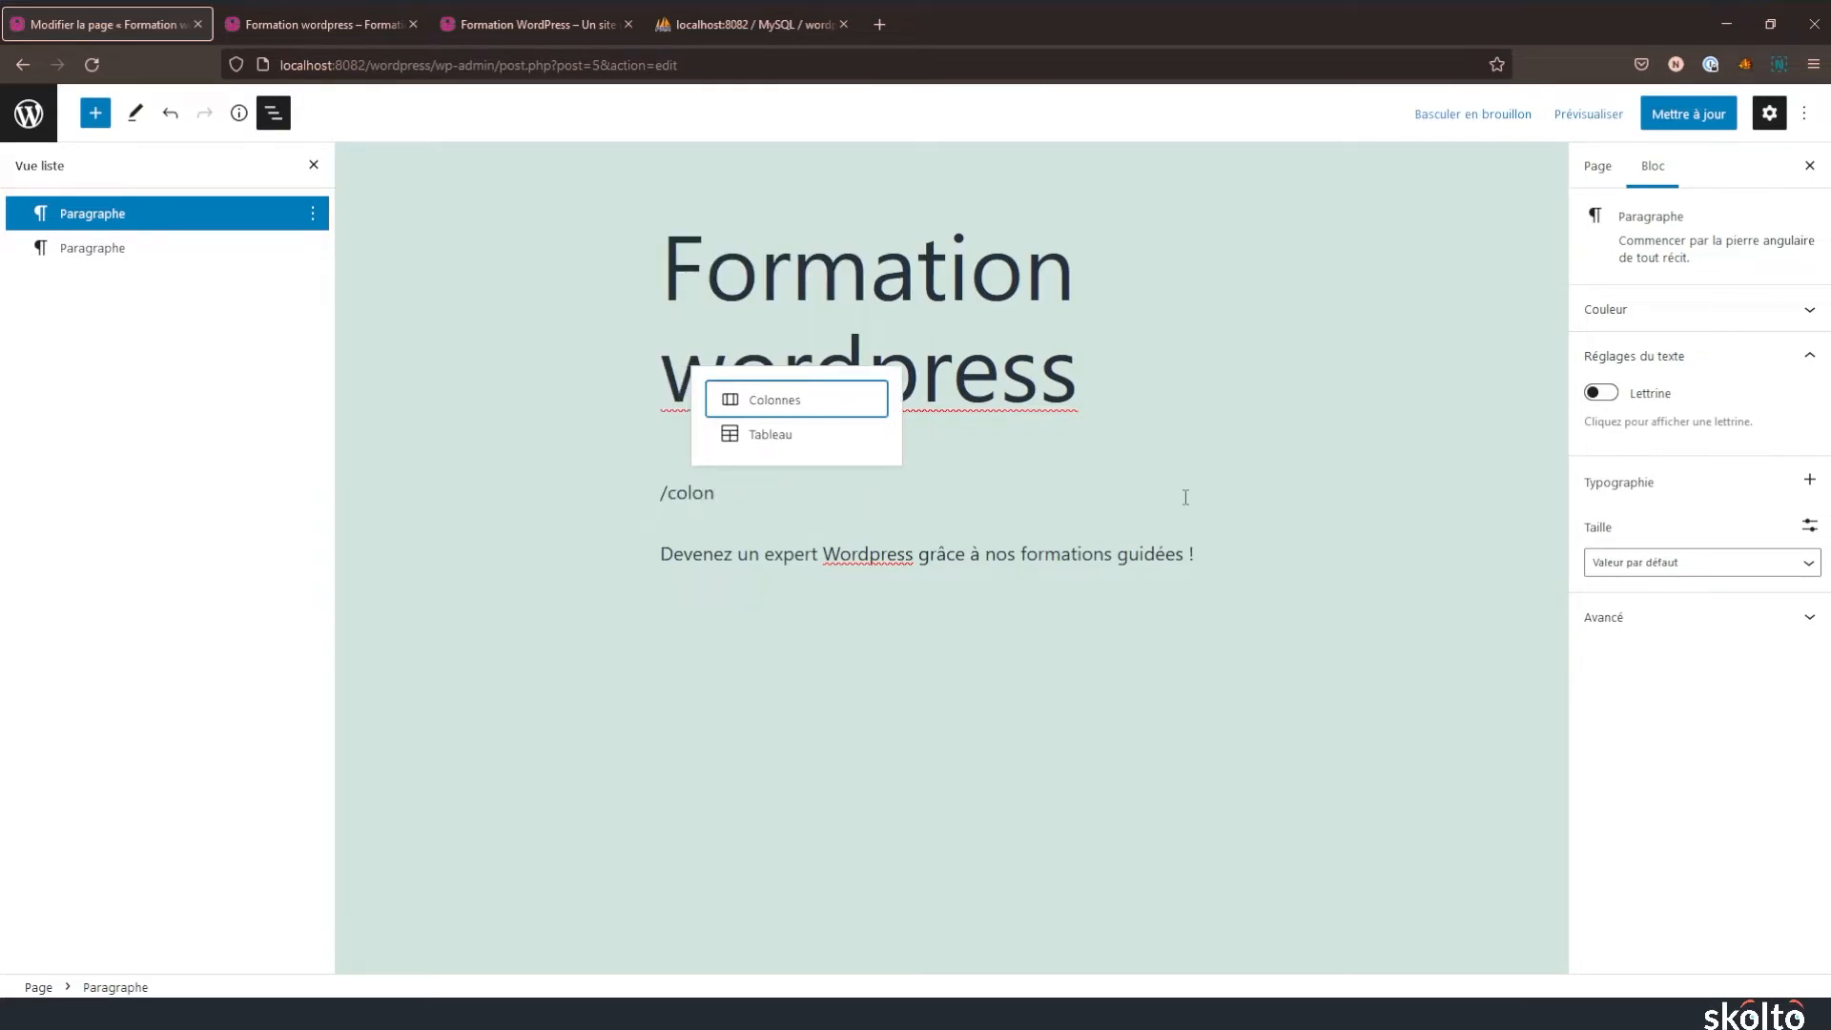
pyautogui.click(749, 408)
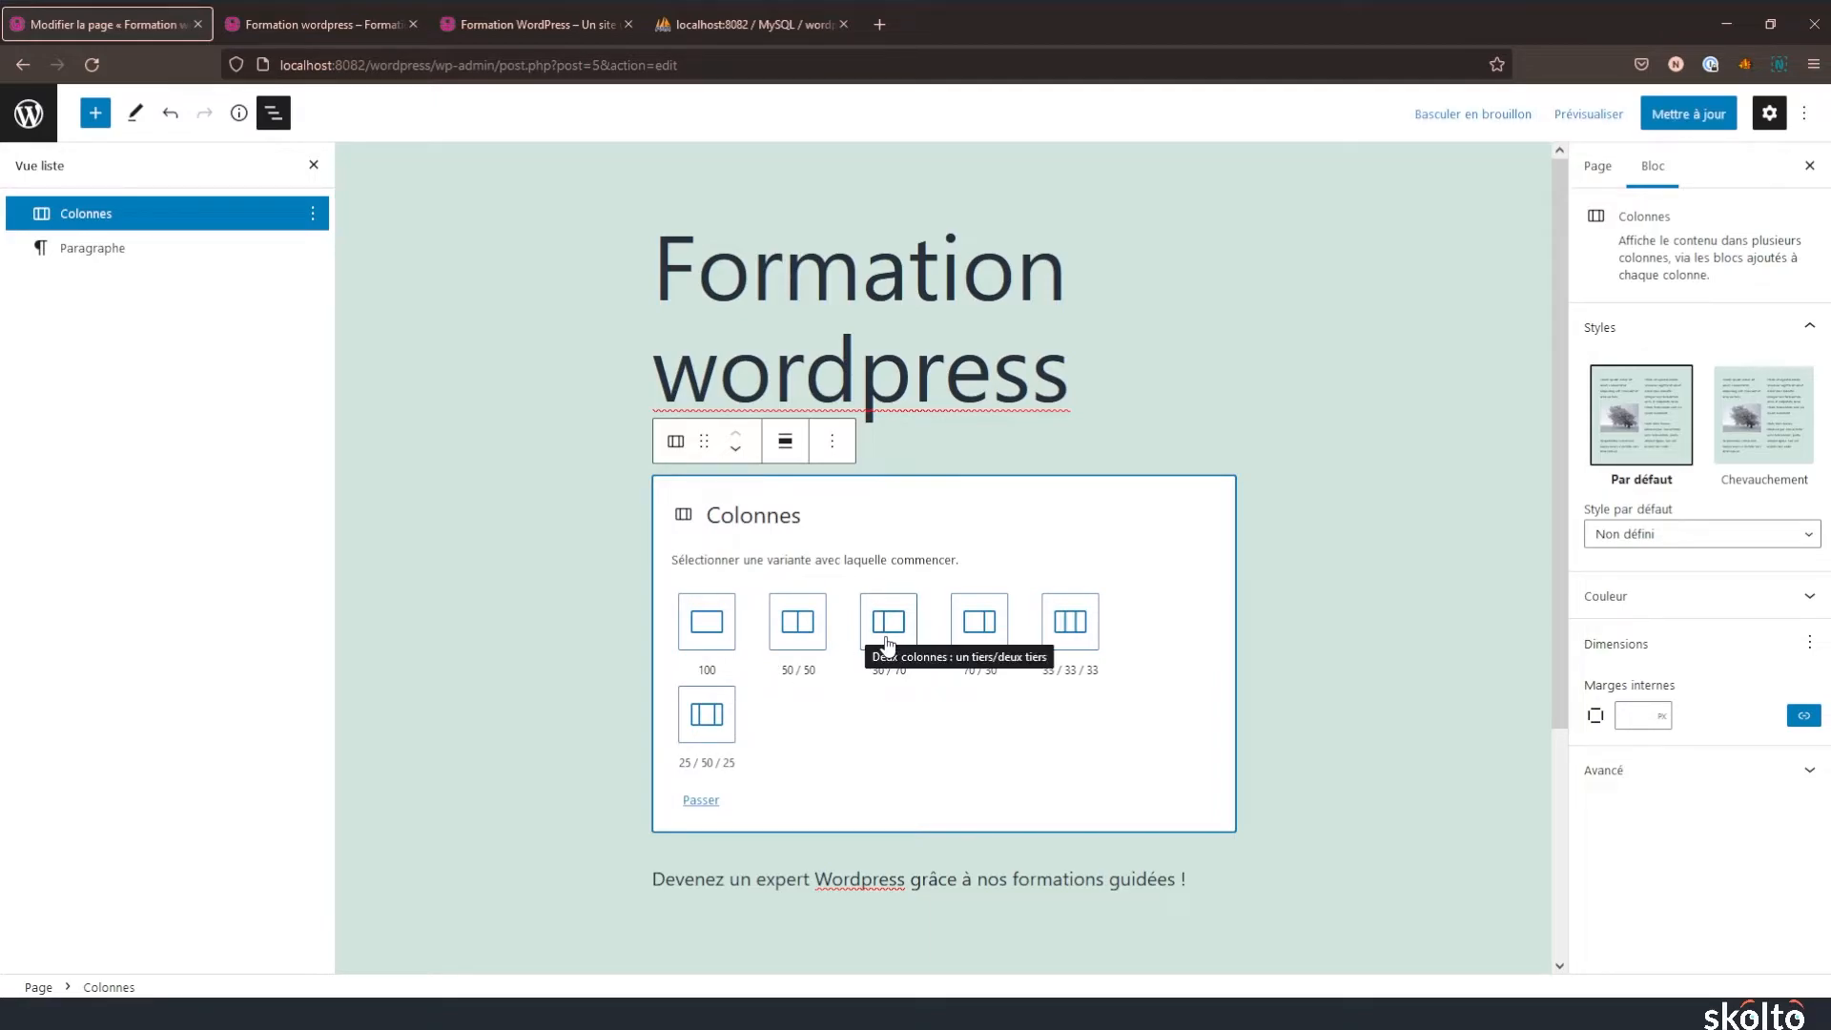
pyautogui.click(980, 634)
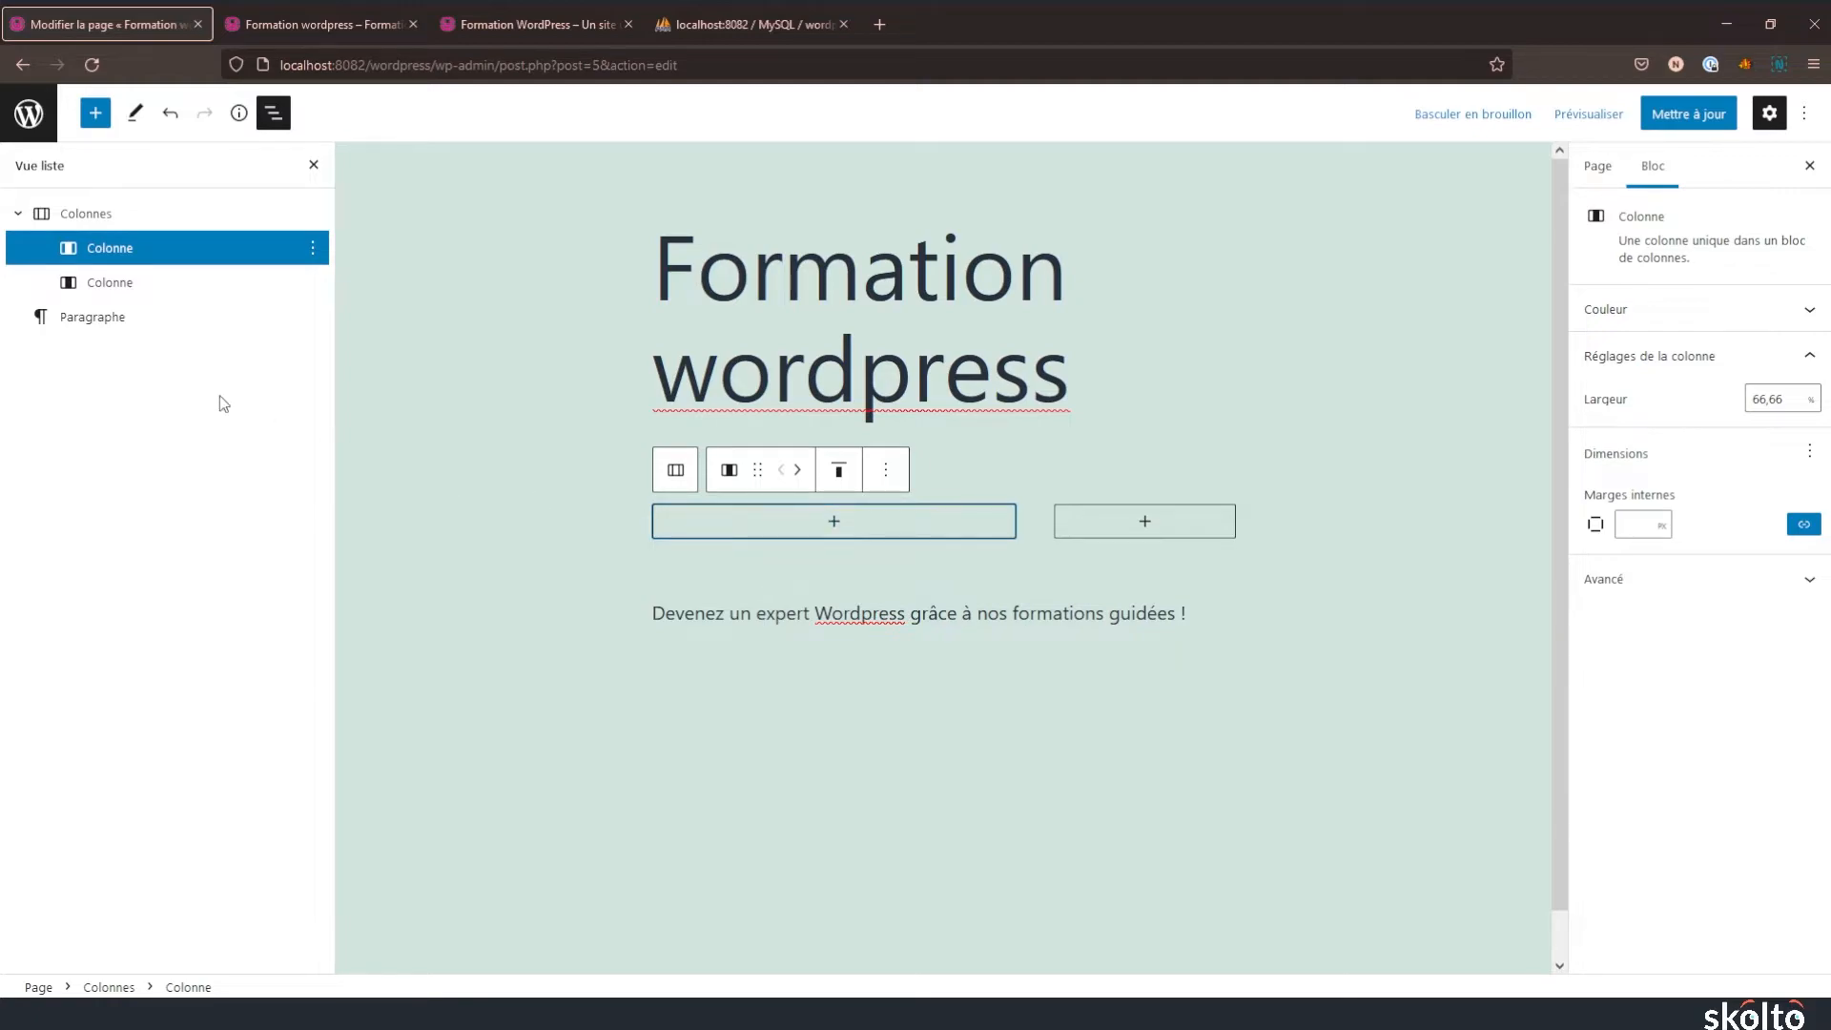
# - Examine the Colonnes block's hierarchy by selecting the parent block and each of its two columns
pyautogui.click(112, 225)
pyautogui.click(154, 275)
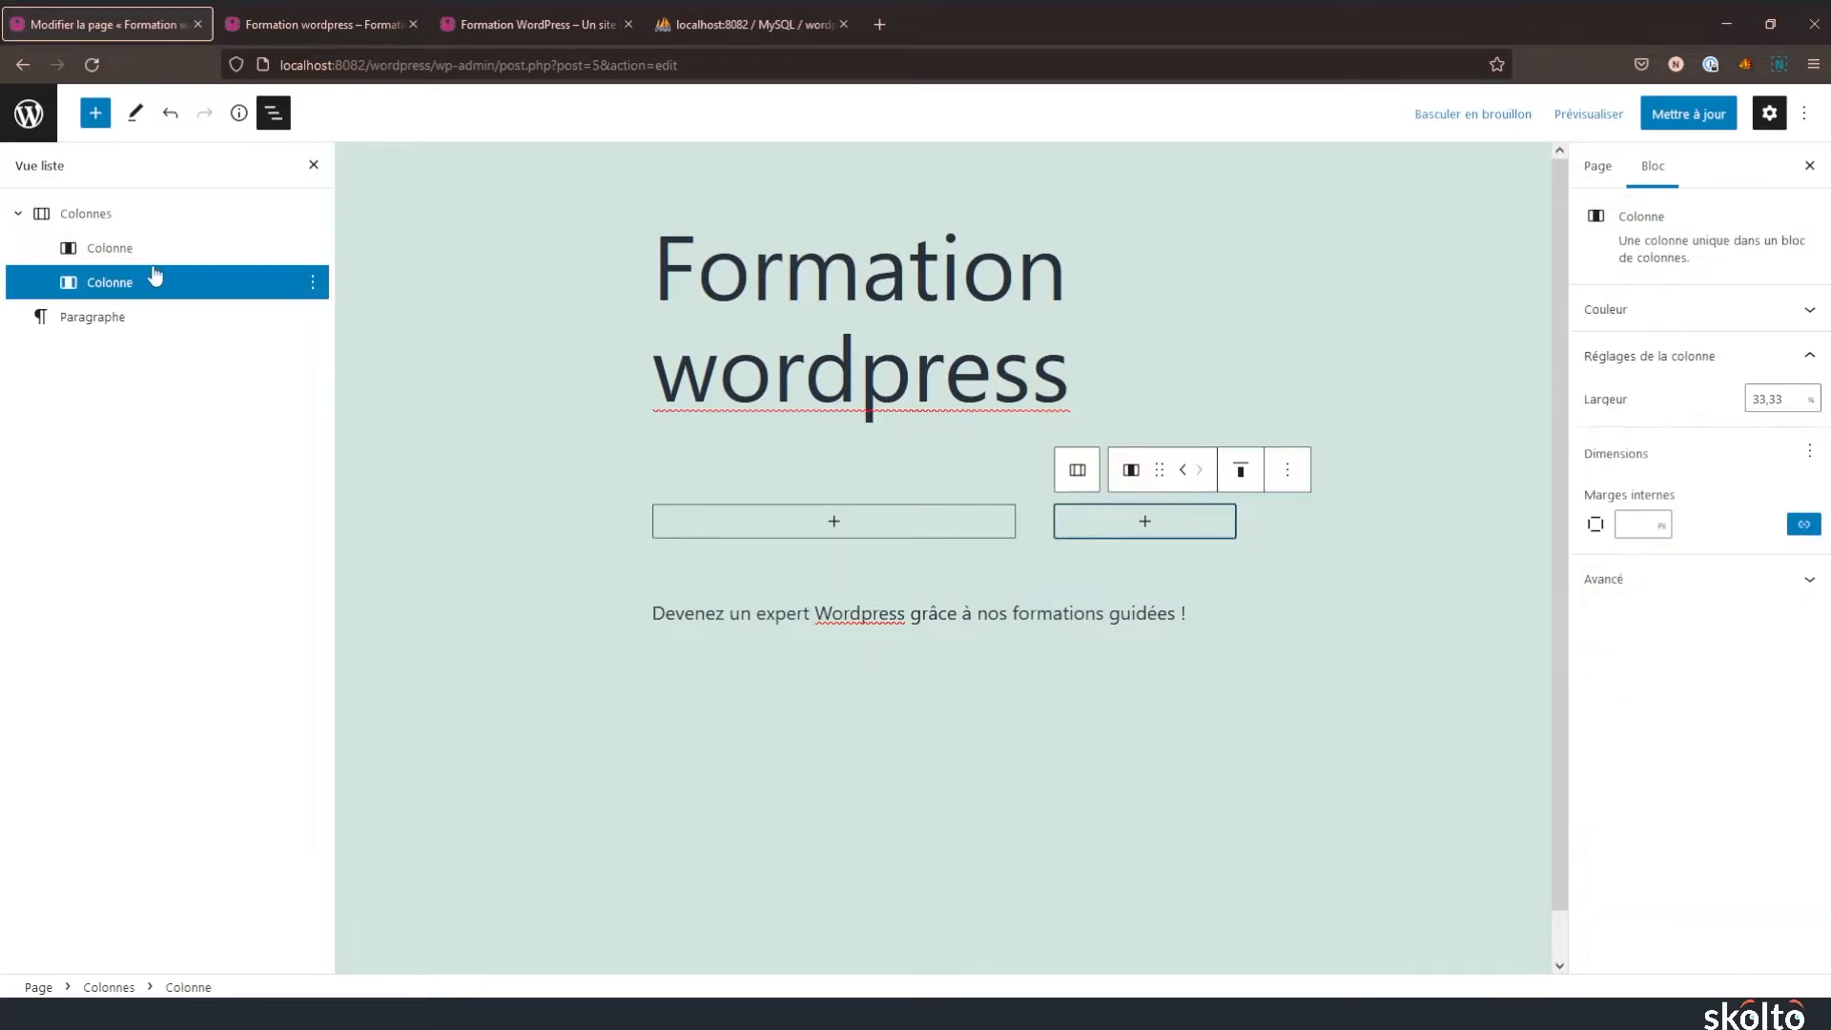
pyautogui.click(120, 259)
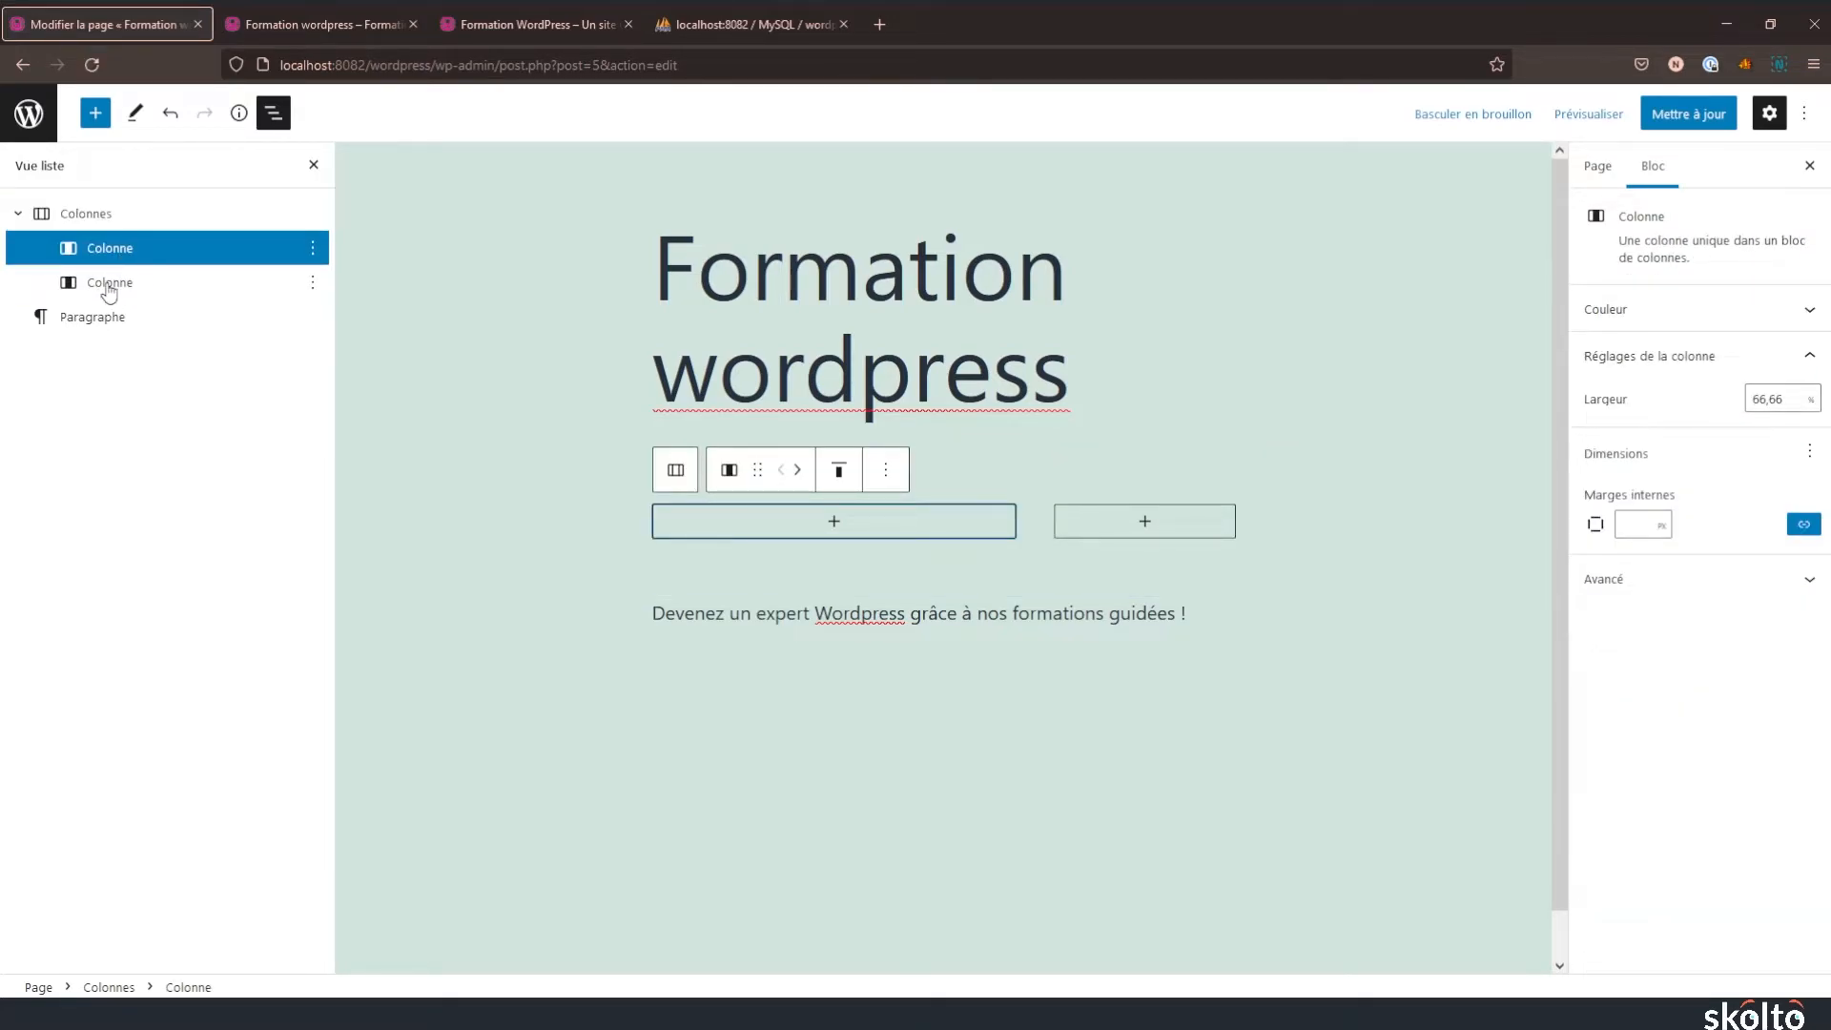
pyautogui.click(109, 285)
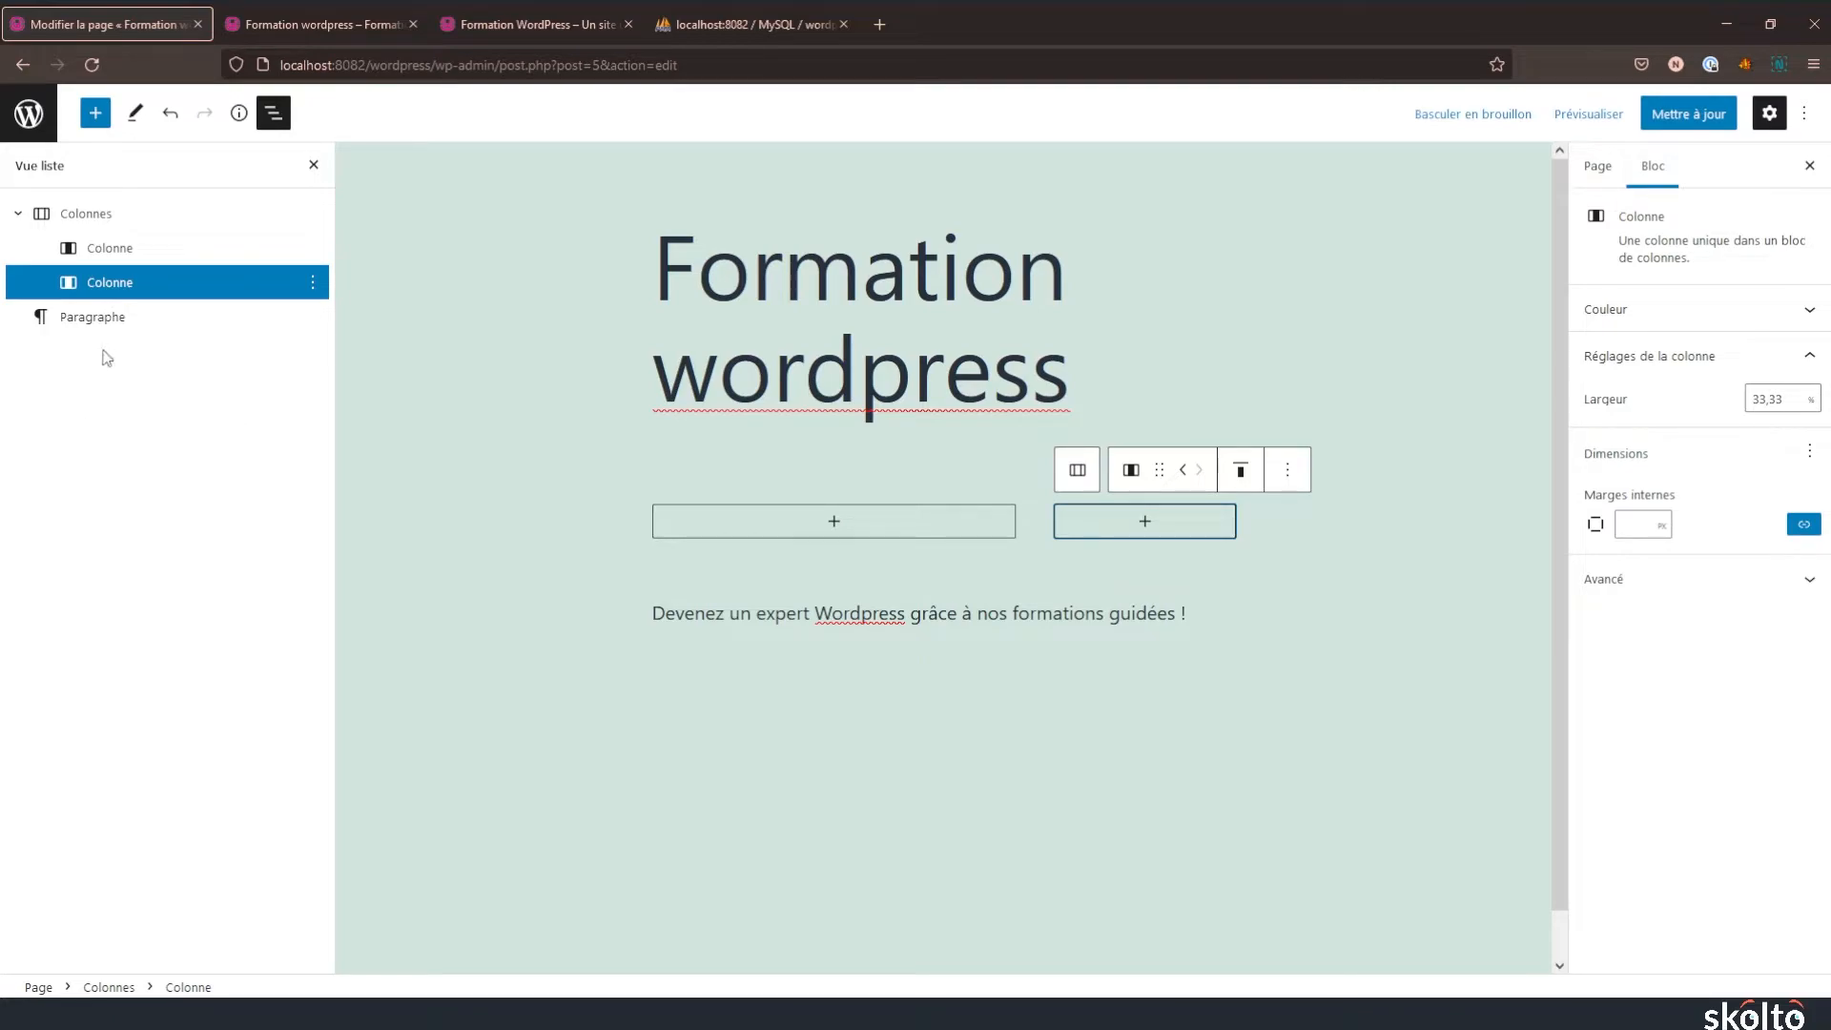
pyautogui.click(113, 250)
pyautogui.click(274, 119)
pyautogui.click(274, 119)
pyautogui.click(99, 218)
pyautogui.click(107, 247)
pyautogui.click(122, 282)
pyautogui.click(1077, 469)
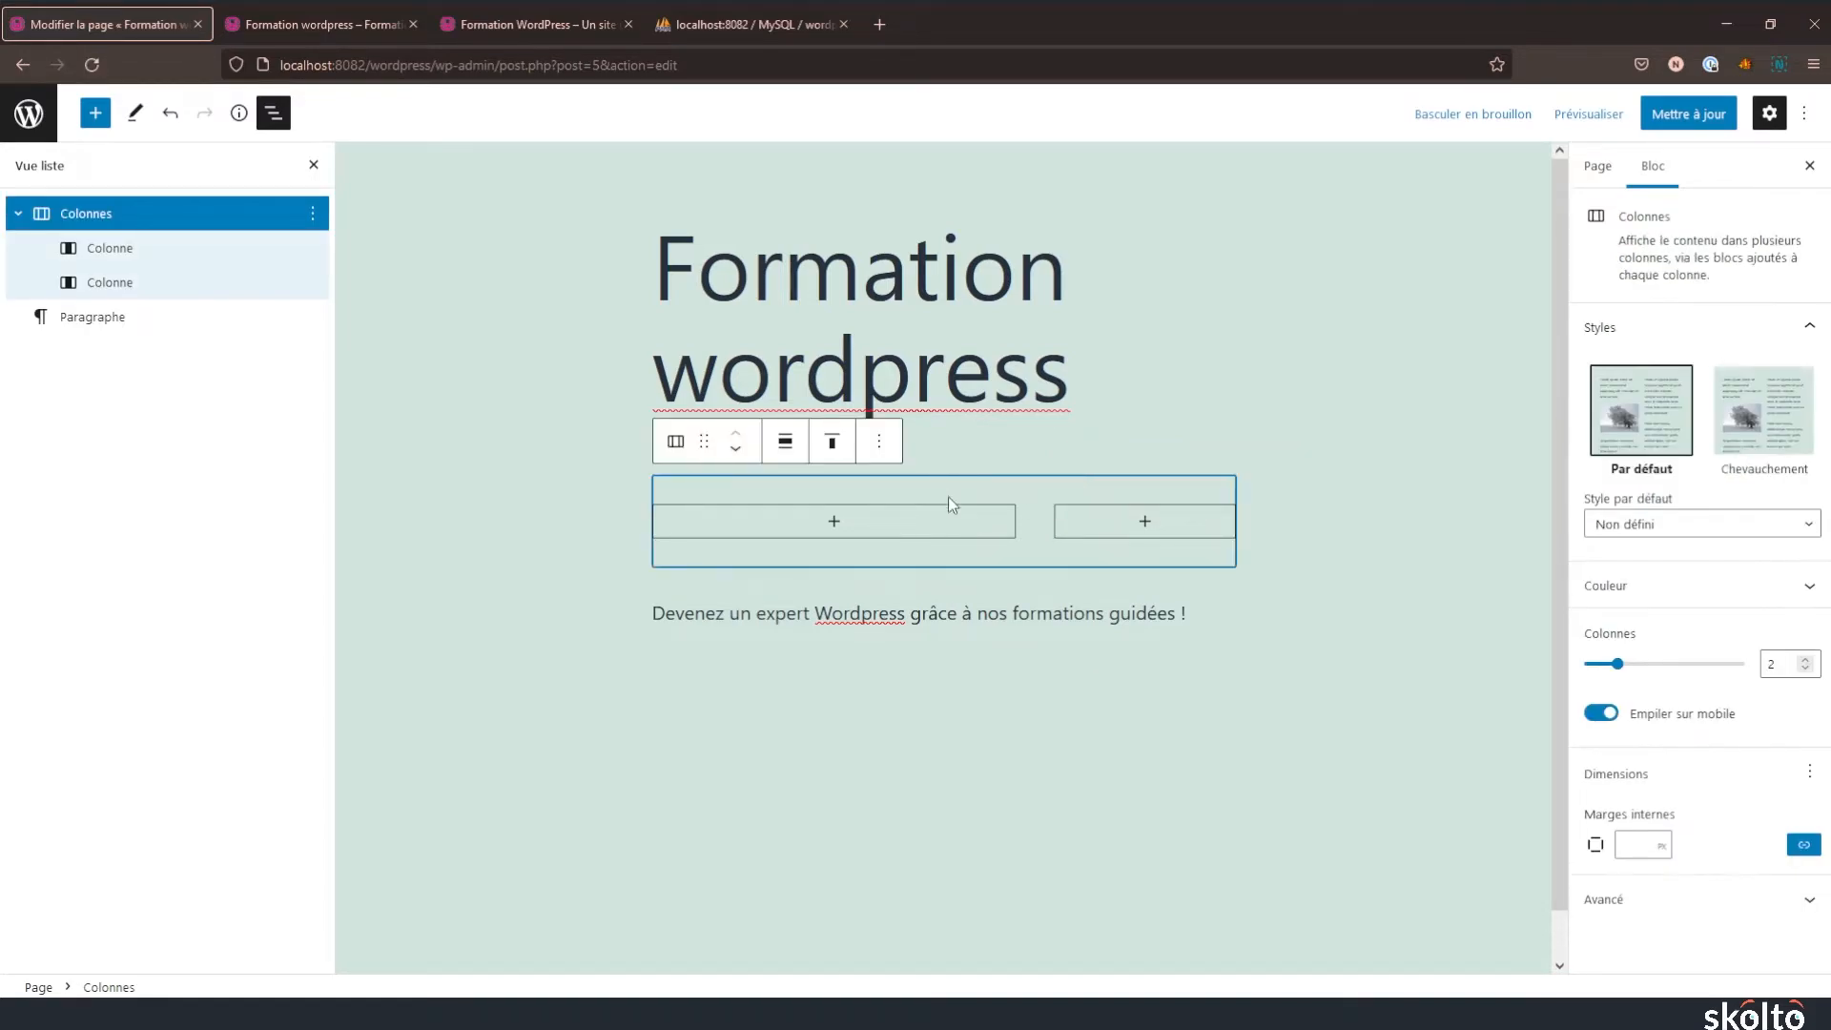
pyautogui.click(100, 250)
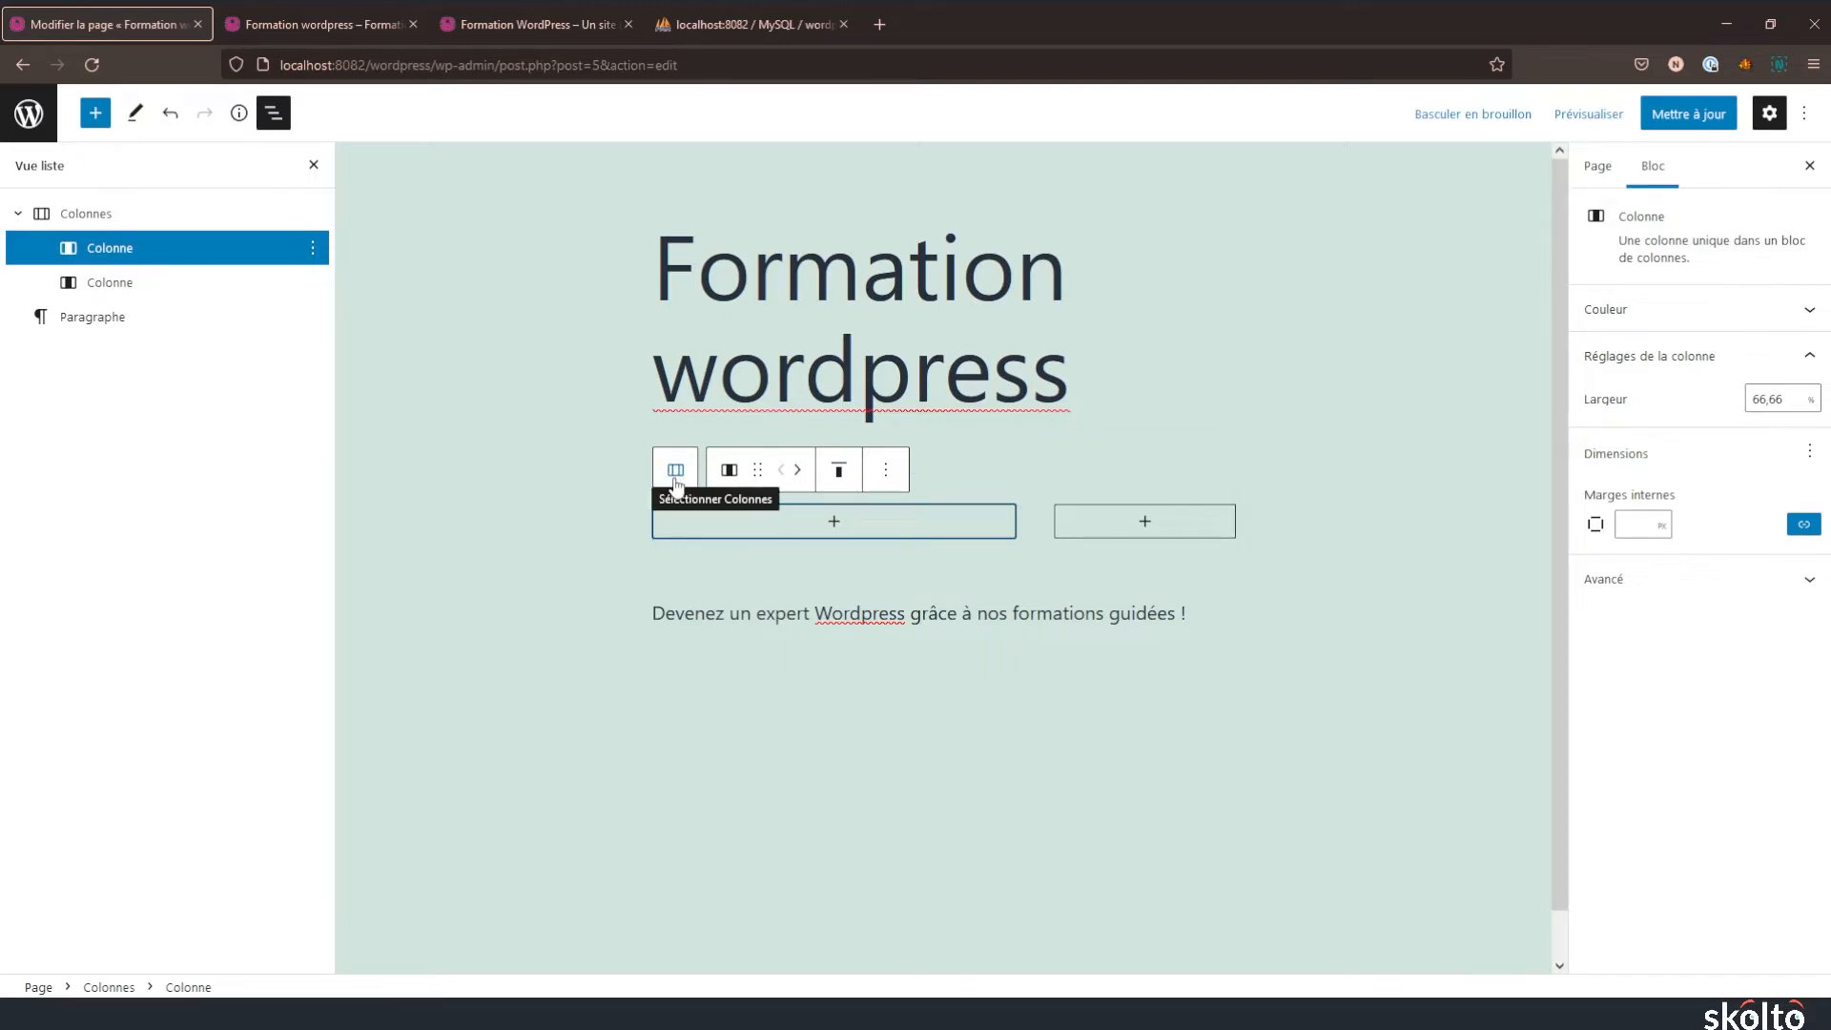
pyautogui.click(673, 477)
# - Move the "Devenez un expert Wordpress" paragraph into the wider first column and inspect its parent blocks
pyautogui.click(742, 615)
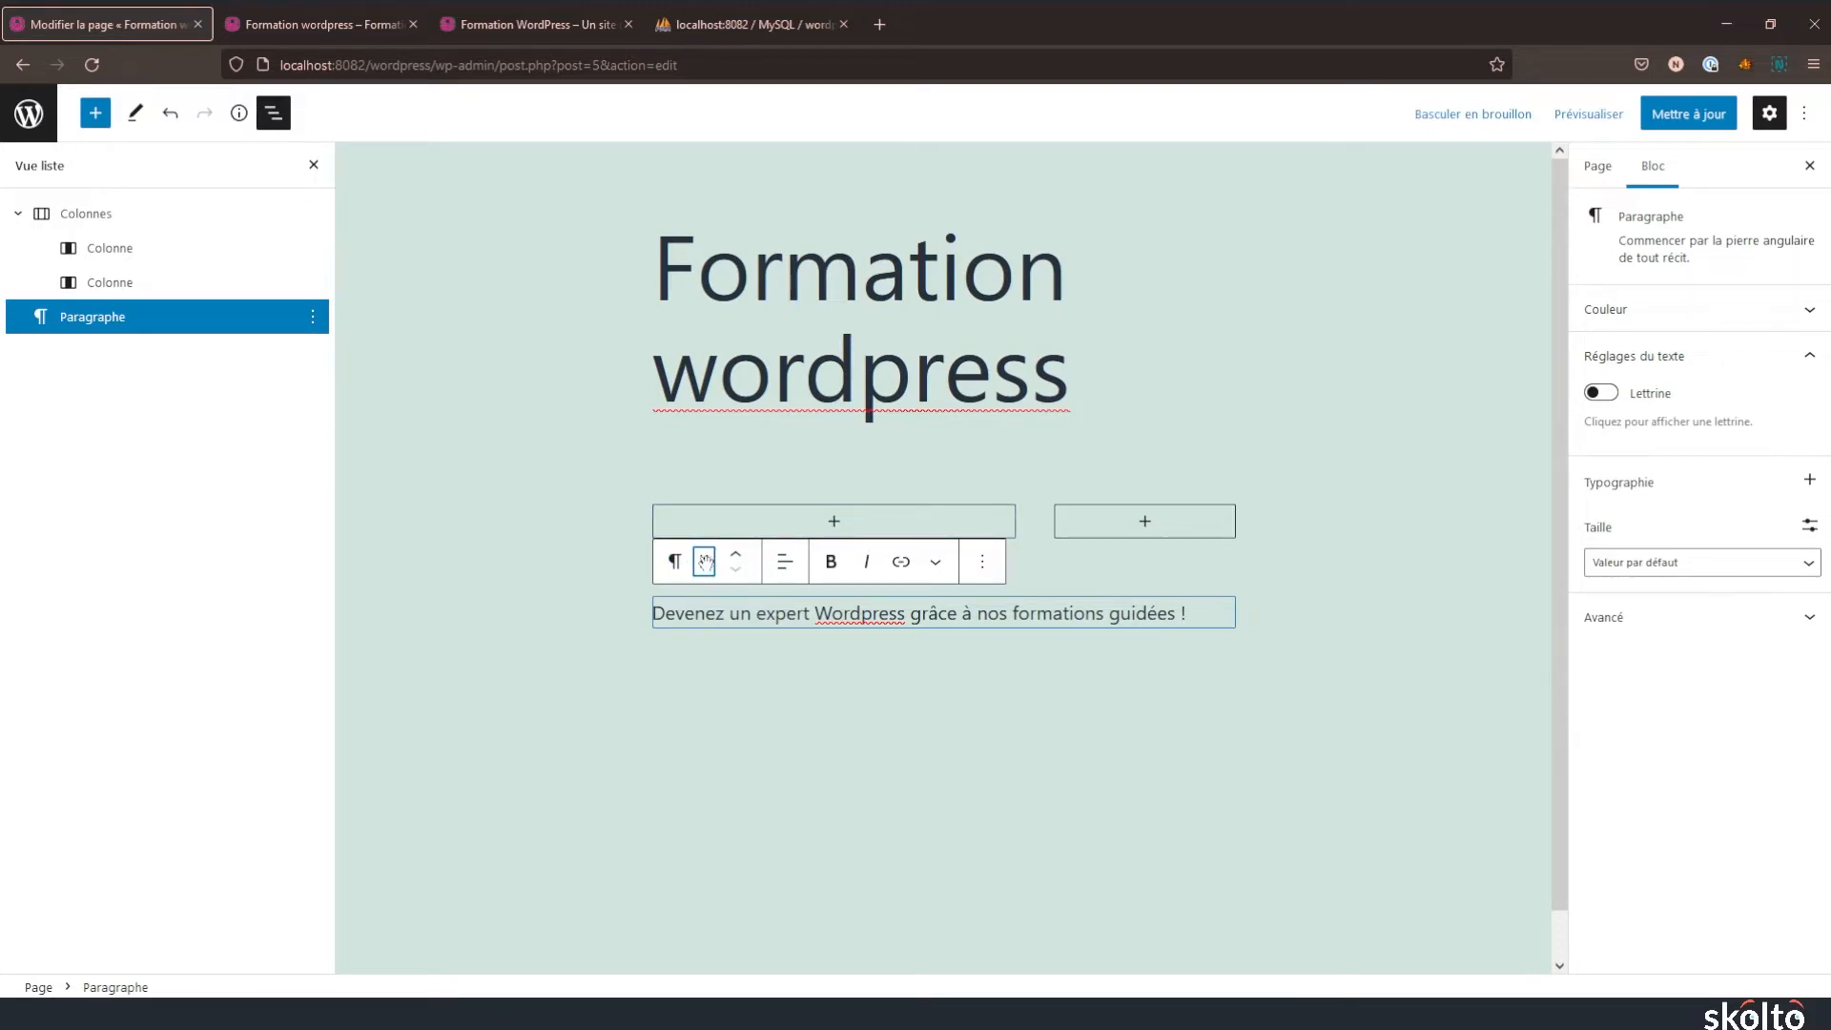
pyautogui.moveTo(703, 562)
pyautogui.mouseDown()
pyautogui.moveTo(689, 540)
pyautogui.moveTo(763, 528)
pyautogui.moveTo(699, 531)
pyautogui.moveTo(715, 527)
pyautogui.mouseUp()
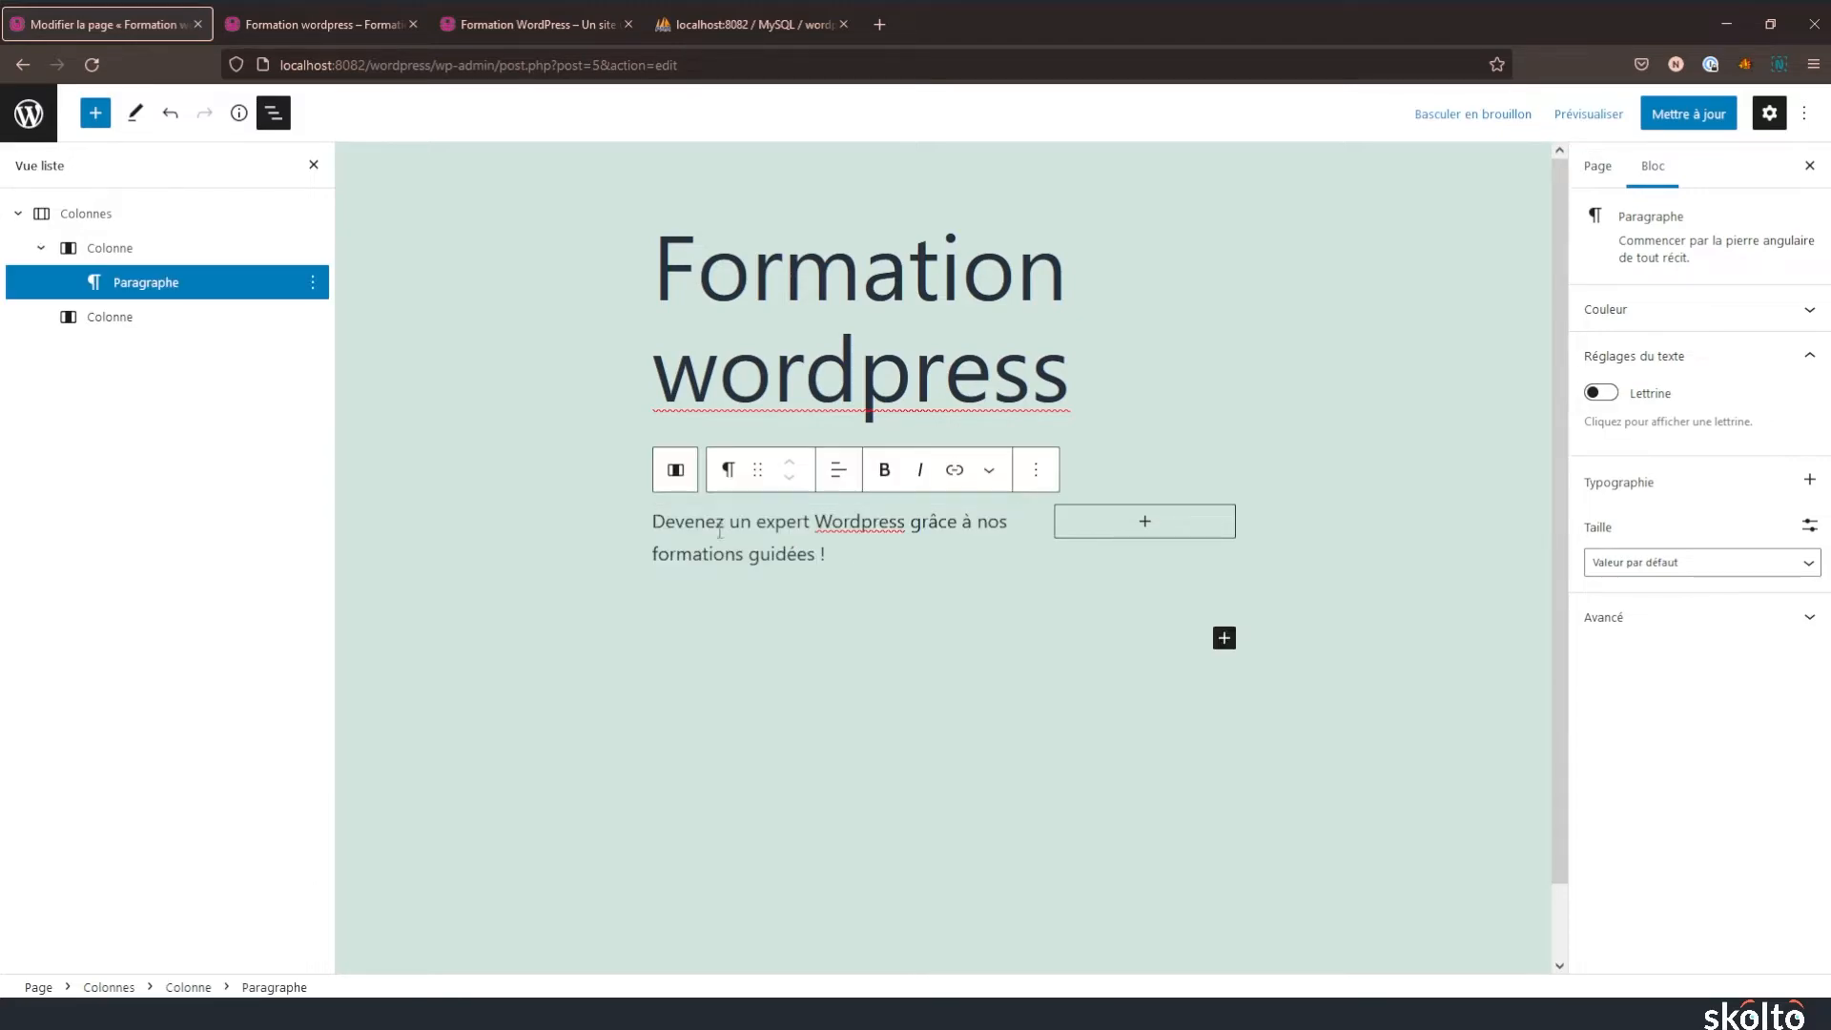
pyautogui.click(111, 250)
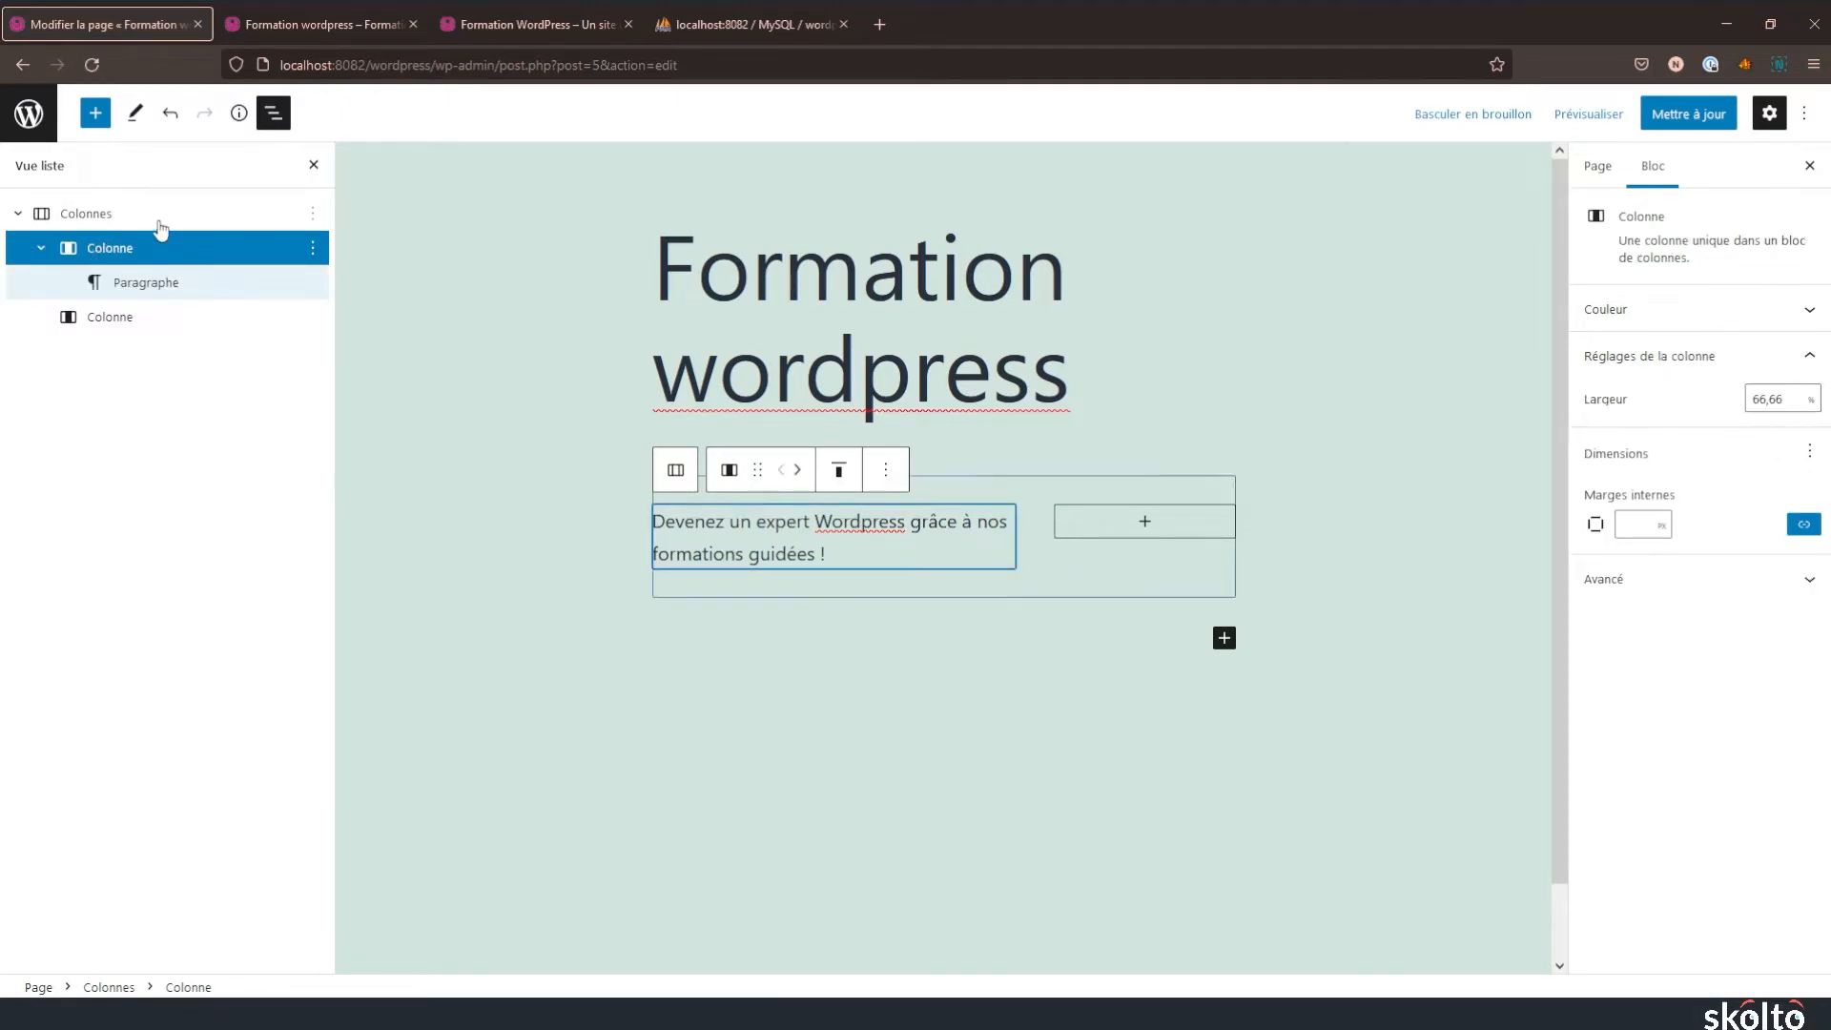
pyautogui.click(122, 216)
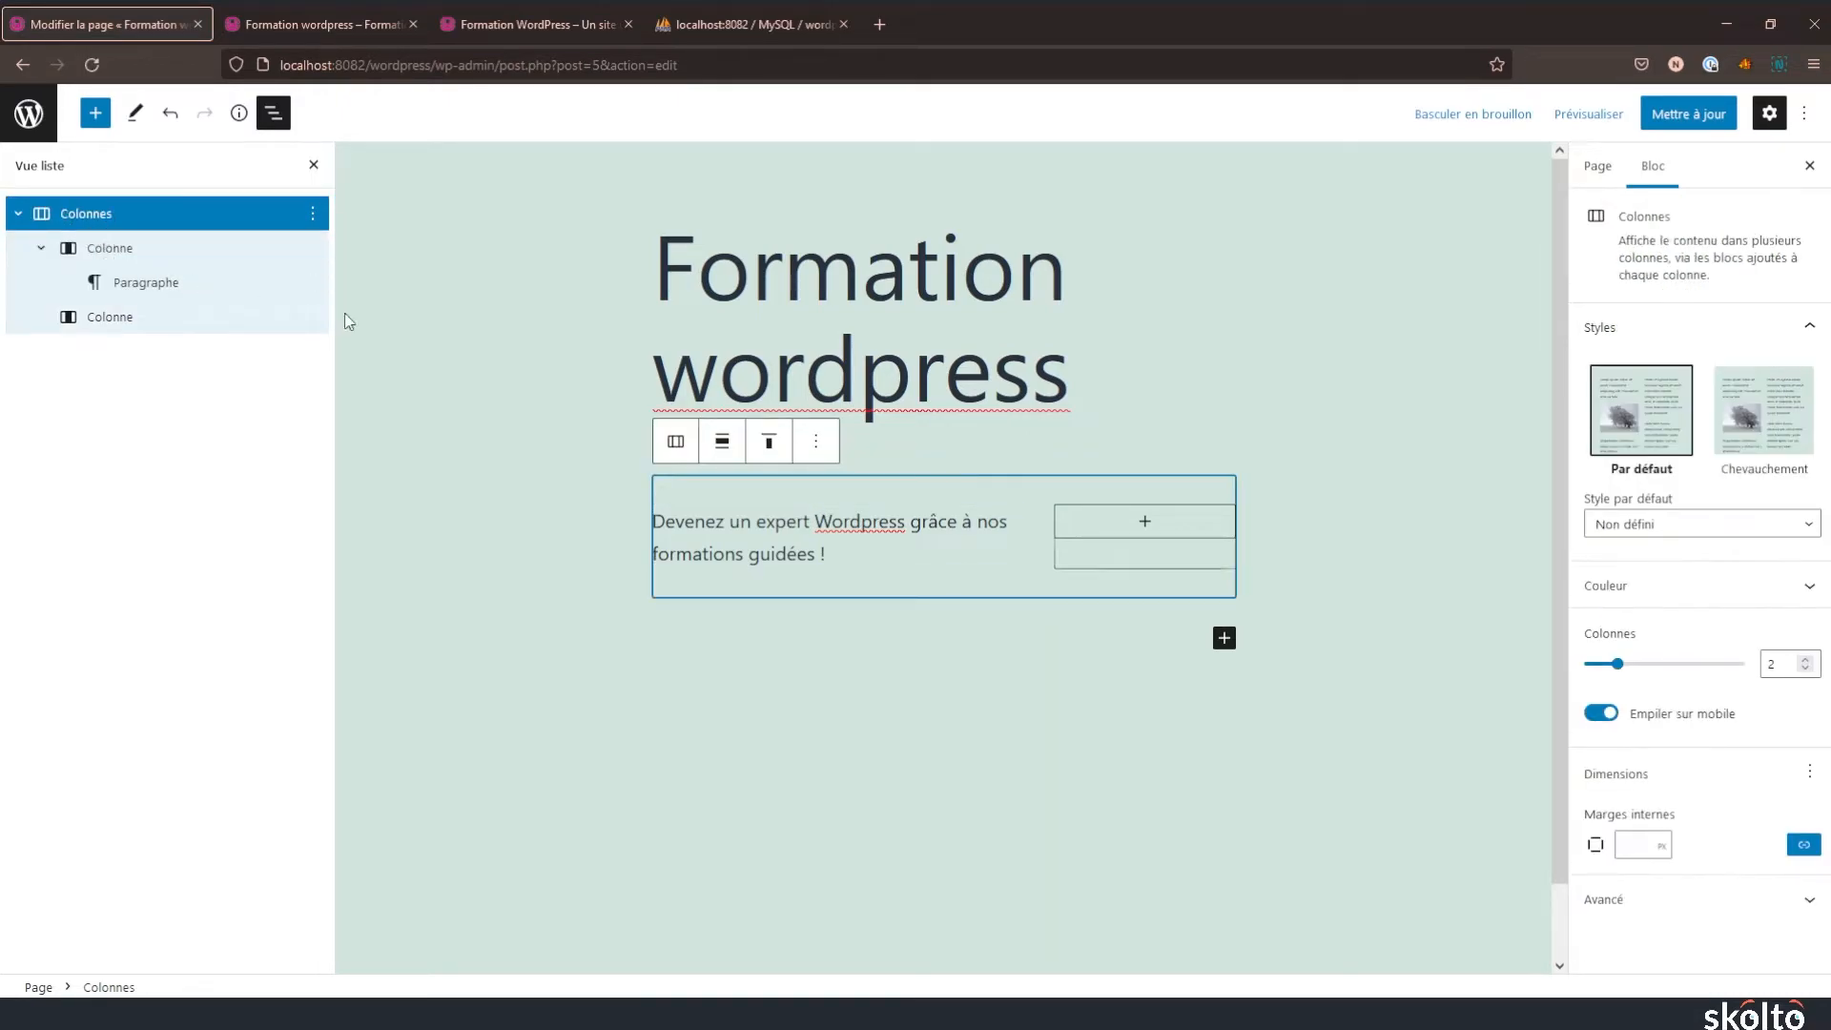
# - Select the parent Colonnes block from the nested paragraph and set its alignment to Grande largeur
pyautogui.click(826, 559)
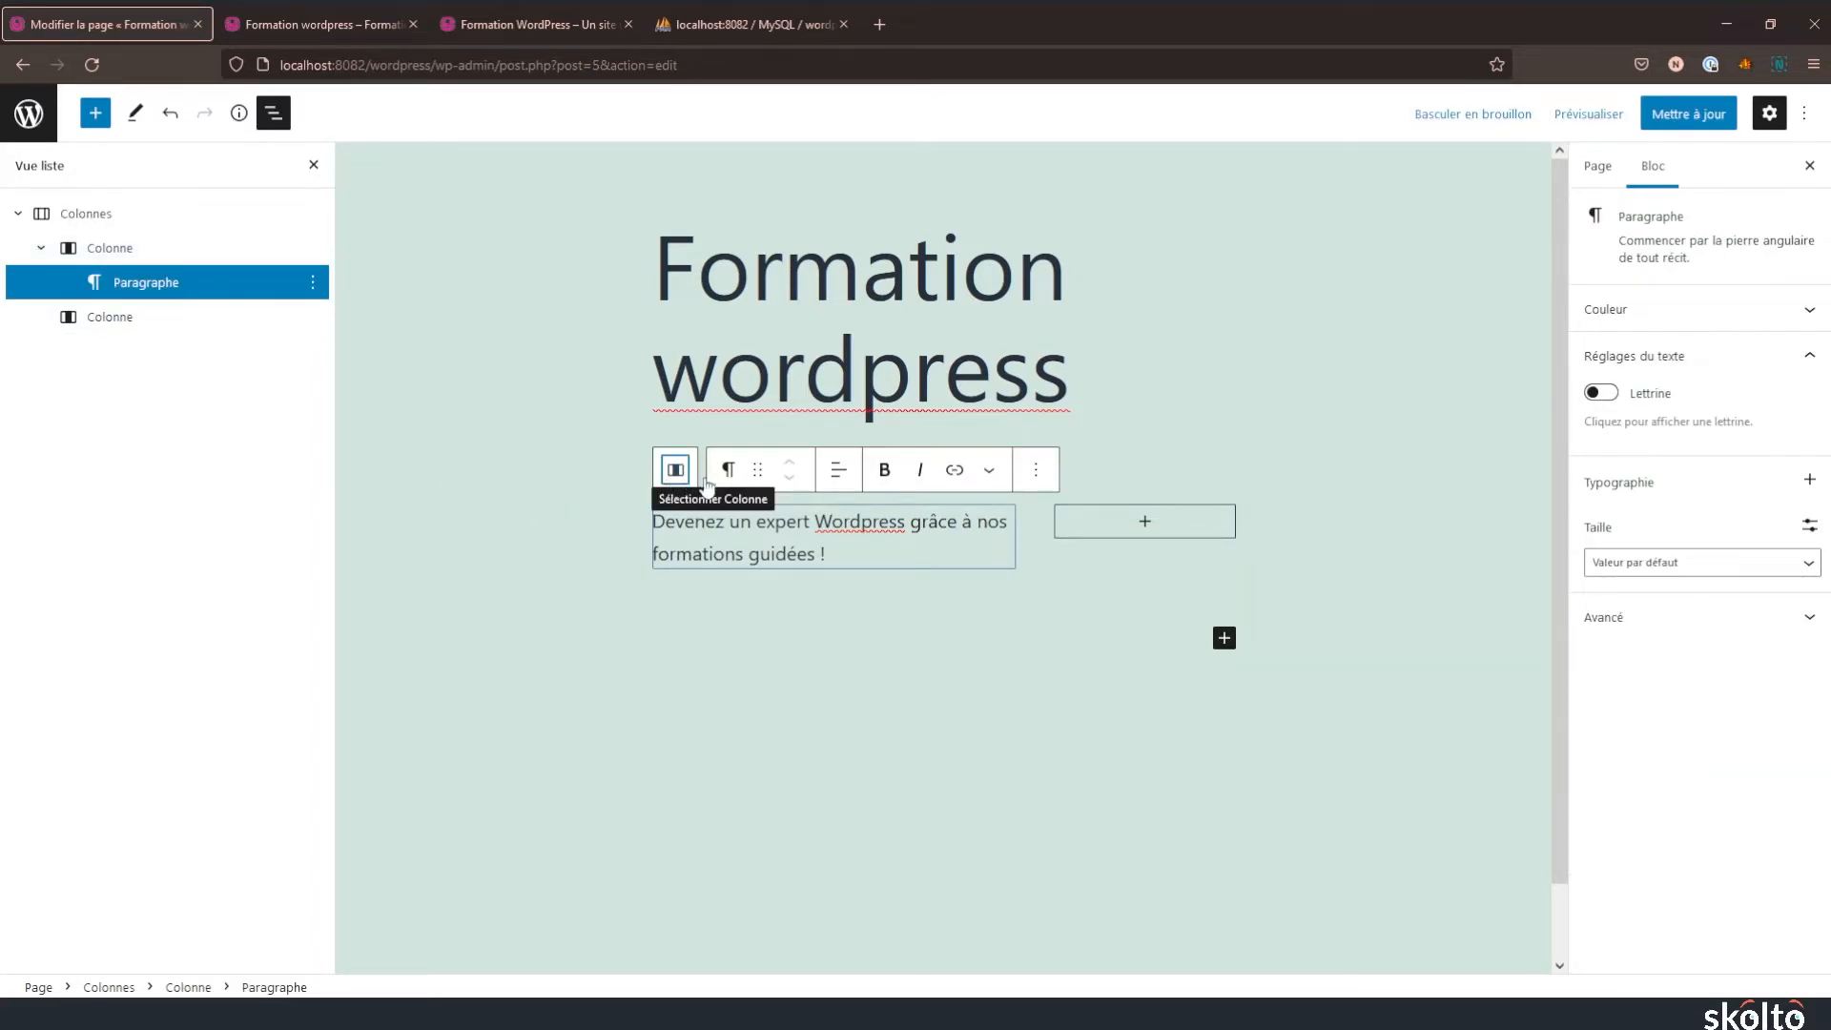
pyautogui.click(675, 486)
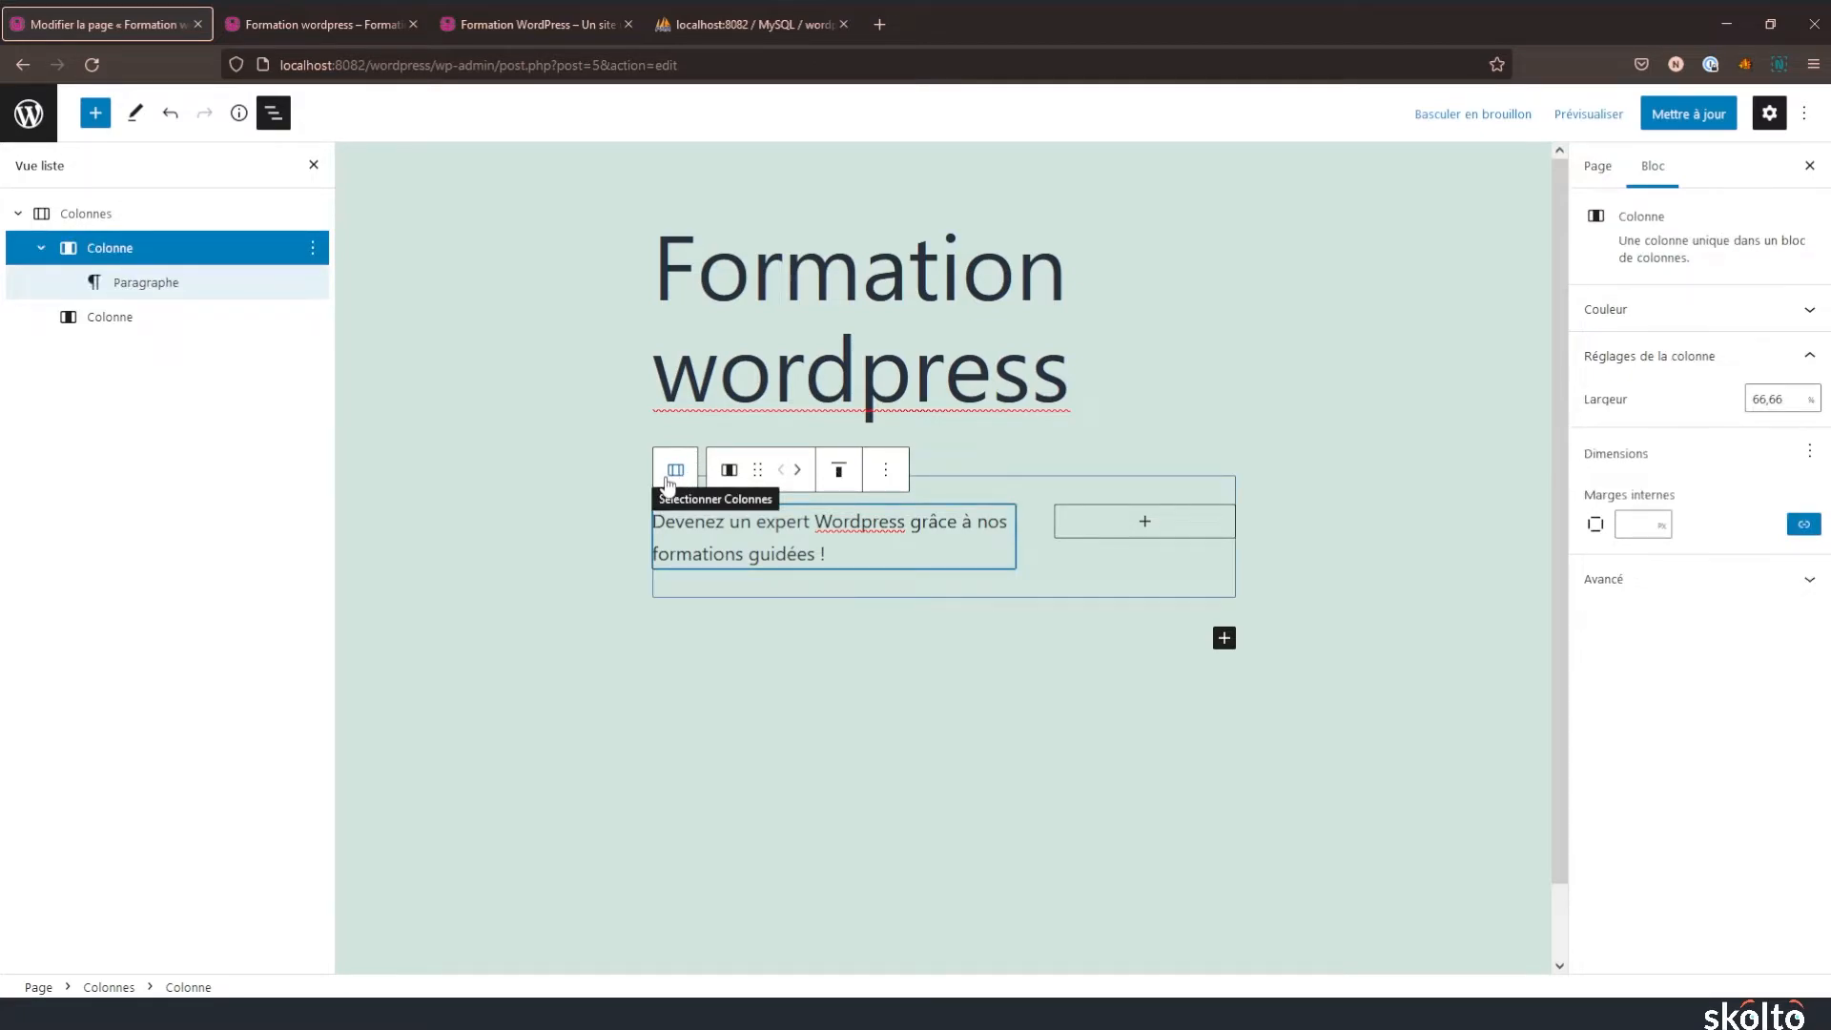
pyautogui.click(672, 477)
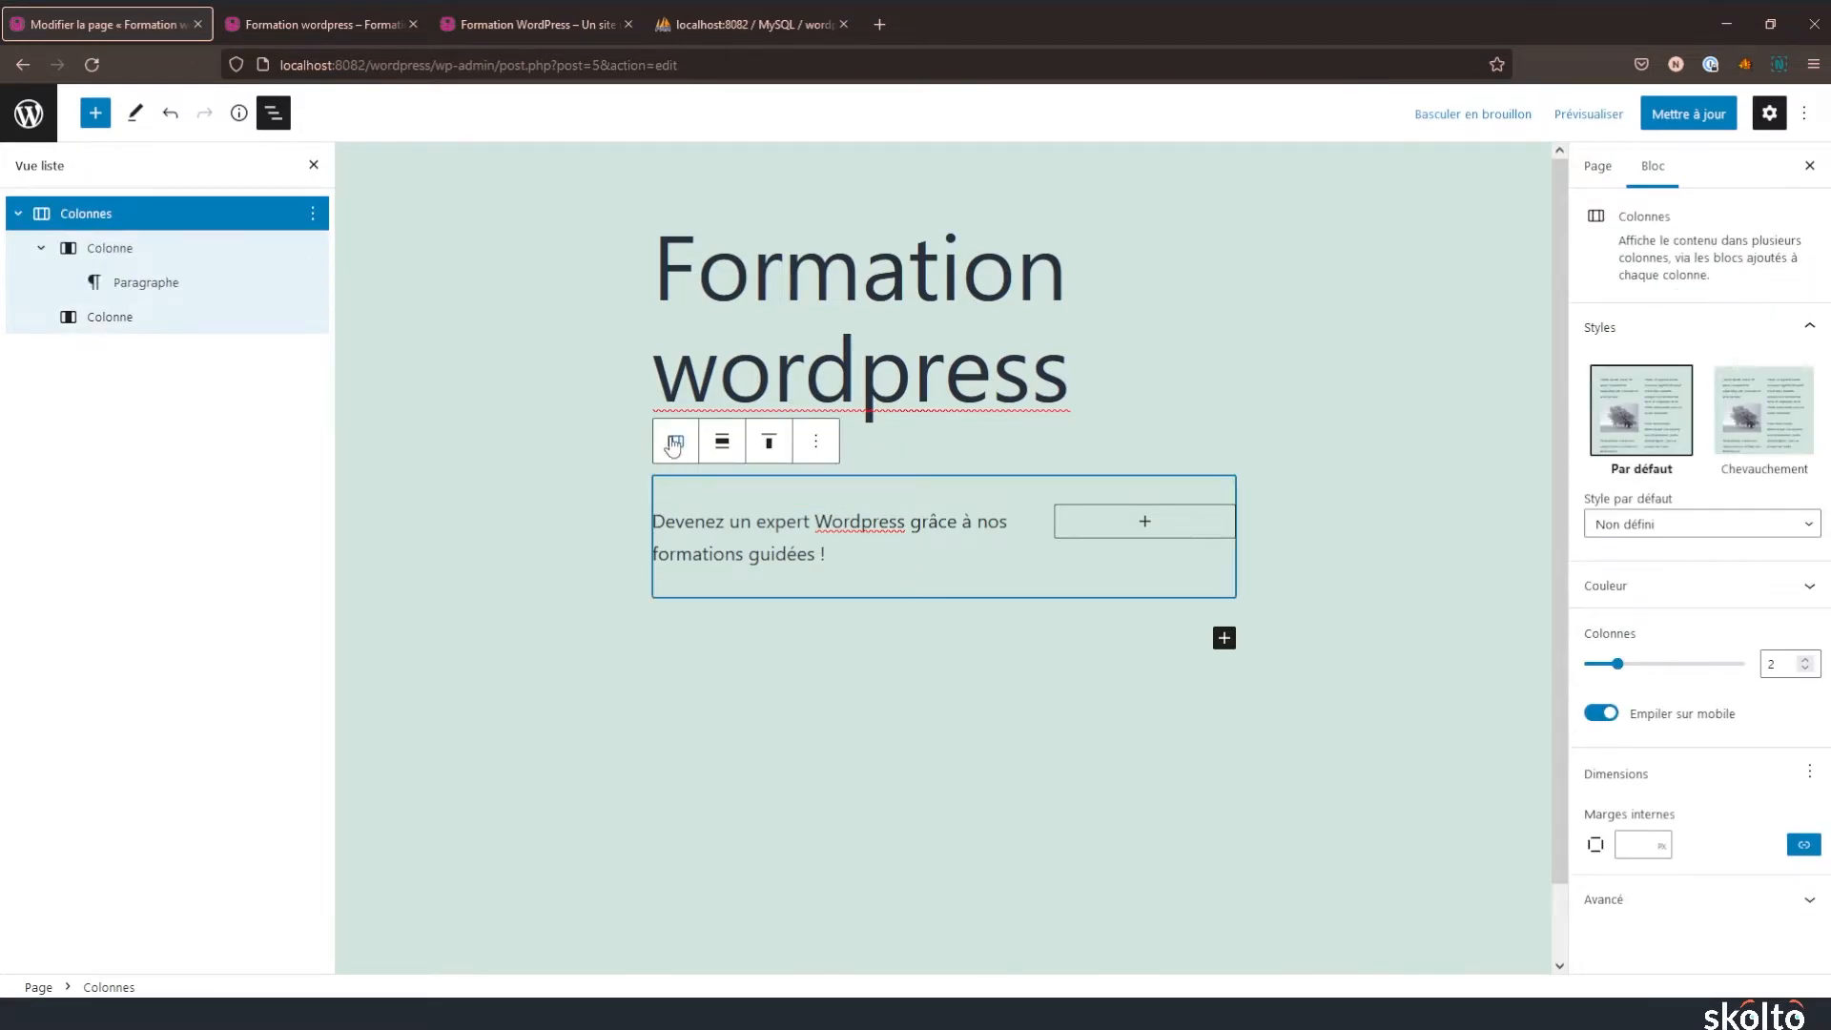
pyautogui.click(722, 453)
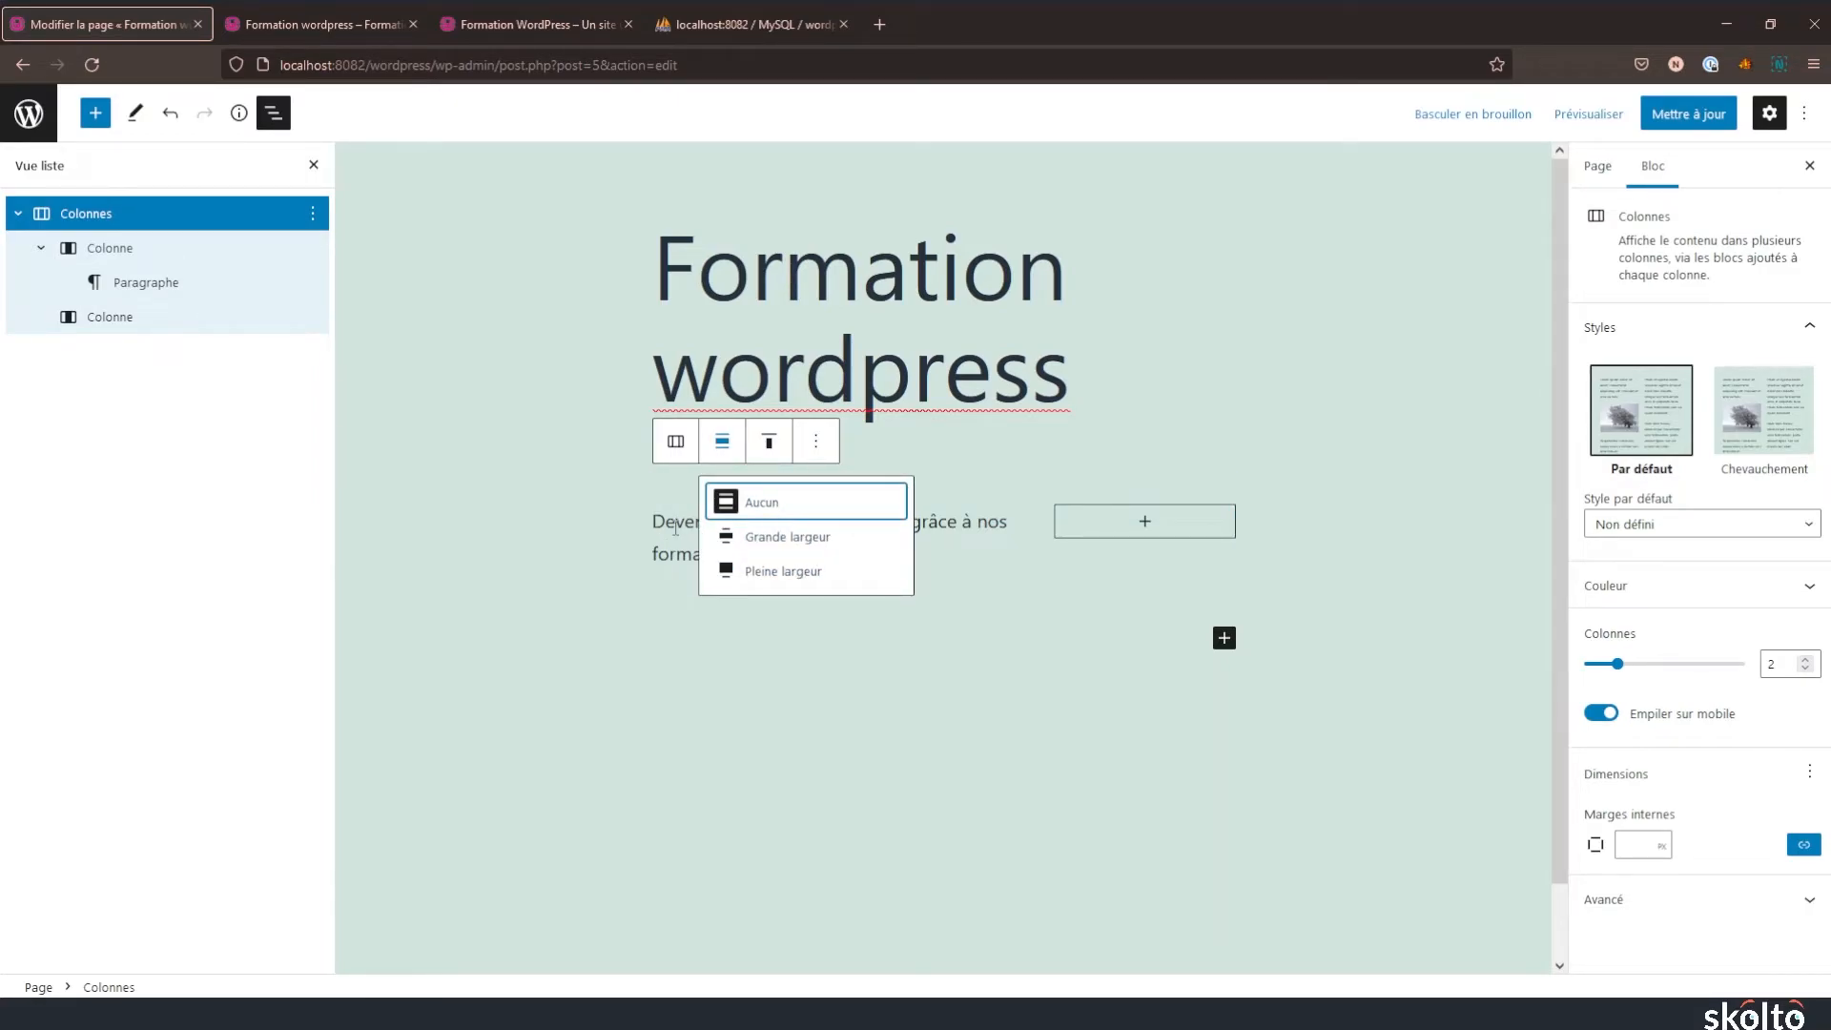
pyautogui.click(816, 539)
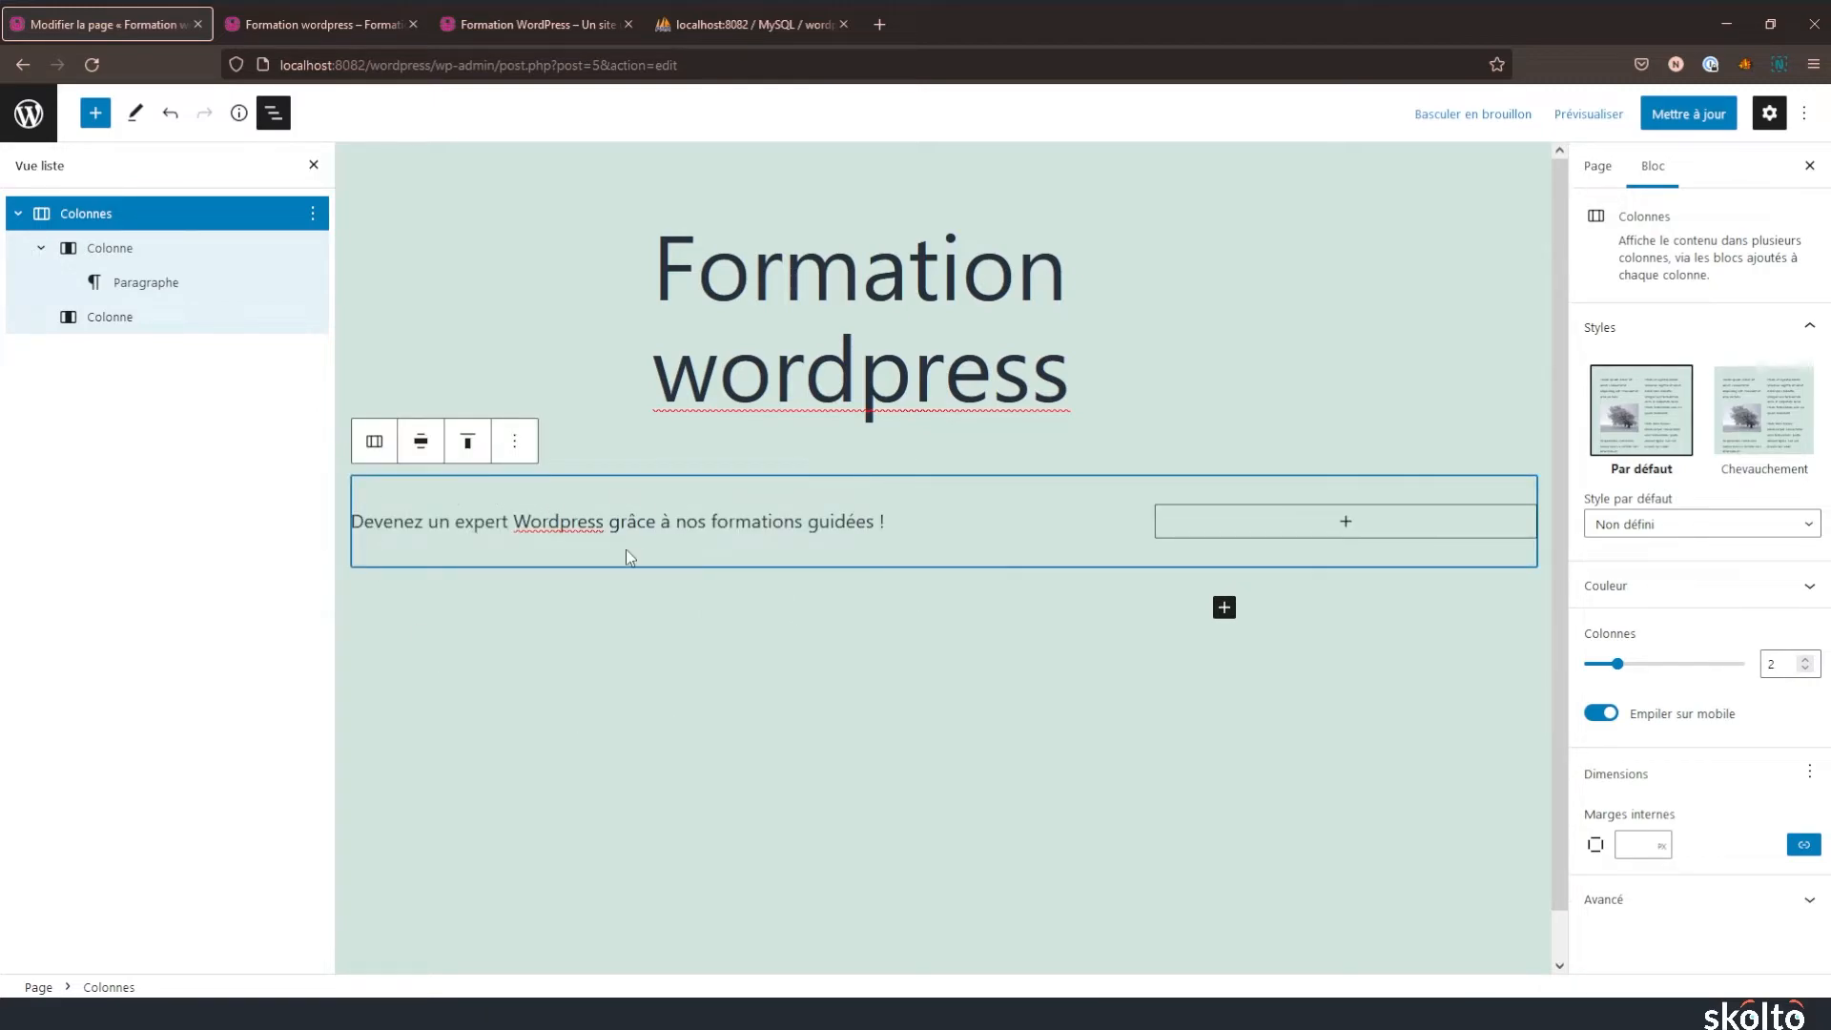
# - Look at the Colonnes block's vertical alignment options and return to the first column's paragraph
pyautogui.click(468, 444)
pyautogui.click(473, 449)
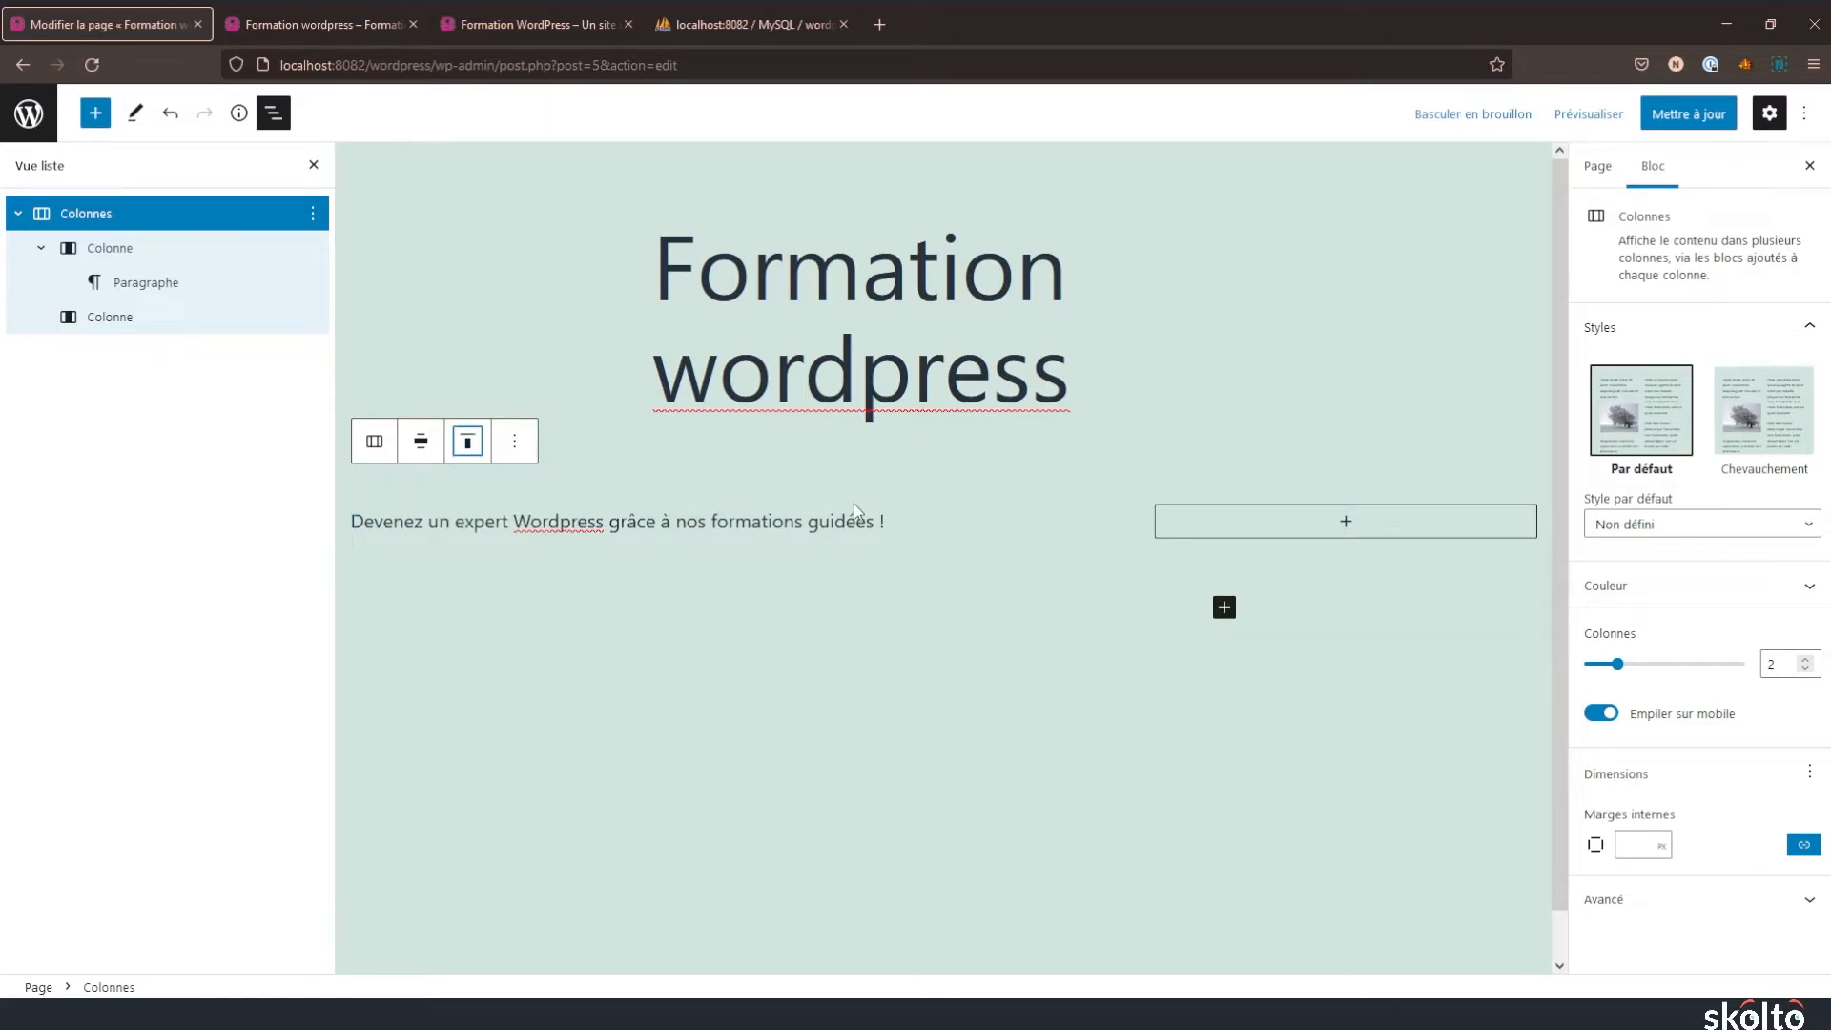
pyautogui.click(806, 521)
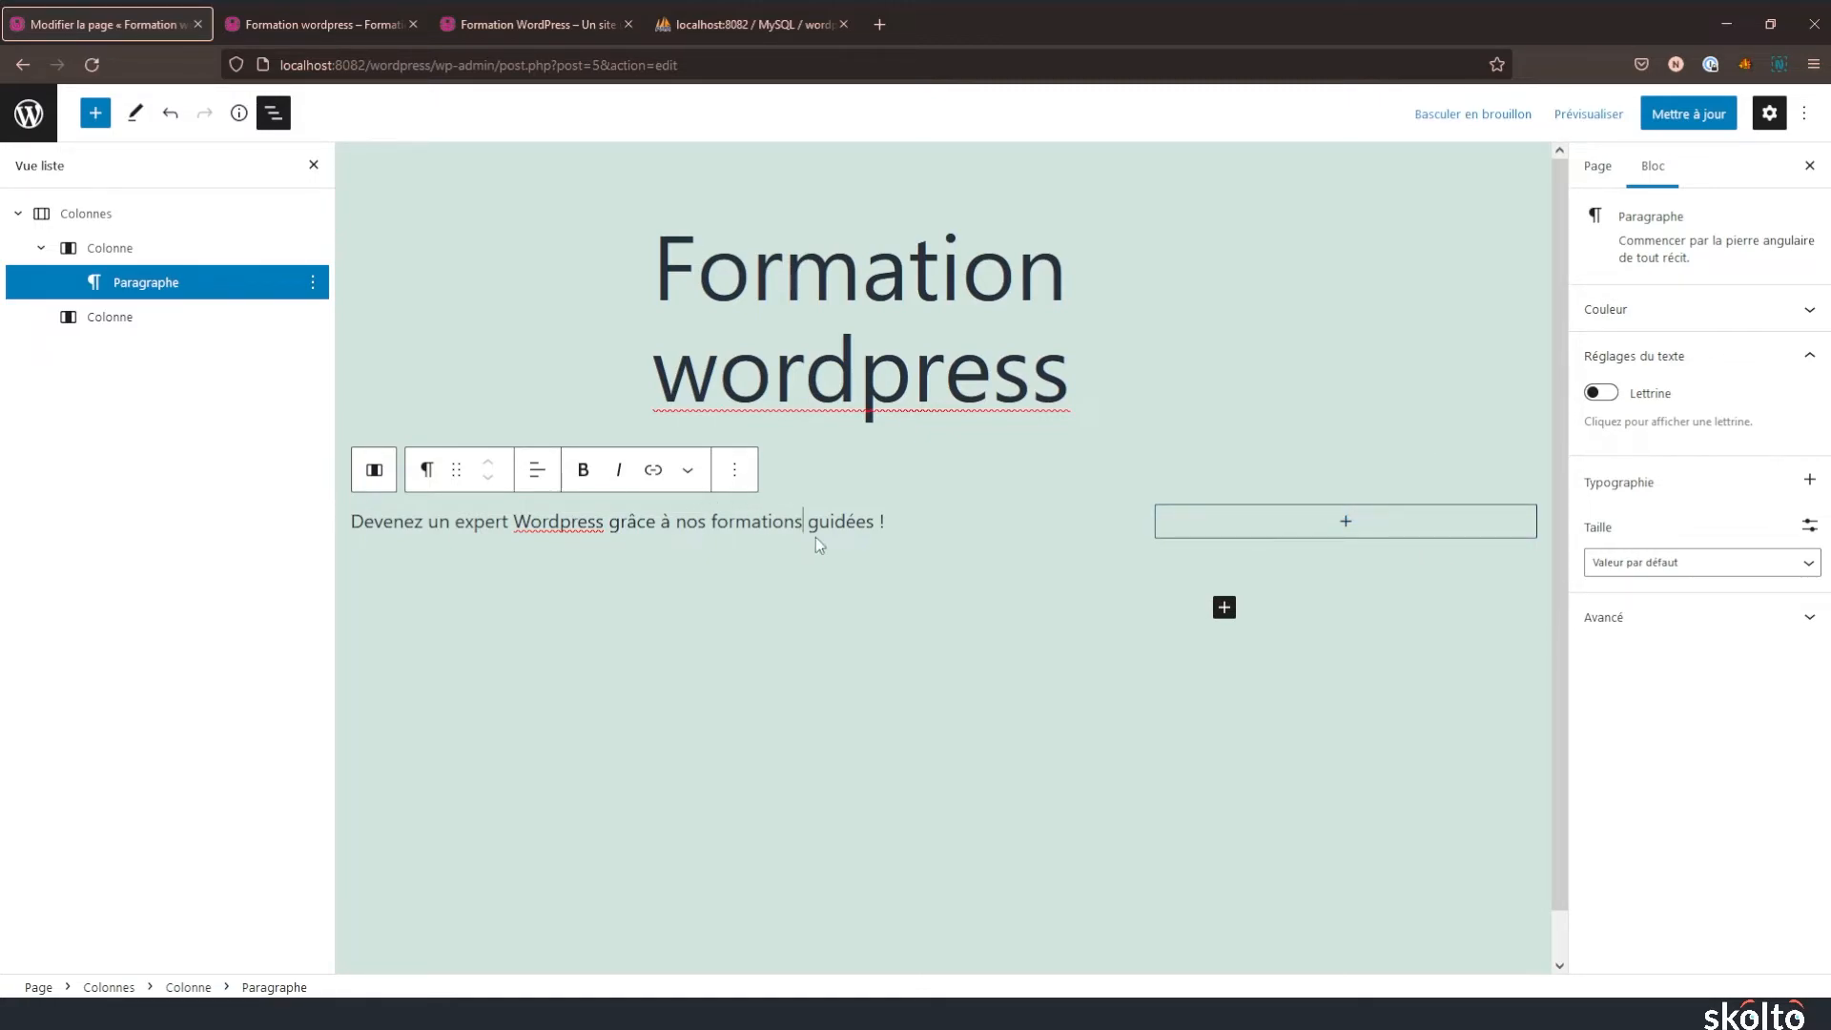
# - Search Google for "lorem ipsum" in a new browser tab and copy the description paragraph from the results
pyautogui.click(887, 28)
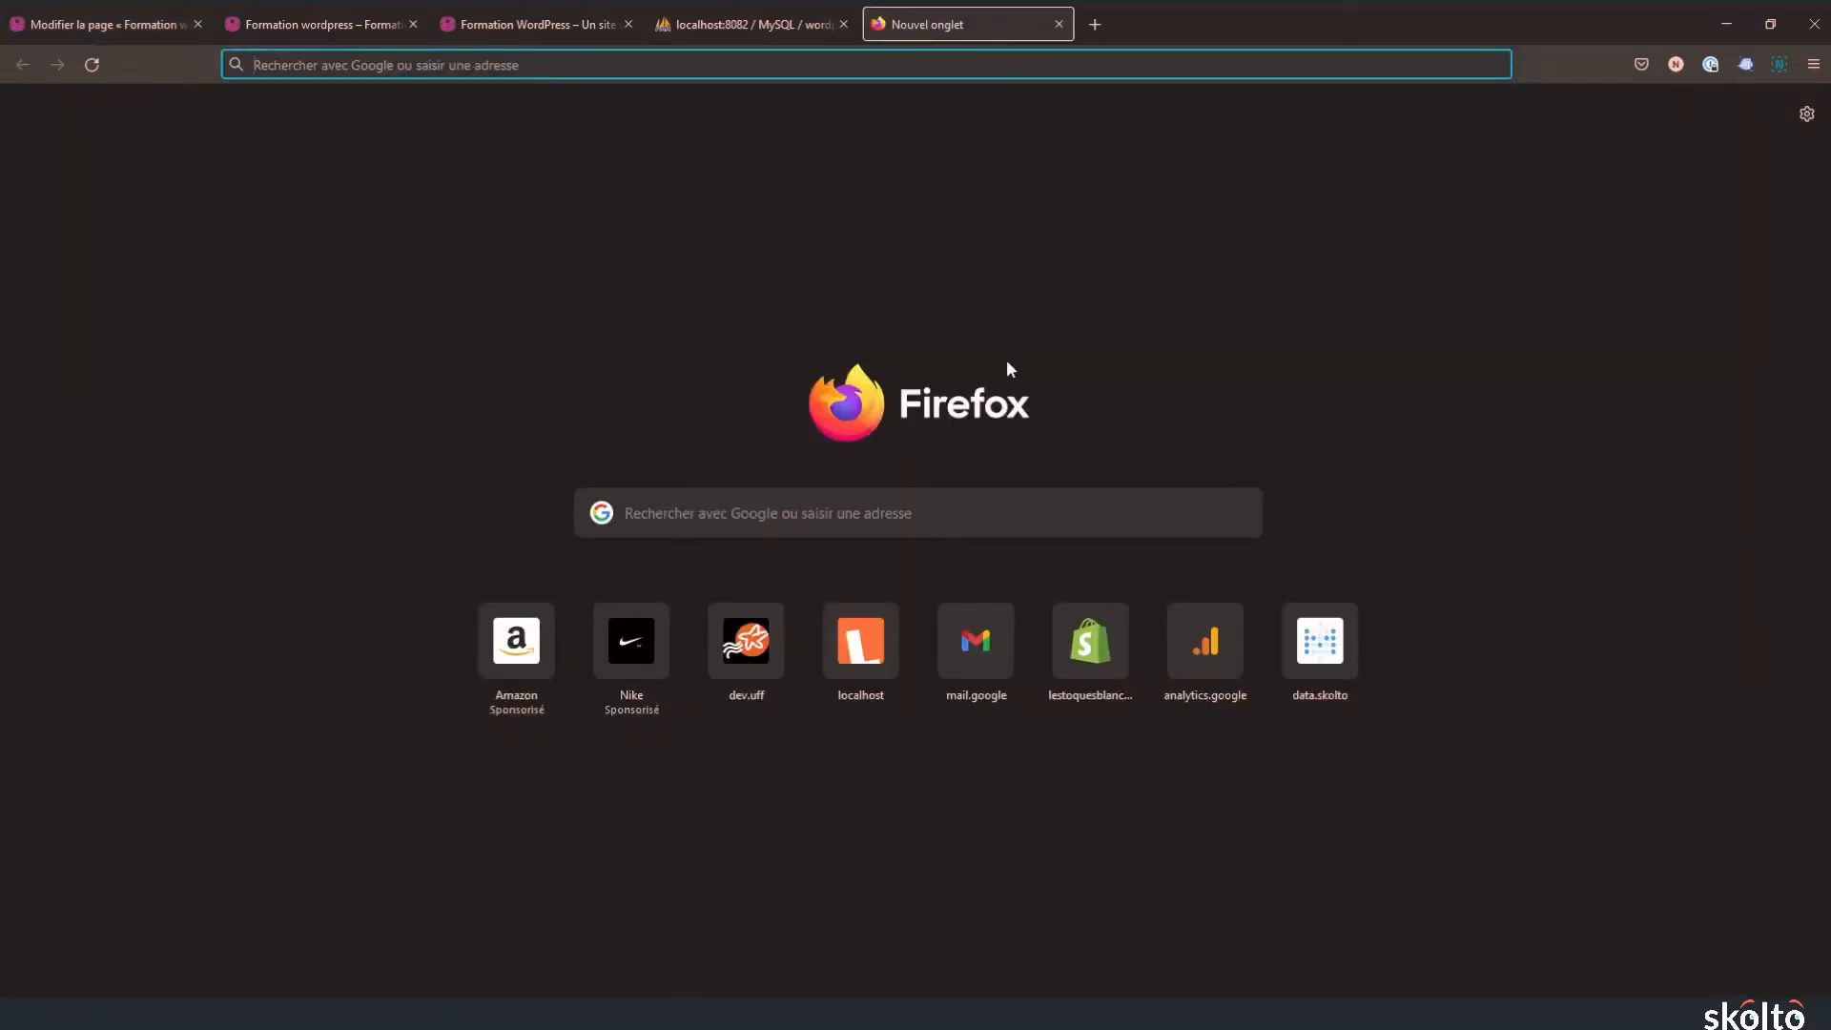
pyautogui.write('lorem')
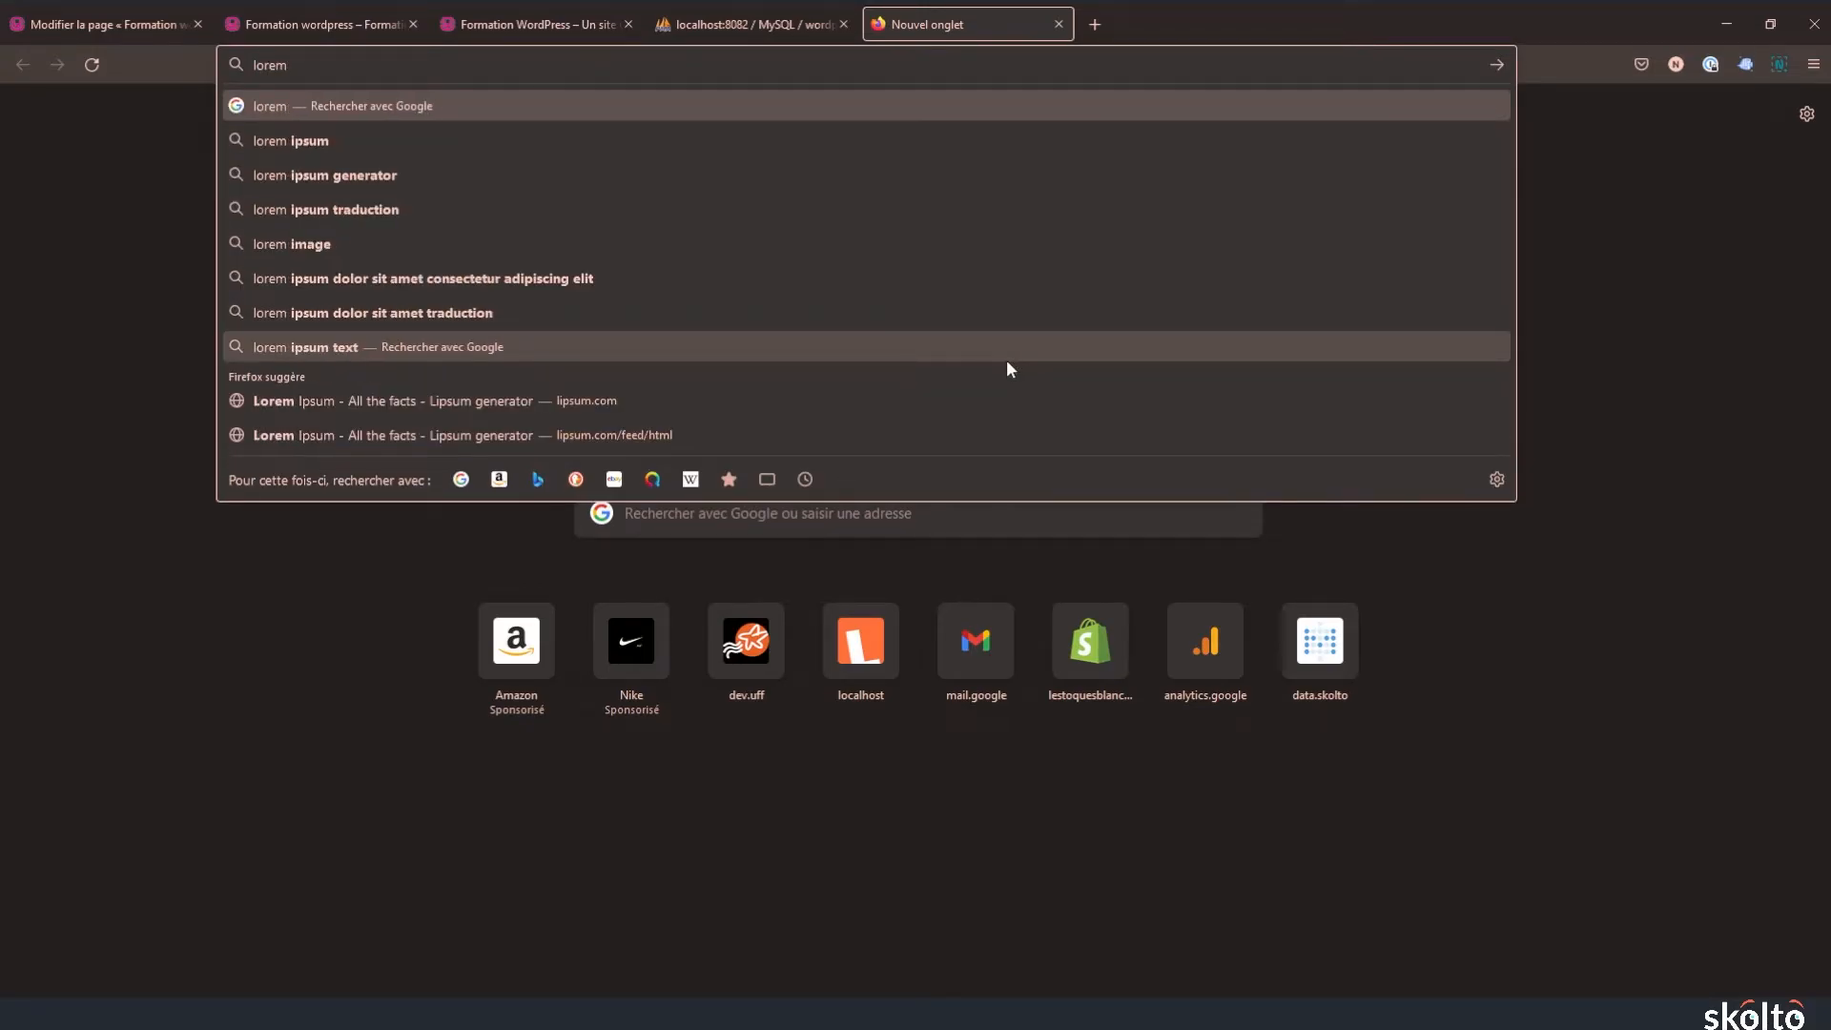
pyautogui.press('Down')
pyautogui.press('Return')
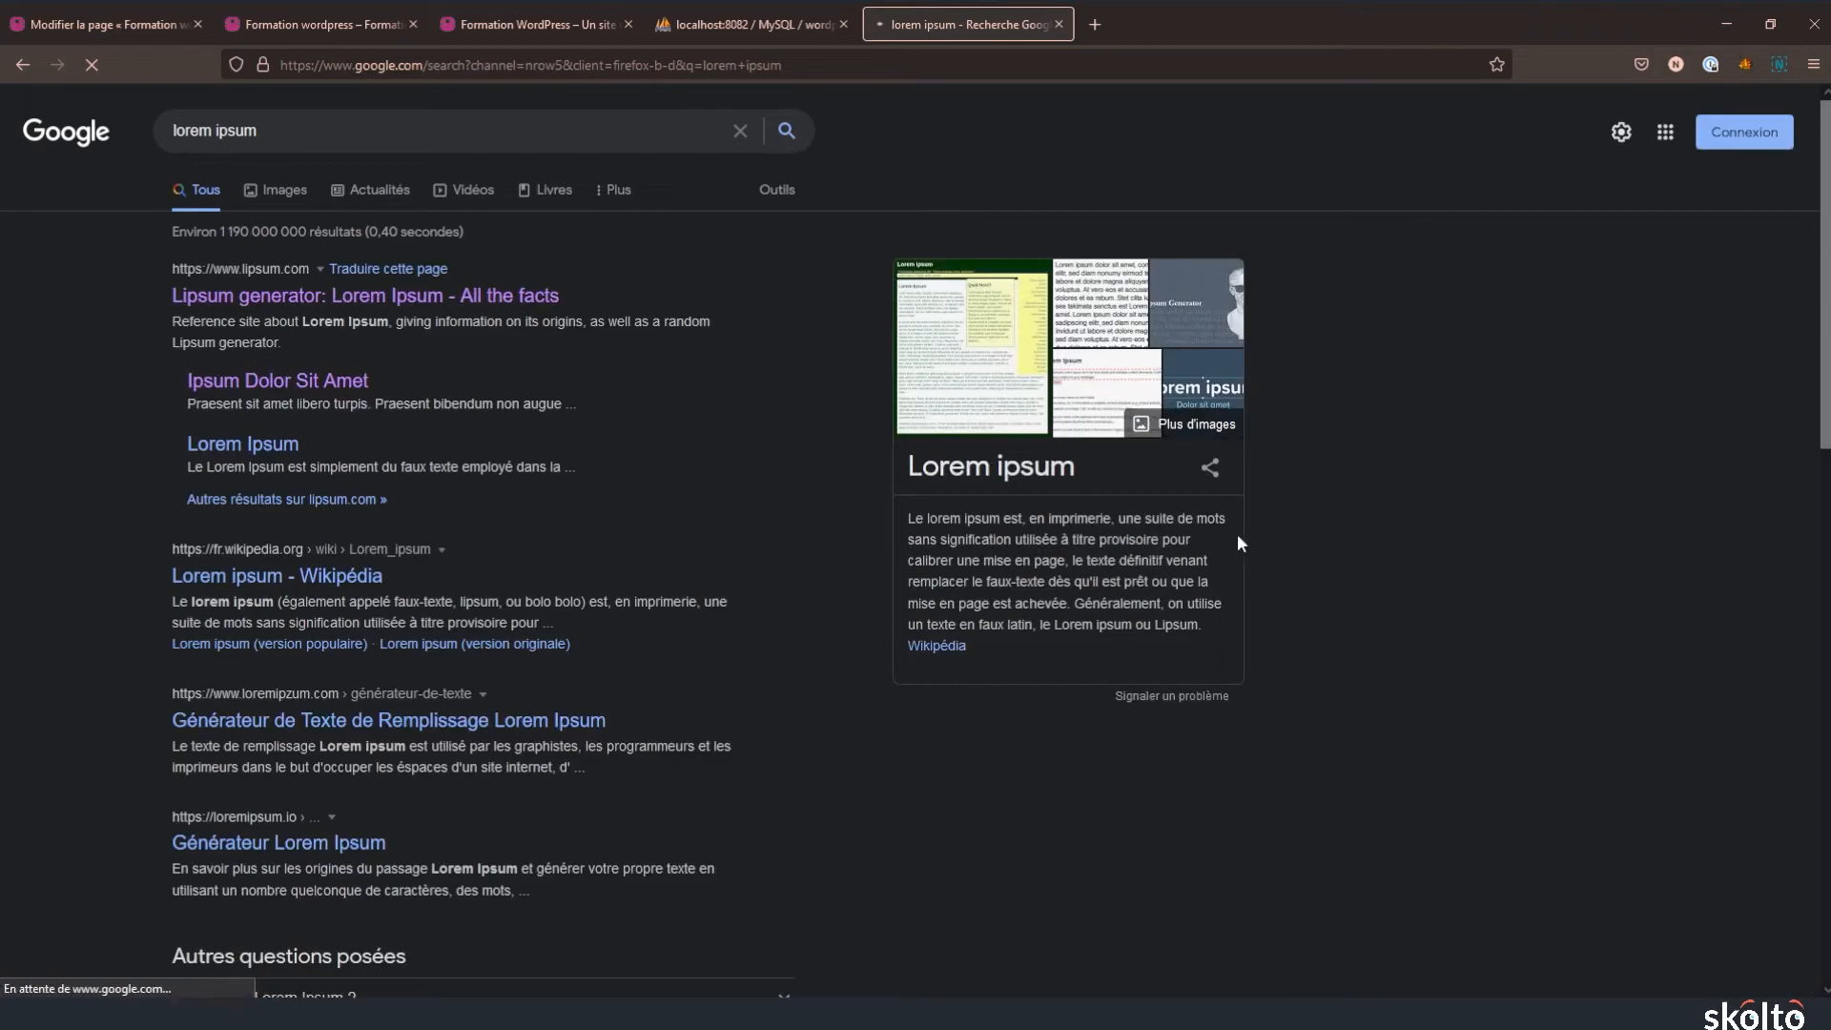
pyautogui.moveTo(1199, 637); pyautogui.dragTo(971, 541)
pyautogui.click(1209, 625)
pyautogui.moveTo(1209, 627); pyautogui.dragTo(878, 517)
pyautogui.hotkey('ctrl', 'c')
# - Add a paragraph block to the empty second column of the page and paste the copied lorem ipsum description into it
pyautogui.click(172, 29)
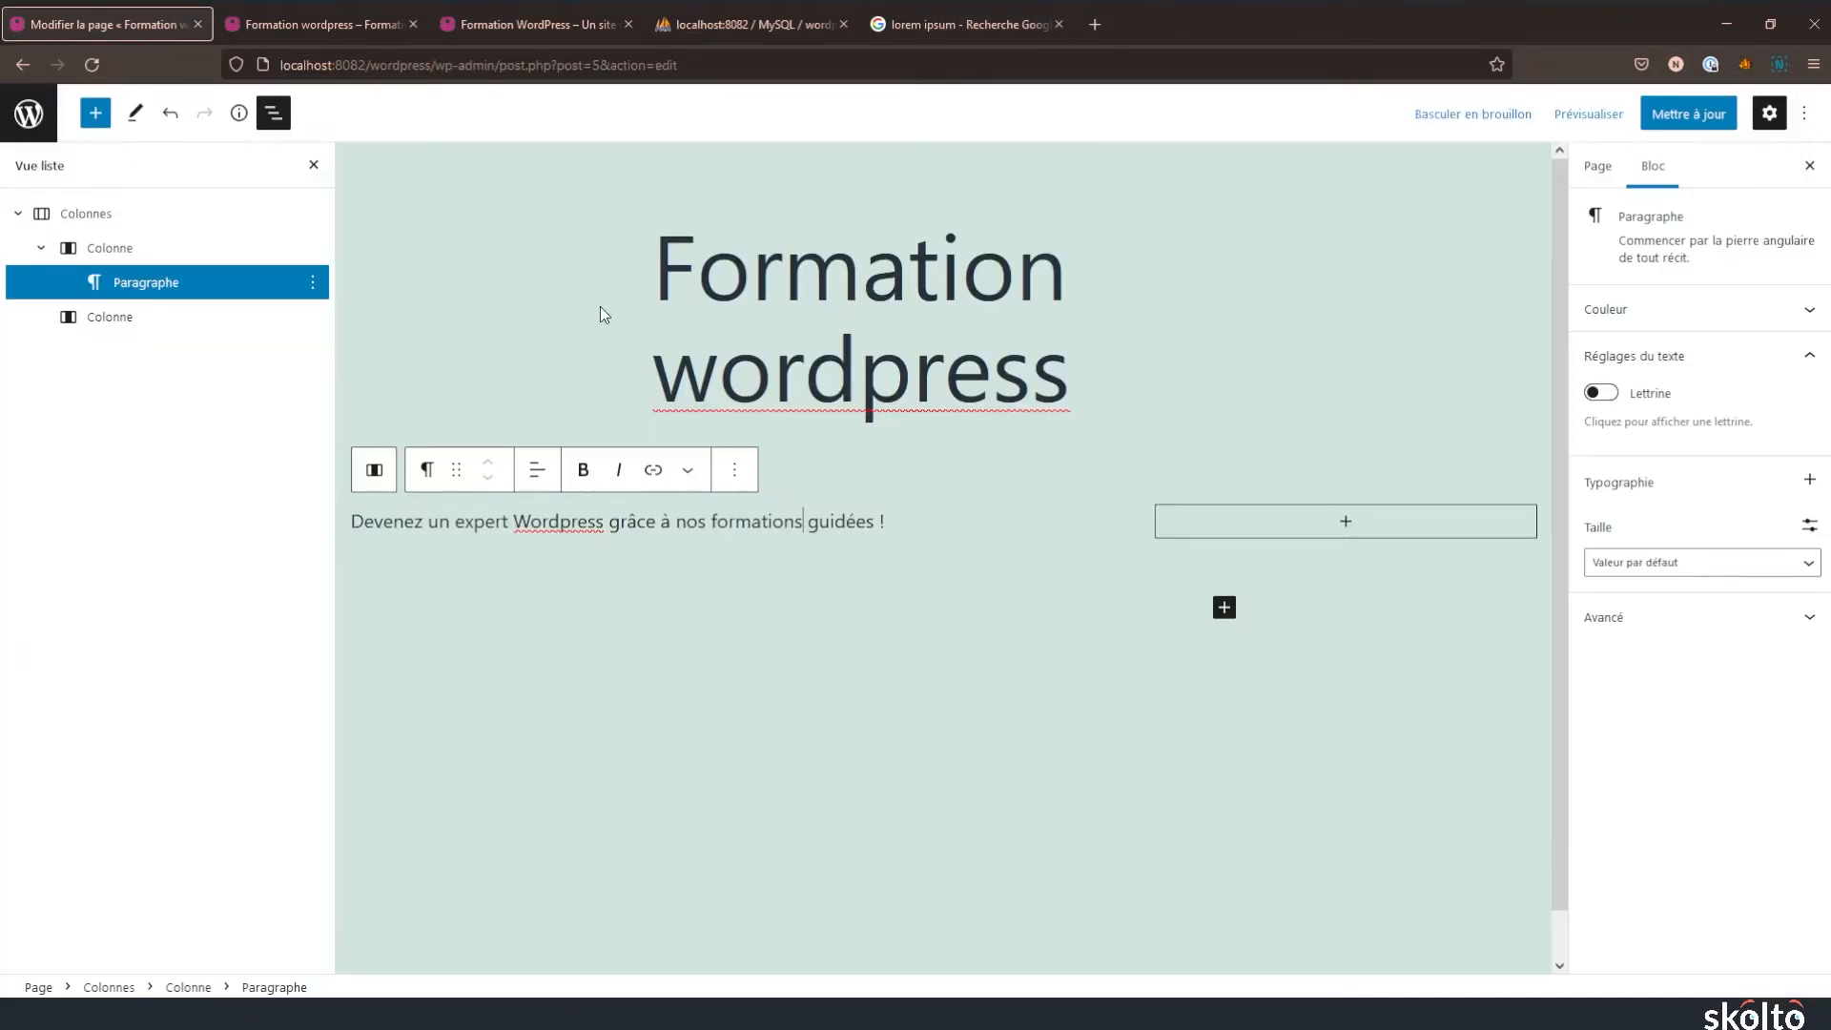
pyautogui.click(1335, 515)
pyautogui.click(1240, 651)
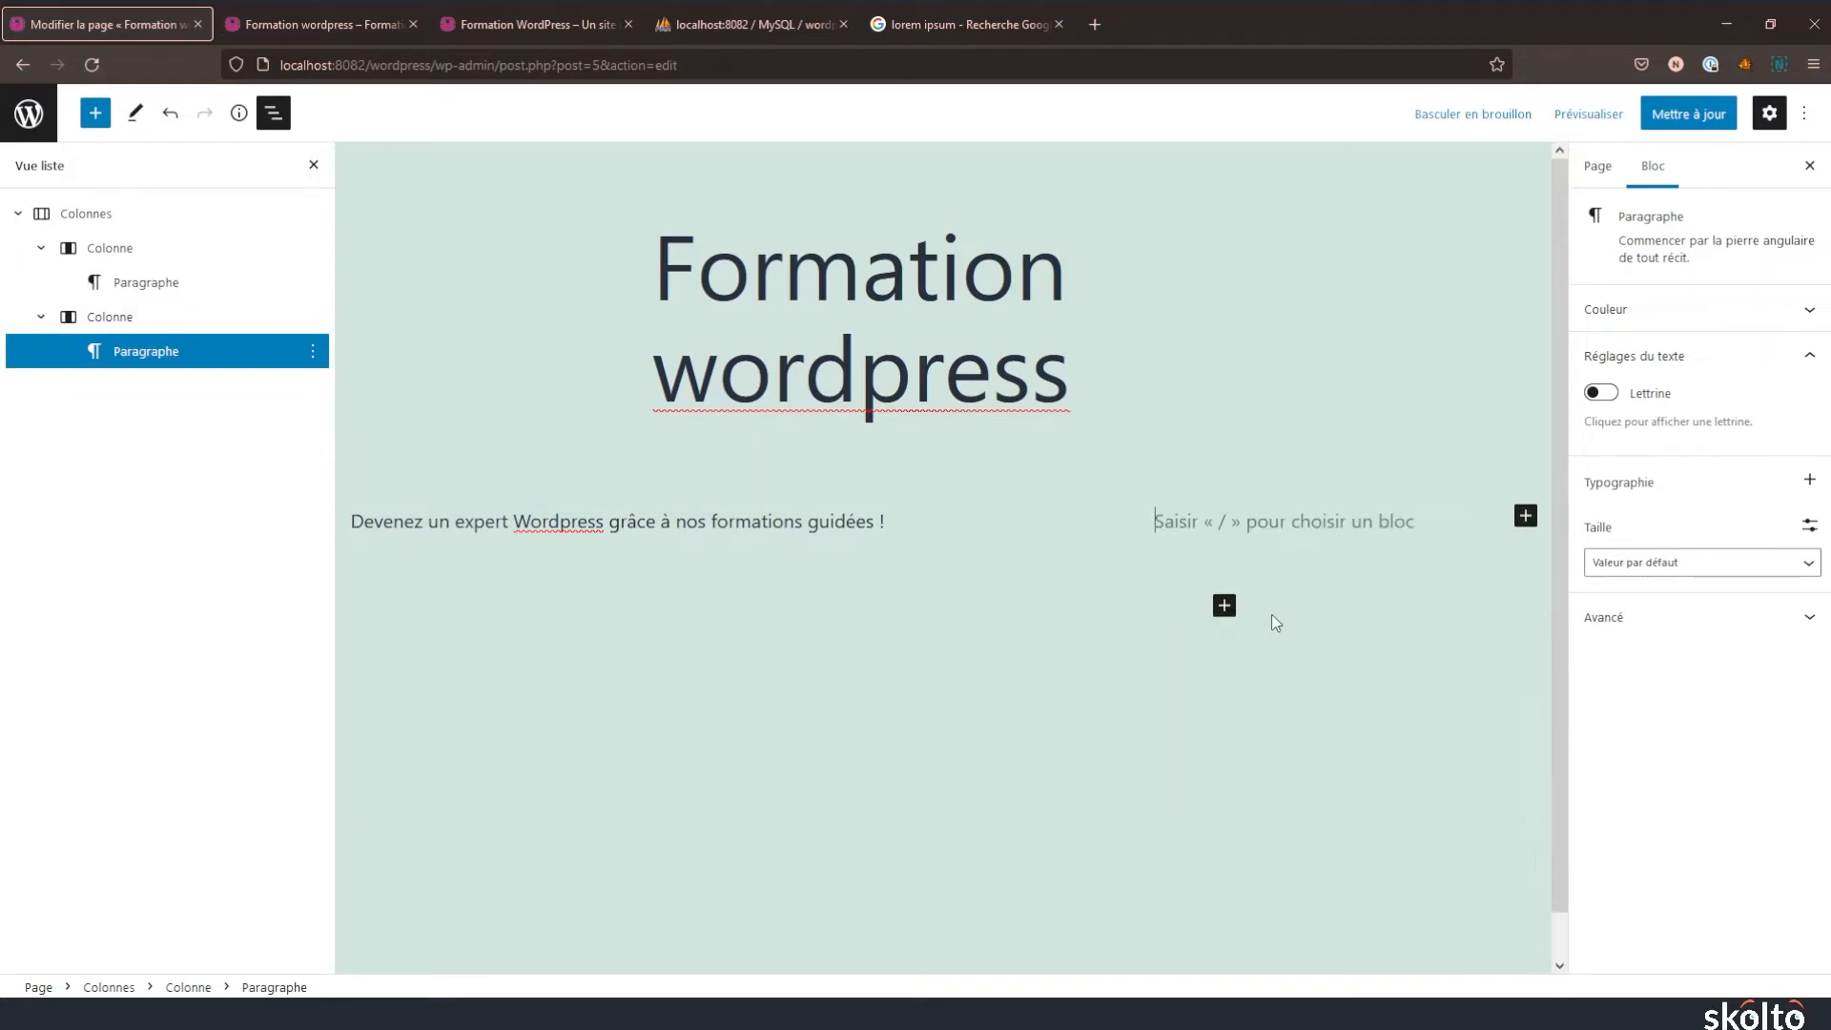
pyautogui.hotkey('ctrl', 'v')
pyautogui.click(780, 615)
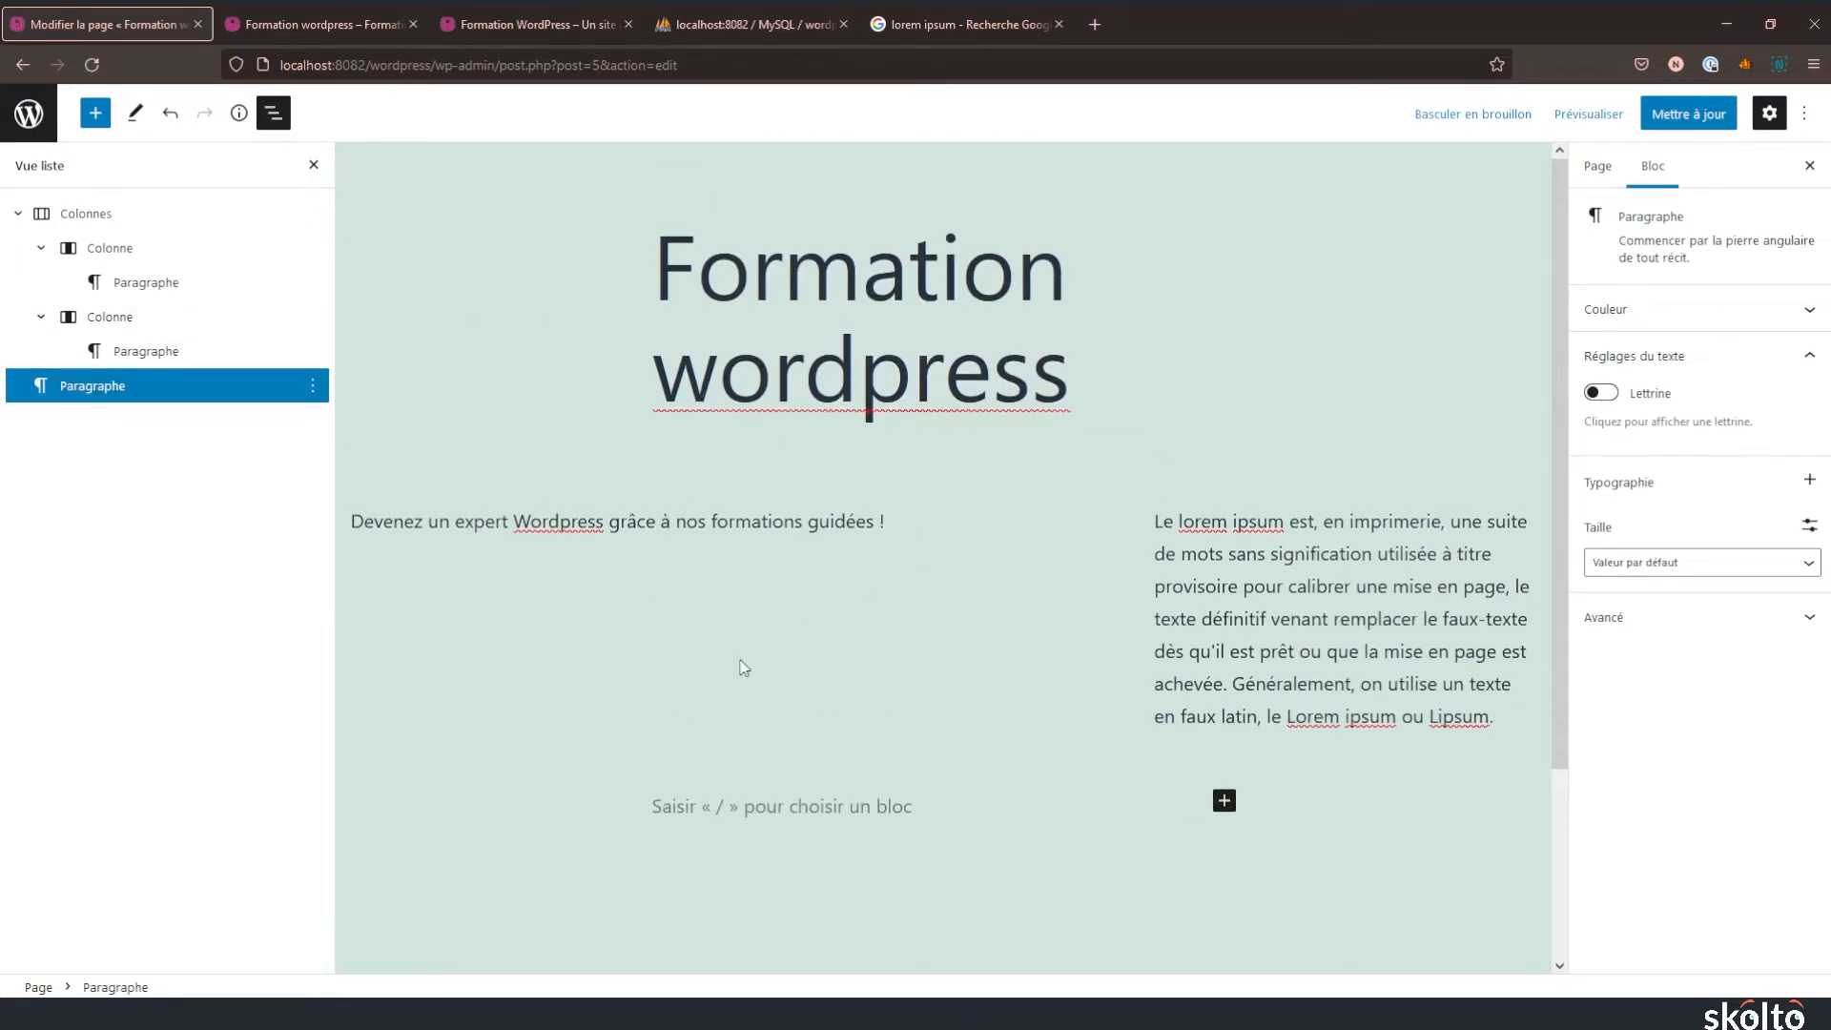
# - Set the Colonnes block's vertical alignment to Aligner au milieu
pyautogui.click(86, 214)
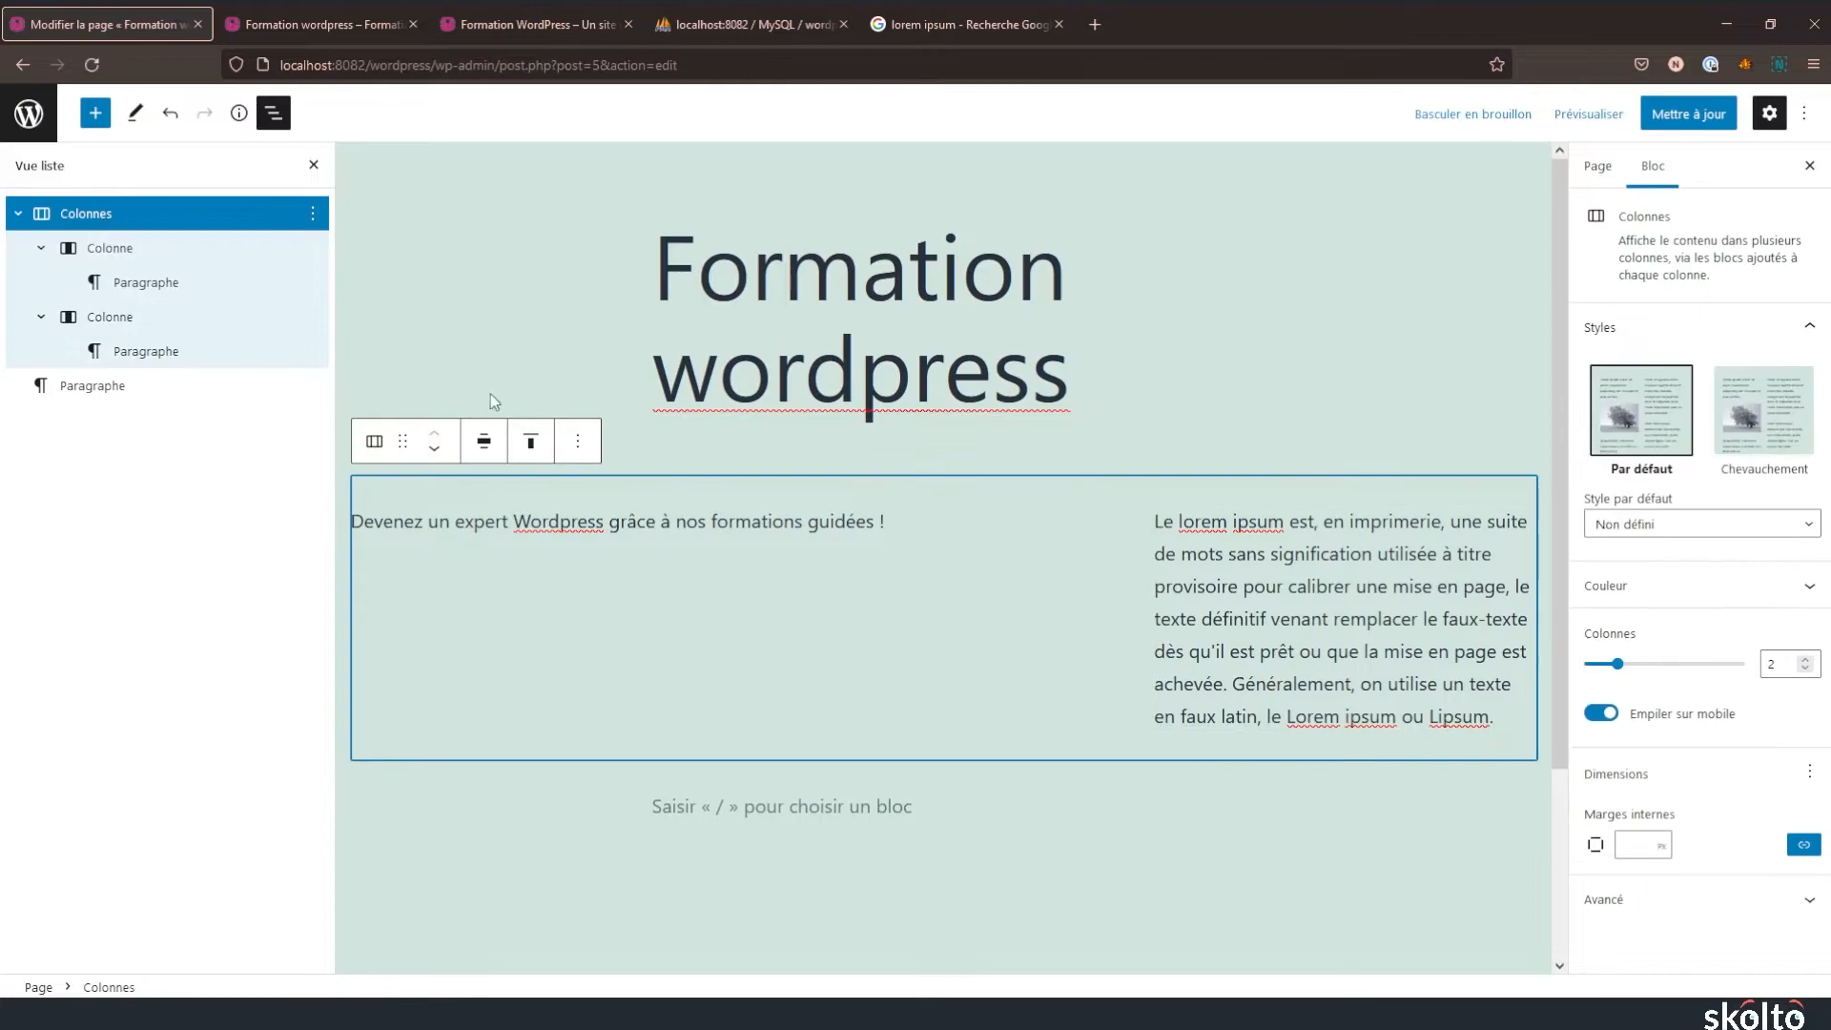
pyautogui.click(530, 453)
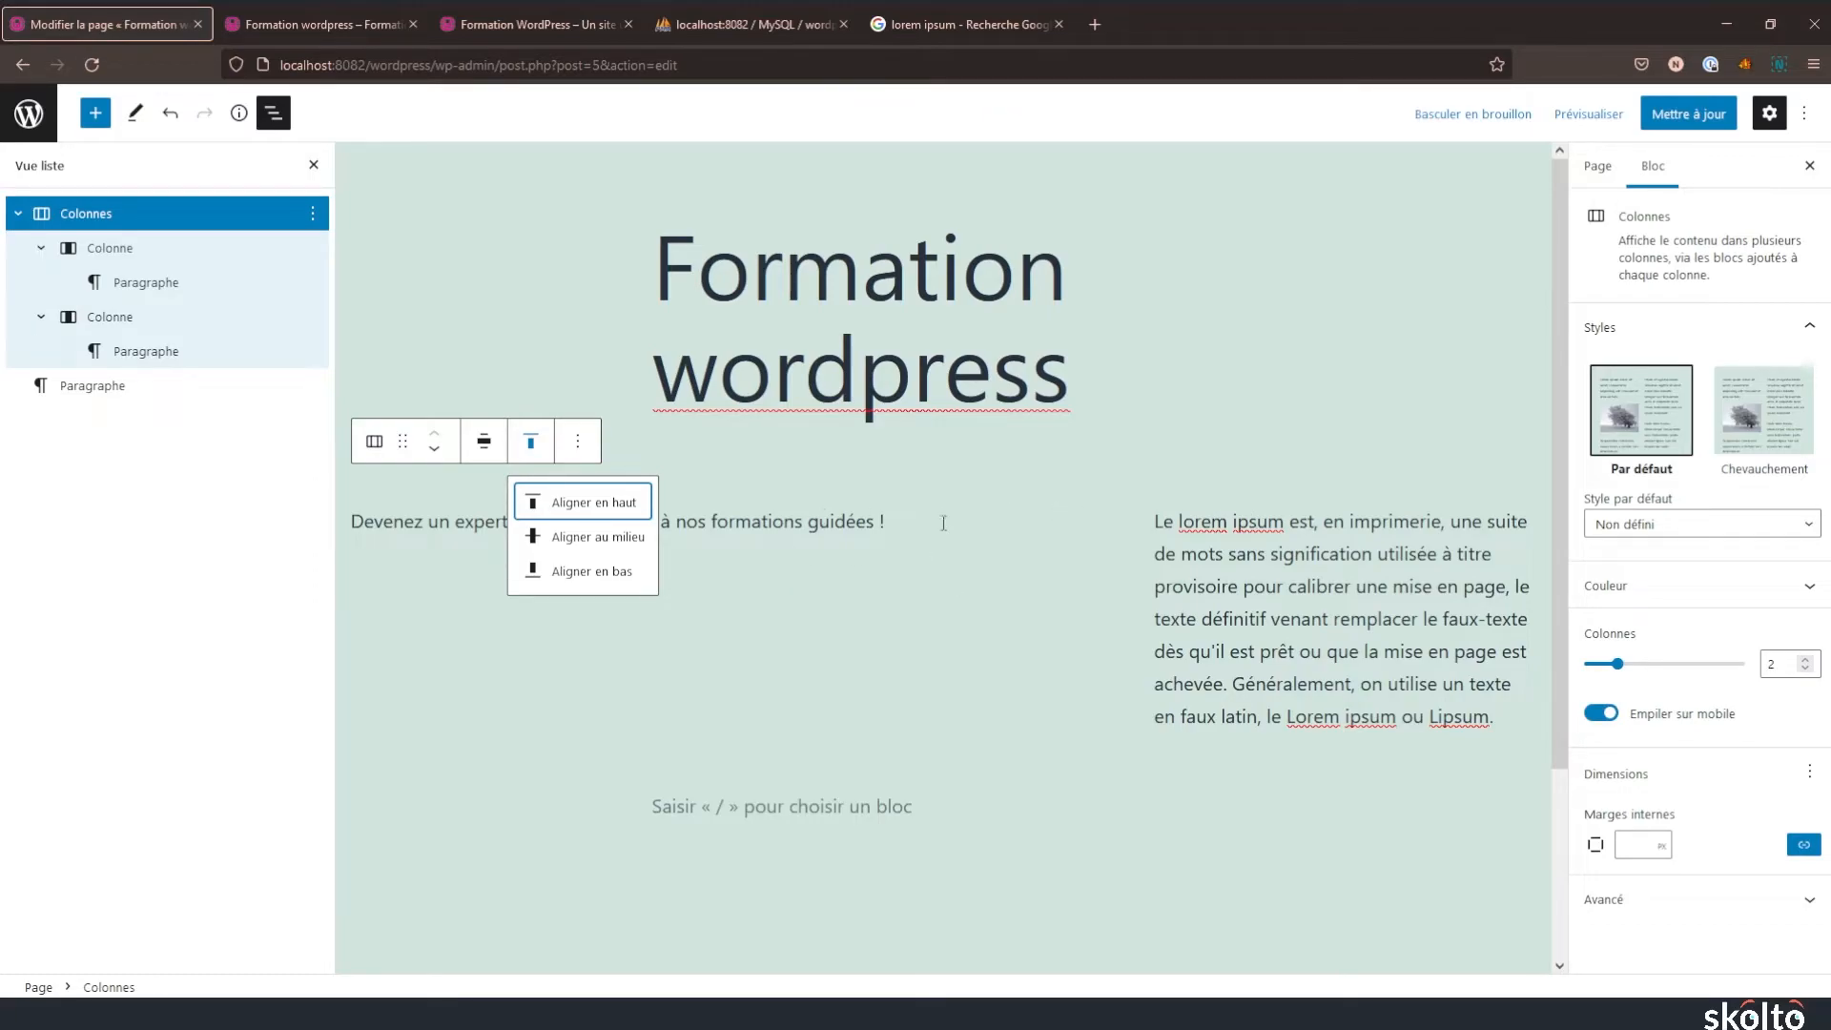
pyautogui.click(591, 536)
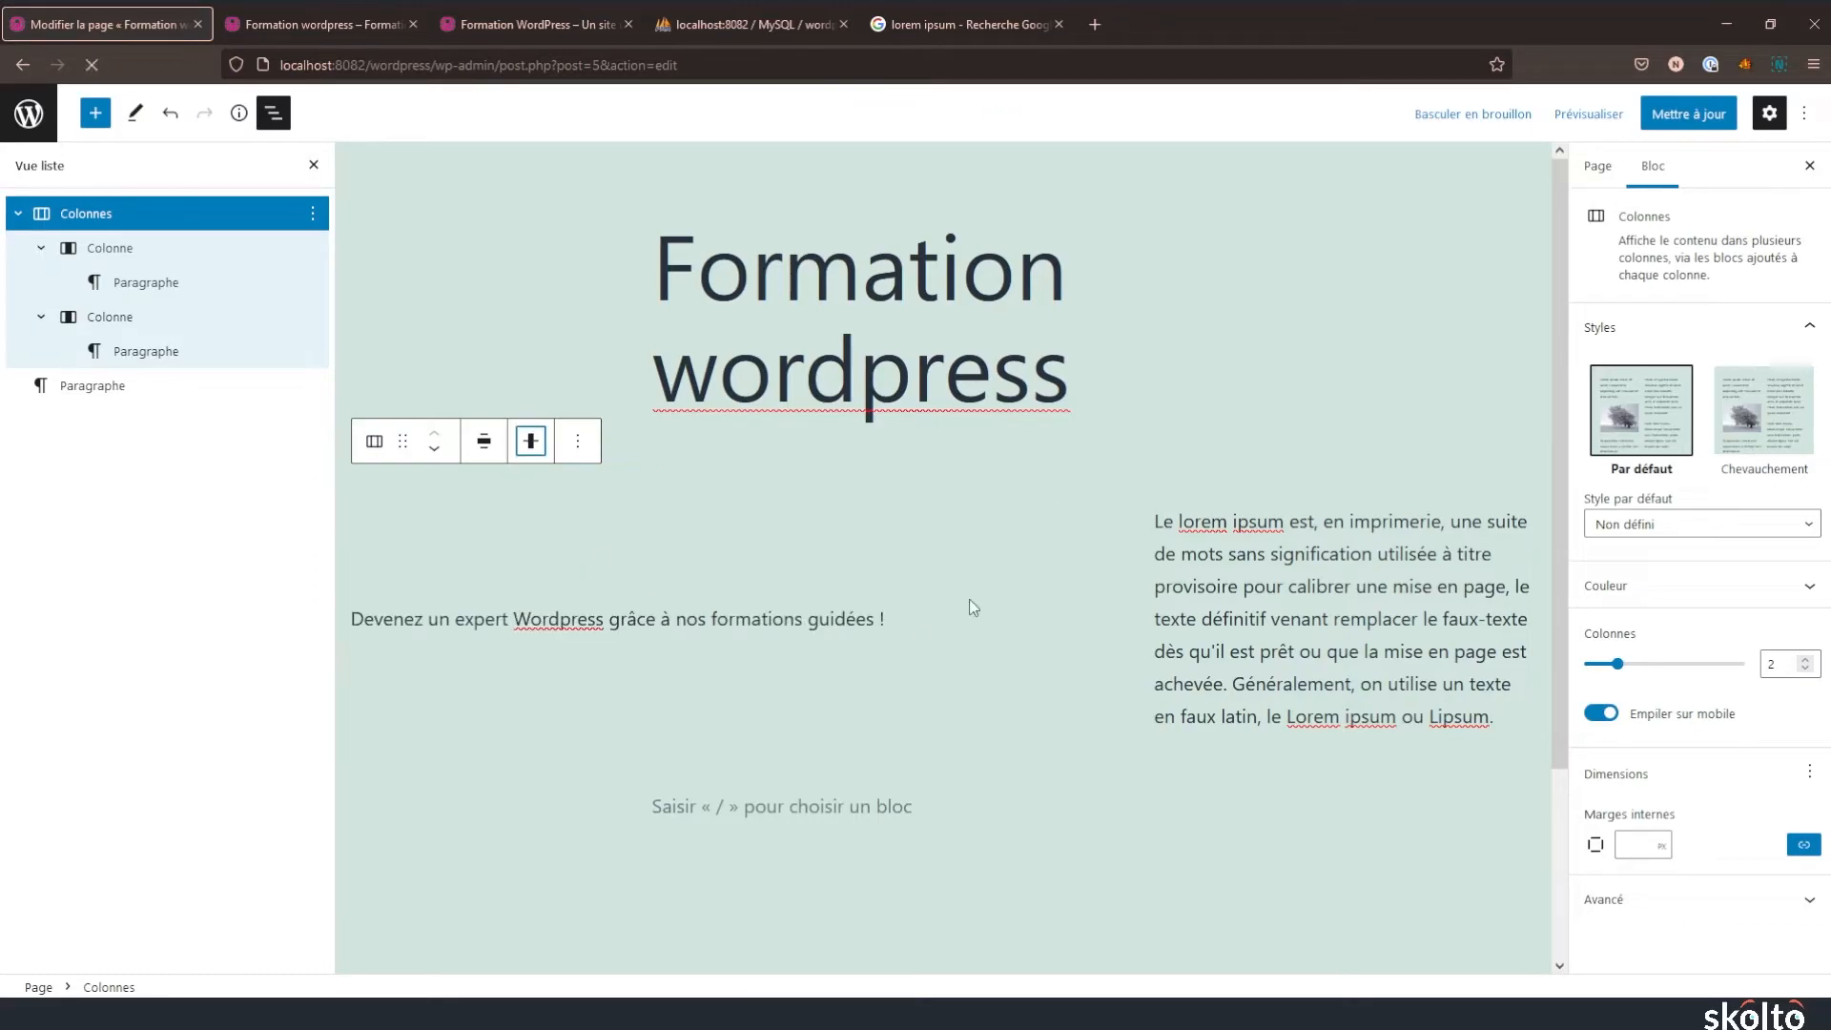
# - Switch the Colonnes block's vertical alignment to Aligner en bas and back to Aligner au milieu
pyautogui.click(530, 440)
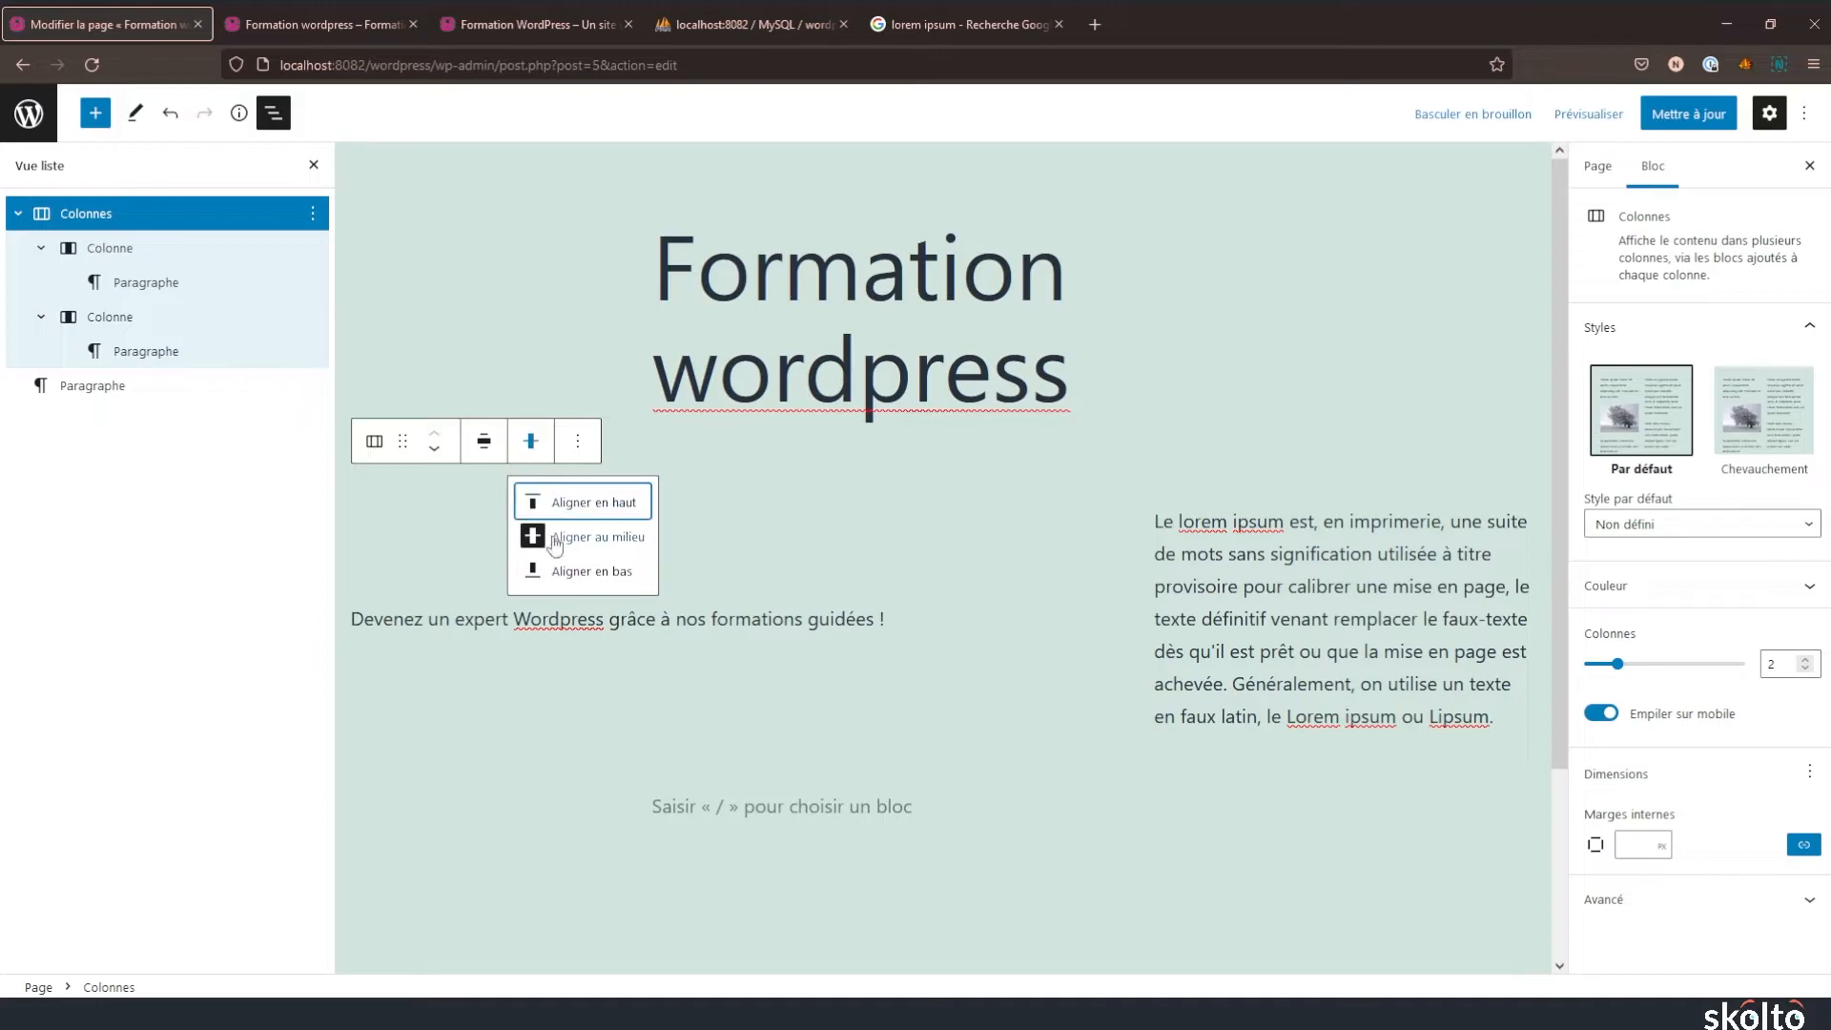
pyautogui.click(582, 578)
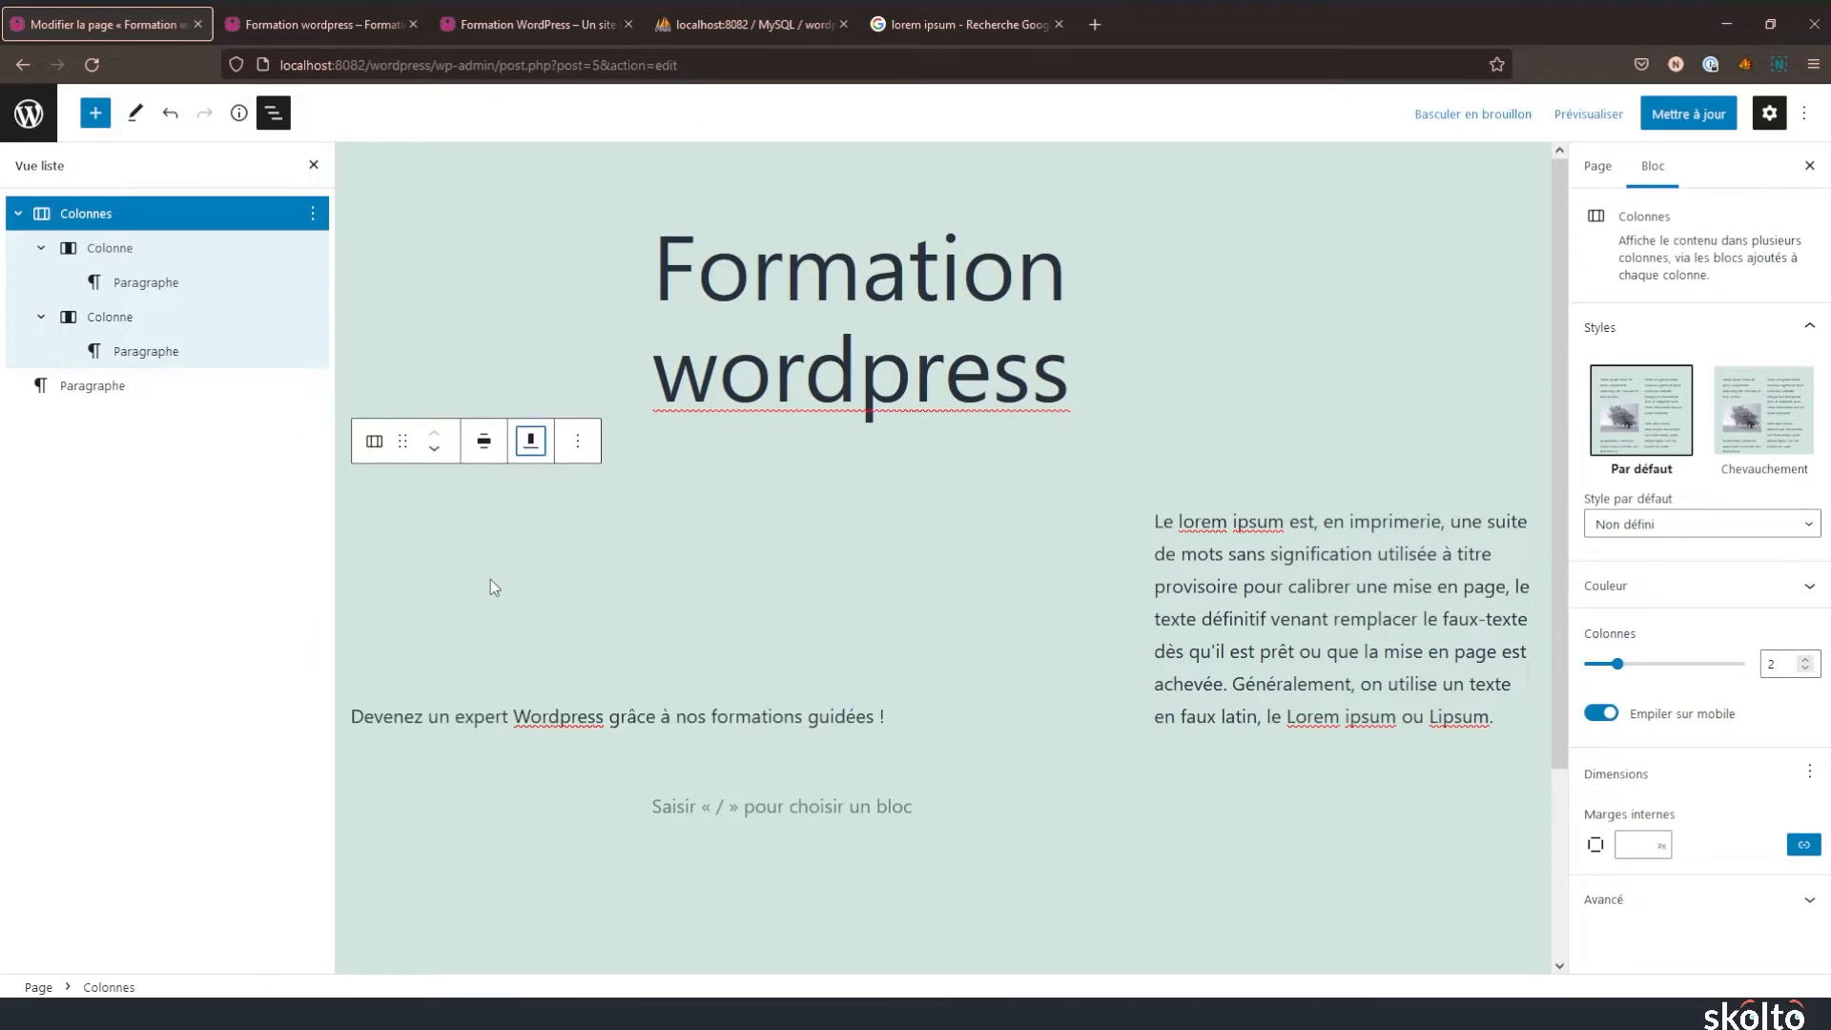
pyautogui.click(526, 445)
pyautogui.click(595, 537)
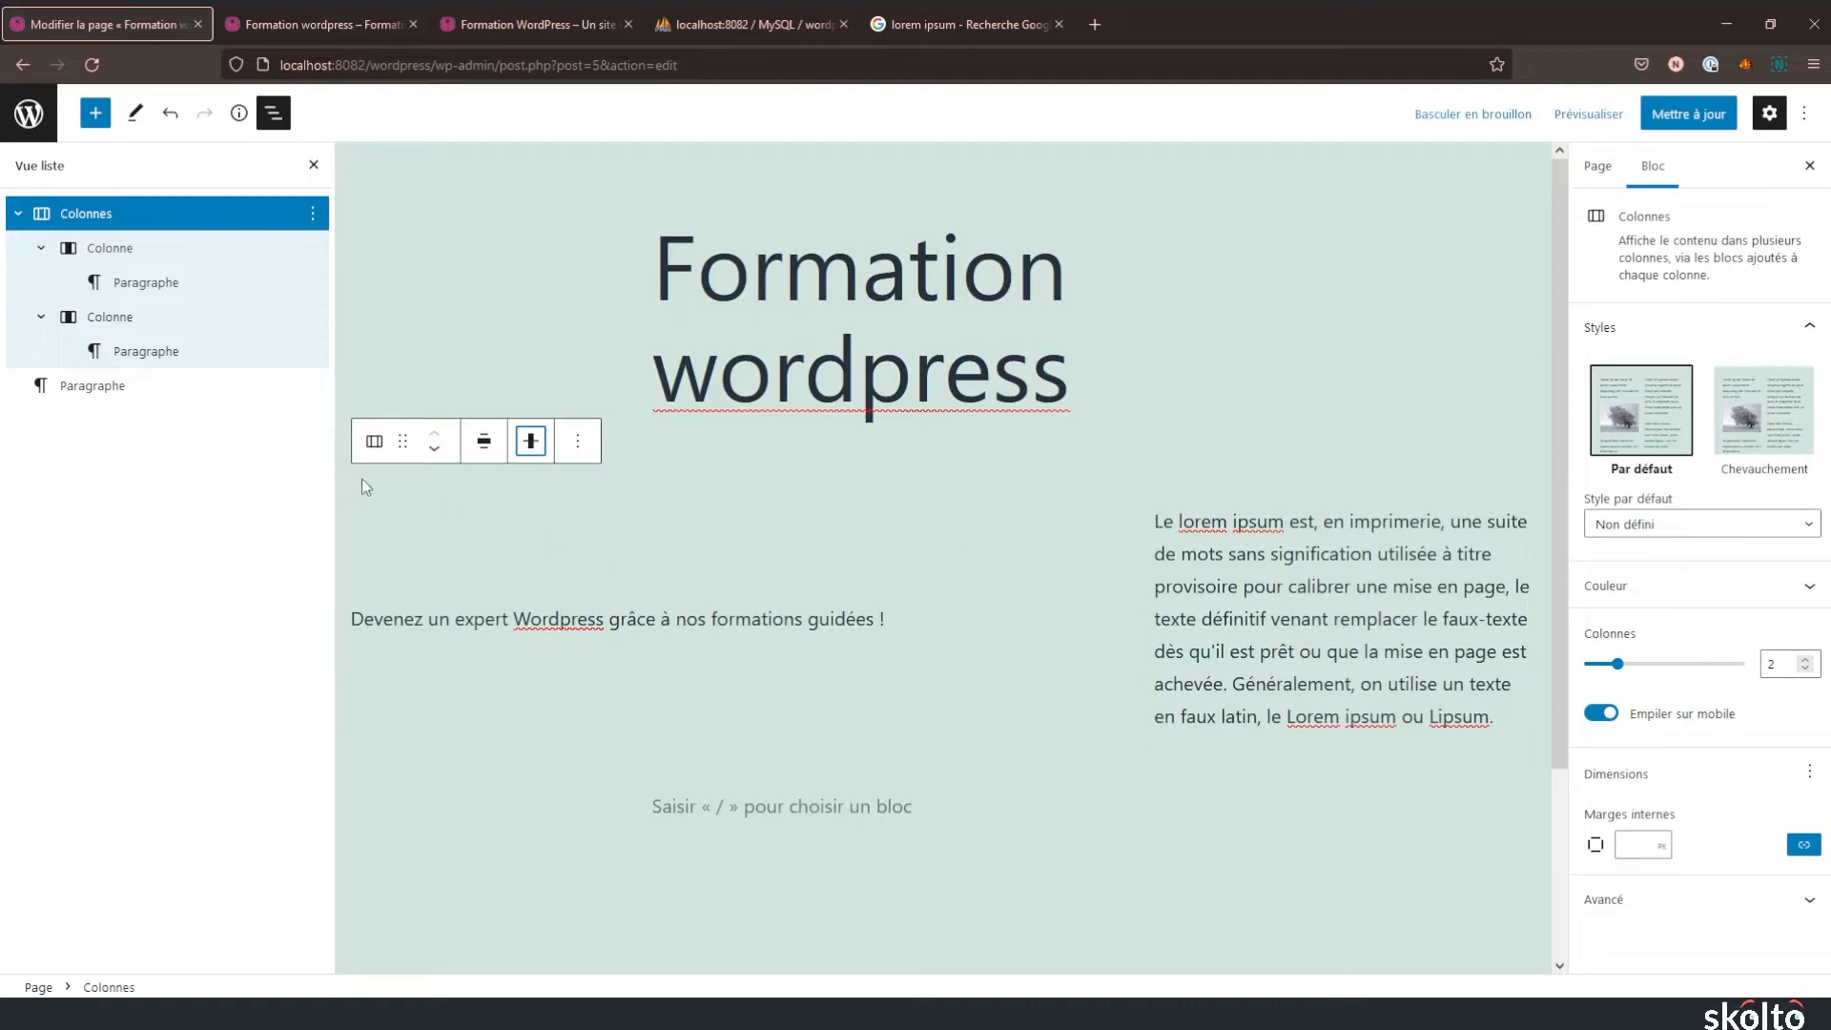
# - Try Aligner en haut as the first column's vertical alignment and restore Aligner au milieu
pyautogui.click(126, 248)
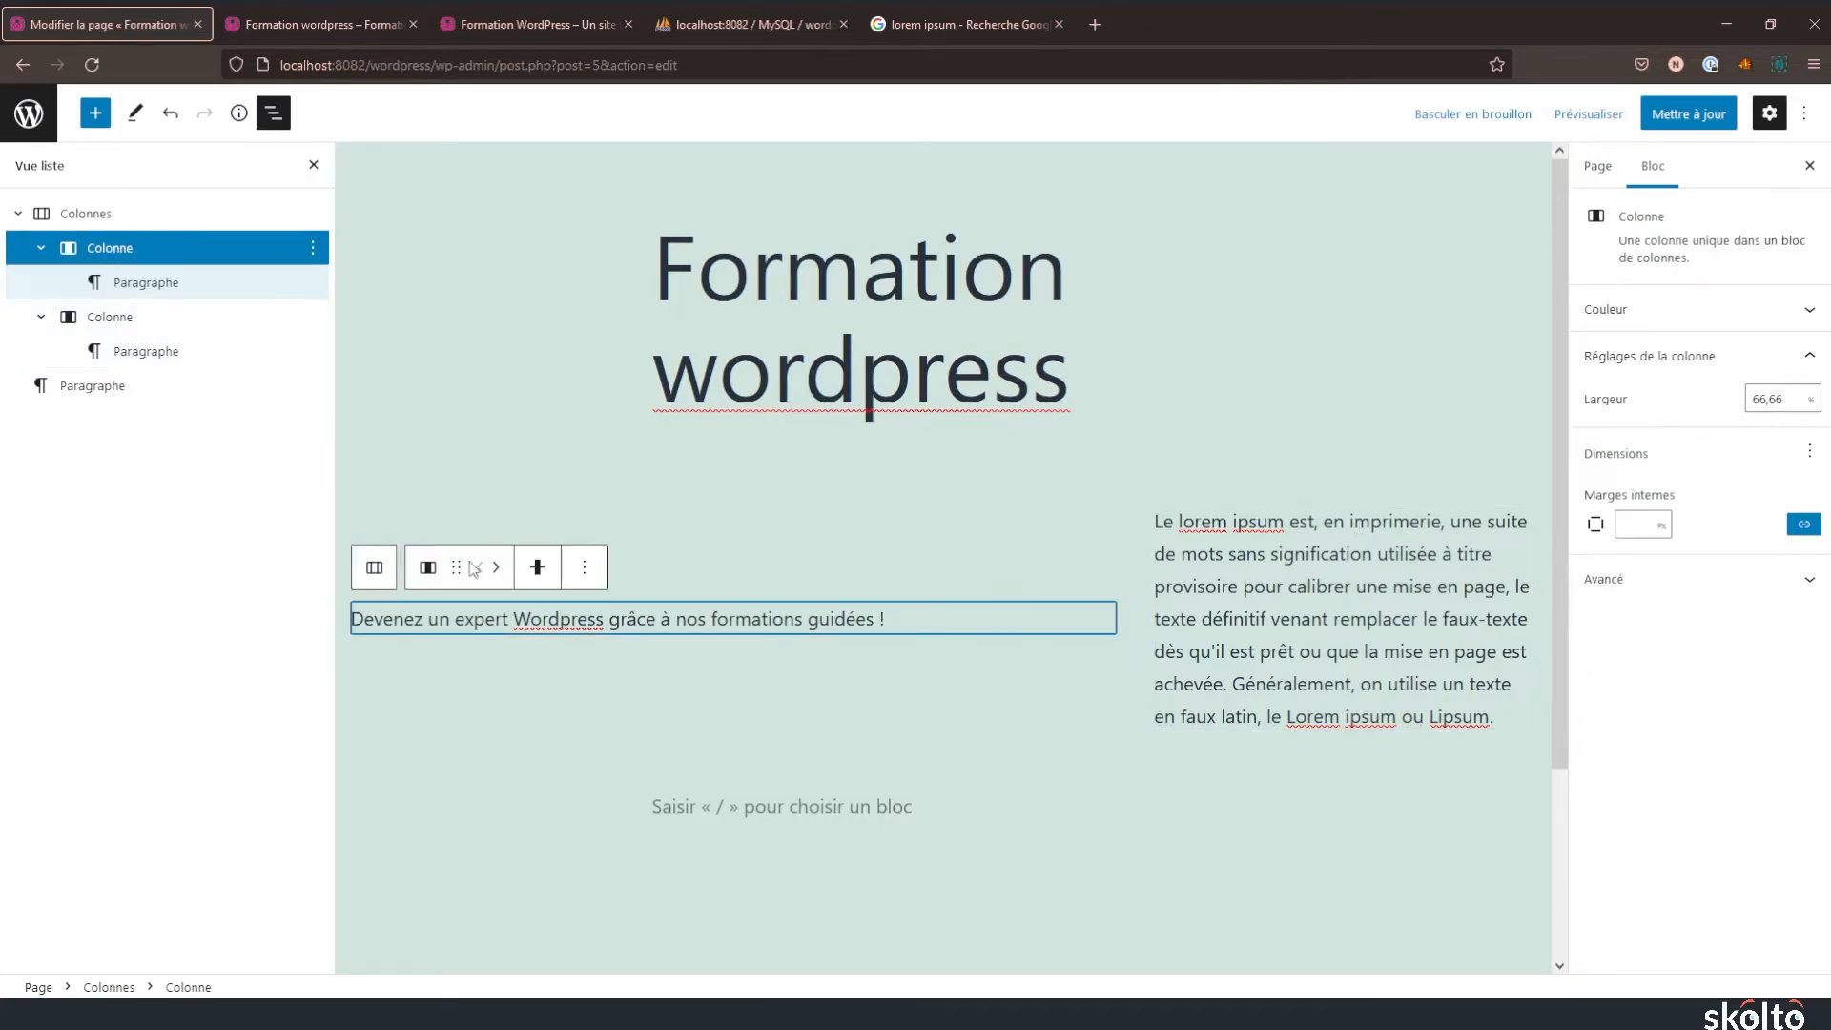
pyautogui.click(539, 572)
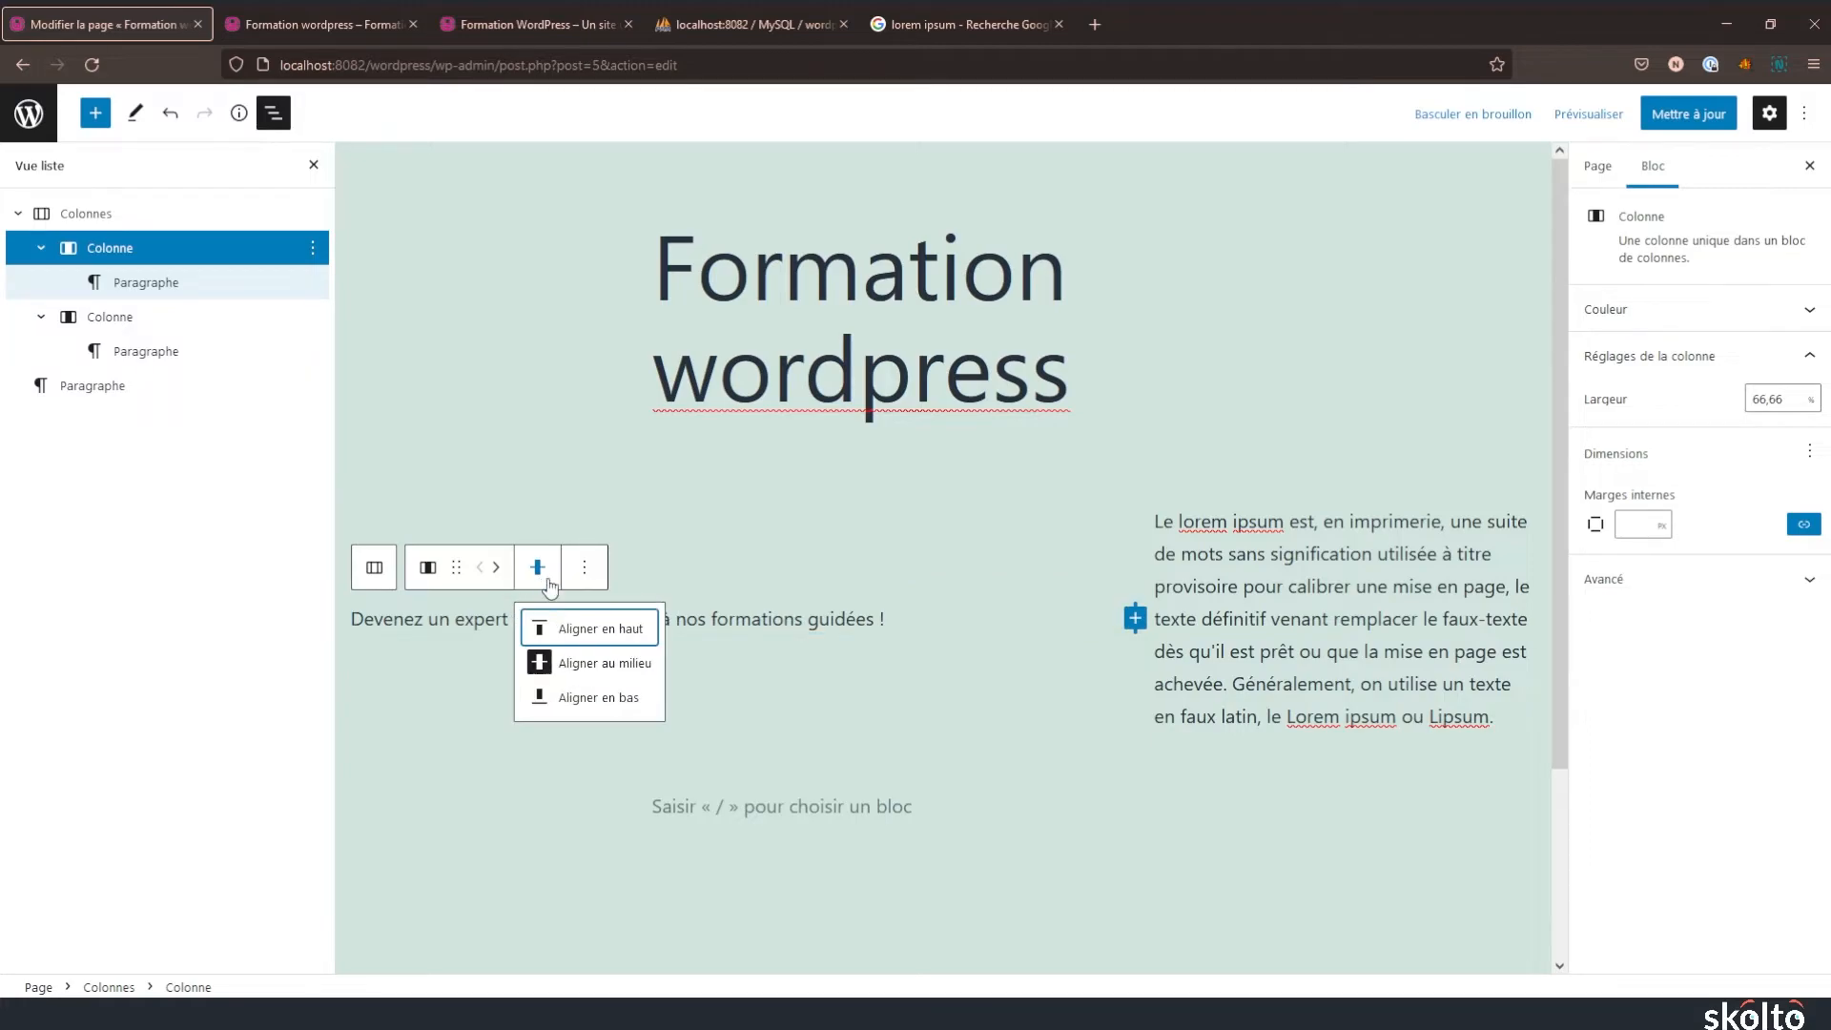
pyautogui.click(598, 633)
pyautogui.click(538, 469)
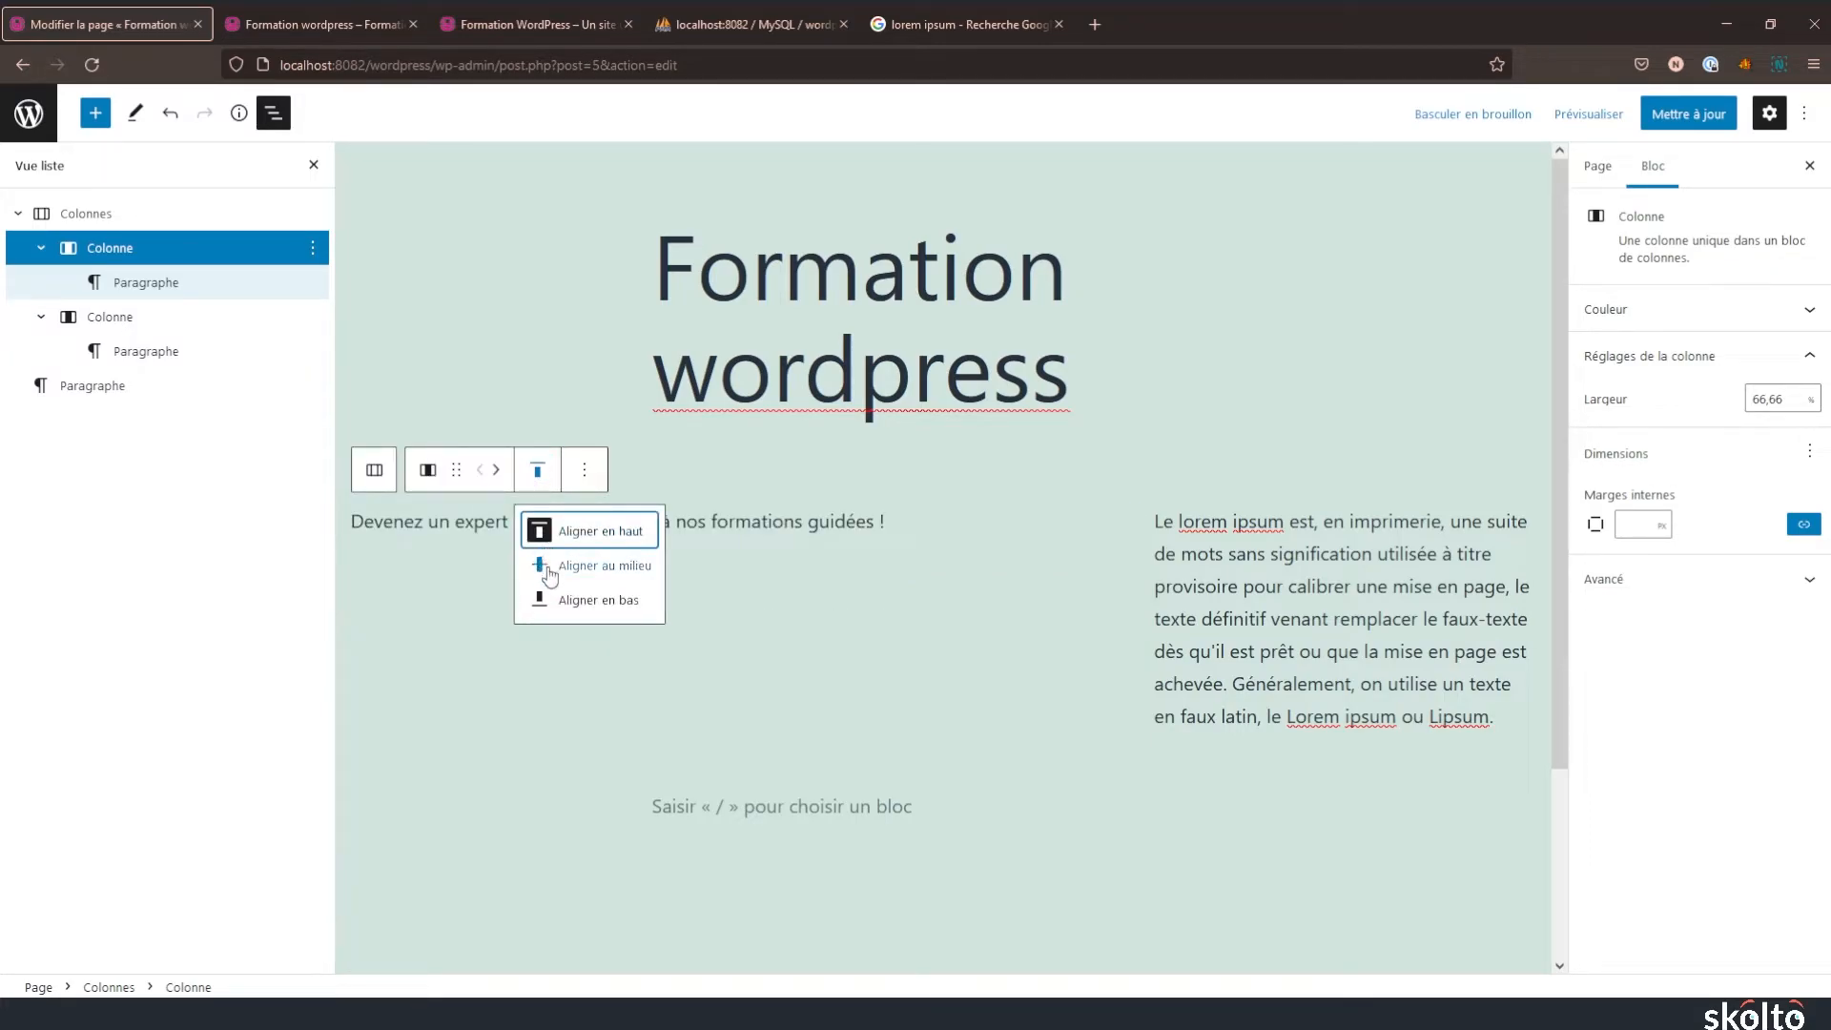
pyautogui.click(549, 570)
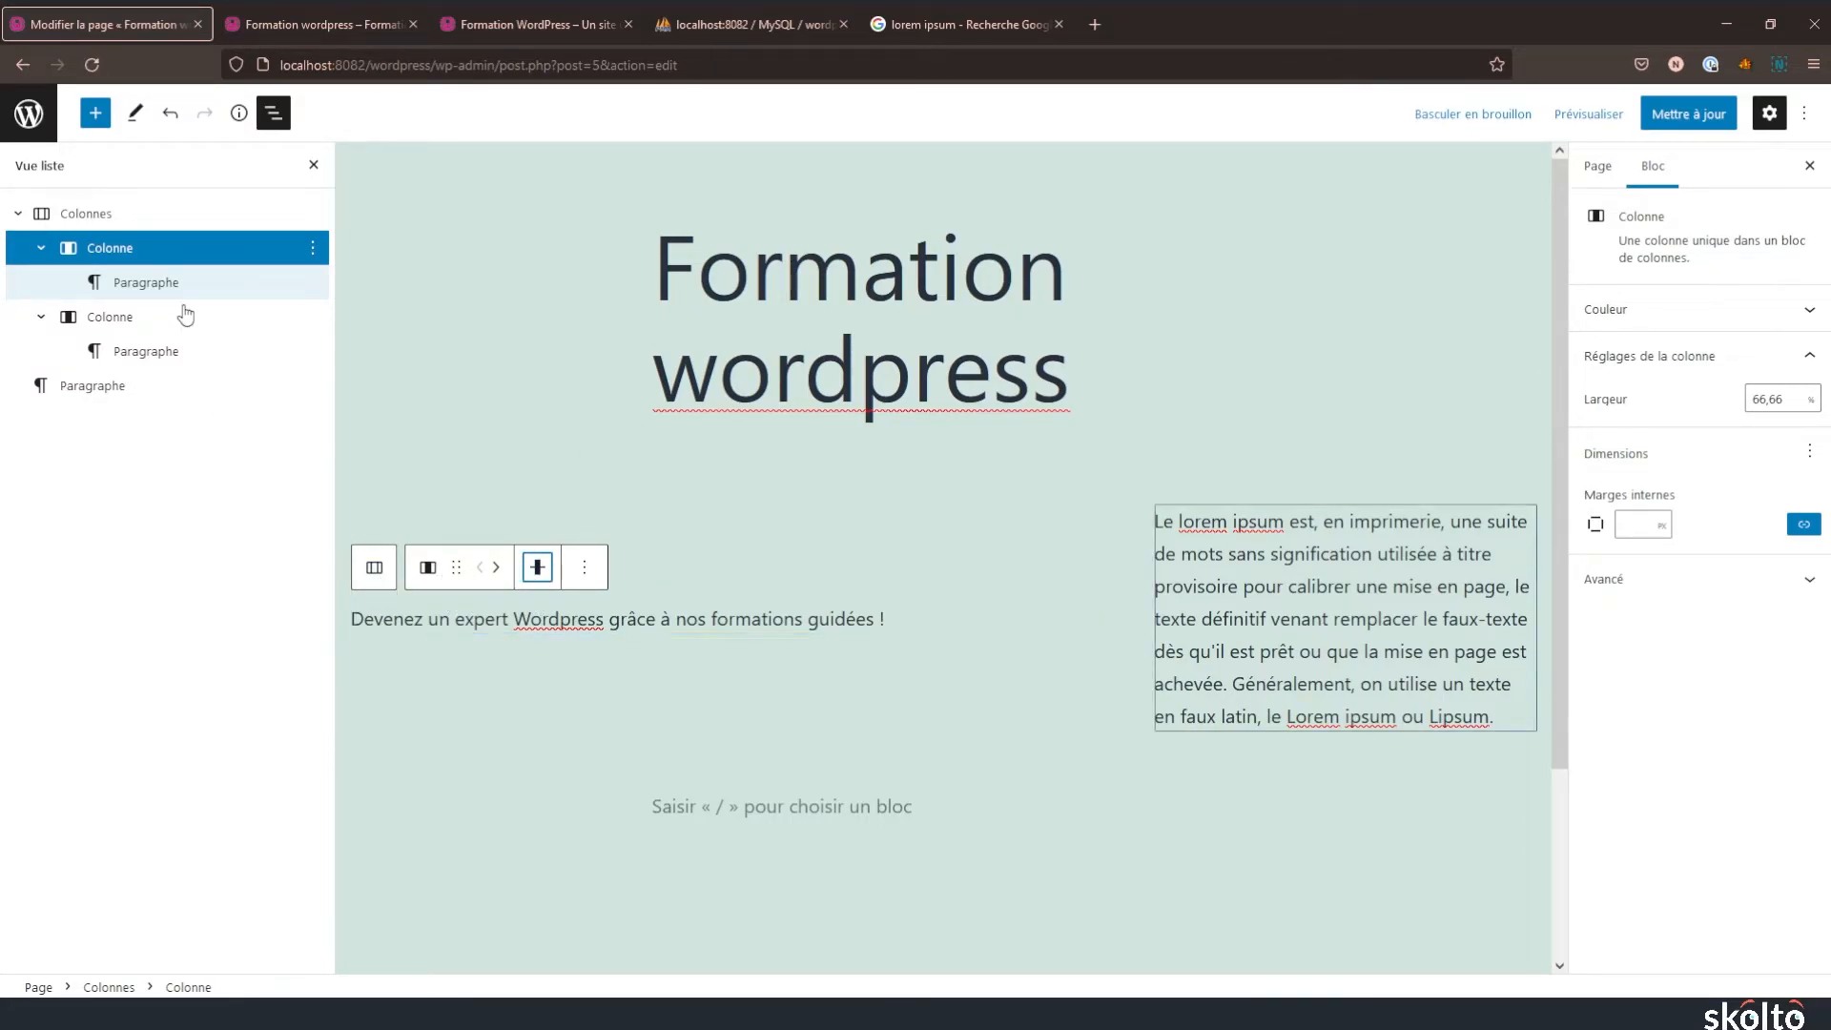
# - Look at the text alignment options of the first column's paragraph and return to its text
pyautogui.click(145, 280)
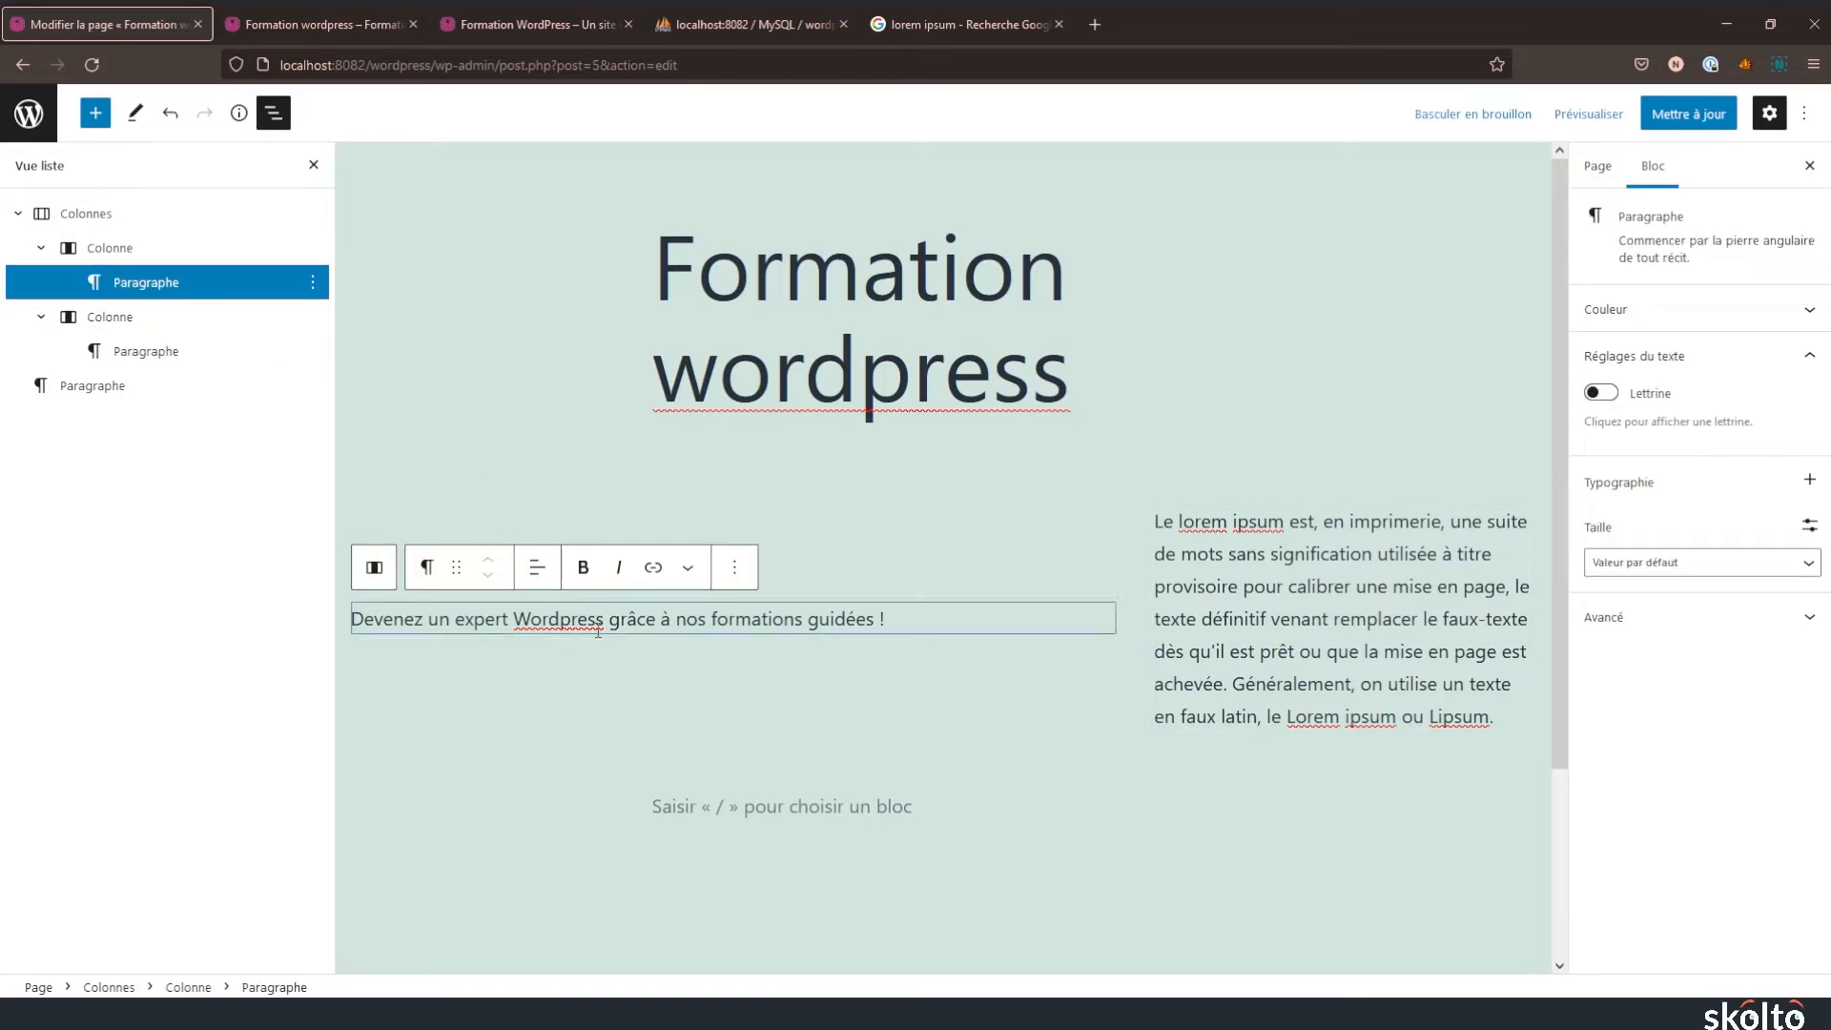
pyautogui.click(539, 574)
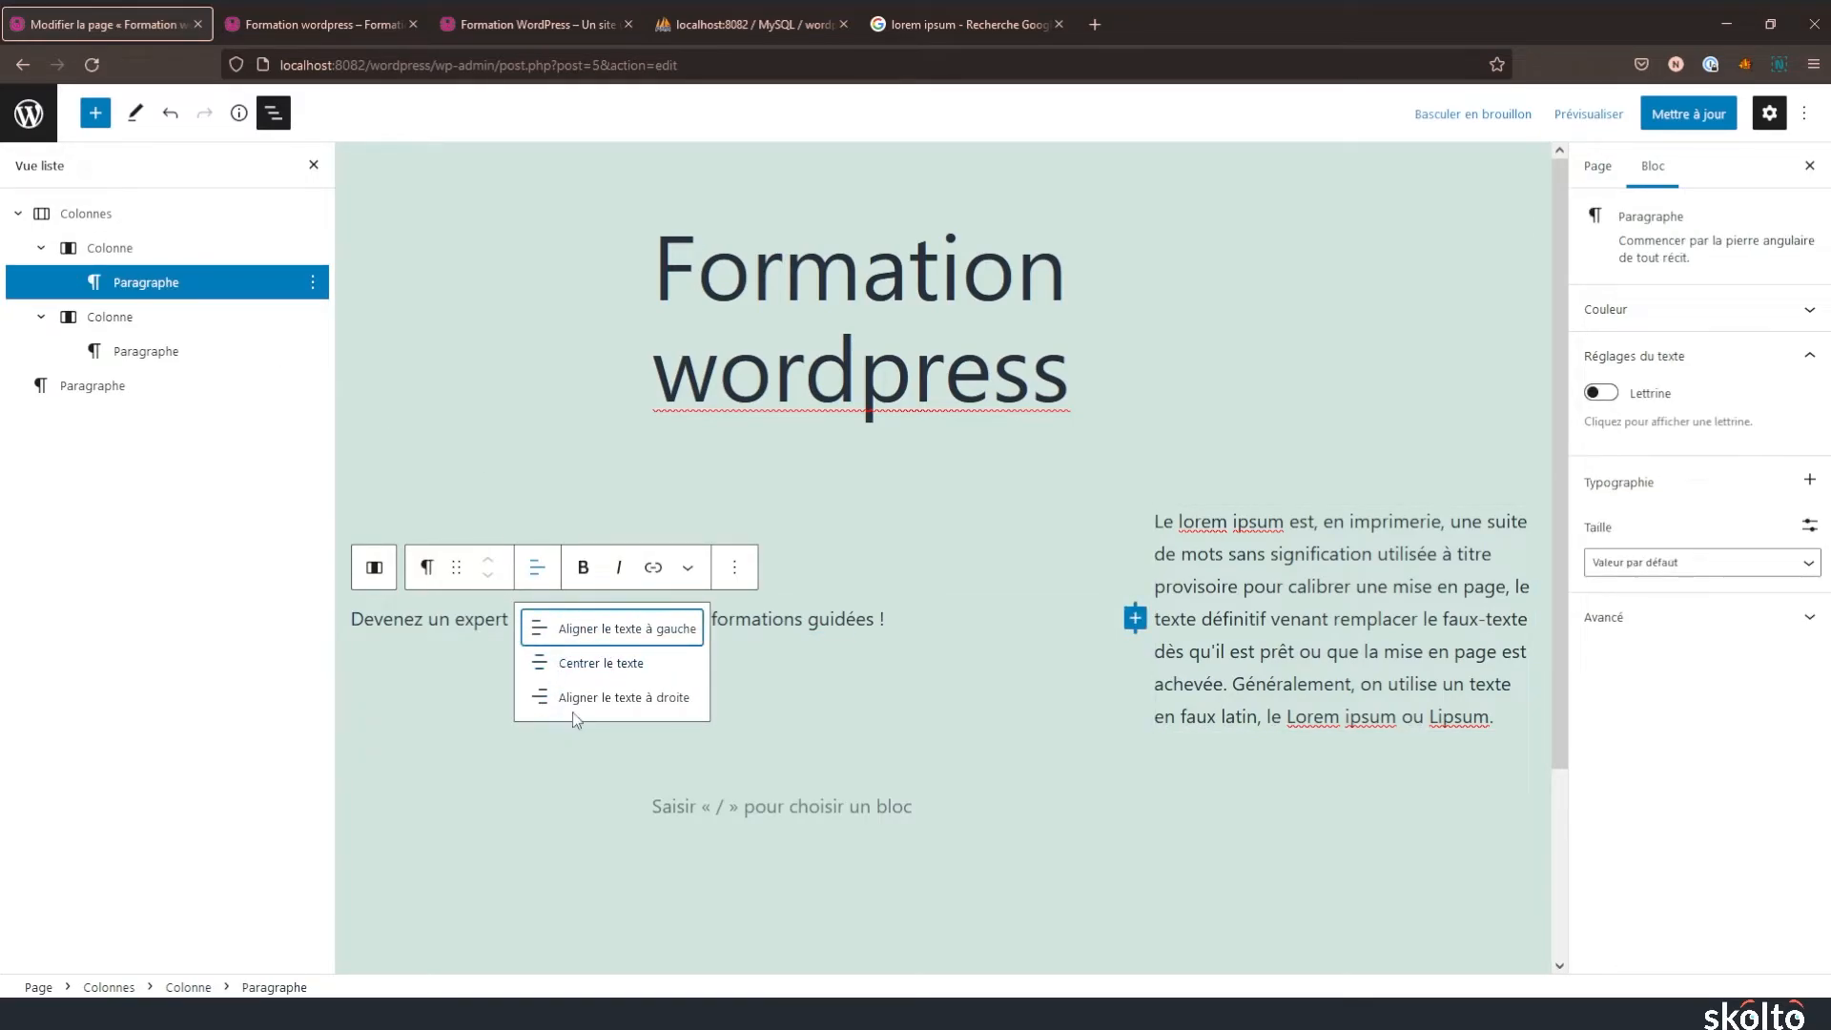
pyautogui.click(887, 619)
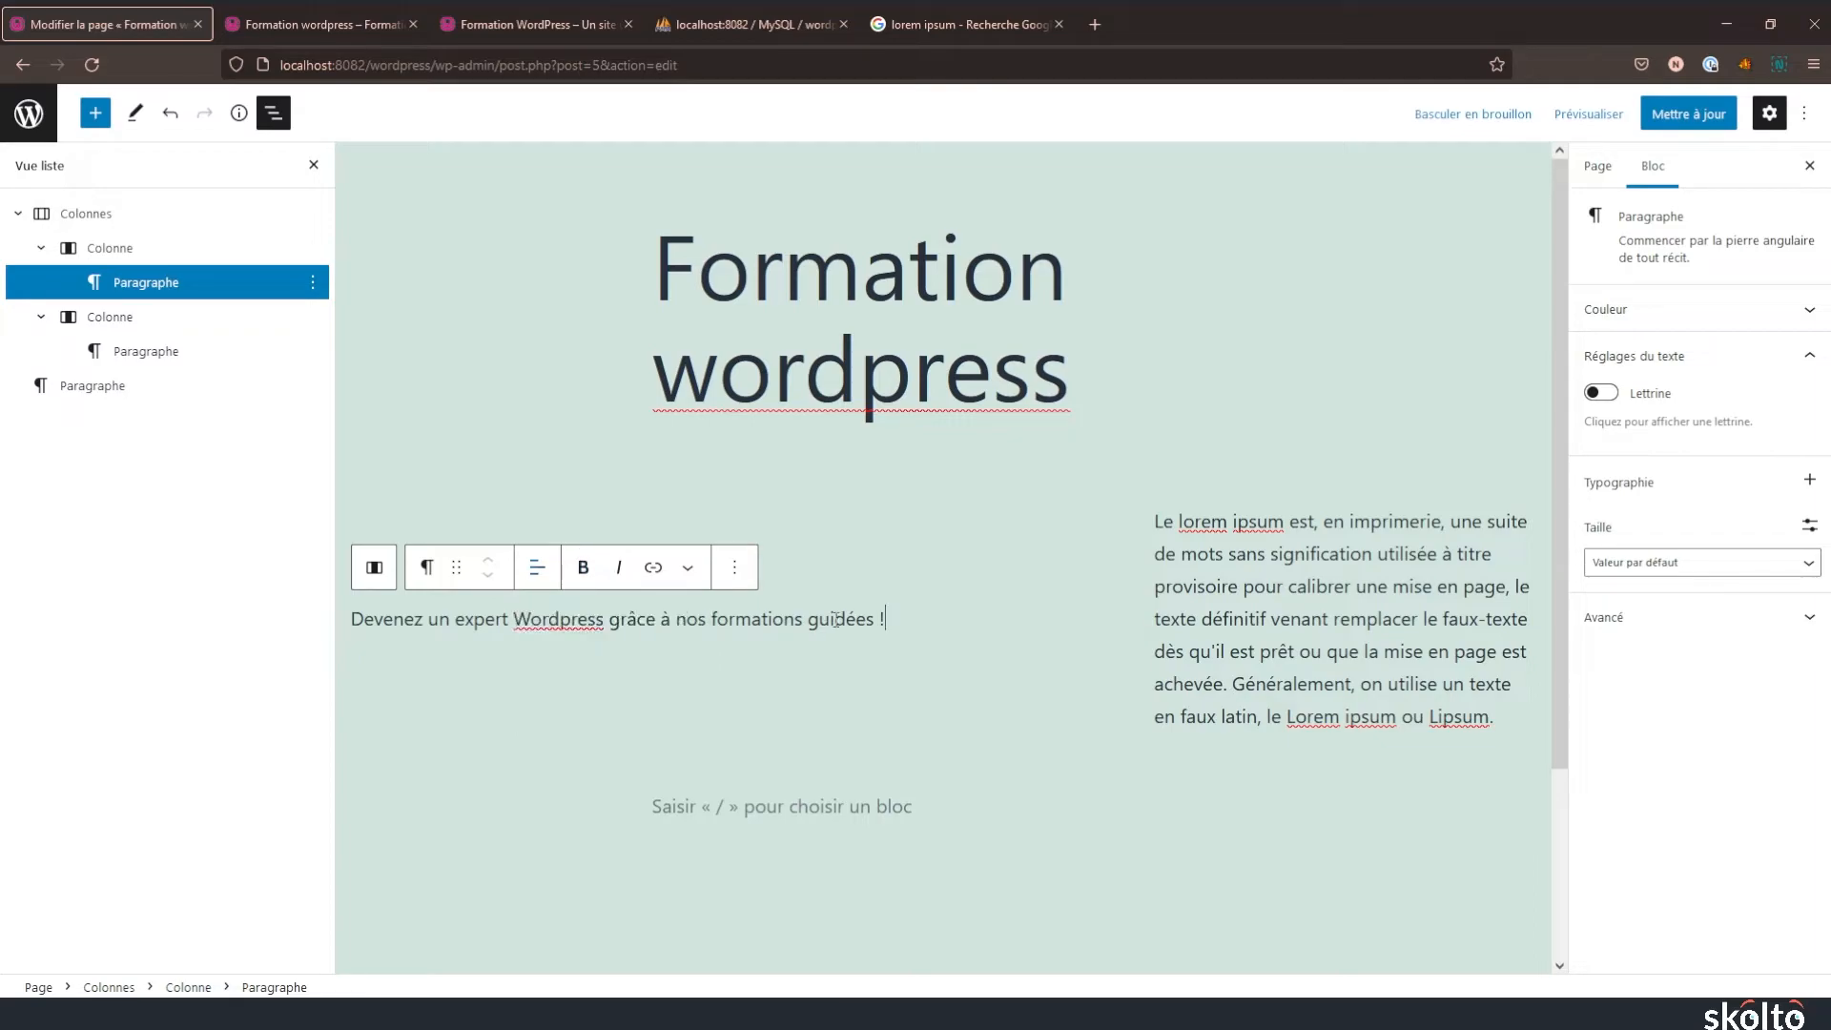
# - Try bold and italic on the whole sentence in the first column and remove both formats
pyautogui.moveTo(912, 608); pyautogui.dragTo(349, 619)
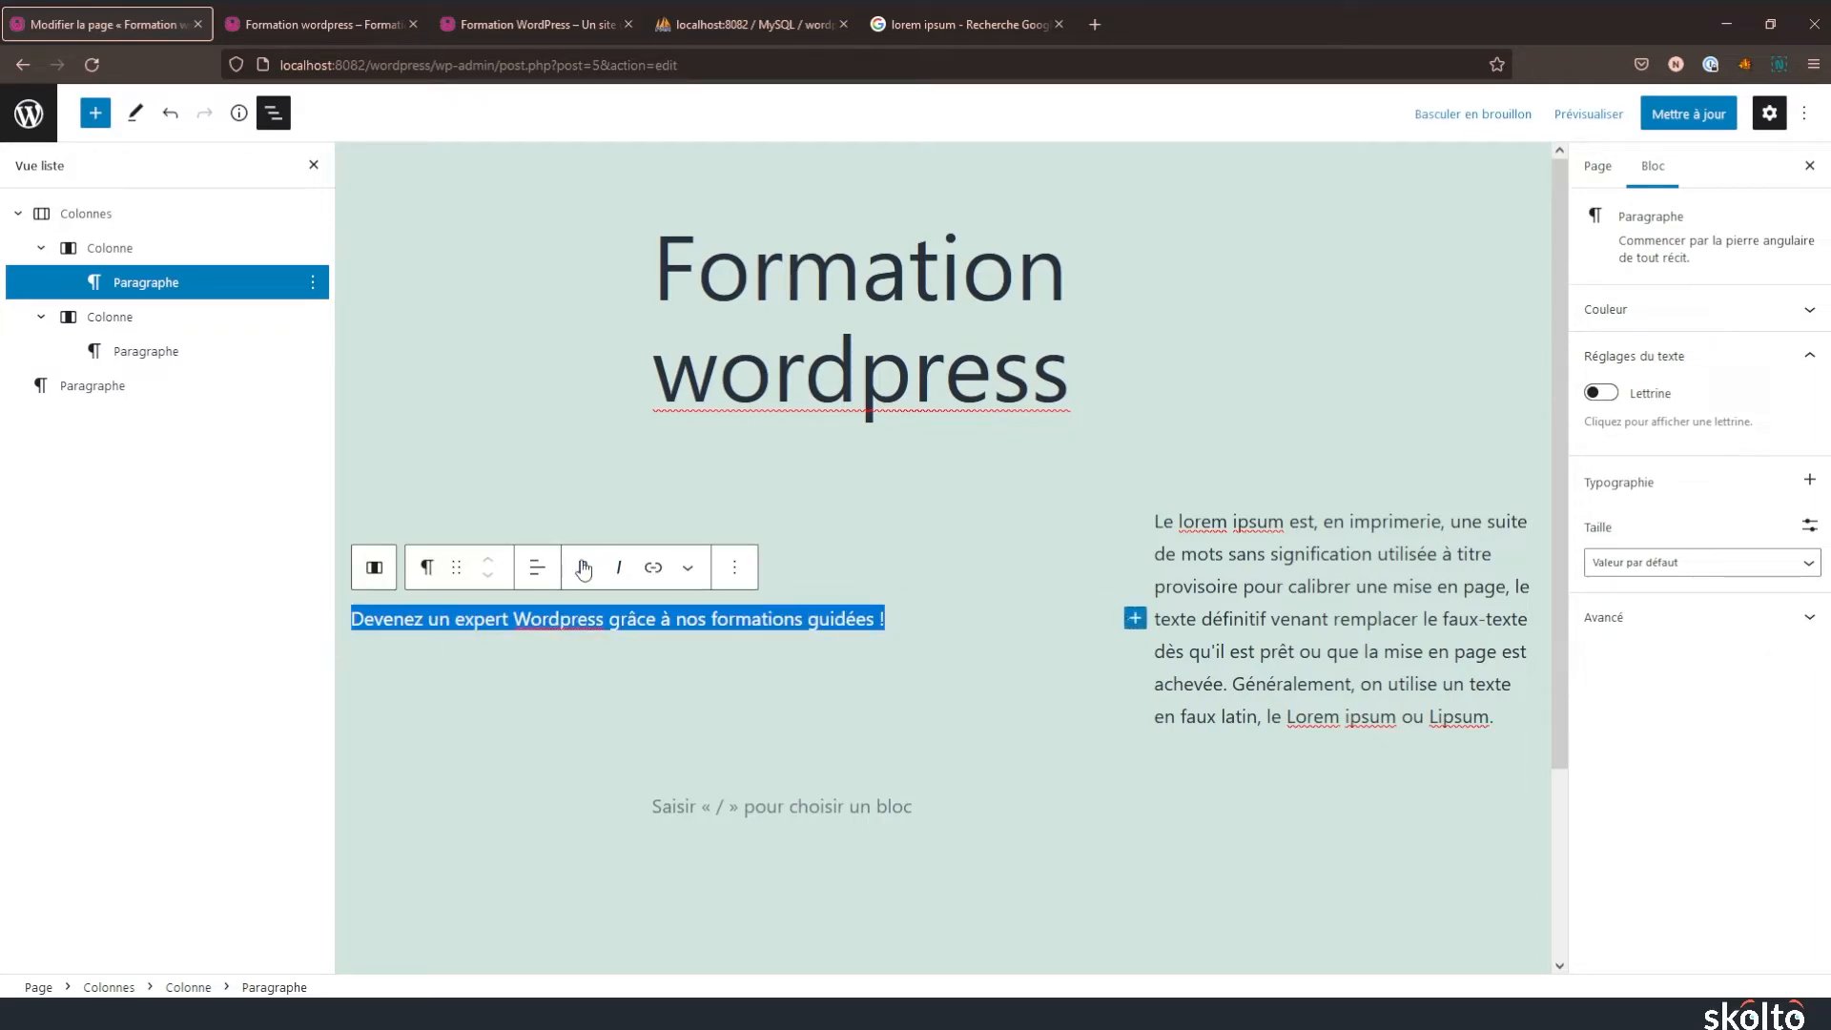
pyautogui.click(583, 568)
pyautogui.click(626, 572)
pyautogui.click(621, 570)
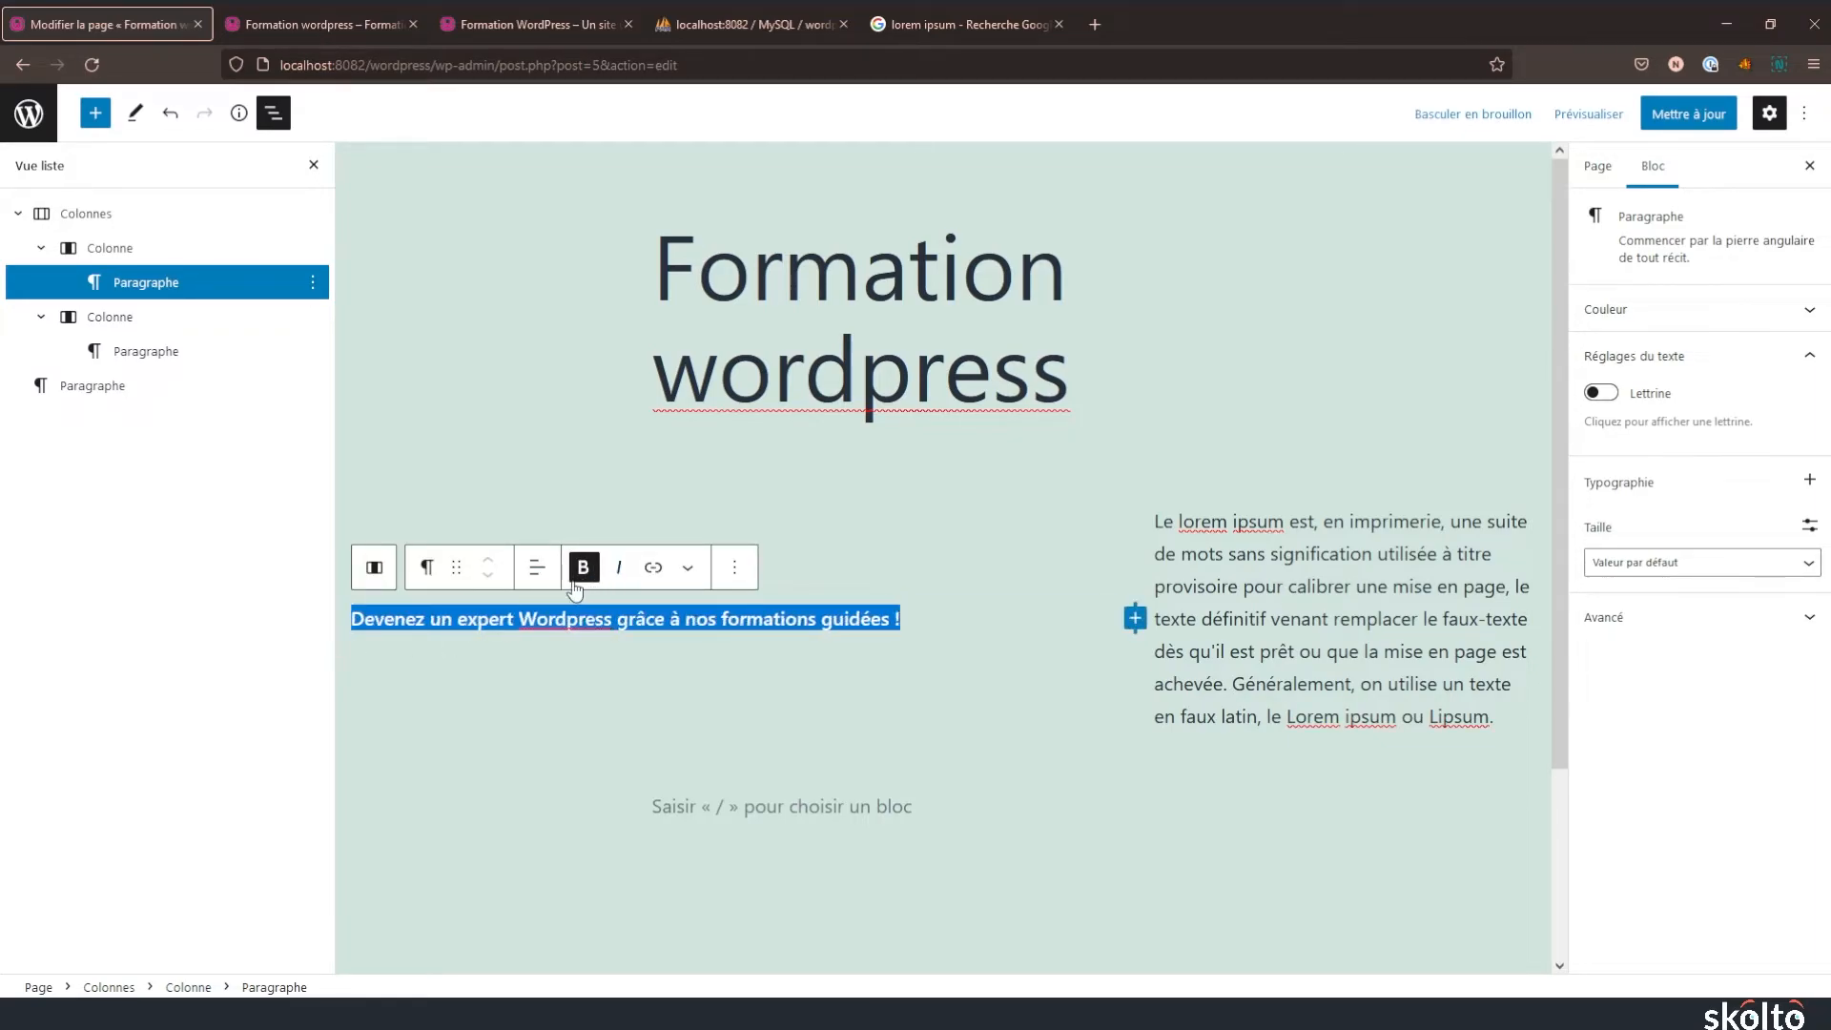
pyautogui.click(583, 567)
pyautogui.doubleClick(567, 622)
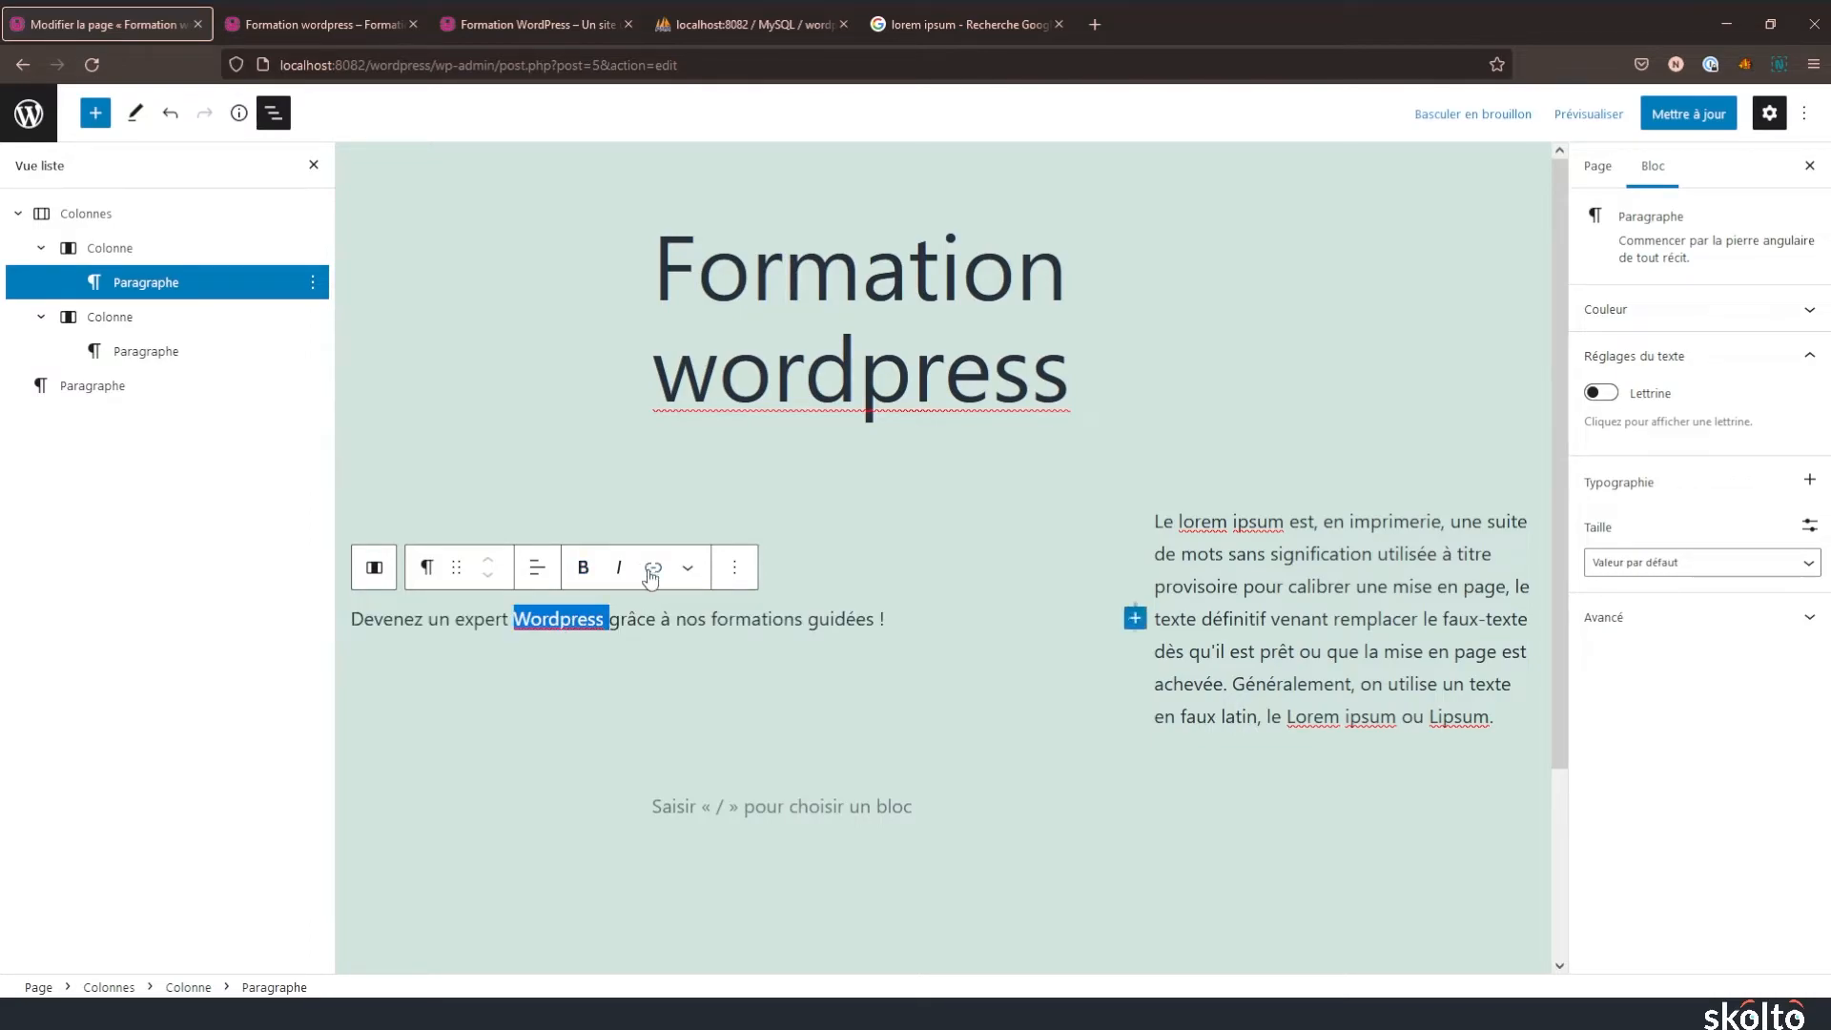
pyautogui.click(654, 568)
pyautogui.write('https://fr.wordpress.org')
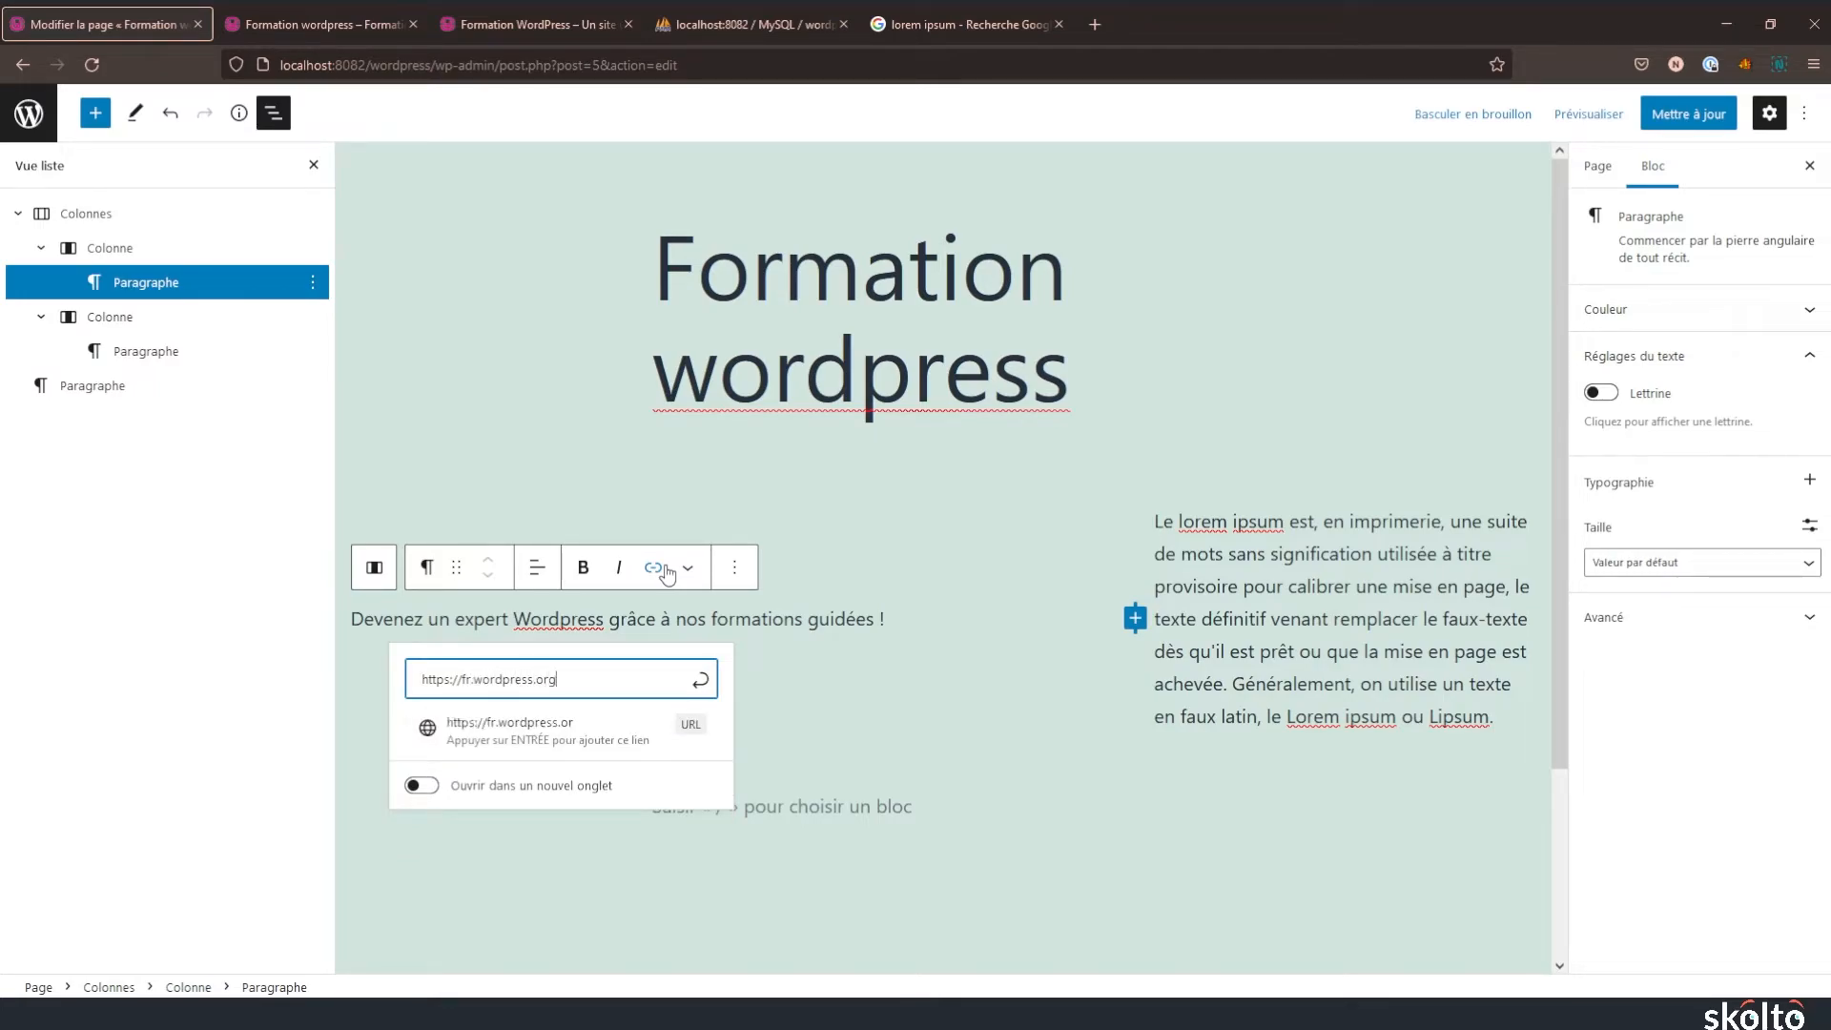
pyautogui.click(552, 736)
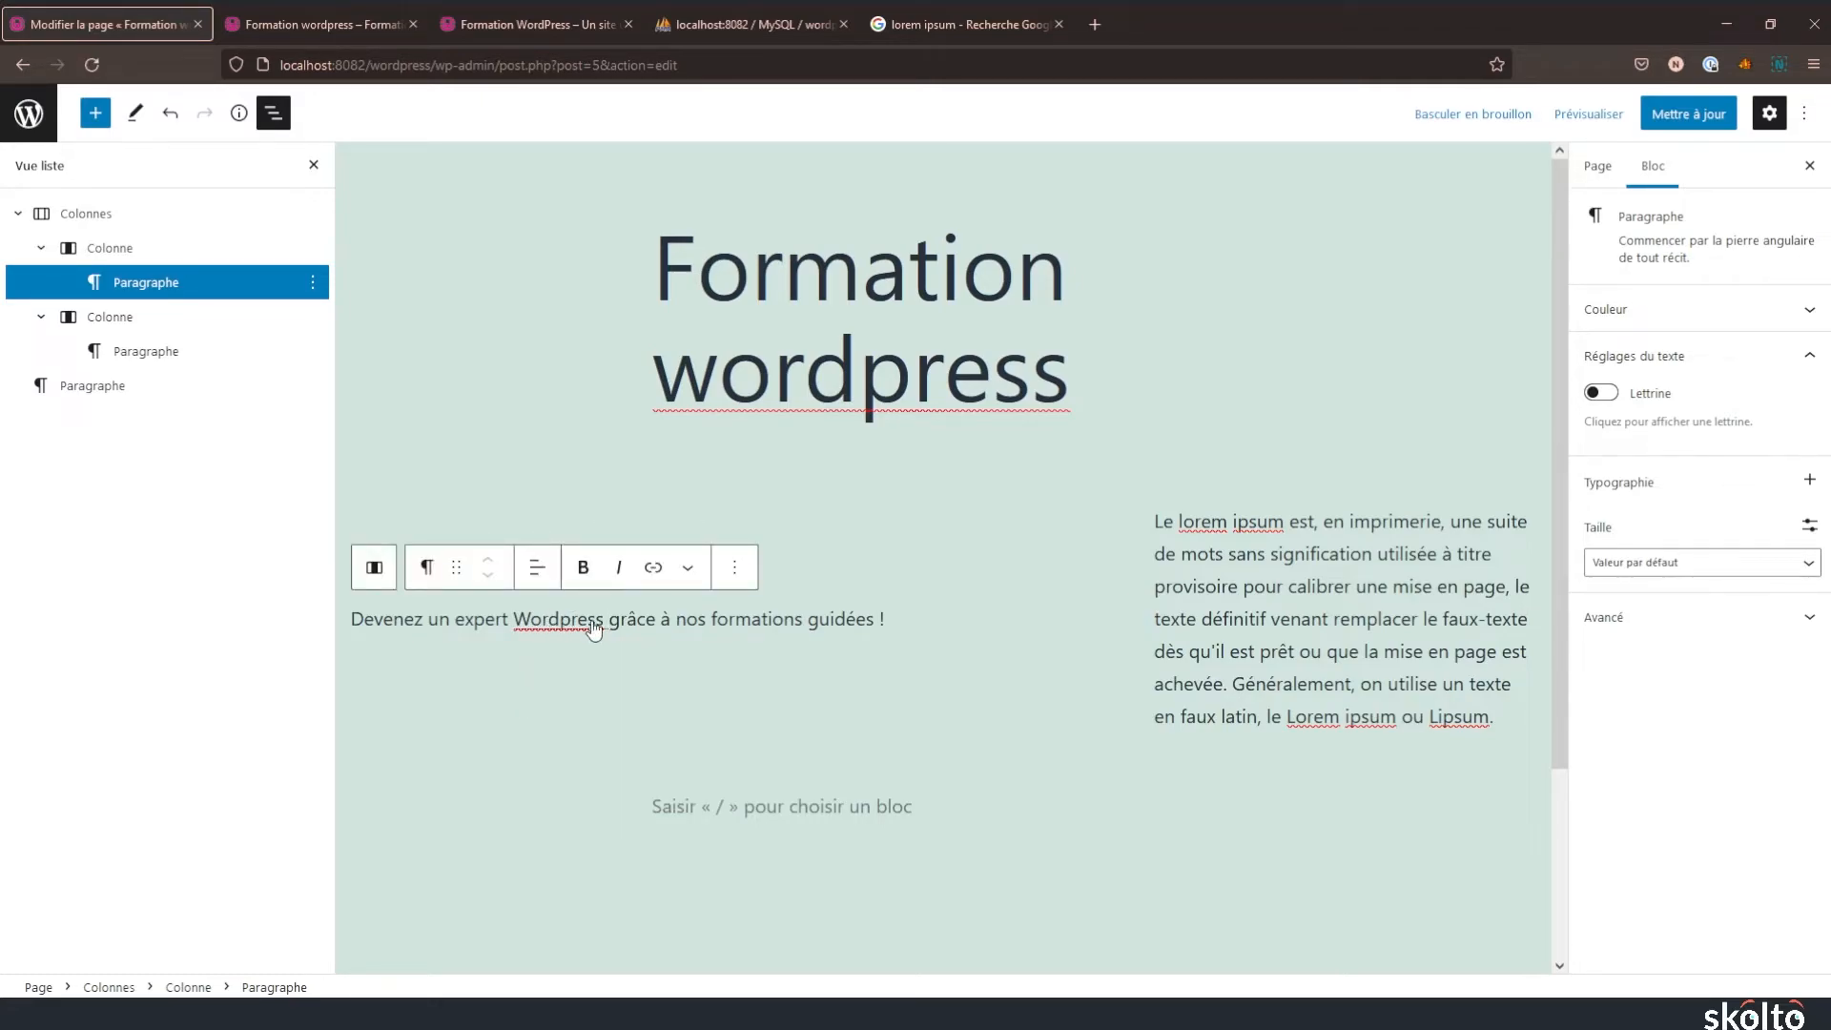
# - Look at the additional text formatting options available for the first column's paragraph
pyautogui.click(687, 567)
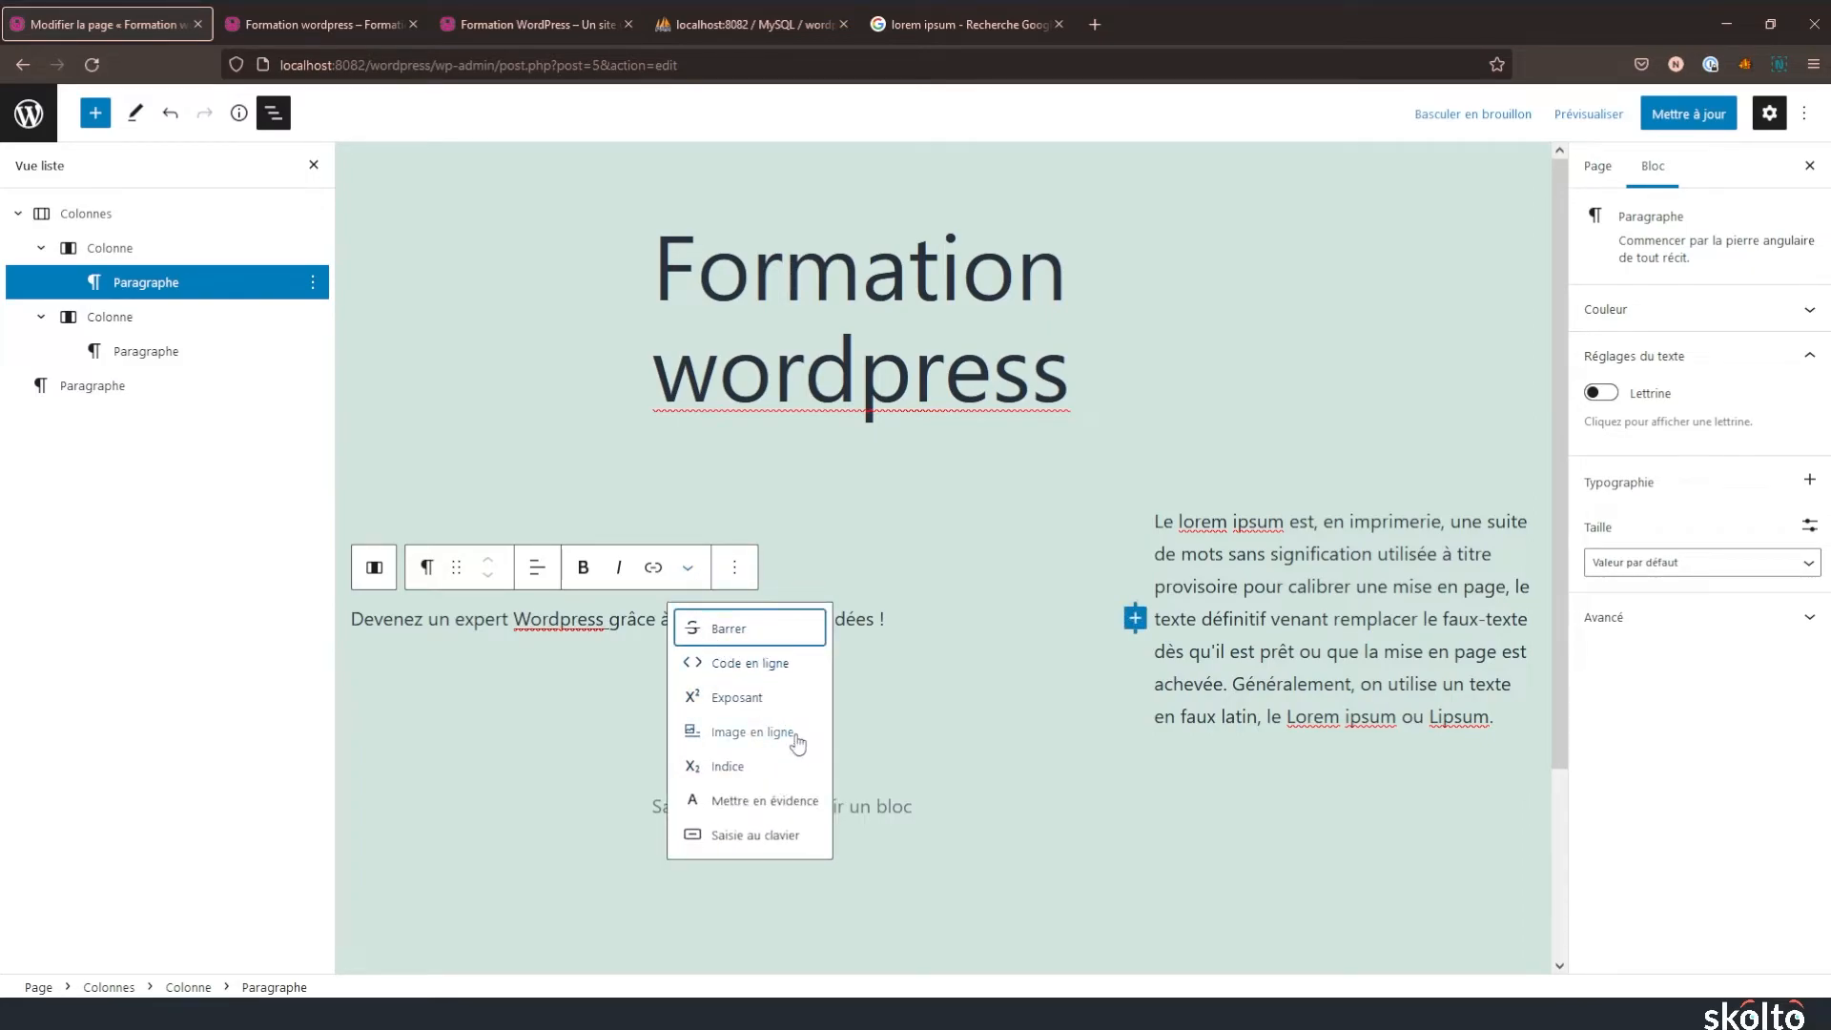
pyautogui.click(687, 568)
pyautogui.click(688, 568)
pyautogui.click(892, 612)
# - Delete all the lorem ipsum text from the second column's paragraph and update the page
pyautogui.click(1194, 575)
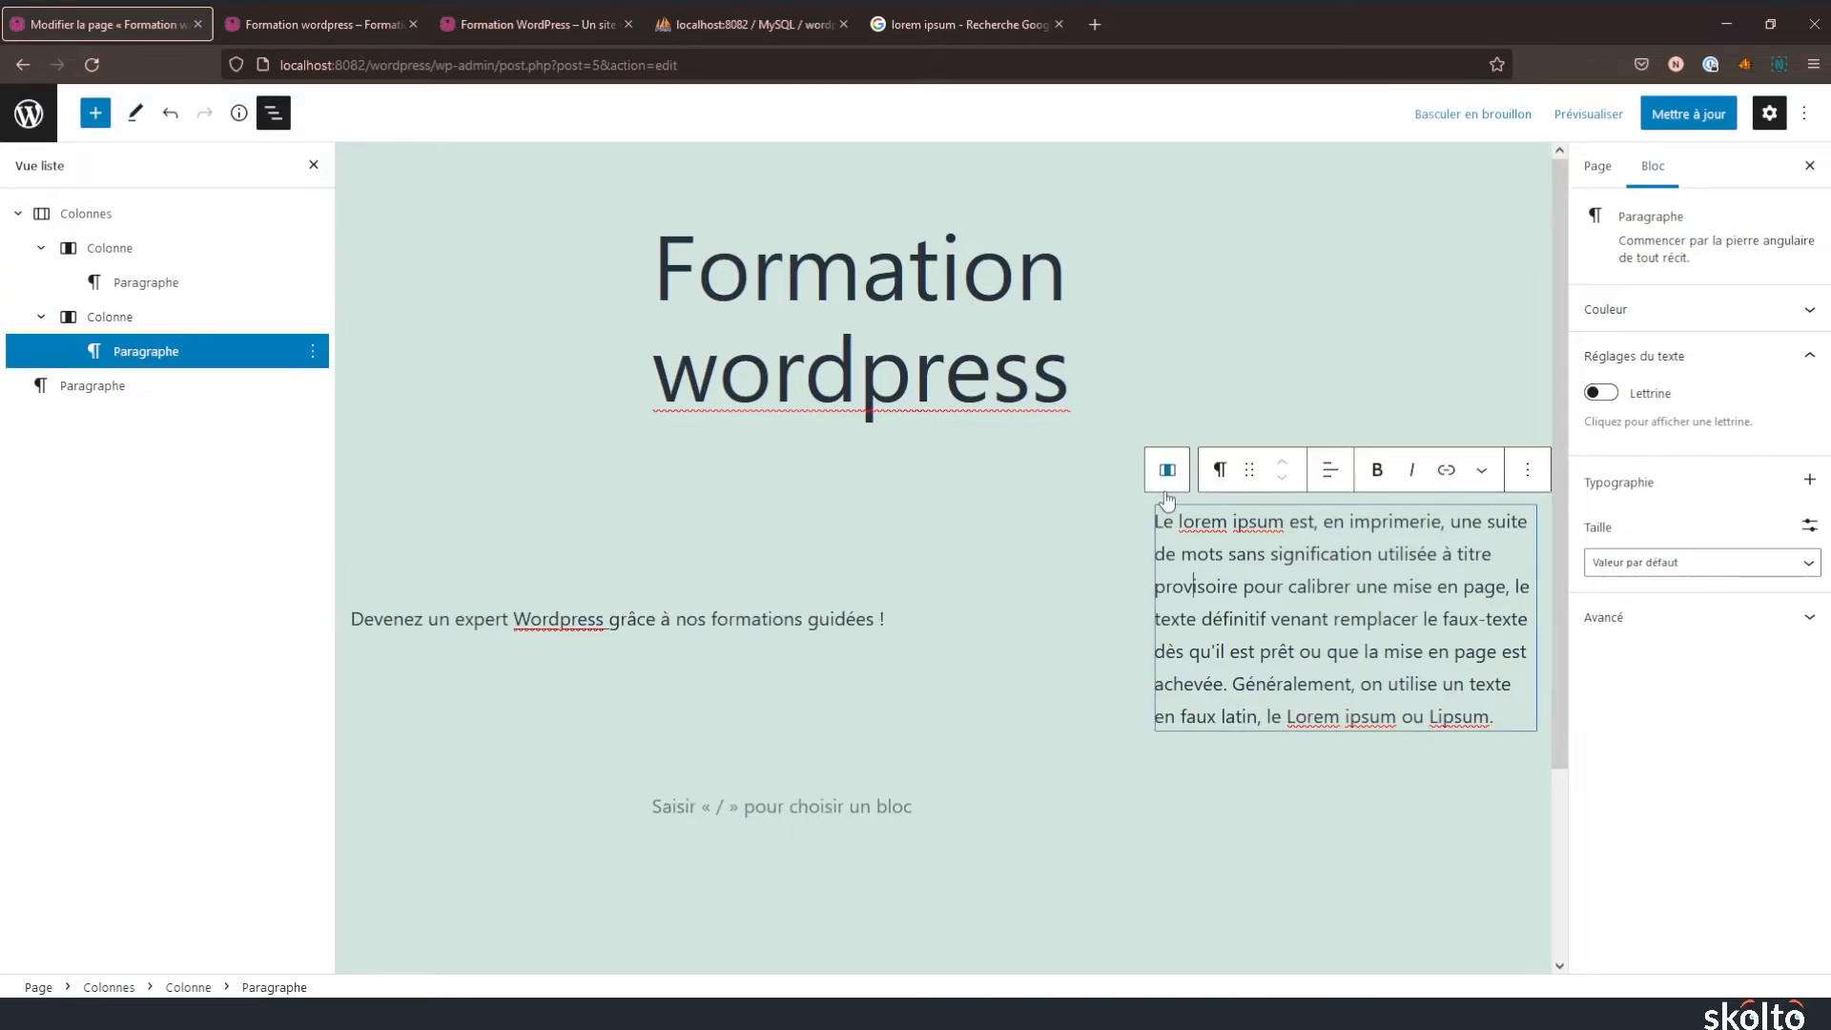
pyautogui.moveTo(1155, 521); pyautogui.dragTo(1520, 735)
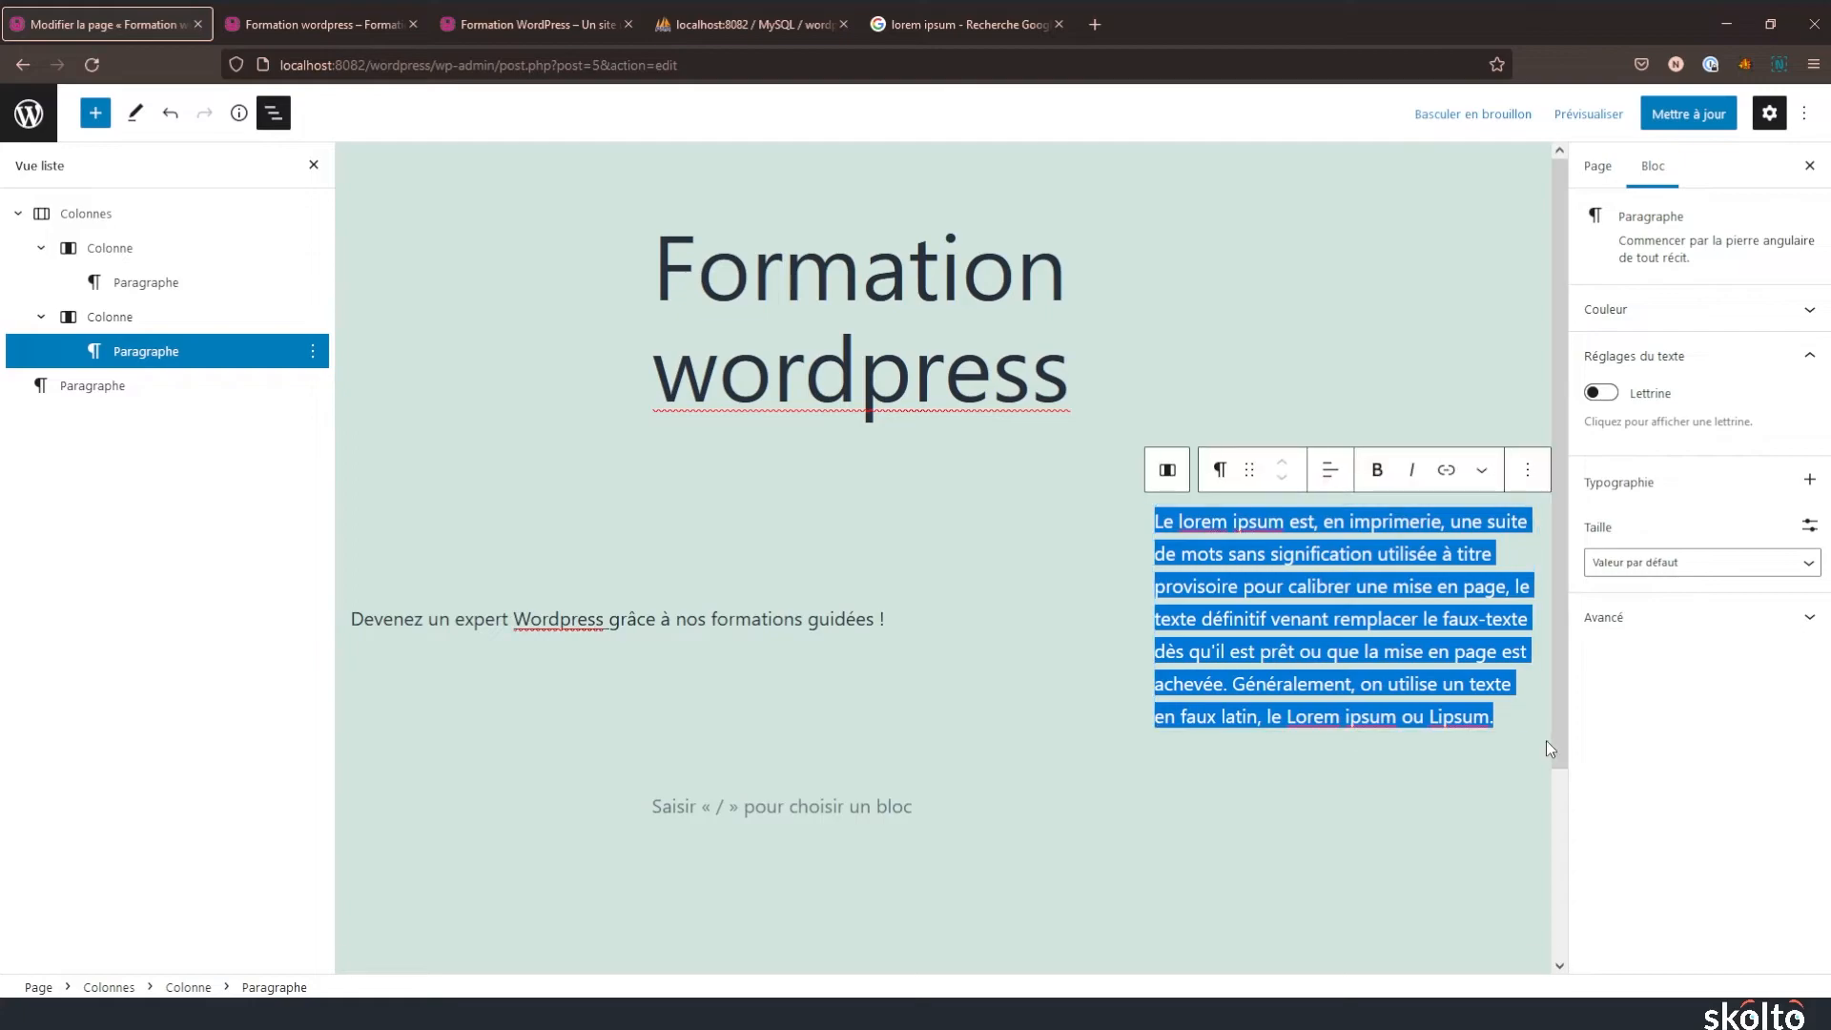
pyautogui.press('BackSpace')
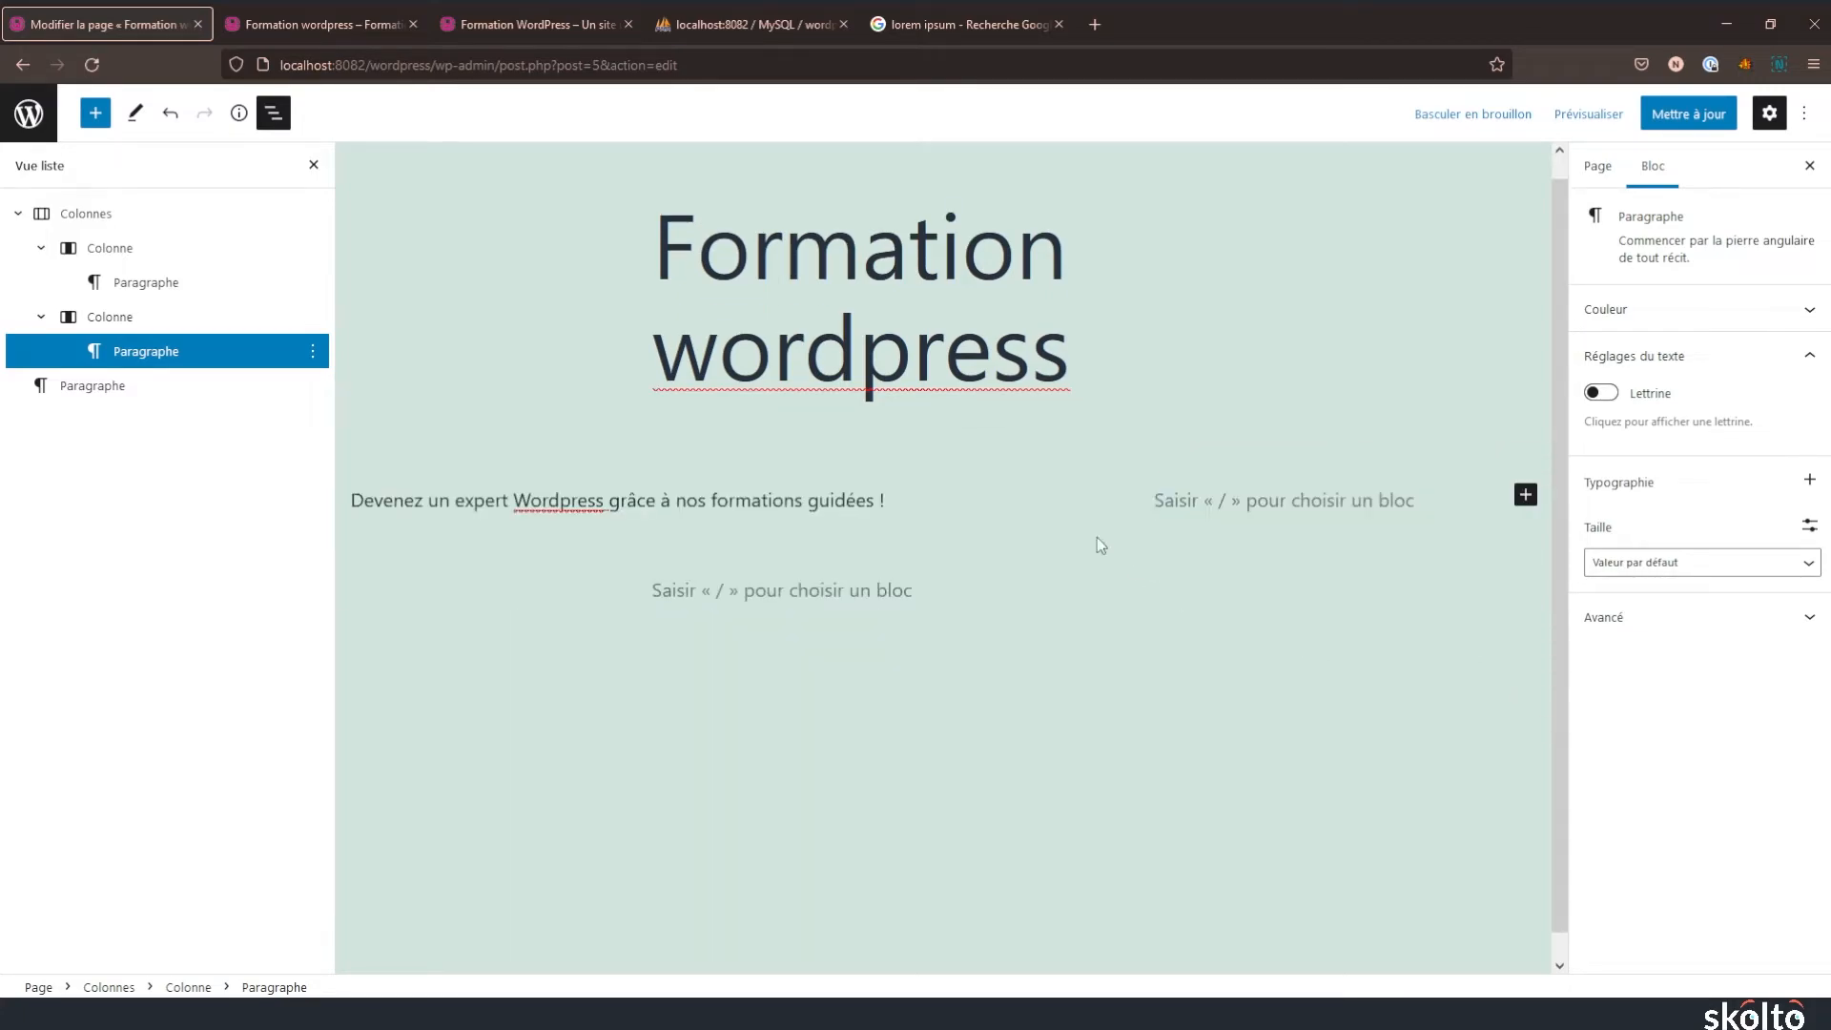
pyautogui.click(1688, 113)
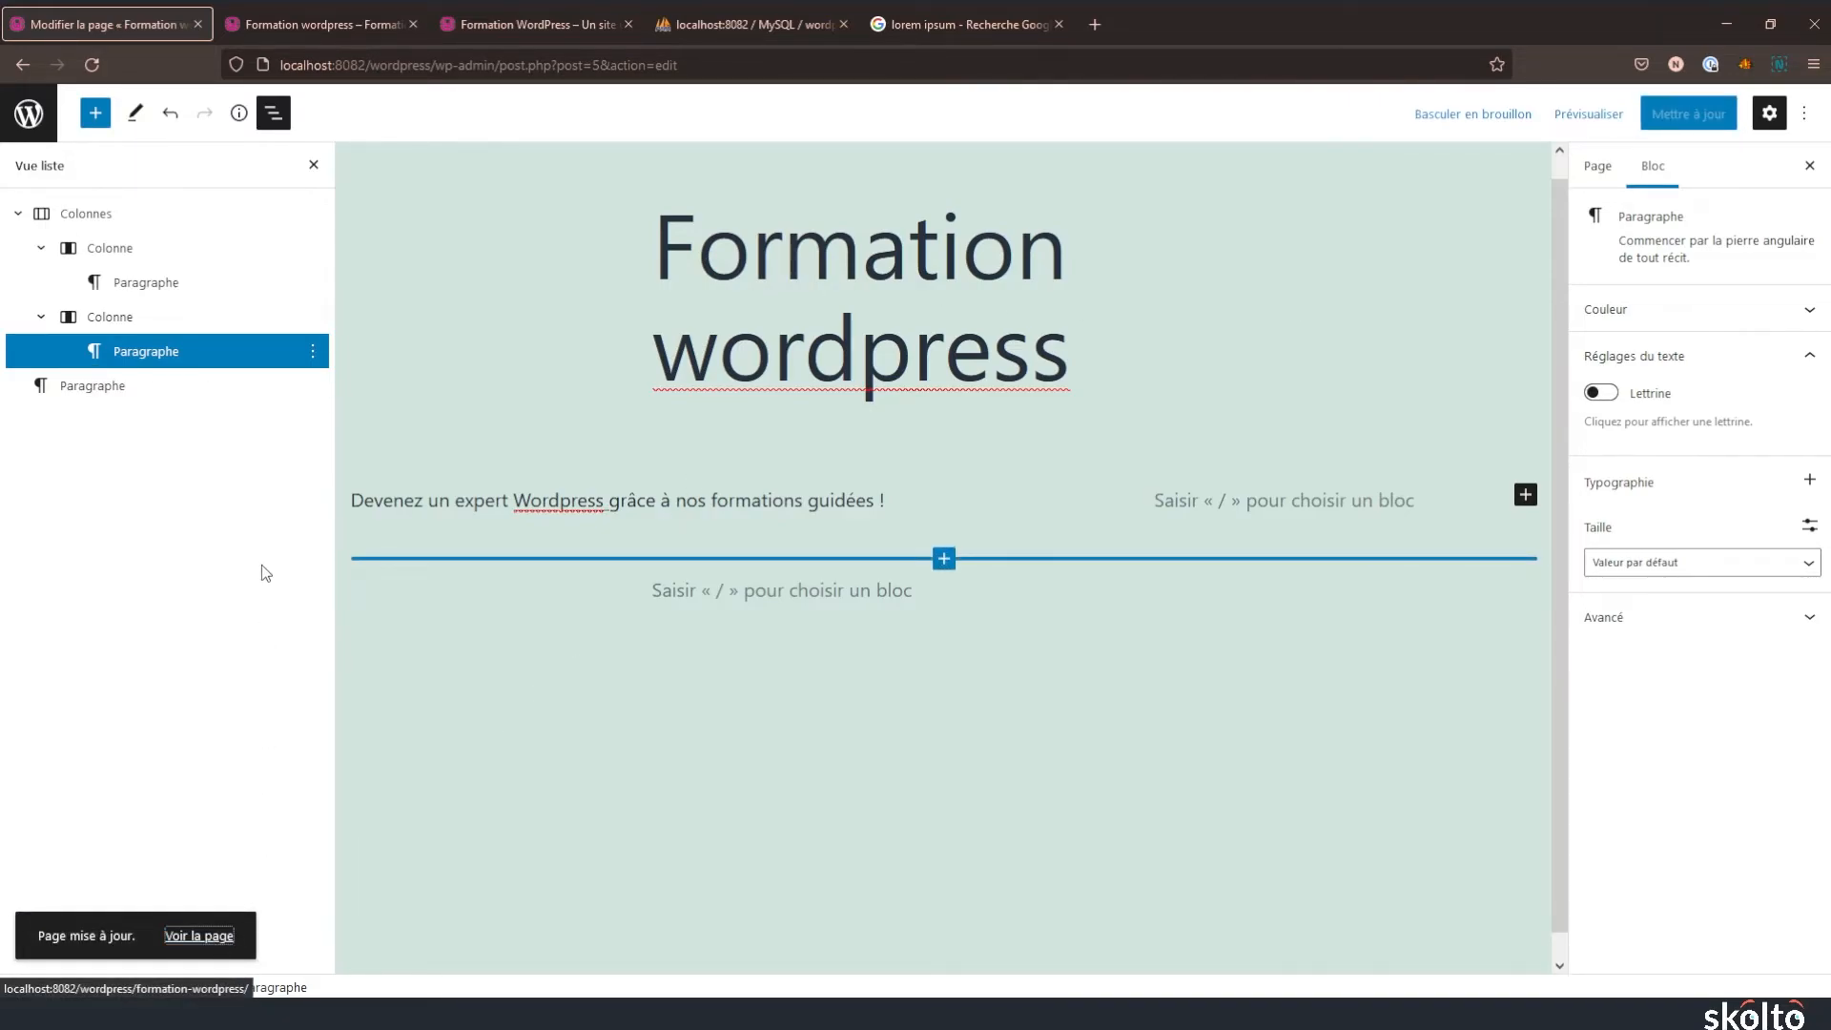
# - Close the browser tab with the site's home page and examine the published "Formation wordpress" page
pyautogui.click(628, 25)
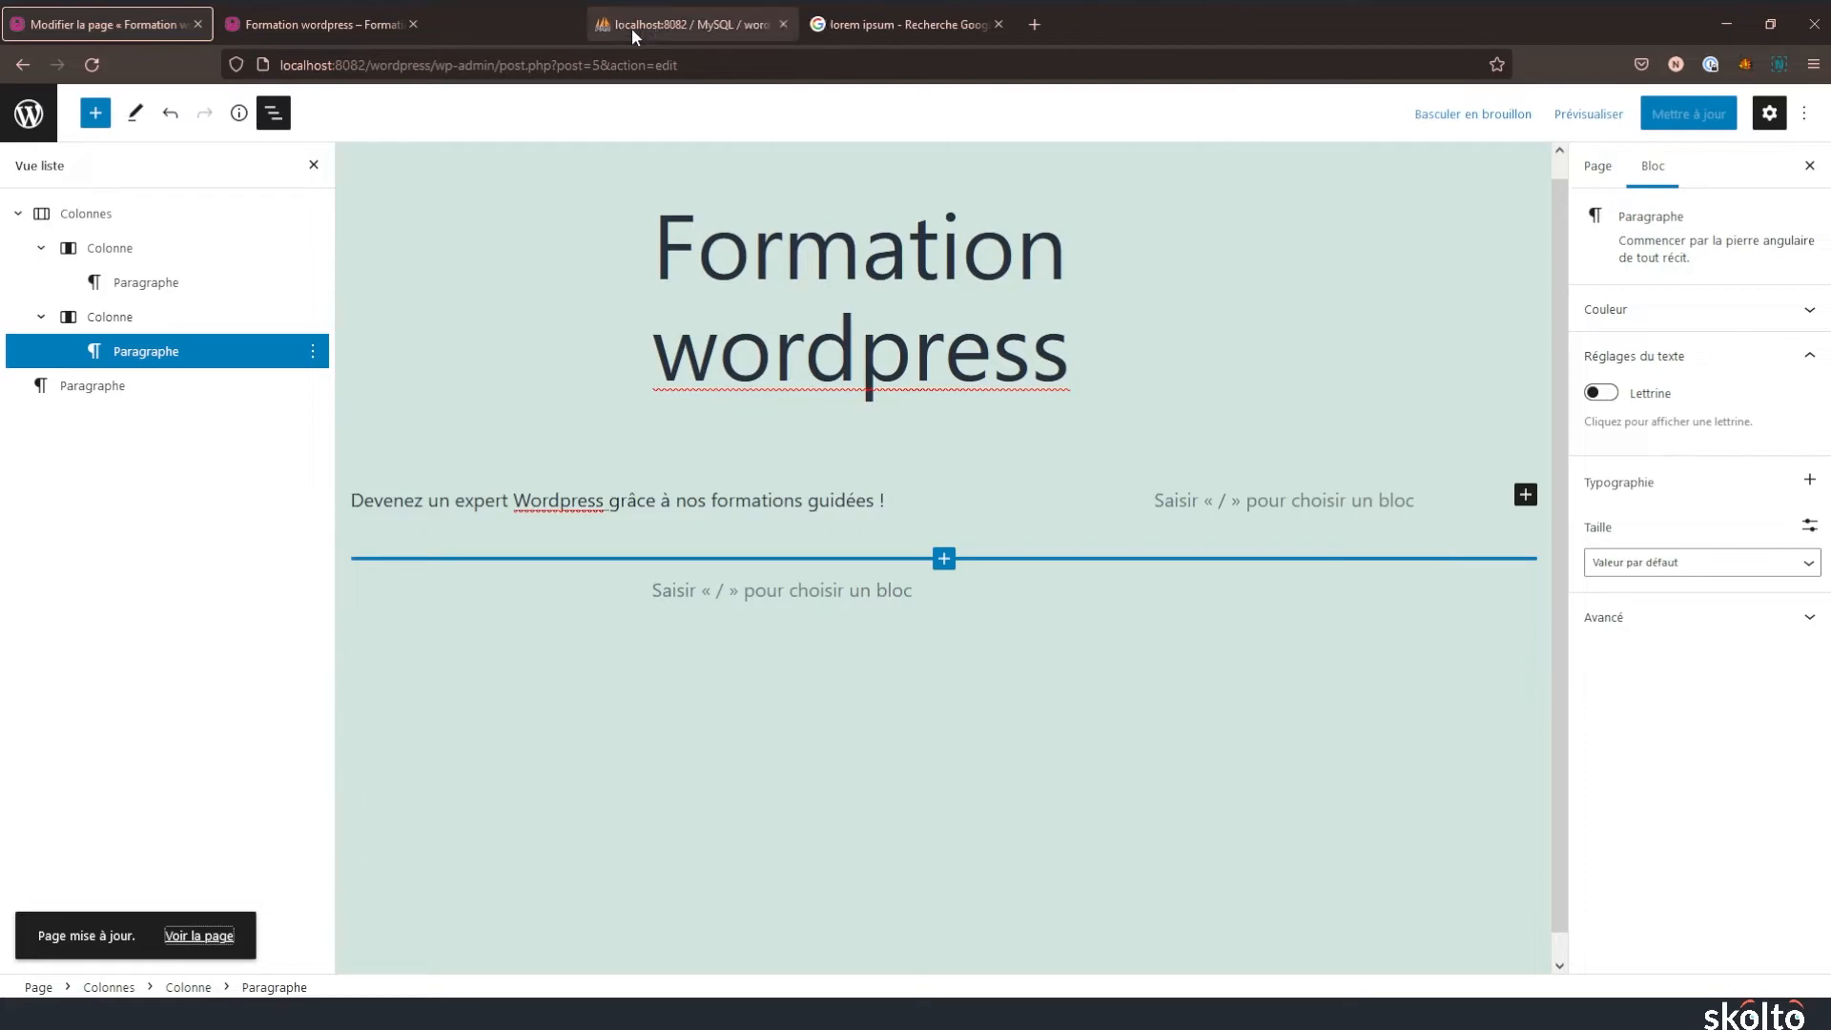
pyautogui.click(320, 25)
pyautogui.moveTo(311, 614); pyautogui.dragTo(841, 592)
pyautogui.click(856, 593)
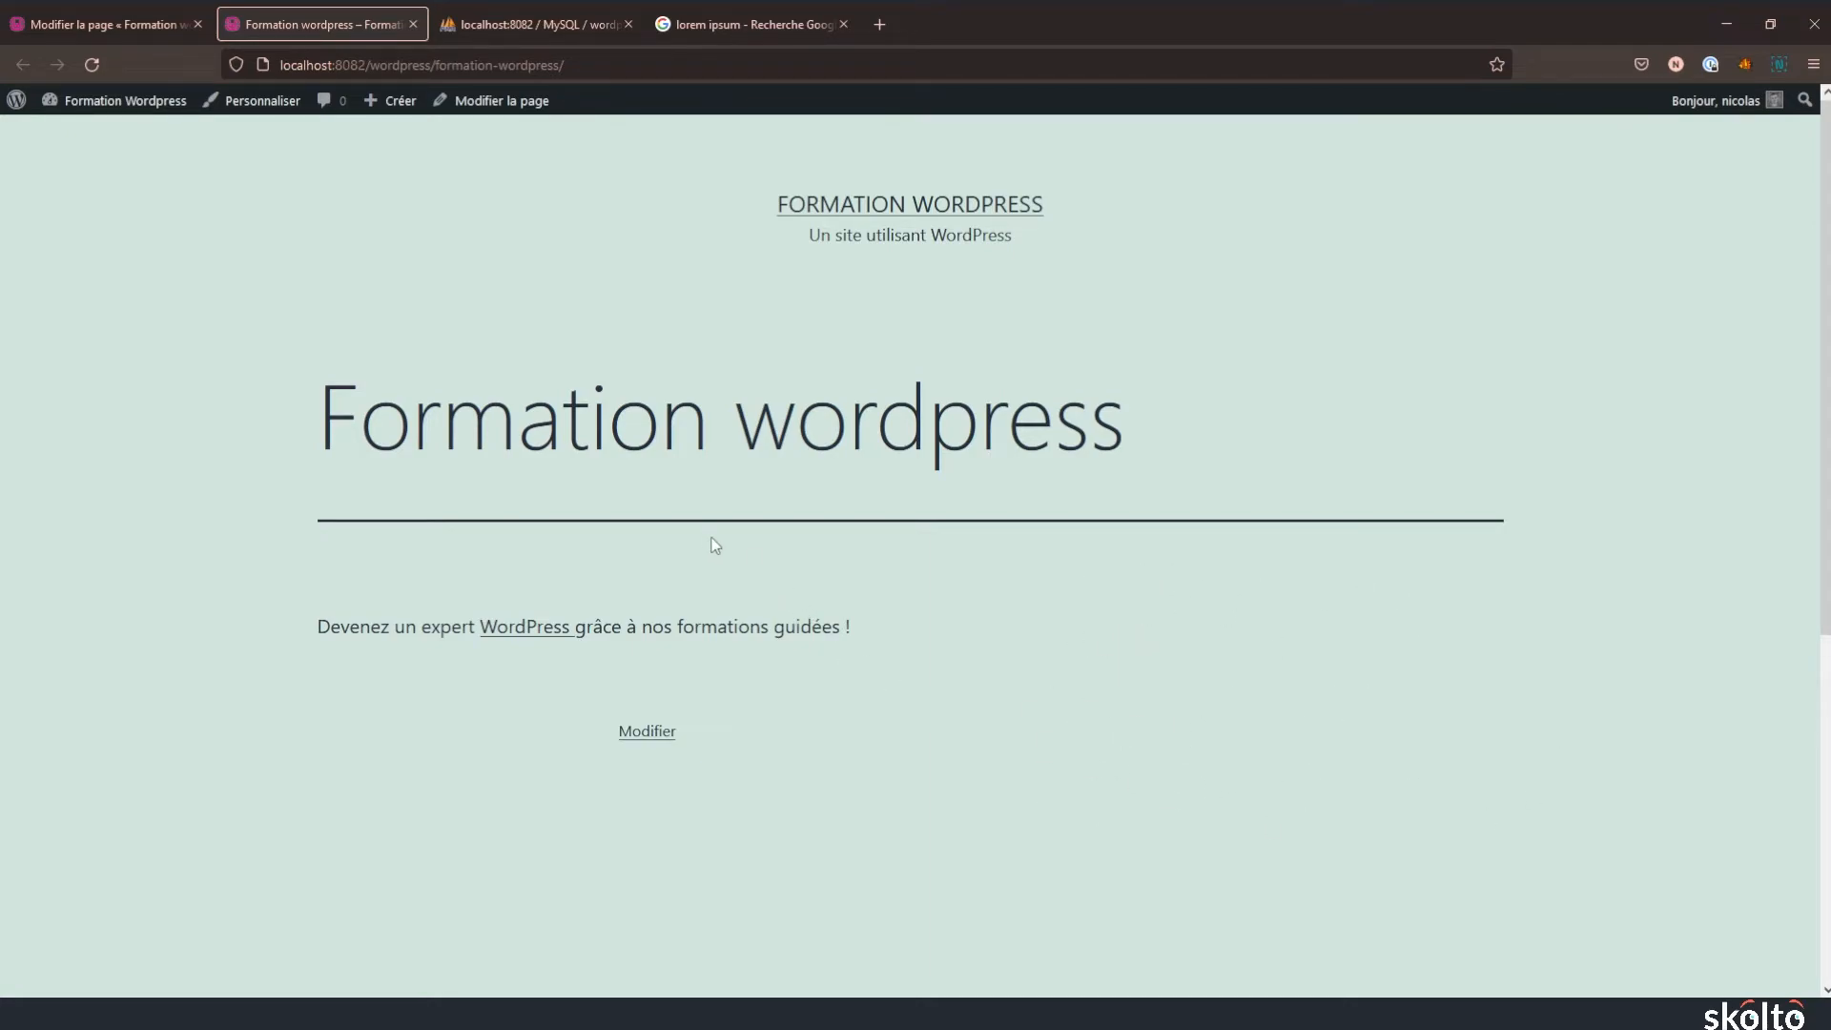
# - Return to the page editor and view the slash-command block suggestions in the empty paragraph below the columns
pyautogui.click(78, 23)
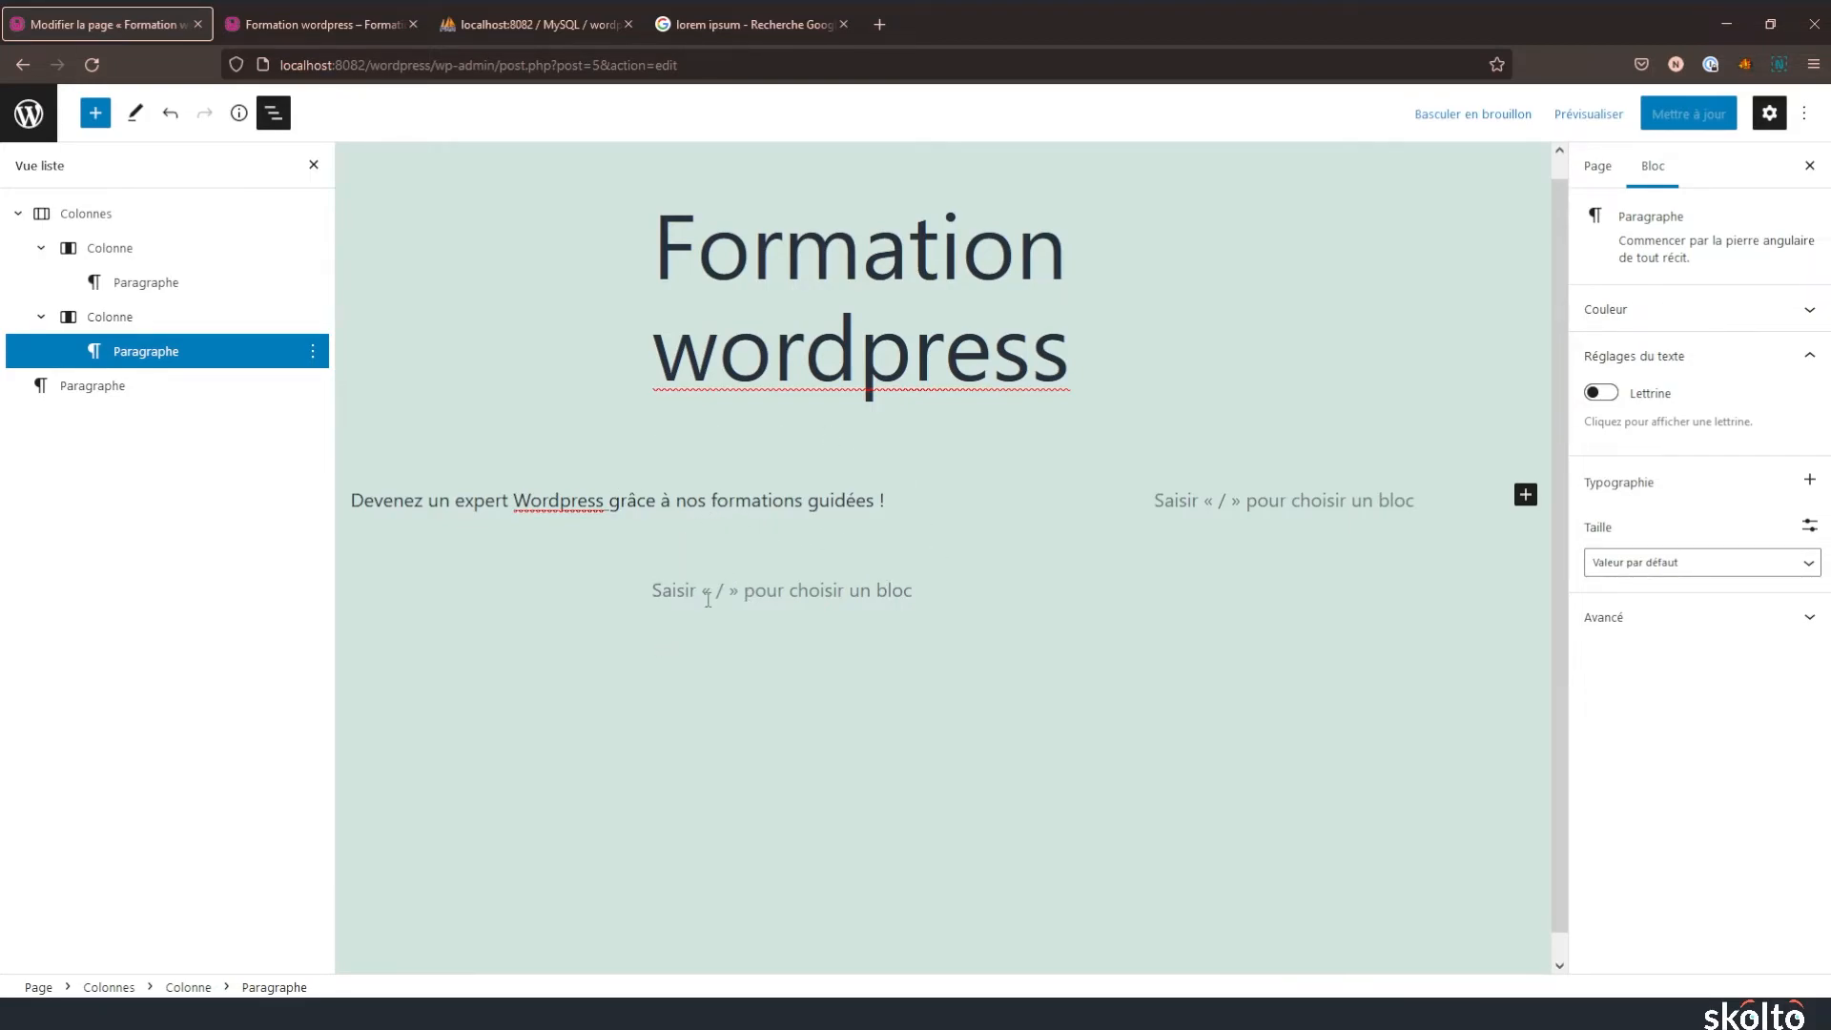
pyautogui.click(753, 588)
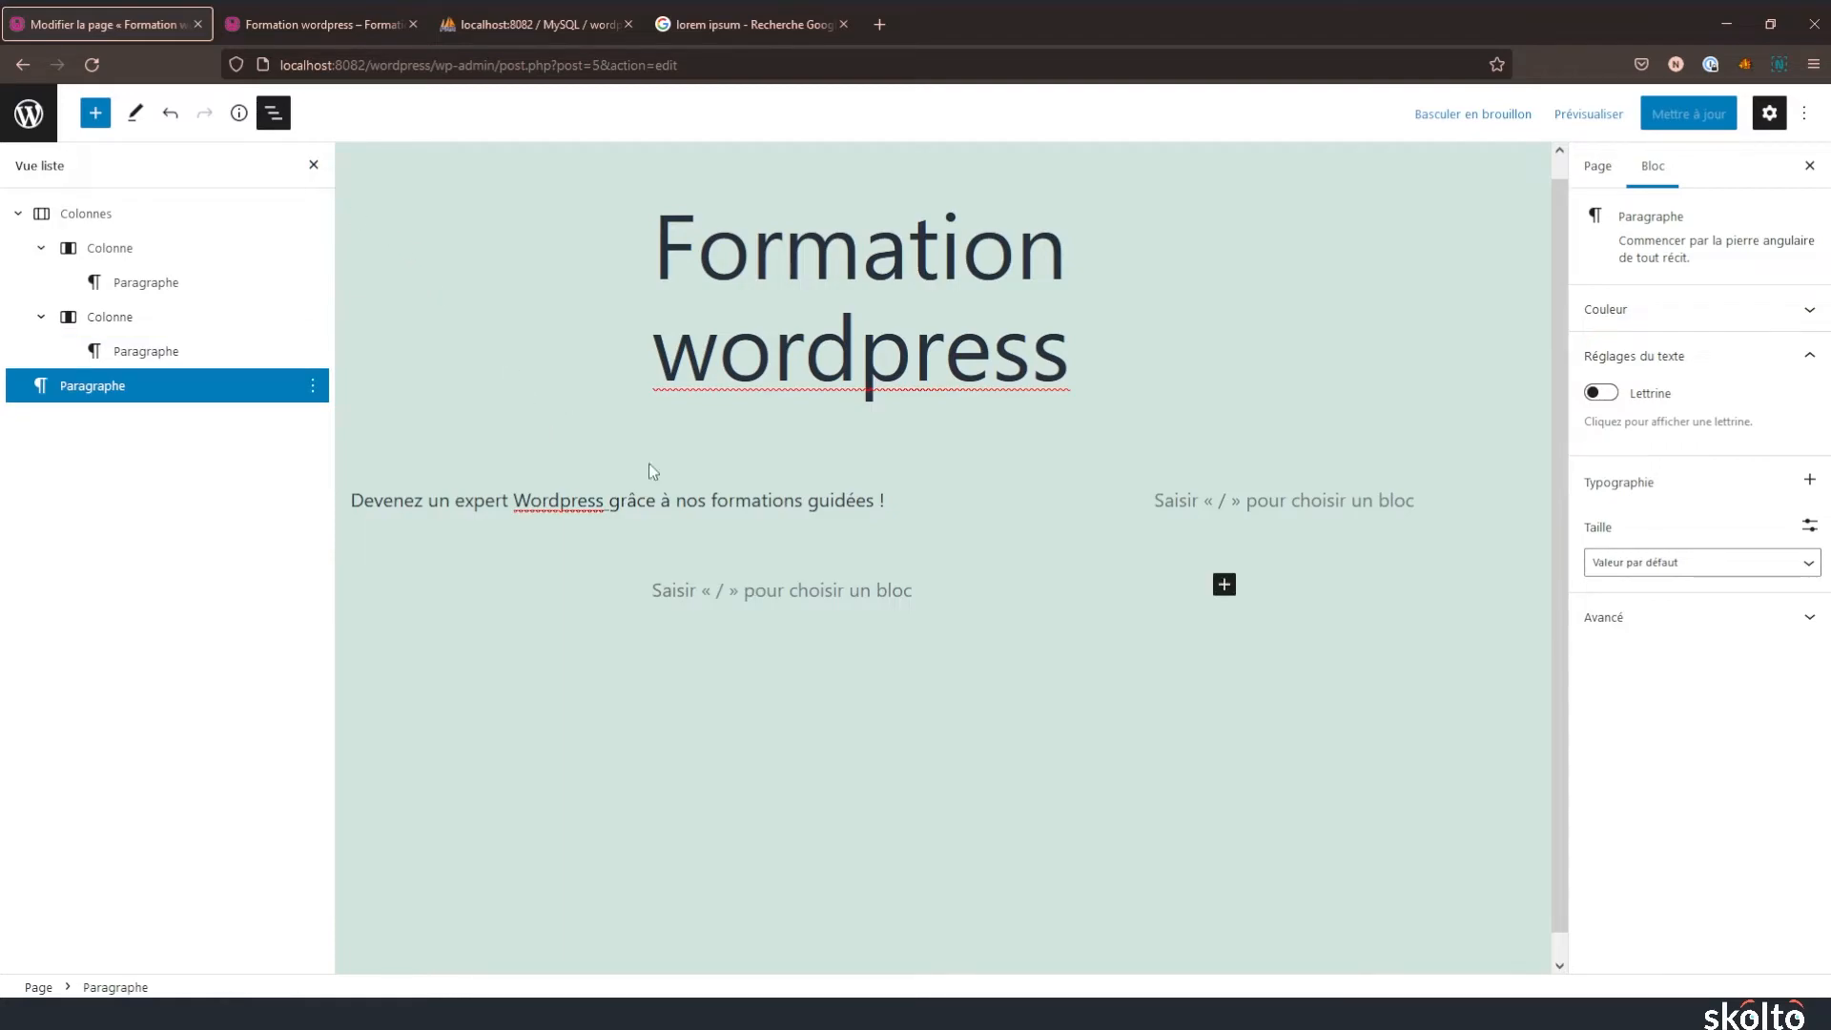
pyautogui.write('/')
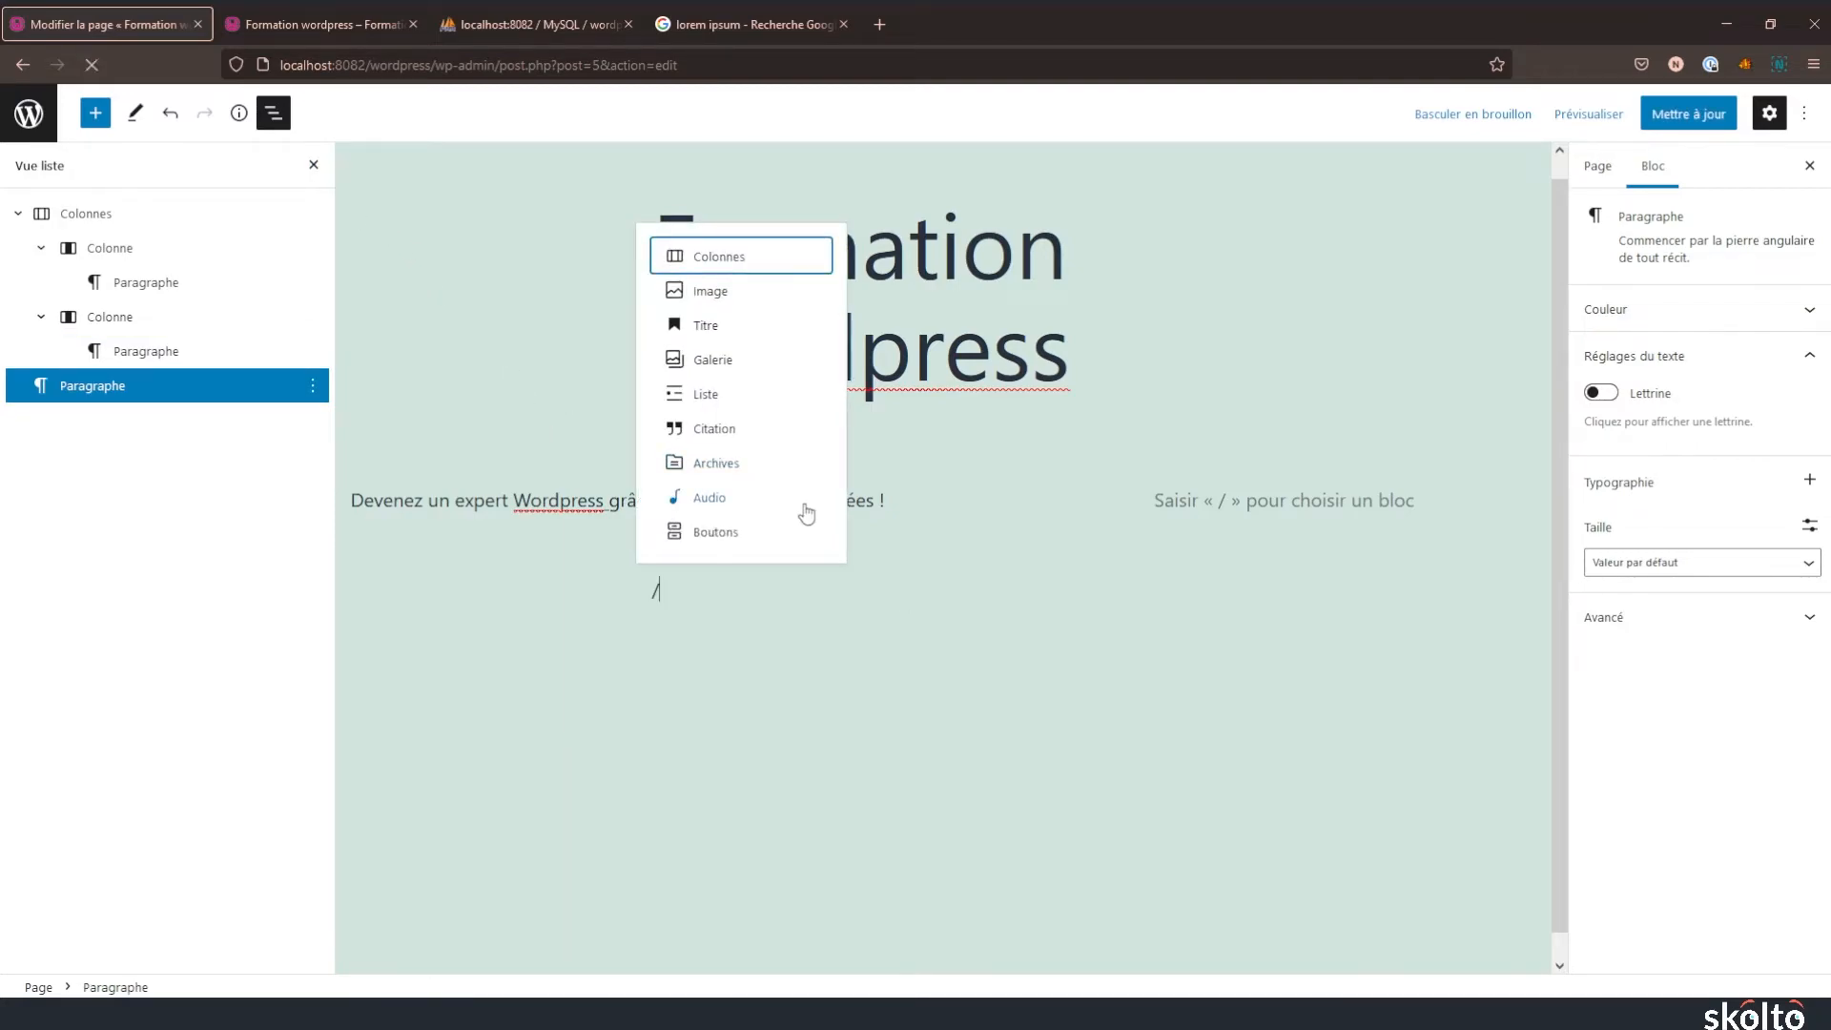
pyautogui.press('BackSpace')
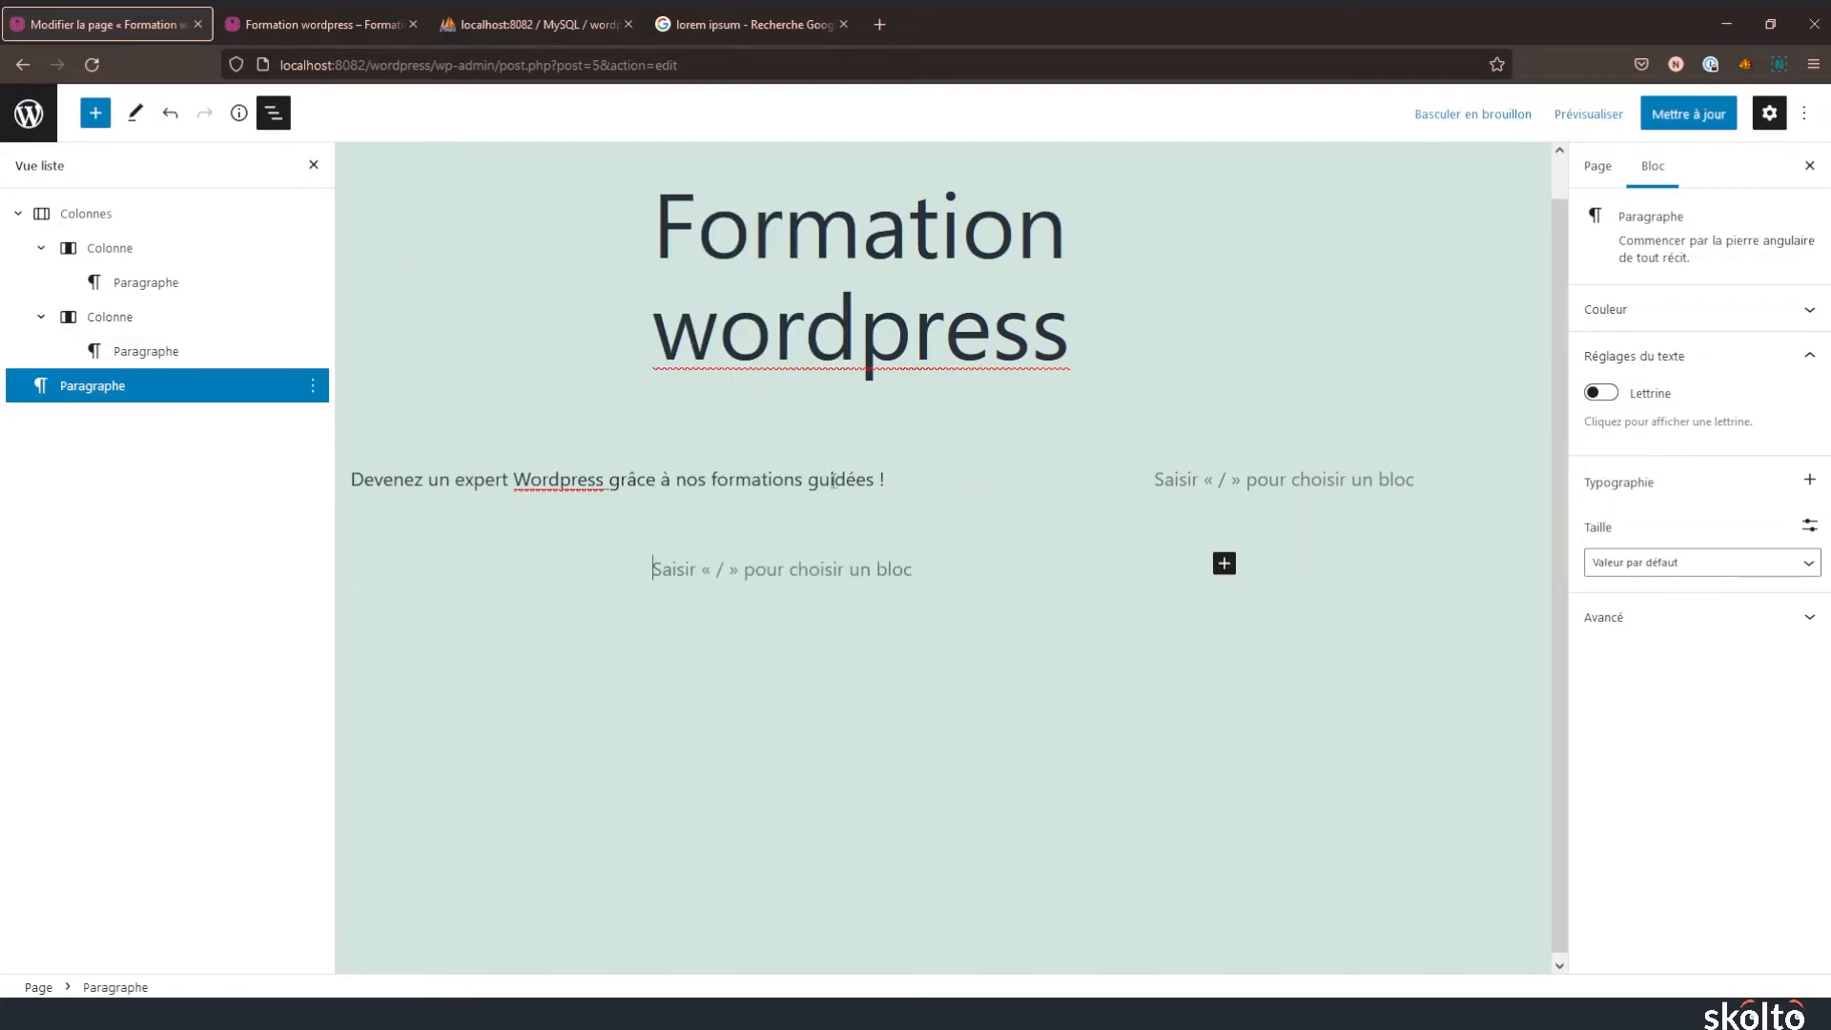
# - Open the full block library and browse the ready-made Compositions in the Mis en avant category
pyautogui.click(1223, 567)
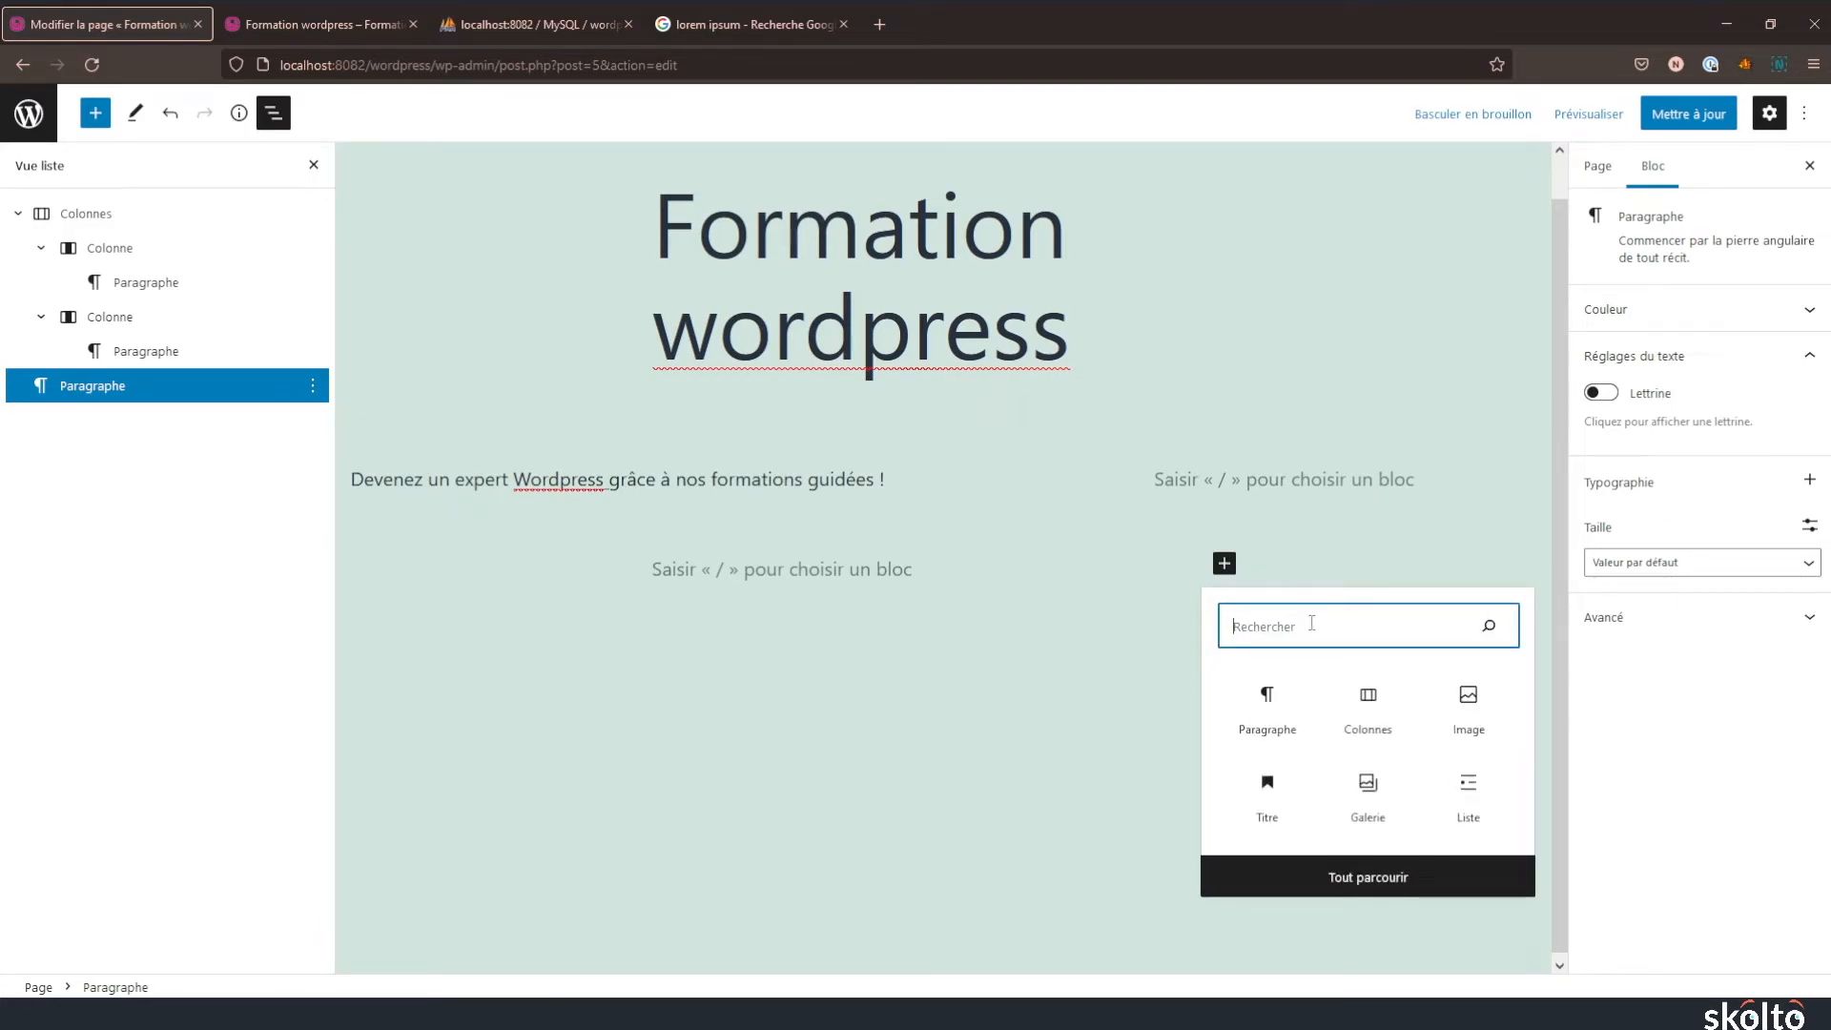
pyautogui.click(1369, 883)
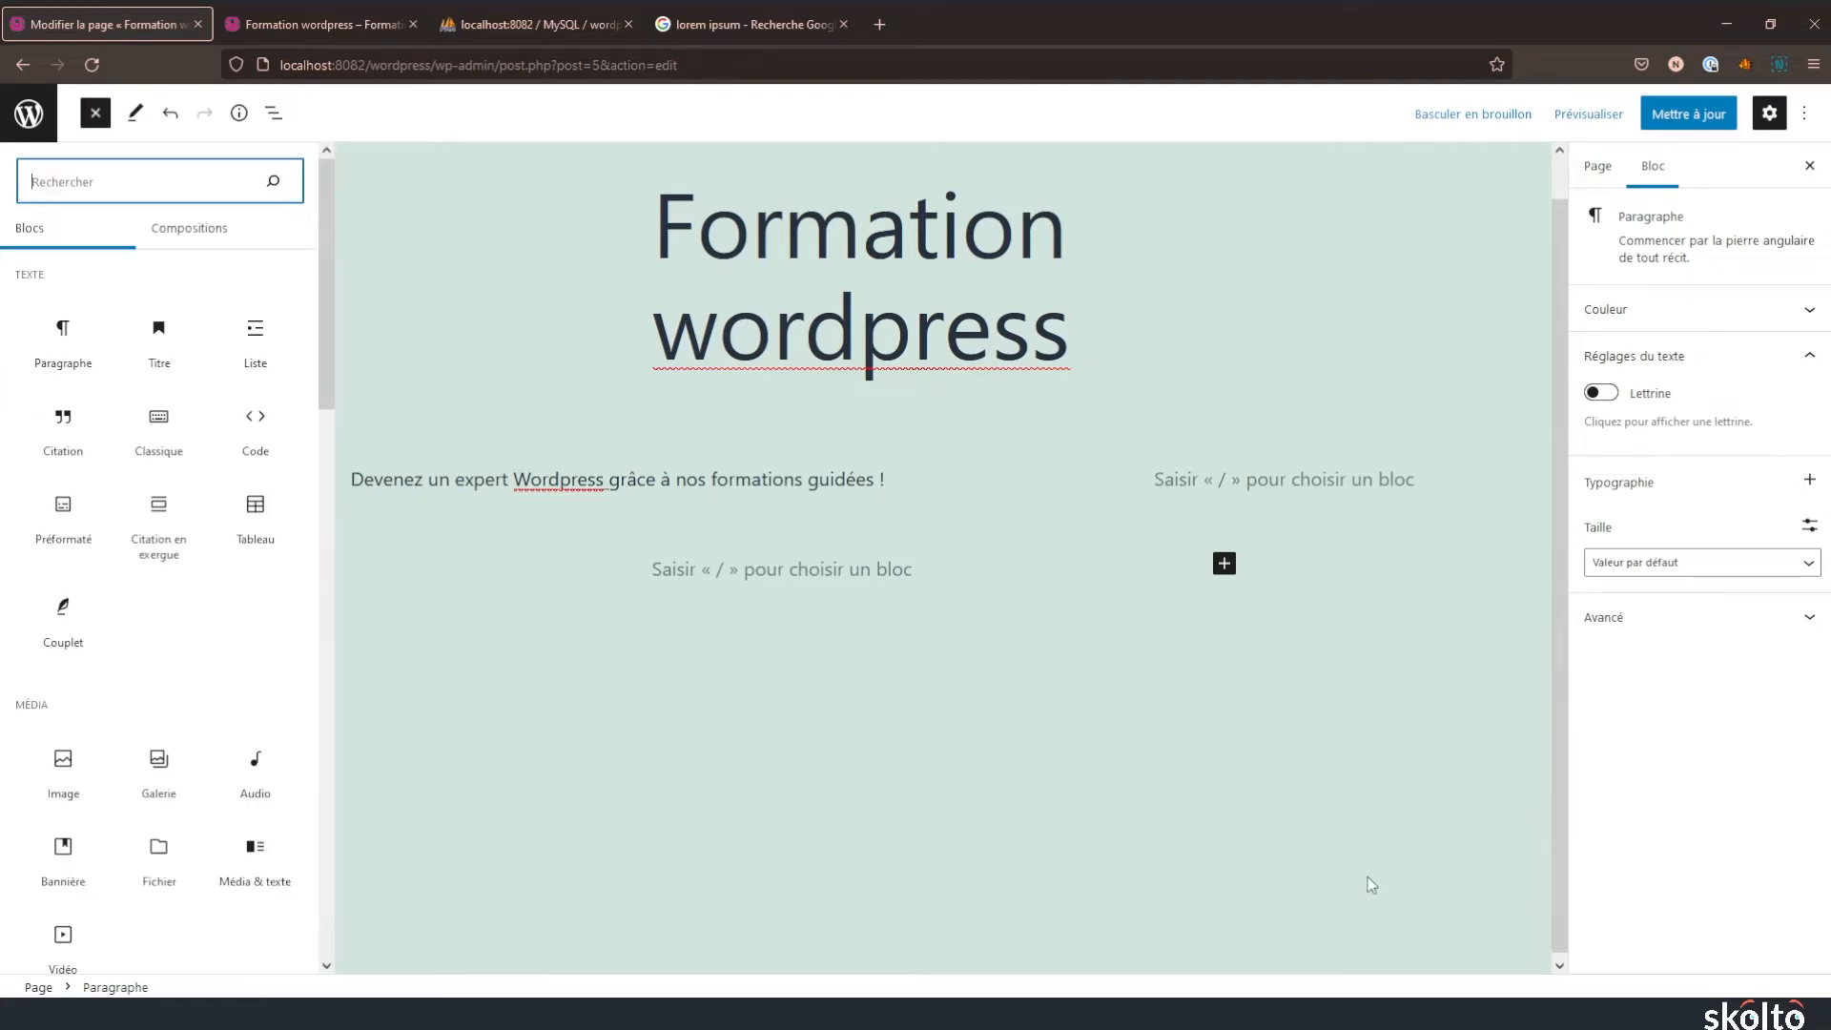
pyautogui.click(200, 233)
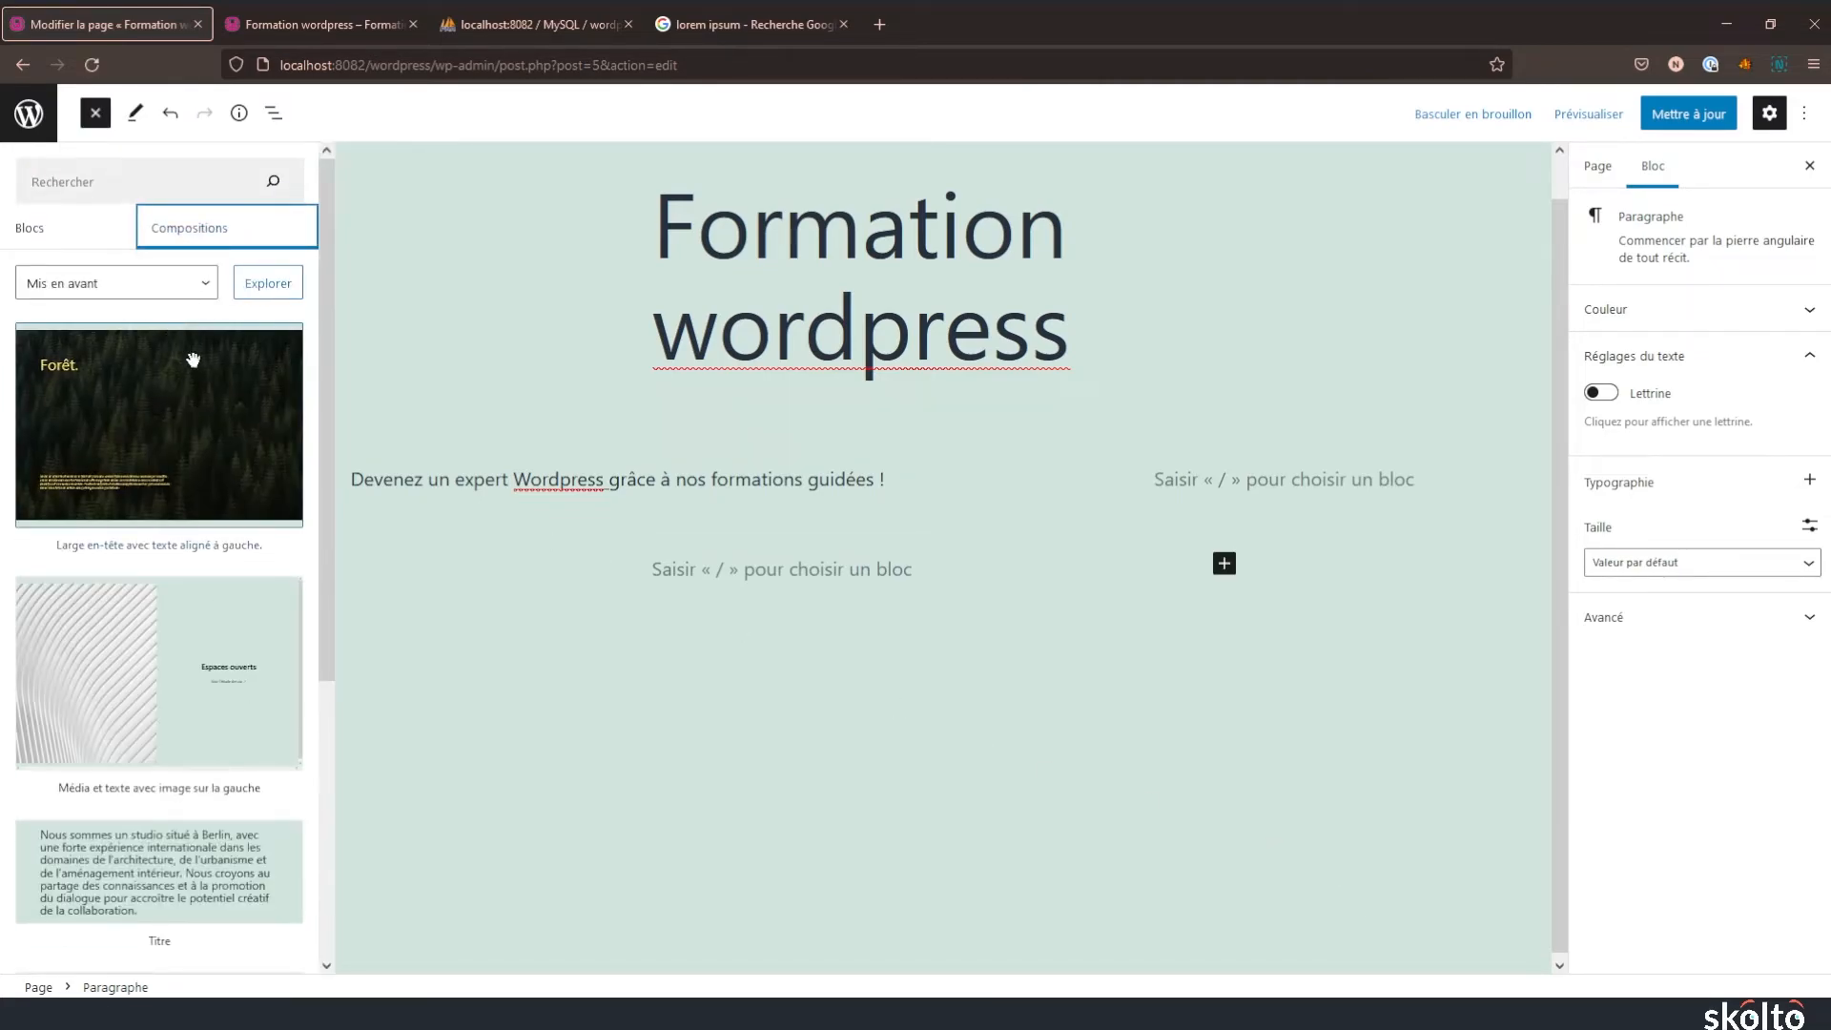
pyautogui.scroll(-1, 237, 501)
pyautogui.scroll(-7, 246, 494)
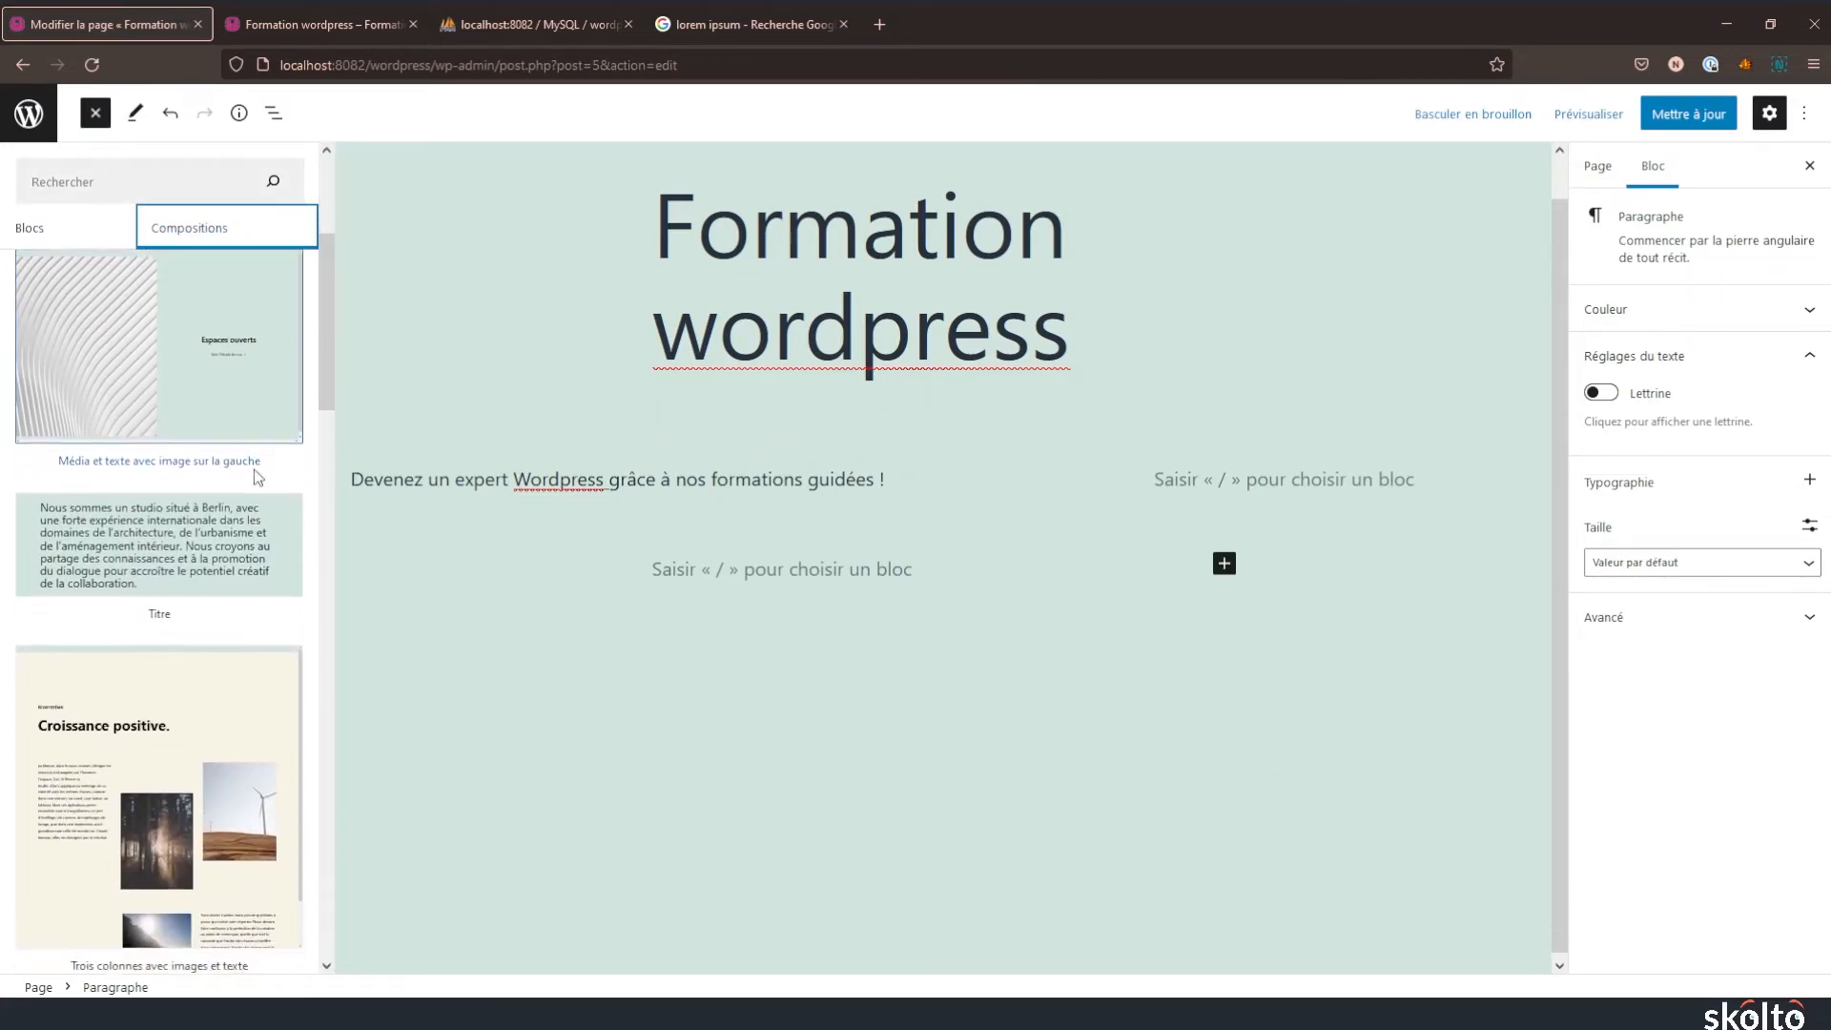
pyautogui.scroll(-8, 275, 479)
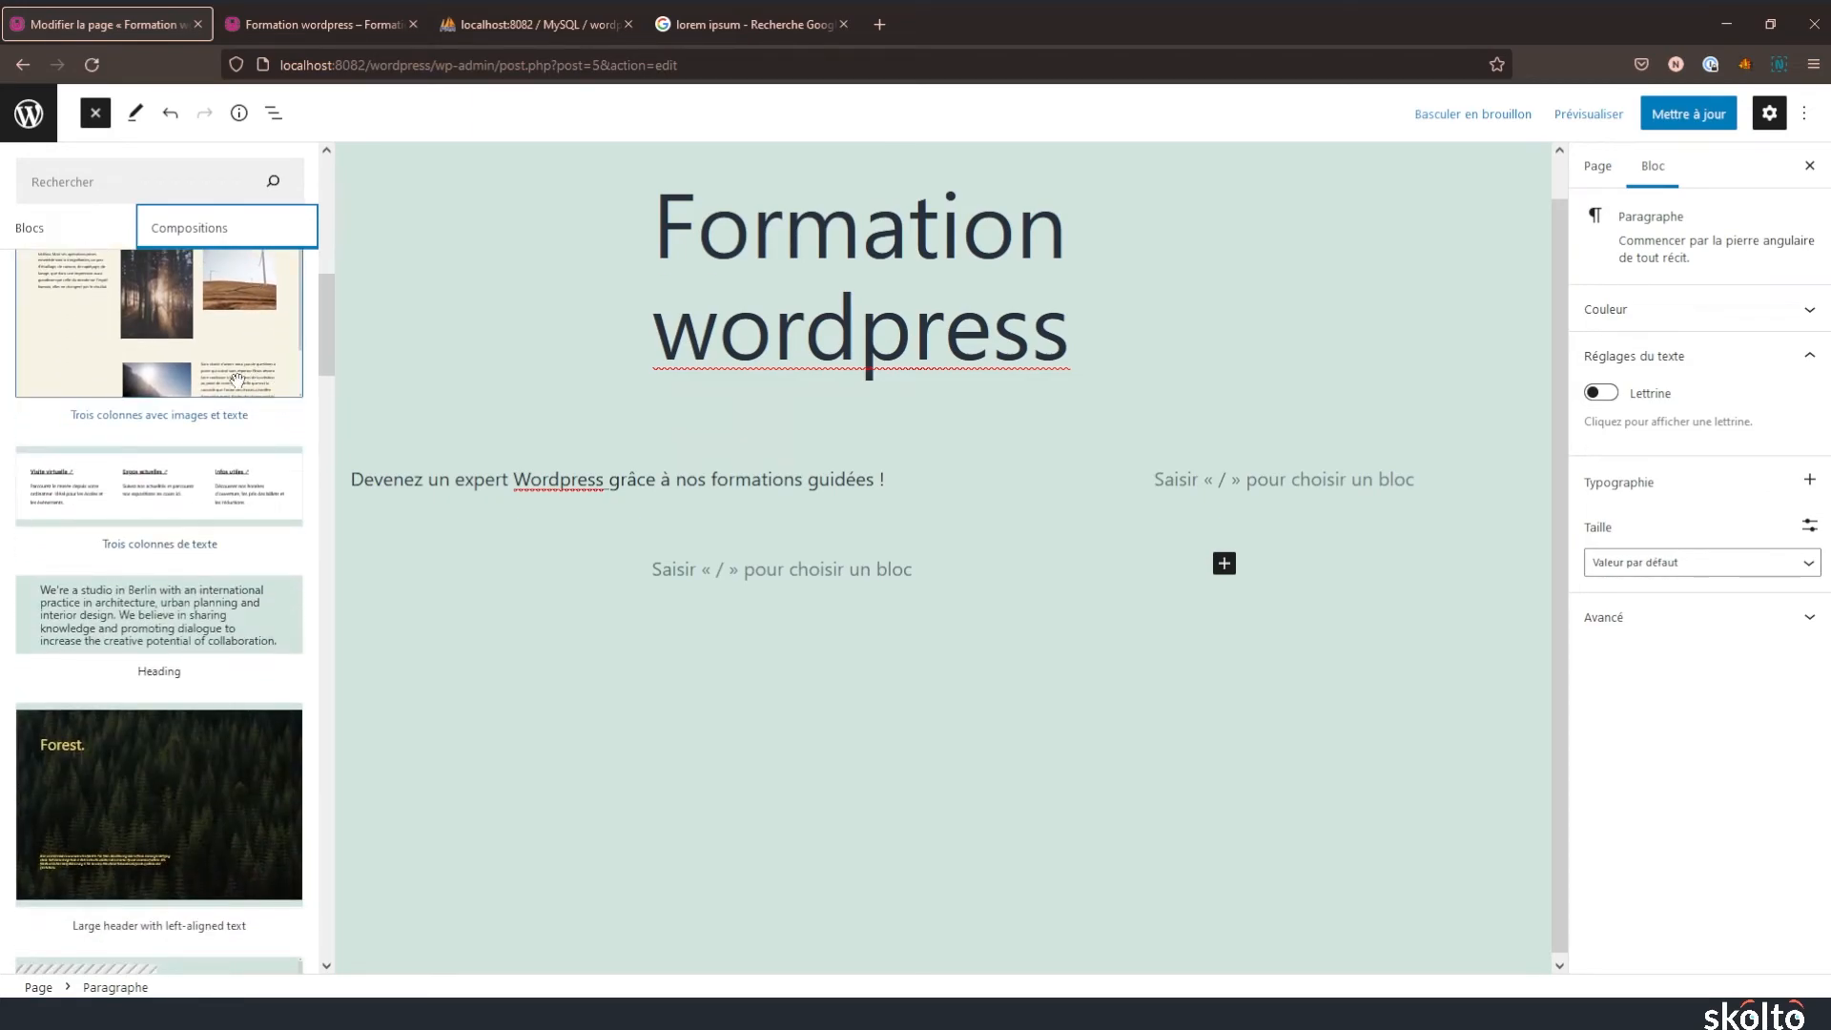
pyautogui.scroll(-2, 155, 542)
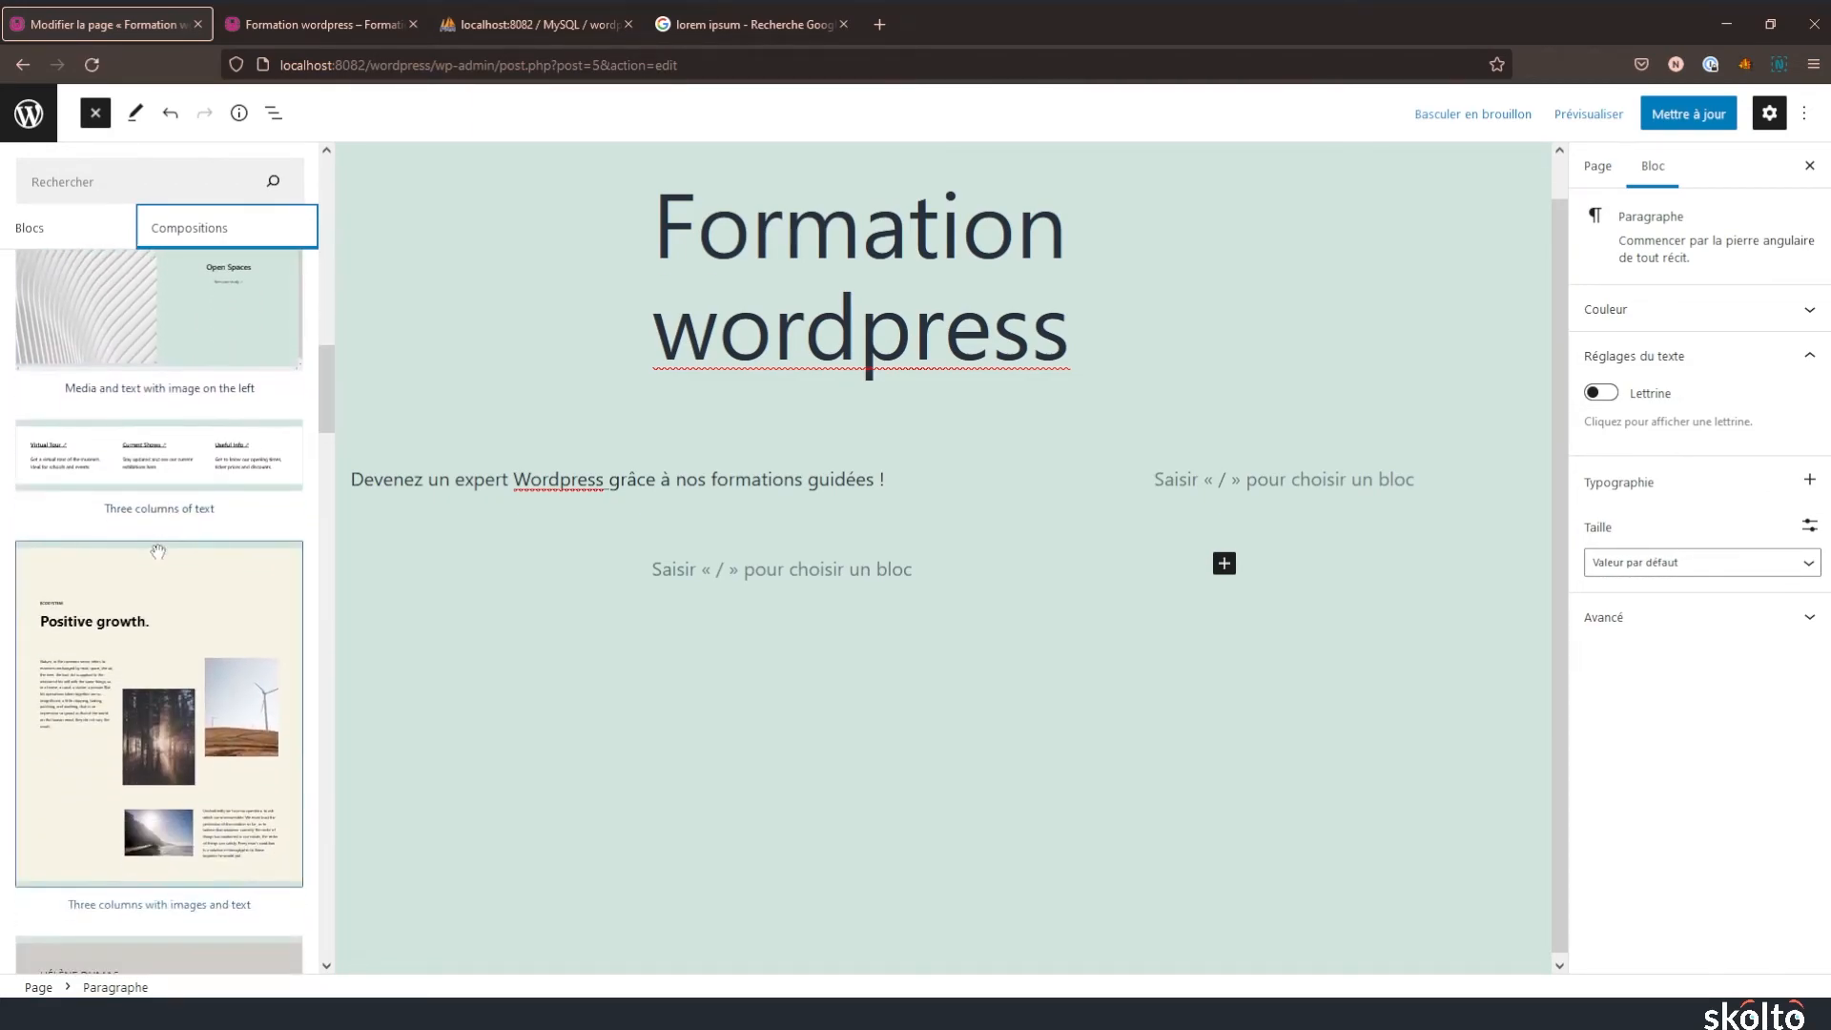
pyautogui.scroll(-8, 158, 551)
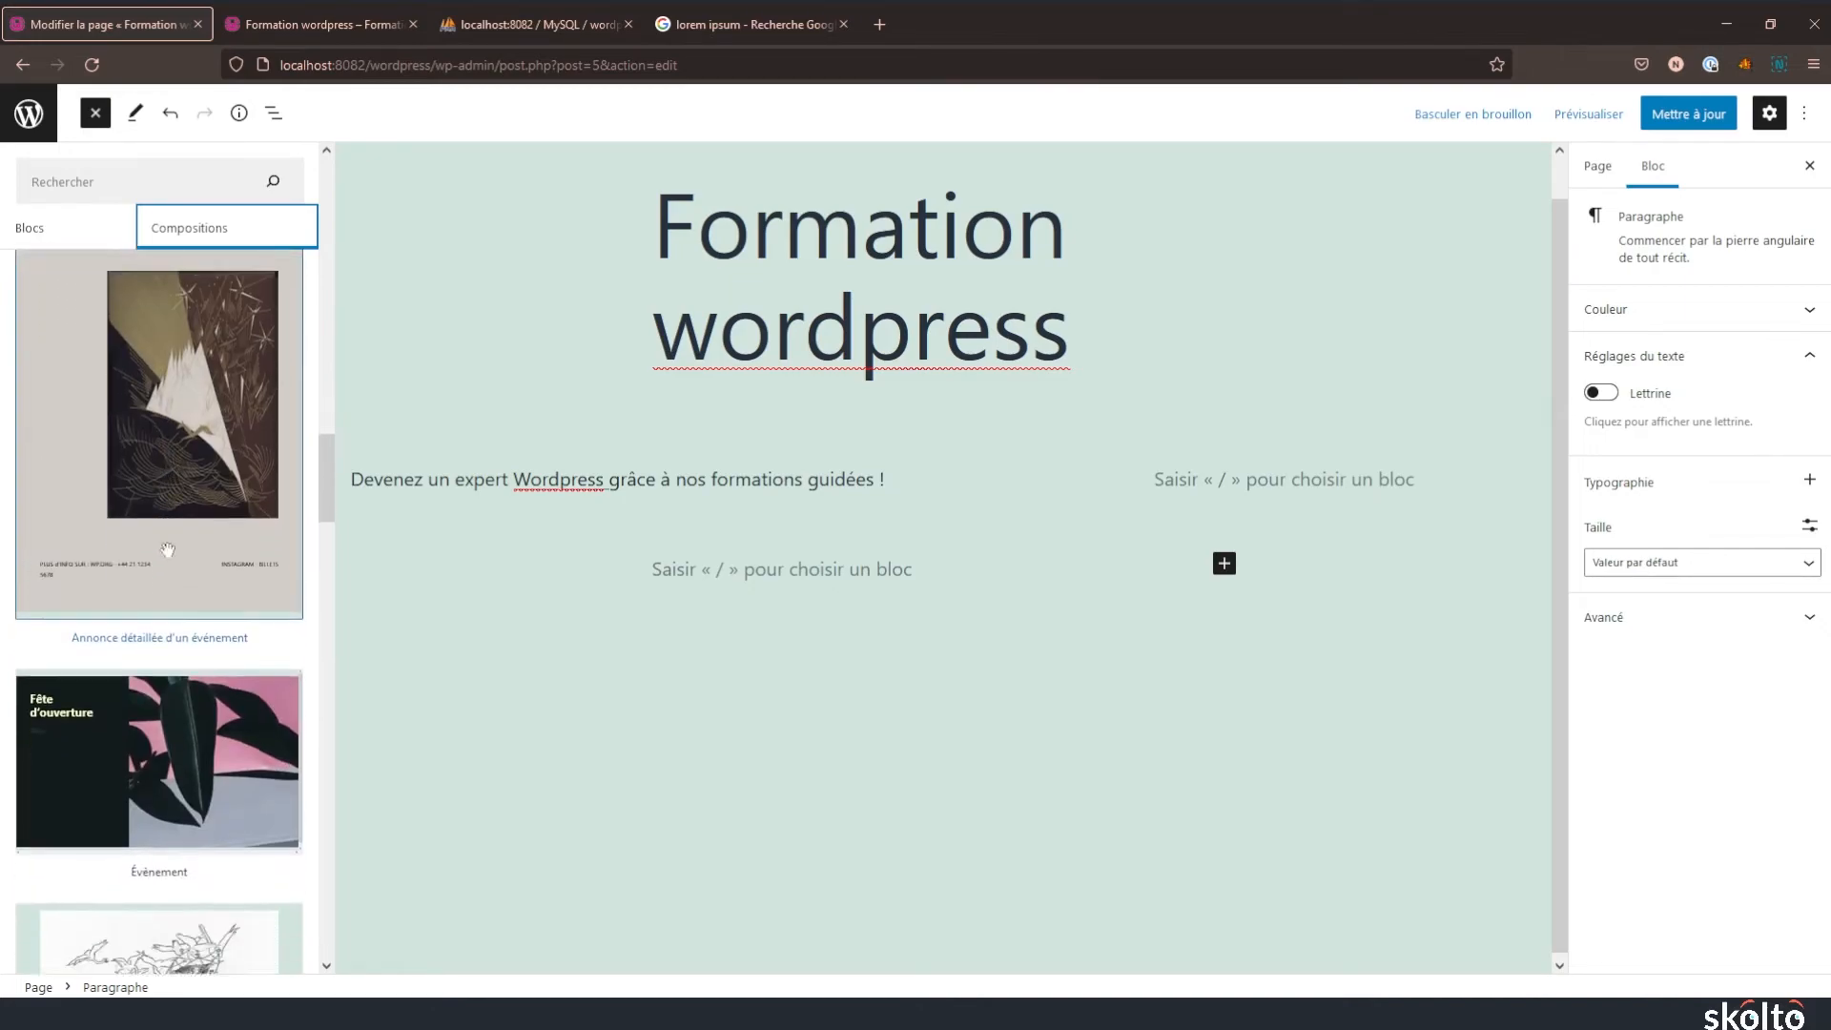
pyautogui.scroll(-2, 176, 555)
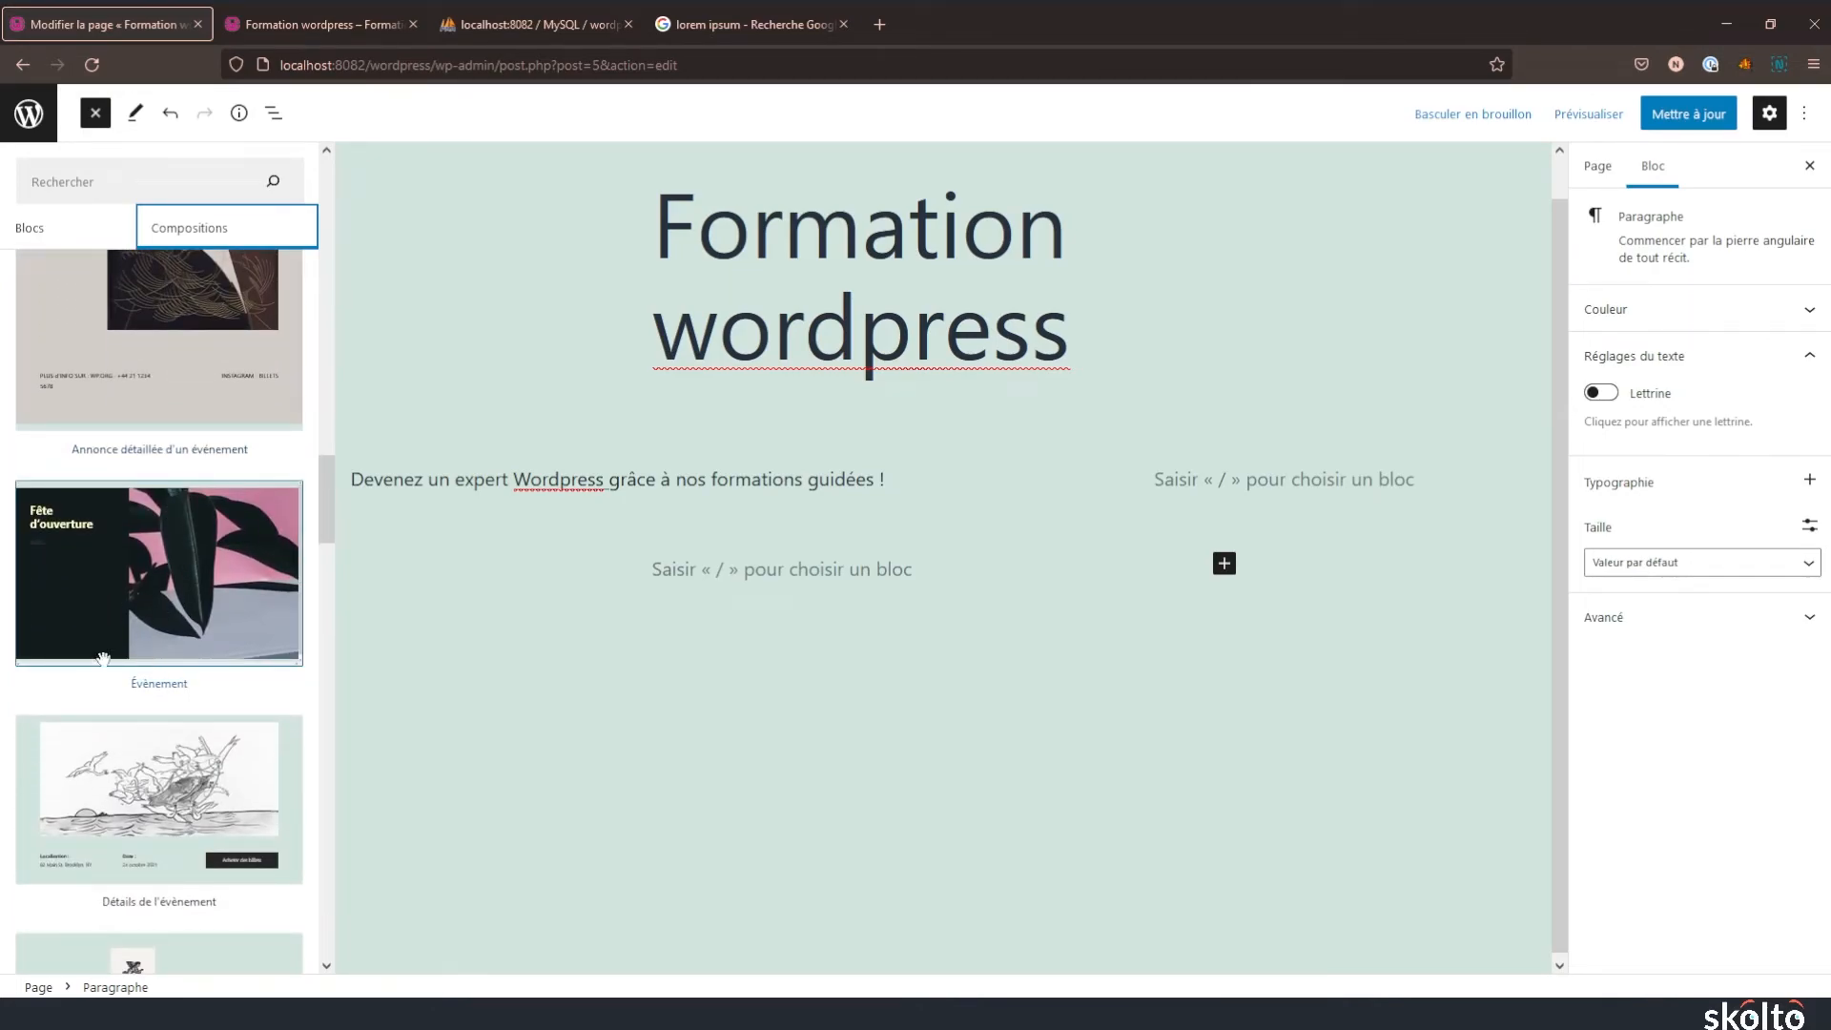
pyautogui.scroll(-10, 210, 594)
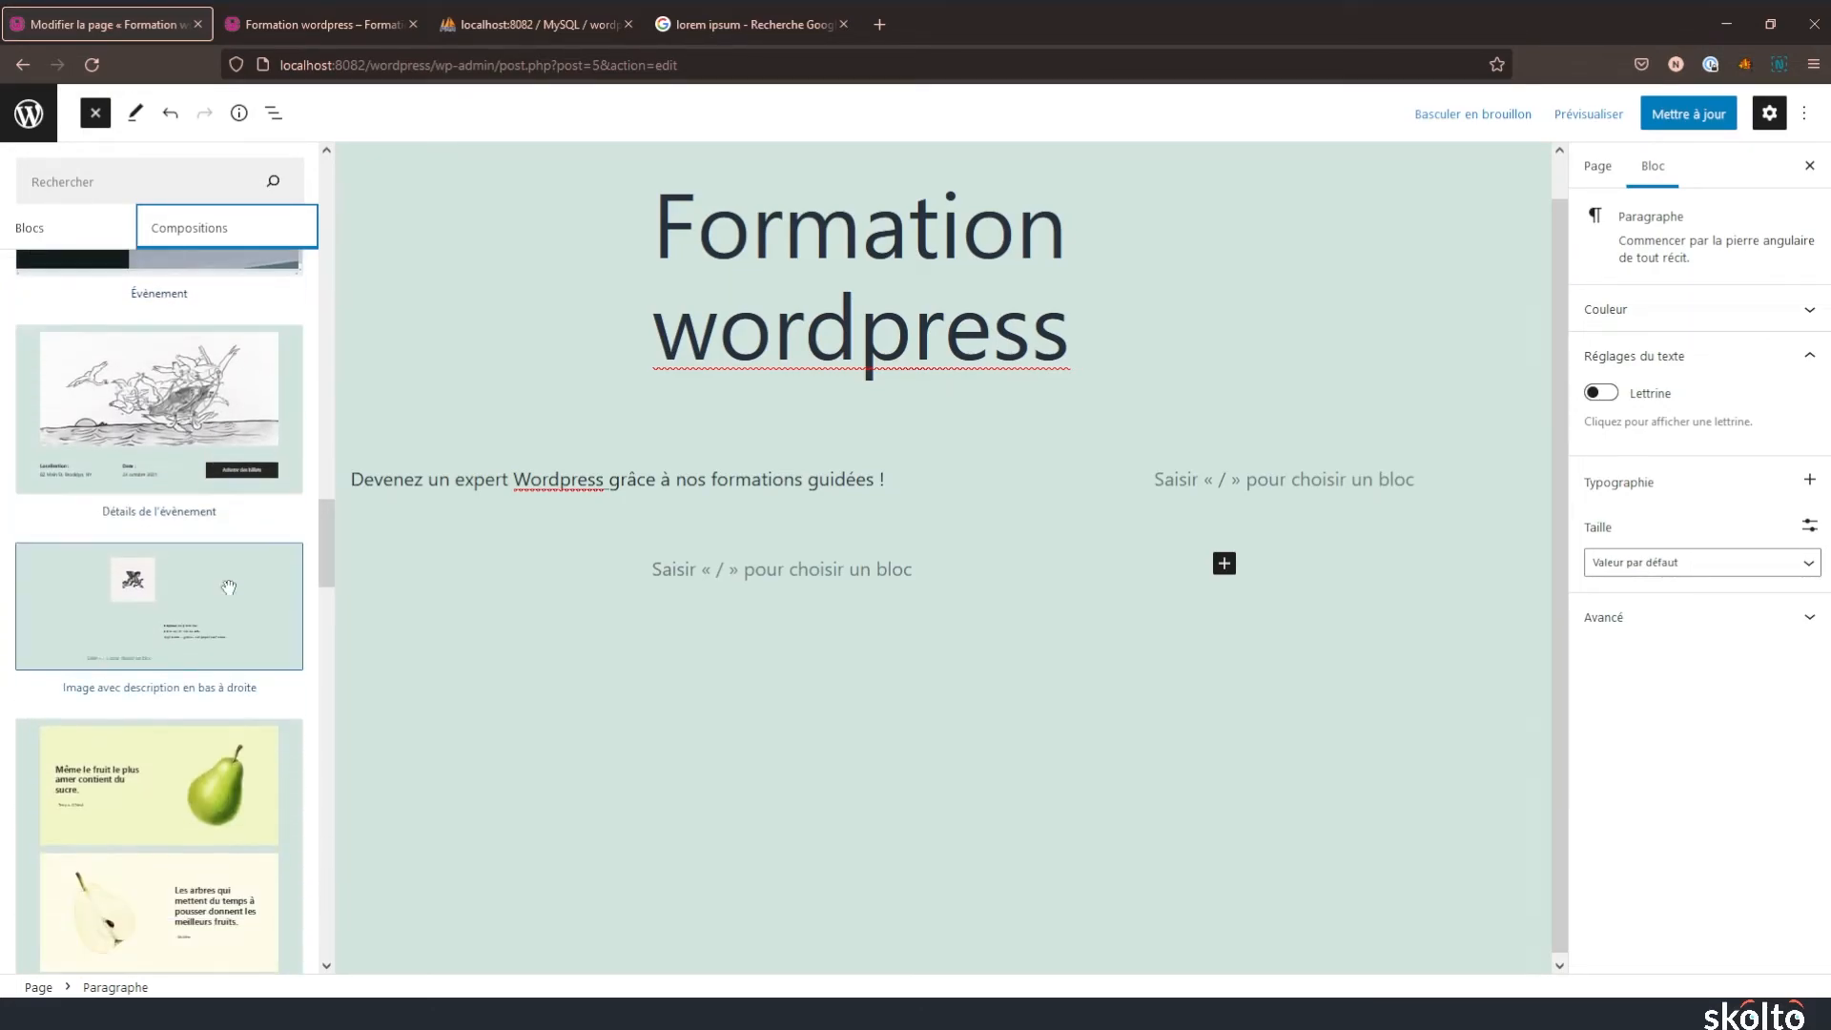
# - Browse the remaining ready-made compositions and insert the "Event" composition with the Opening Party title below the columns
pyautogui.scroll(-10, 179, 466)
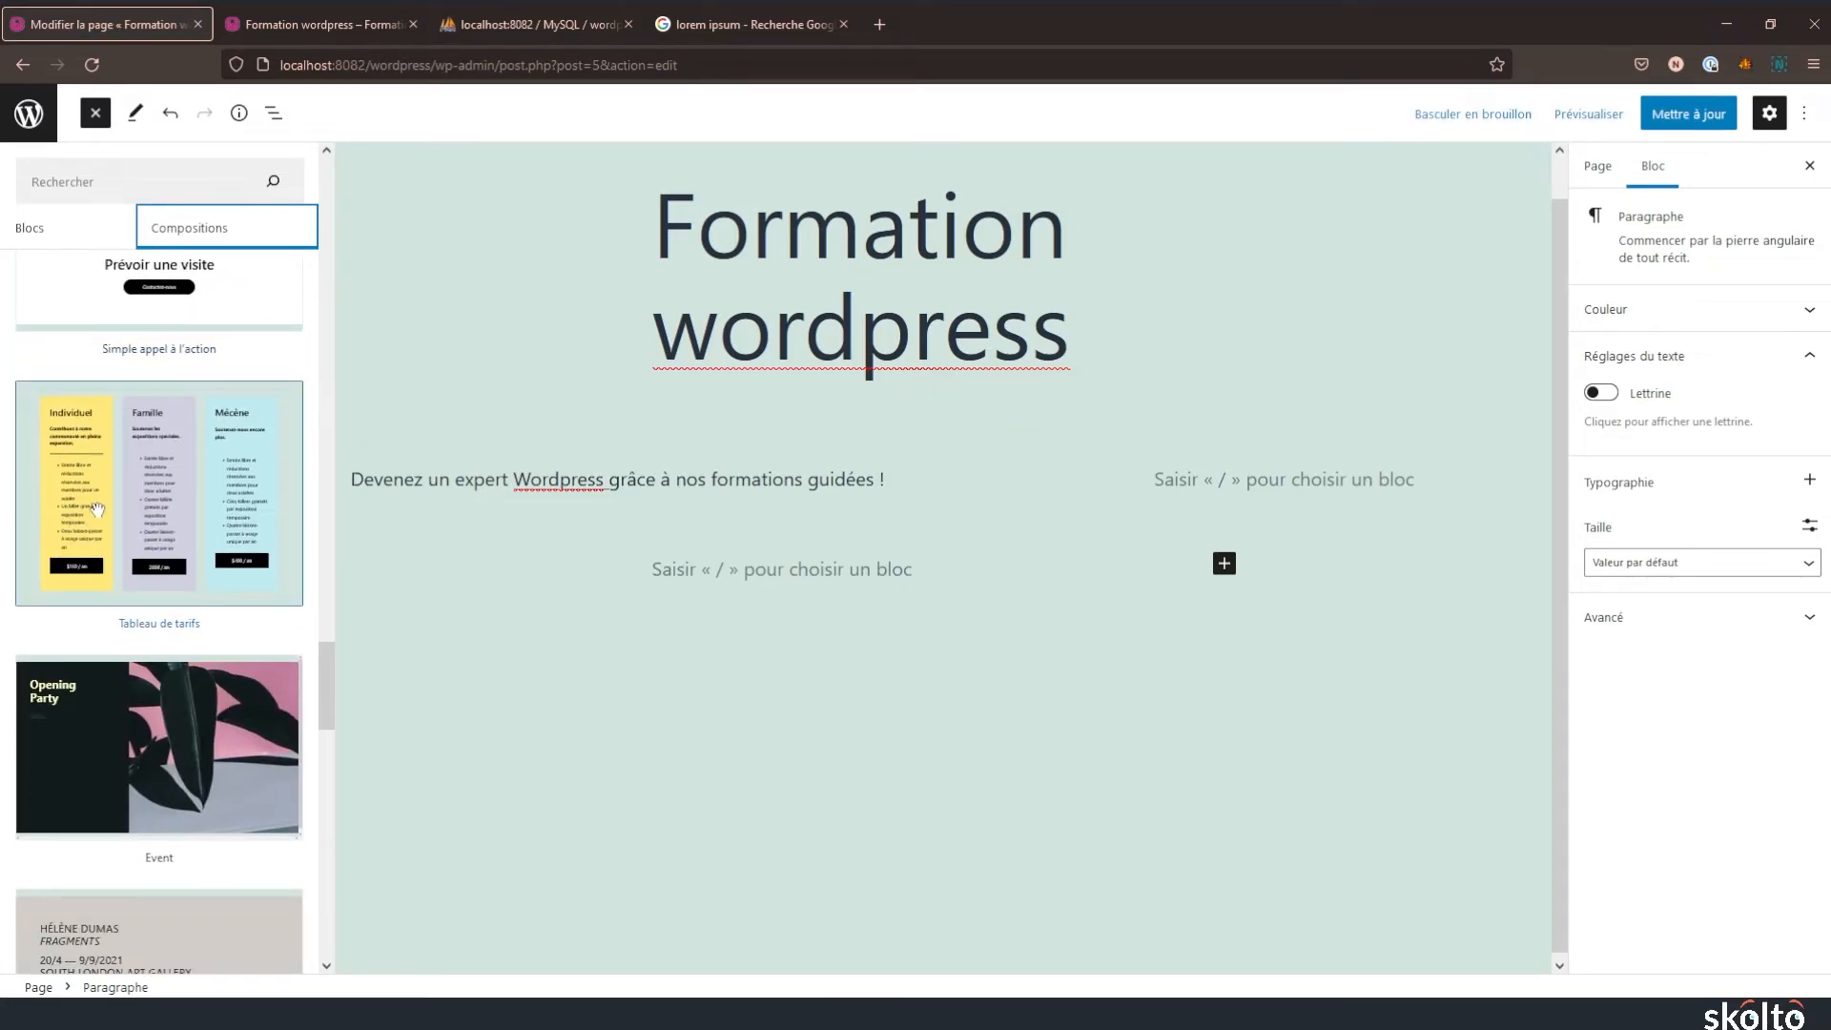
pyautogui.scroll(-10, 96, 508)
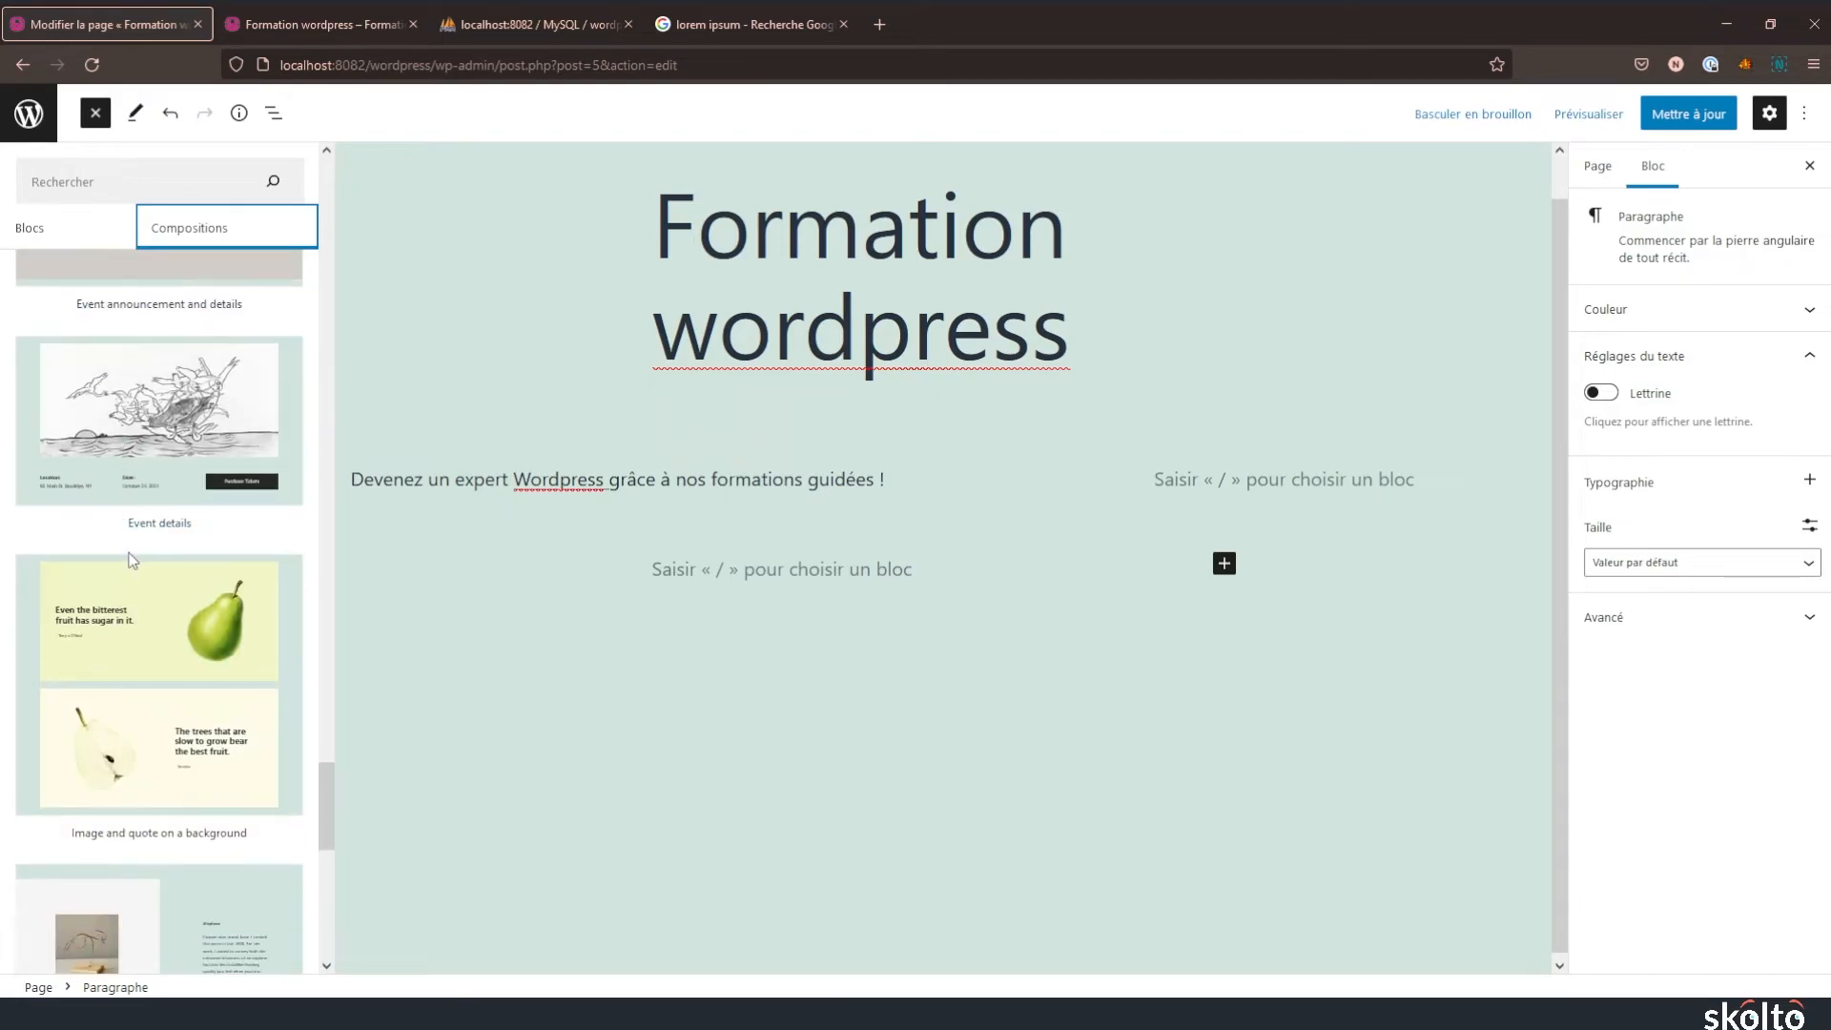
pyautogui.scroll(-10, 130, 560)
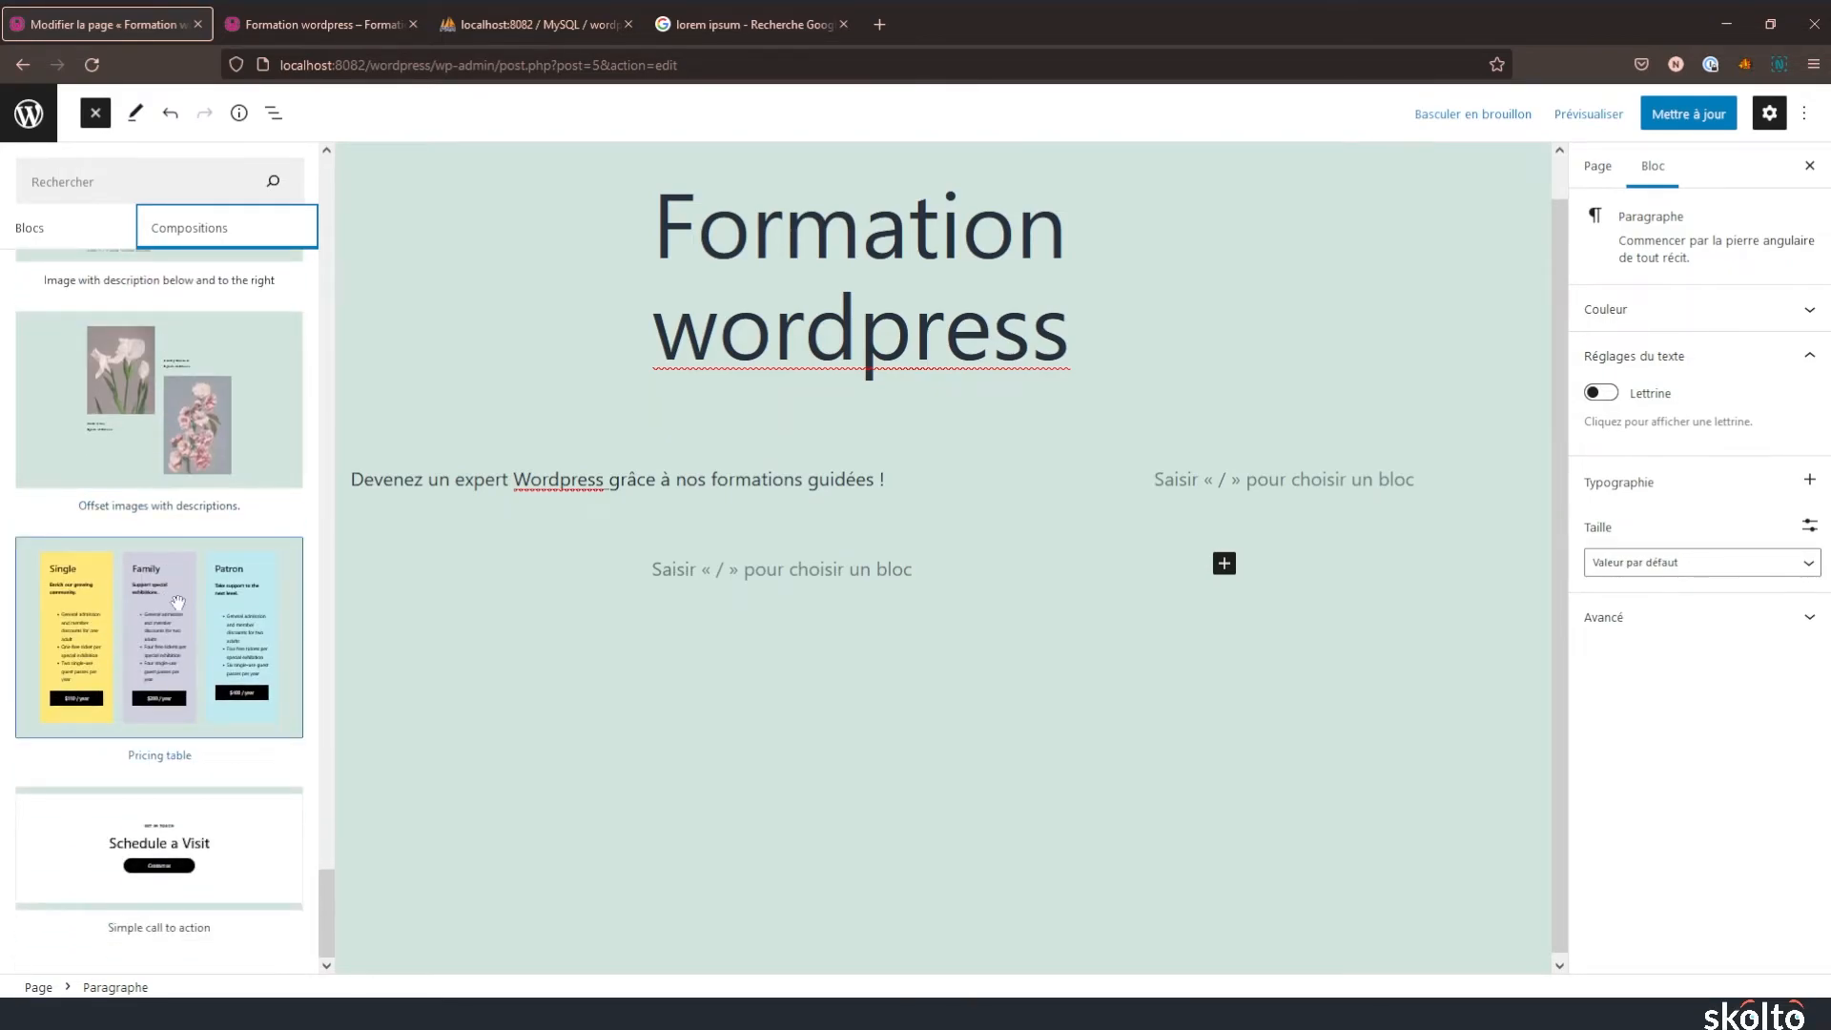
pyautogui.scroll(10, 253, 744)
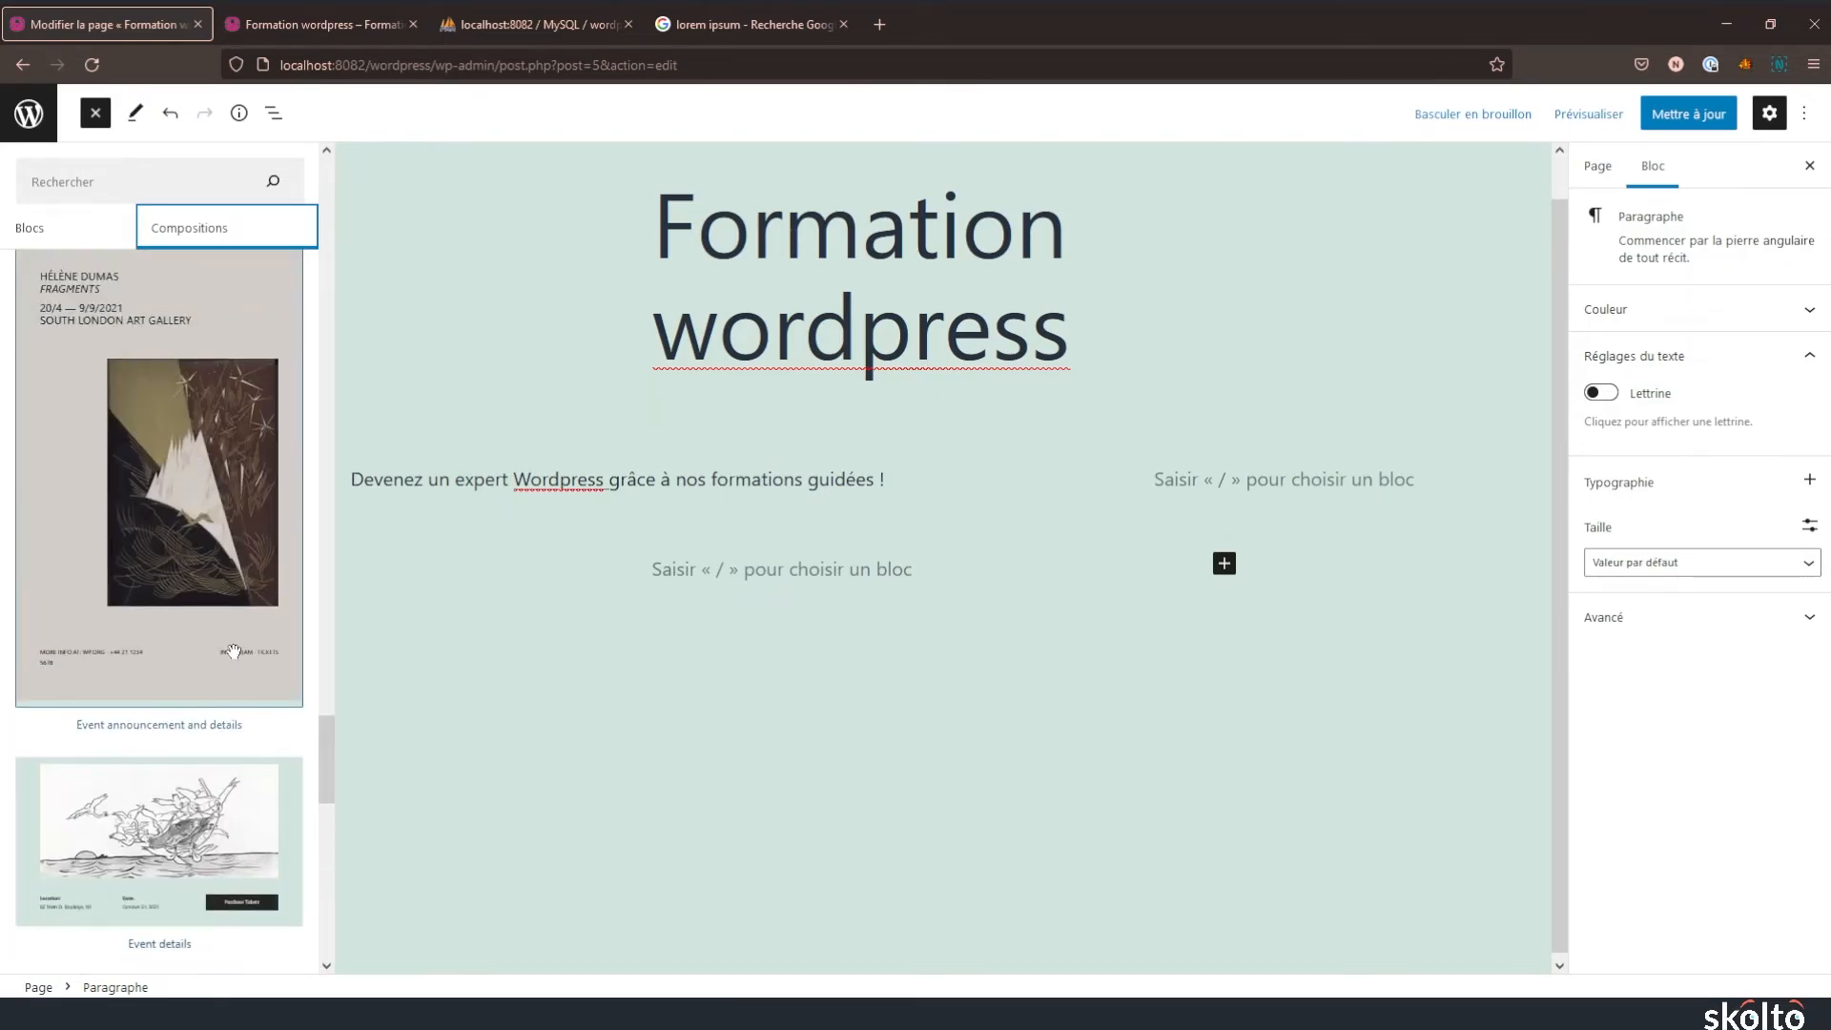
pyautogui.scroll(6, 234, 651)
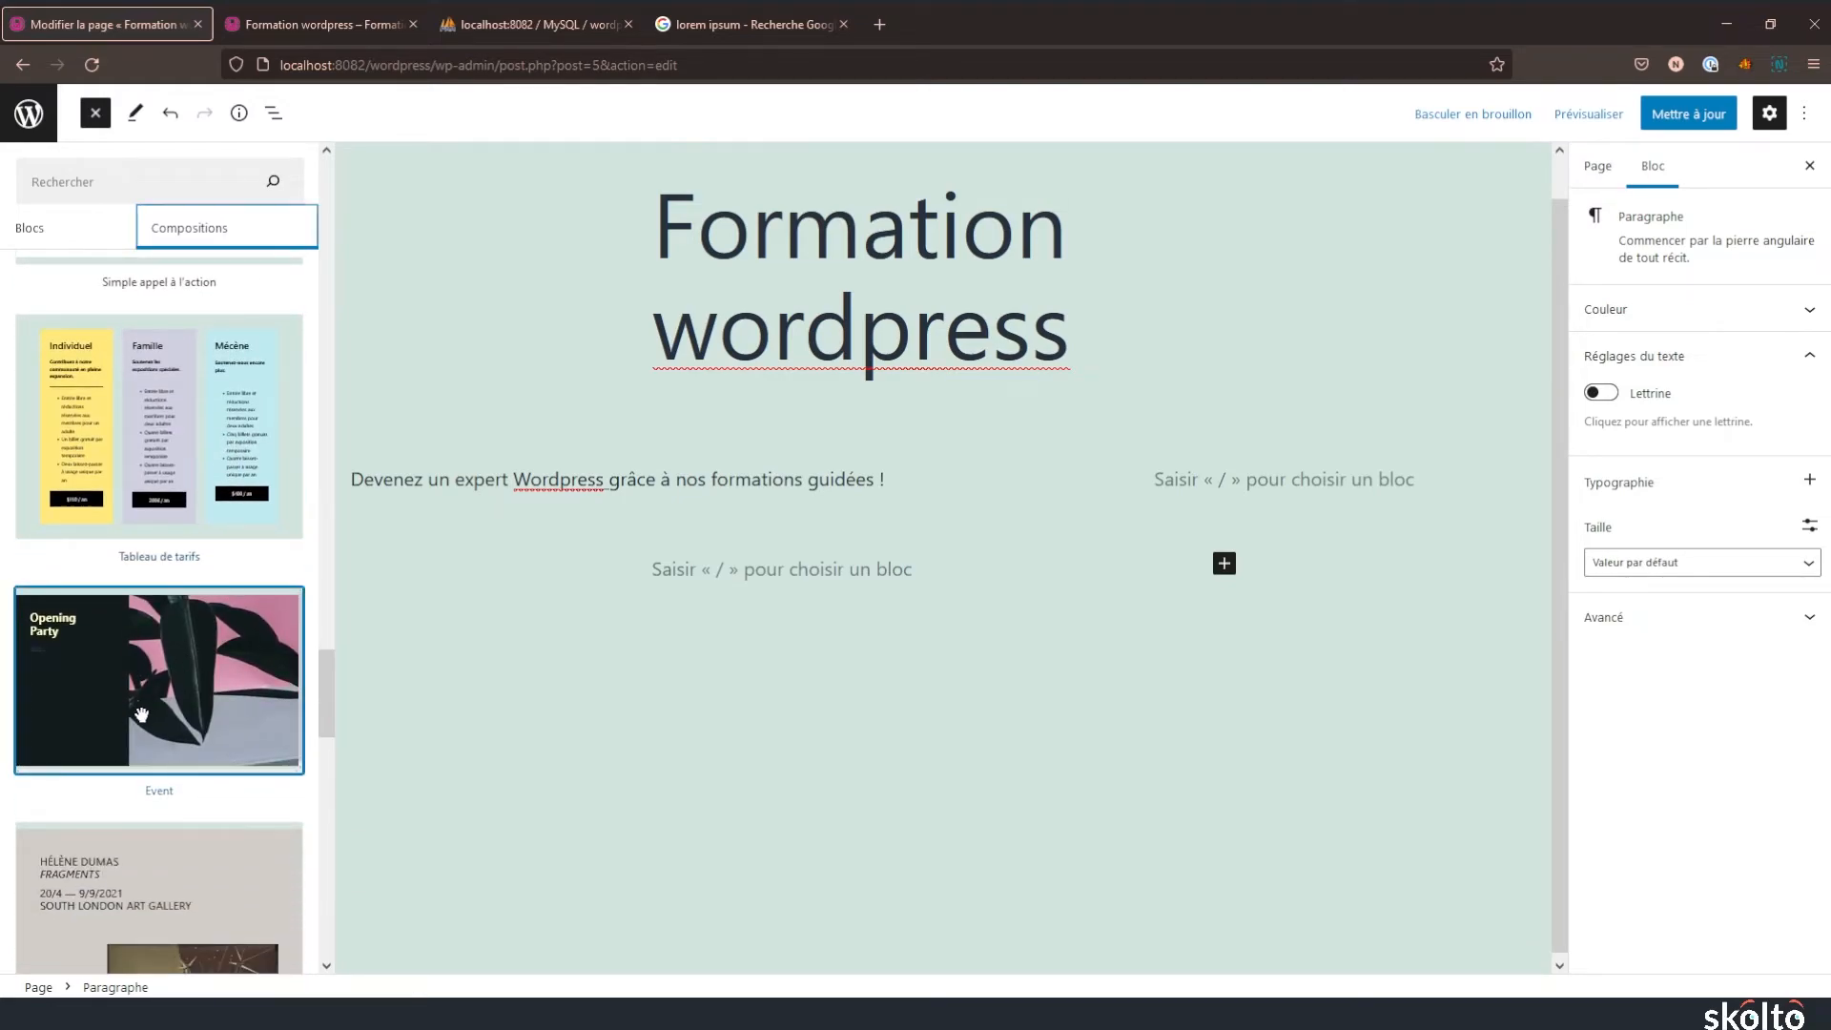
pyautogui.click(141, 715)
pyautogui.scroll(-6, 448, 667)
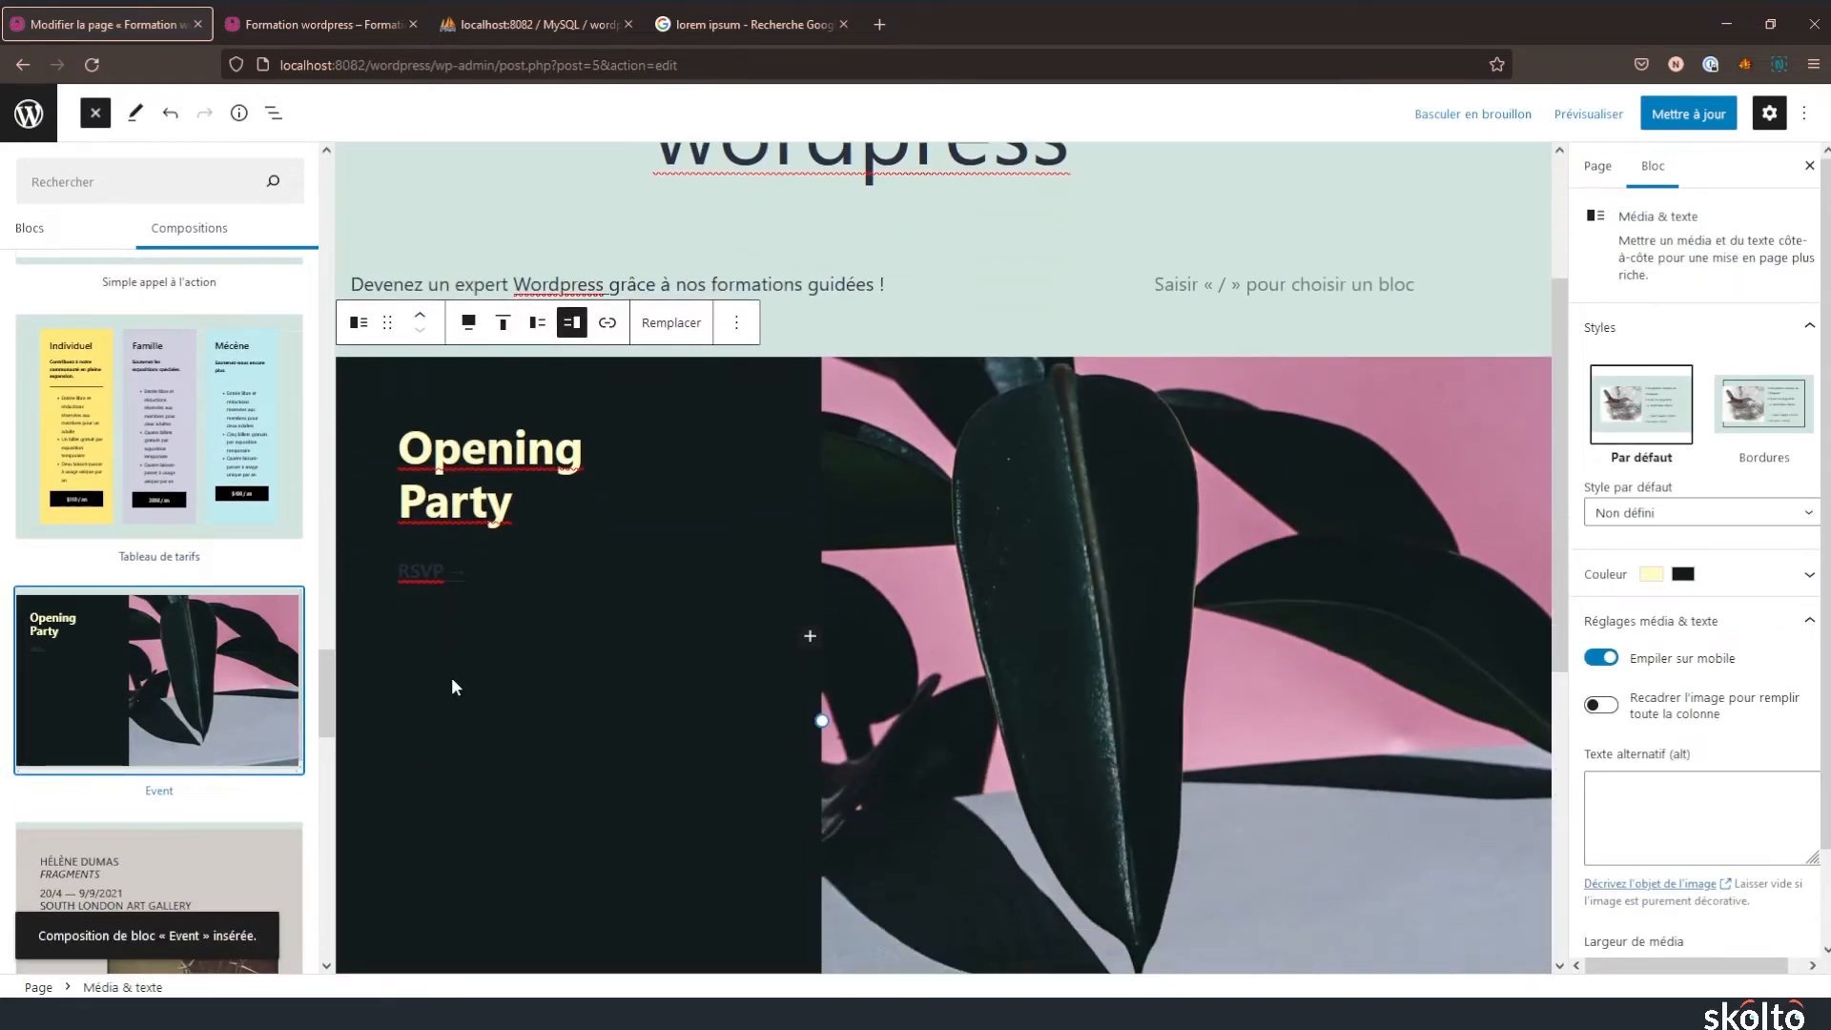
pyautogui.scroll(6, 603, 420)
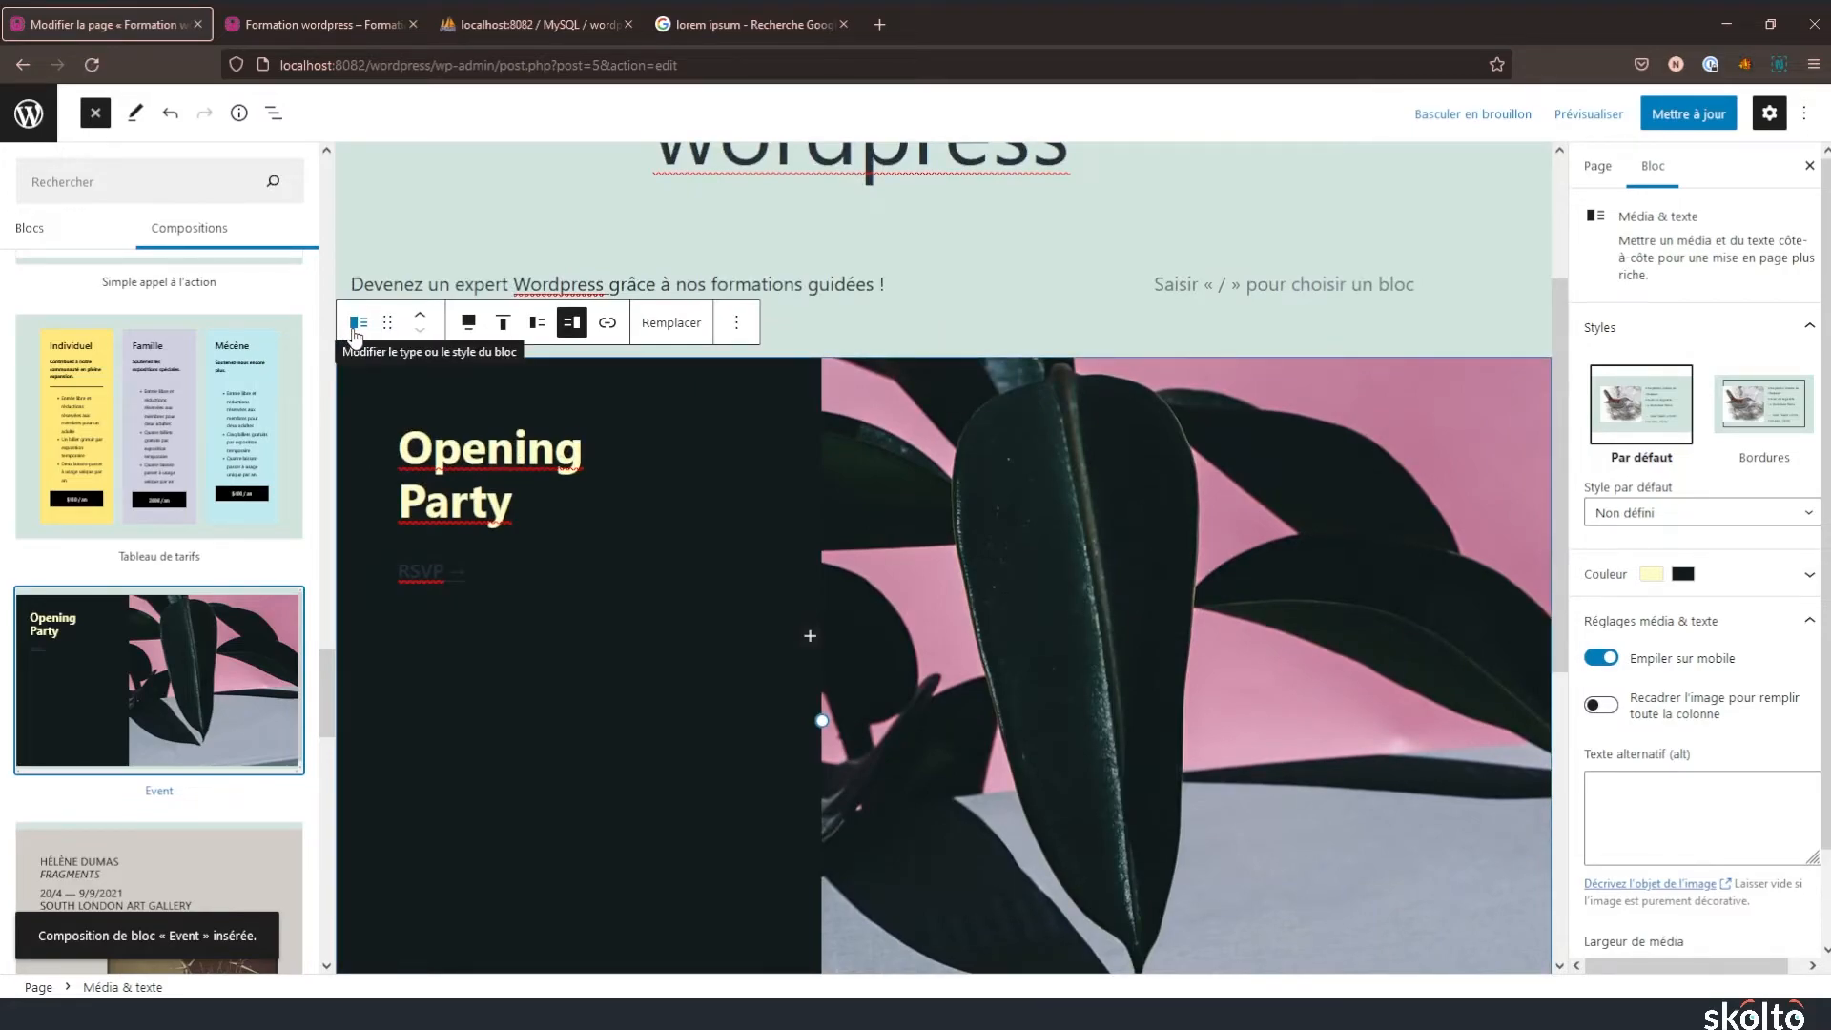
# - Show the block list view and examine the inserted Média & texte block with its group, title, paragraph and image
pyautogui.click(356, 334)
pyautogui.click(272, 112)
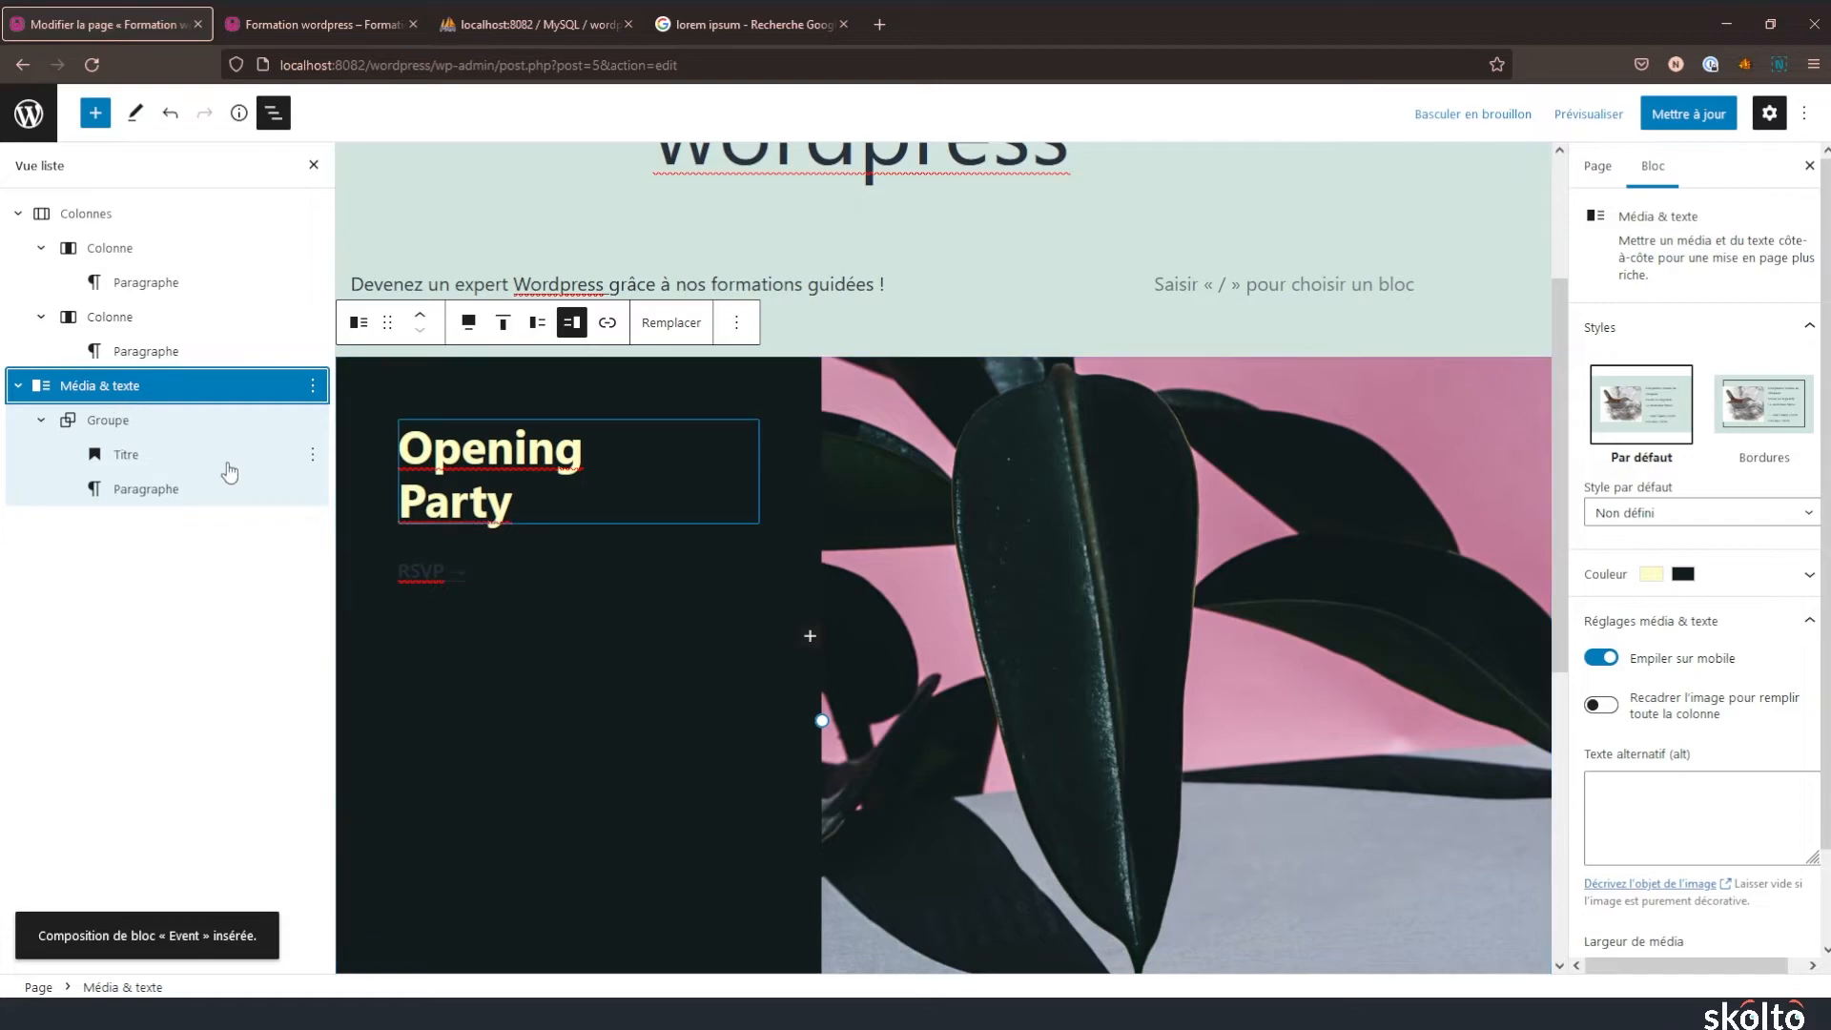
pyautogui.click(127, 430)
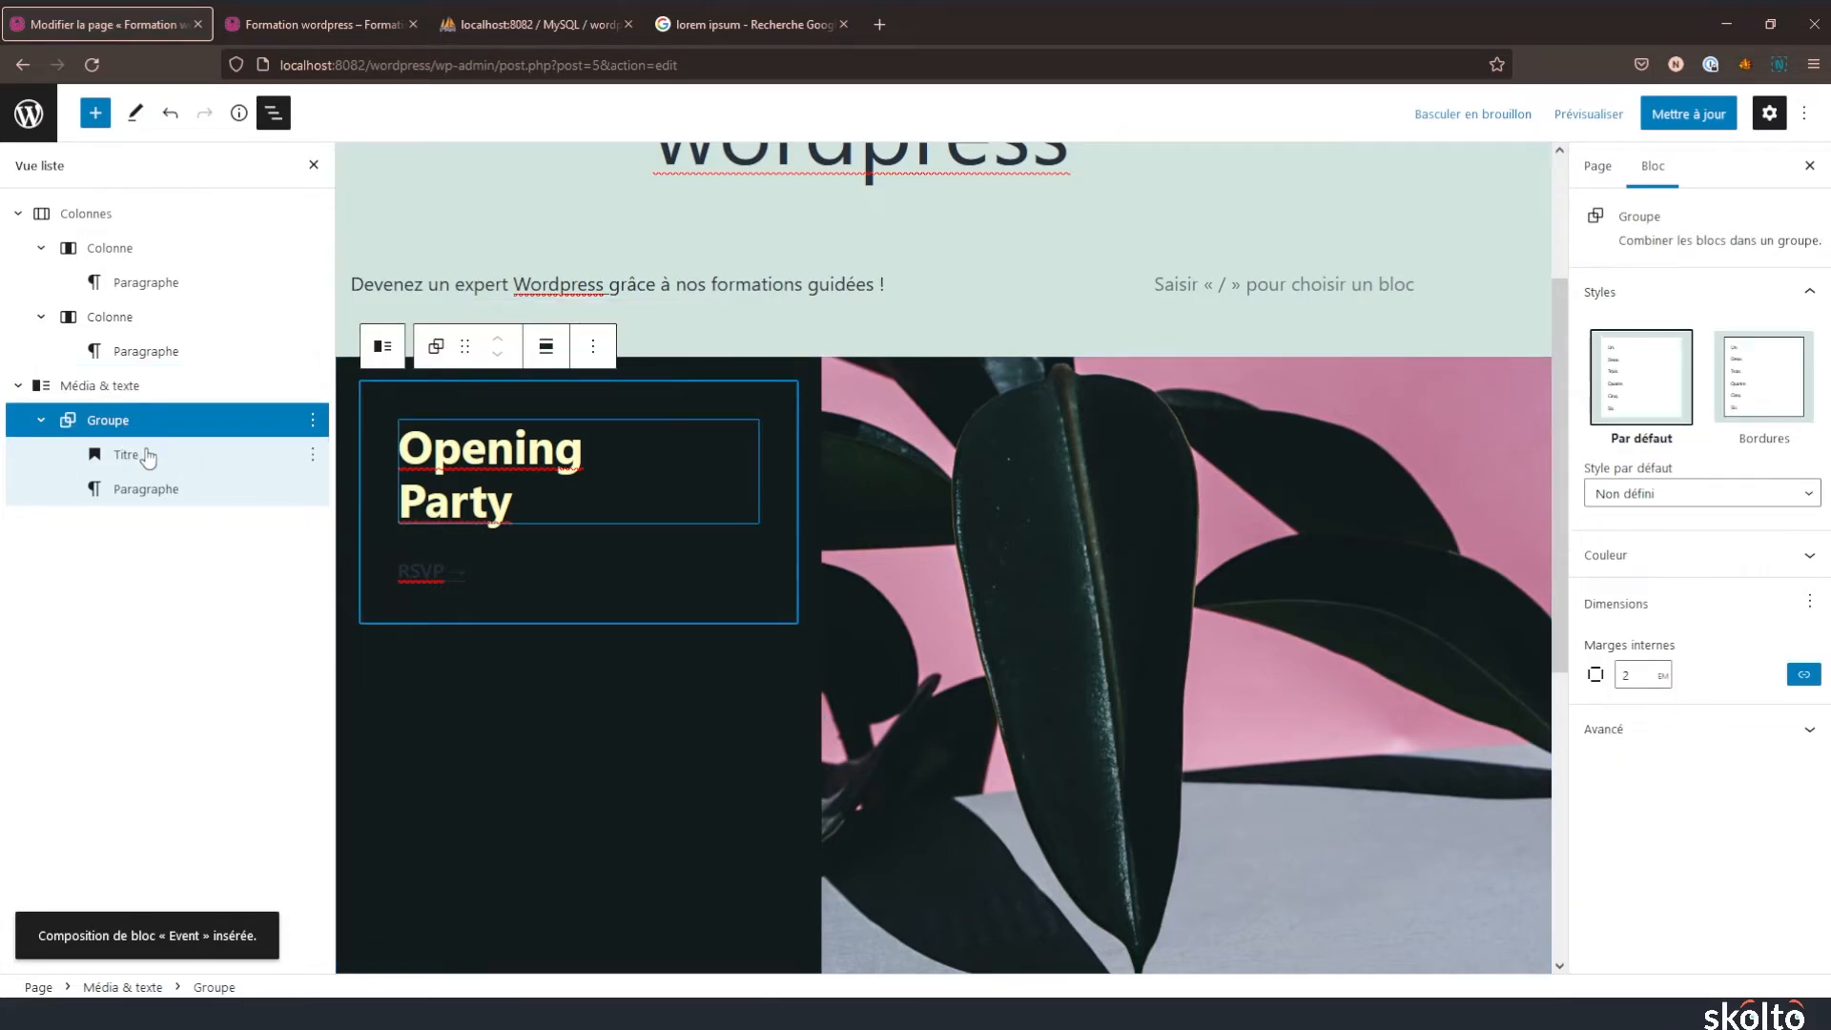
pyautogui.click(143, 456)
pyautogui.click(166, 488)
pyautogui.click(1004, 530)
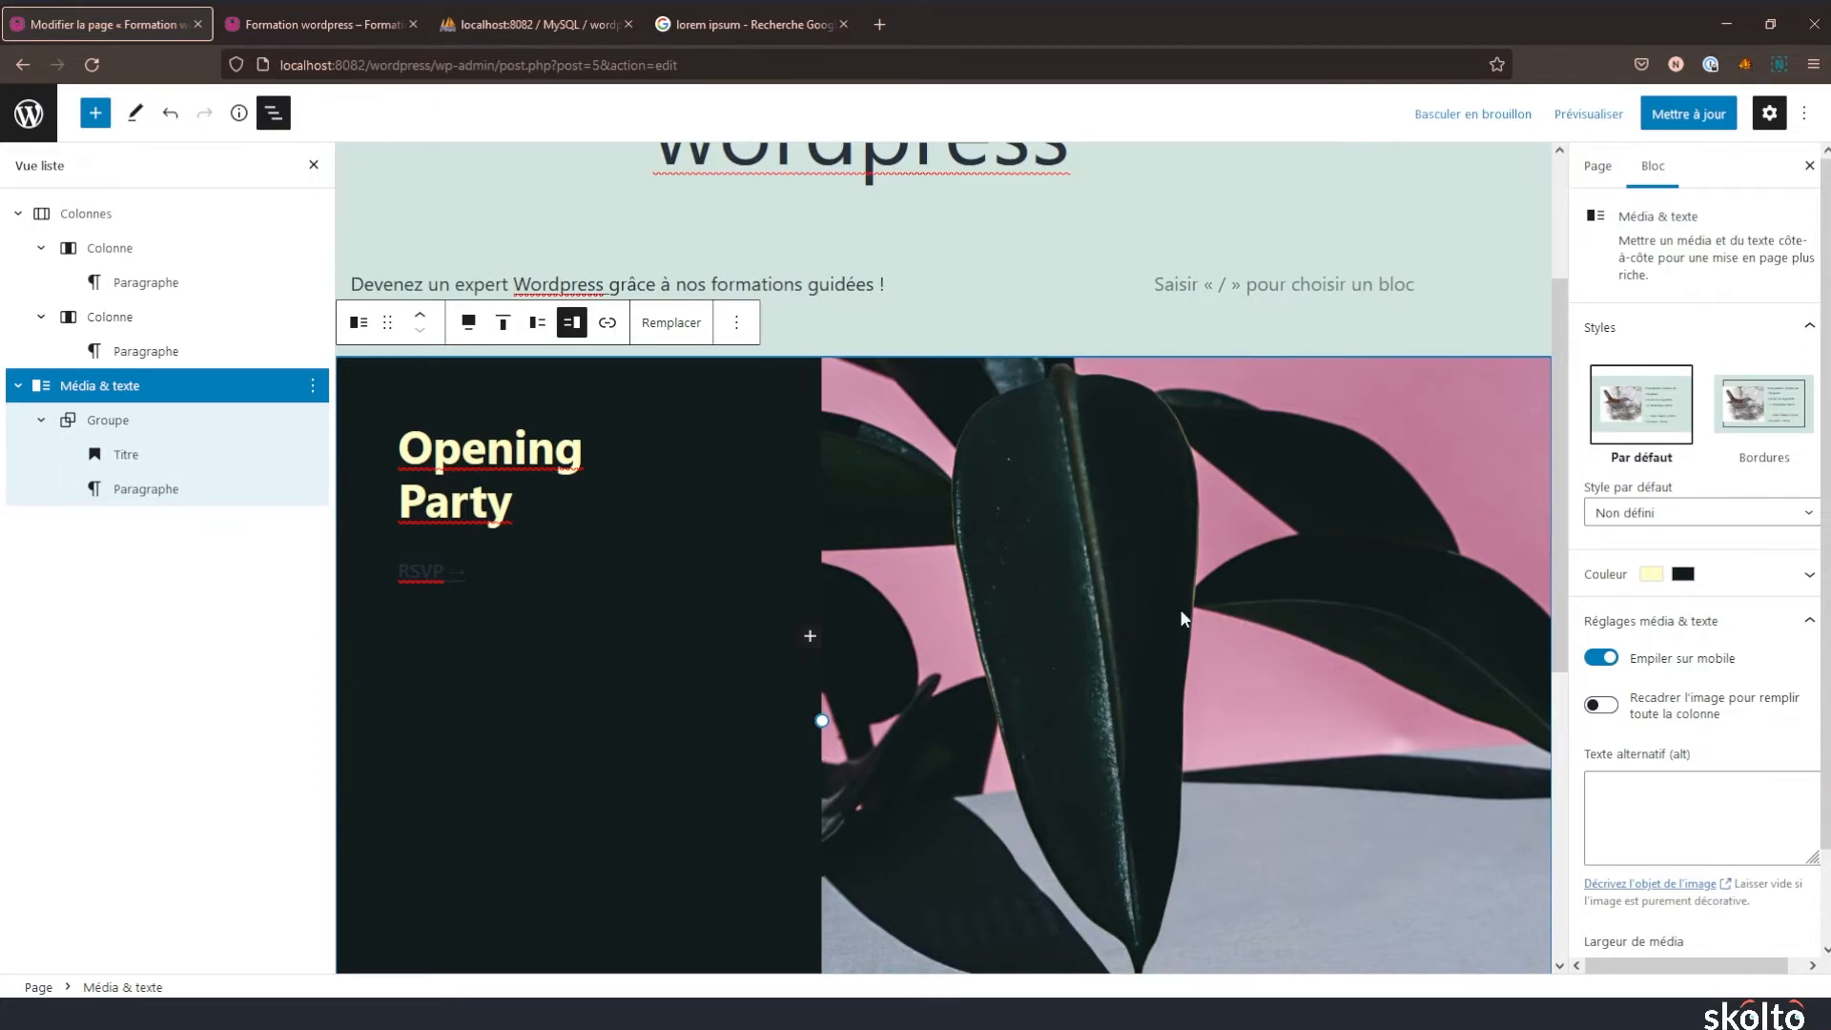
pyautogui.scroll(-4, 1157, 604)
pyautogui.scroll(4, 1217, 616)
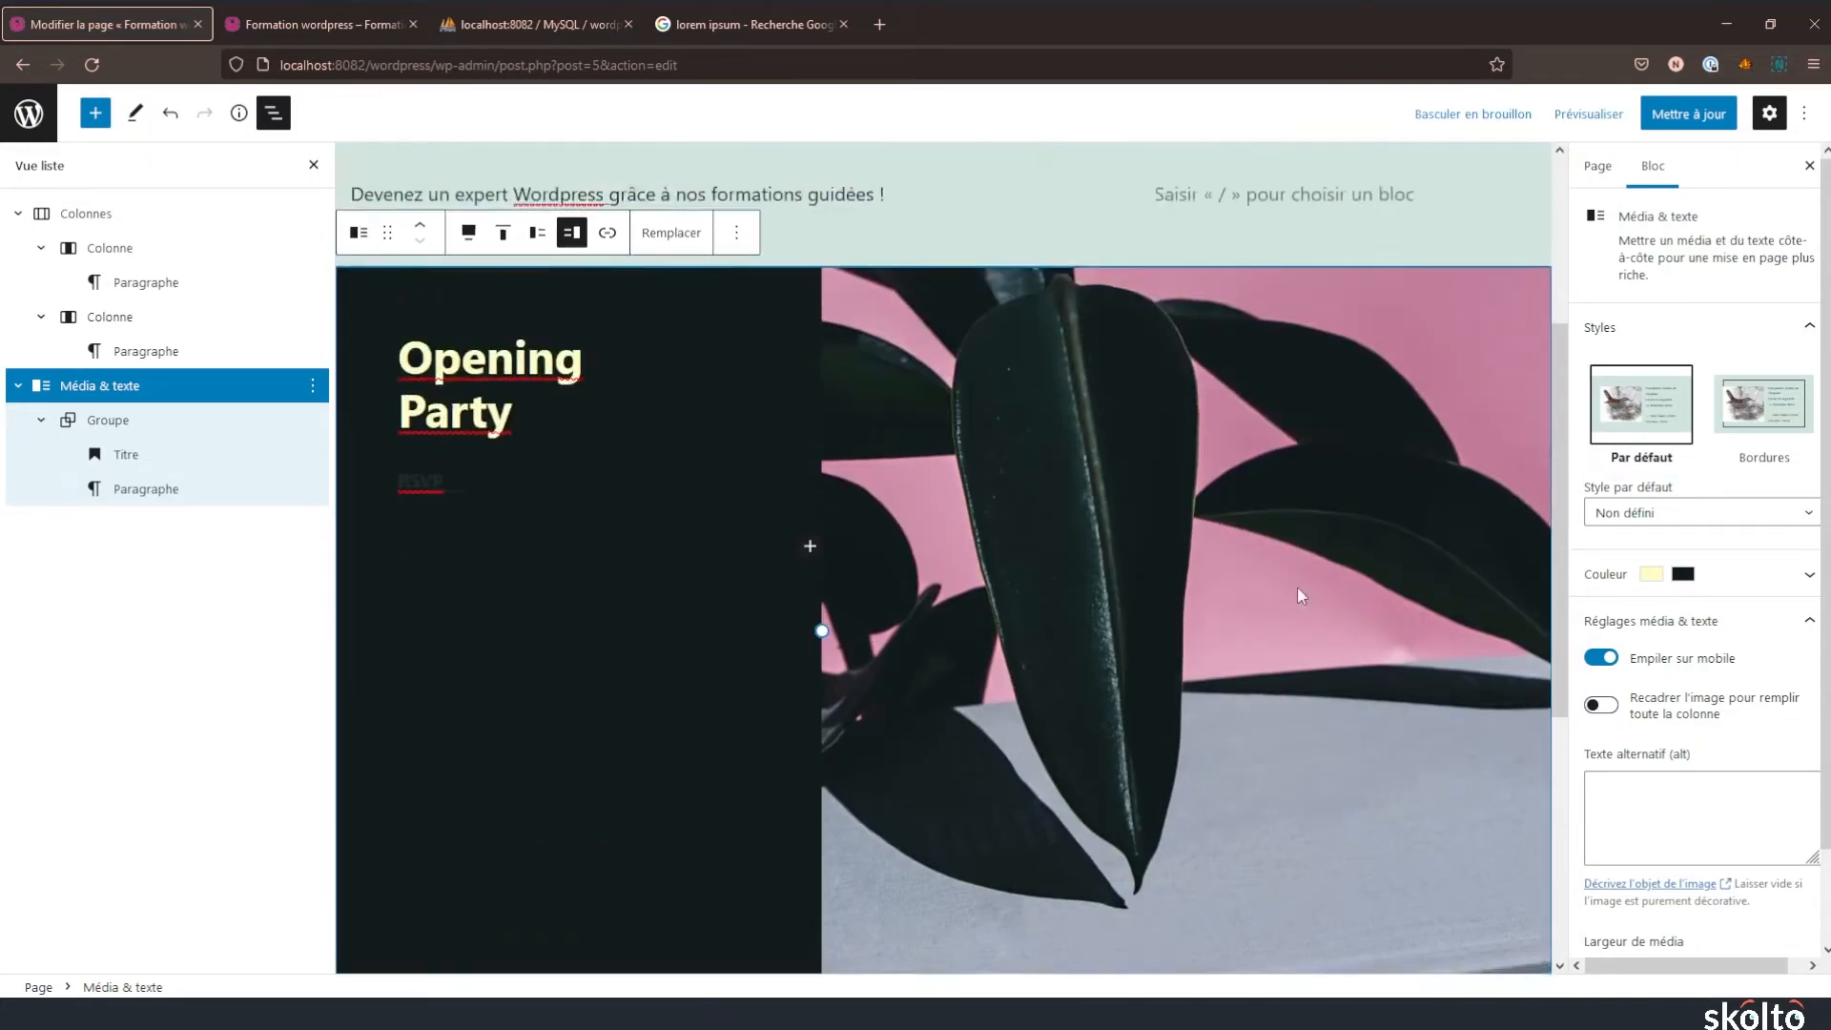
pyautogui.scroll(-2, 1810, 655)
pyautogui.scroll(3, 1167, 679)
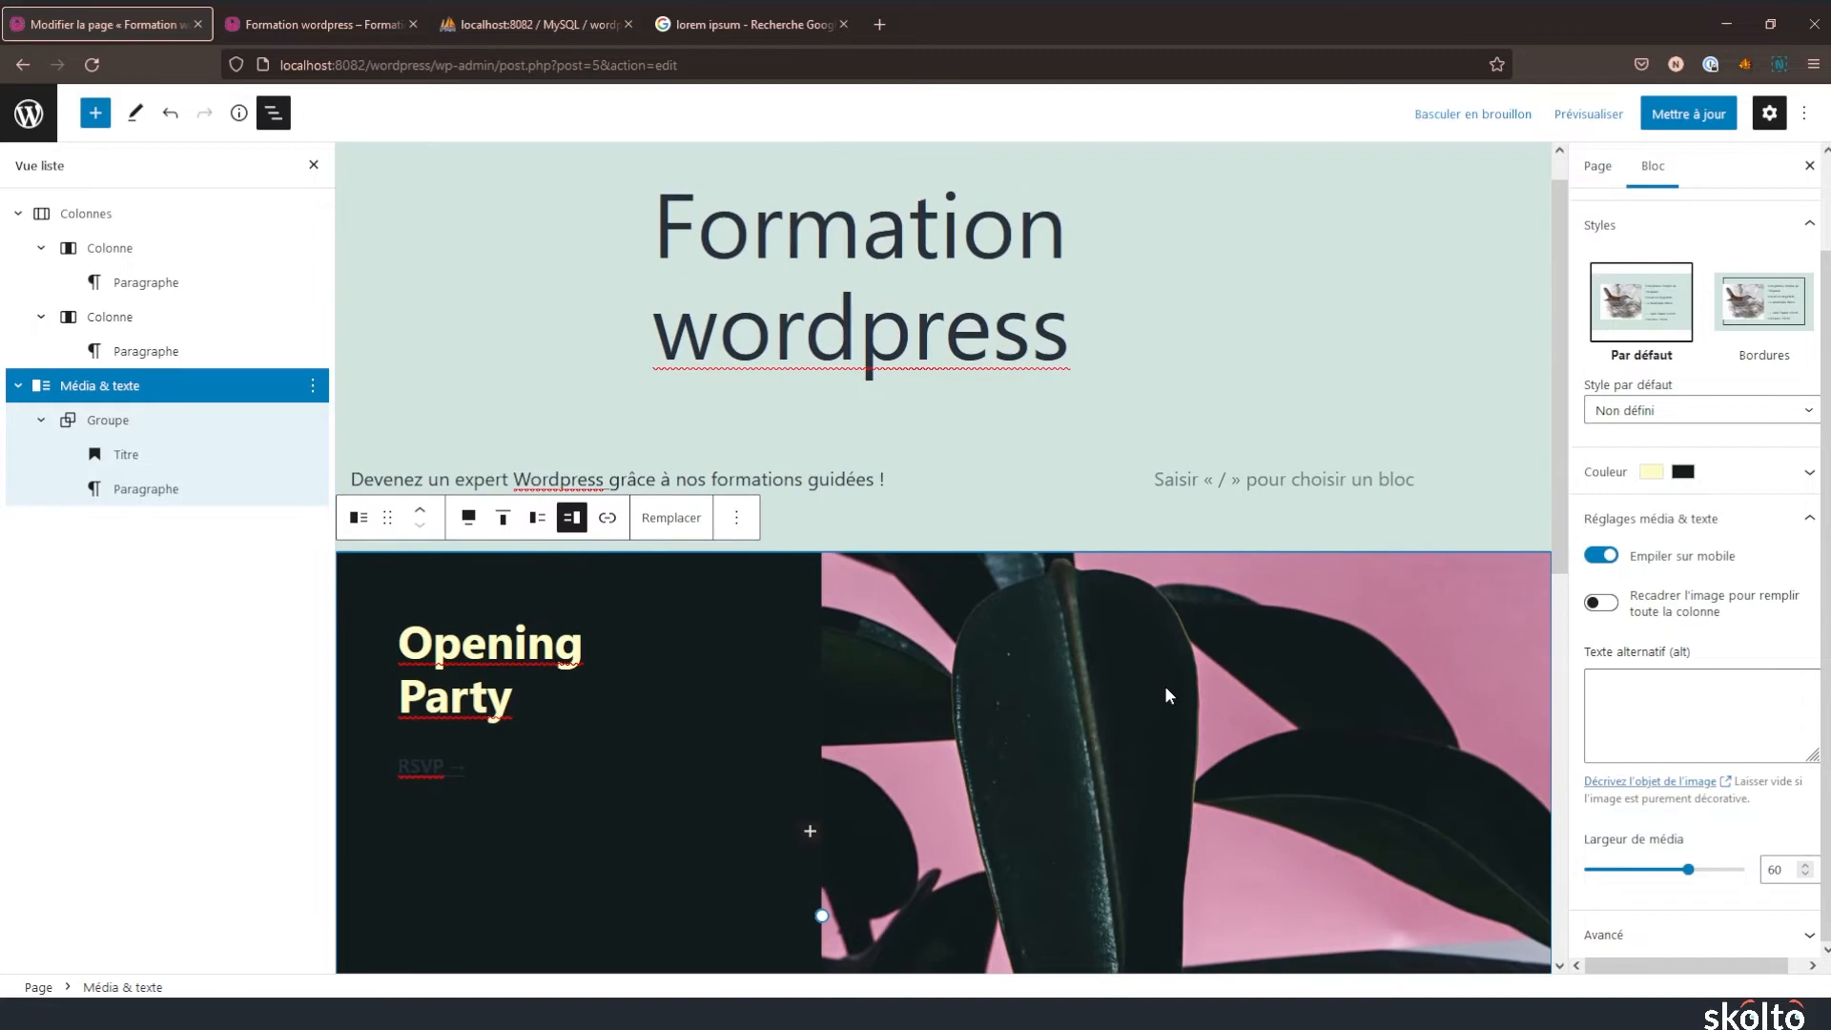
pyautogui.scroll(-3, 1154, 658)
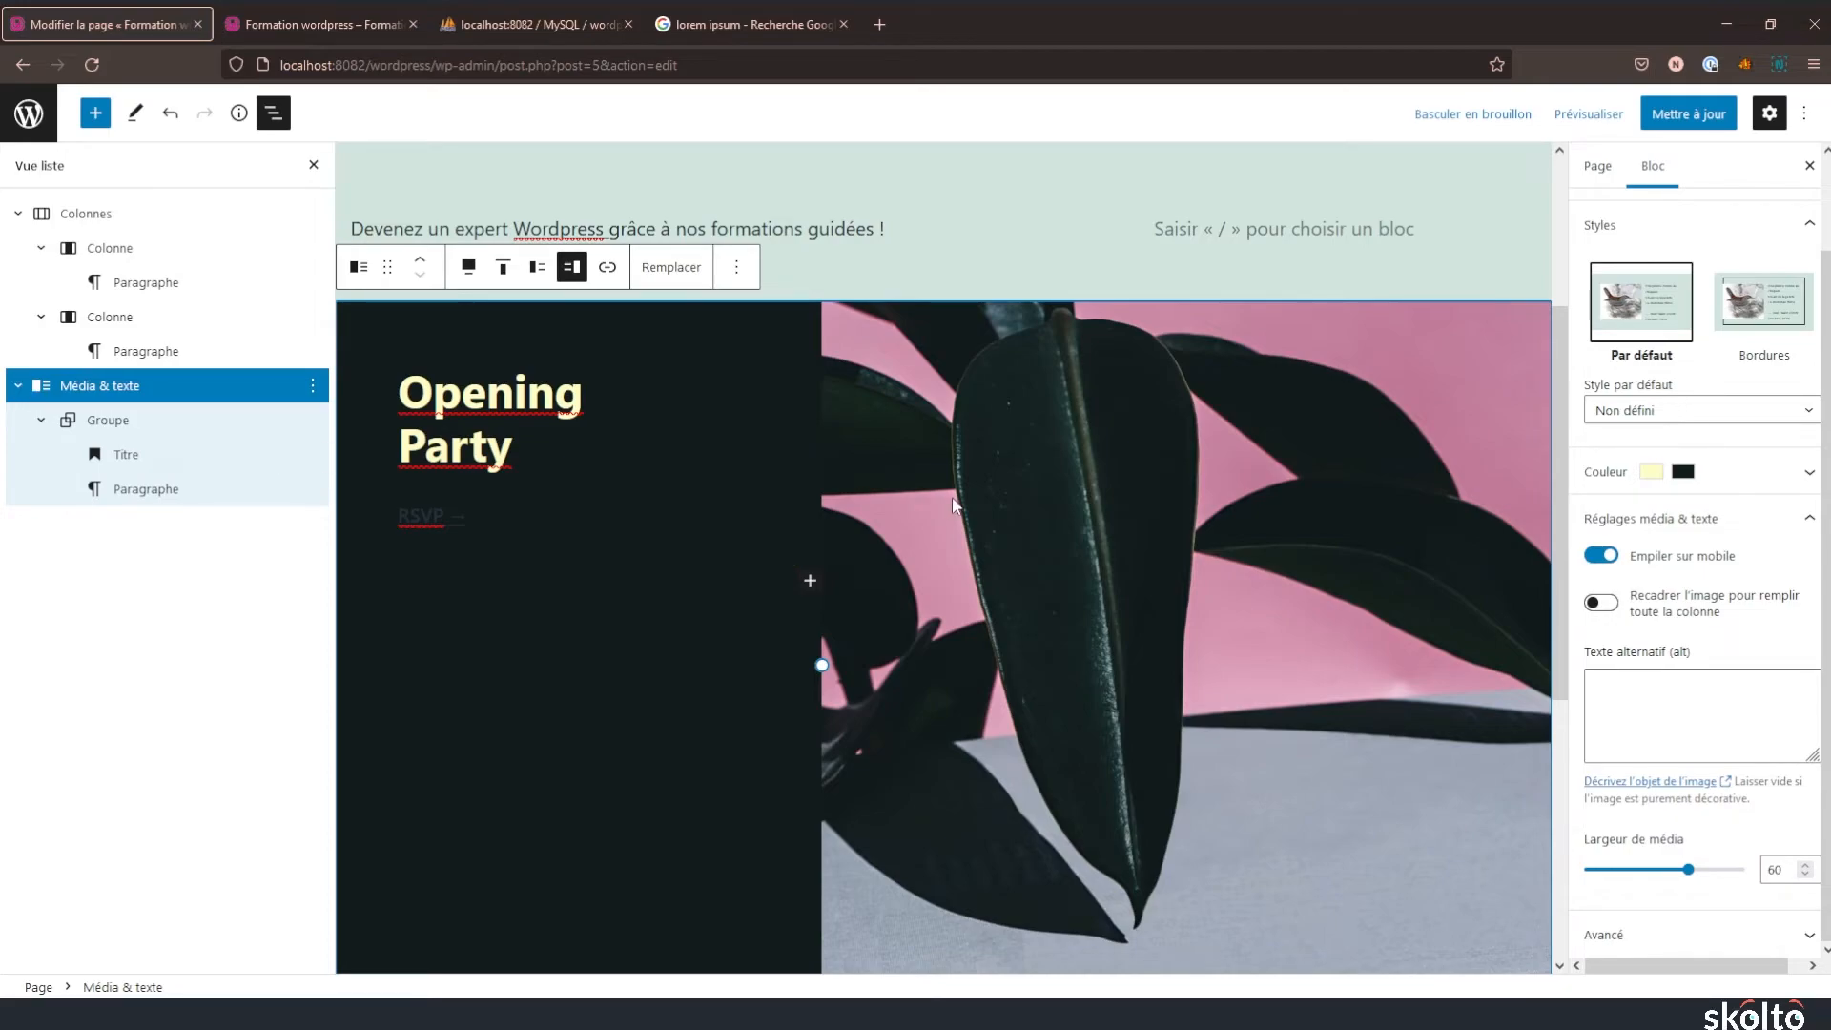
# - Update the page and examine the inserted Event section on the reloaded published page
pyautogui.scroll(3, 1206, 492)
pyautogui.click(1688, 113)
pyautogui.click(315, 24)
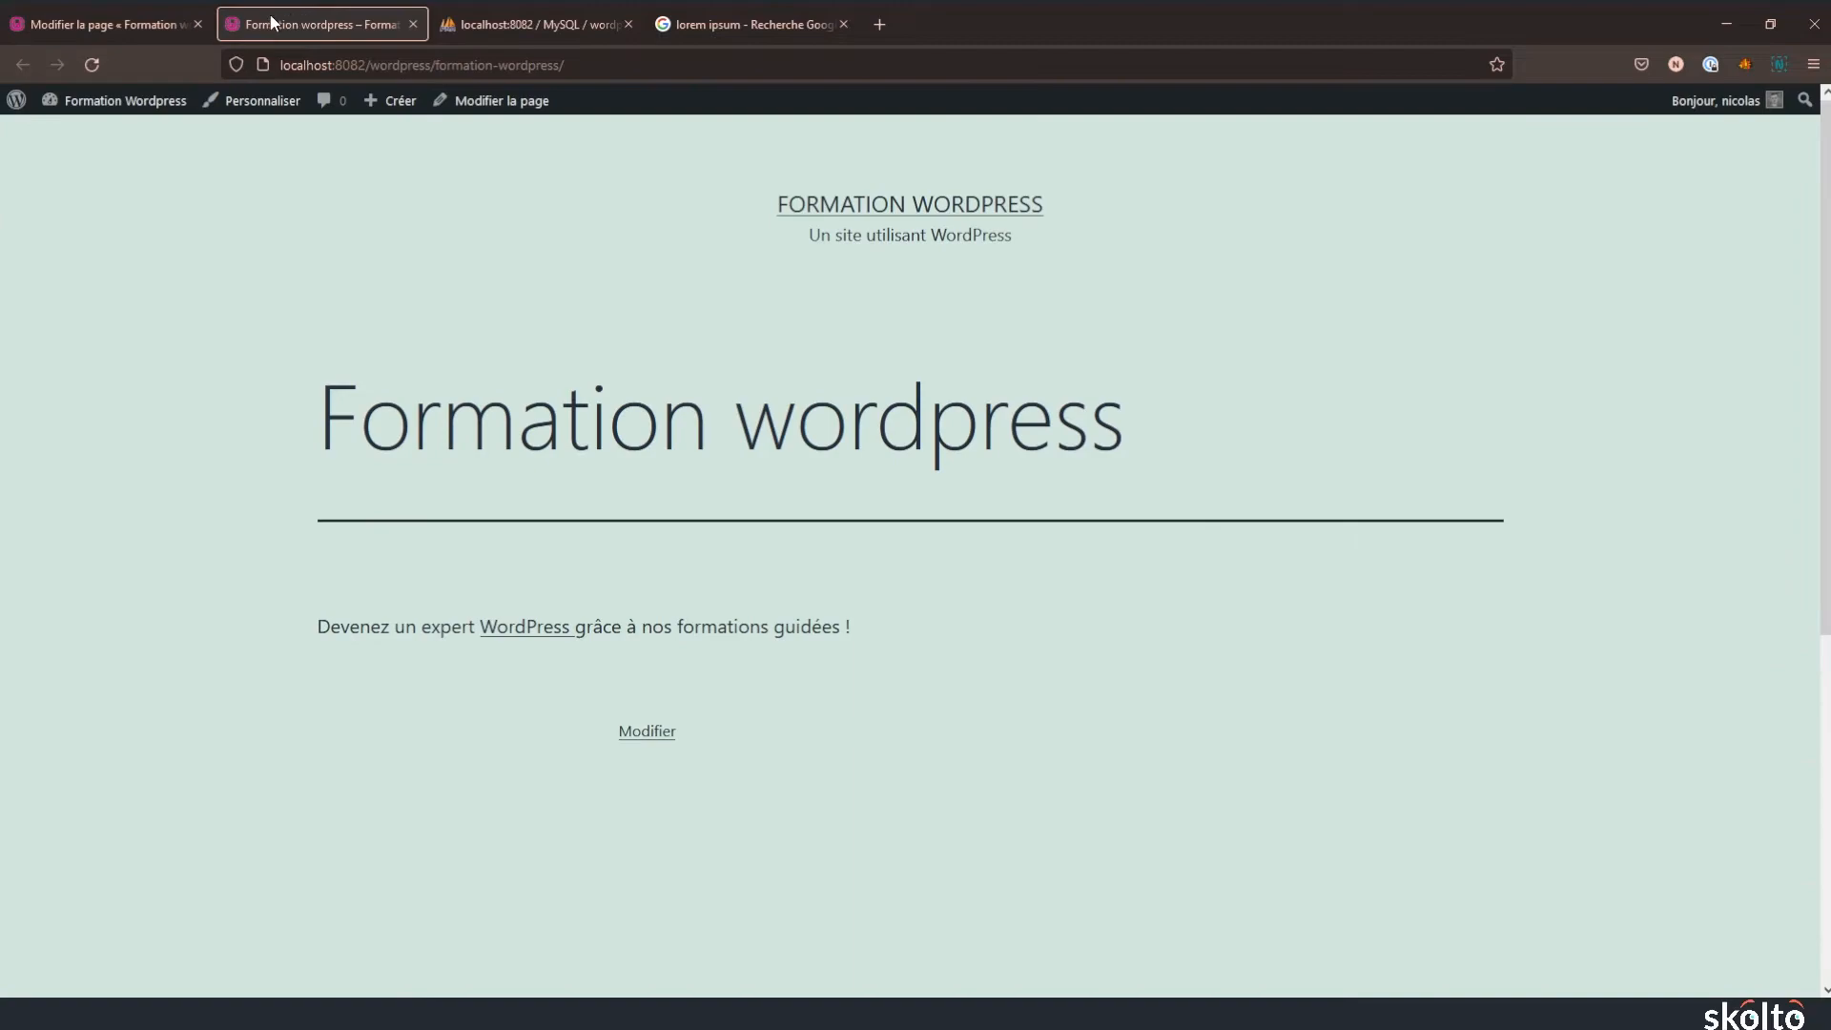
pyautogui.click(92, 64)
pyautogui.scroll(-7, 658, 503)
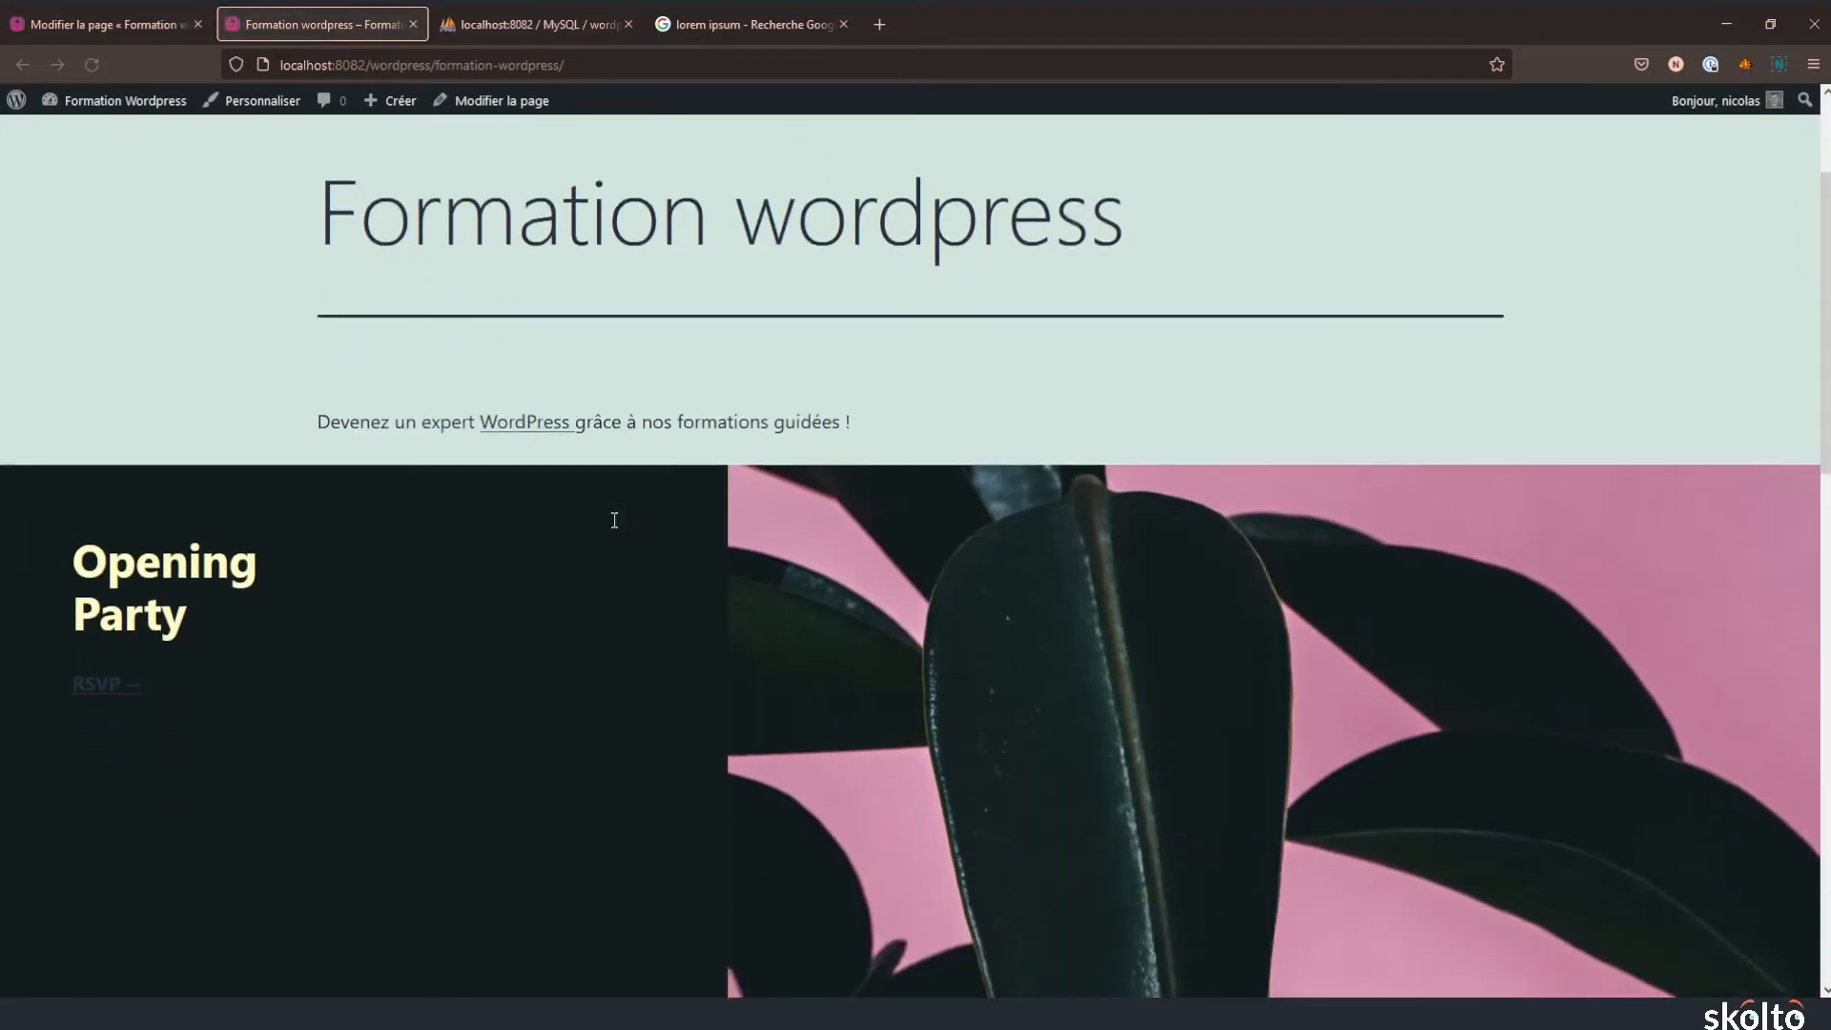
pyautogui.scroll(-4, 1190, 395)
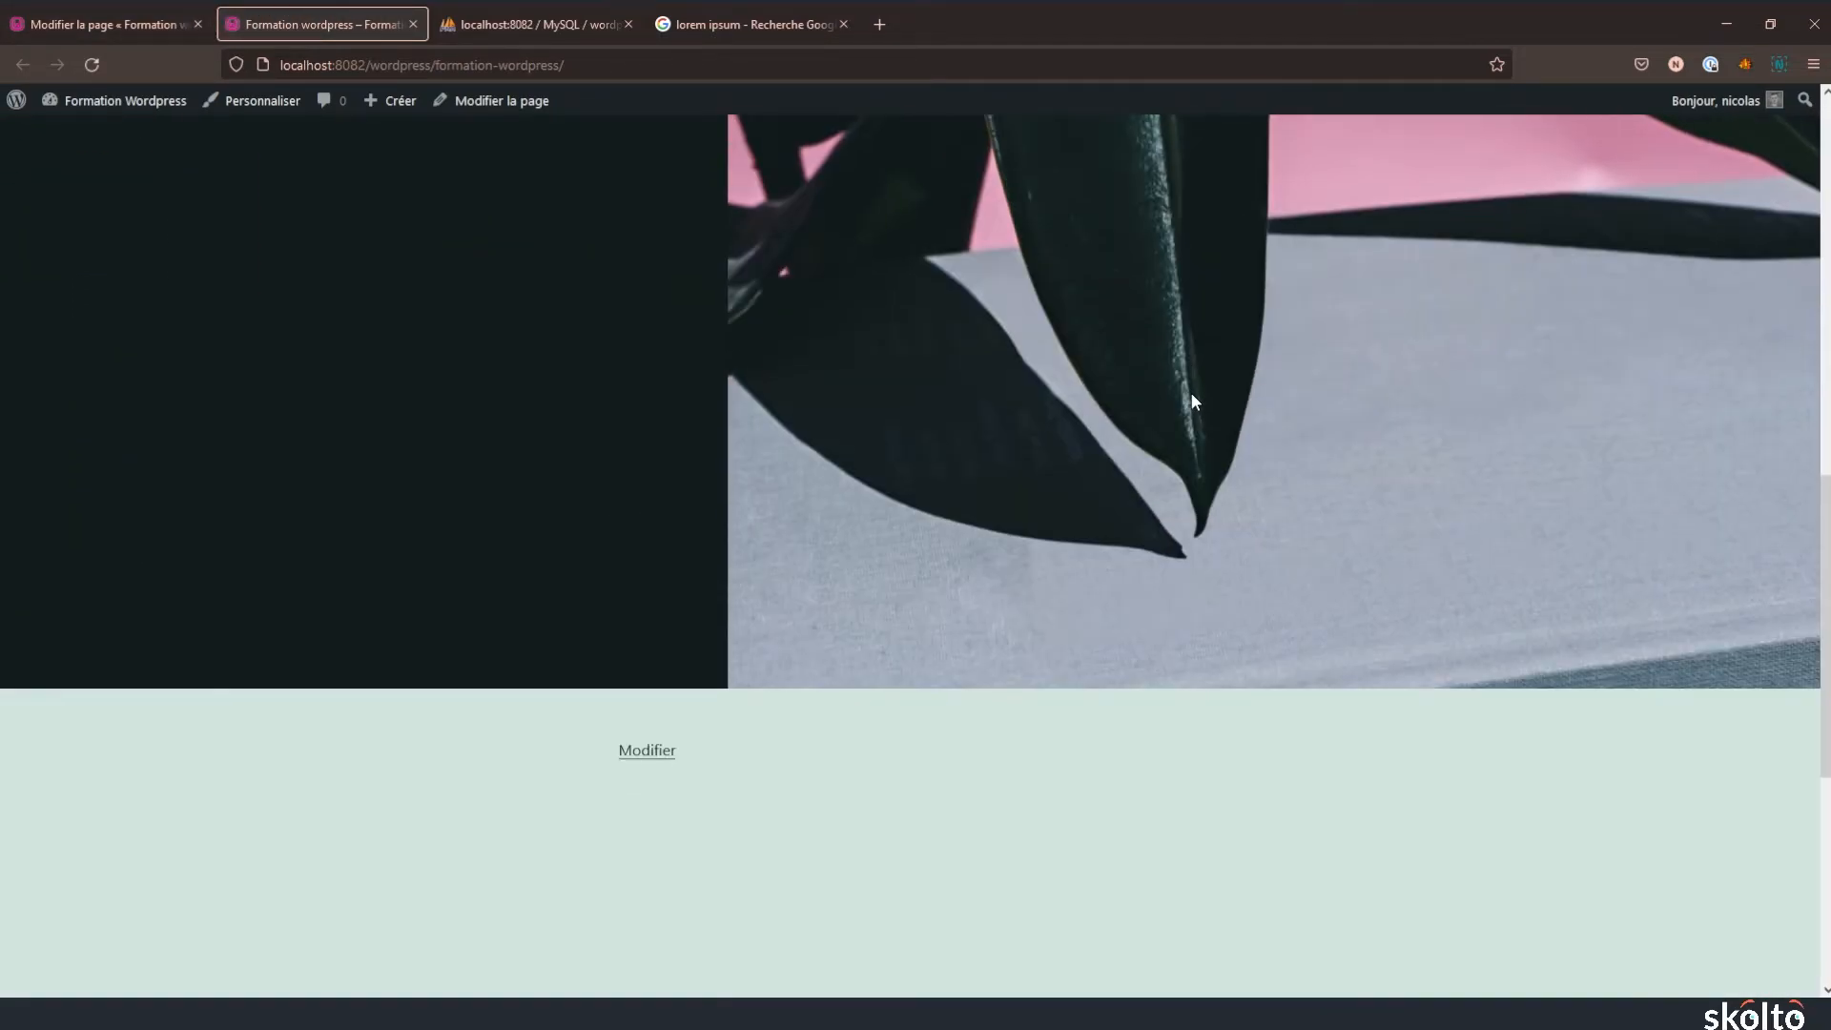
pyautogui.scroll(6, 1191, 395)
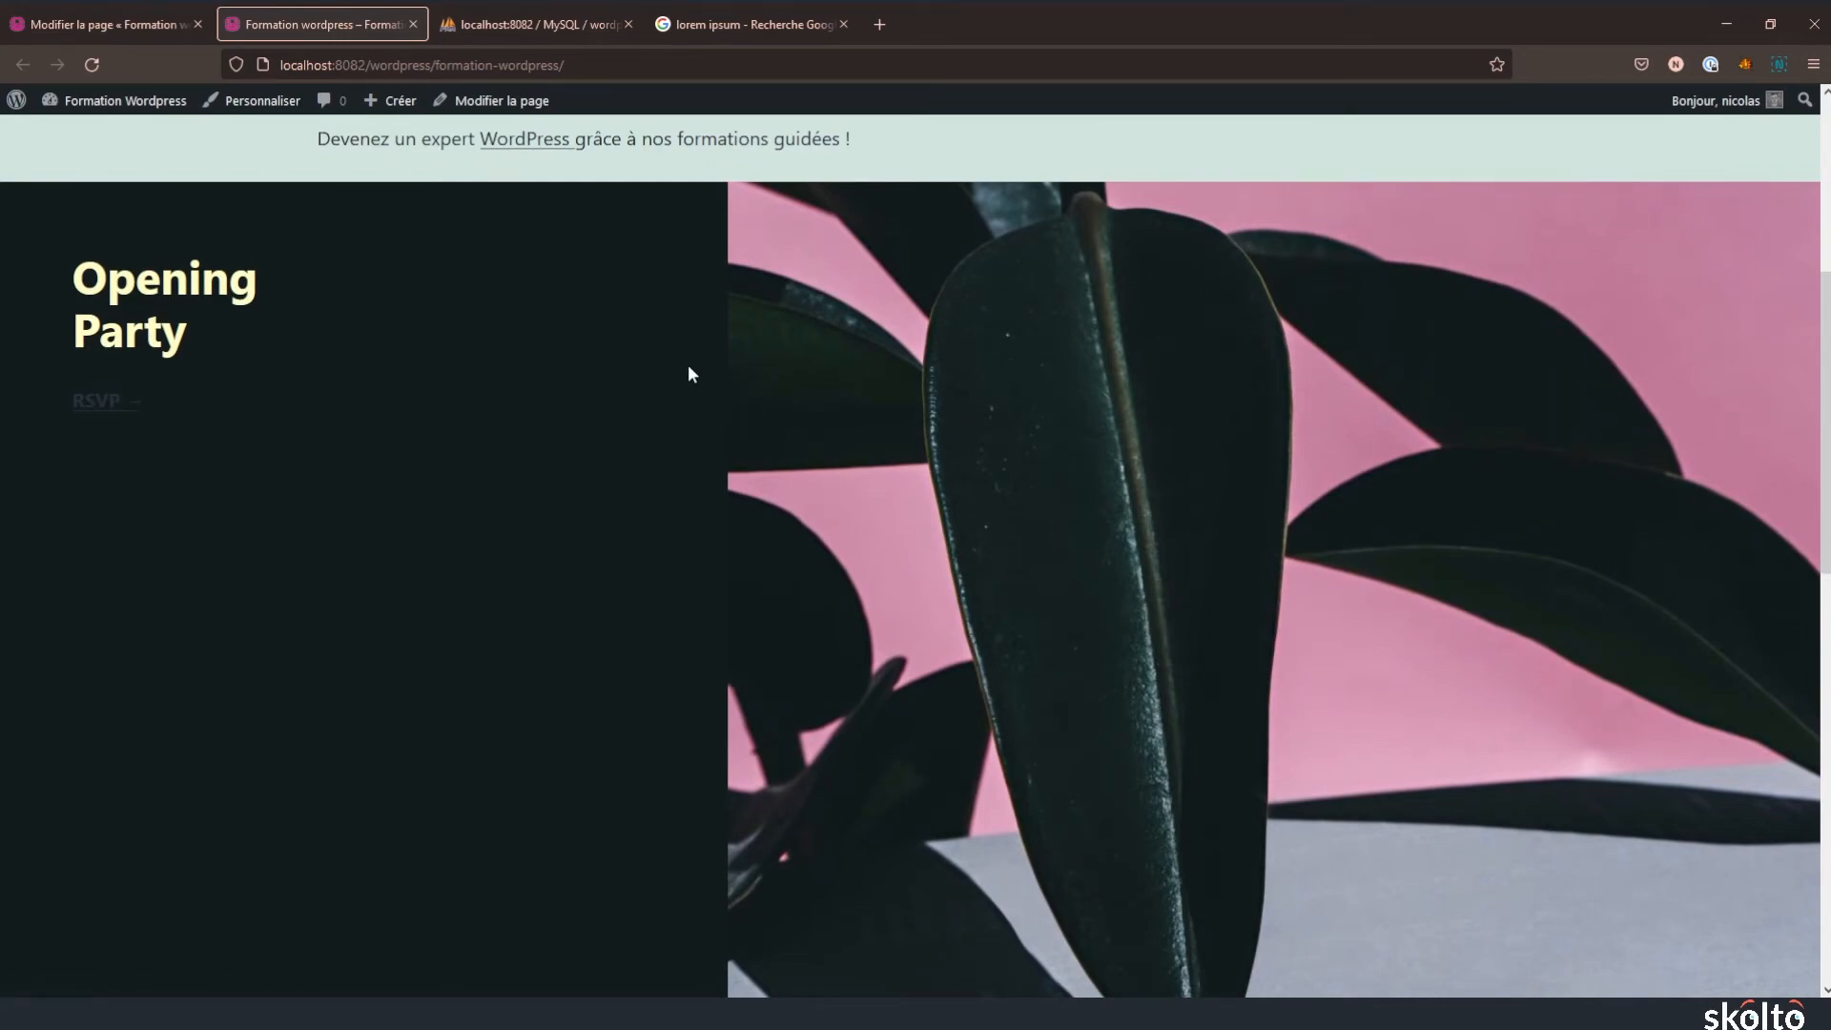
pyautogui.scroll(5, 696, 381)
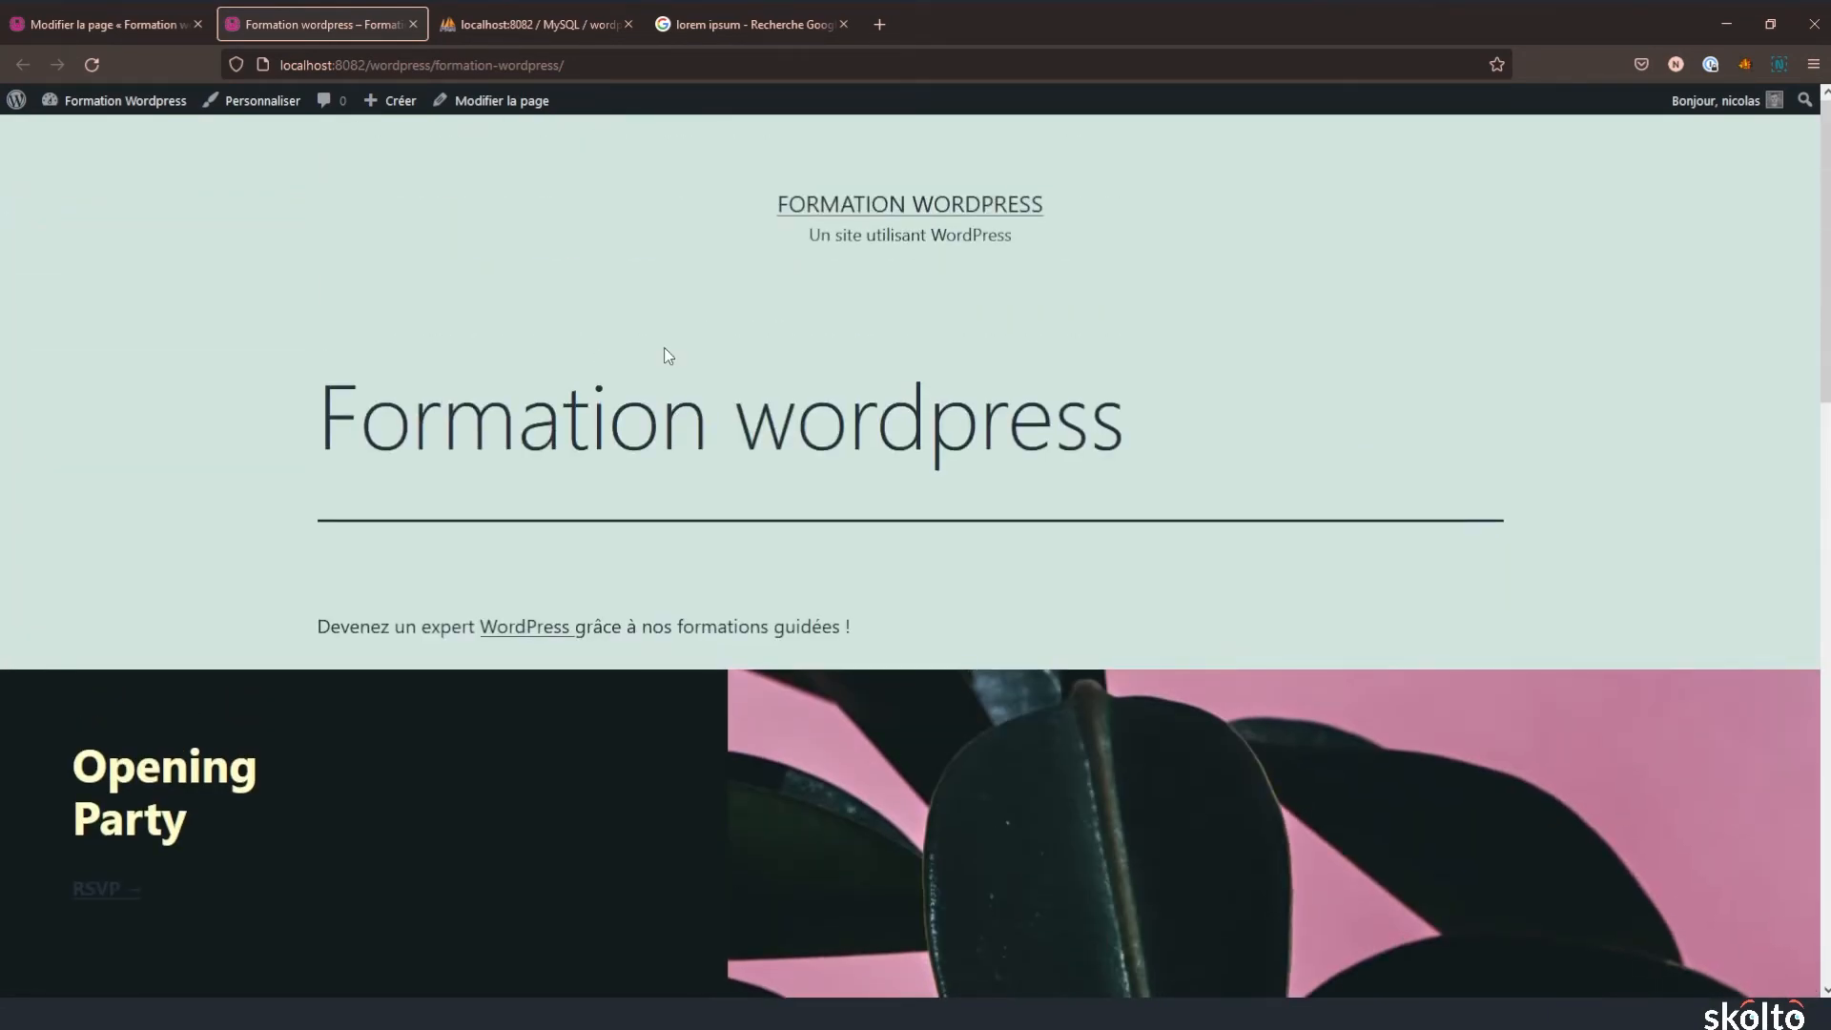
# - Return to the page editor and examine the first column's paragraph, the Opening Party title and the Média & texte block
pyautogui.click(98, 25)
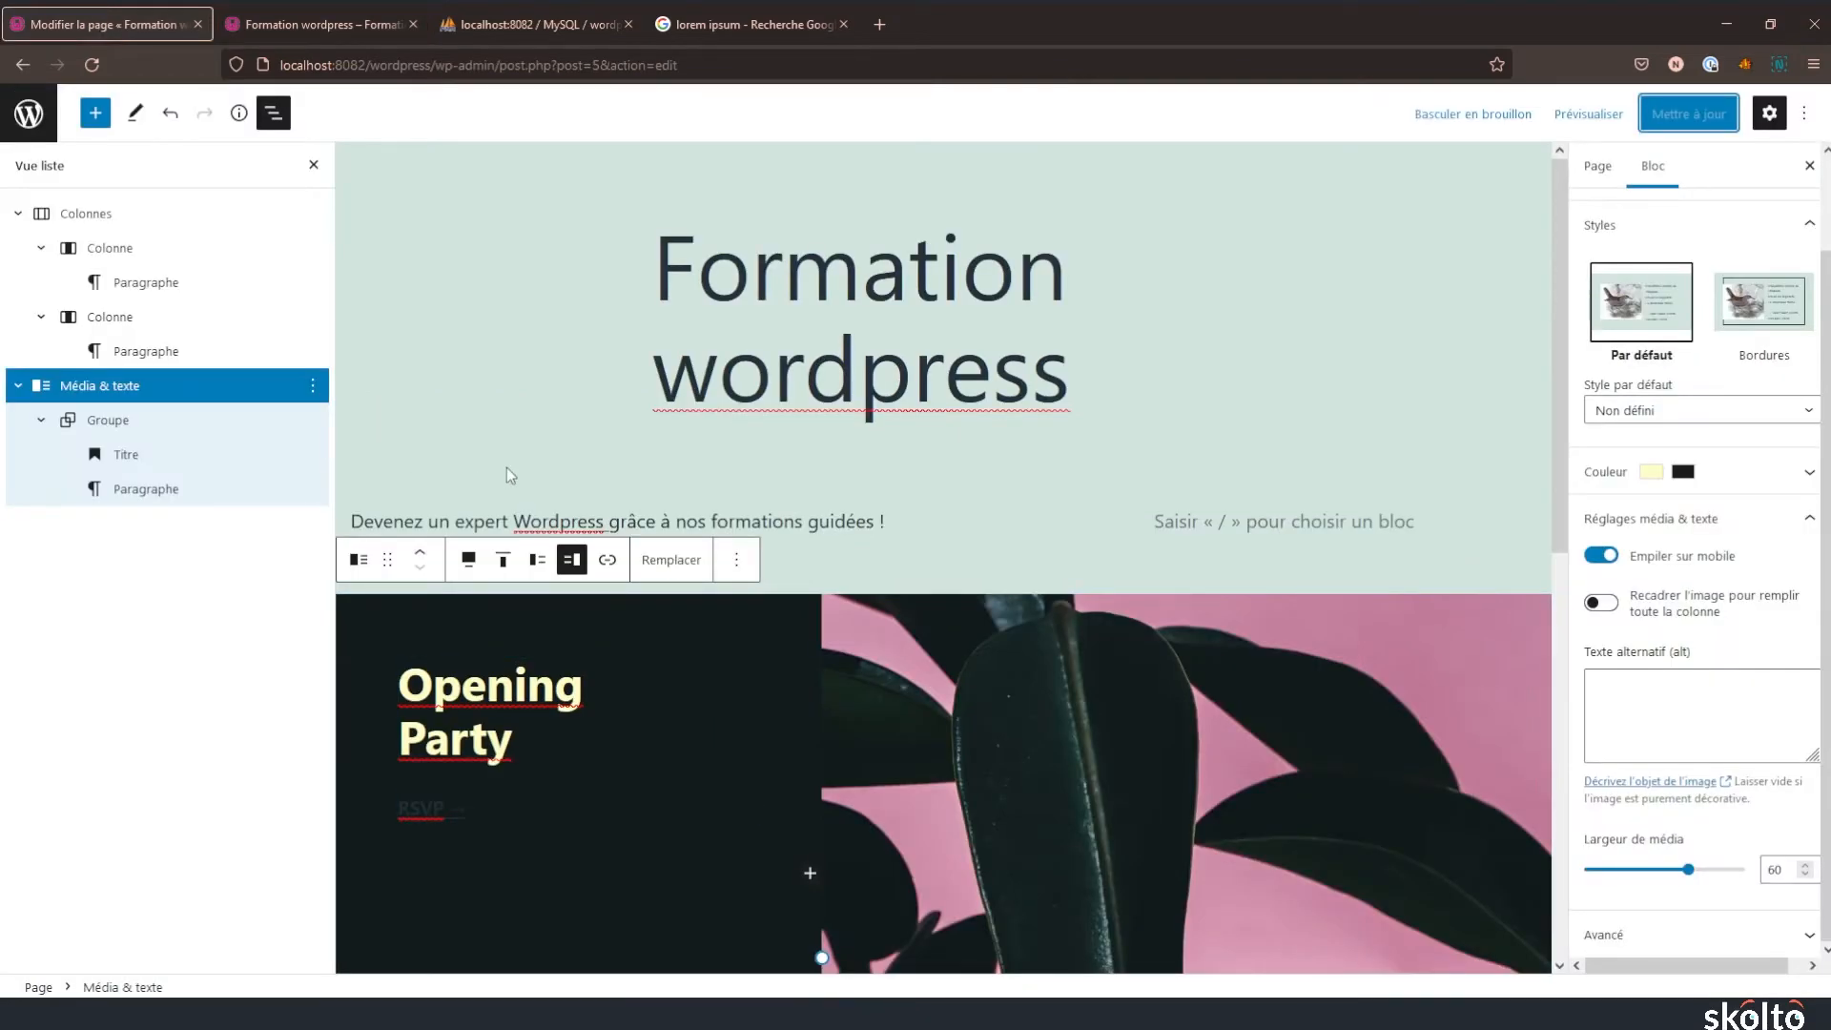
pyautogui.click(514, 521)
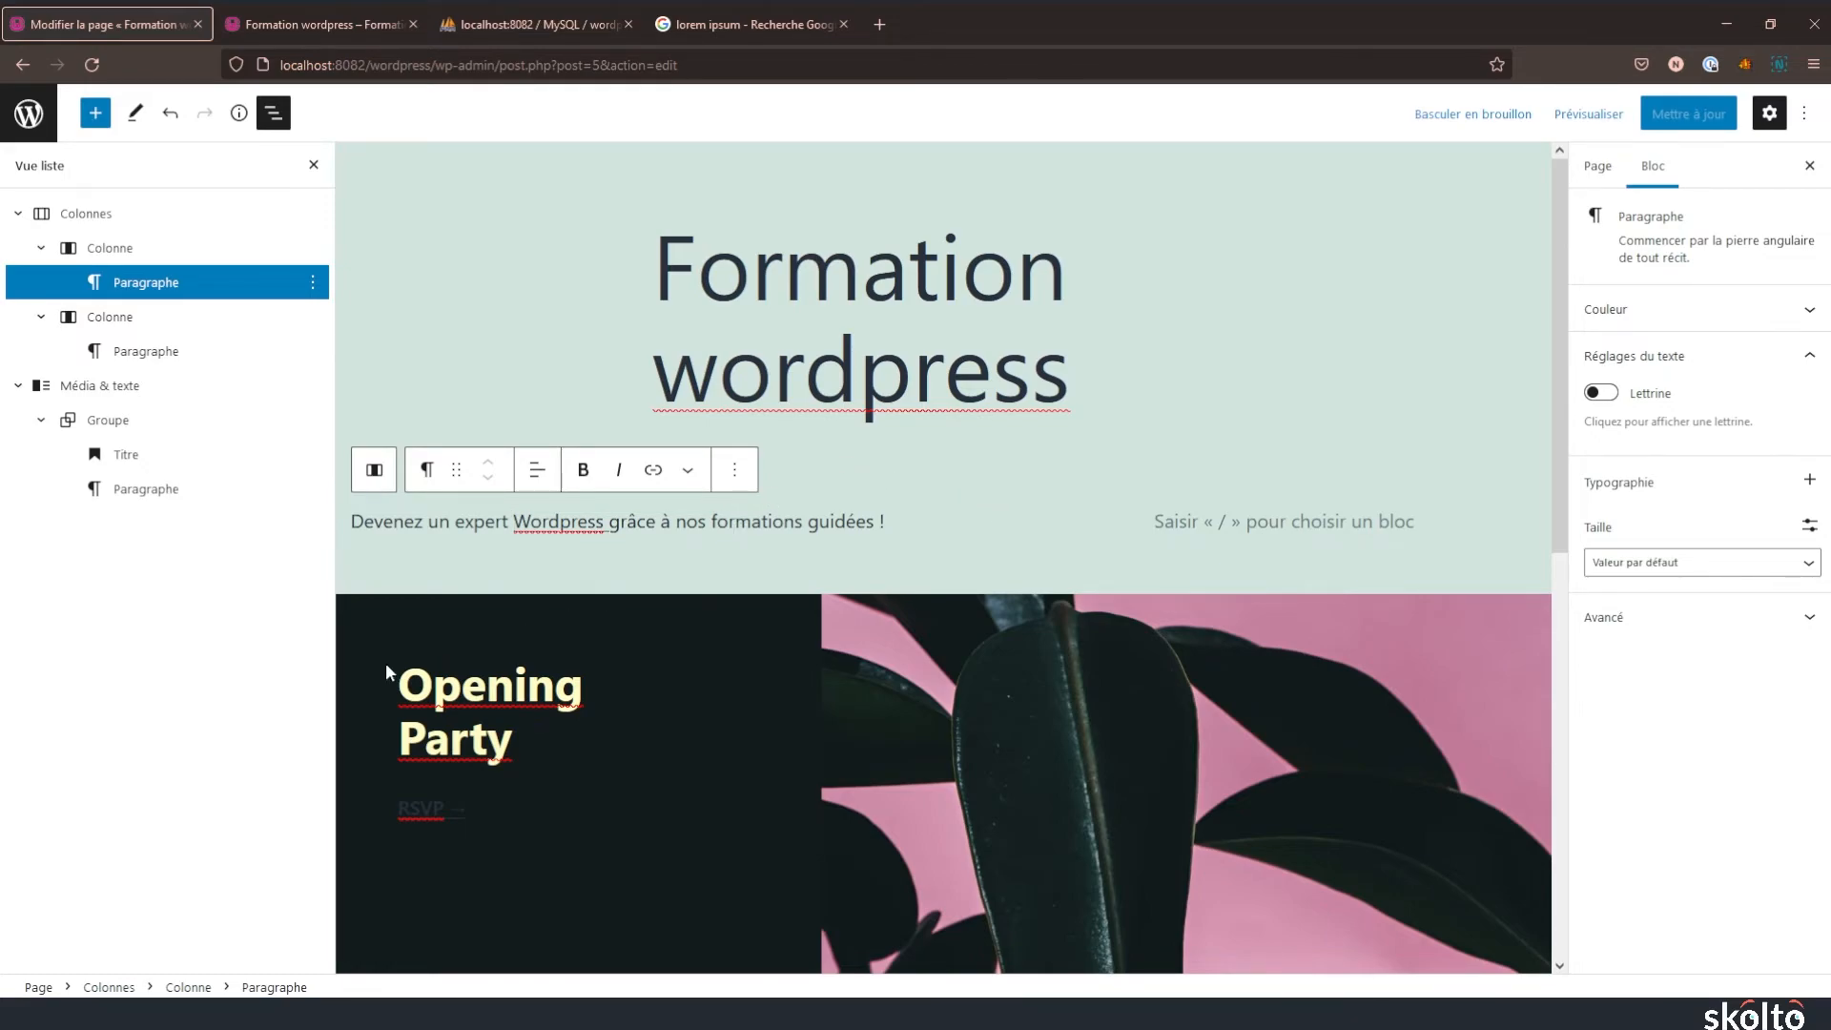
pyautogui.scroll(-3, 411, 653)
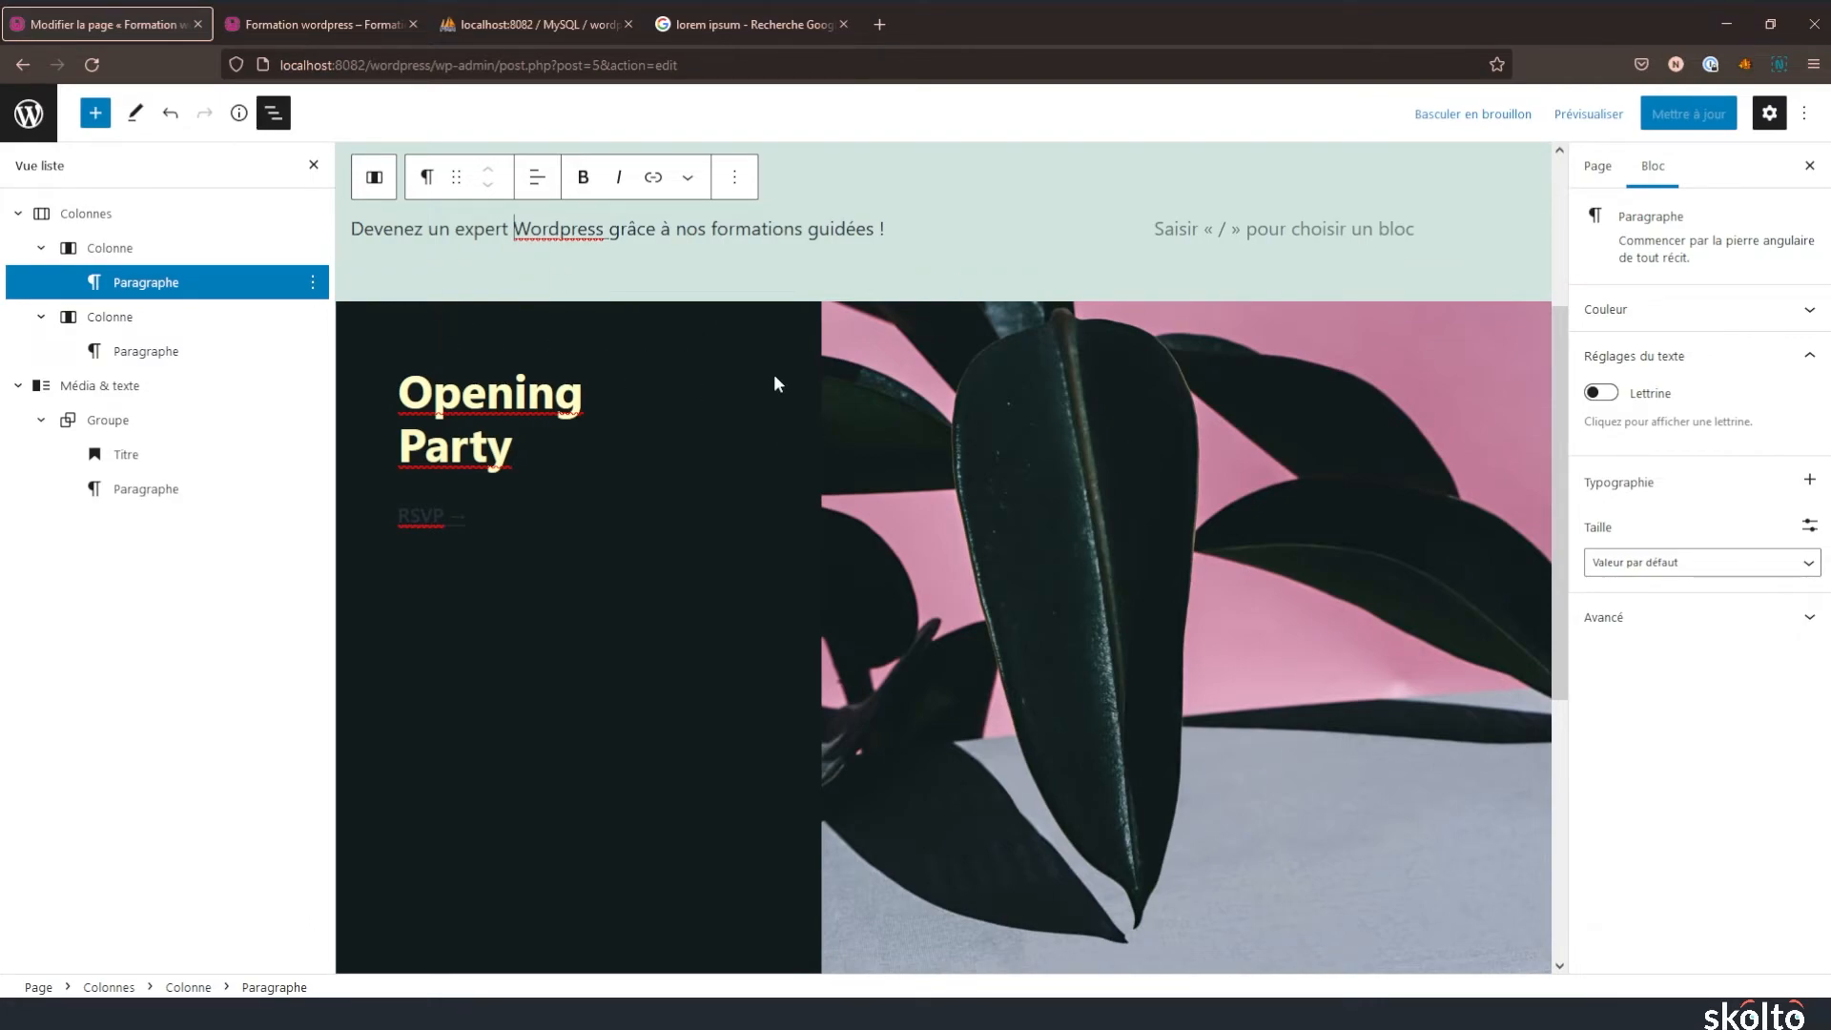
pyautogui.scroll(3, 778, 384)
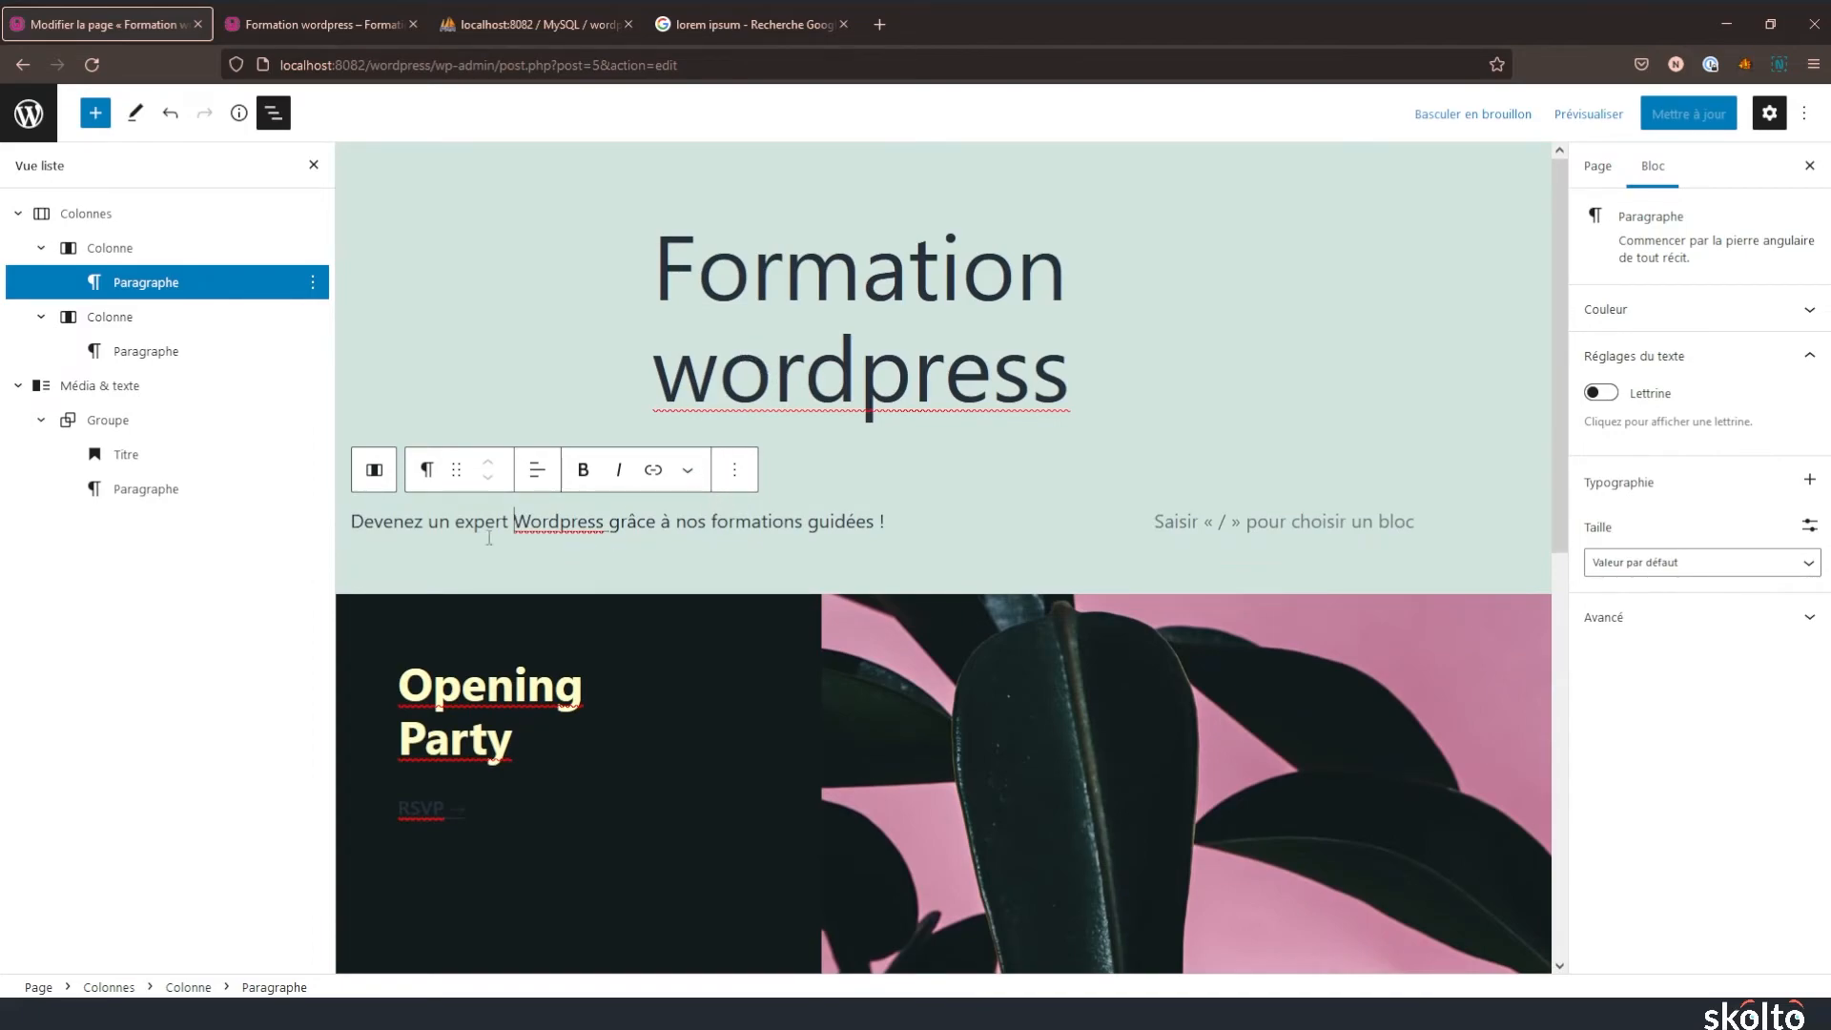
pyautogui.click(398, 692)
pyautogui.click(1059, 699)
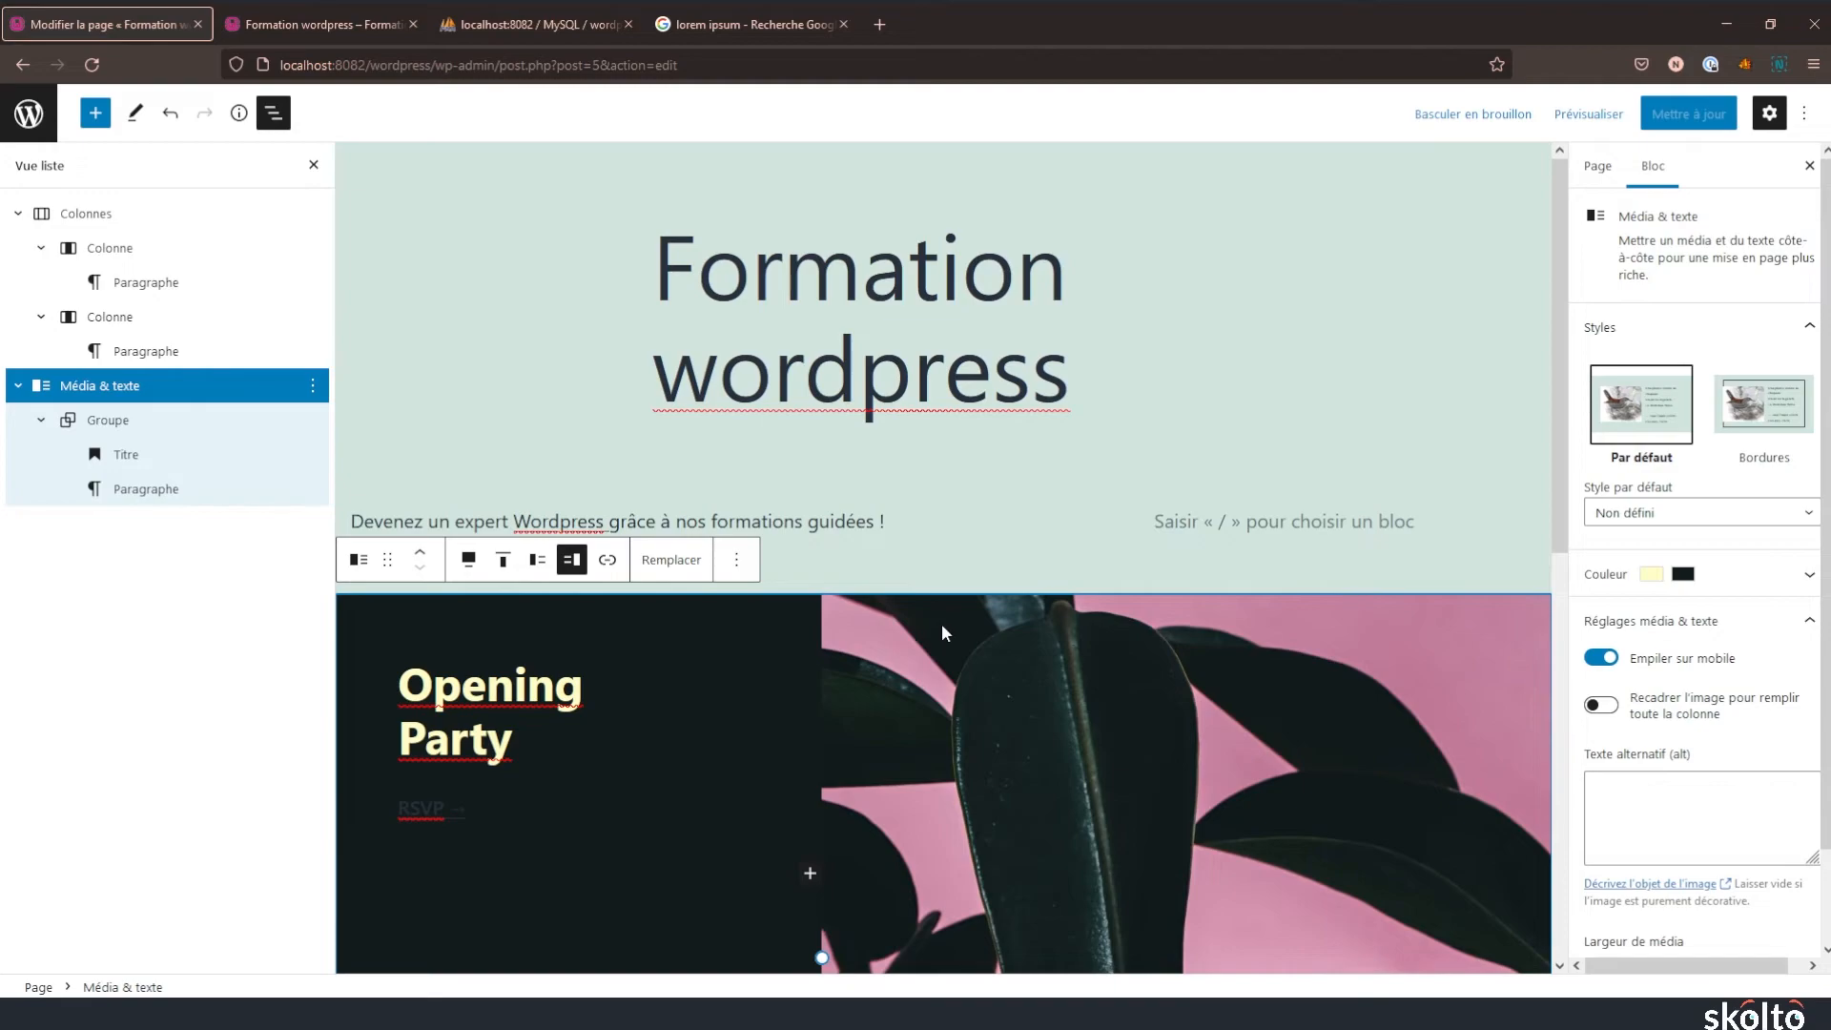
pyautogui.scroll(-3, 990, 658)
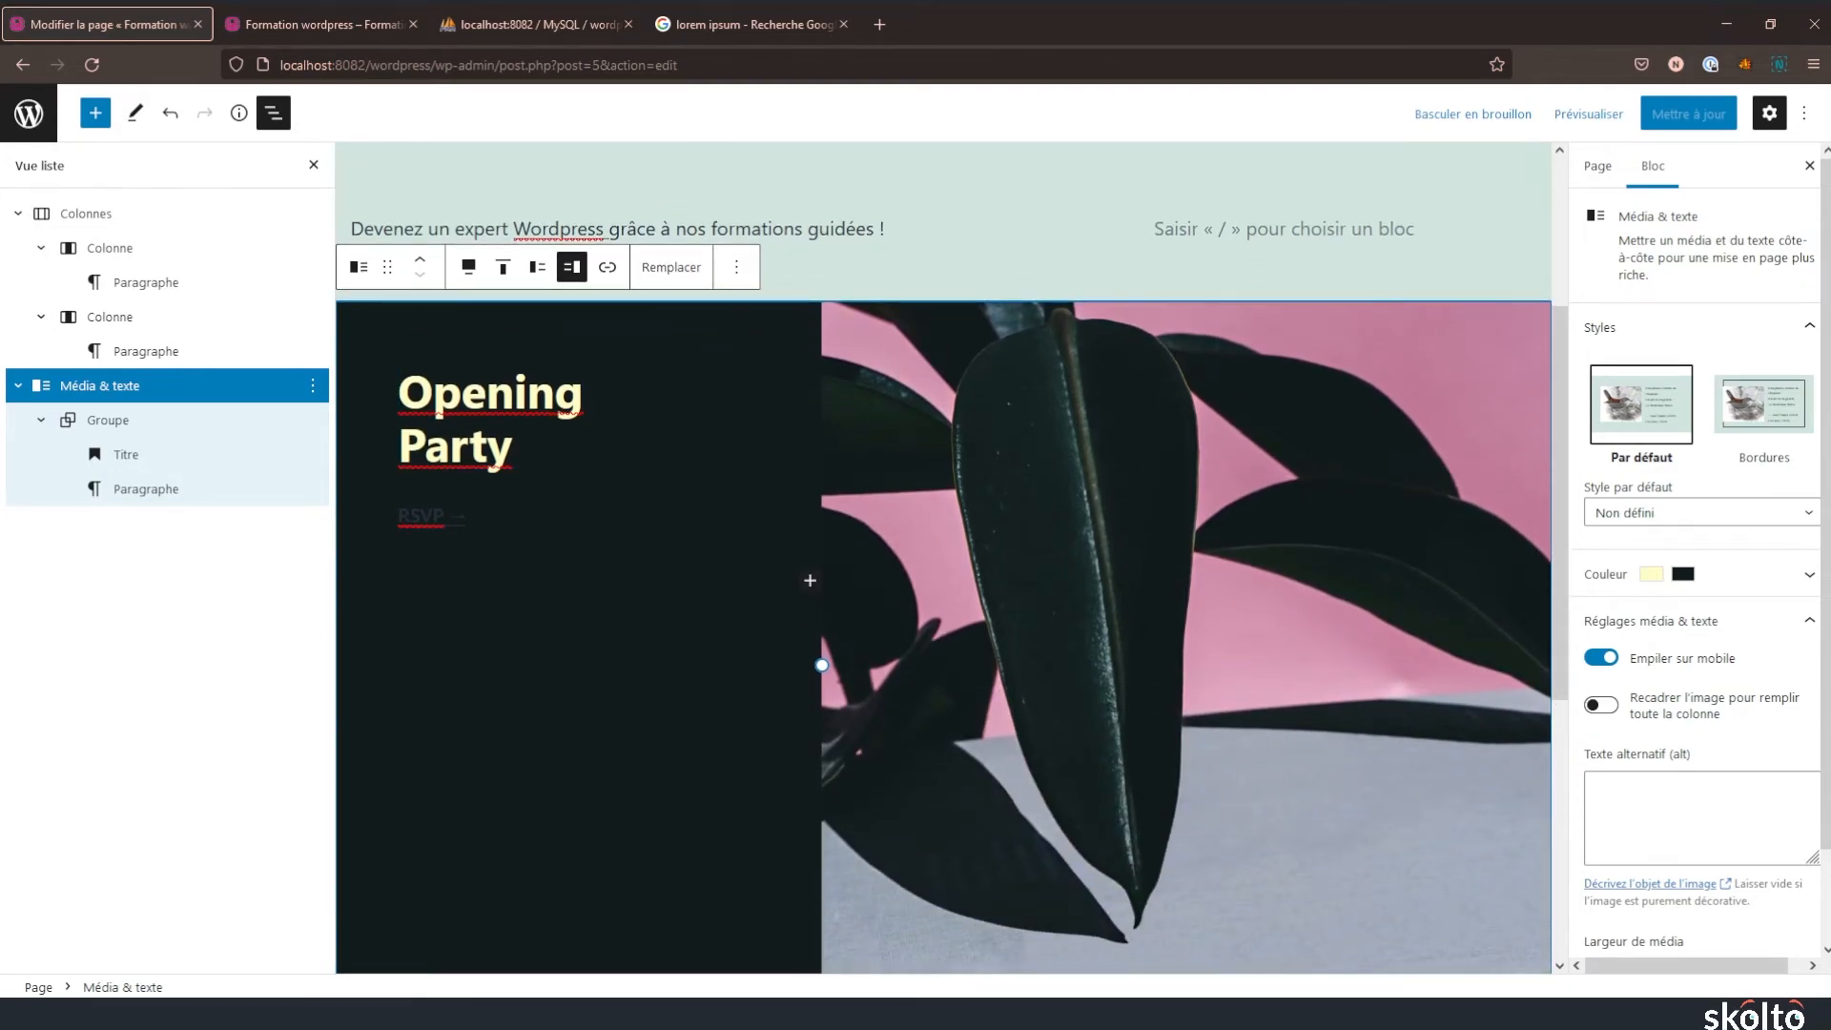
pyautogui.scroll(3, 791, 489)
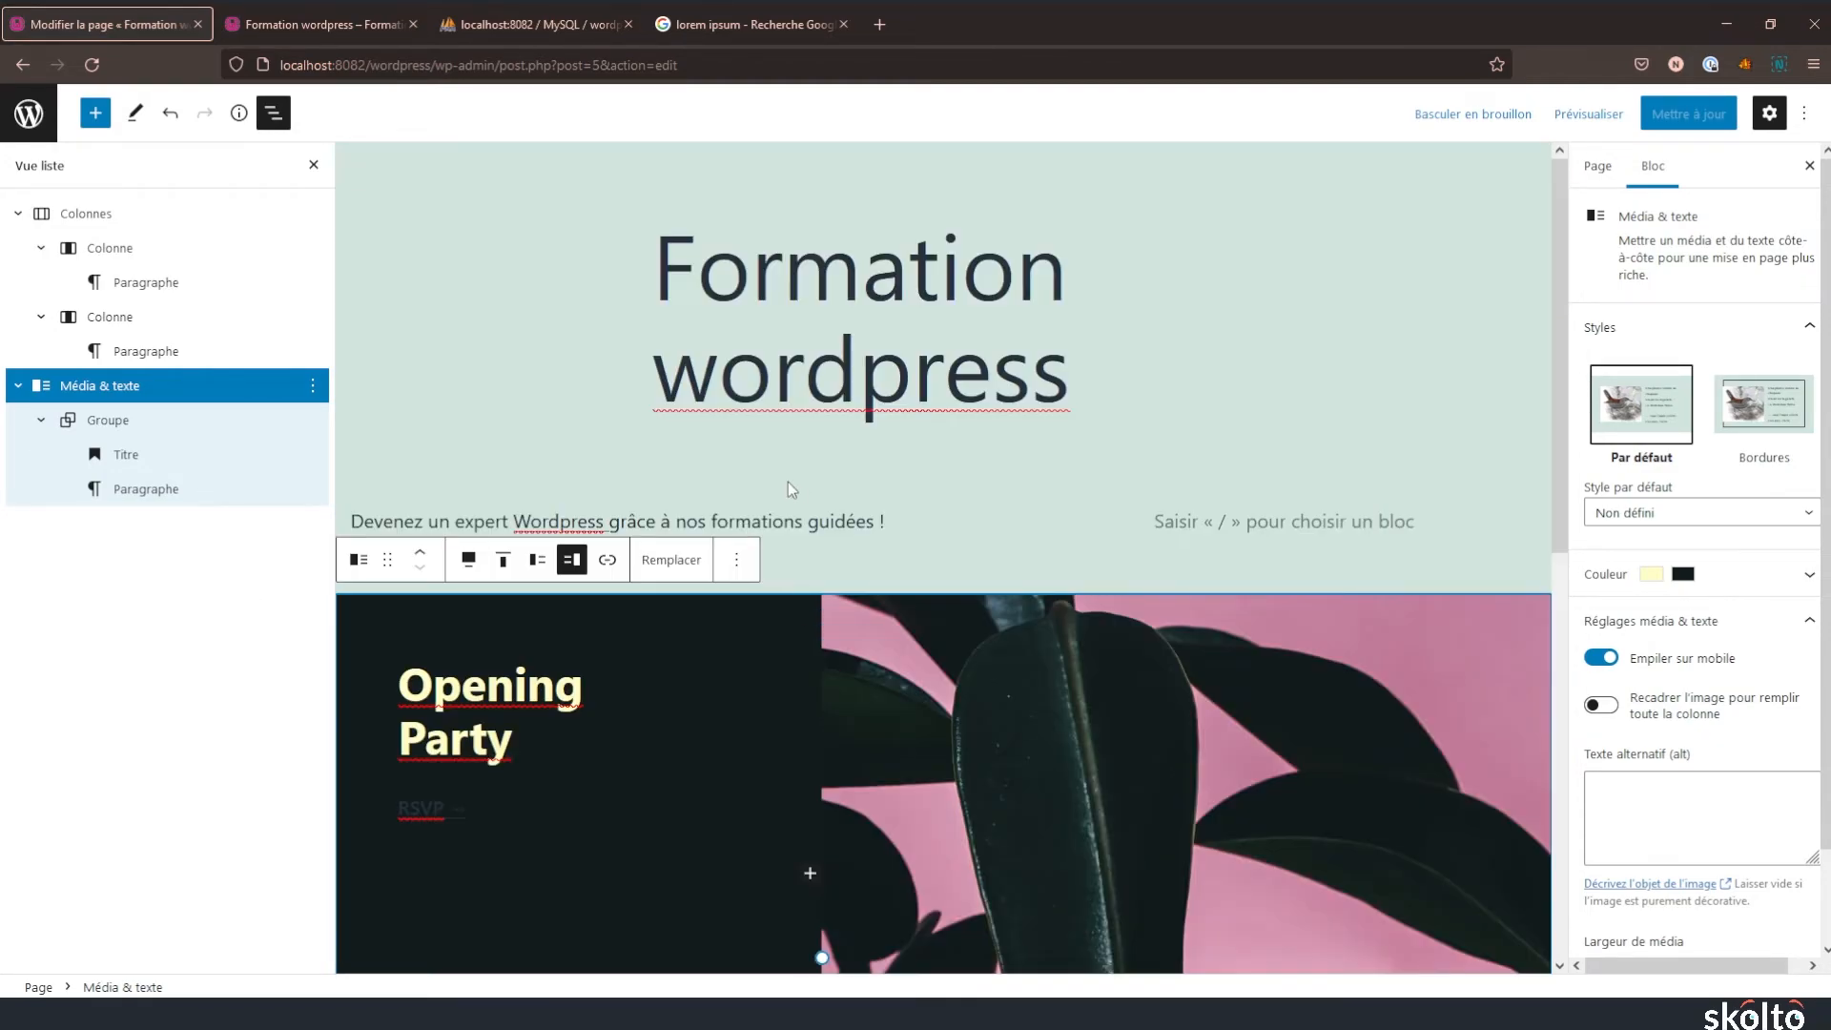
# - Remove the Média & texte block below the columns and update the page
pyautogui.click(738, 563)
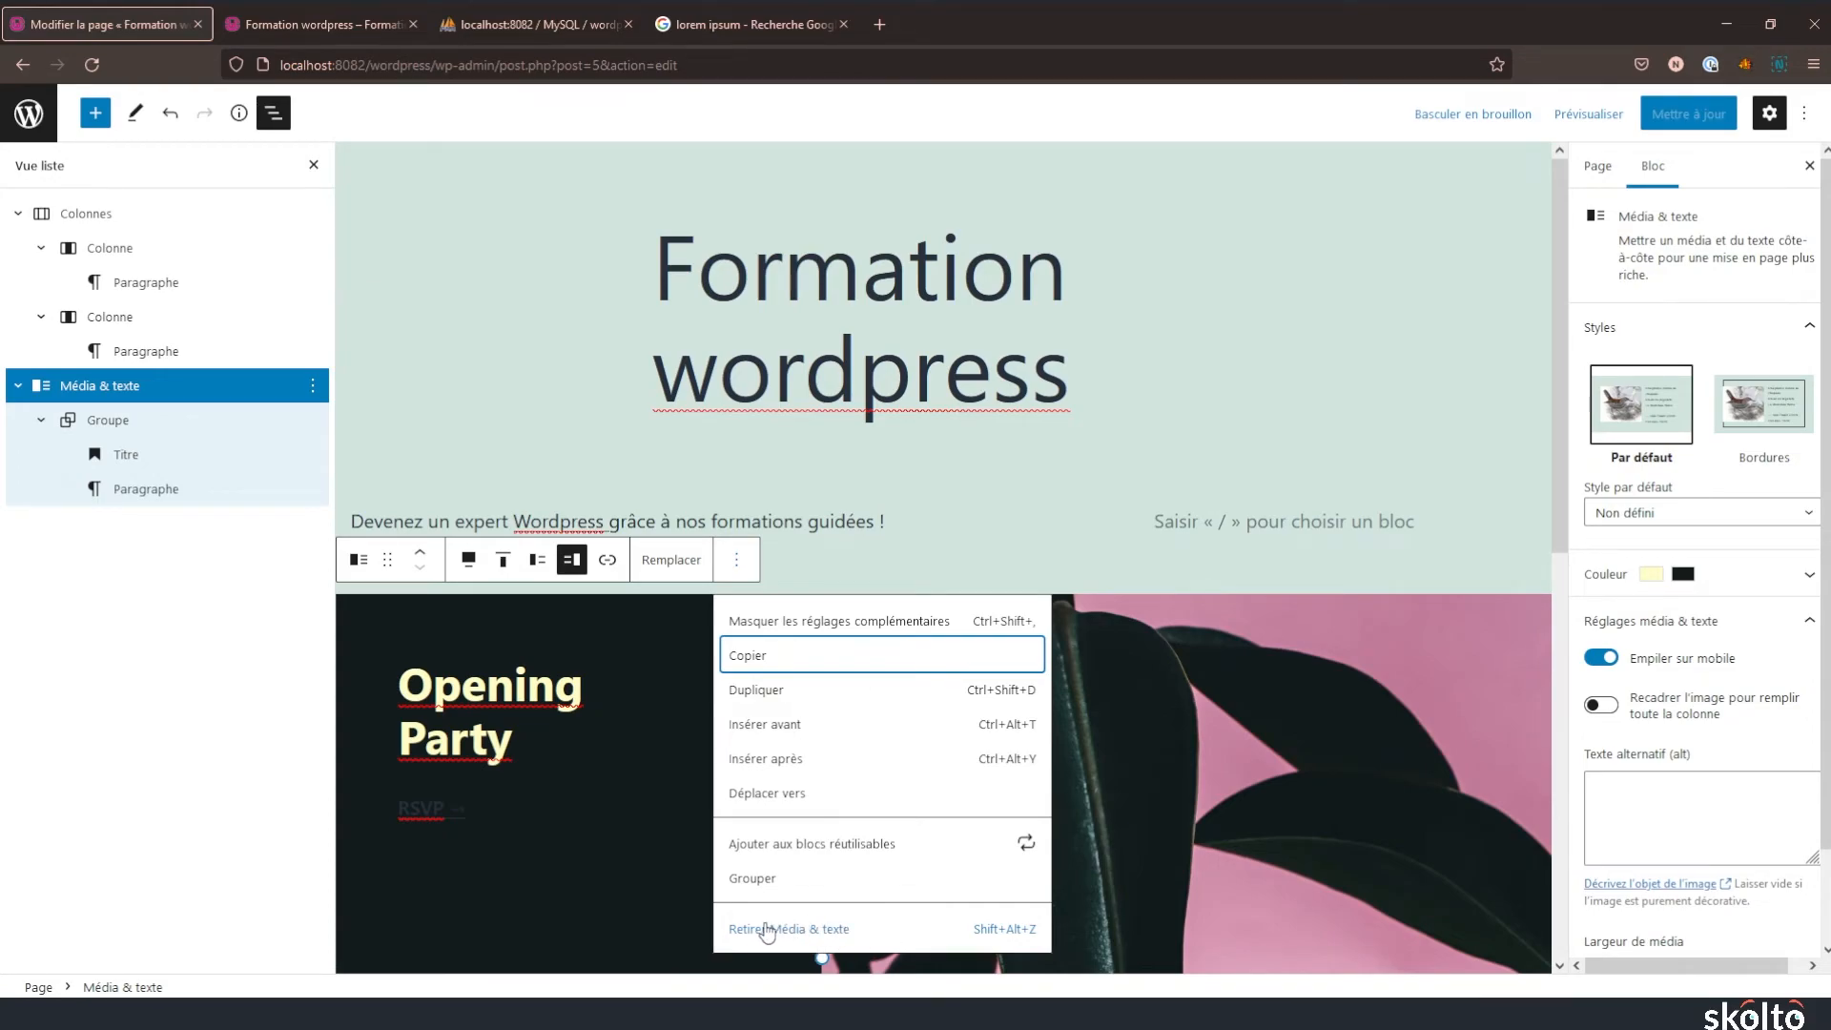
pyautogui.click(830, 932)
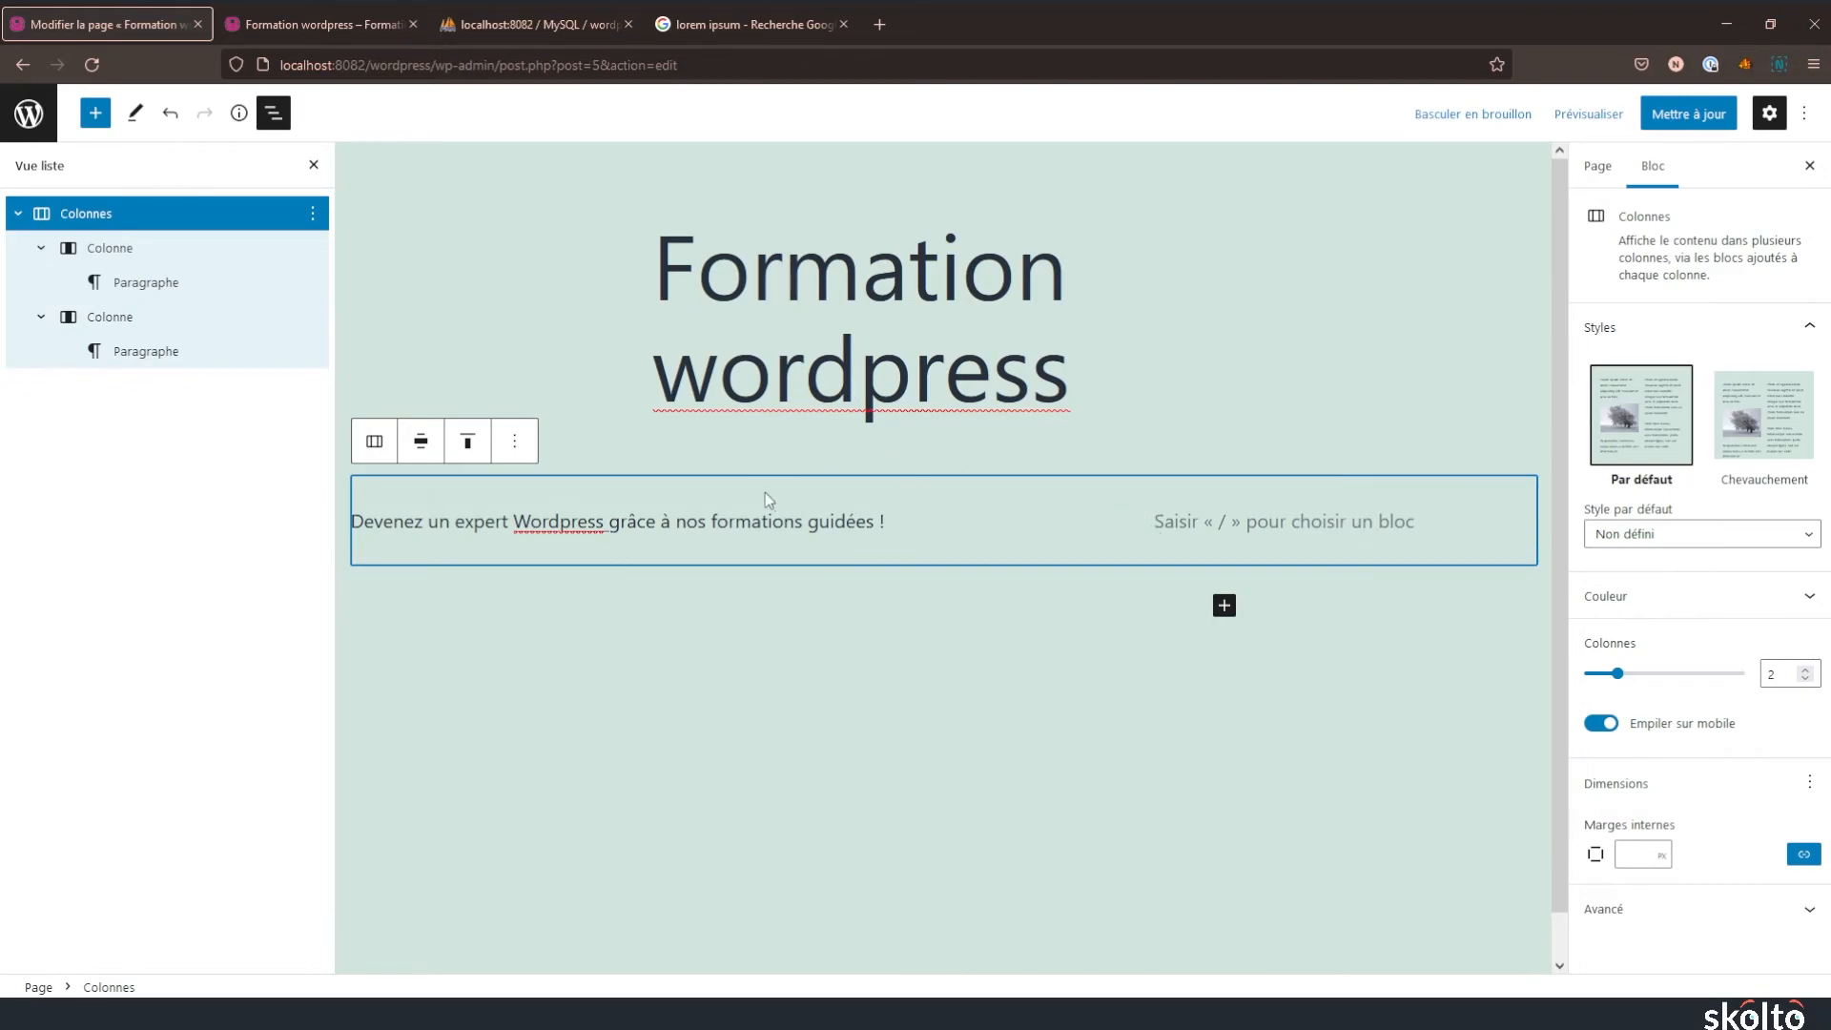
pyautogui.click(1710, 122)
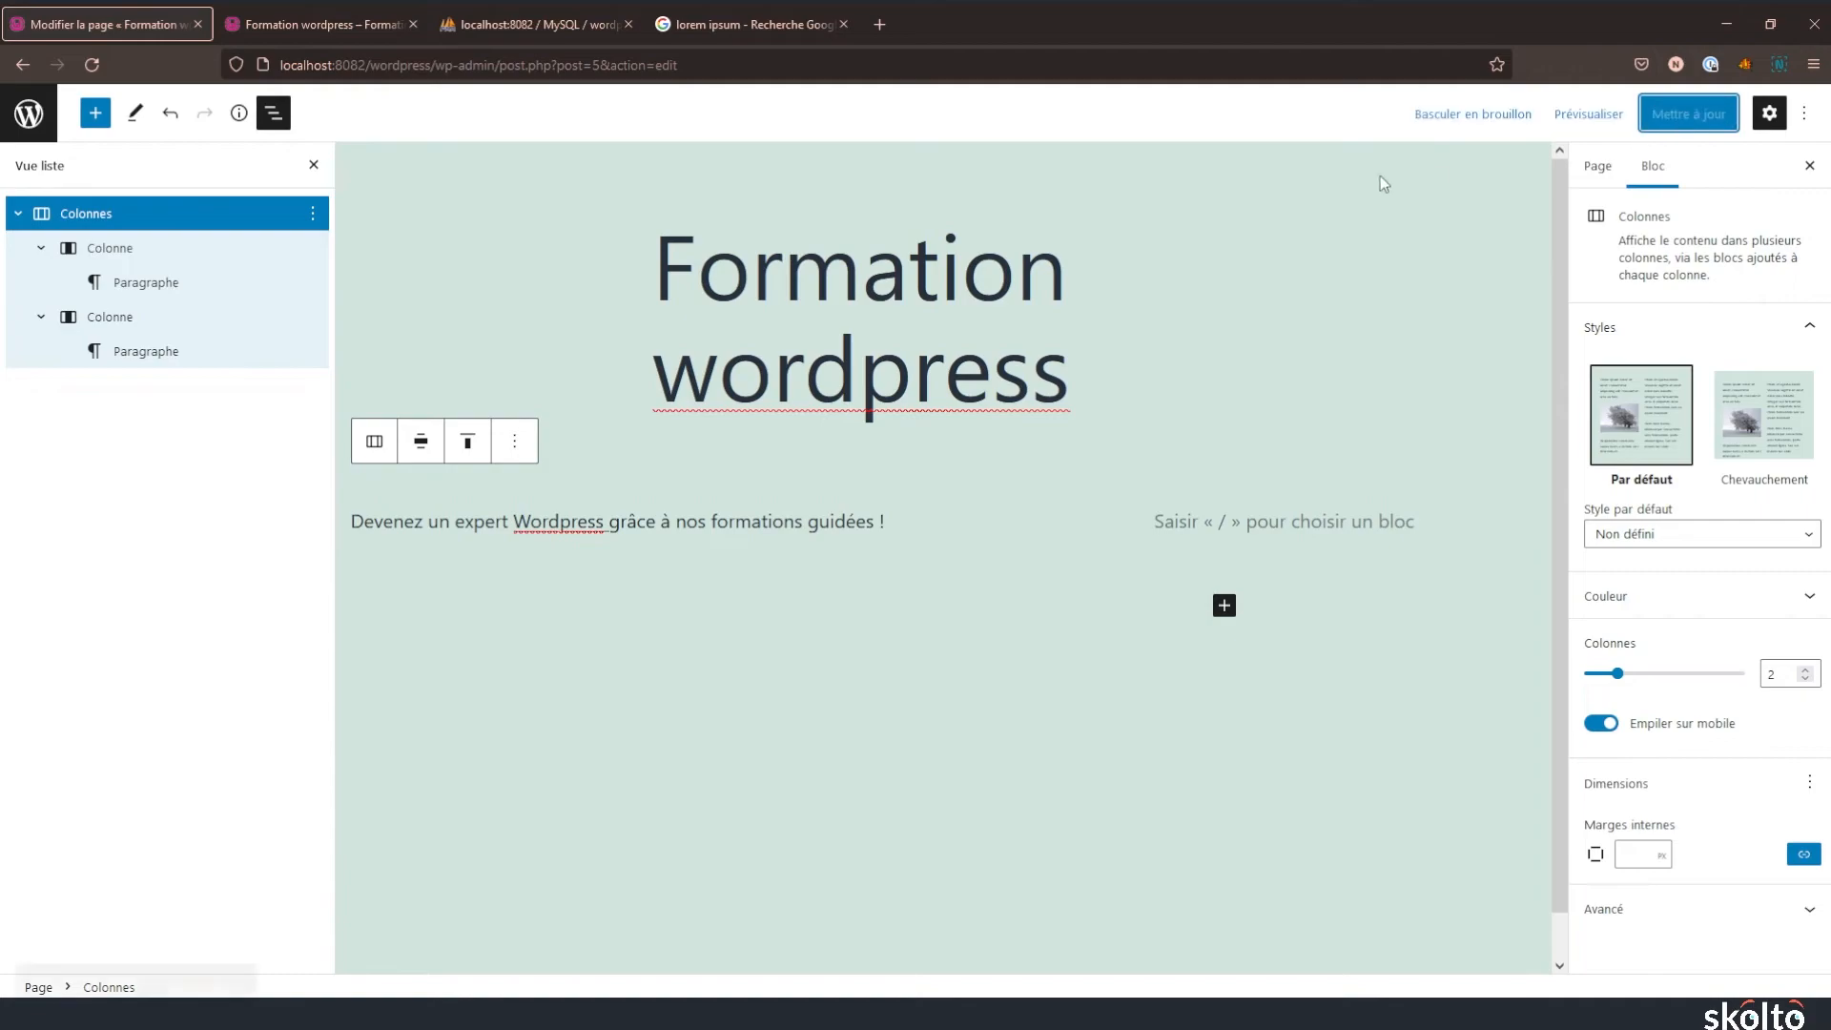
# - Leave the editor for the page list, move "Page d'exemple" to the trash, and review the Corbeille and Publié lists
pyautogui.click(46, 103)
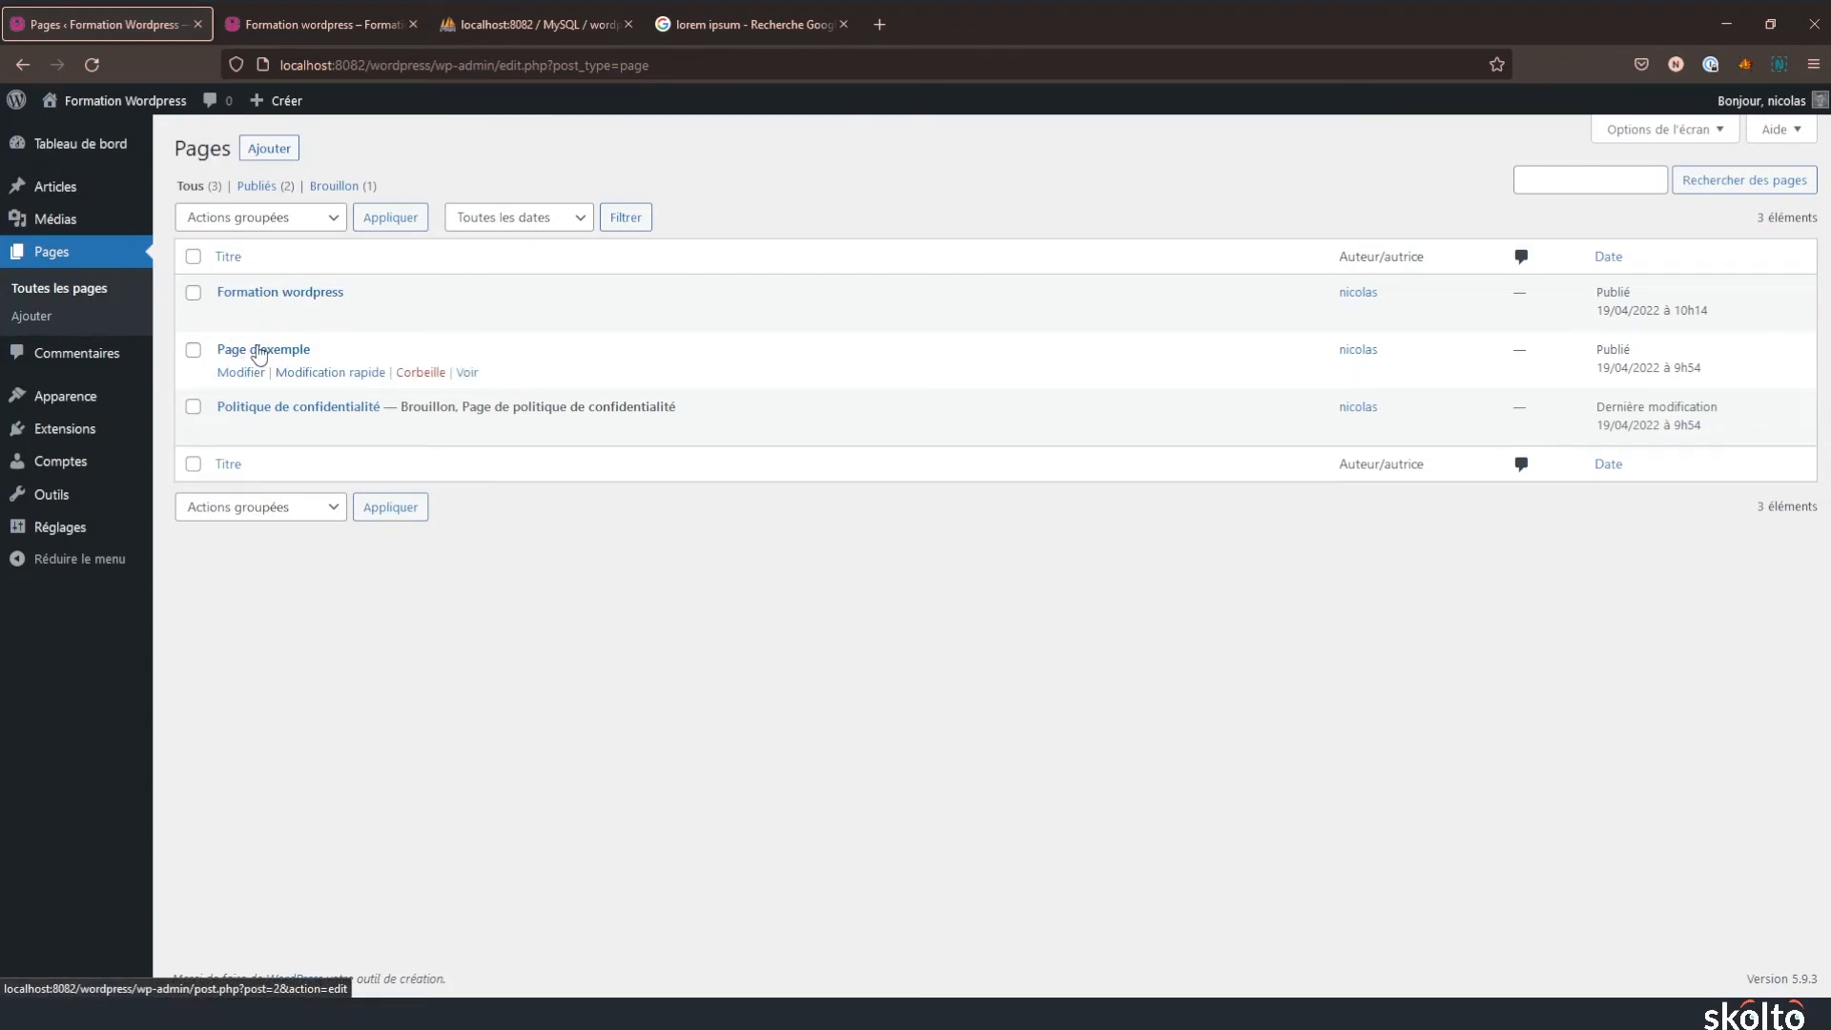
pyautogui.click(418, 375)
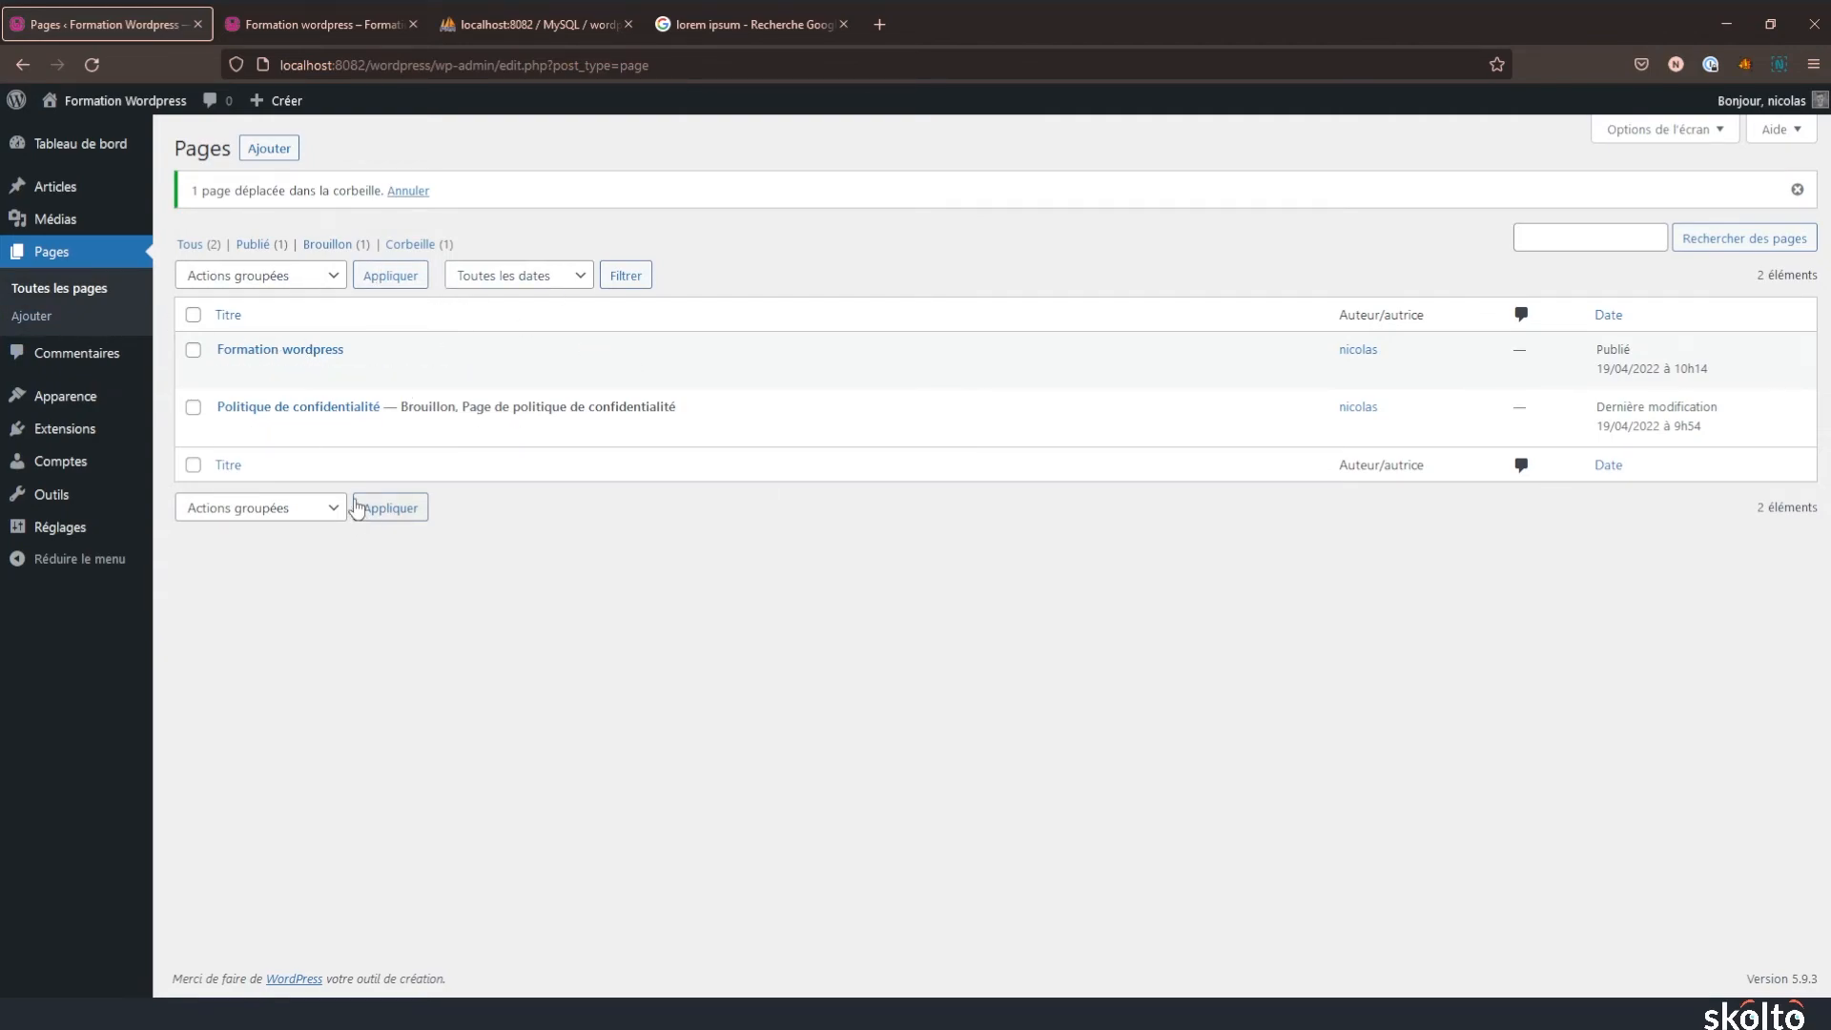
pyautogui.click(412, 244)
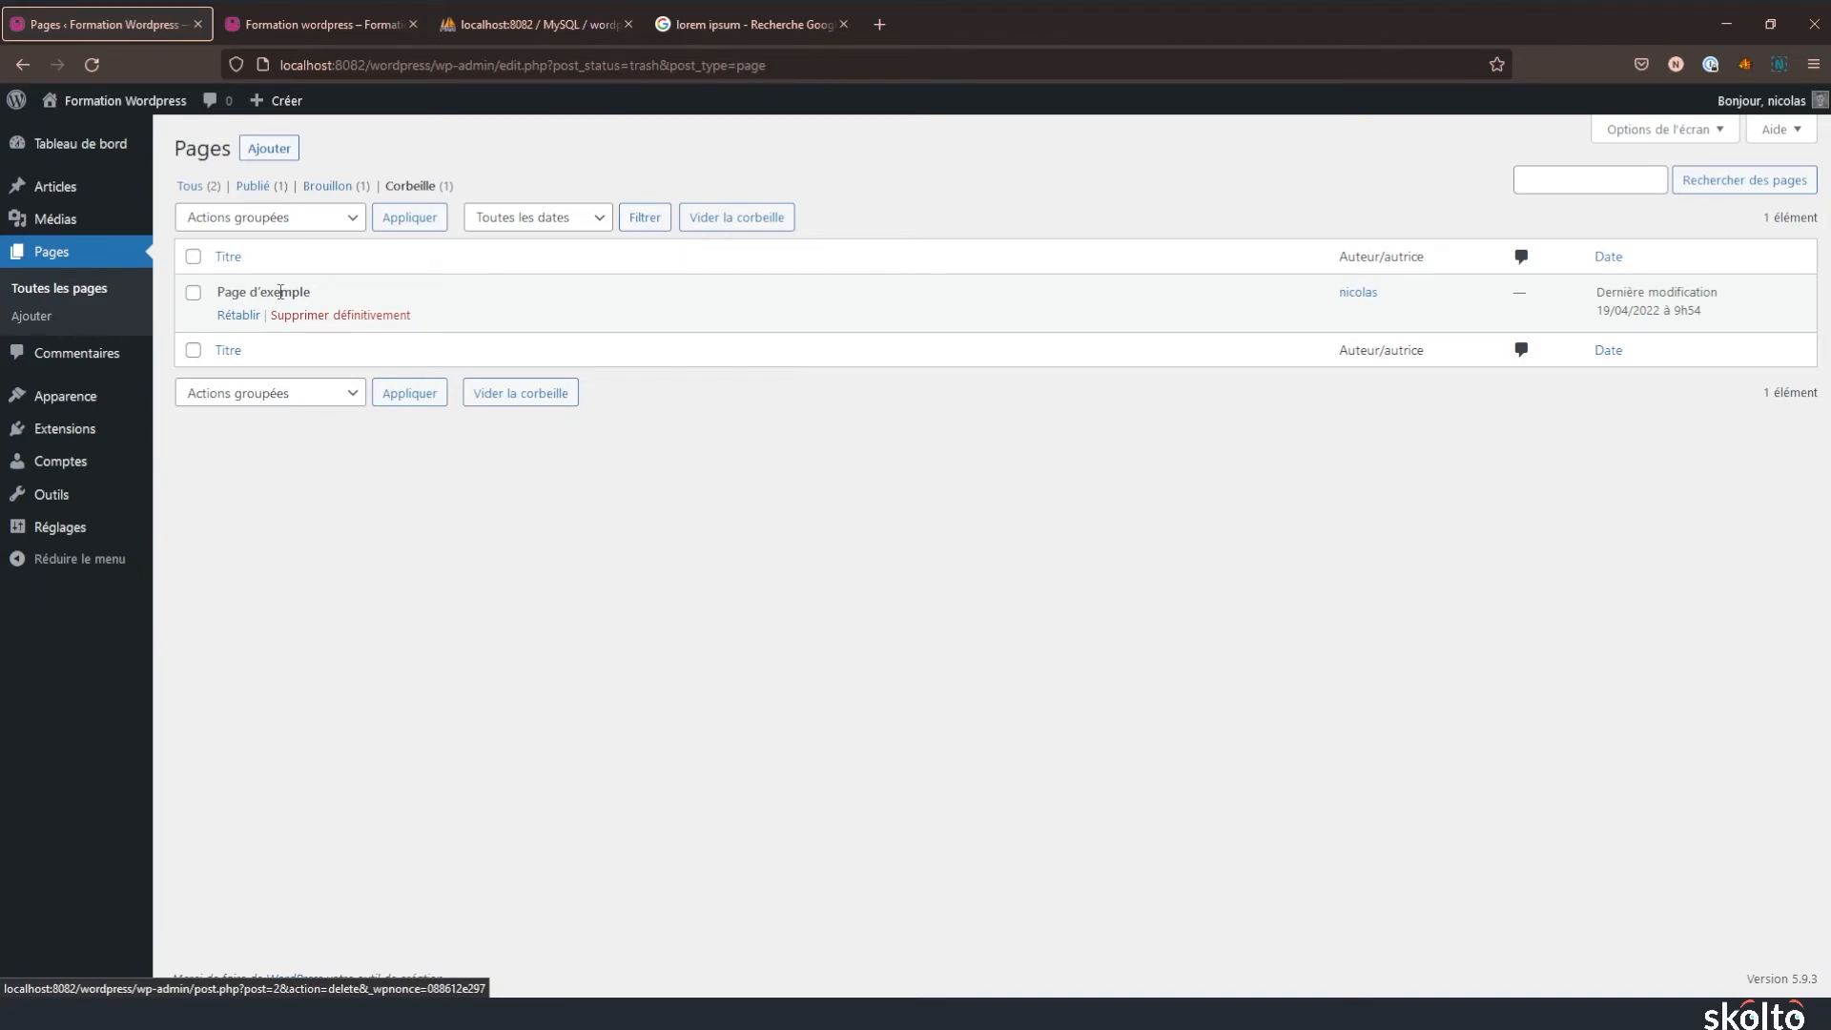
pyautogui.click(254, 186)
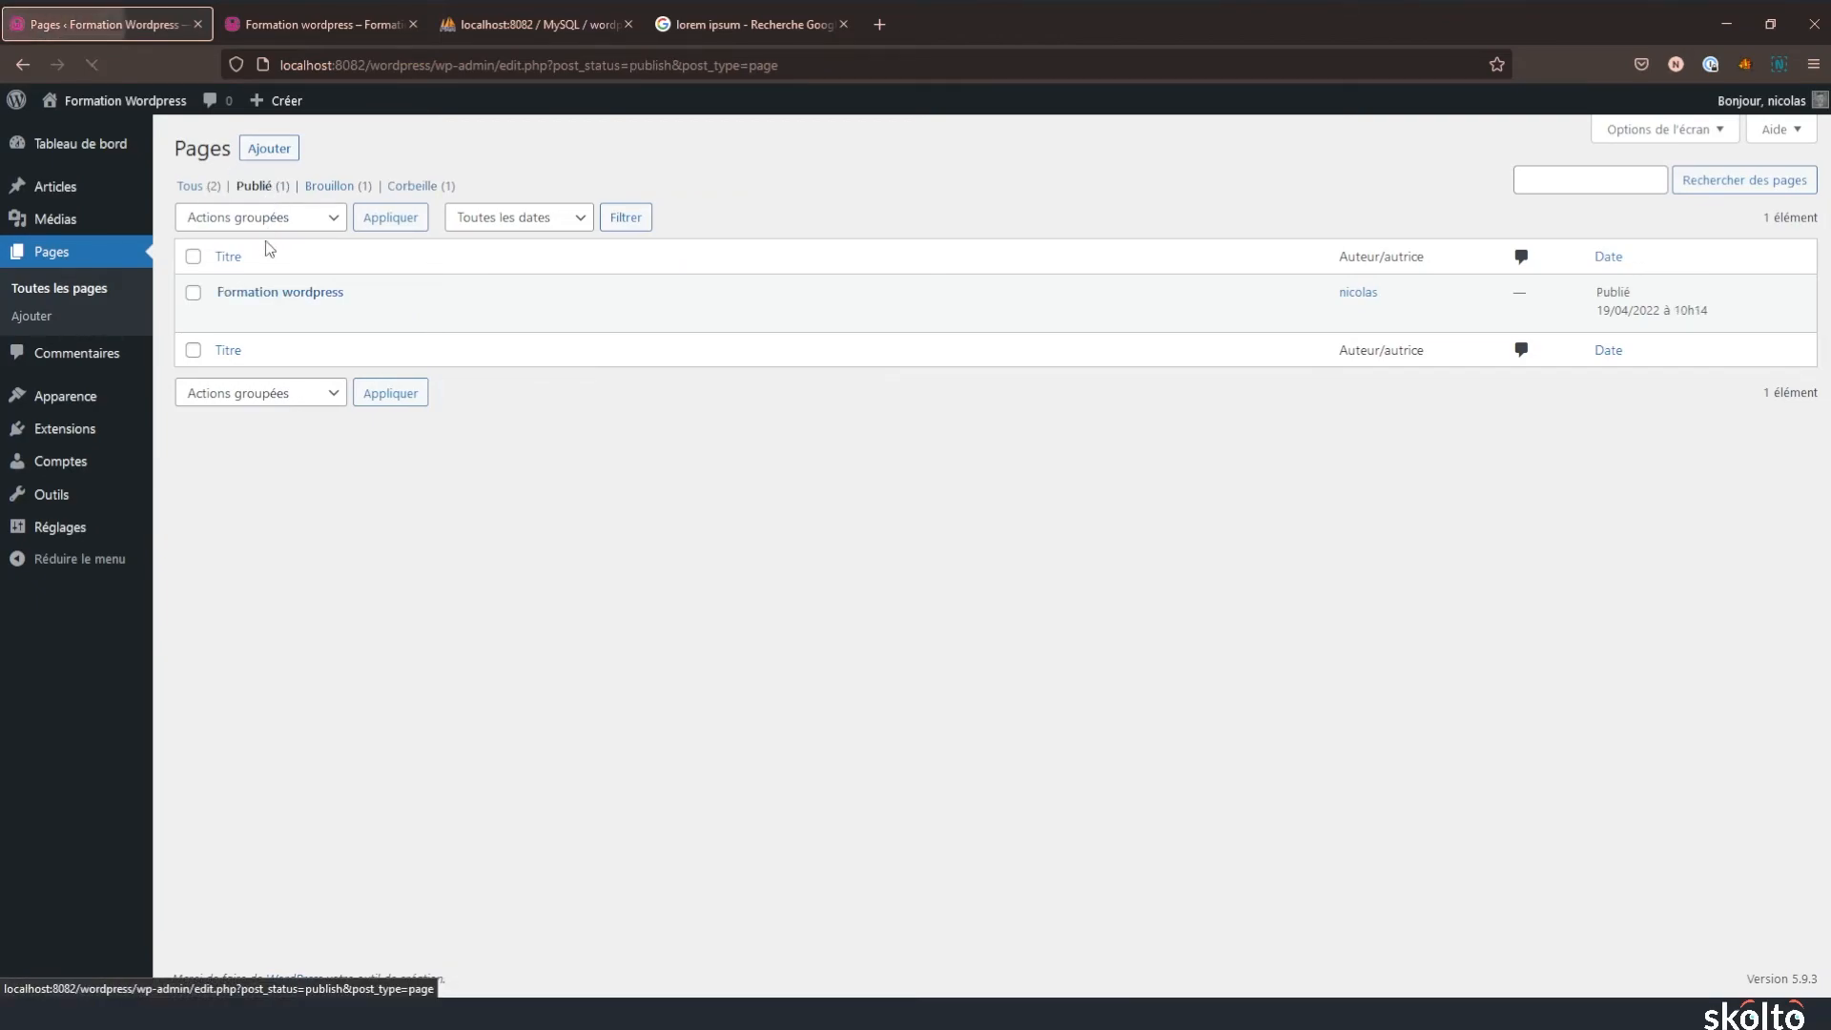
# - View the site's home page by following the site title on the published page, and return to the admin page list
pyautogui.click(307, 21)
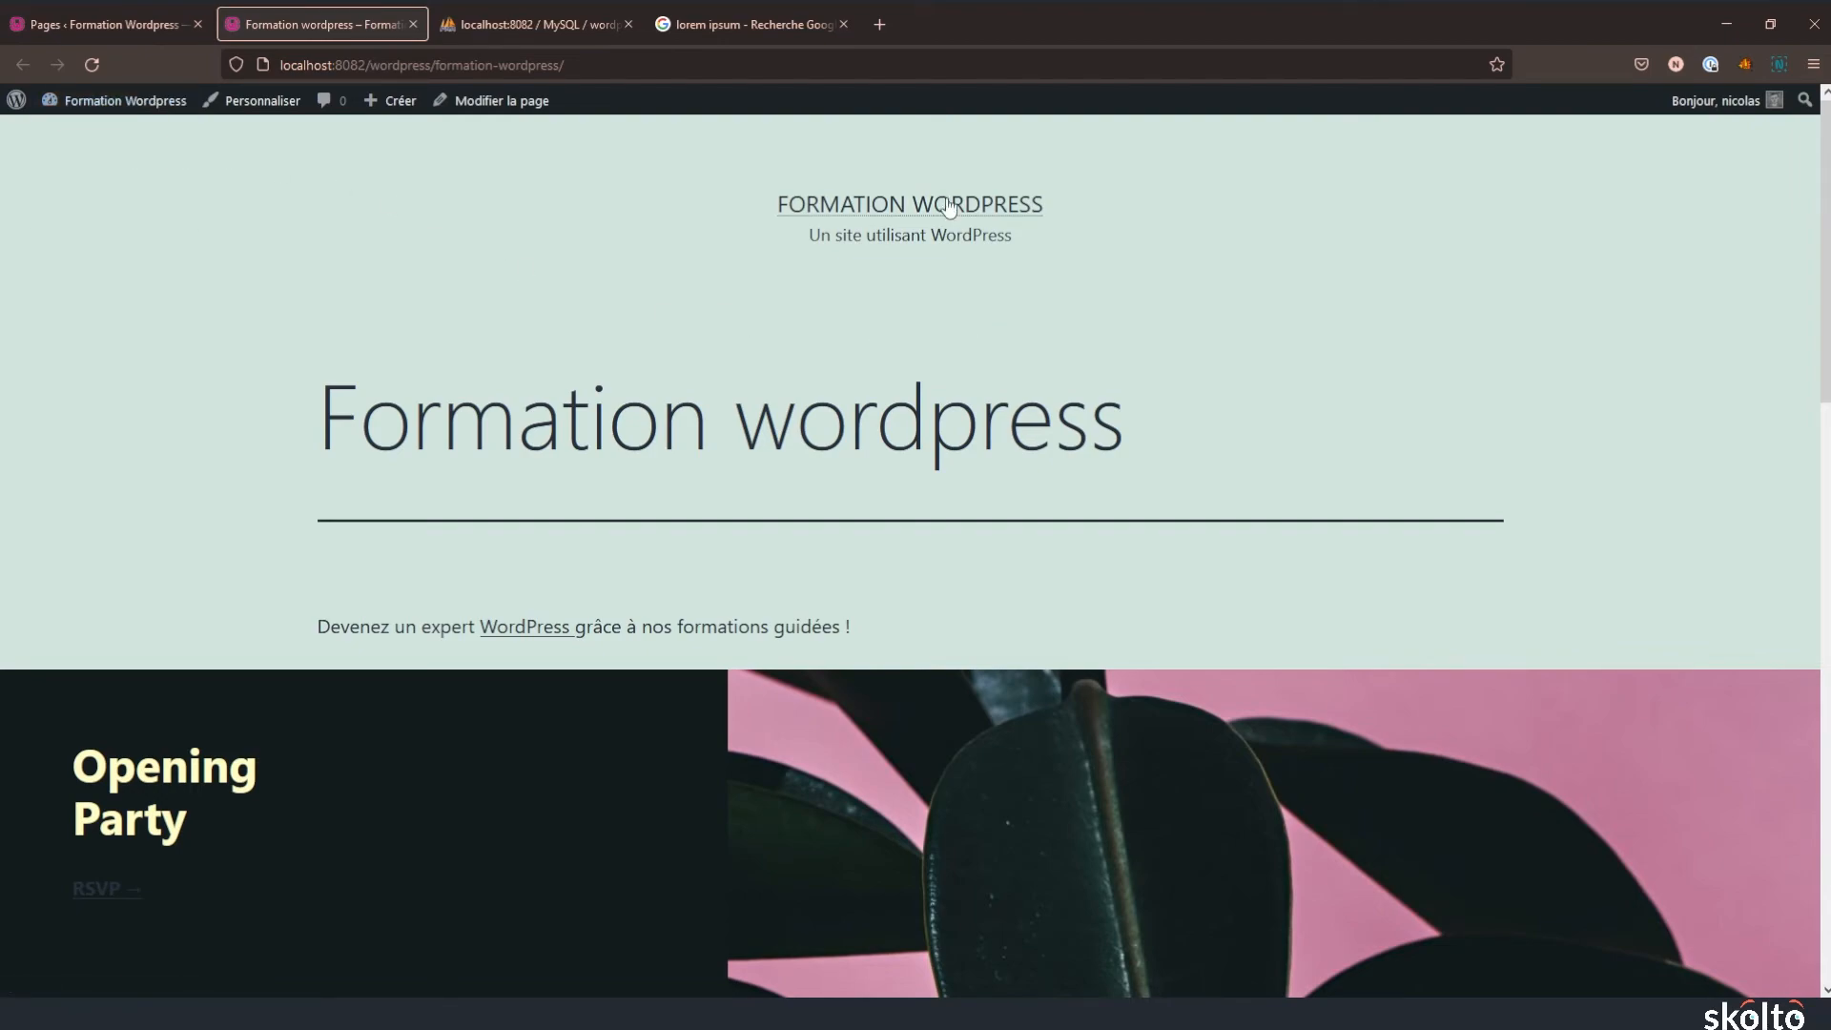
pyautogui.click(892, 204)
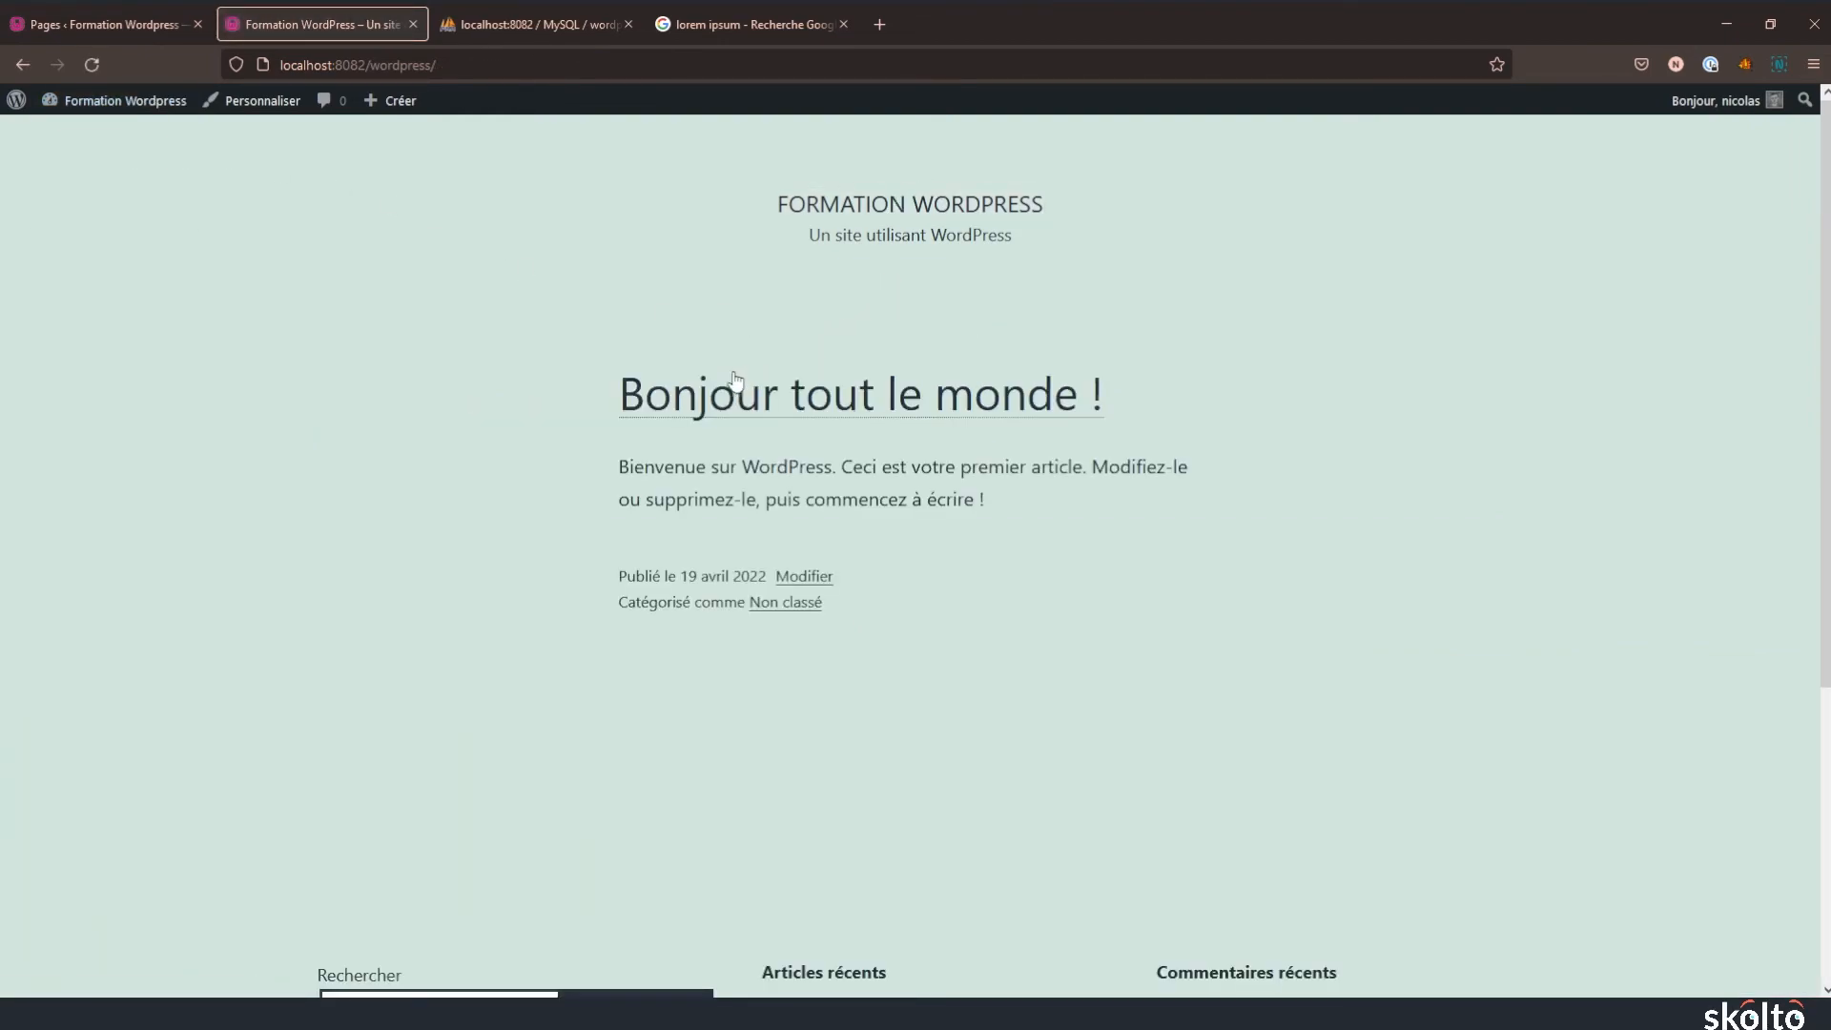
pyautogui.click(139, 36)
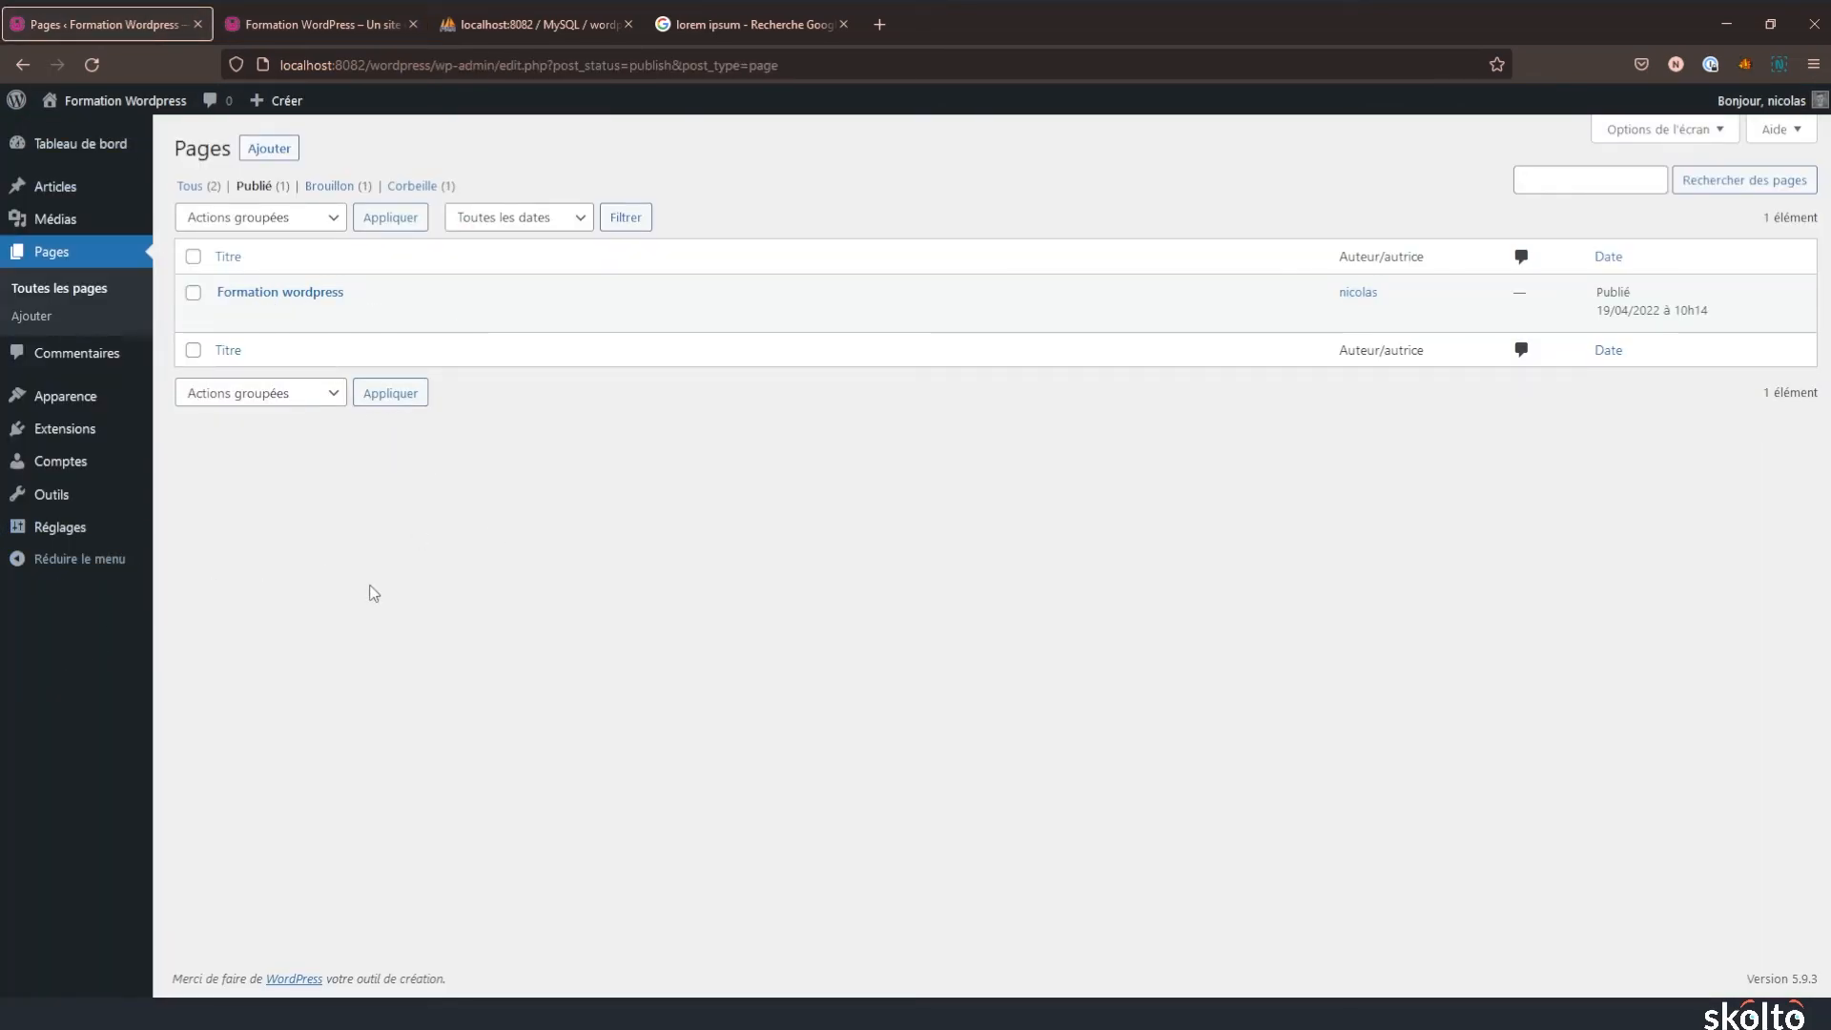
# - Compare the site's home page with the admin article list to see where the "Bonjour tout le monde !" post comes from
pyautogui.click(270, 27)
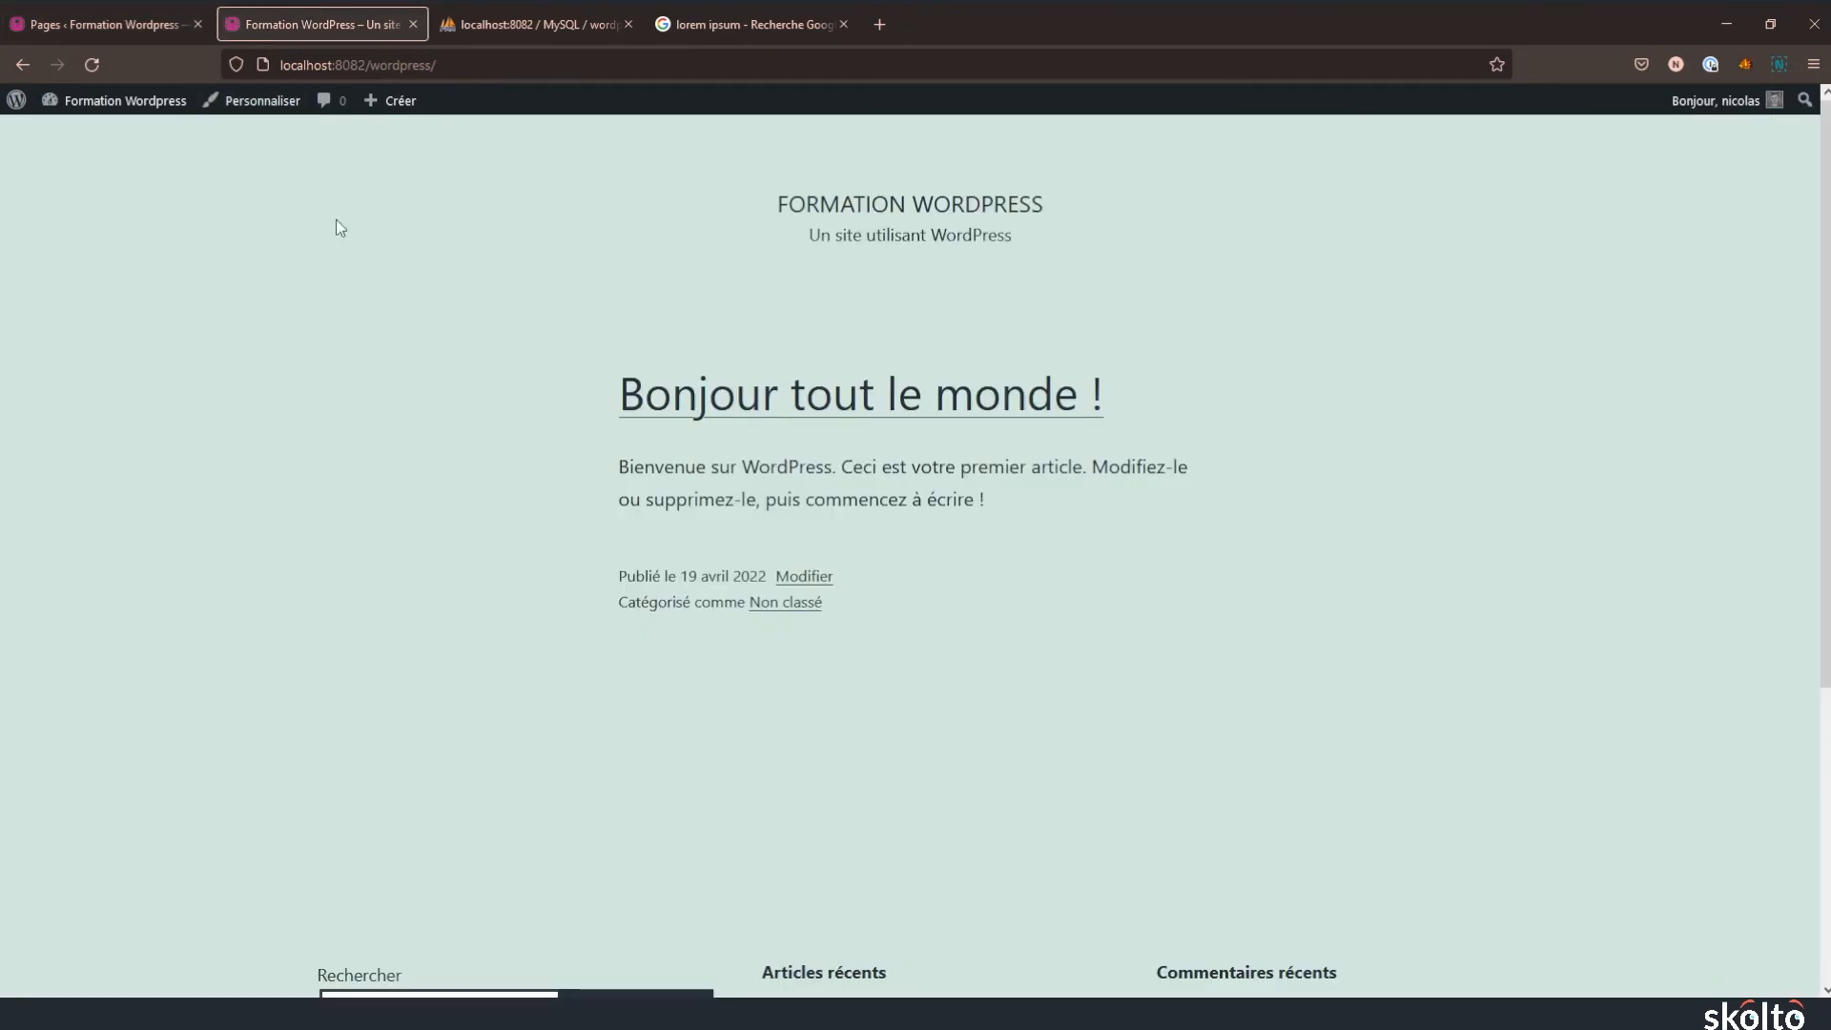
pyautogui.click(66, 25)
pyautogui.moveTo(62, 192)
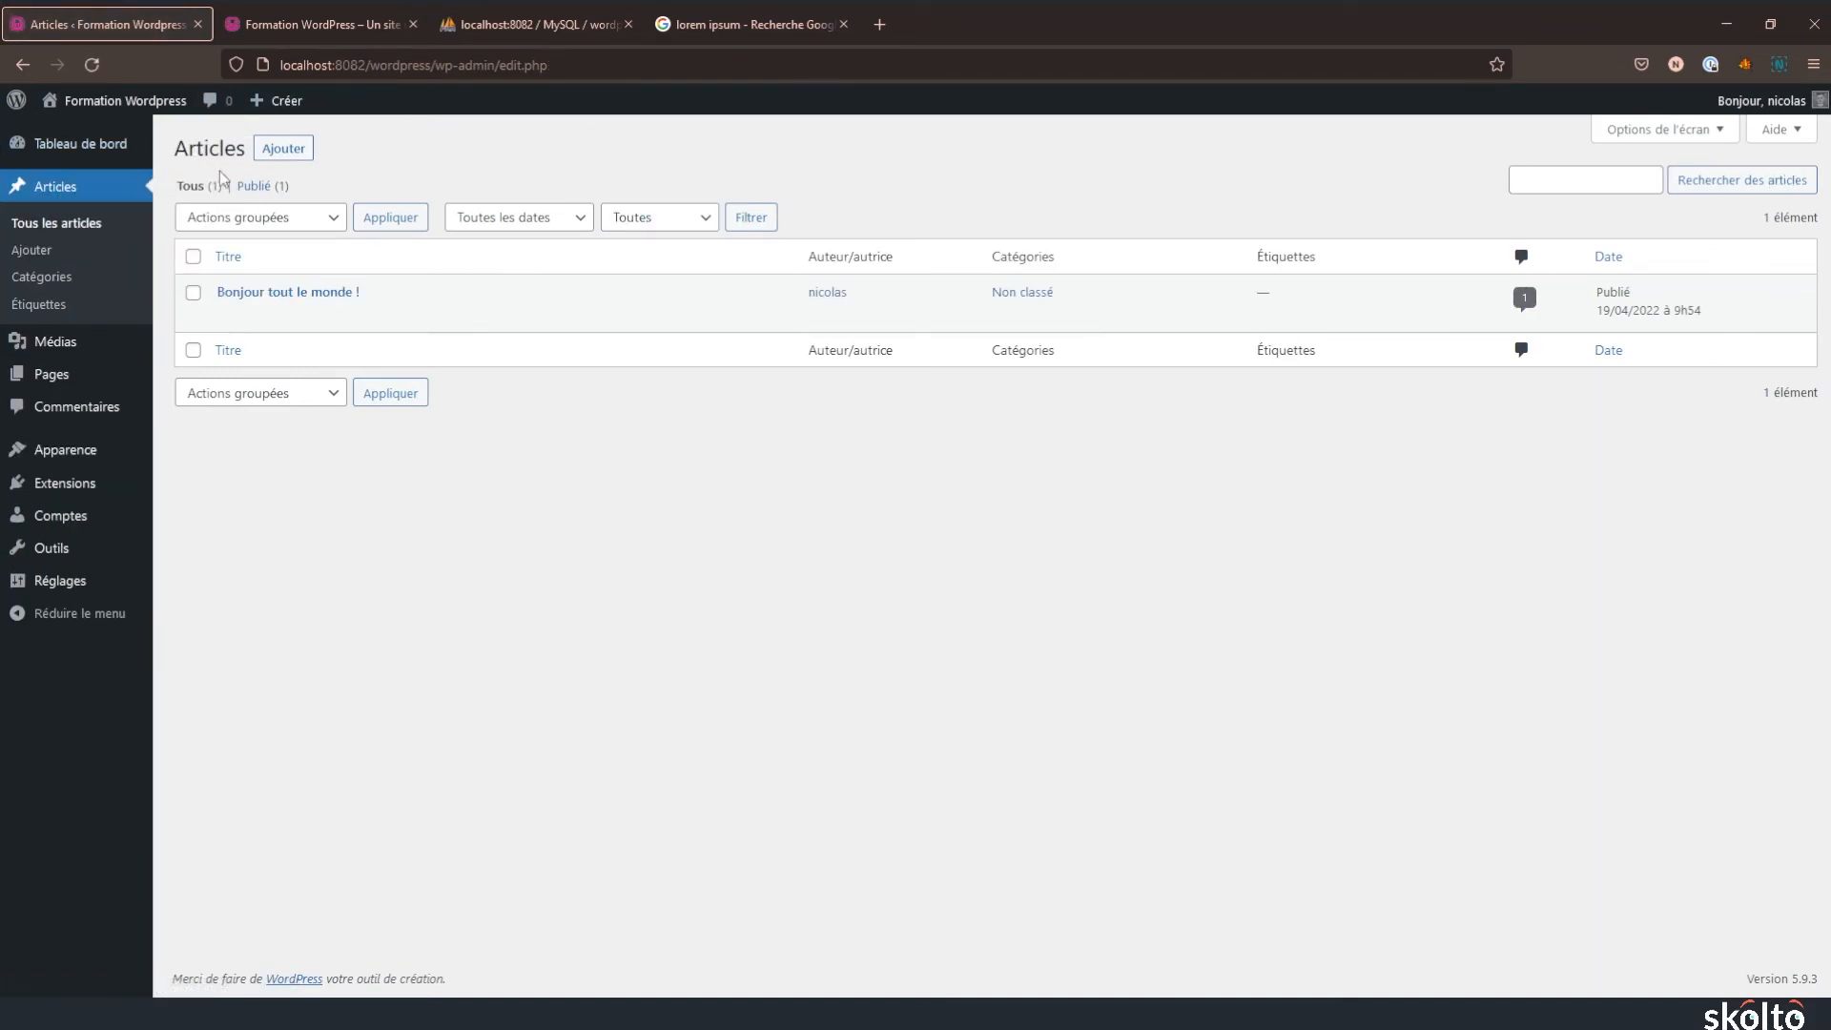
pyautogui.click(295, 38)
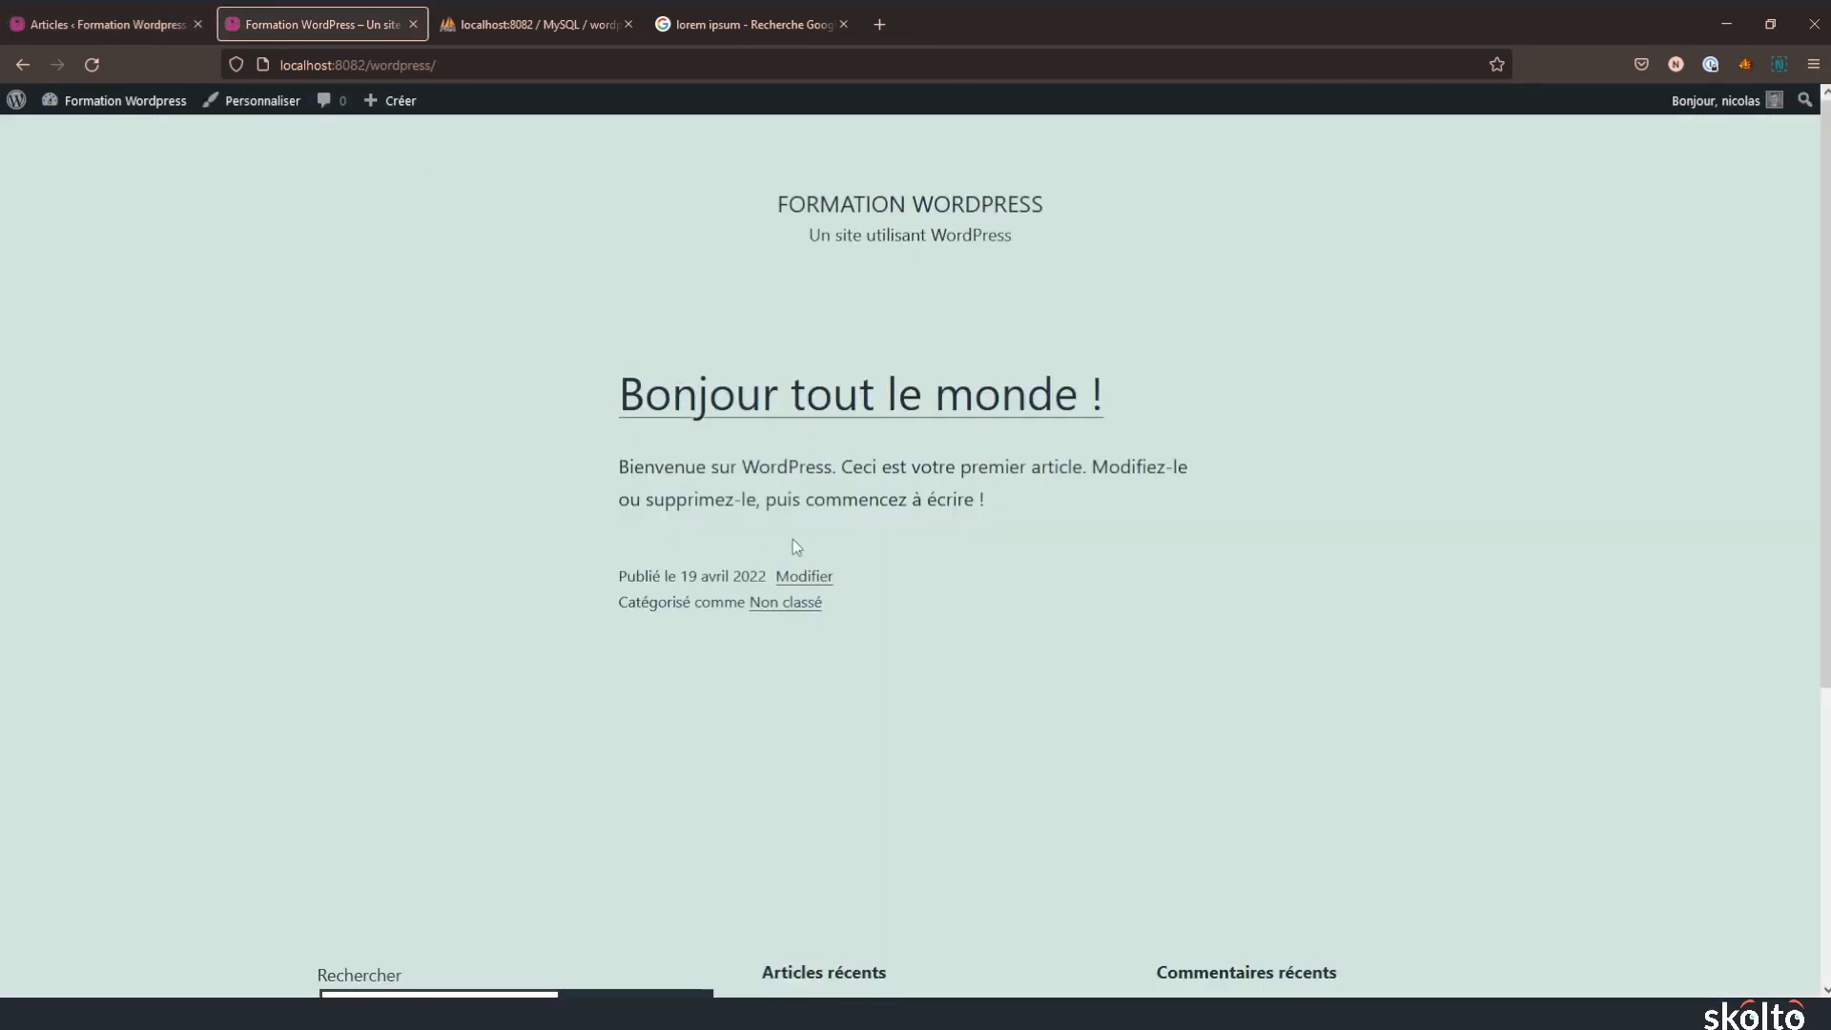
pyautogui.click(89, 19)
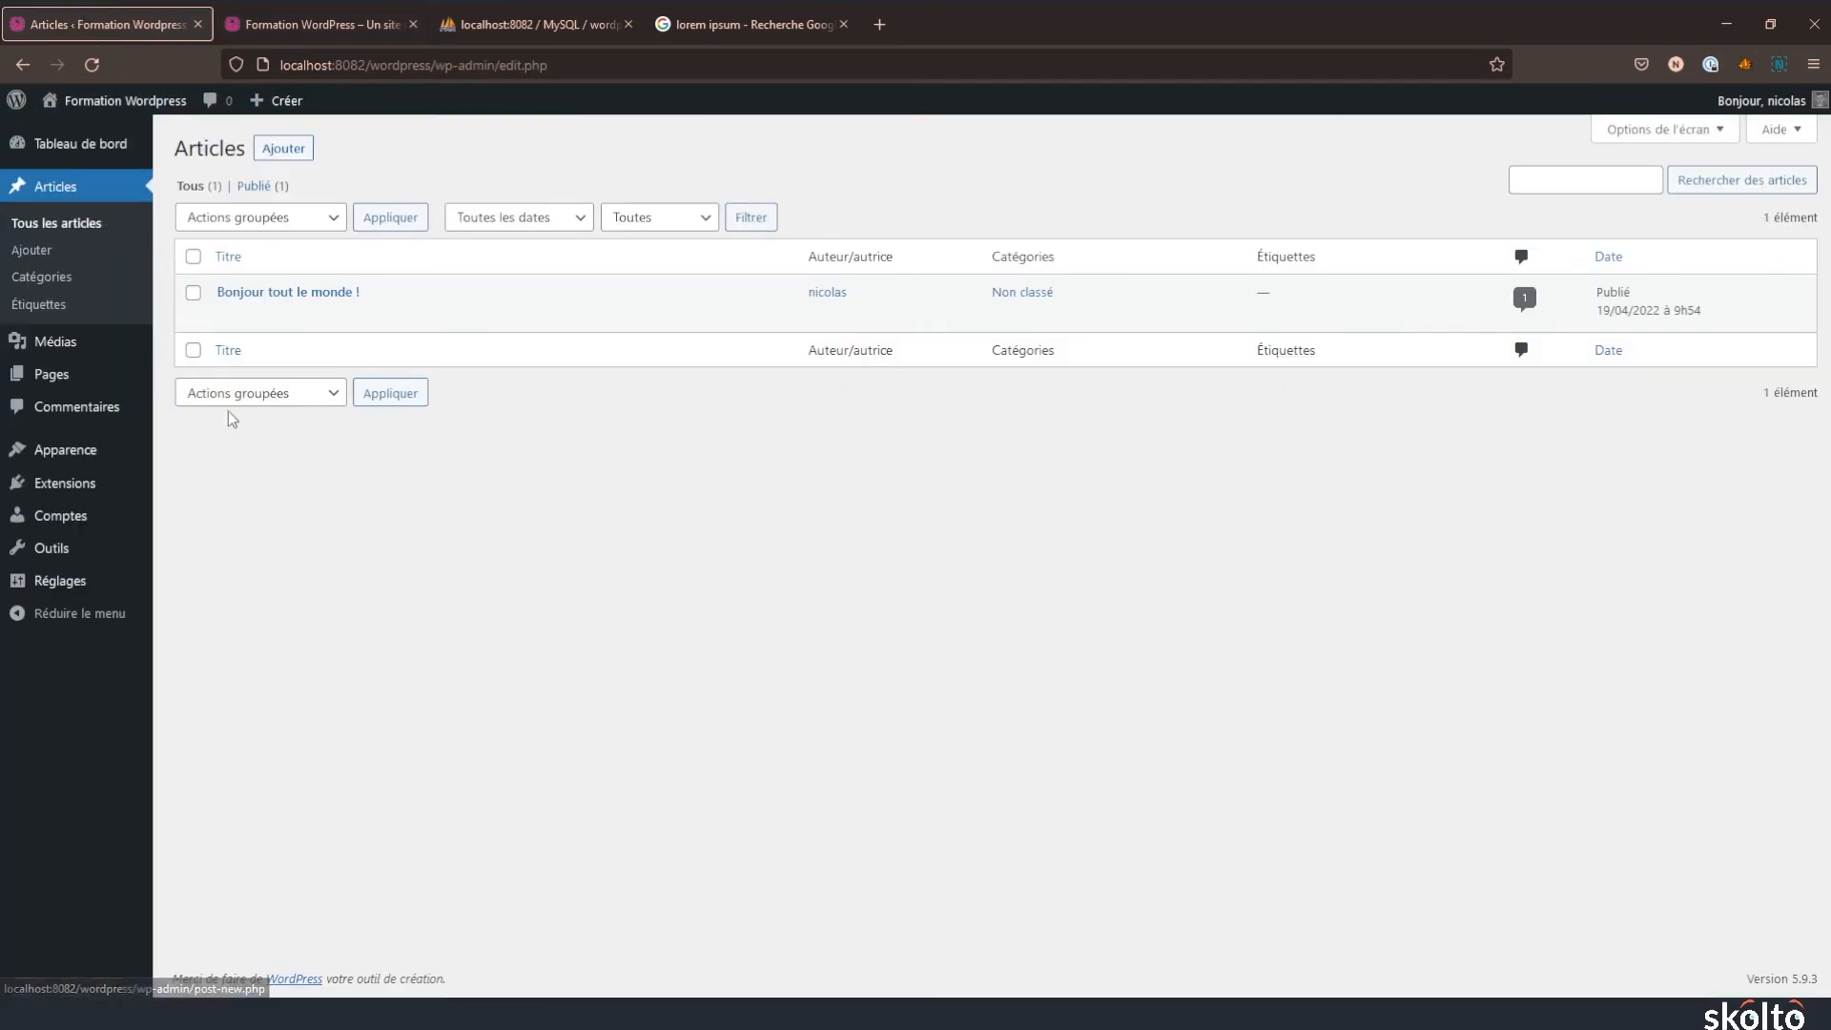
# - Start a new article and title it "Module 1"
pyautogui.click(283, 149)
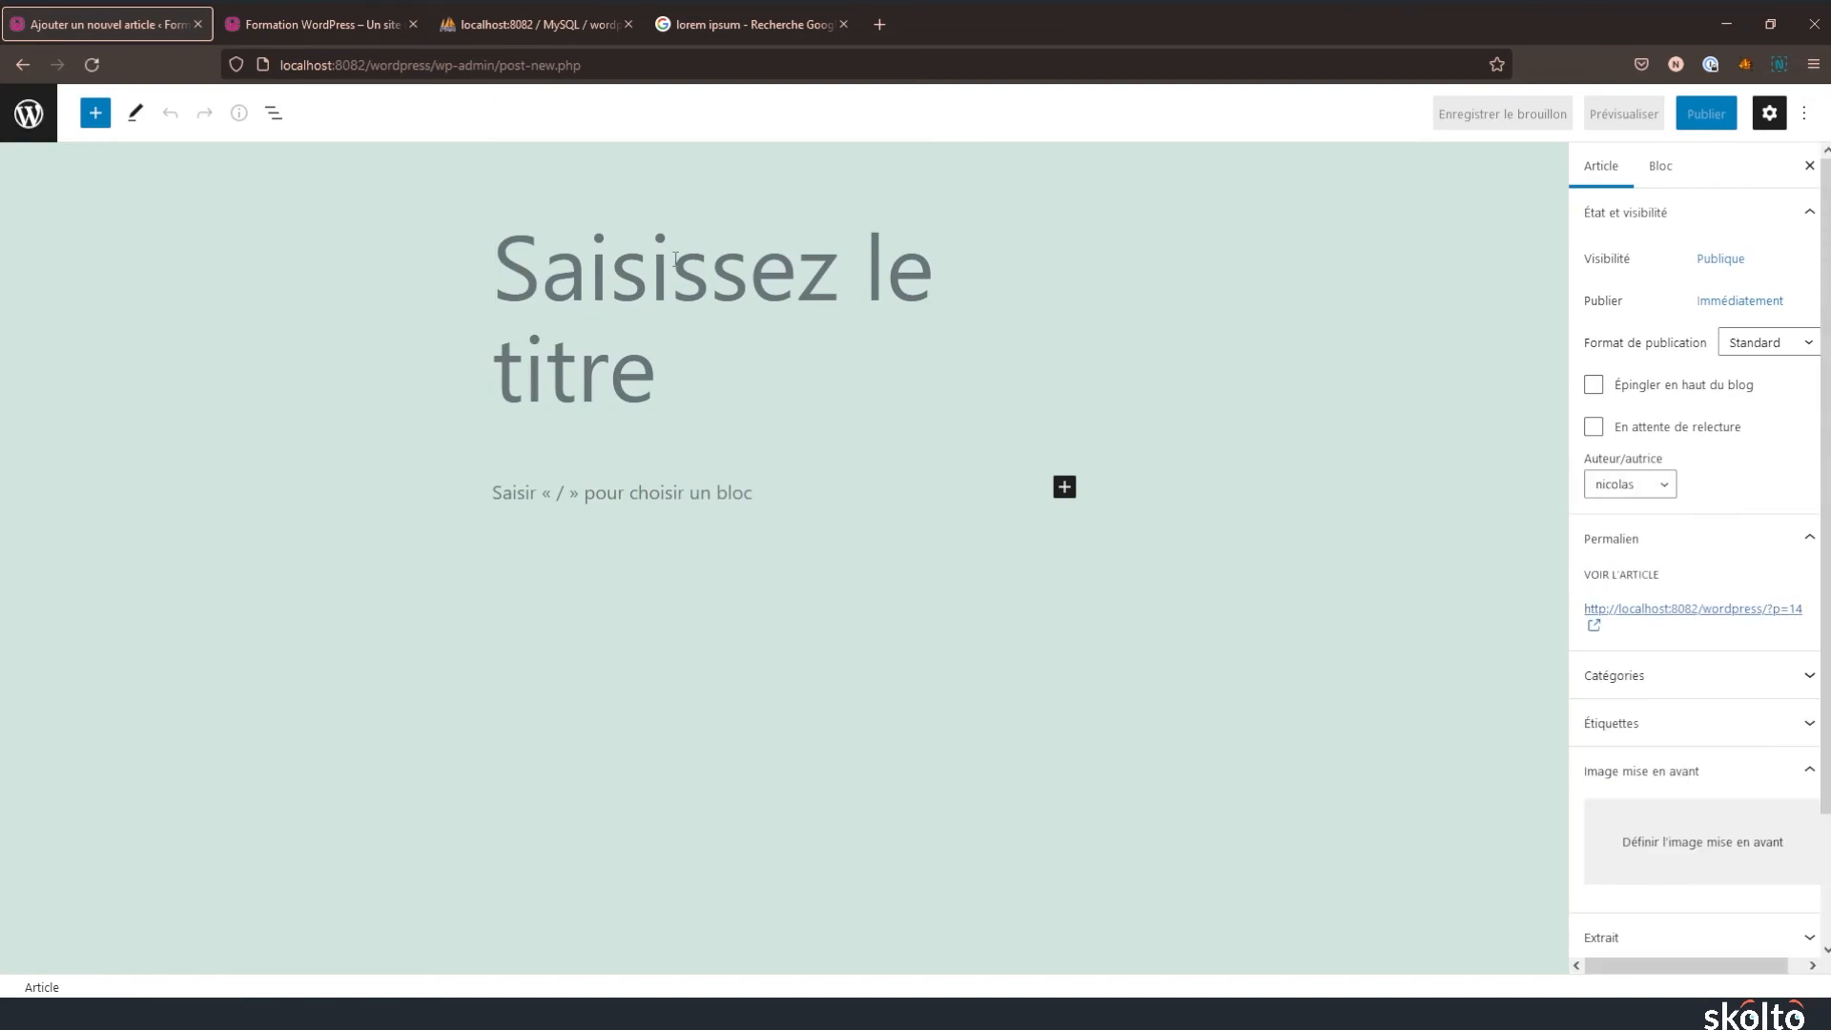
pyautogui.write('Fo')
pyautogui.press('BackSpace')
pyautogui.press('BackSpace')
pyautogui.write('Module ')
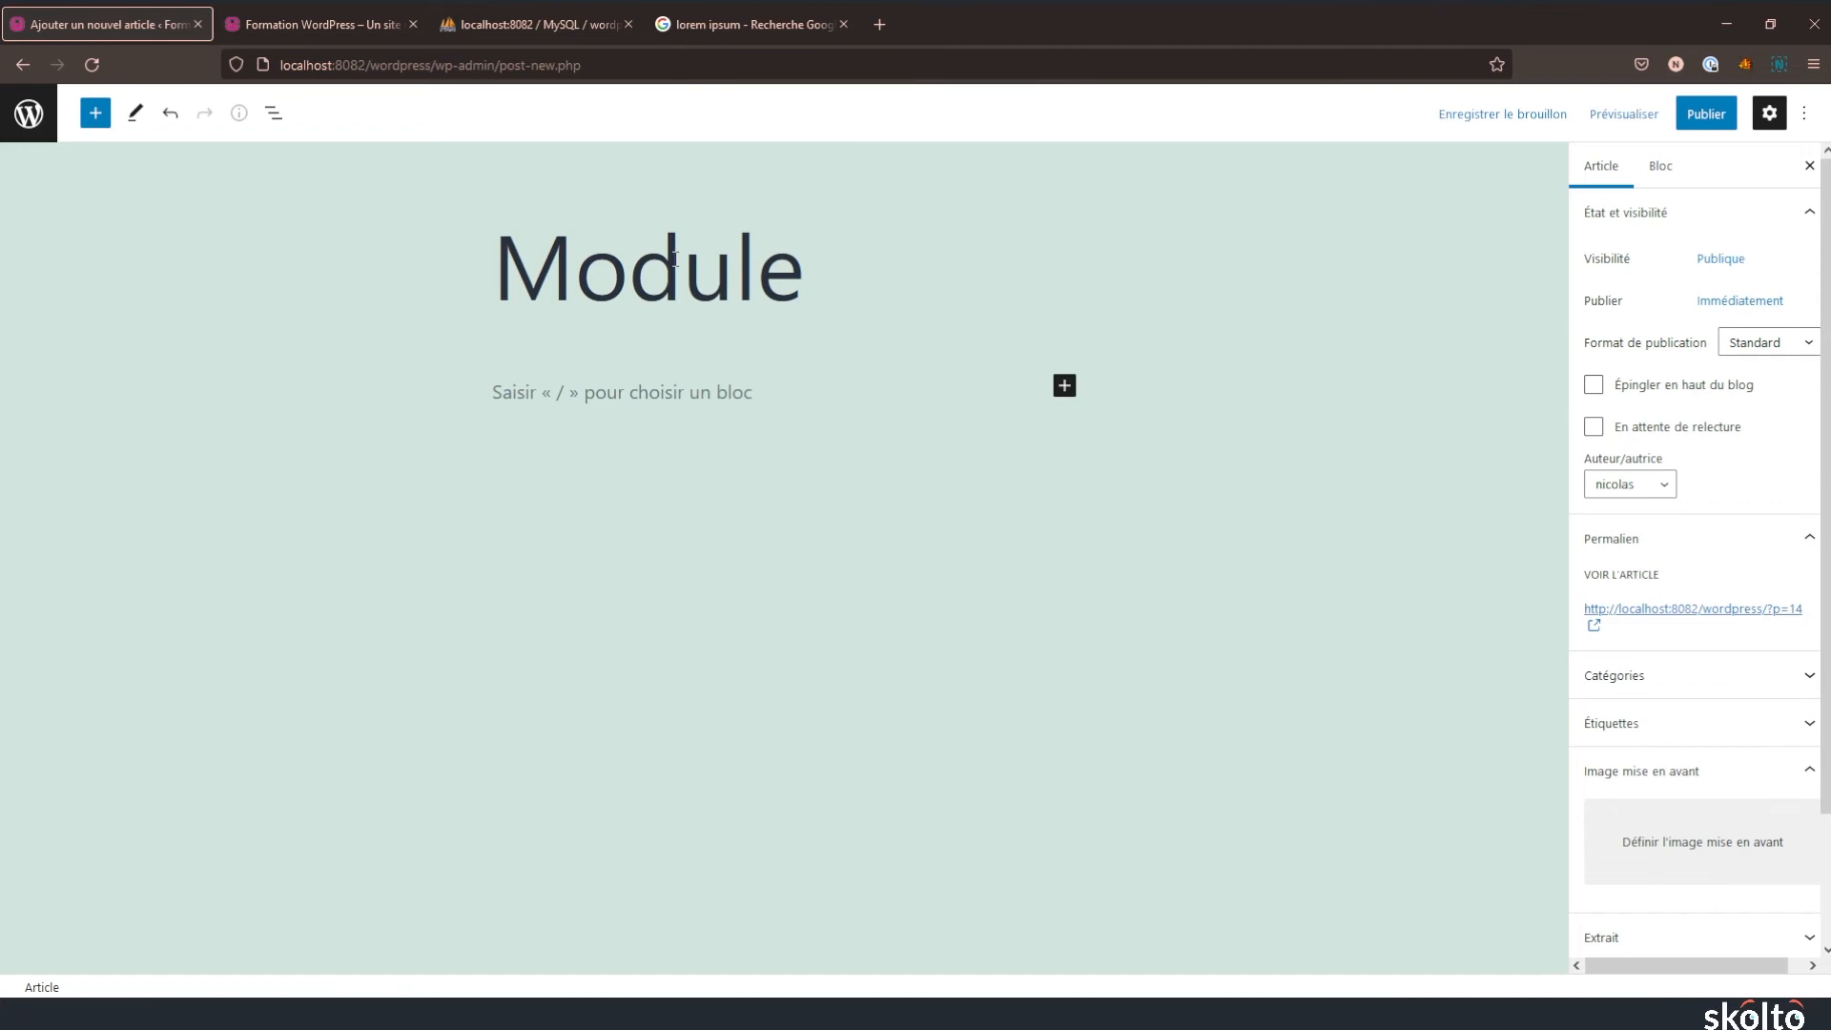
pyautogui.write('1')
# - Fill the article's first paragraph with the French description of lorem ipsum from the Google results and publish the article
pyautogui.click(625, 402)
pyautogui.click(739, 23)
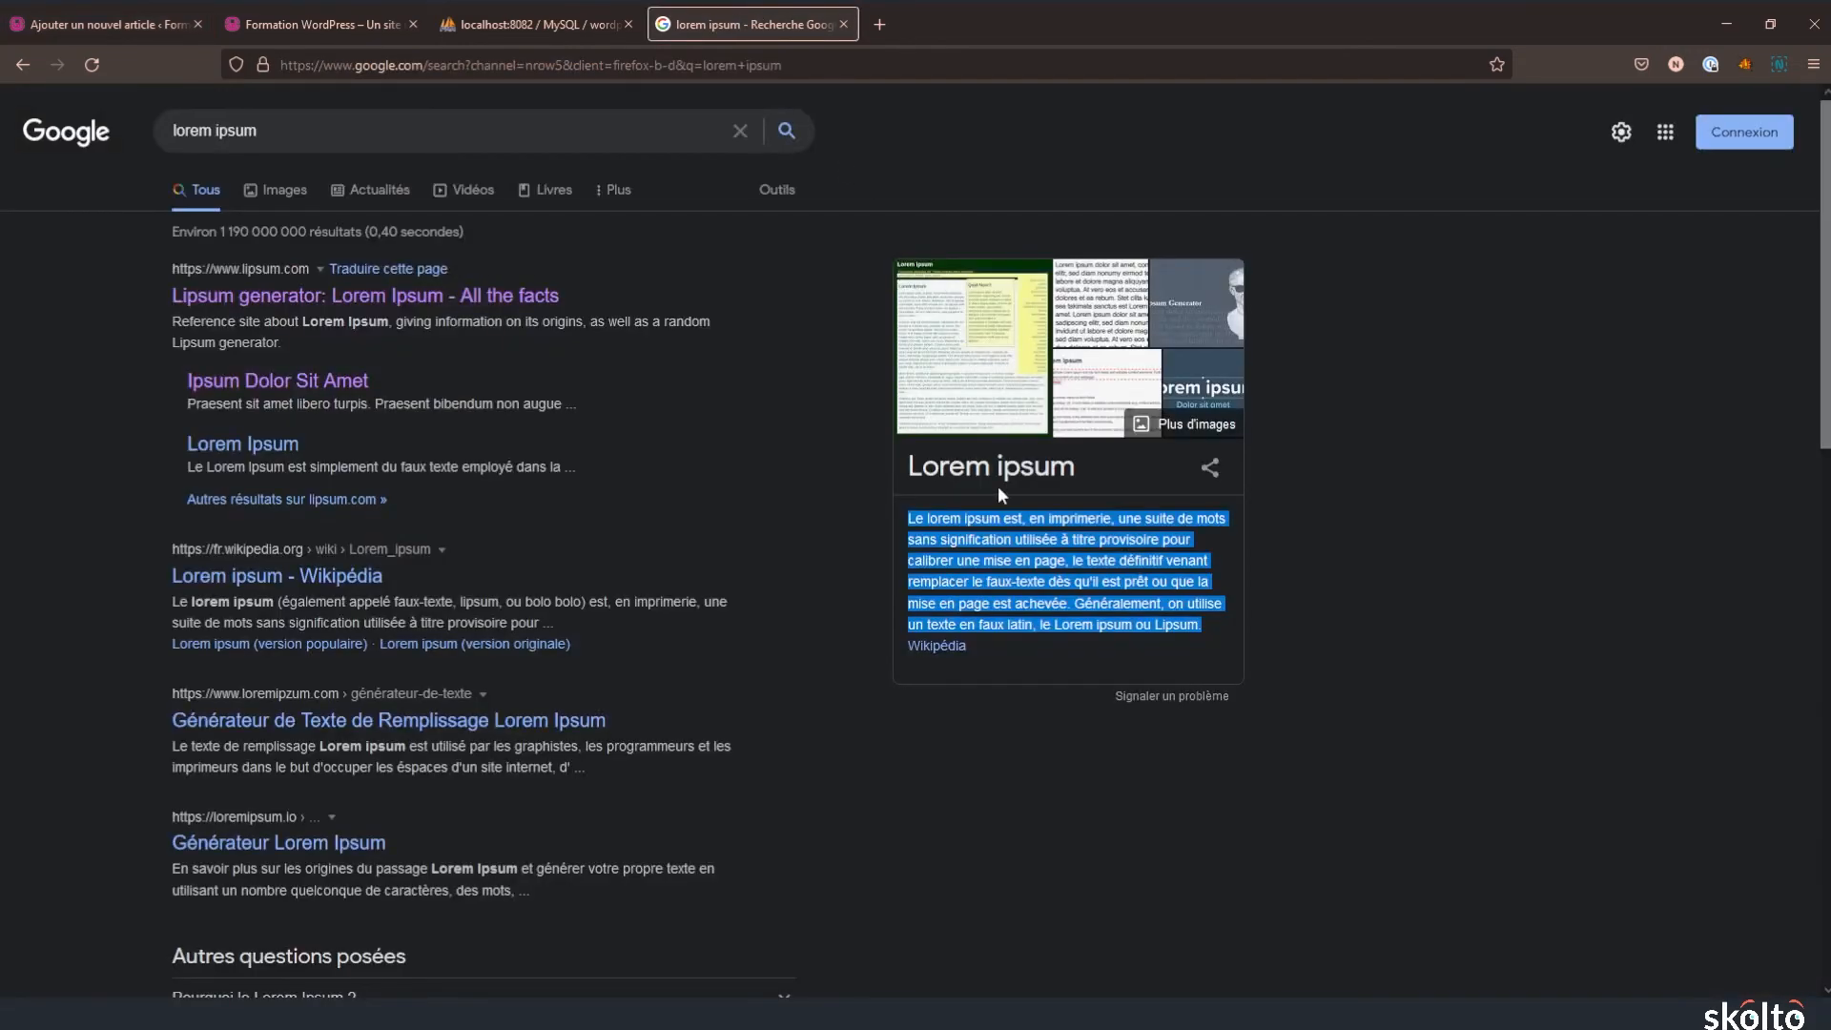
pyautogui.click(283, 28)
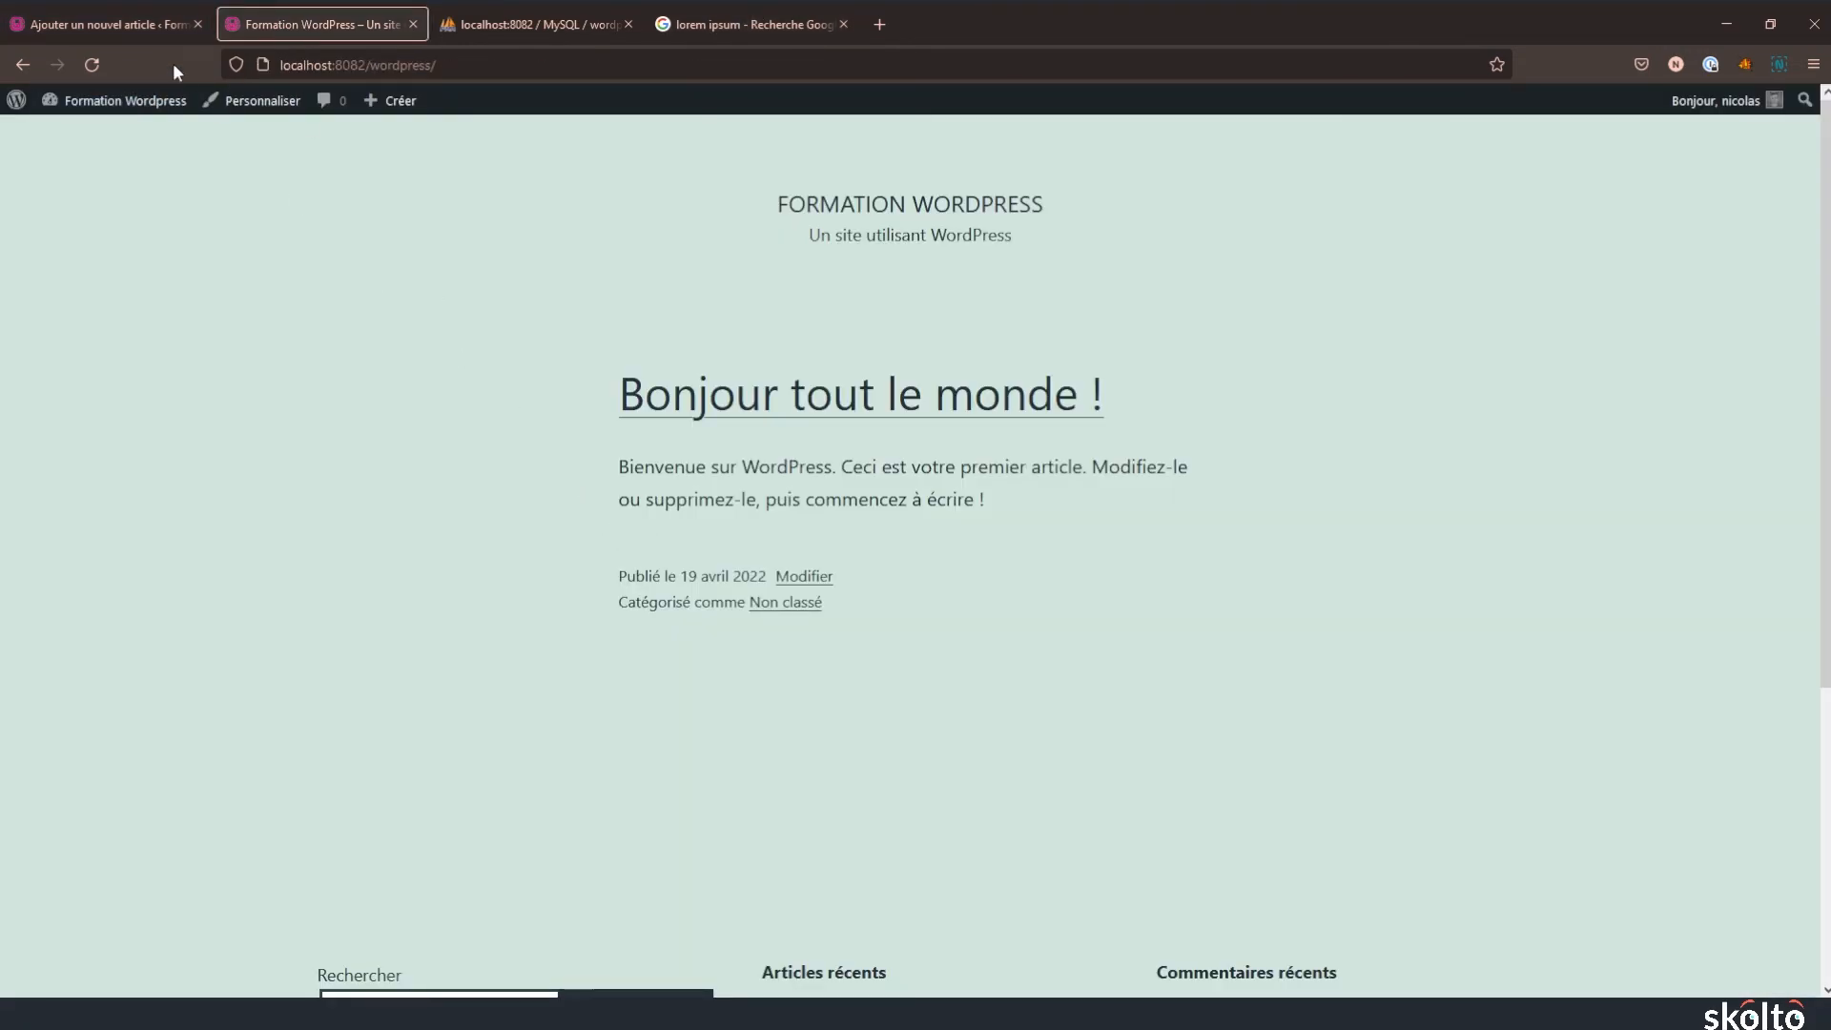
pyautogui.click(76, 24)
pyautogui.write("Le lorem ipsum est, en imprimerie, une suite de mots sans signification utilisée à titre provisoire pour calibrer une mise en page, le texte définitif venant remplacer le faux-texte dès qu'il est prêt ou que la mise en page est achevée. Généralement, on utilise un texte en faux latin, le Lorem ipsum ou Lipsum.")
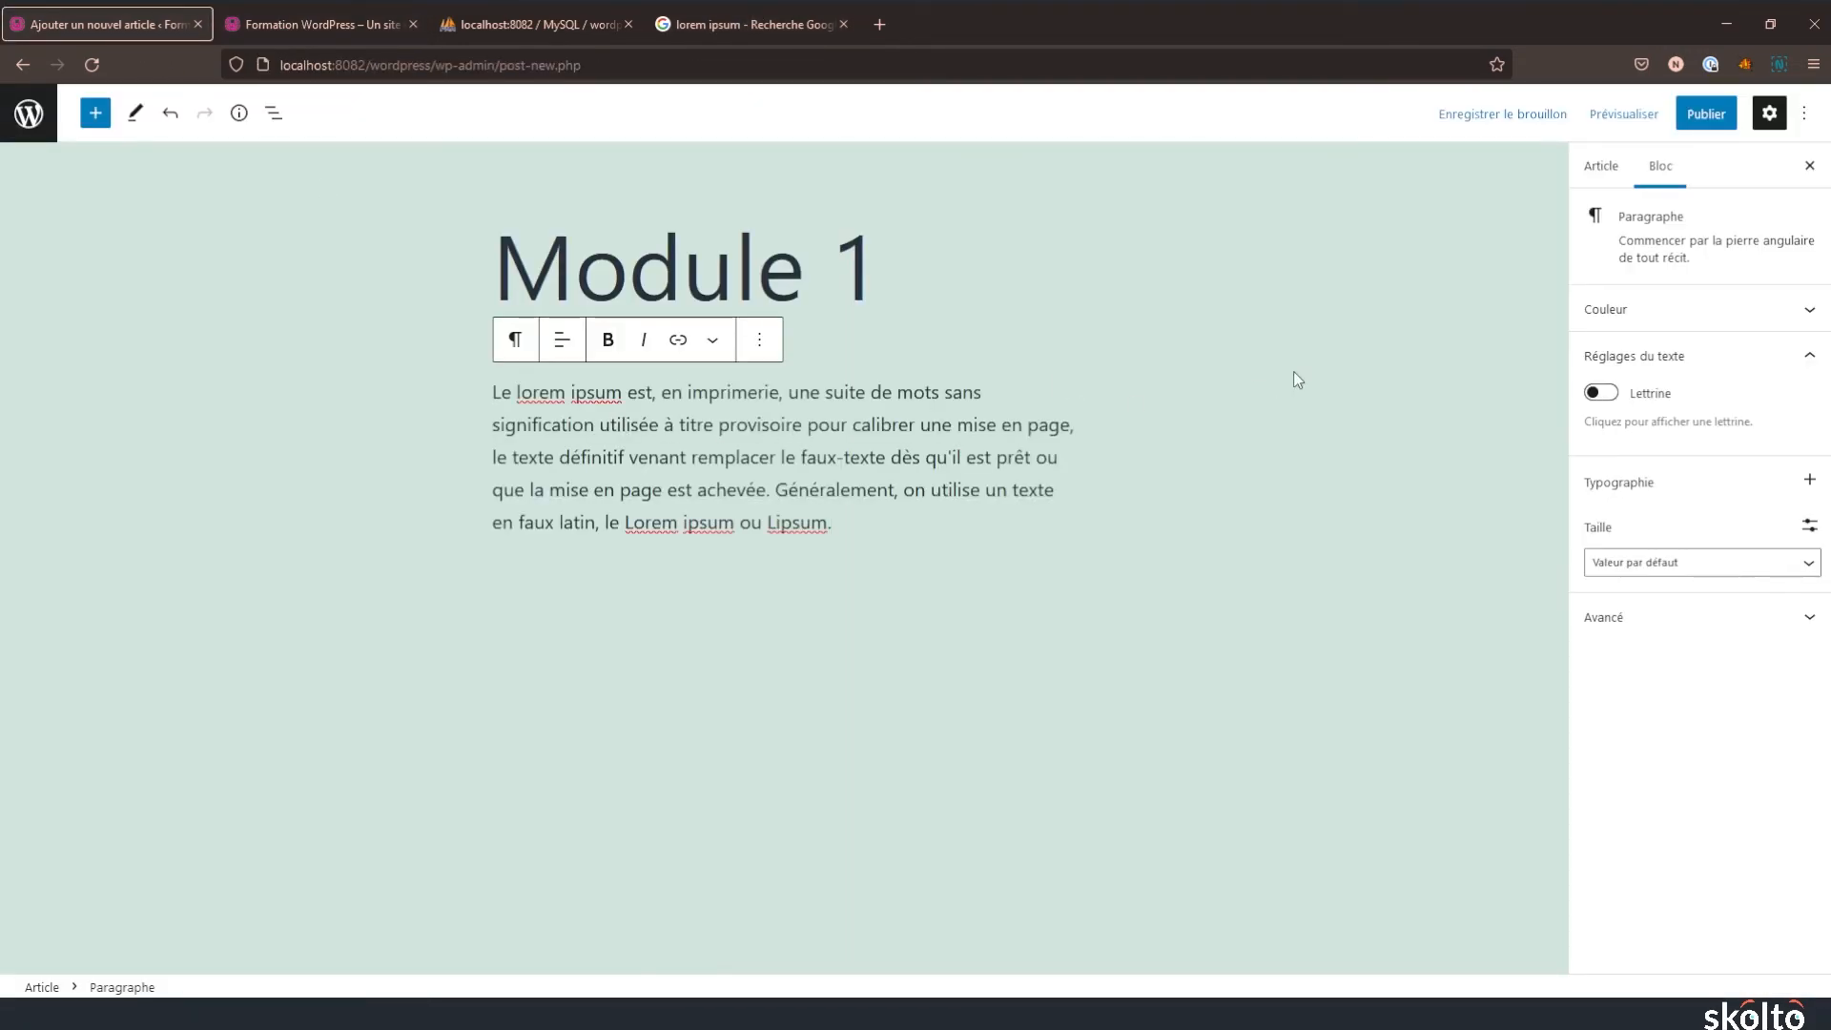
pyautogui.click(1706, 114)
pyautogui.click(1641, 115)
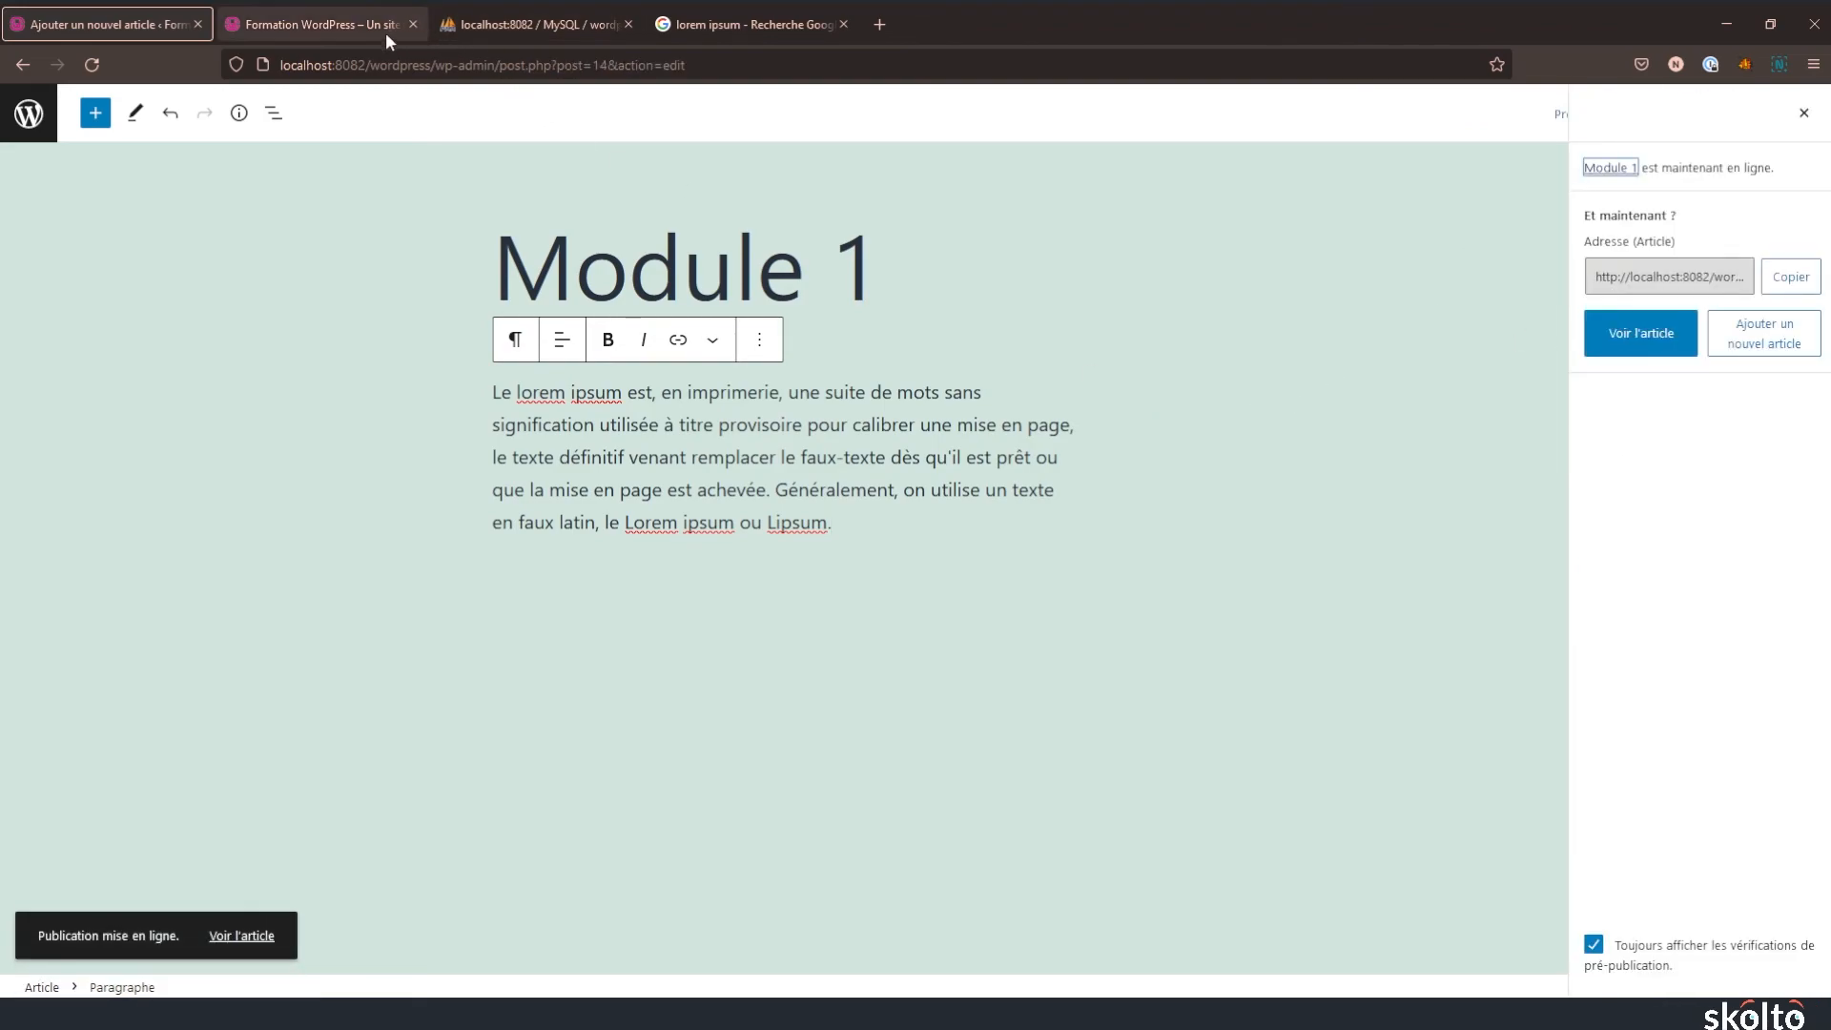
# - Reload the site's home page, review the posts it lists, and leave the editor for the admin article list
pyautogui.click(364, 32)
pyautogui.click(84, 65)
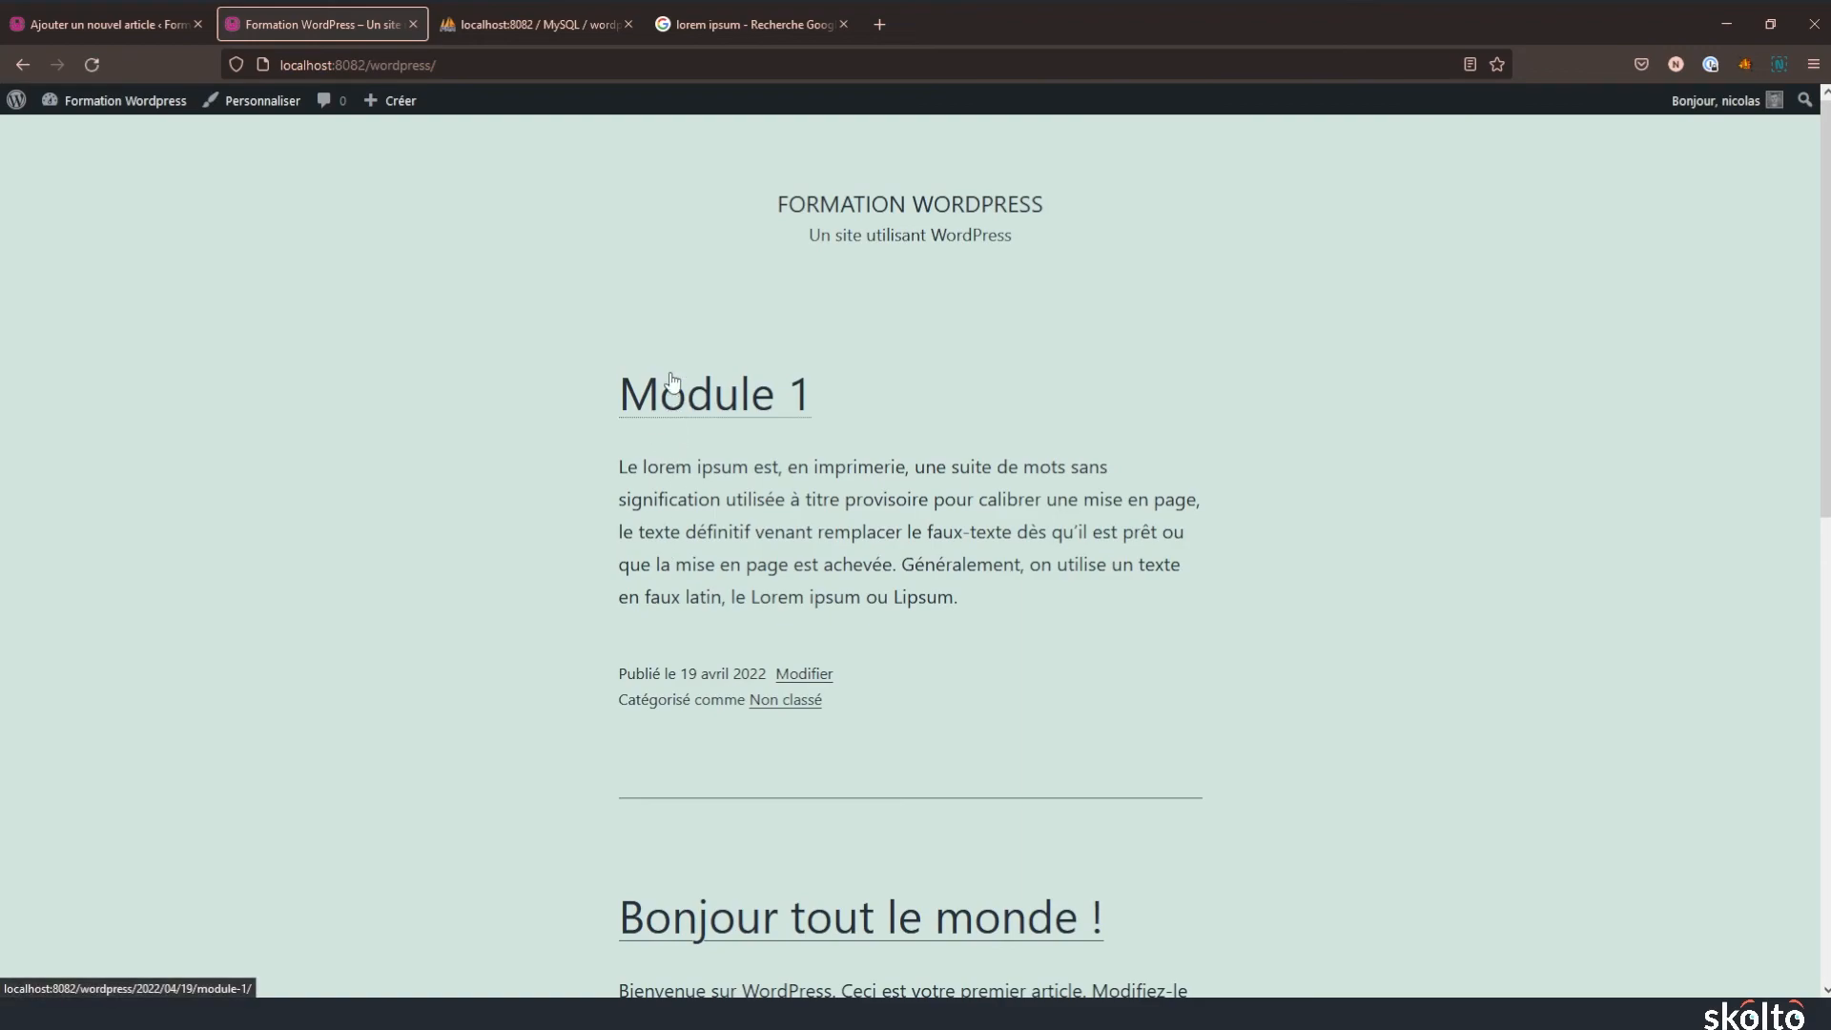
pyautogui.scroll(-1, 775, 487)
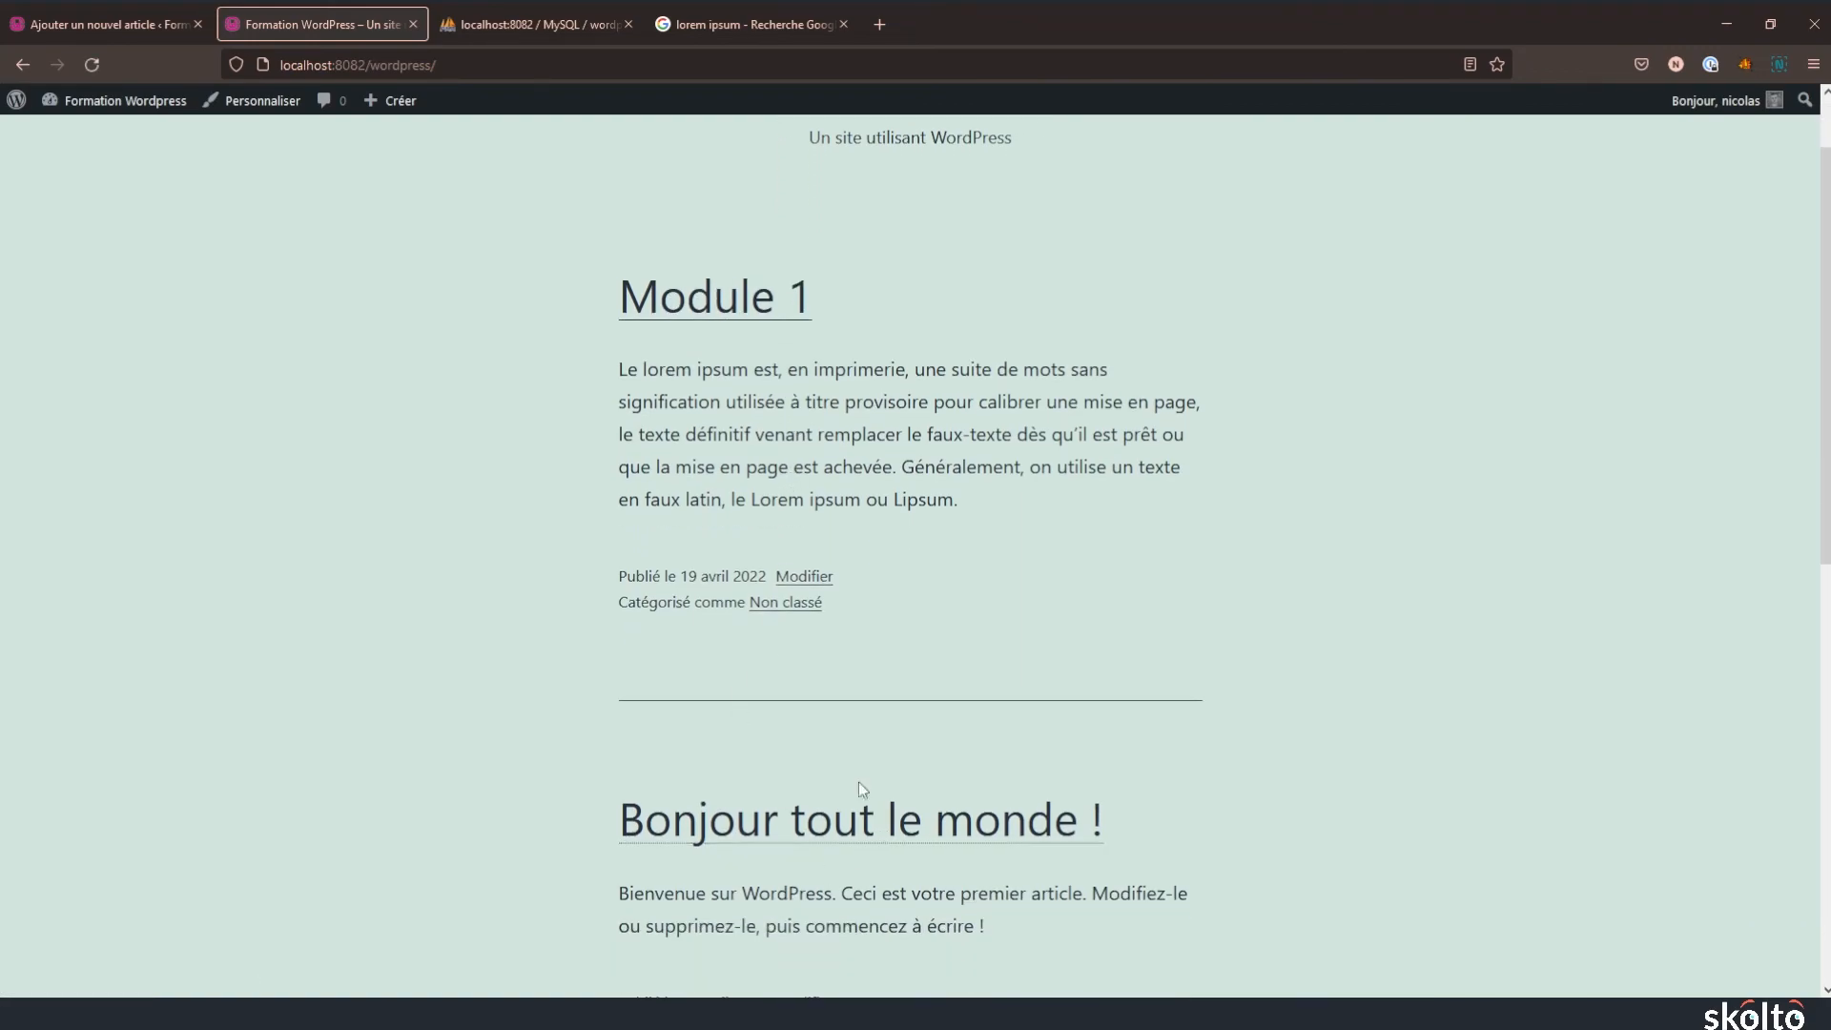
pyautogui.scroll(1, 909, 838)
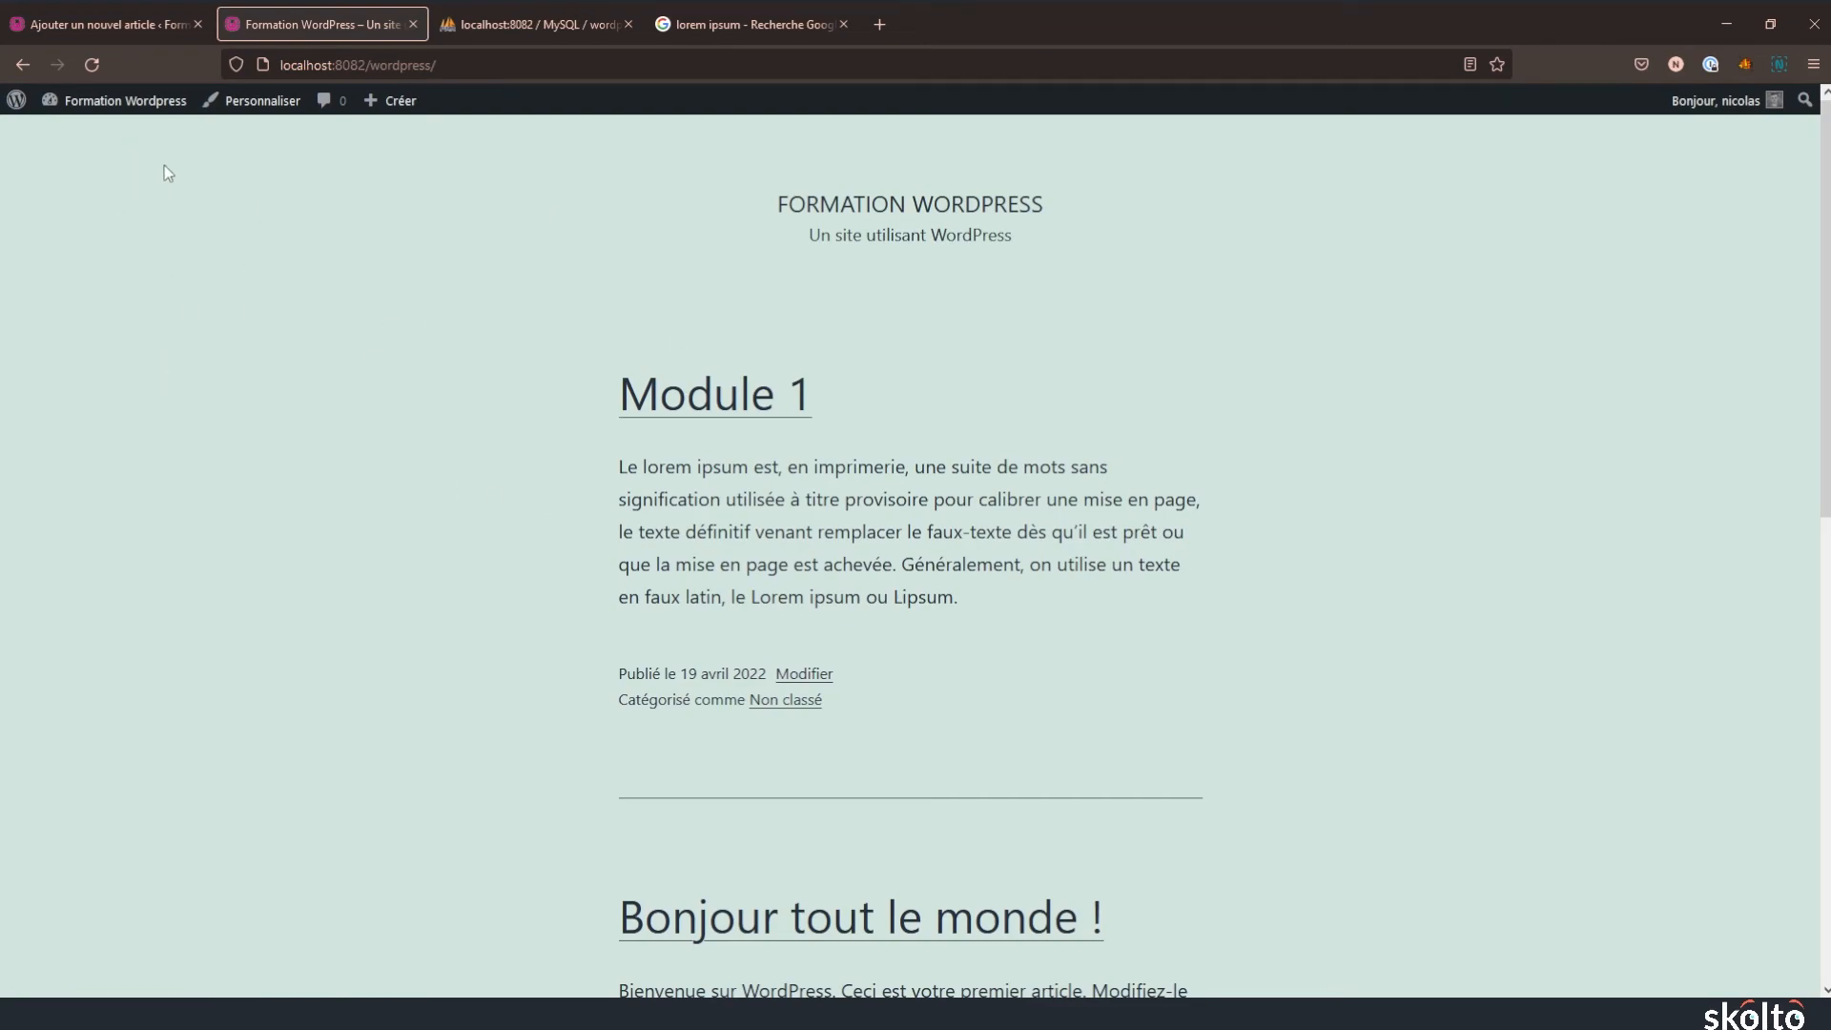
pyautogui.click(80, 31)
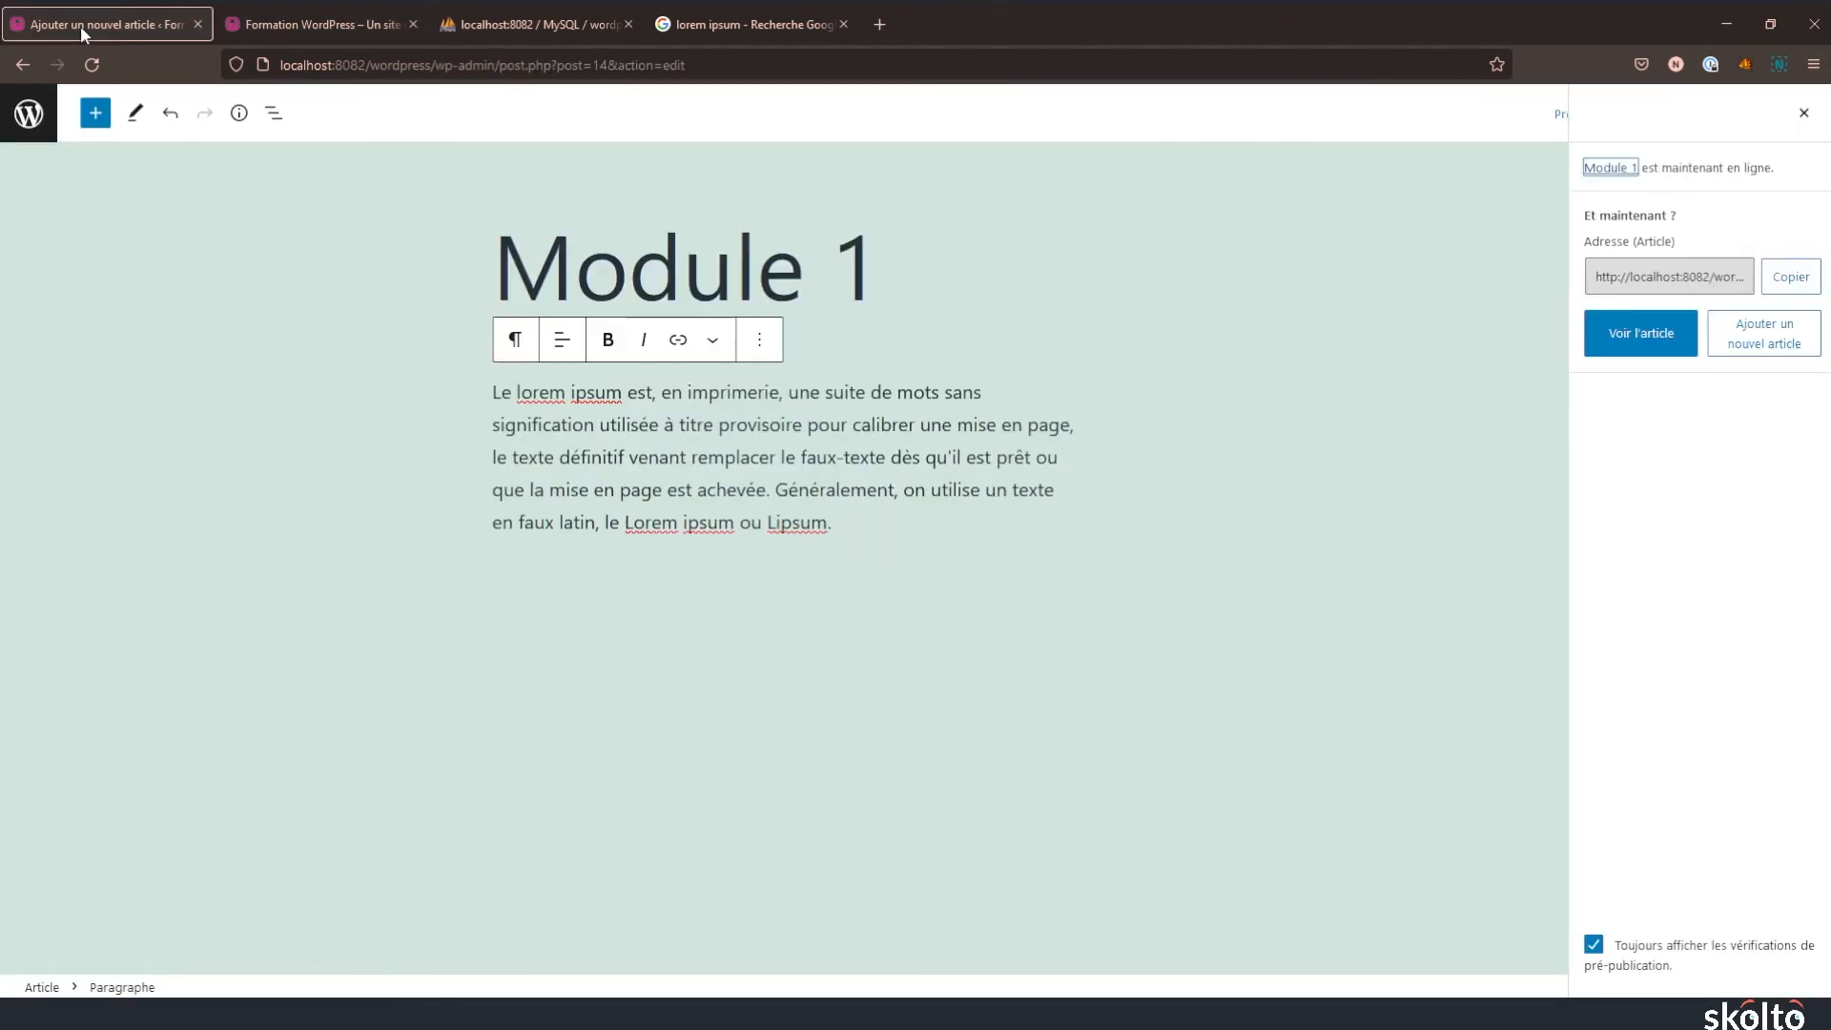
pyautogui.click(32, 134)
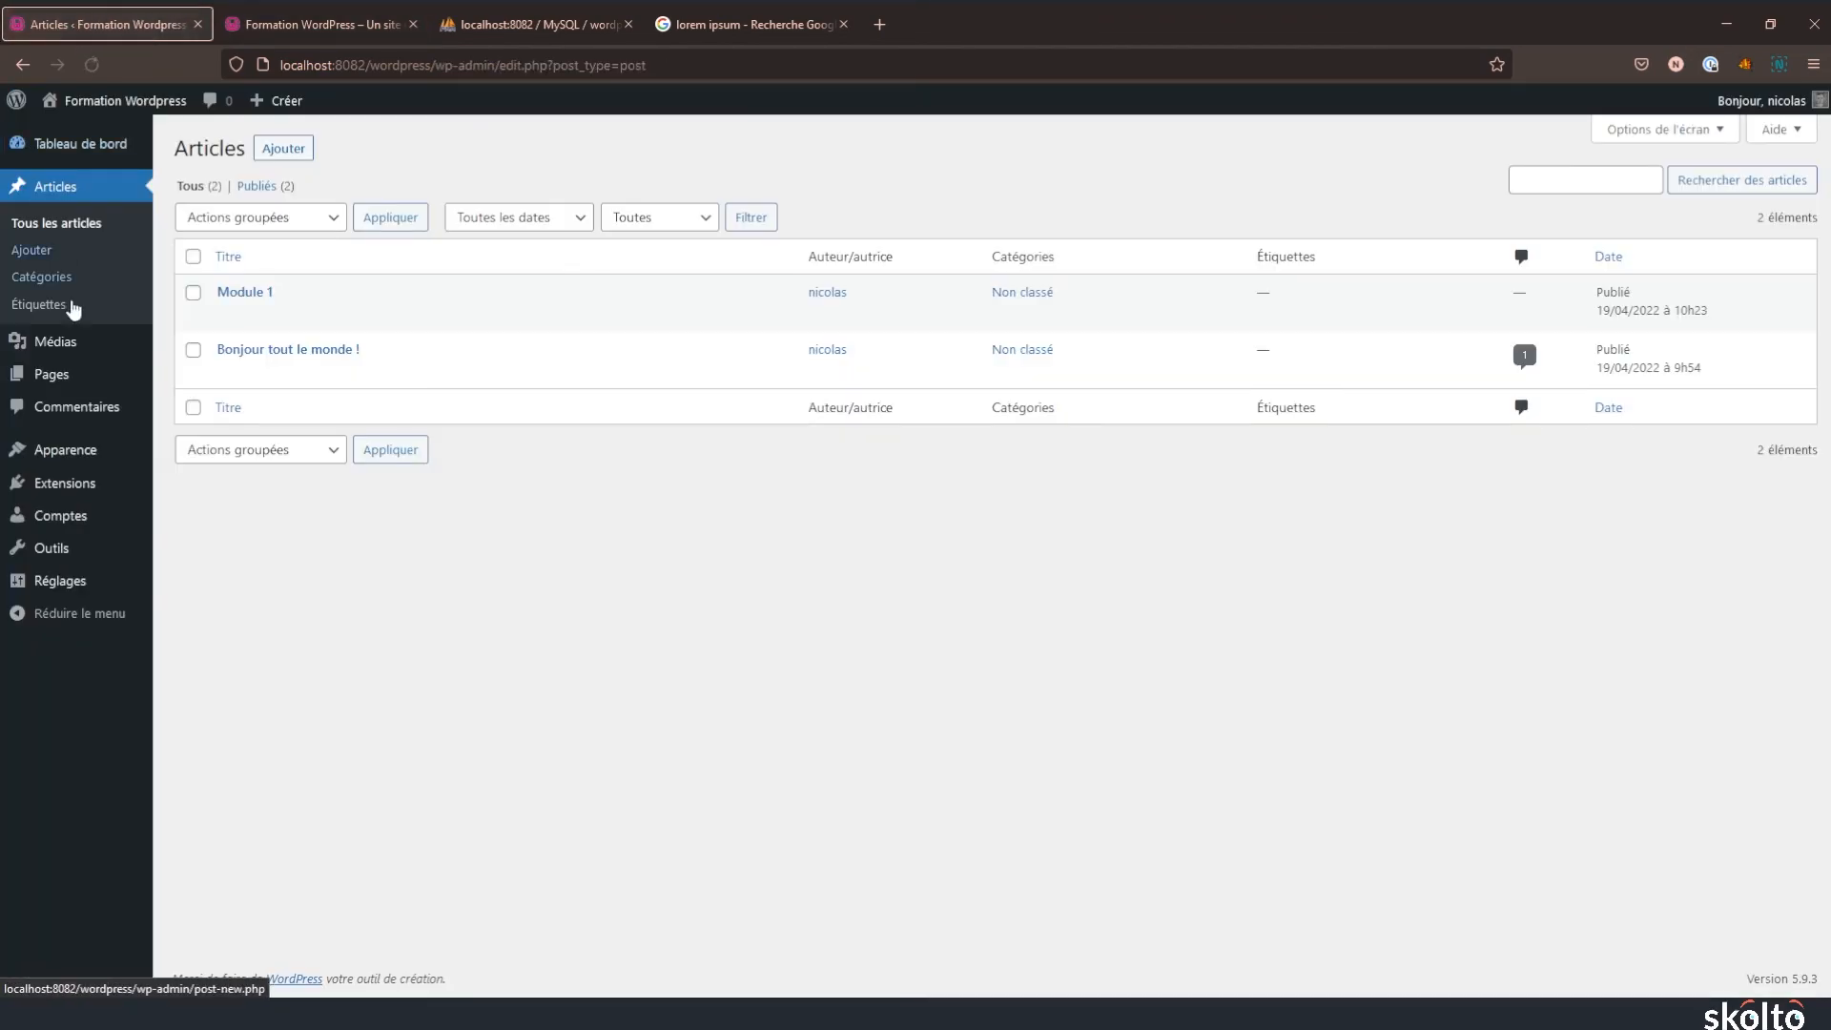
# - In the reading settings, make the home page a static page using "Formation wordpress" and save the changes
pyautogui.click(60, 584)
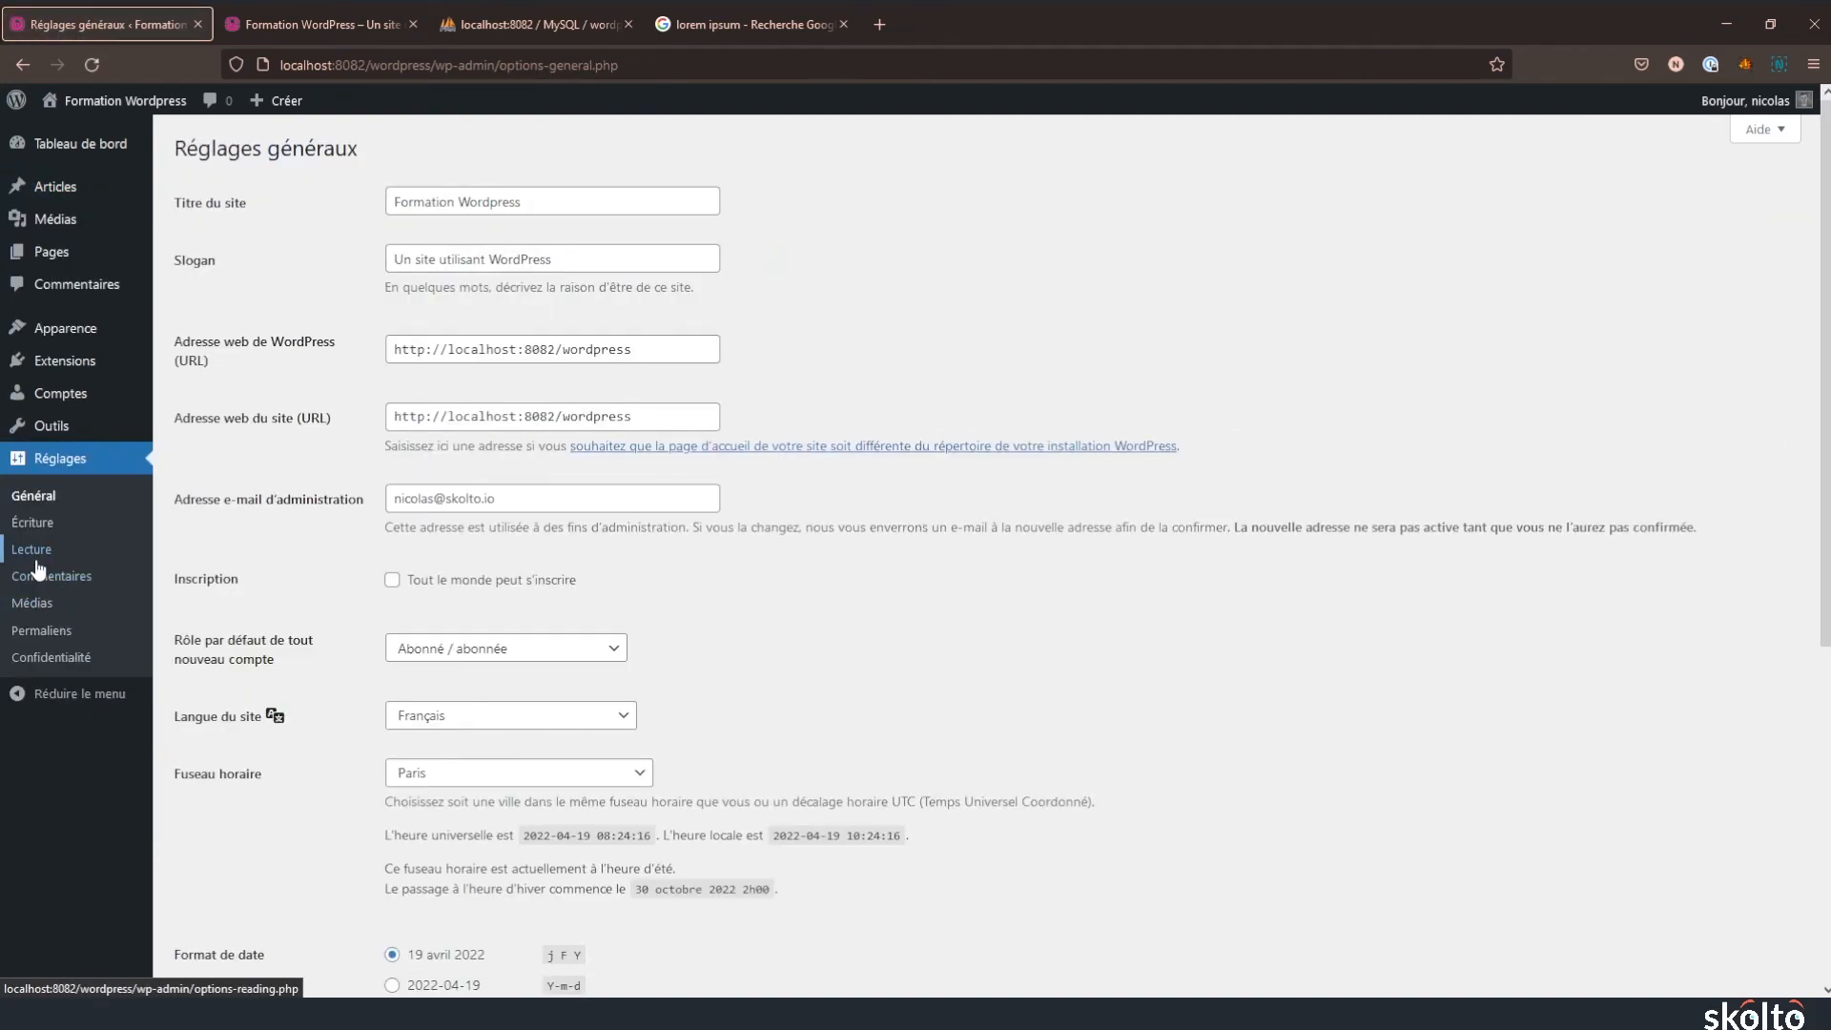
pyautogui.click(36, 560)
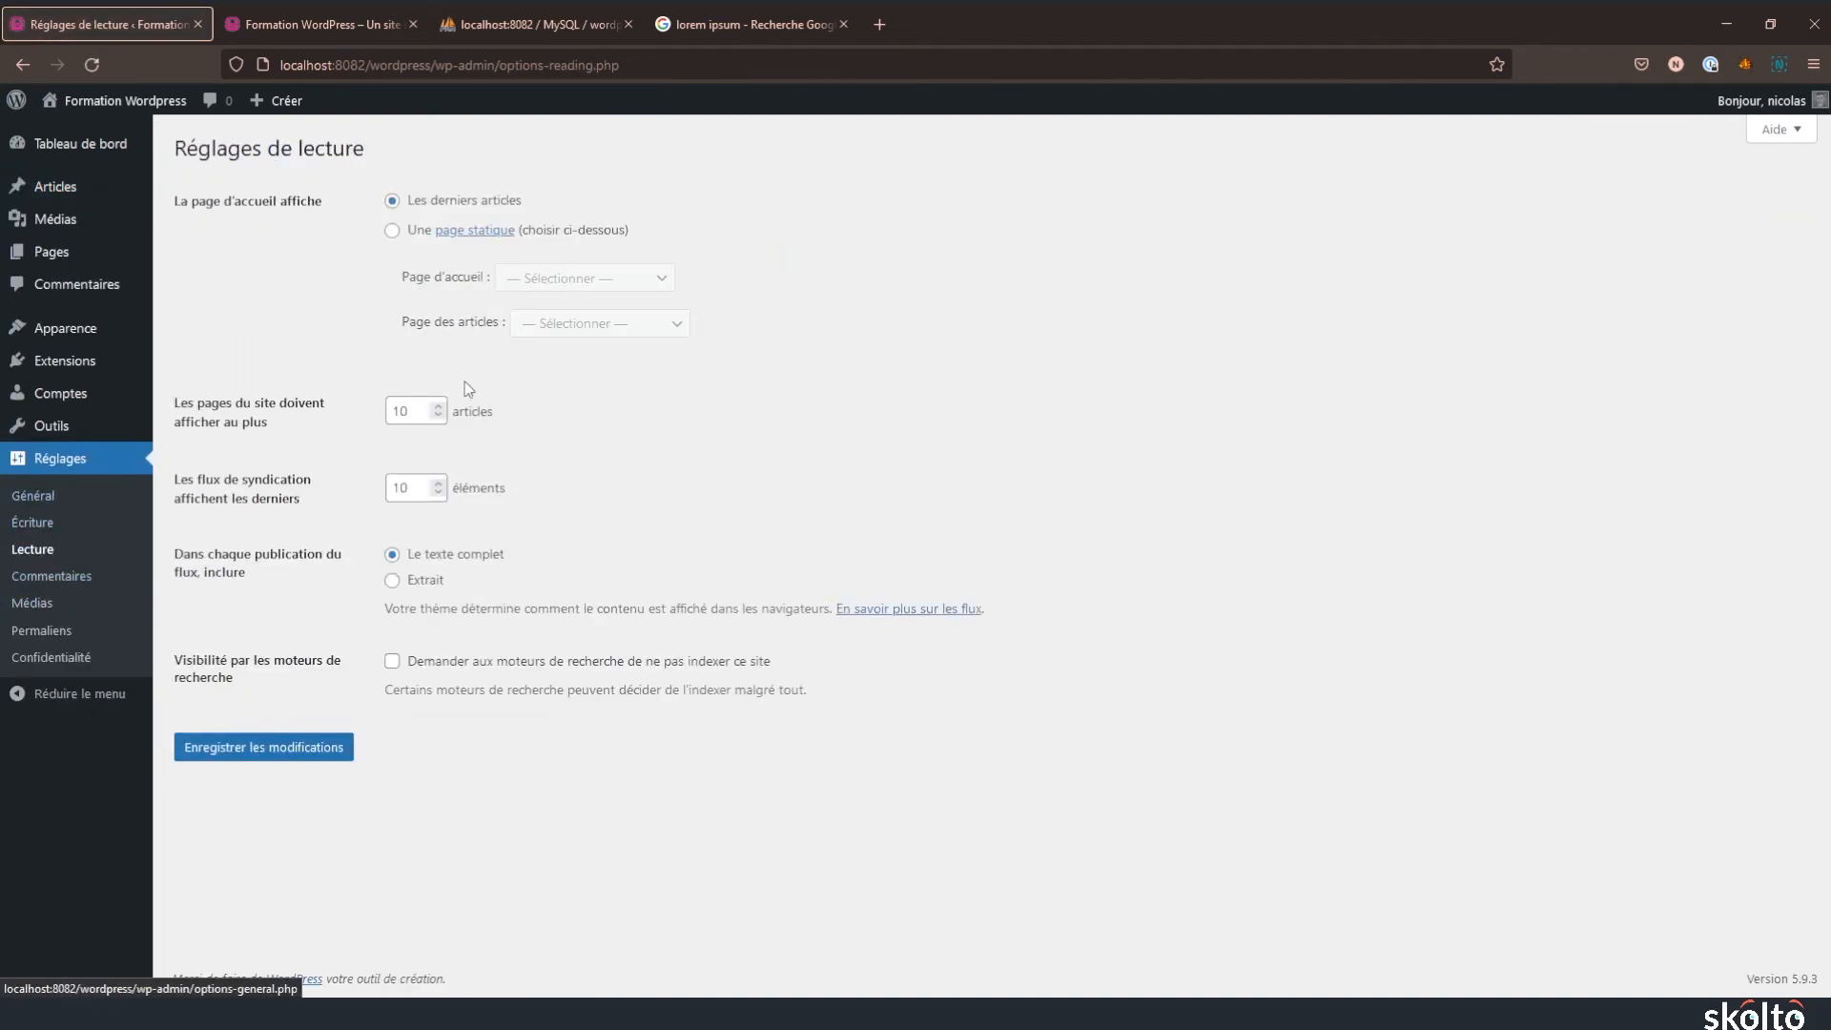
pyautogui.moveTo(177, 201); pyautogui.dragTo(358, 224)
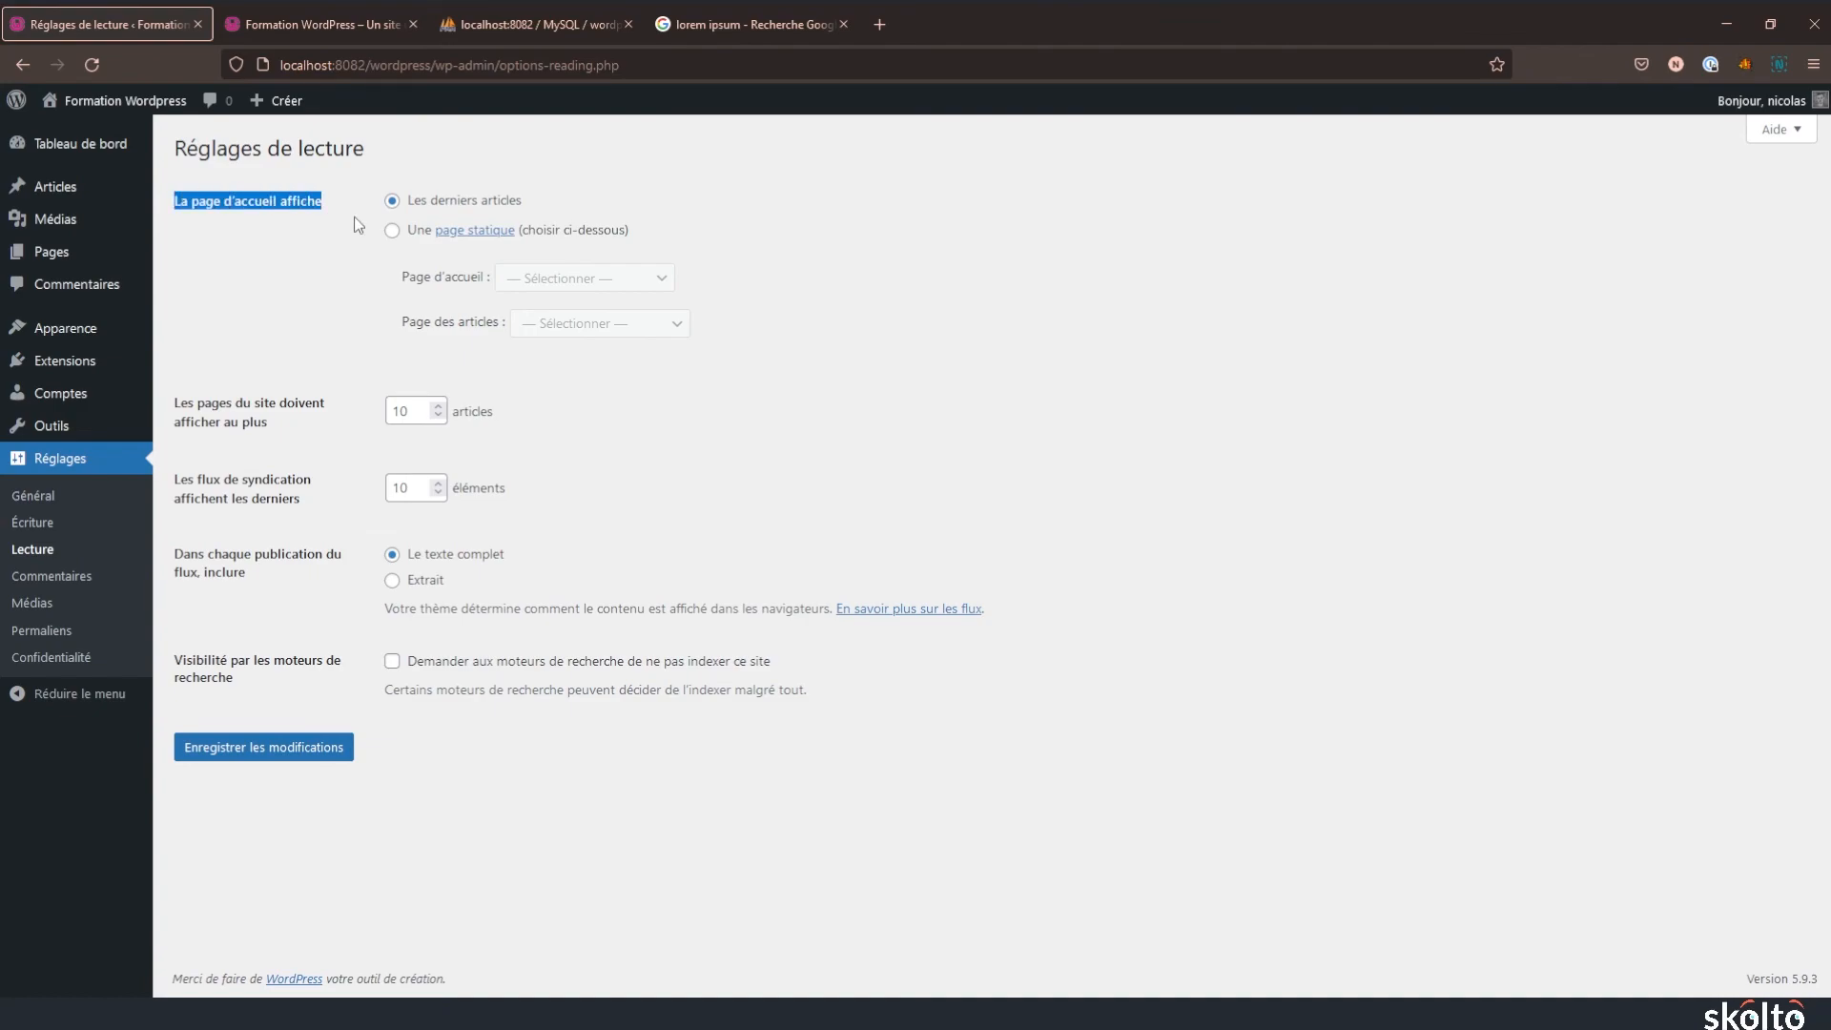
pyautogui.click(394, 231)
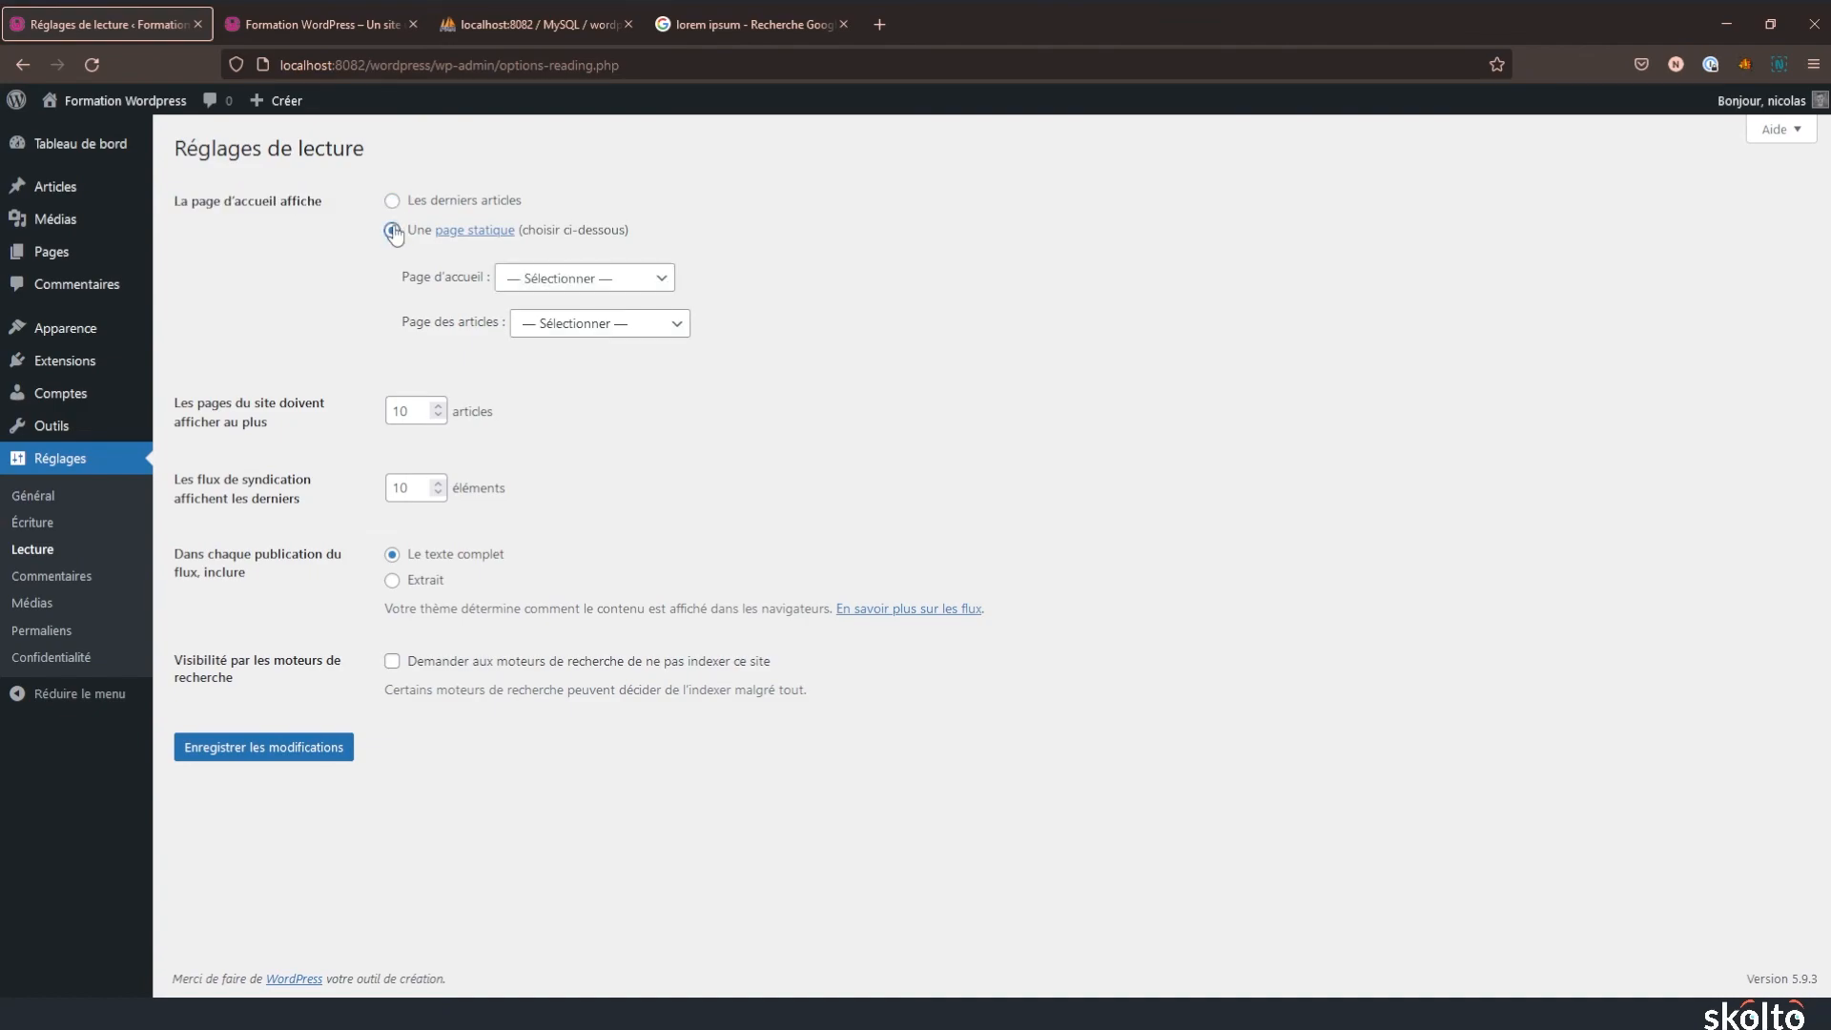
pyautogui.click(568, 281)
pyautogui.click(591, 341)
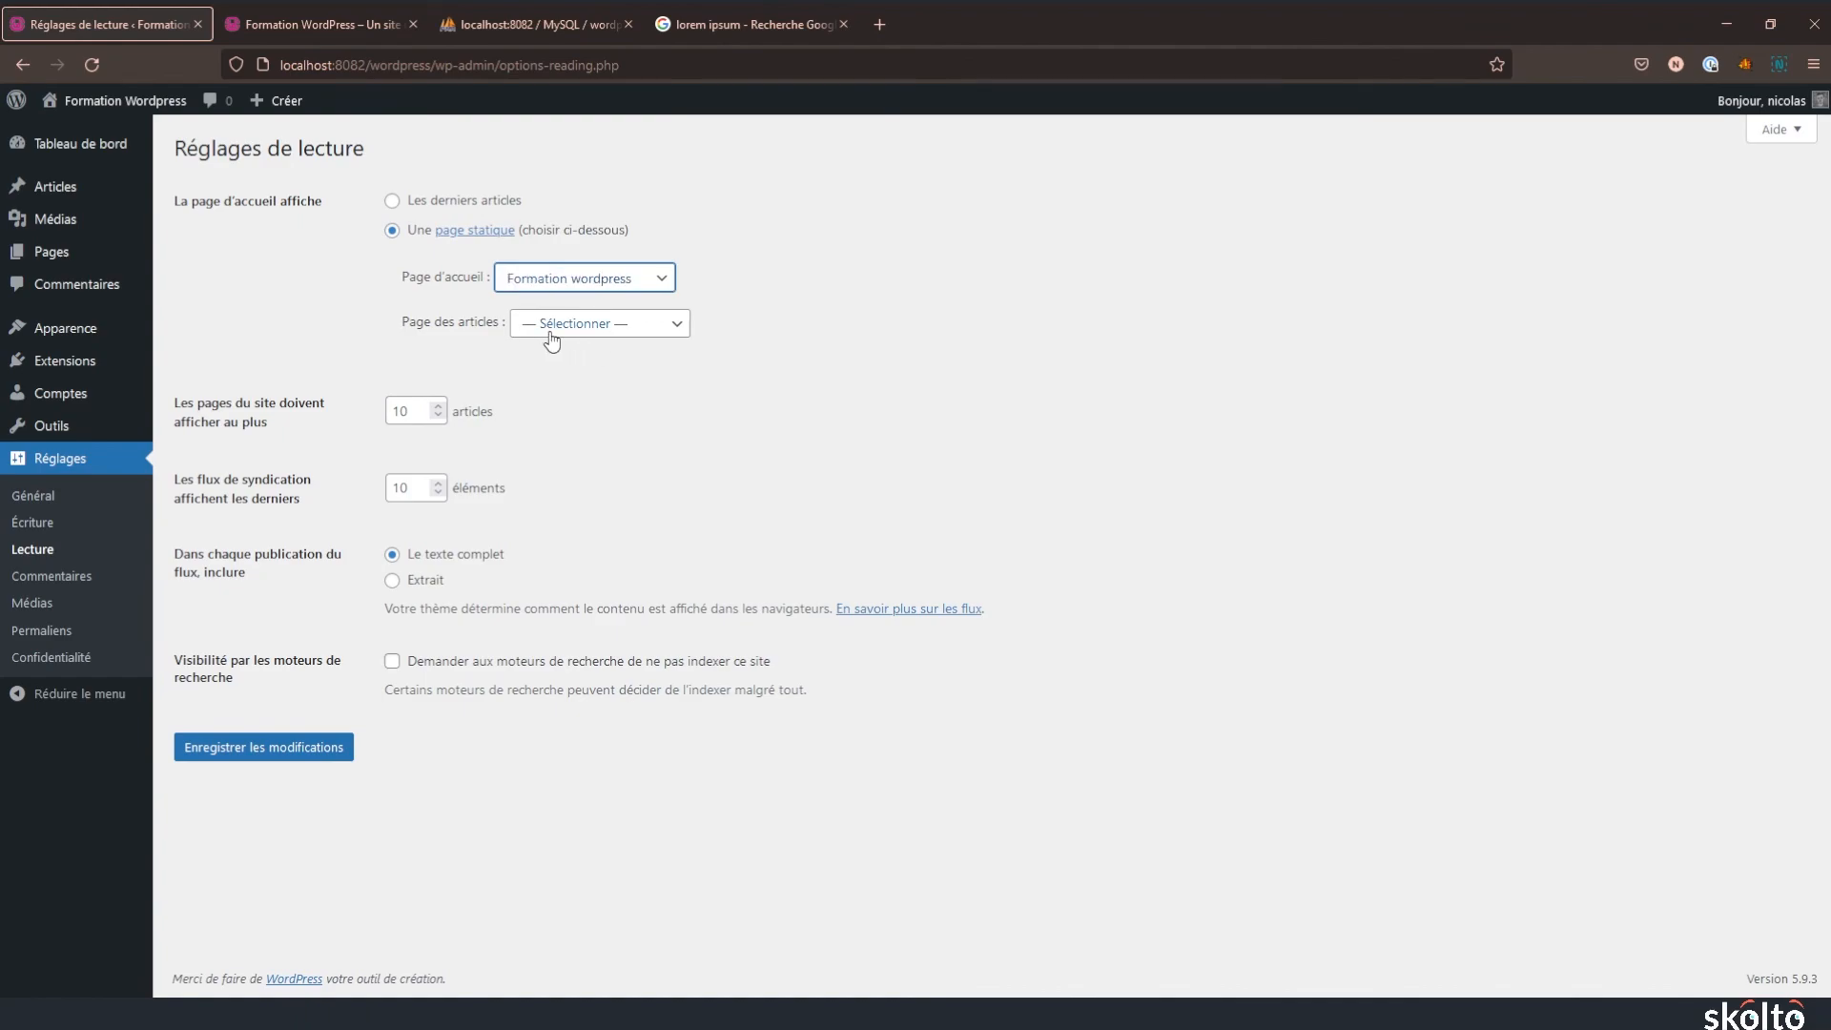
pyautogui.click(574, 329)
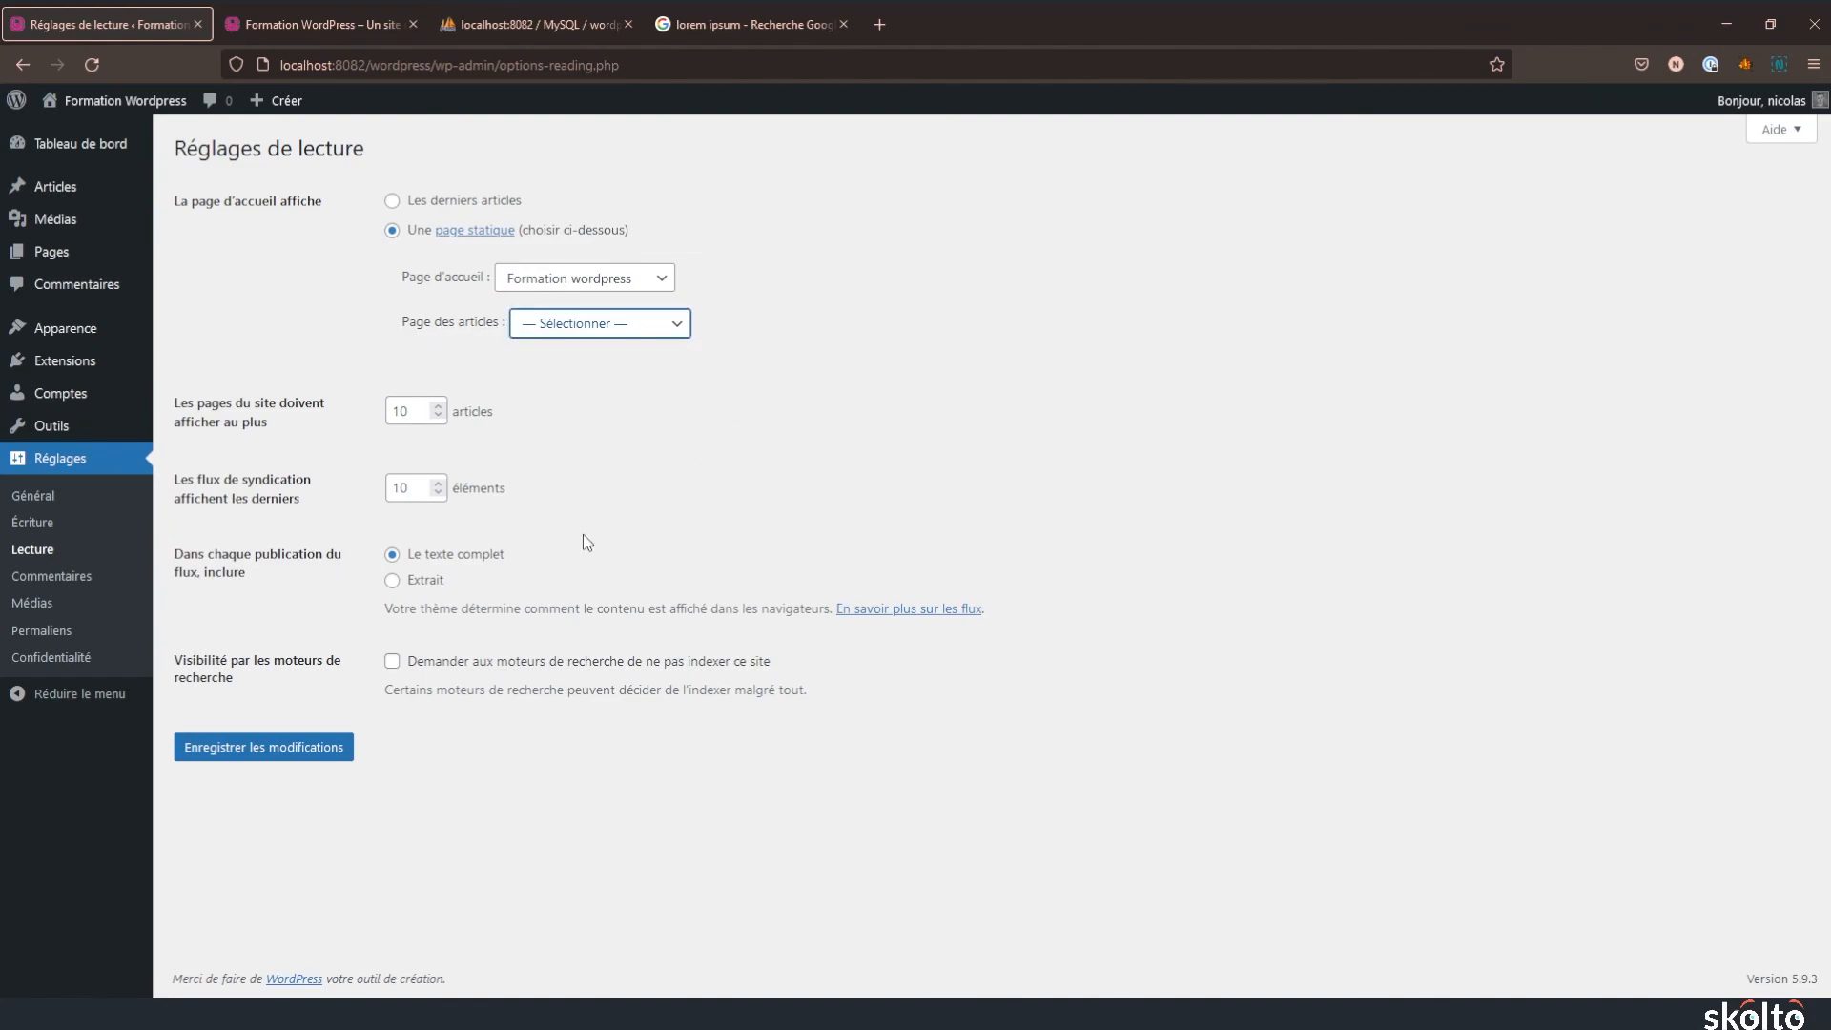
pyautogui.click(243, 748)
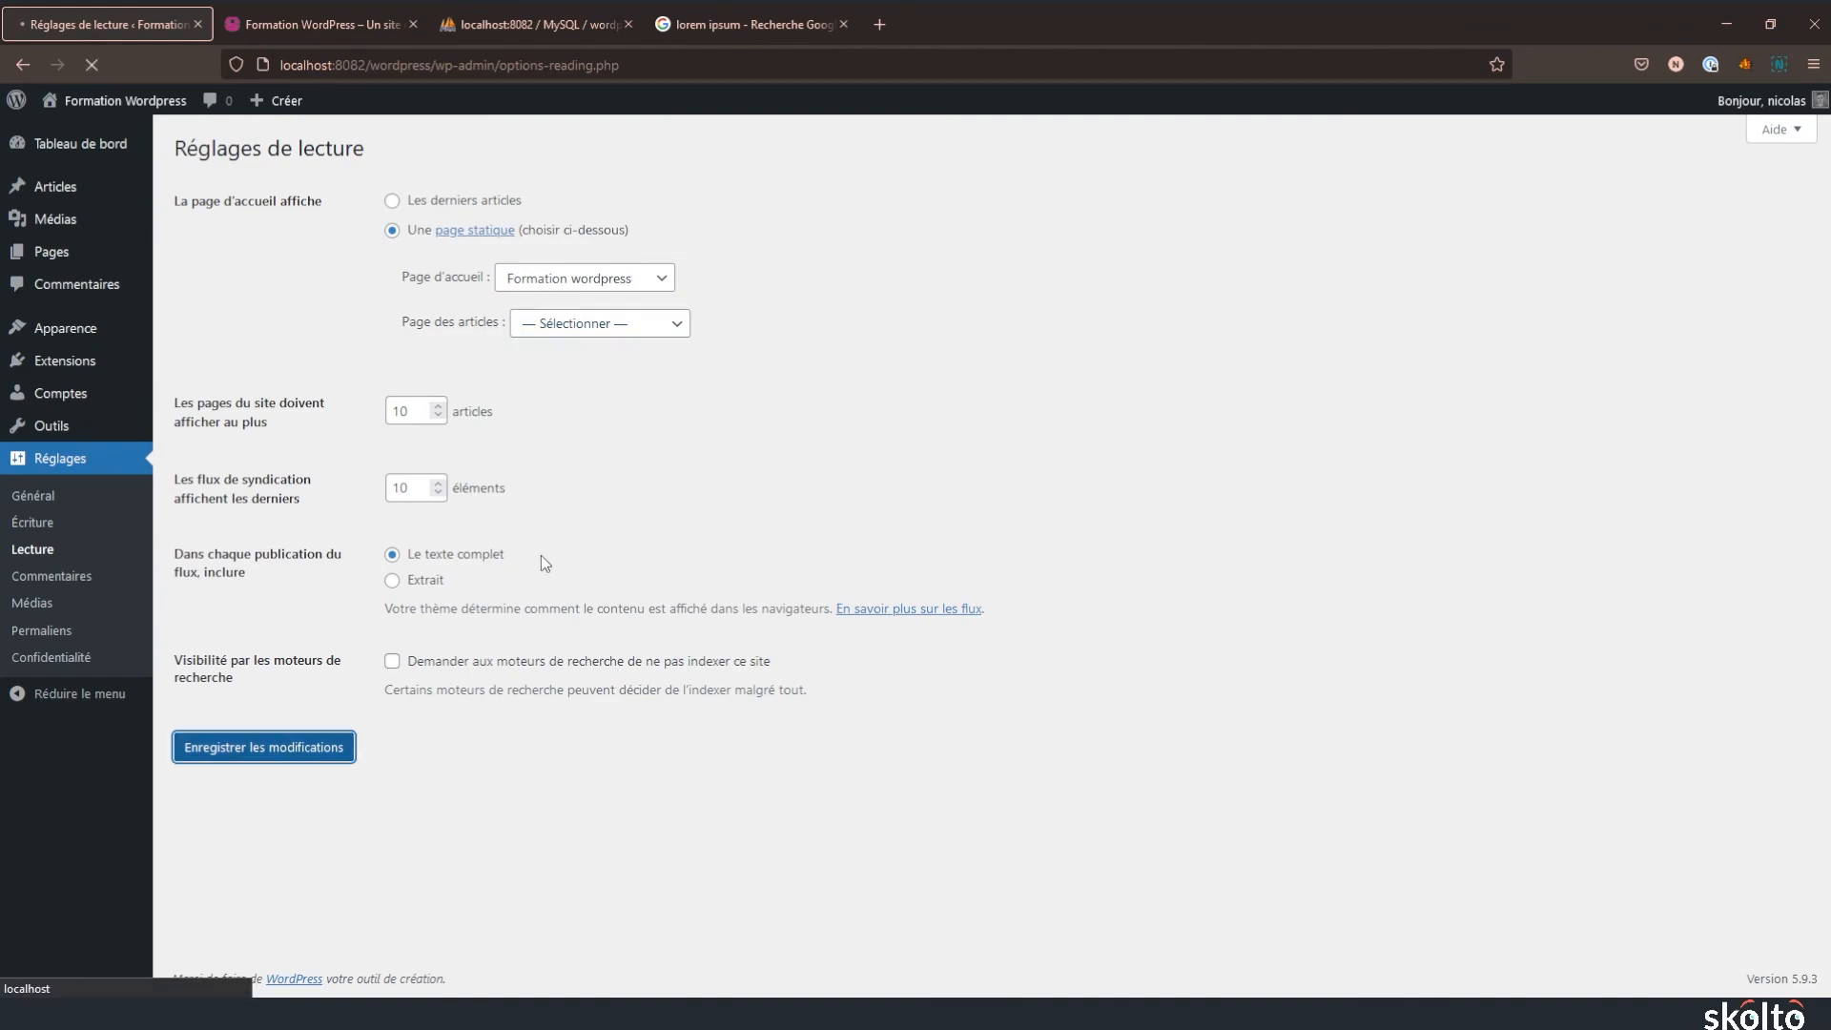
# - Create and publish a new page titled "Blog", then return to the page list
pyautogui.moveTo(58, 256)
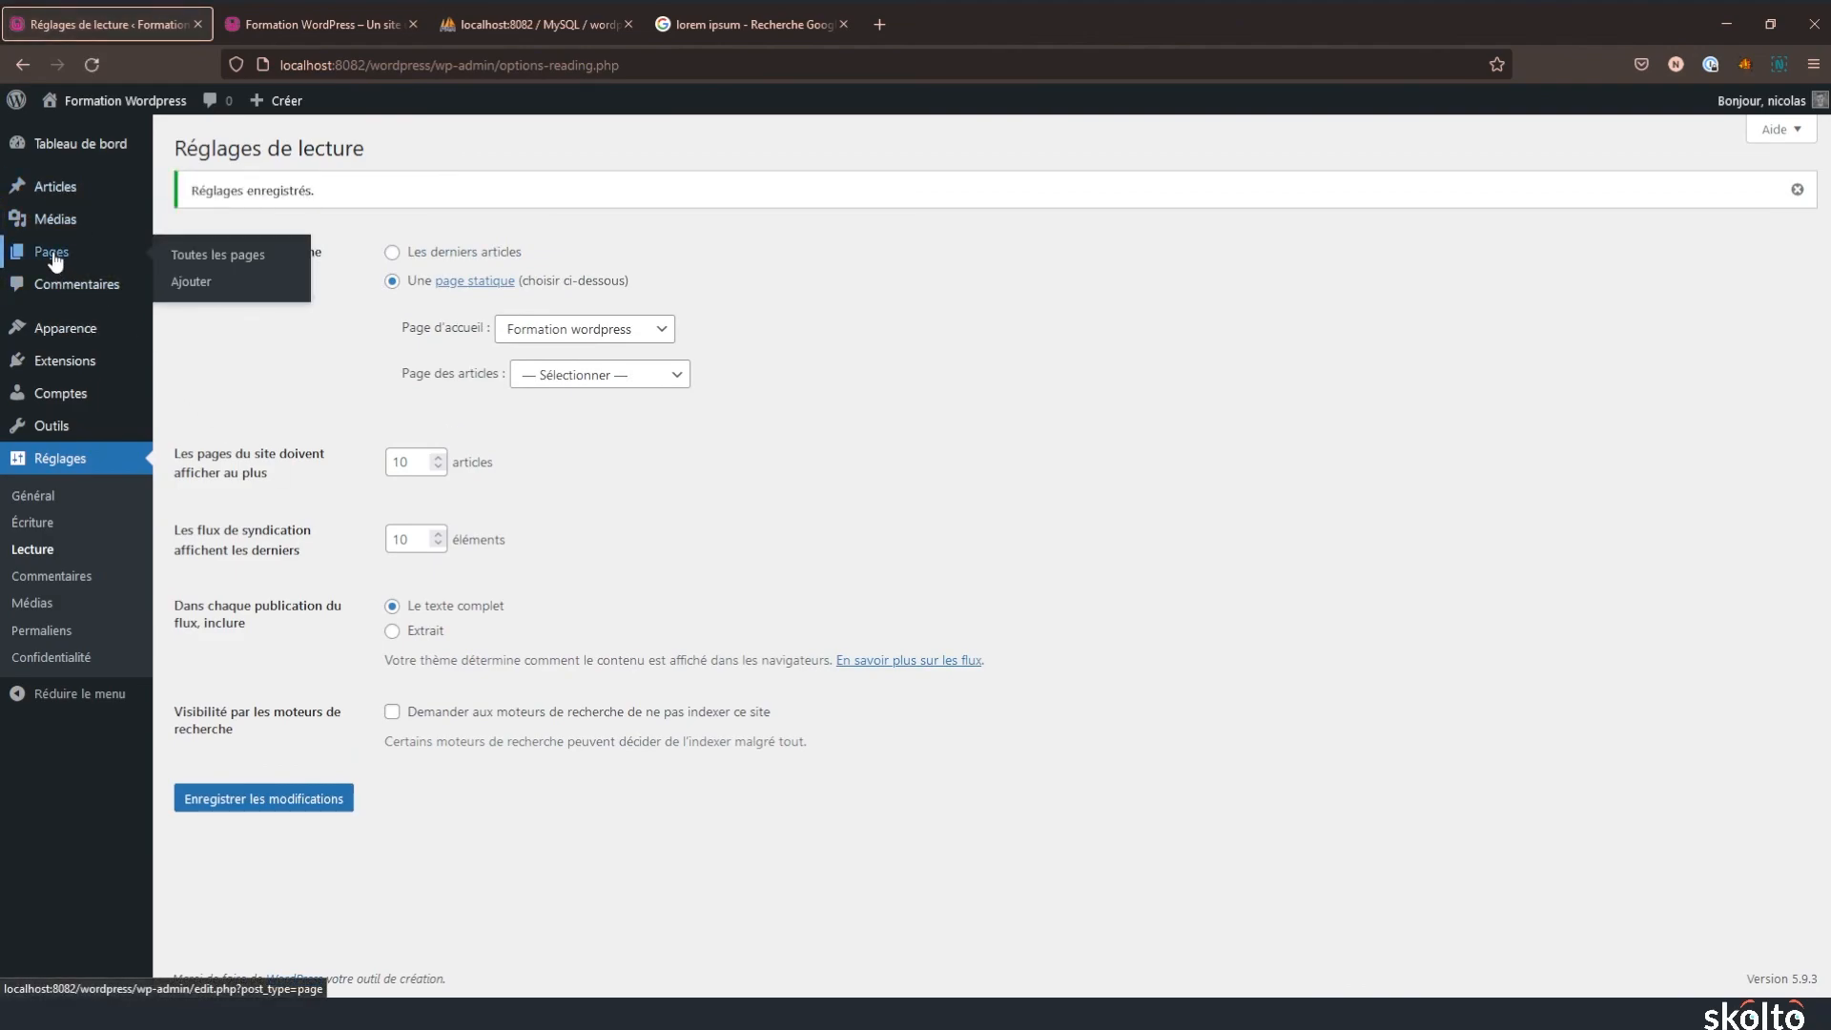
pyautogui.click(241, 284)
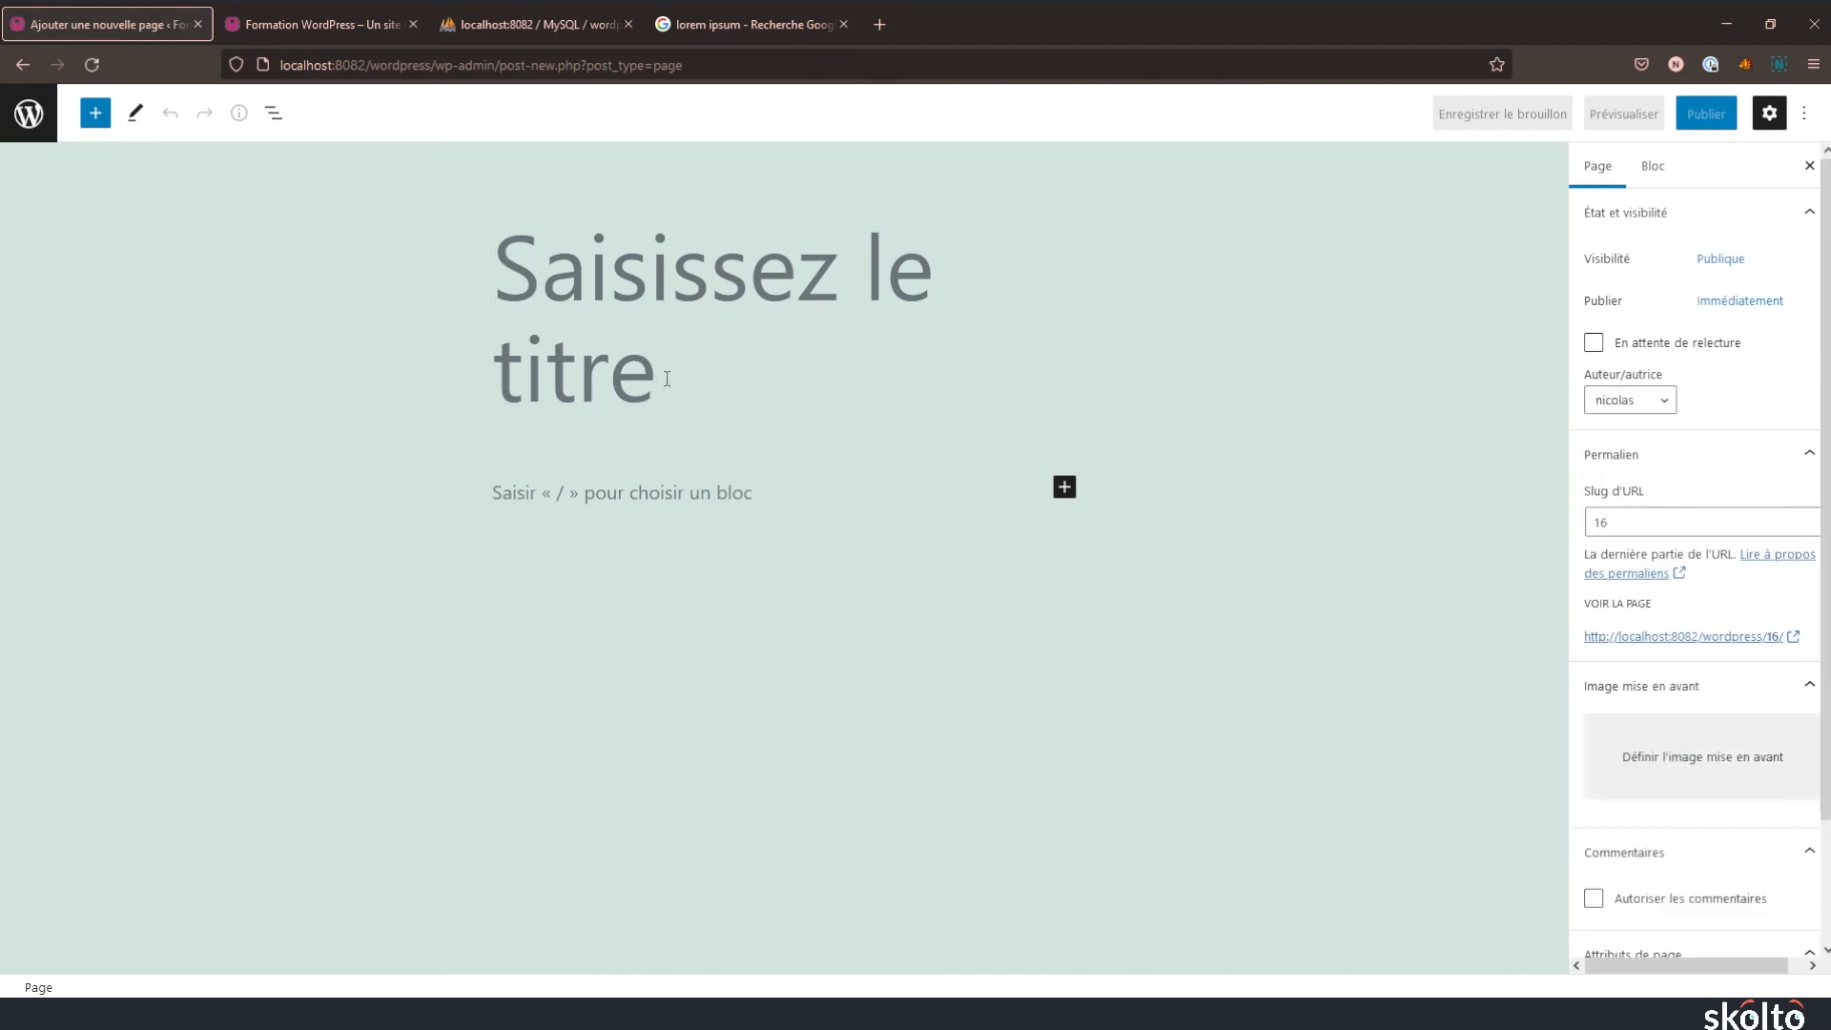
pyautogui.write('Blog')
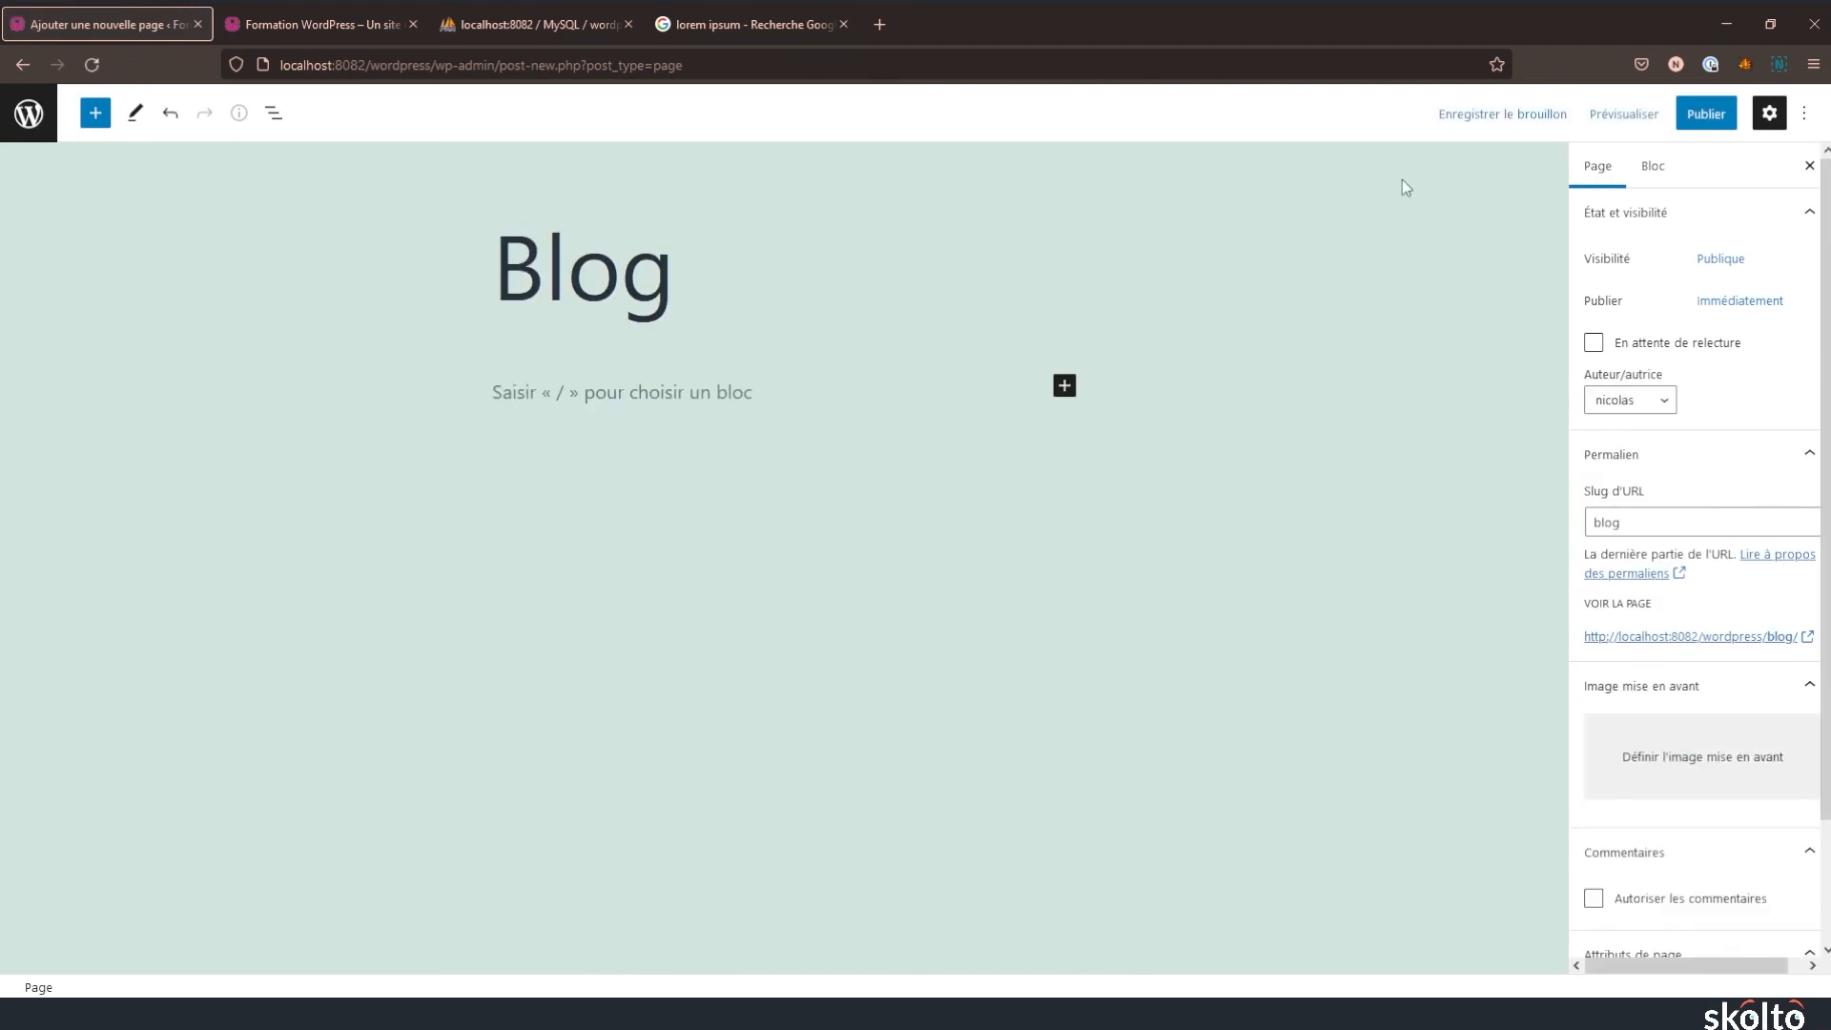
pyautogui.click(1722, 115)
pyautogui.click(1638, 113)
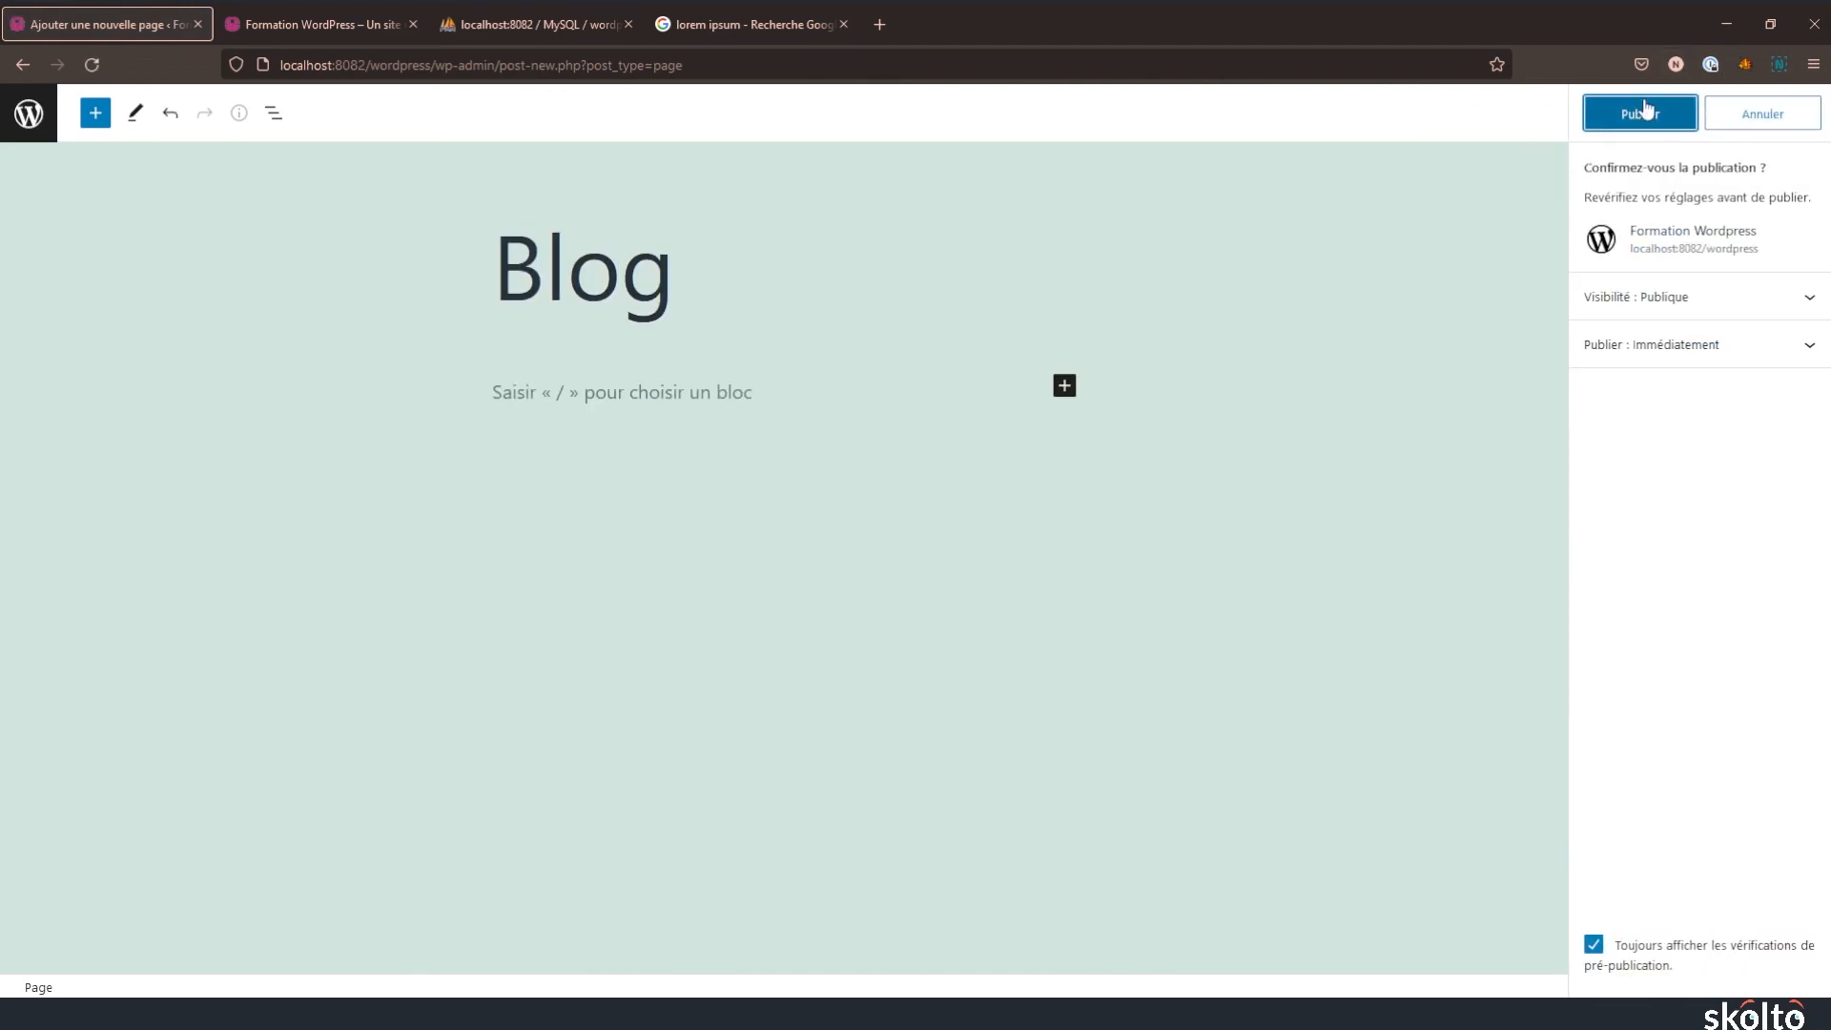
pyautogui.click(29, 113)
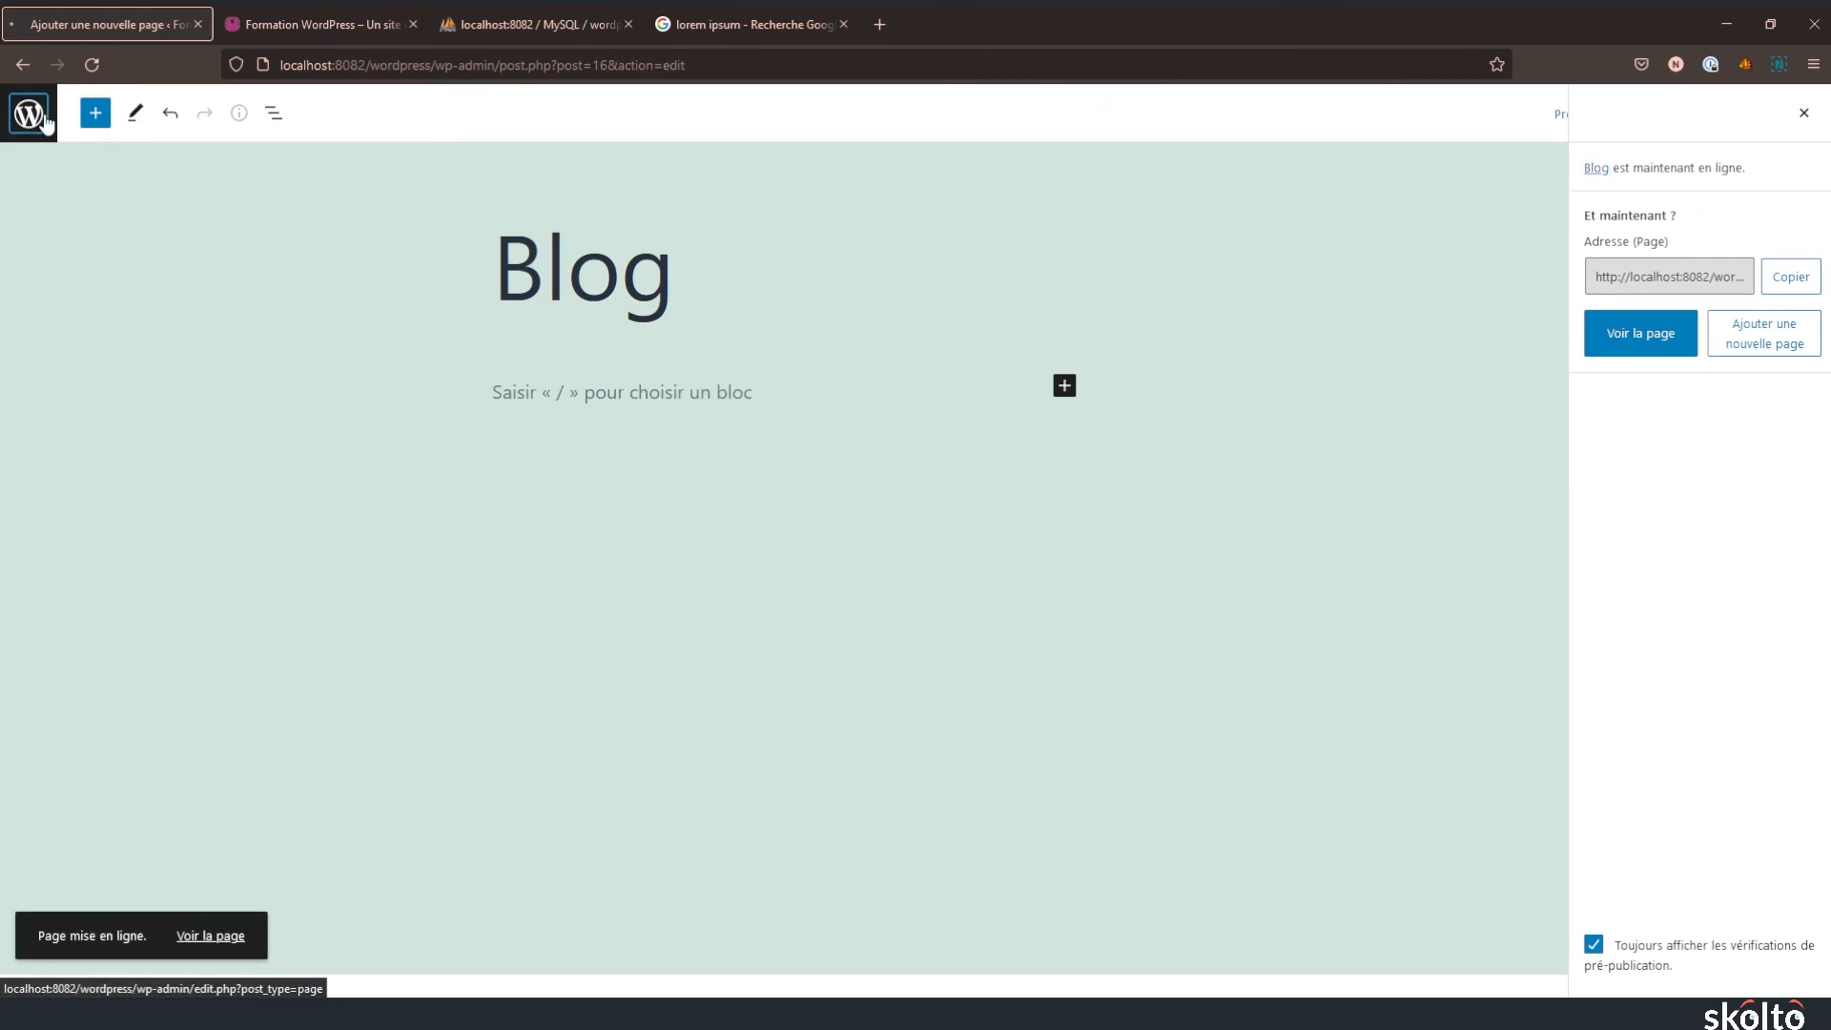
pyautogui.moveTo(268, 296)
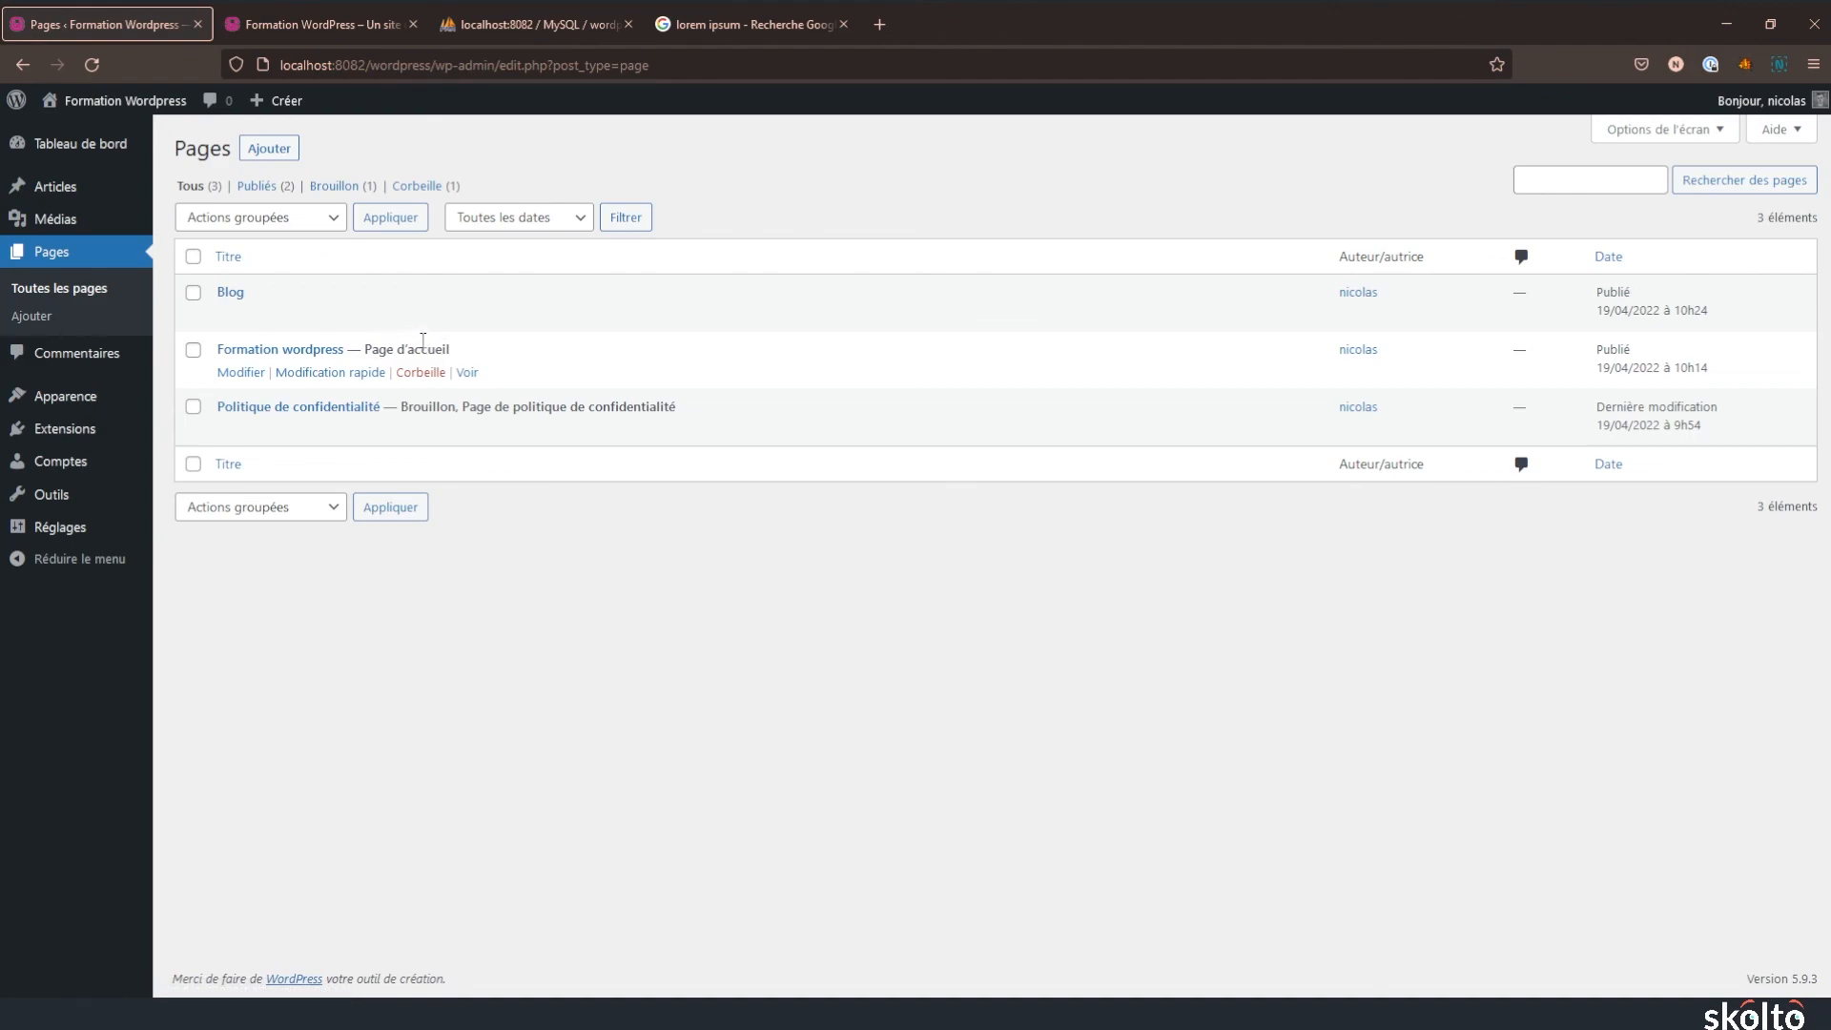
# - In the reading settings, set "Page des articles" to Blog and save the changes
pyautogui.moveTo(105, 523)
pyautogui.click(213, 585)
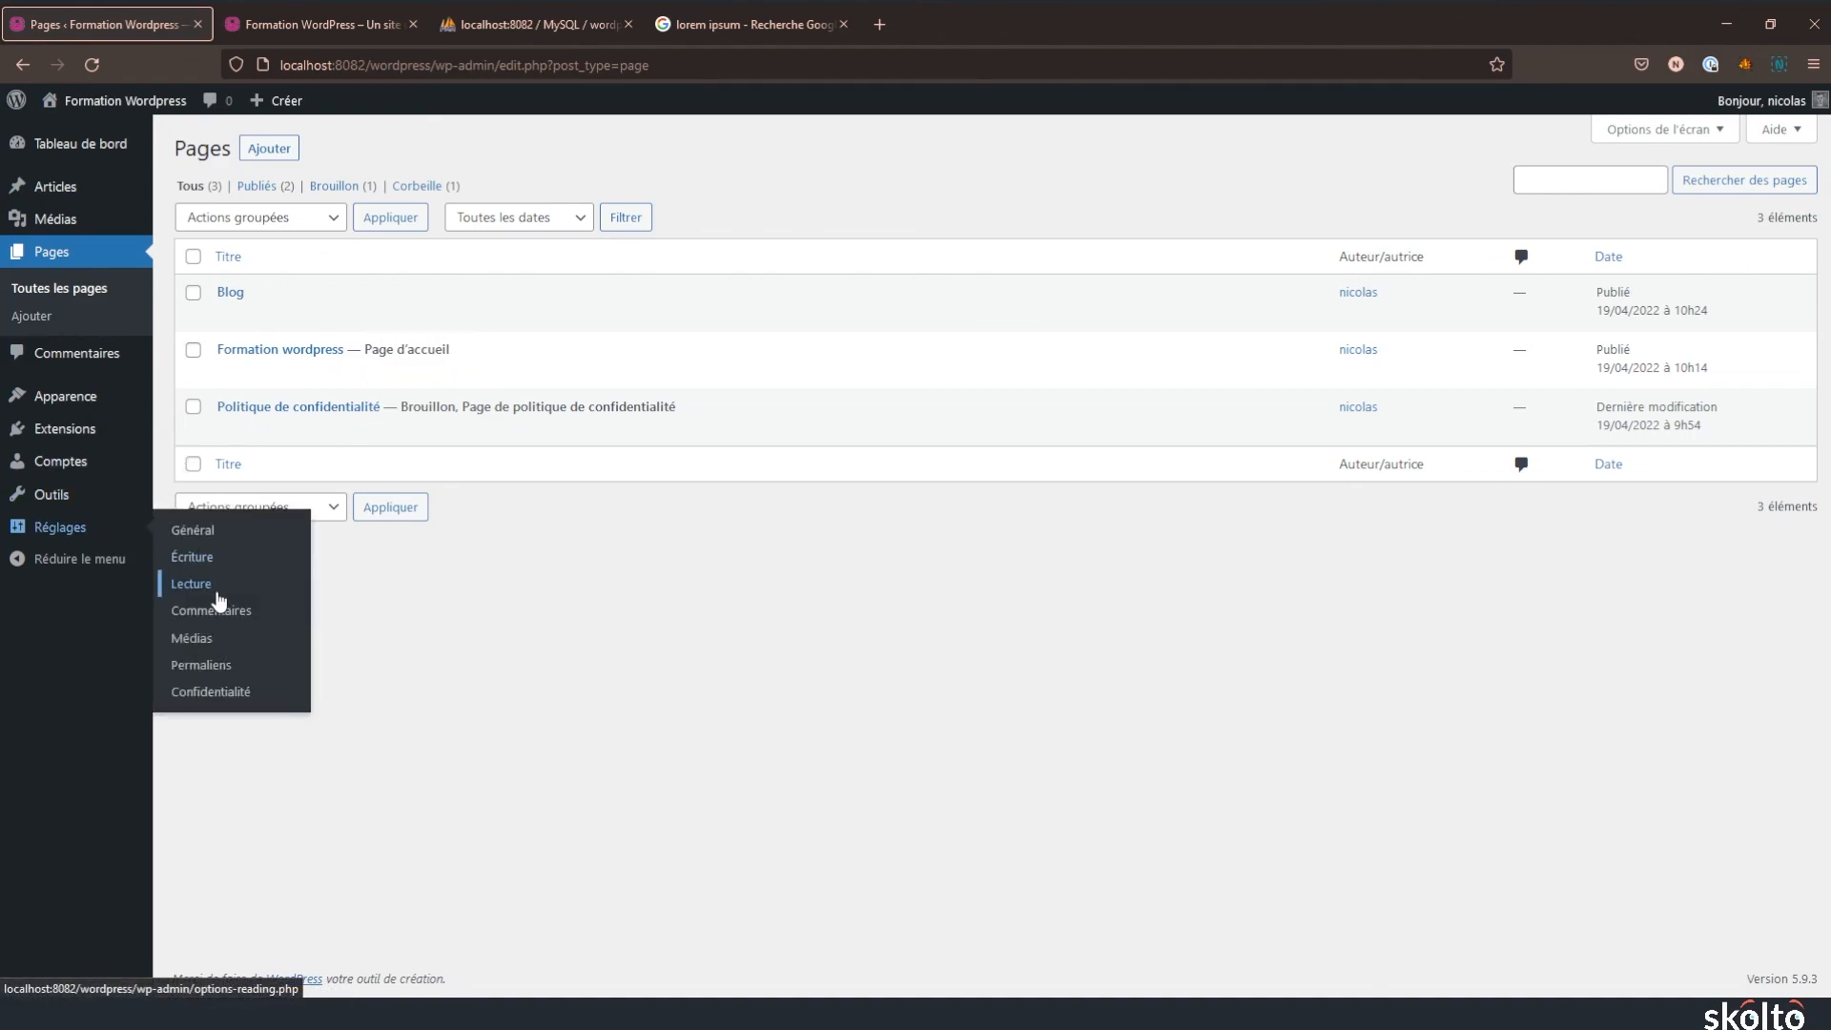
pyautogui.click(610, 333)
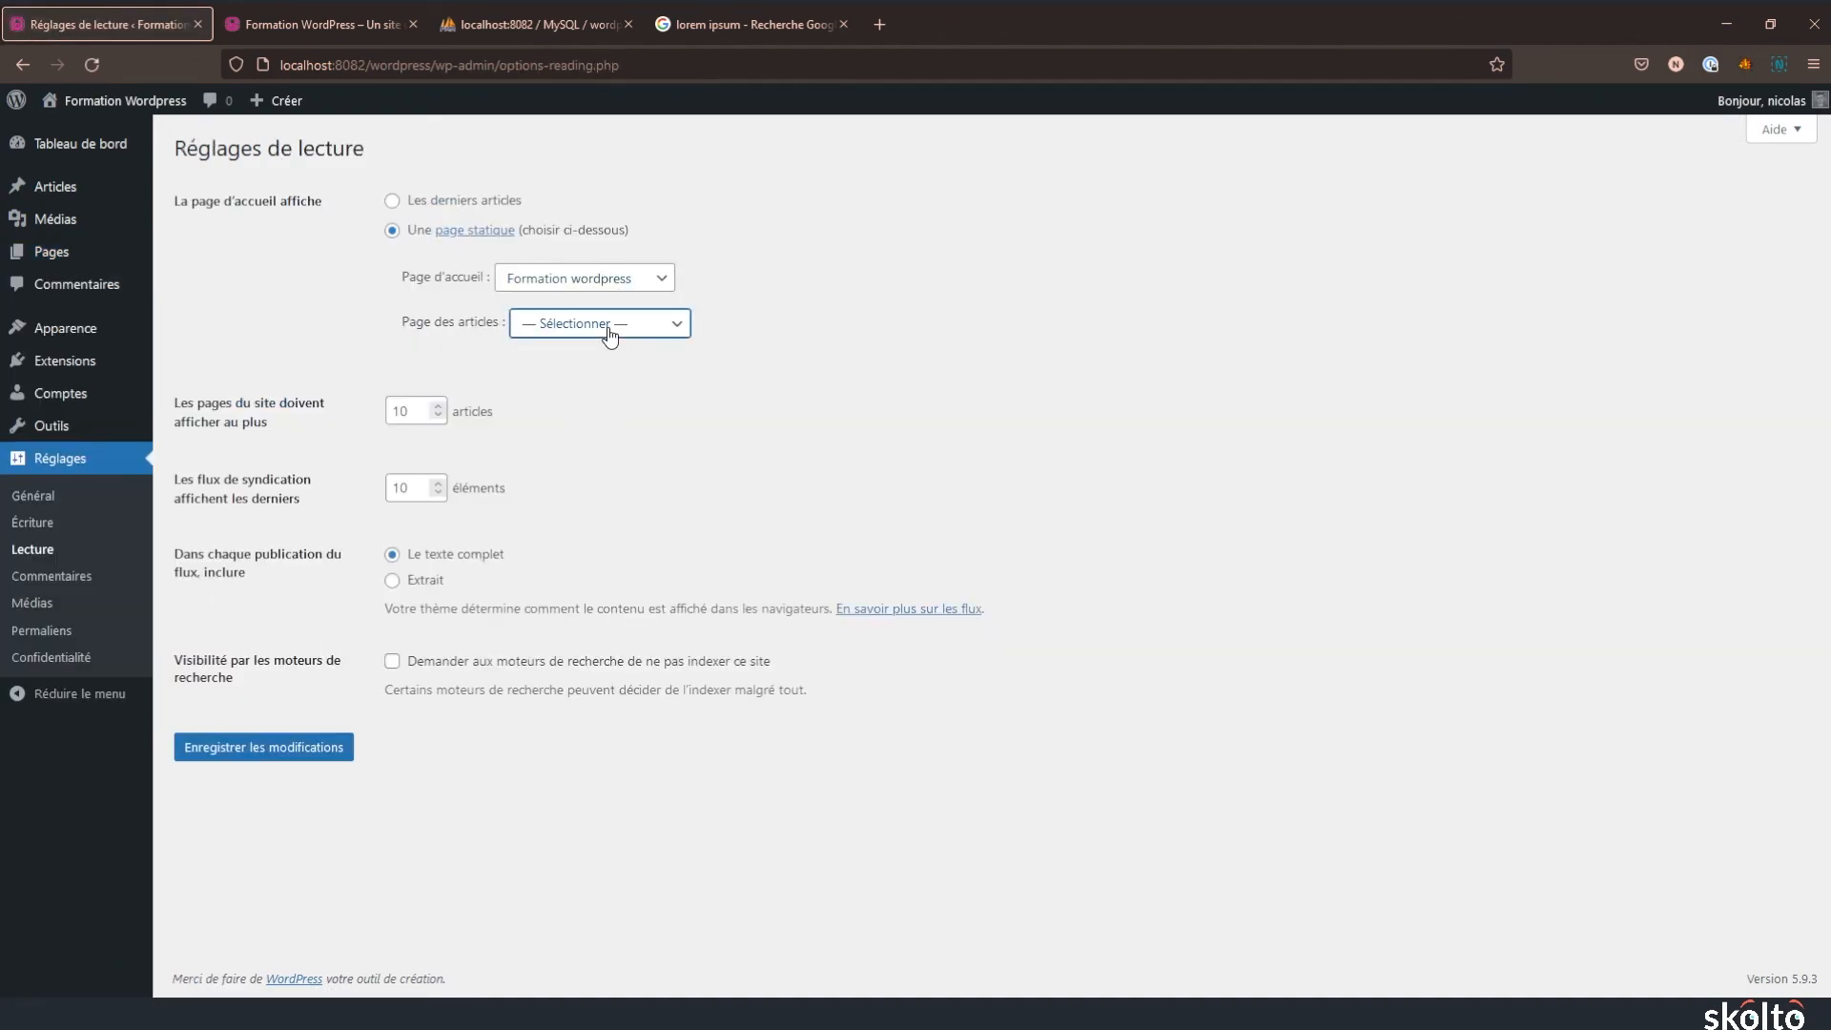
pyautogui.click(553, 385)
pyautogui.click(310, 753)
# - Reload the site's home page, examine its text and footer widgets, and return to the reading settings
pyautogui.click(284, 17)
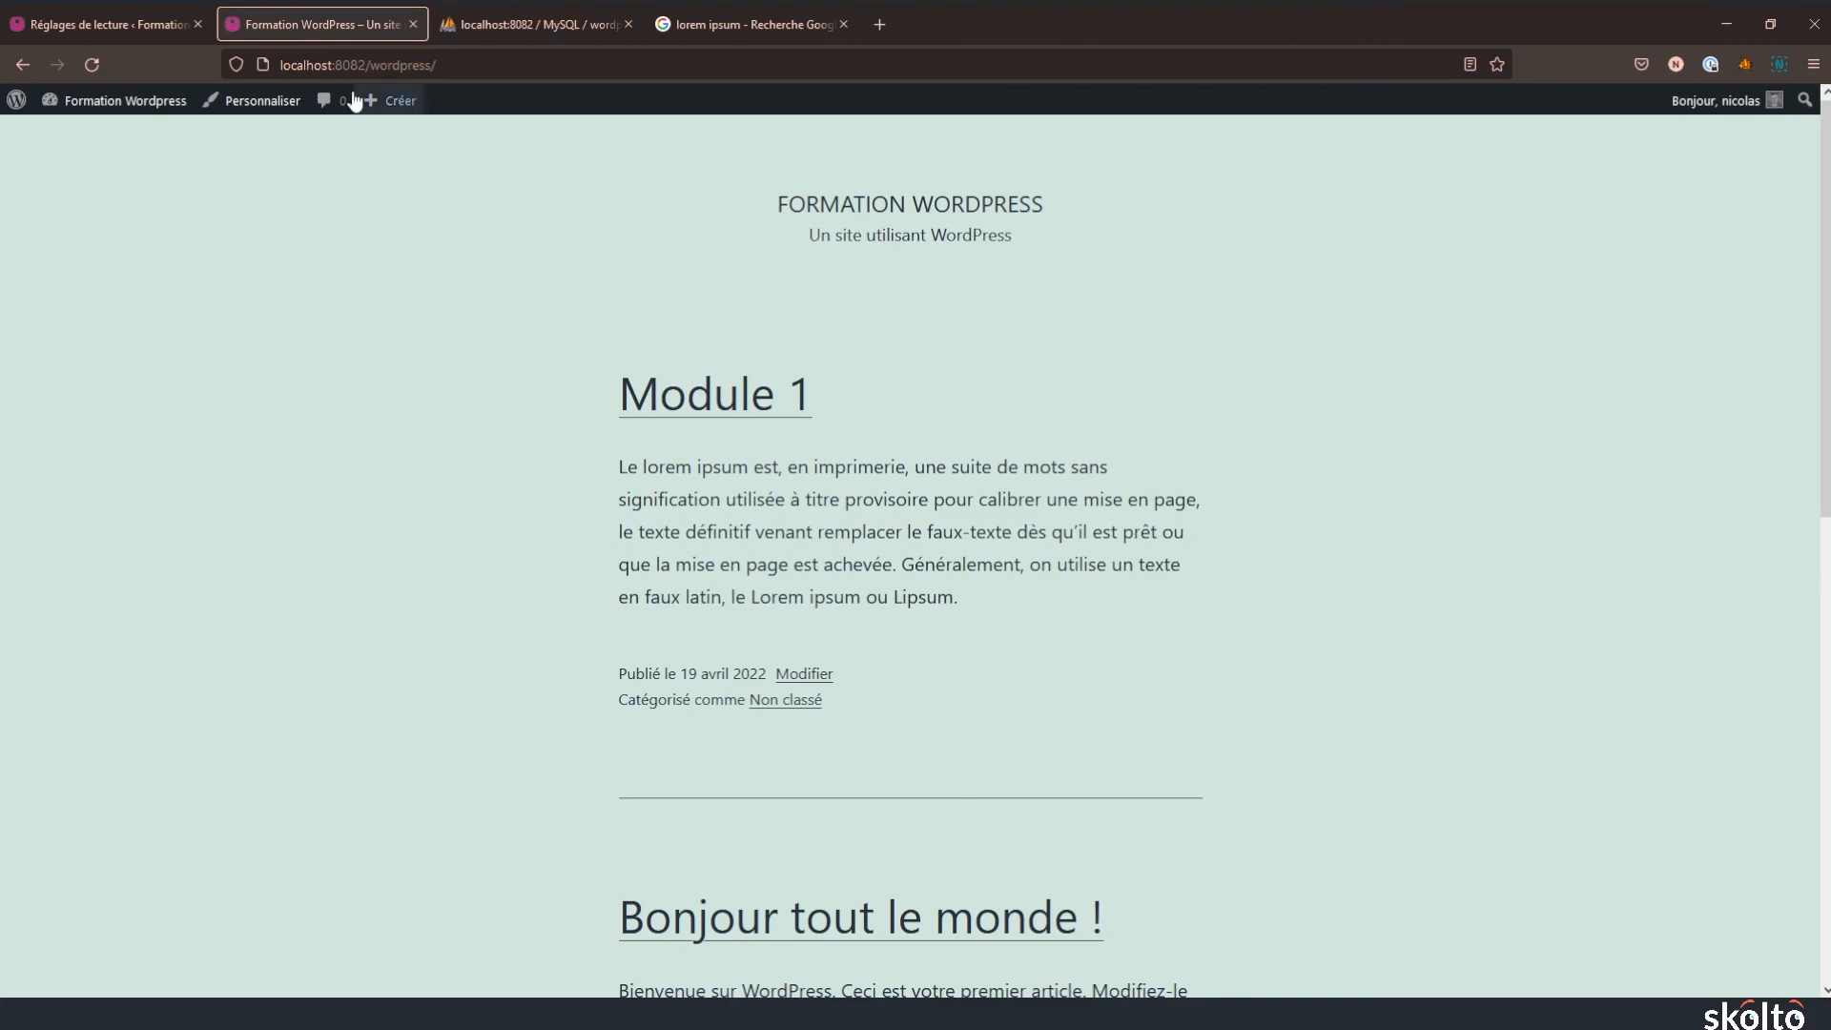
pyautogui.click(92, 64)
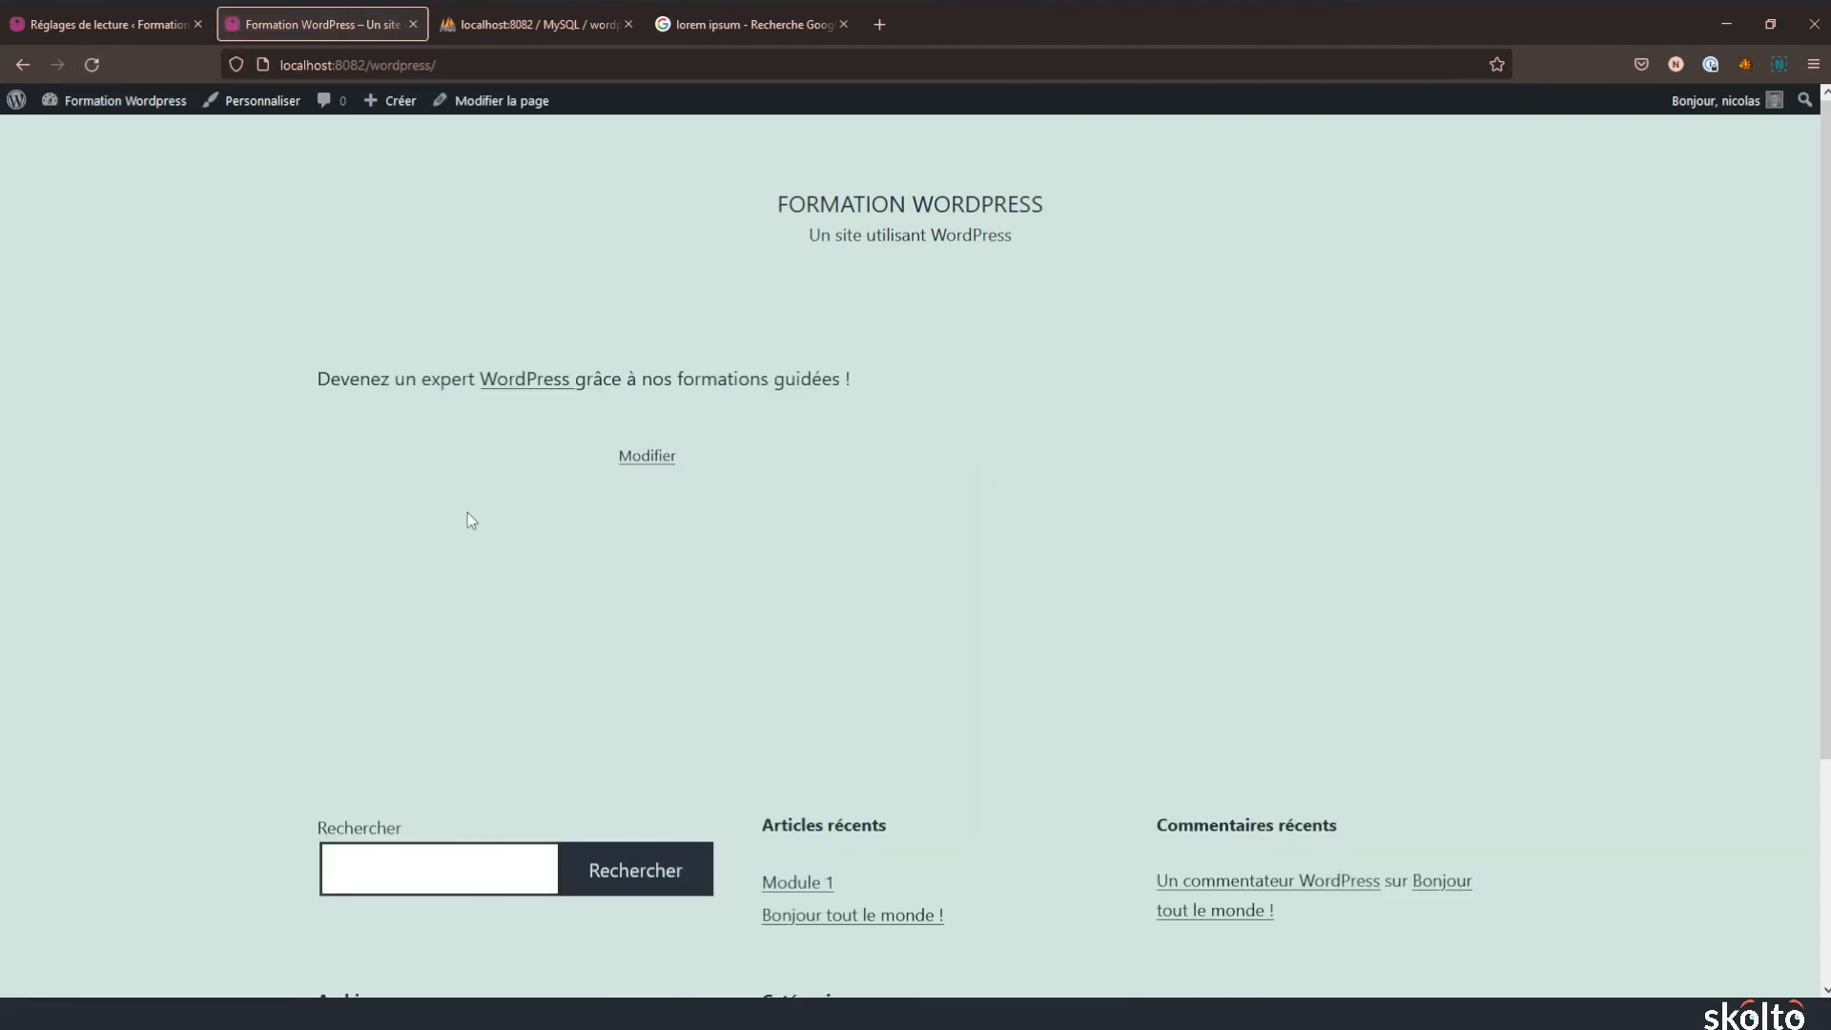
pyautogui.moveTo(375, 372); pyautogui.dragTo(804, 388)
pyautogui.click(876, 378)
pyautogui.scroll(-3, 874, 412)
pyautogui.scroll(2, 909, 427)
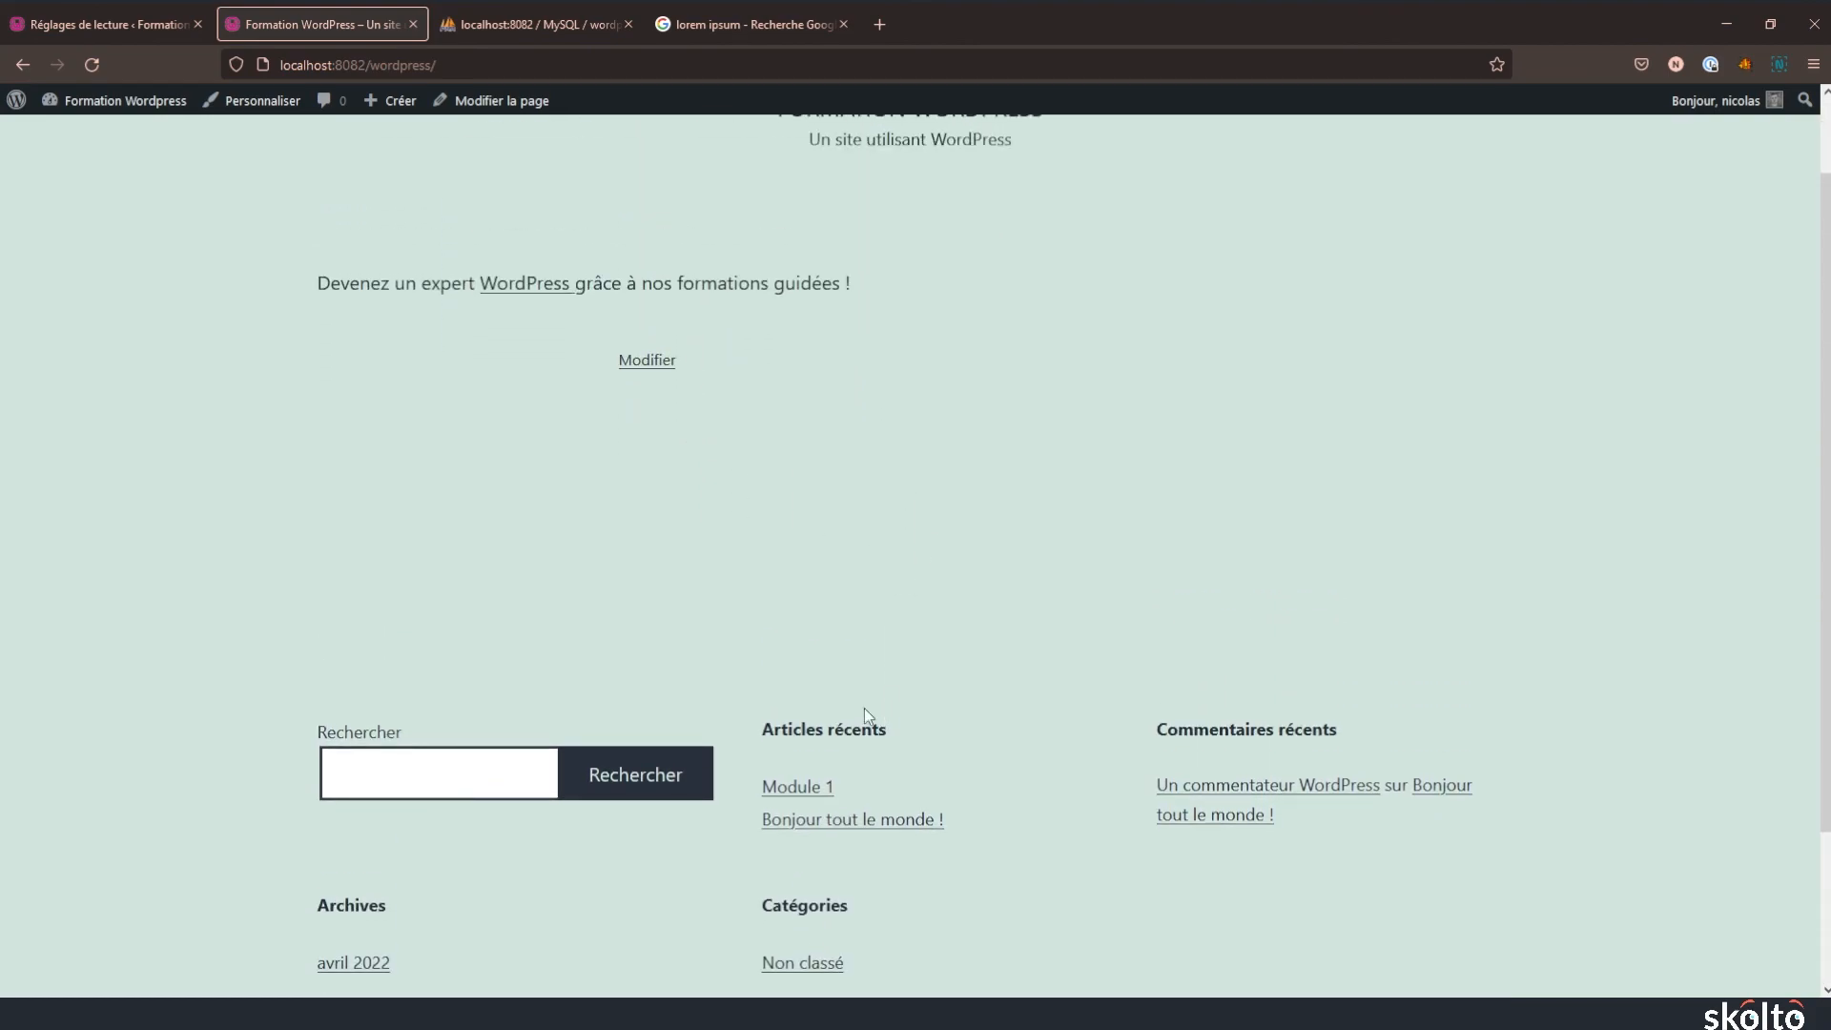
pyautogui.scroll(-2, 866, 792)
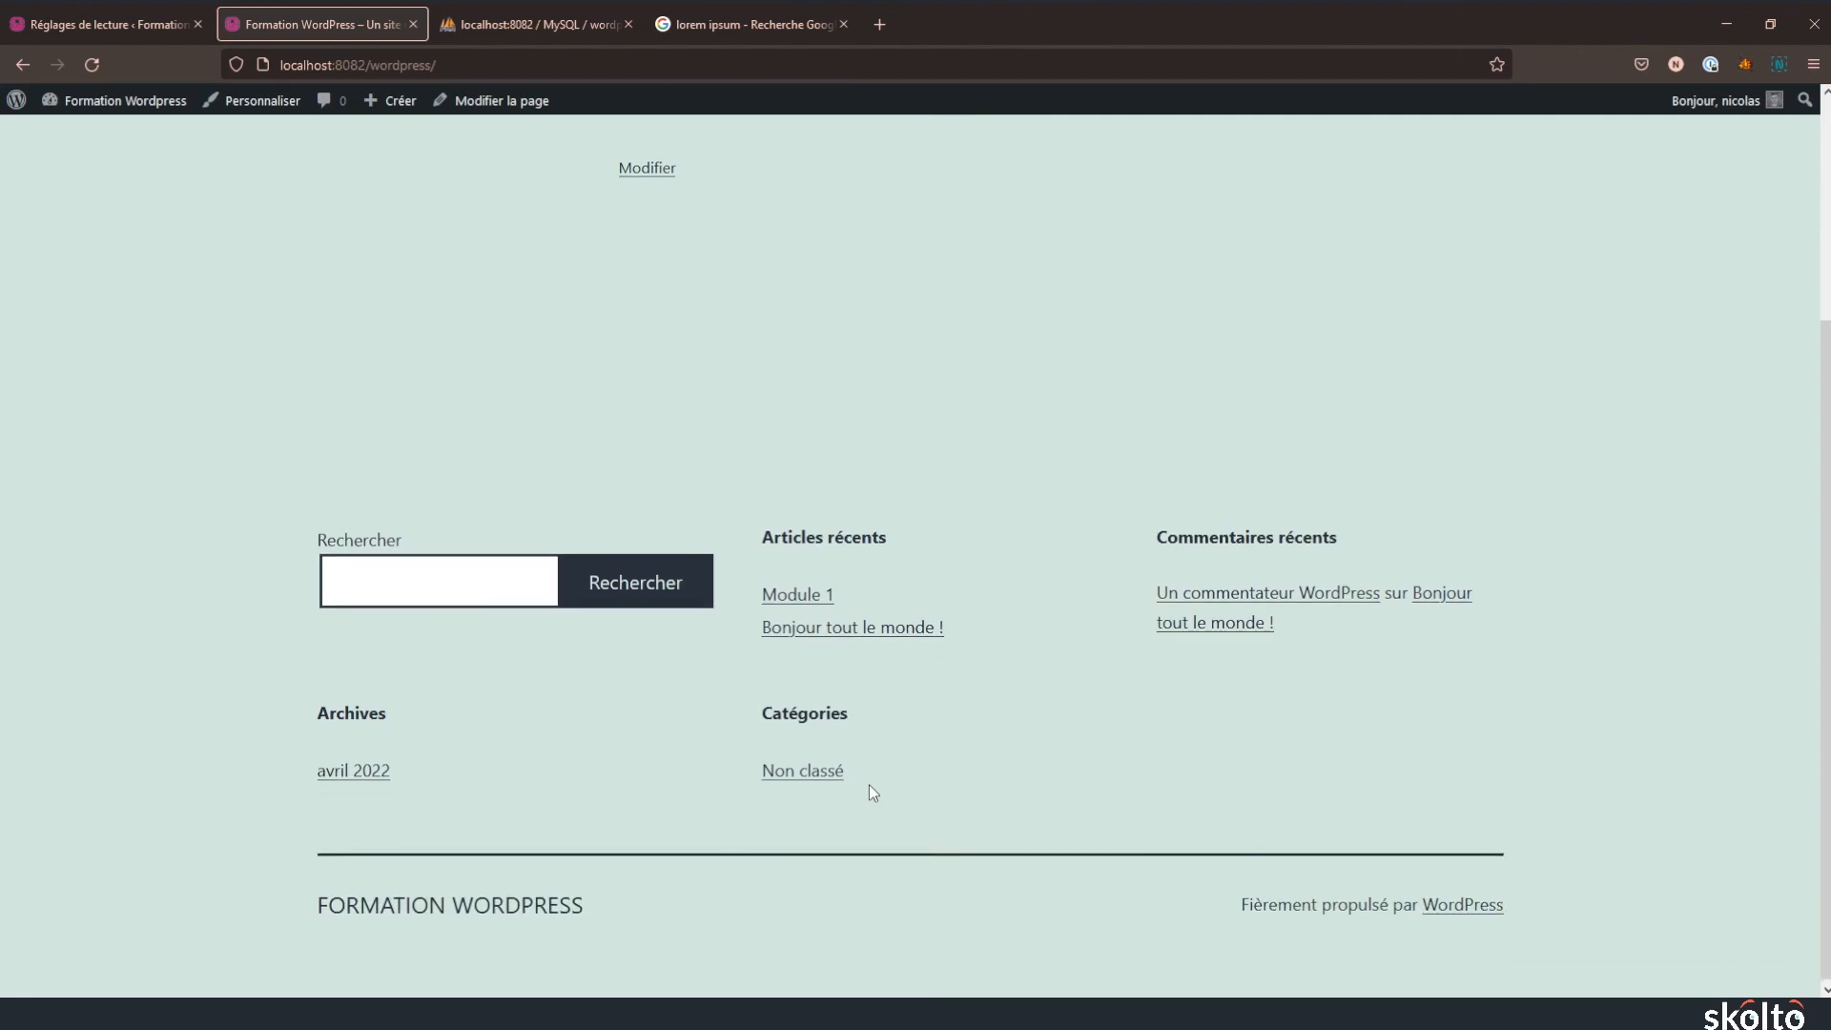
pyautogui.scroll(3, 1289, 619)
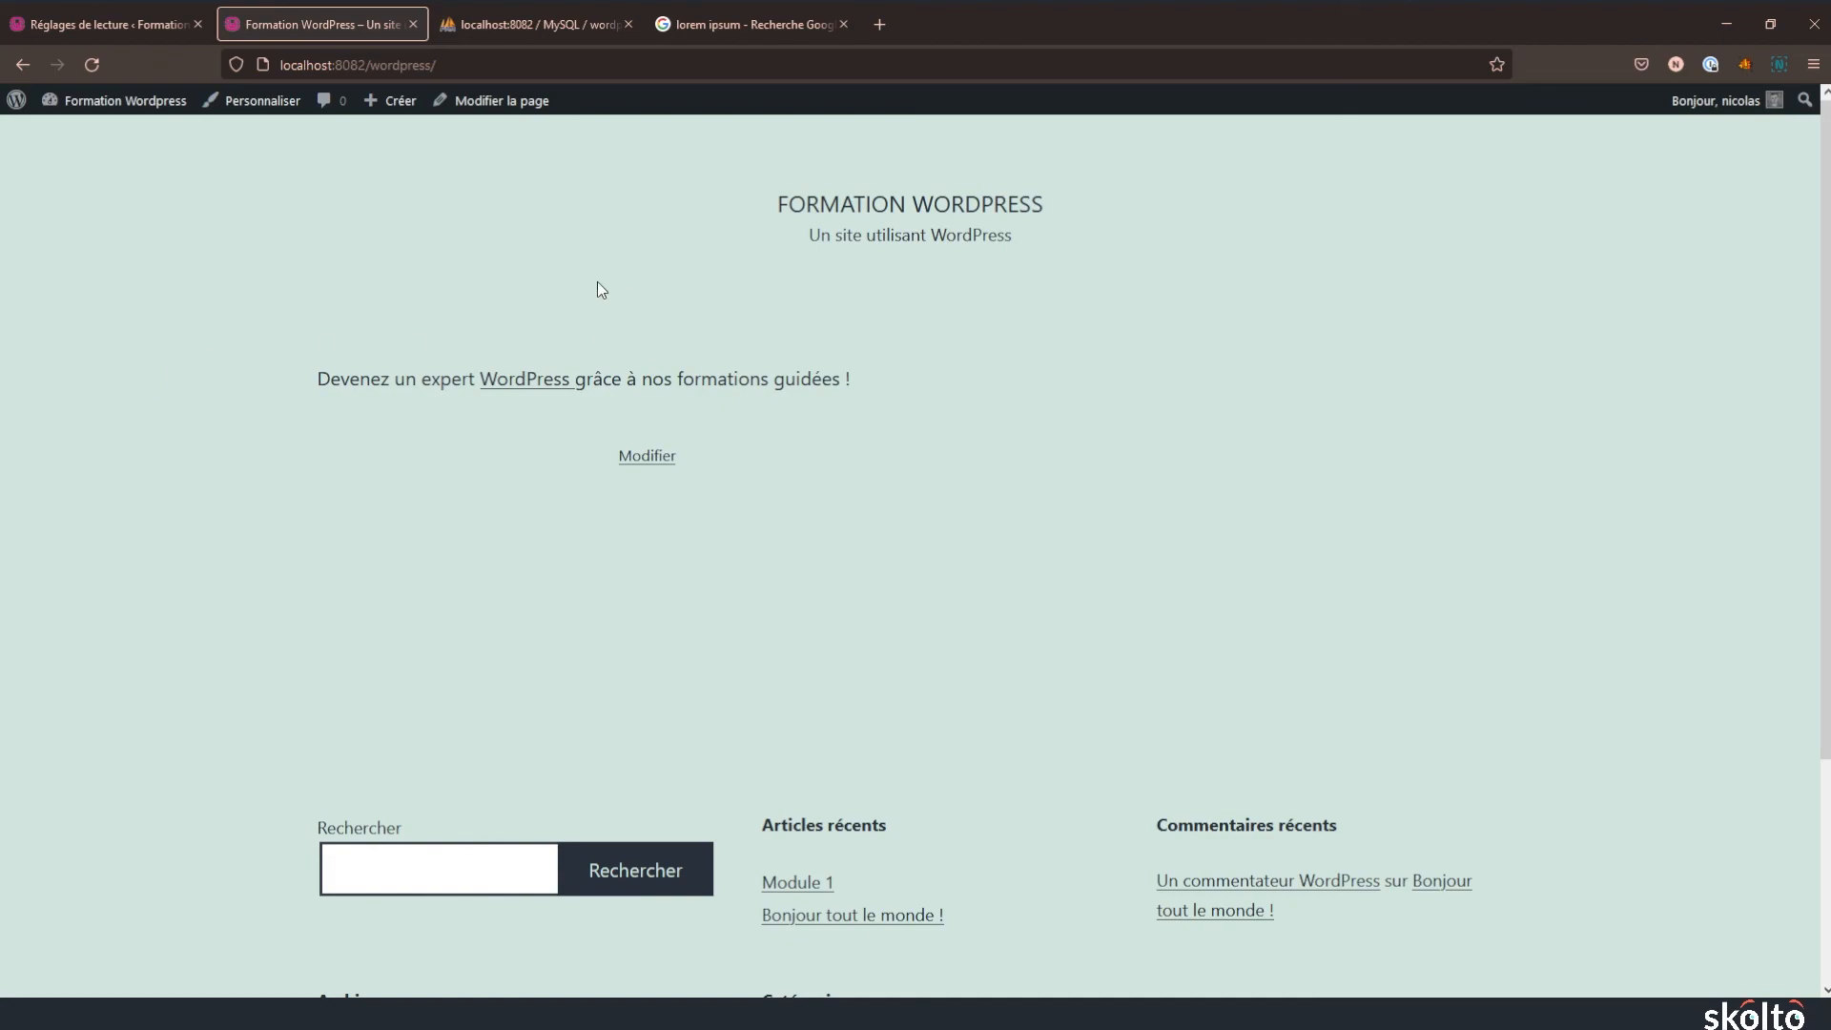
pyautogui.click(61, 26)
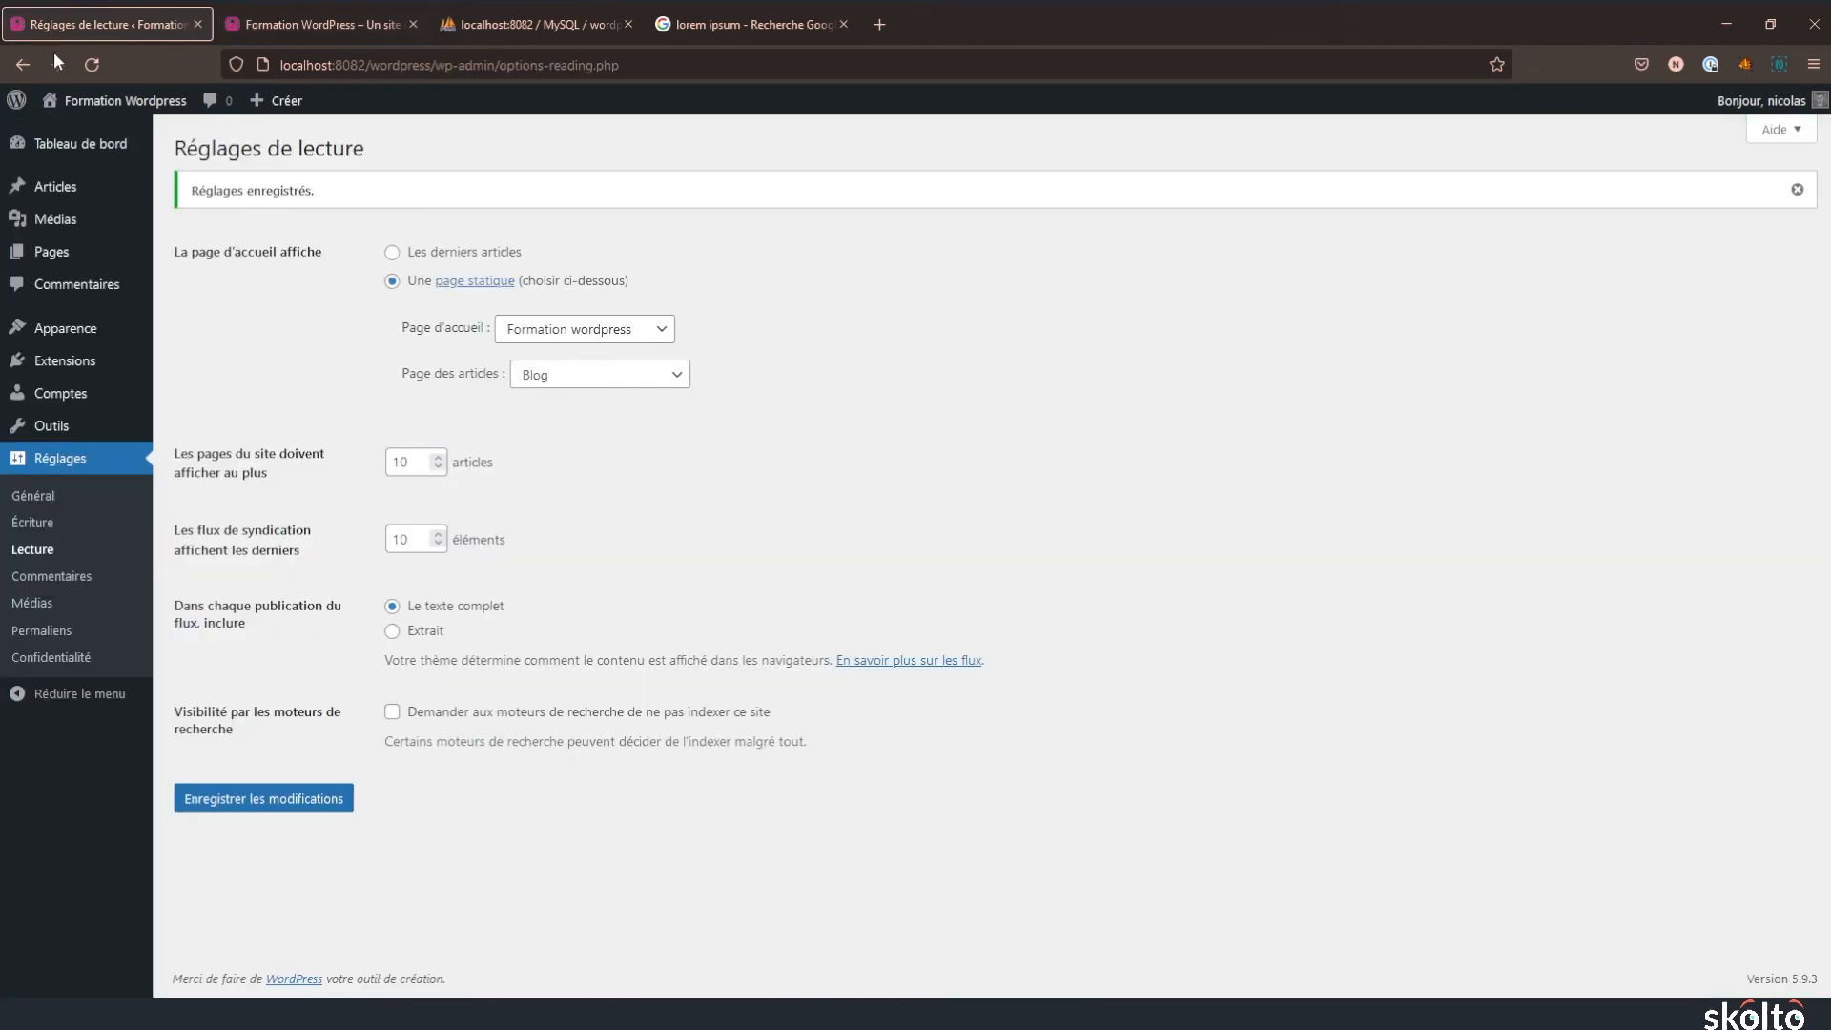